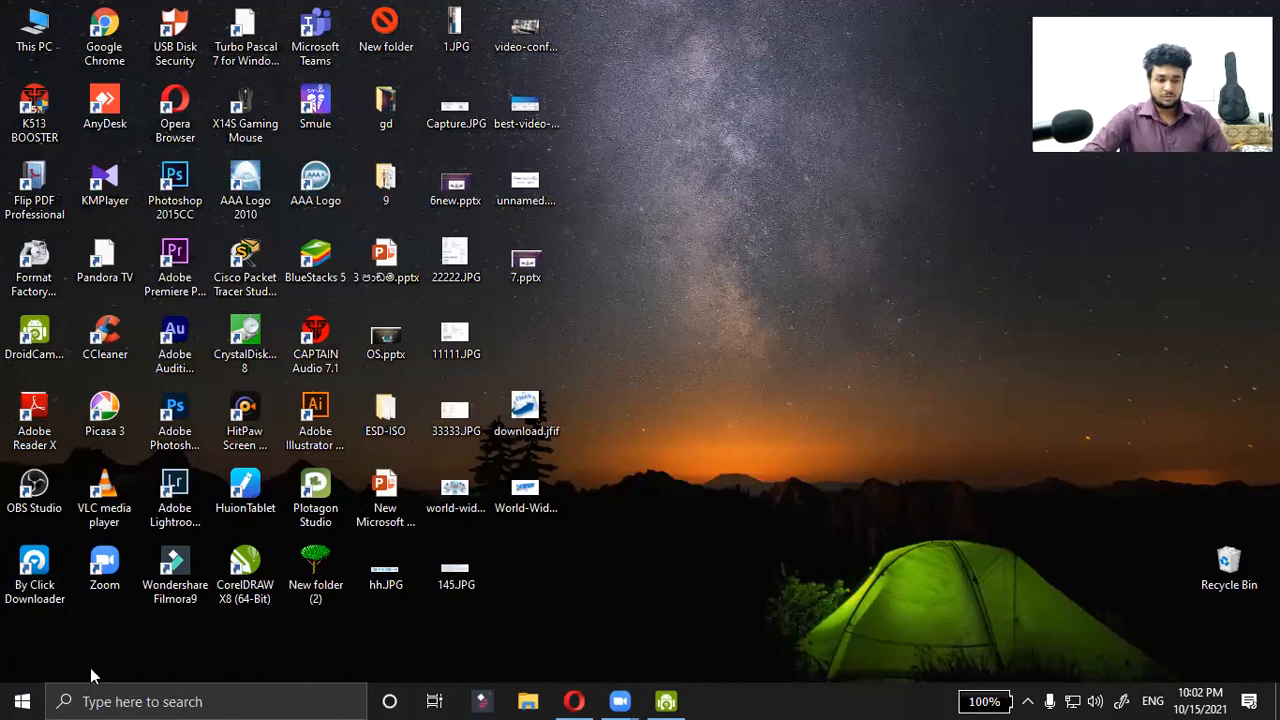
# - Open Word, maximize its window and create a blank document
pyautogui.click(84, 700)
pyautogui.write('WORD')
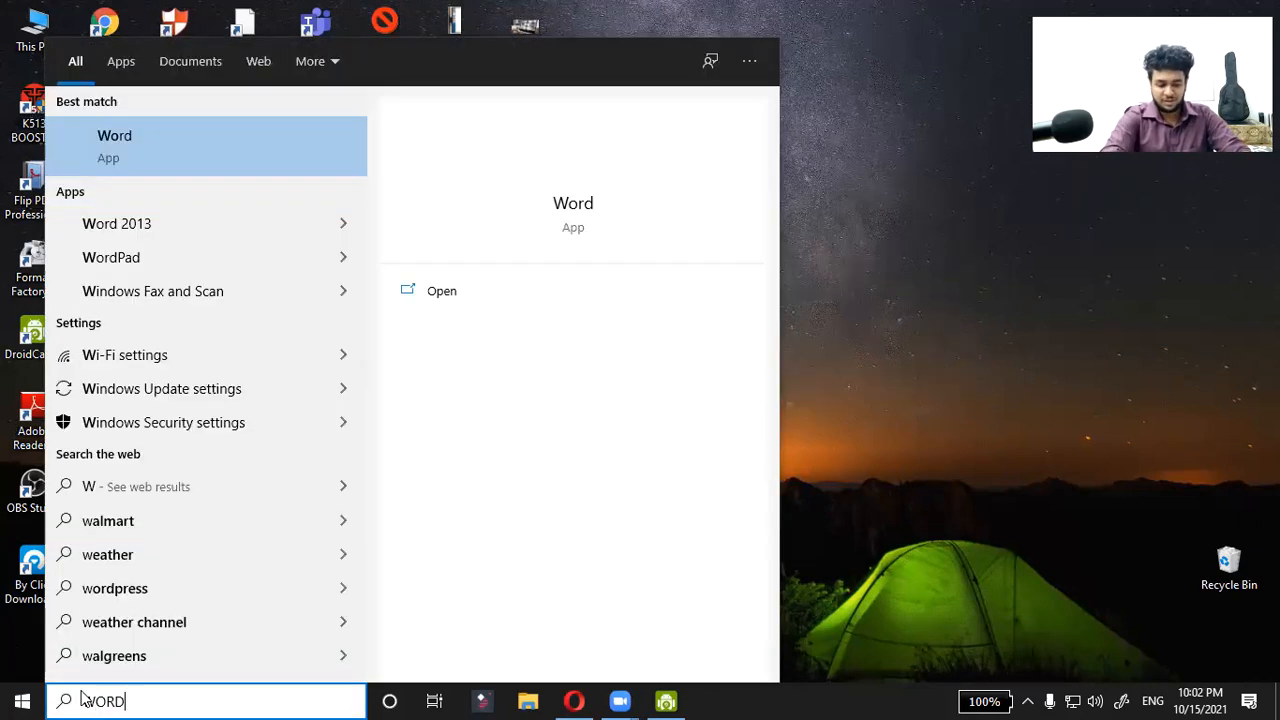
pyautogui.press('Escape')
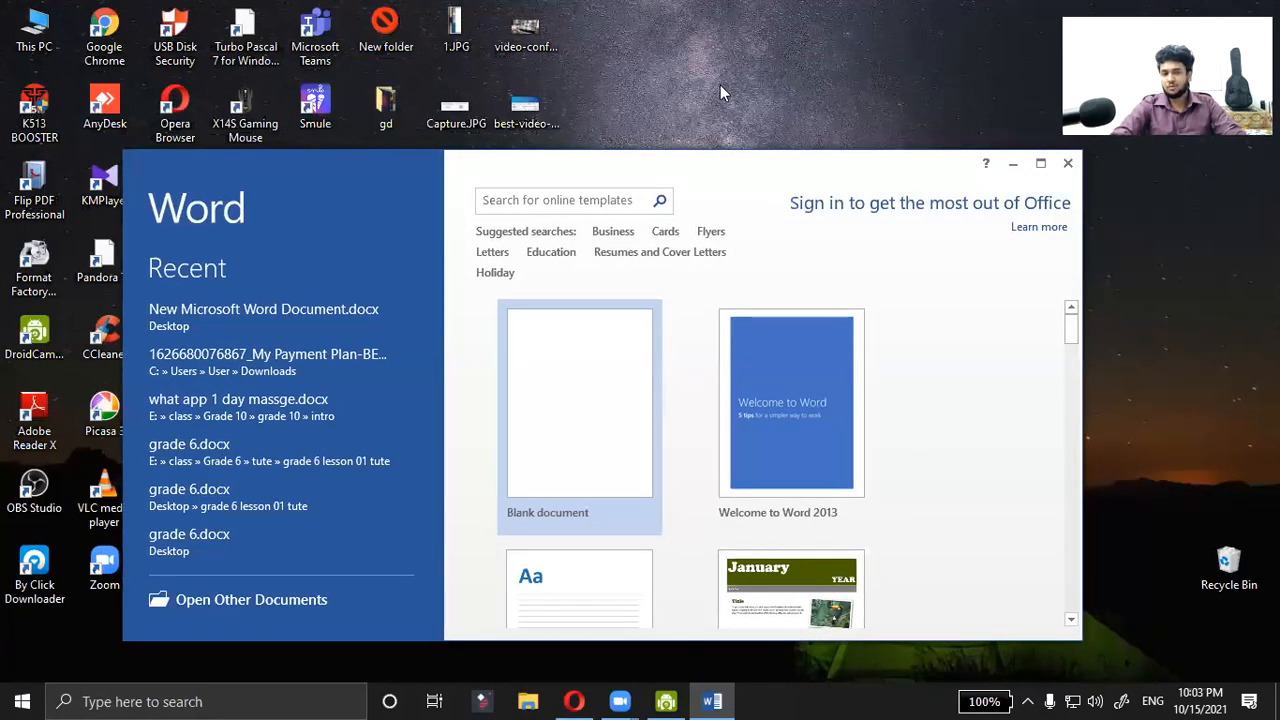
pyautogui.click(1041, 162)
pyautogui.click(535, 284)
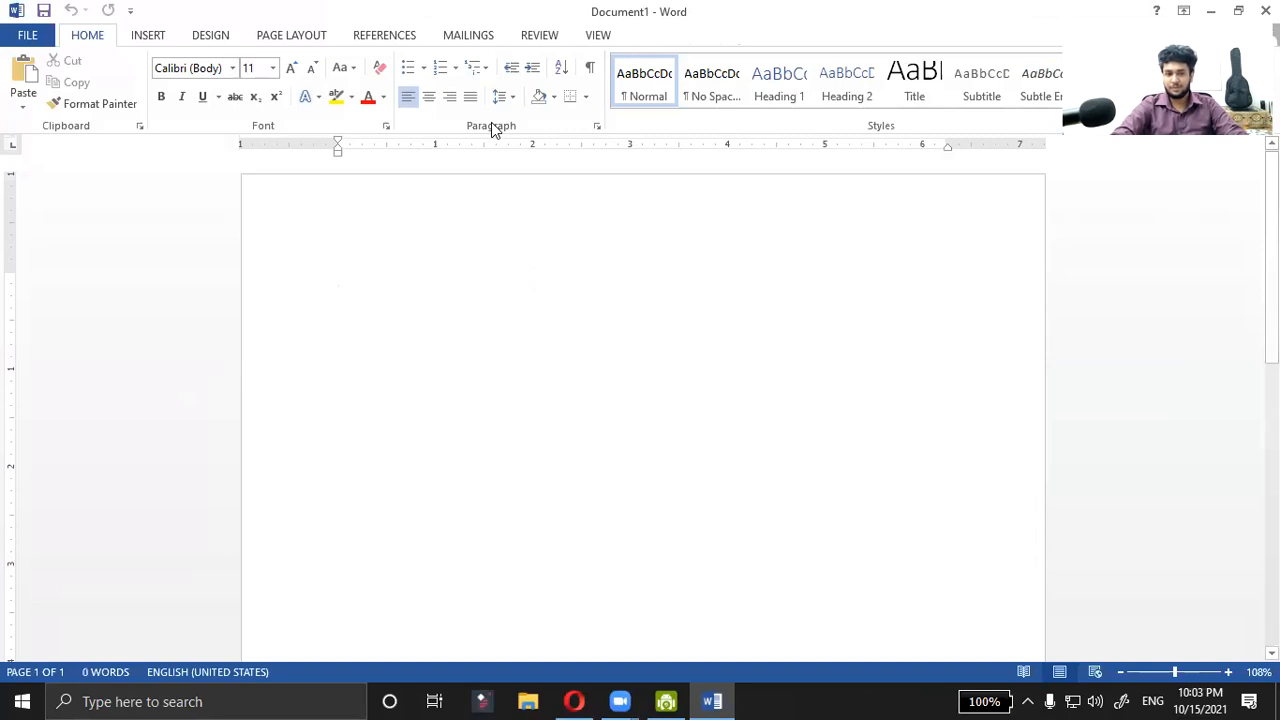
pyautogui.click(619, 700)
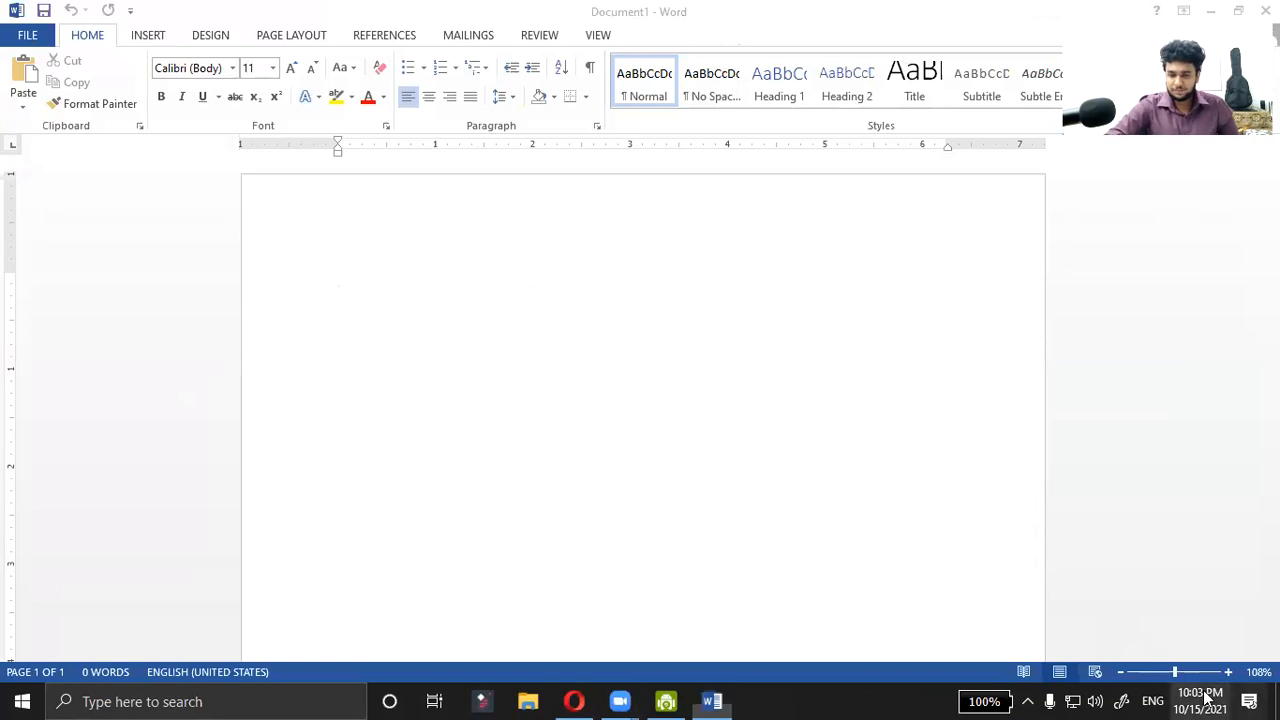
pyautogui.click(1185, 697)
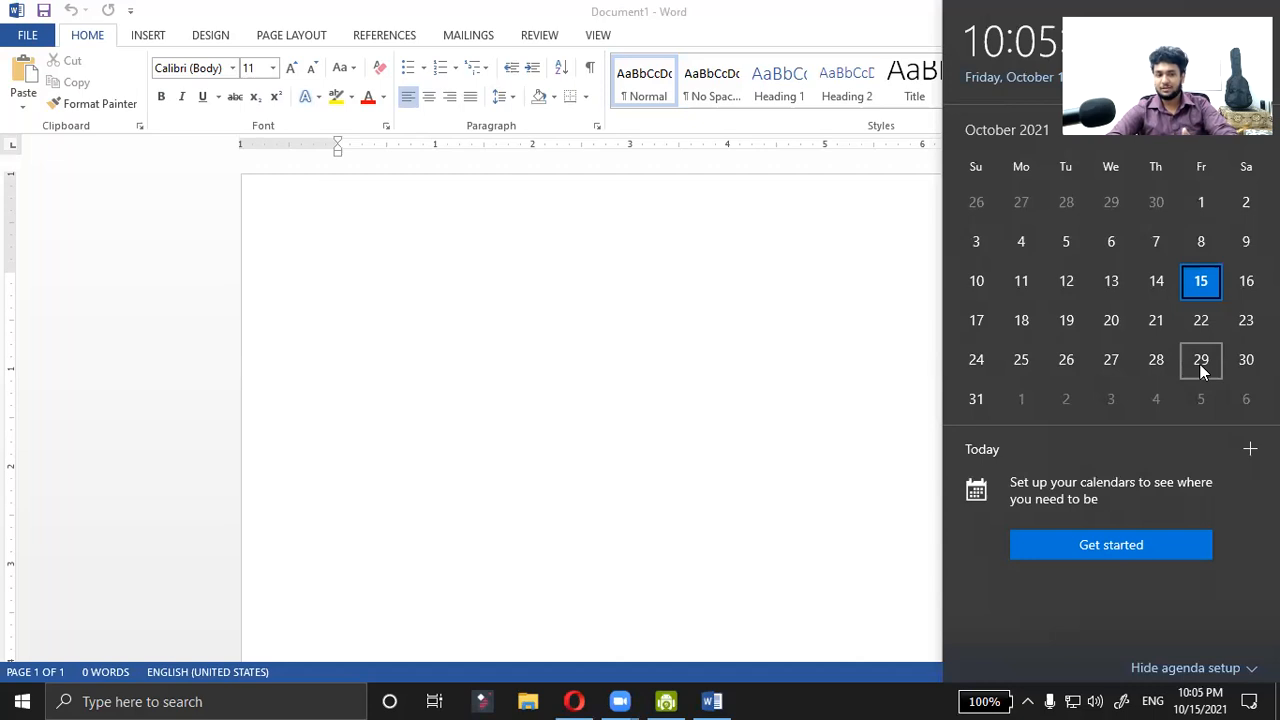
pyautogui.click(868, 8)
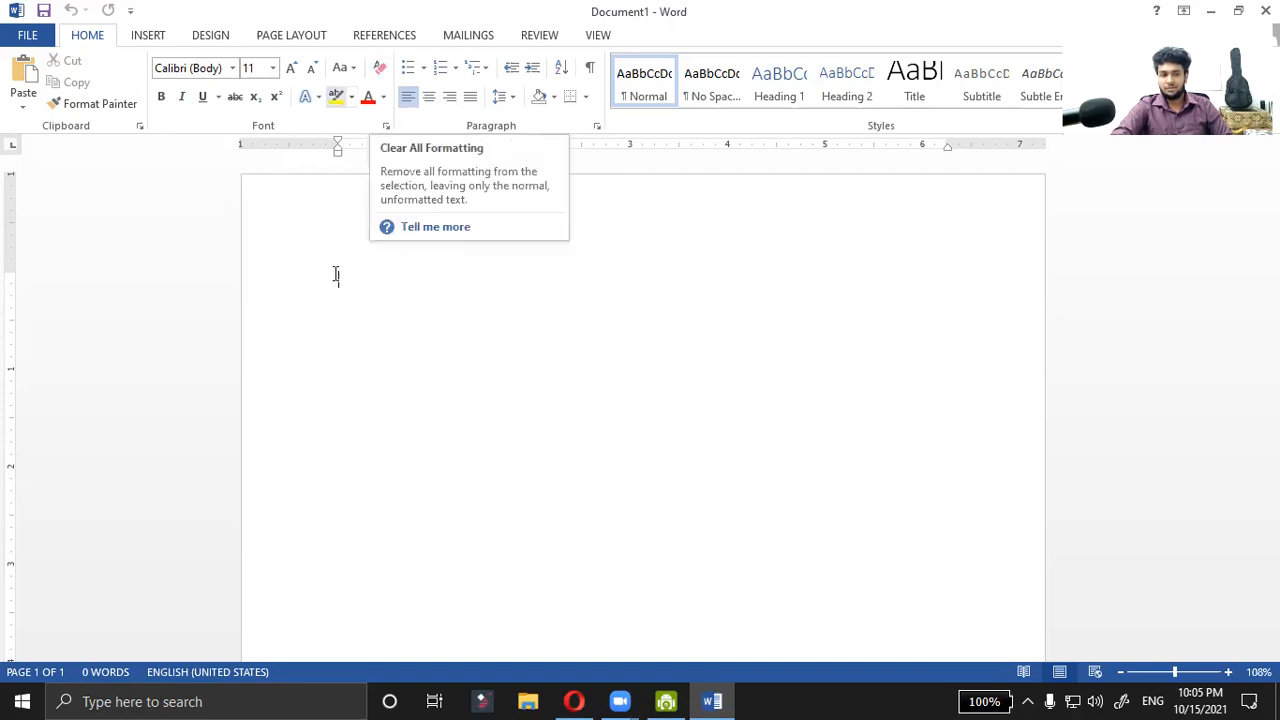
# - Enter the sample text HFGHFGHF and format it at 18 pt with bold, italic and strikethrough
pyautogui.write('HFGHFGHF')
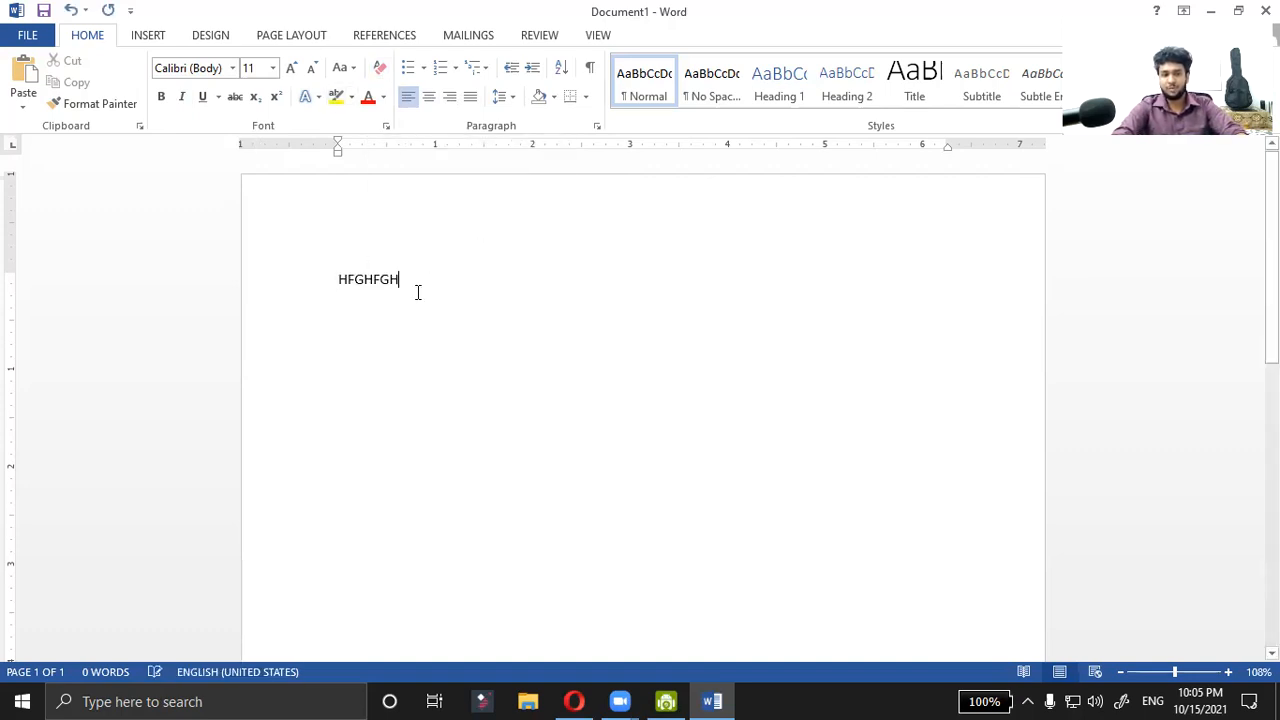
pyautogui.click(280, 272)
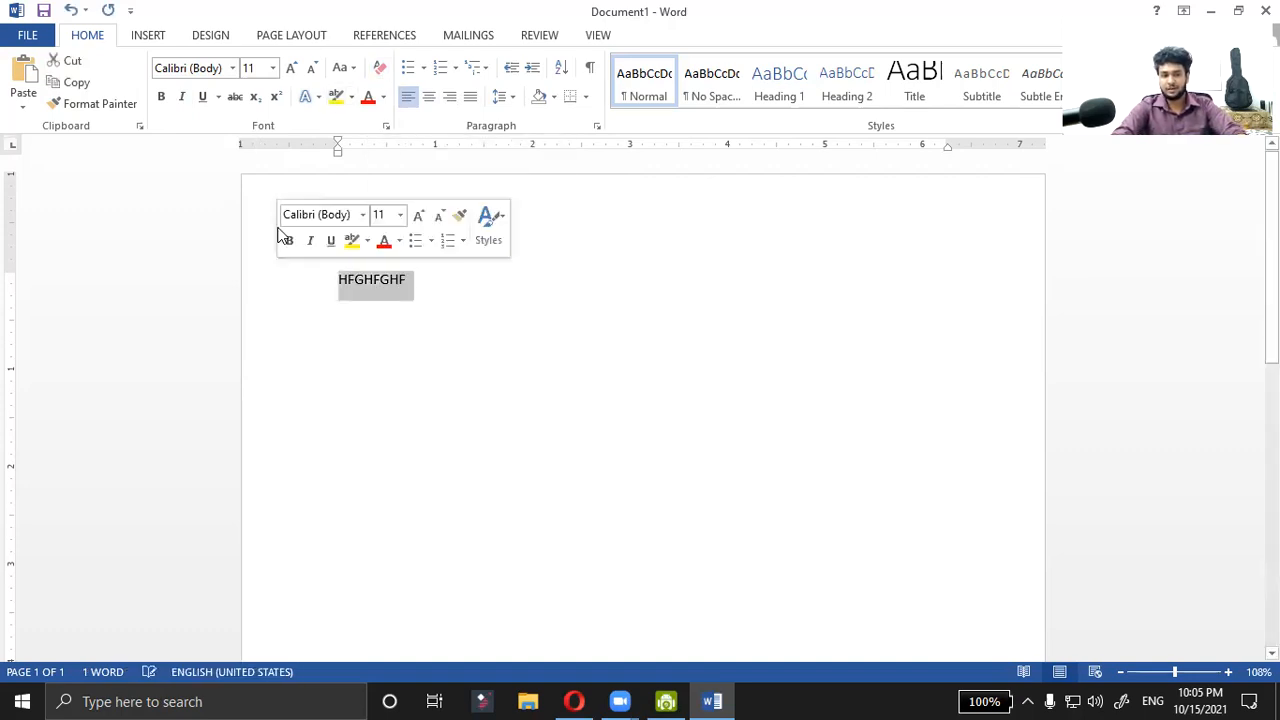
pyautogui.click(291, 68)
pyautogui.click(161, 97)
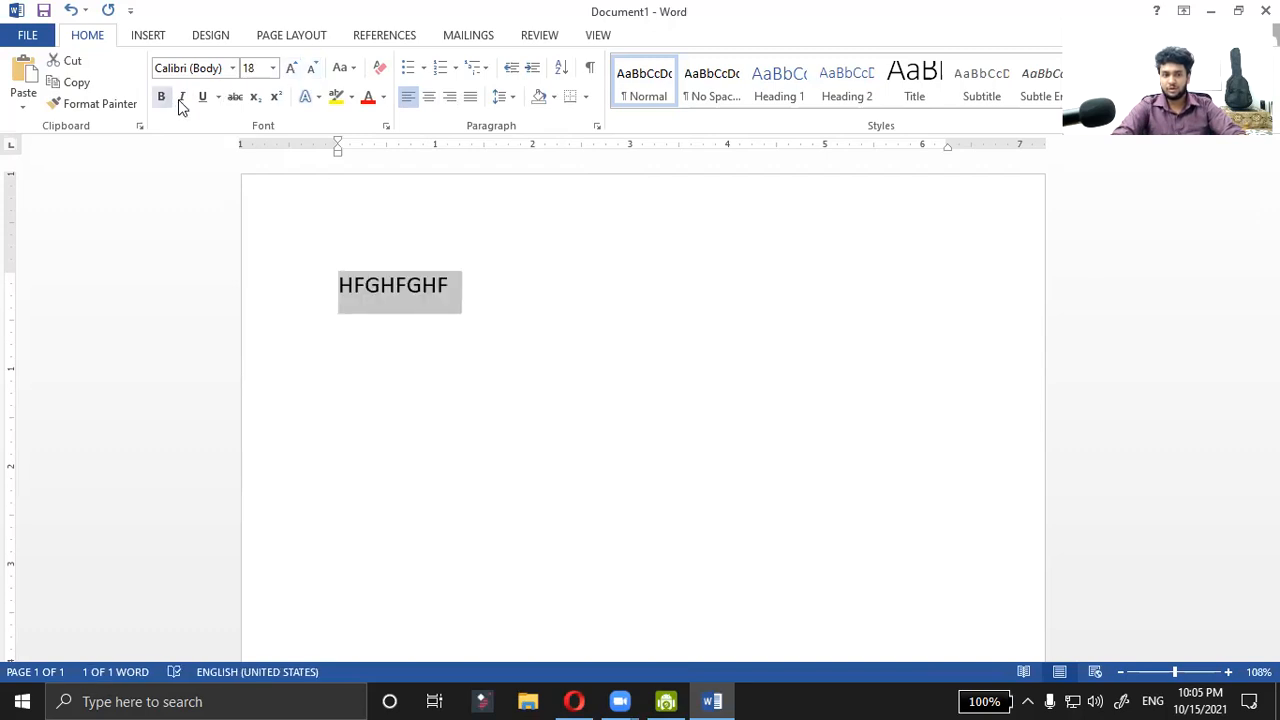
pyautogui.click(181, 97)
pyautogui.click(217, 97)
pyautogui.click(235, 97)
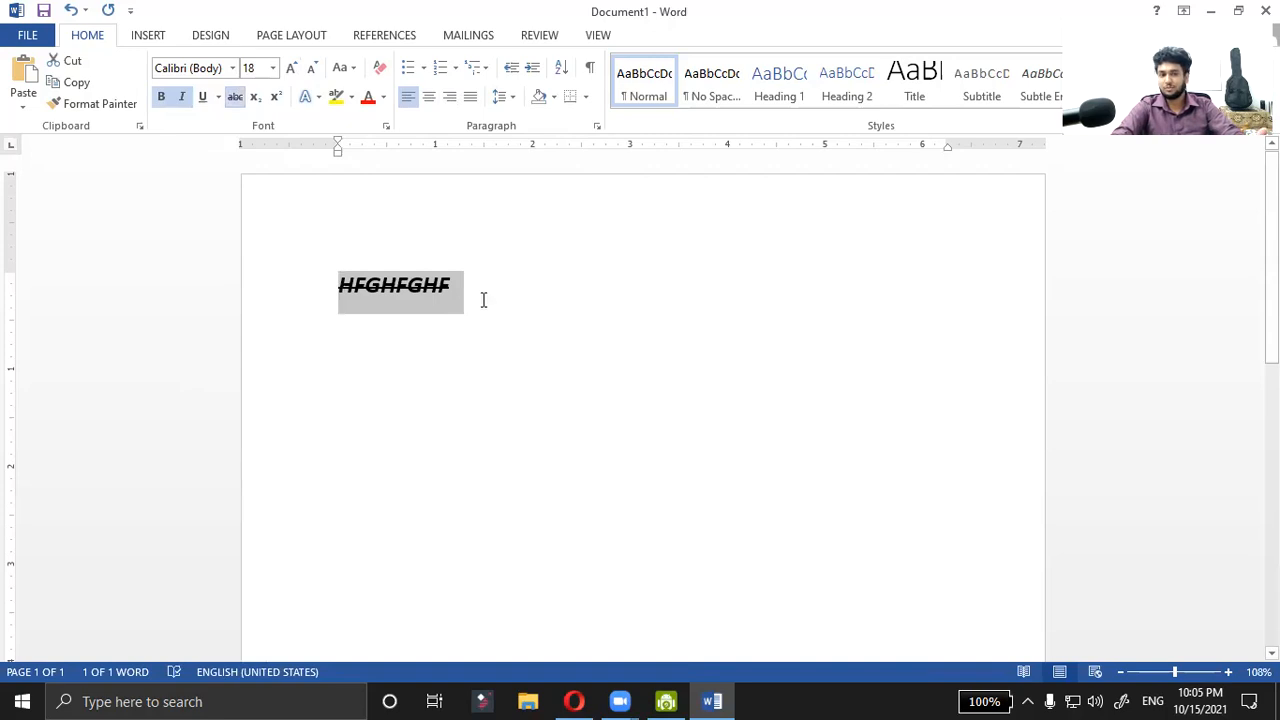
# - Change the font color of the sample text to the standard yellow
pyautogui.click(383, 97)
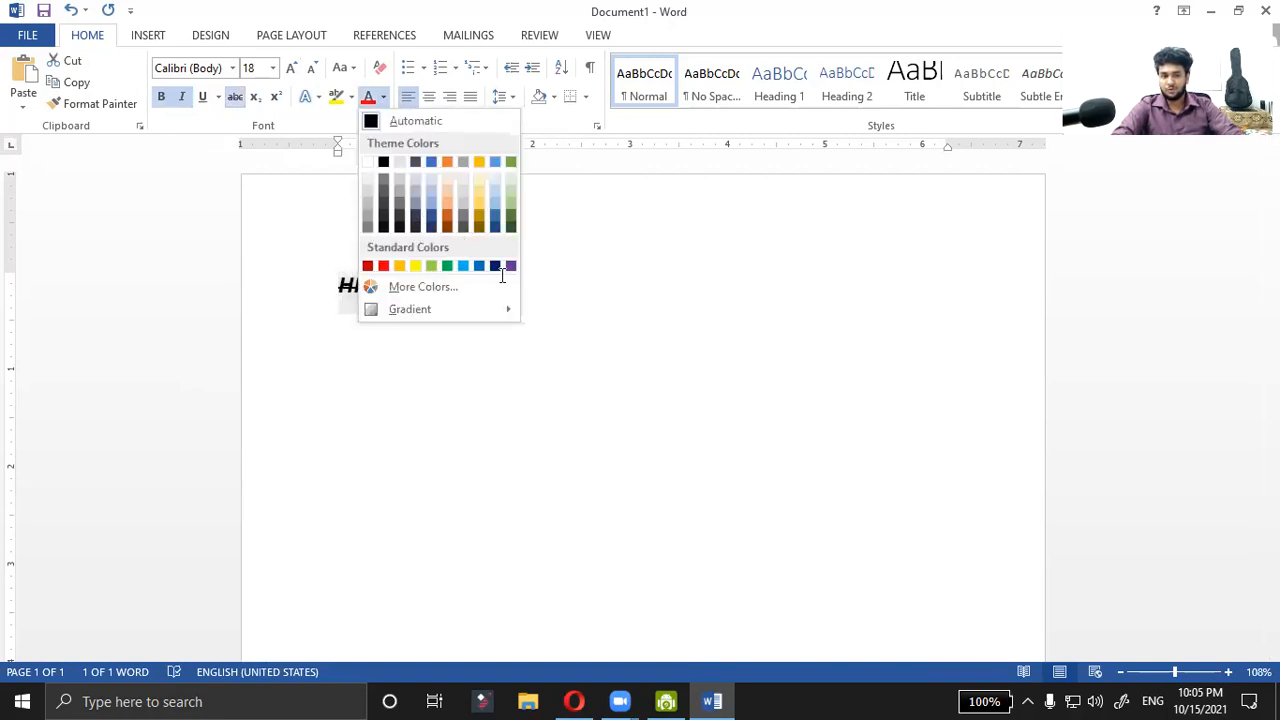
pyautogui.click(415, 265)
pyautogui.click(502, 283)
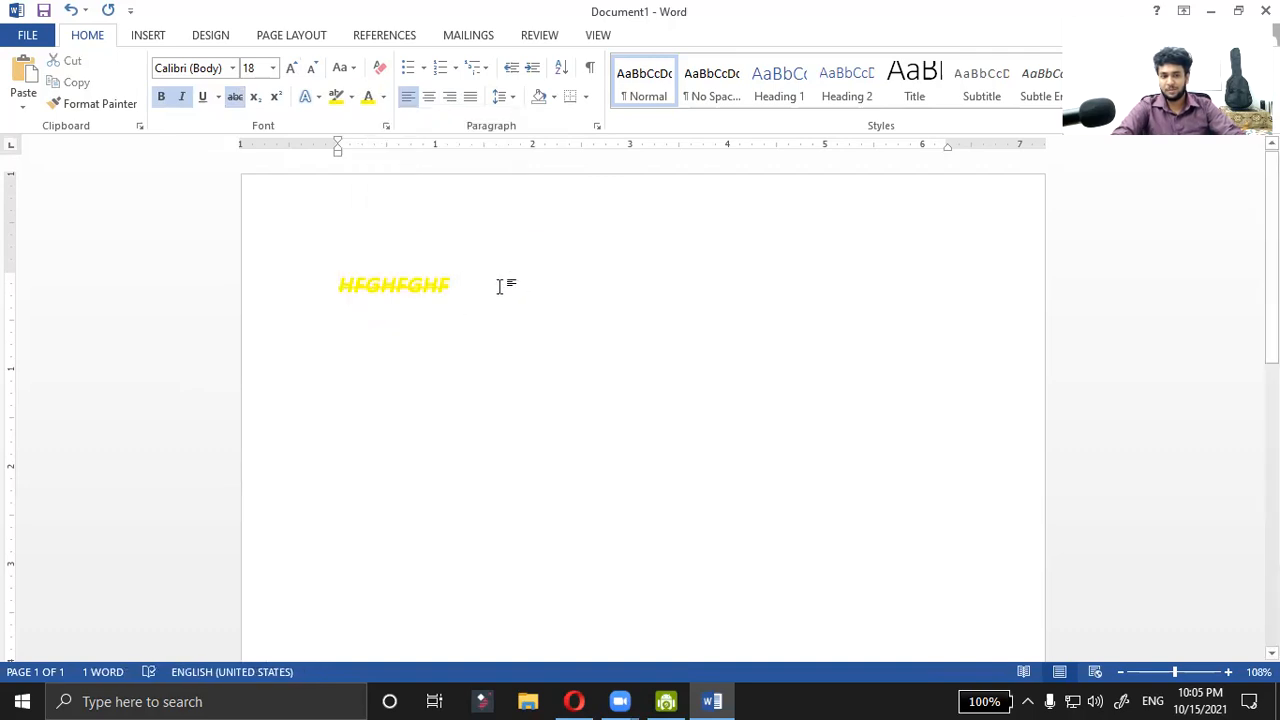
# - Clear all formatting from the sample text HFGHFGHF
pyautogui.click(280, 296)
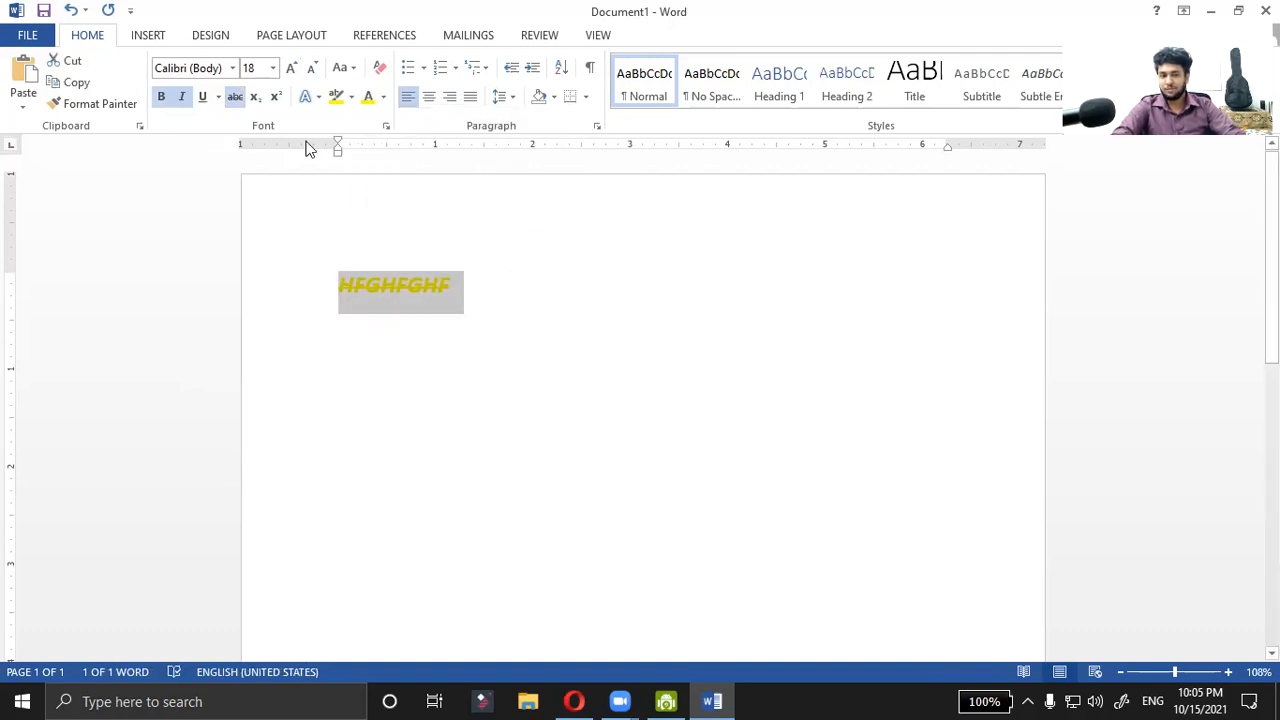
pyautogui.click(385, 77)
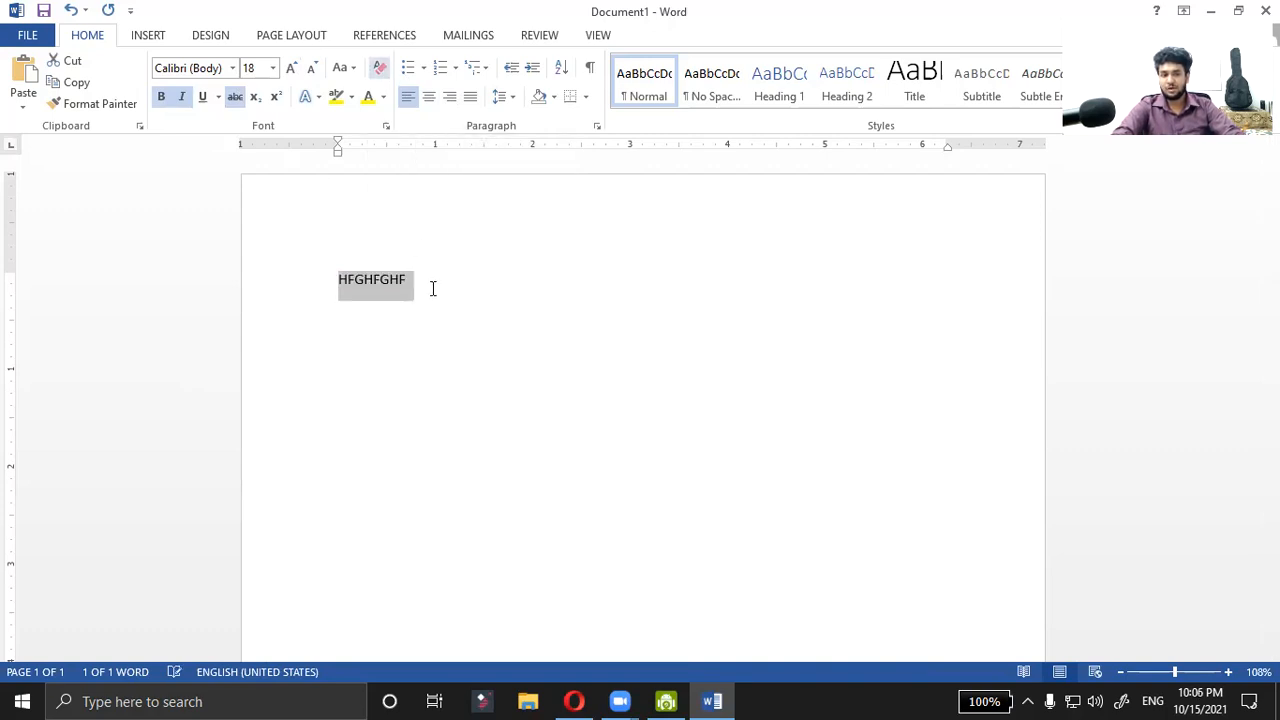
pyautogui.click(431, 289)
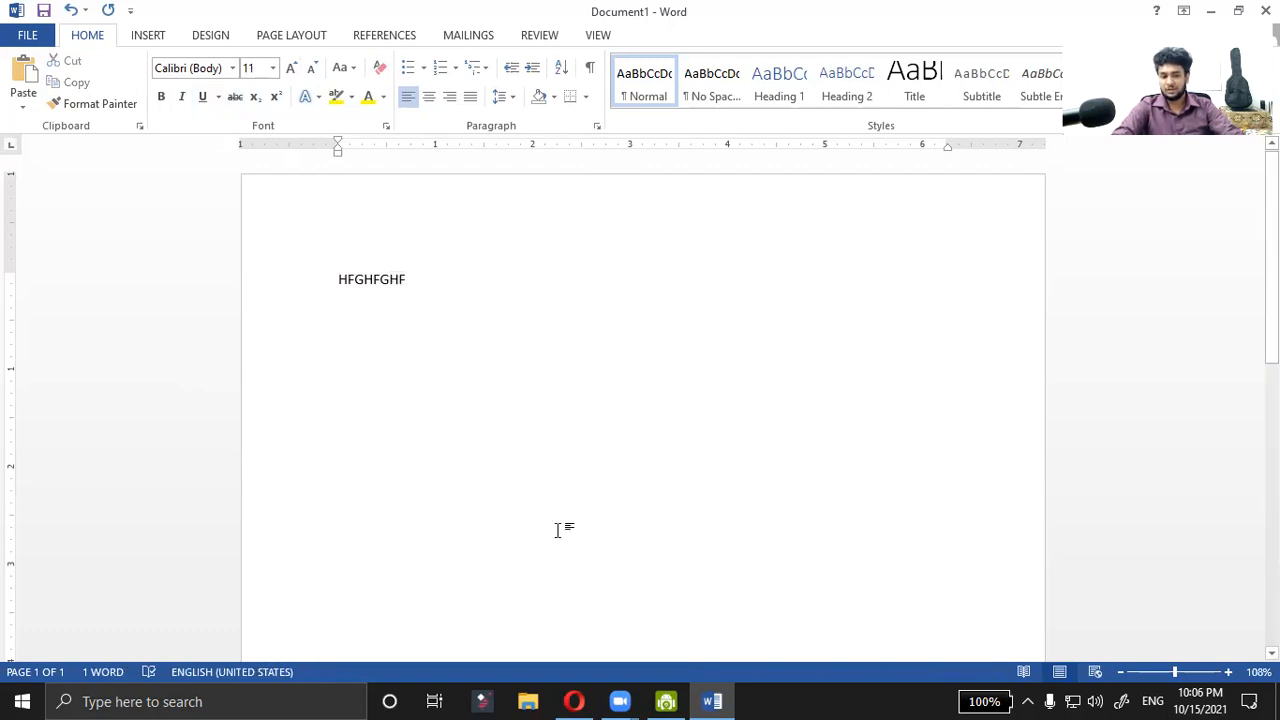
pyautogui.click(597, 562)
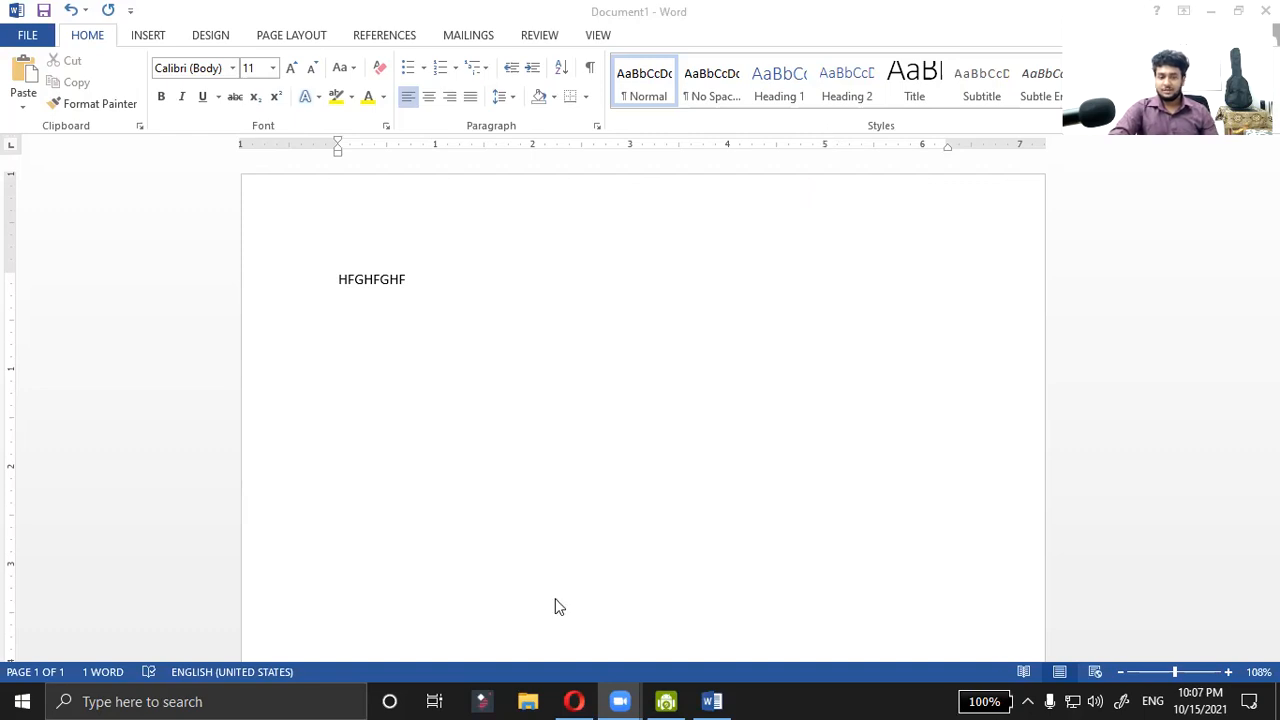
# - Center the HFGHFGHF line and delete its text
pyautogui.click(466, 264)
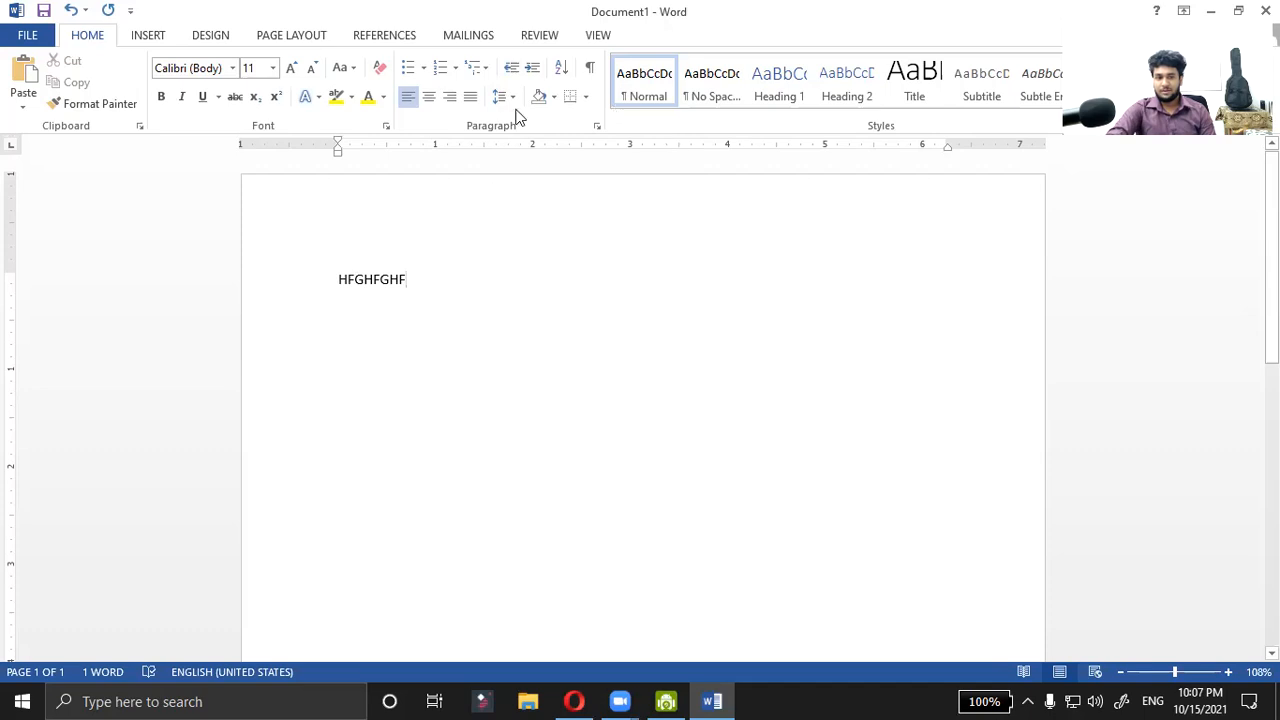
pyautogui.click(470, 96)
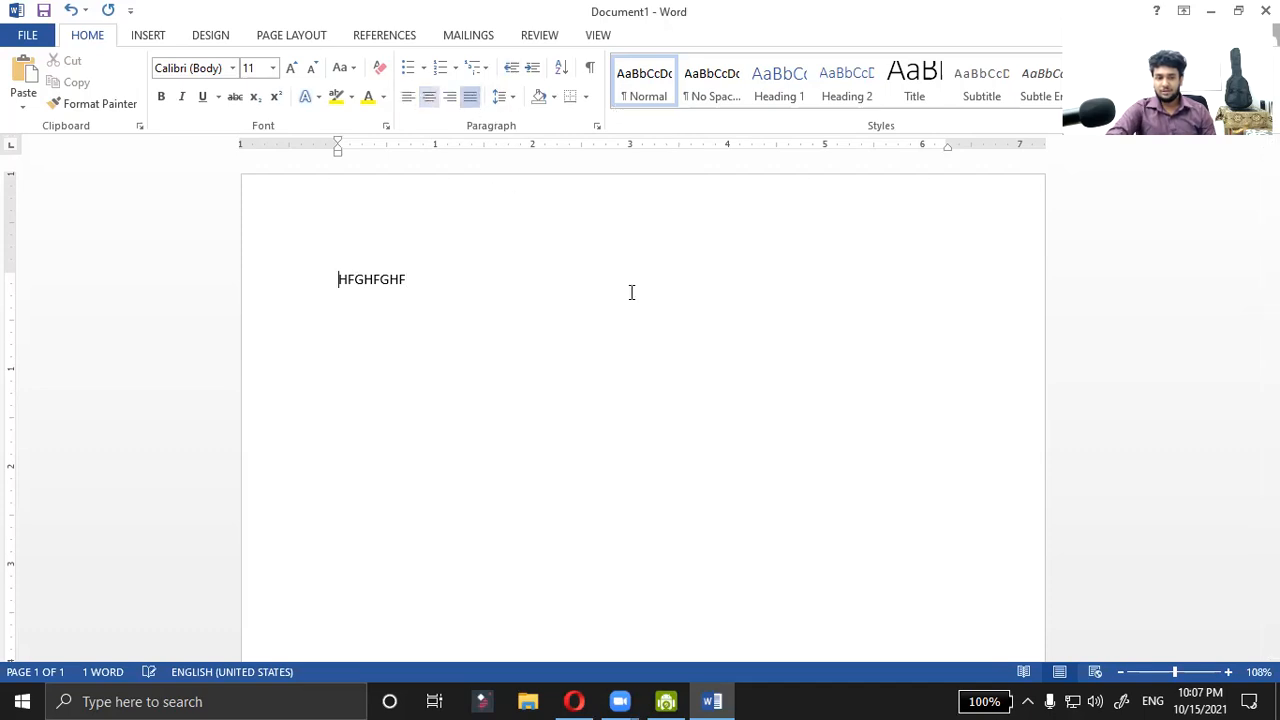
pyautogui.moveTo(702, 276); pyautogui.dragTo(487, 237)
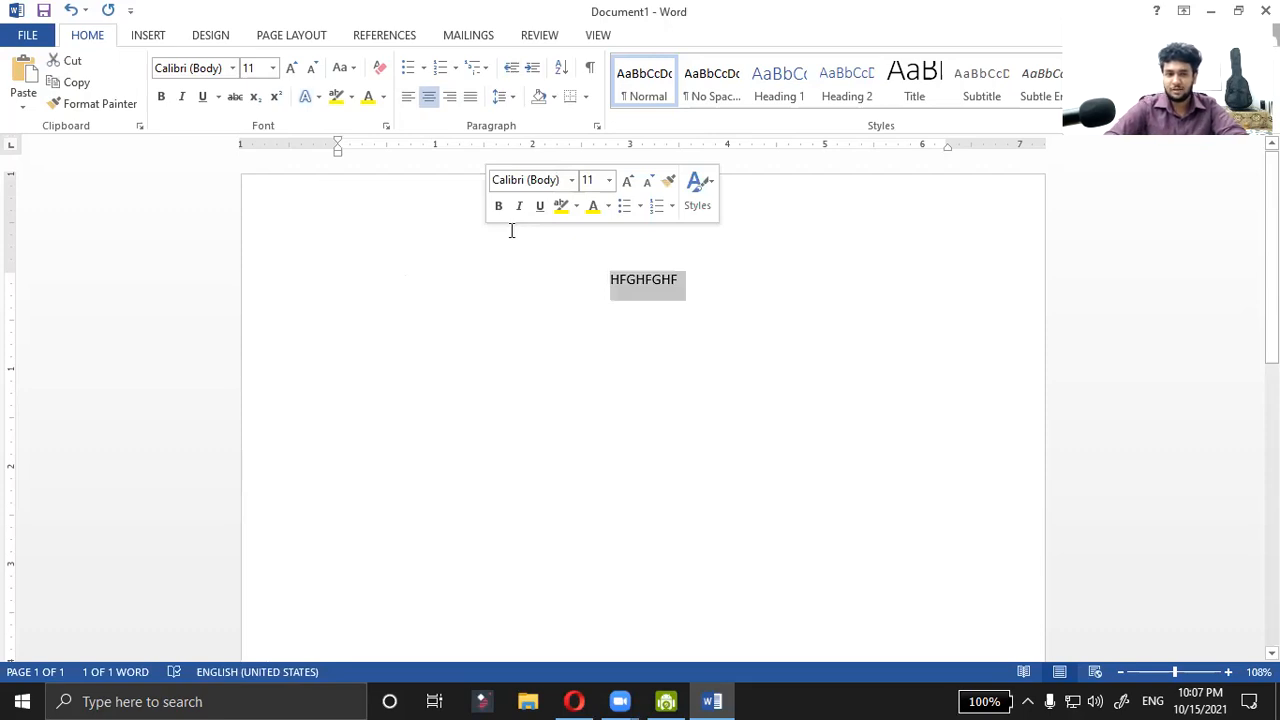
pyautogui.press('Delete')
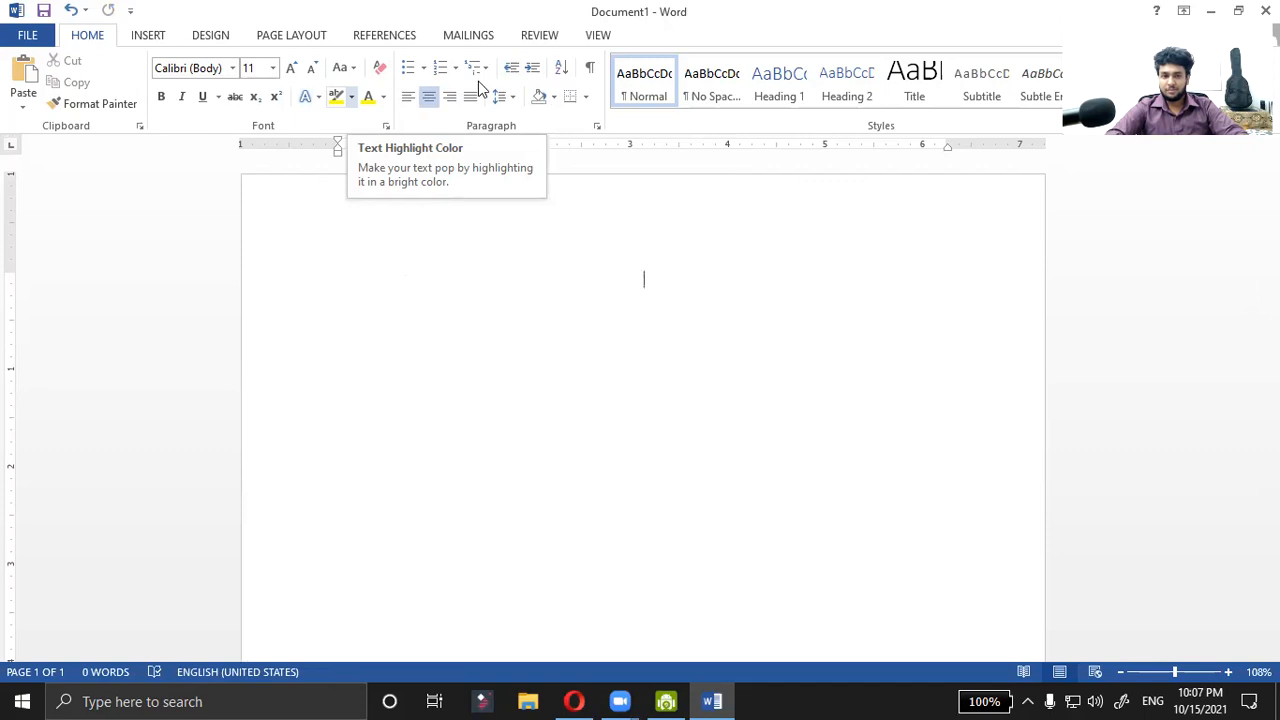
pyautogui.click(587, 99)
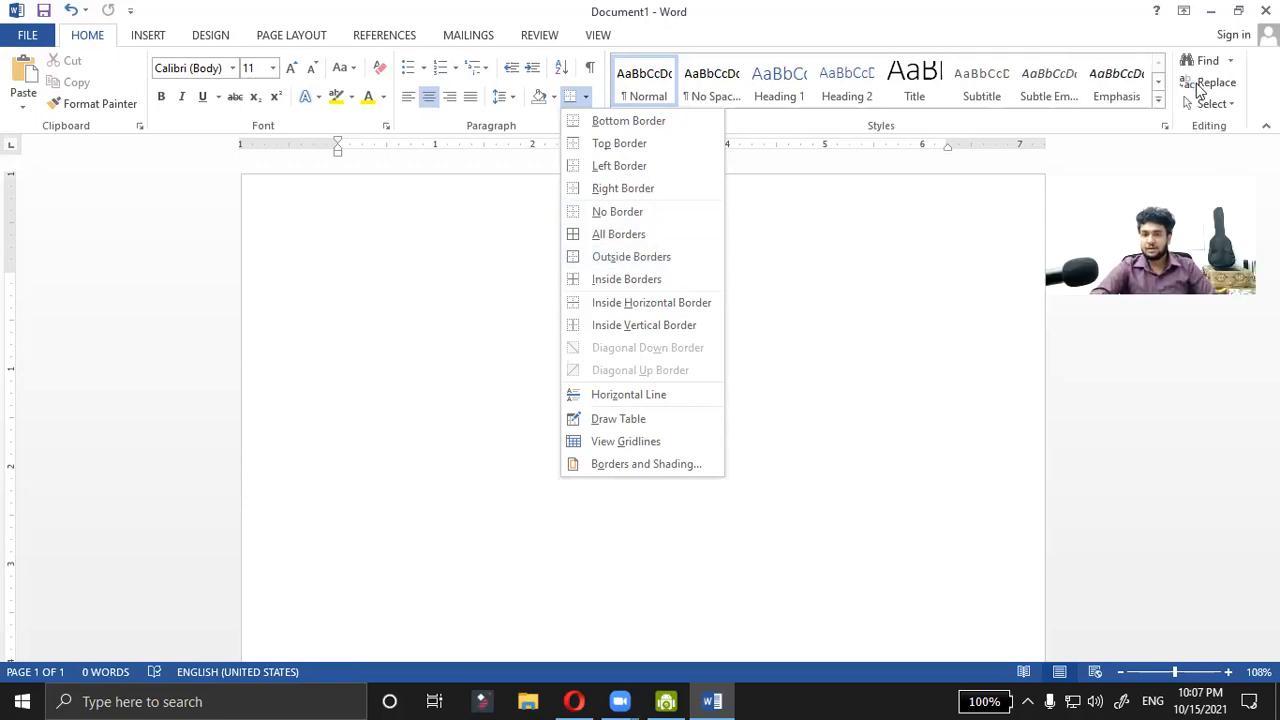
pyautogui.click(1202, 78)
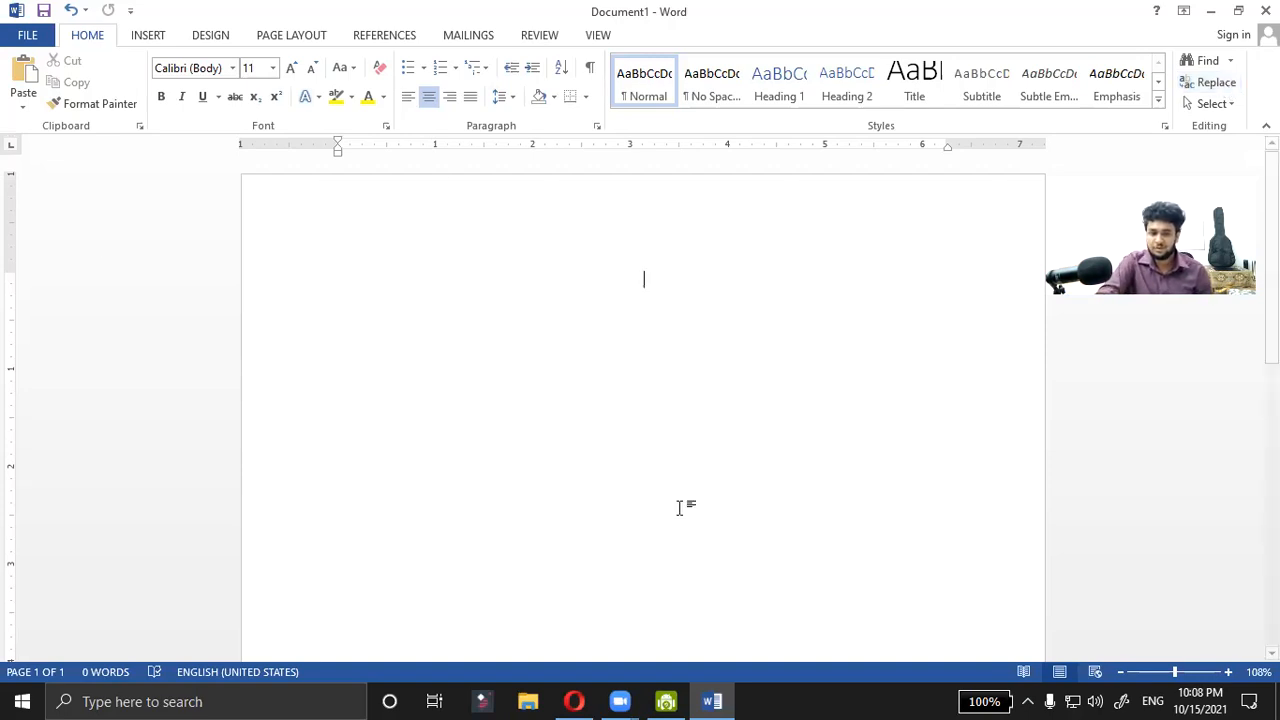
pyautogui.click(263, 573)
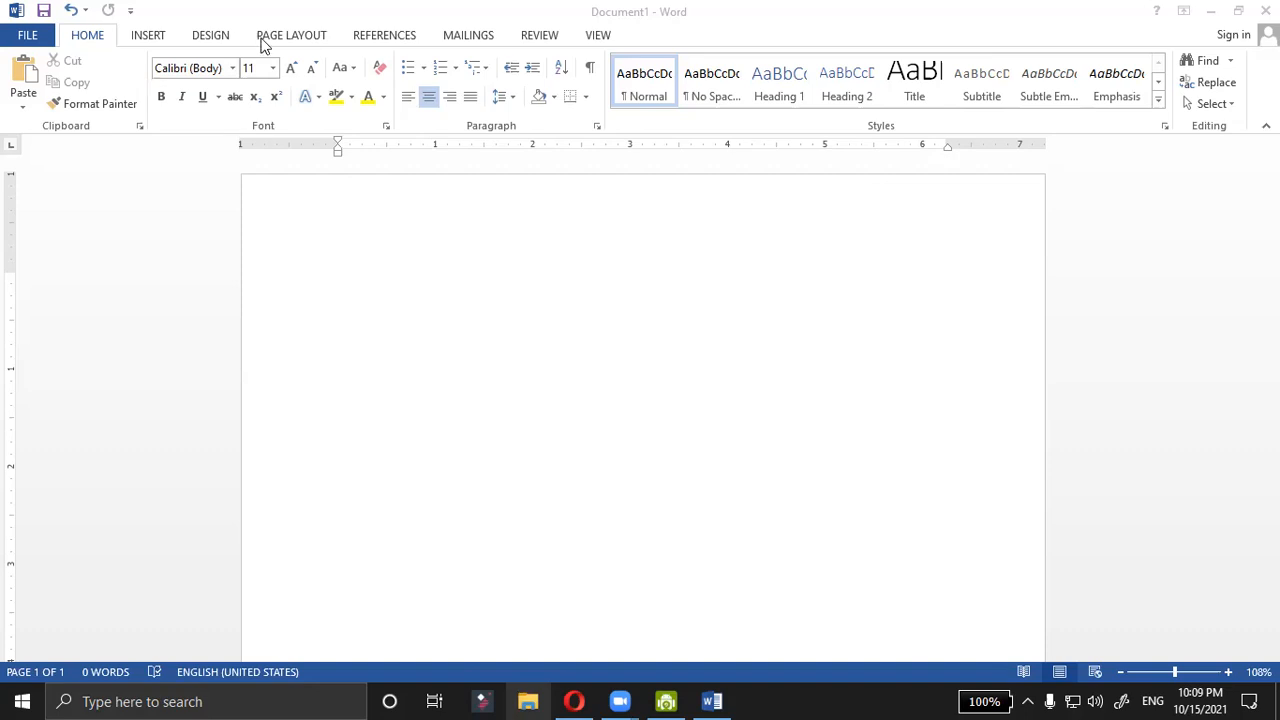
pyautogui.click(148, 35)
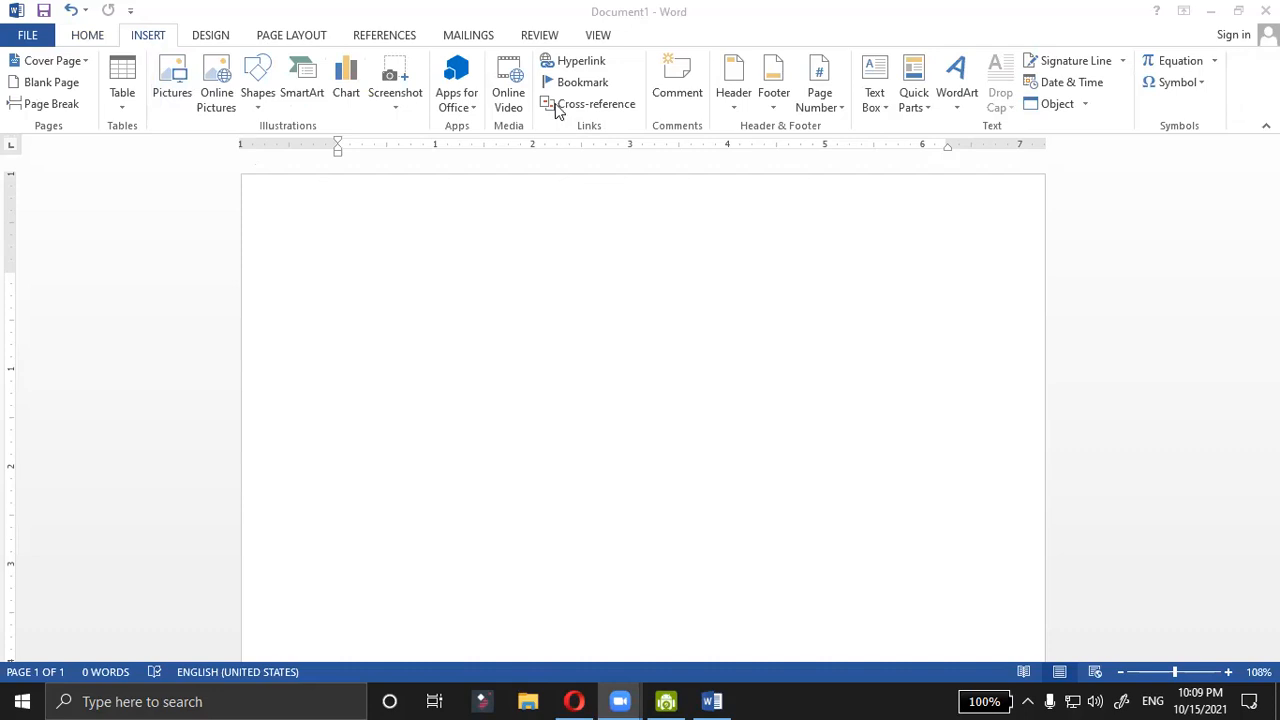
pyautogui.click(95, 38)
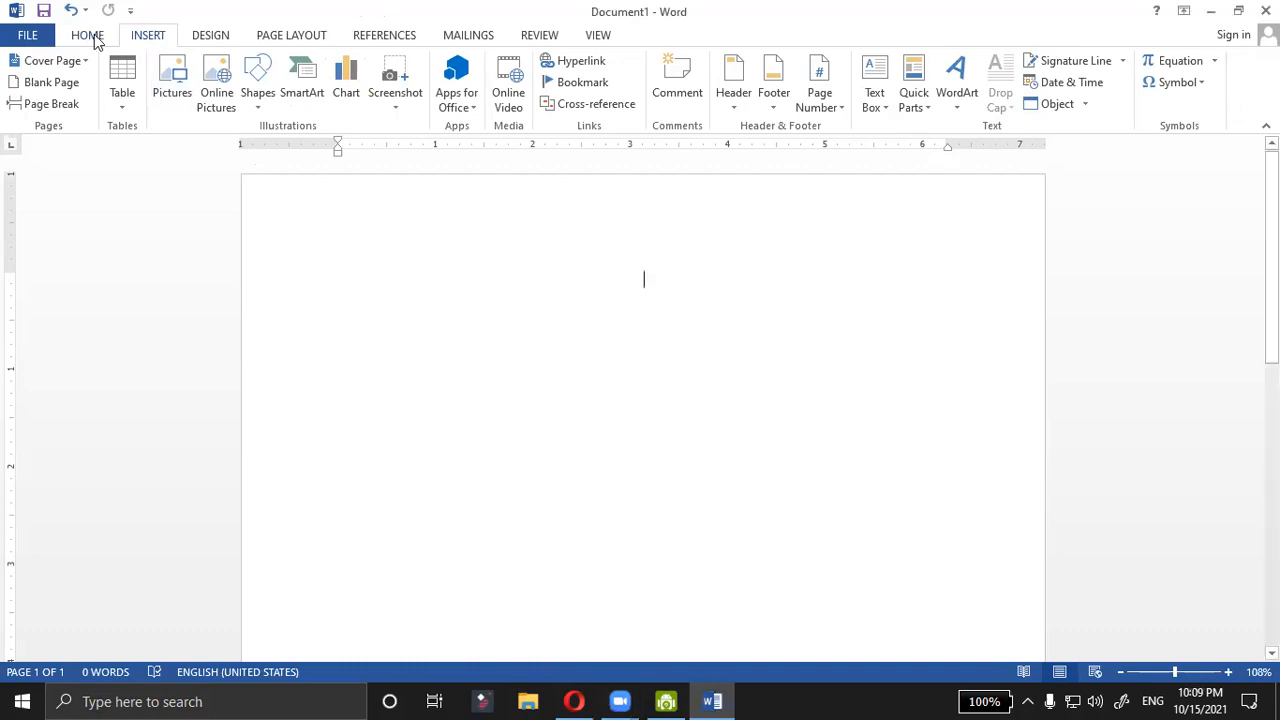
pyautogui.click(95, 38)
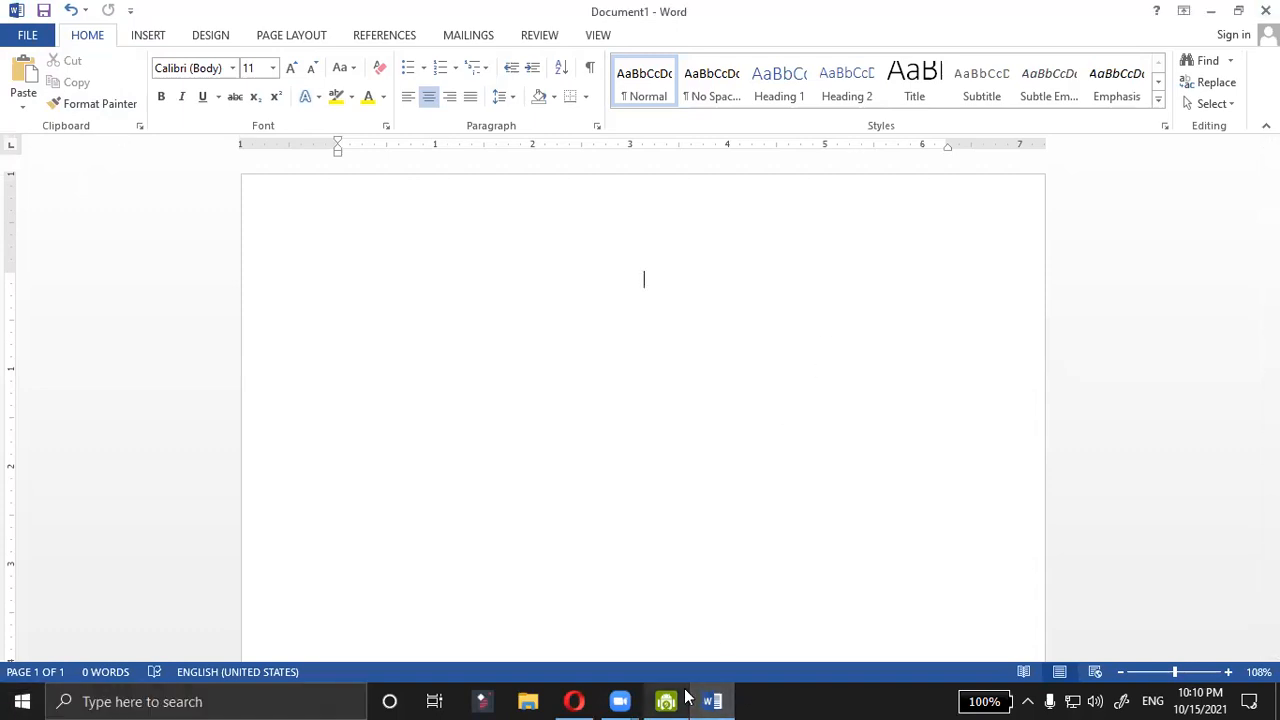
pyautogui.rightClick(801, 697)
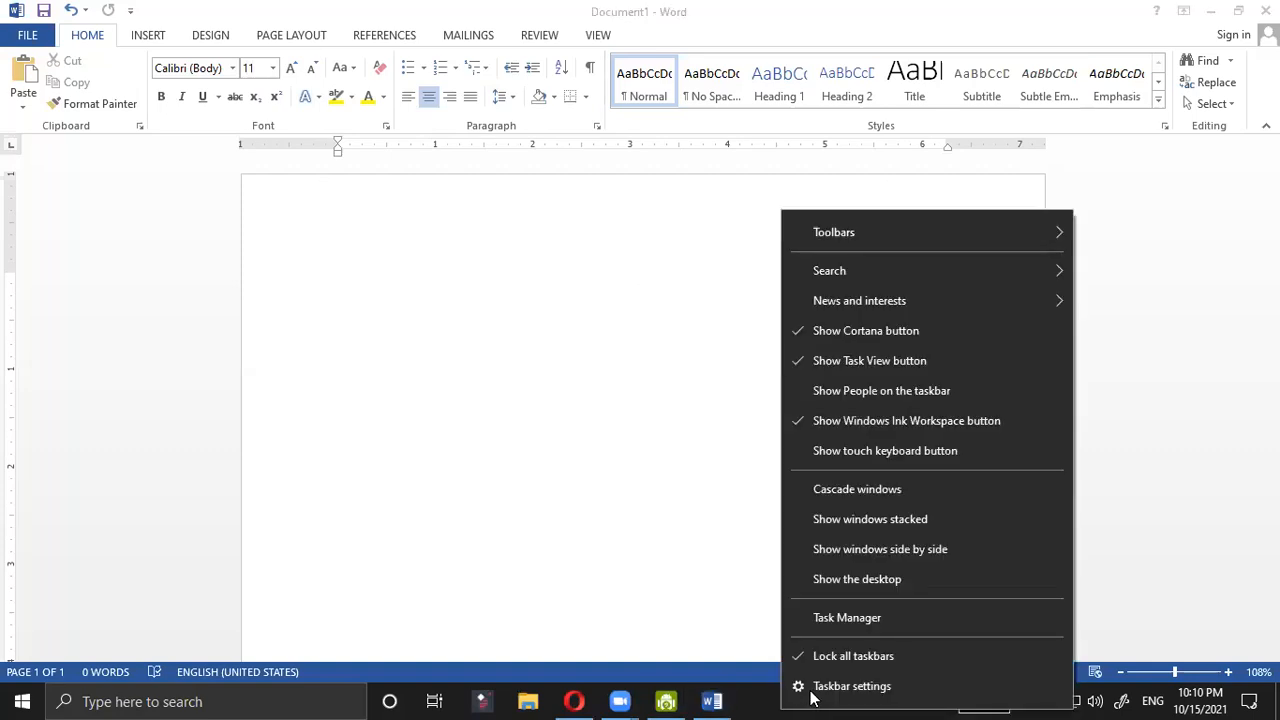
pyautogui.click(698, 288)
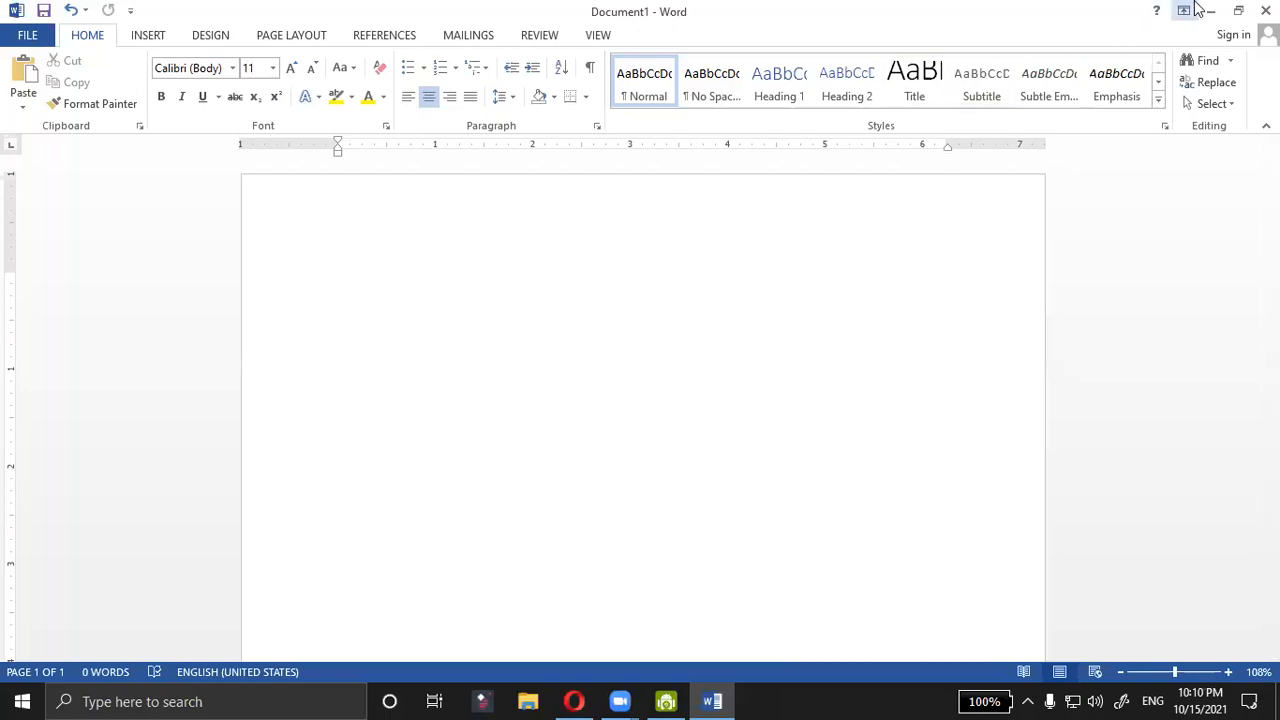
# - Switch to the Windows display settings, set display 1's resolution to 1024 × 768 and keep the changes
pyautogui.click(1210, 11)
pyautogui.rightClick(1100, 300)
pyautogui.click(1102, 318)
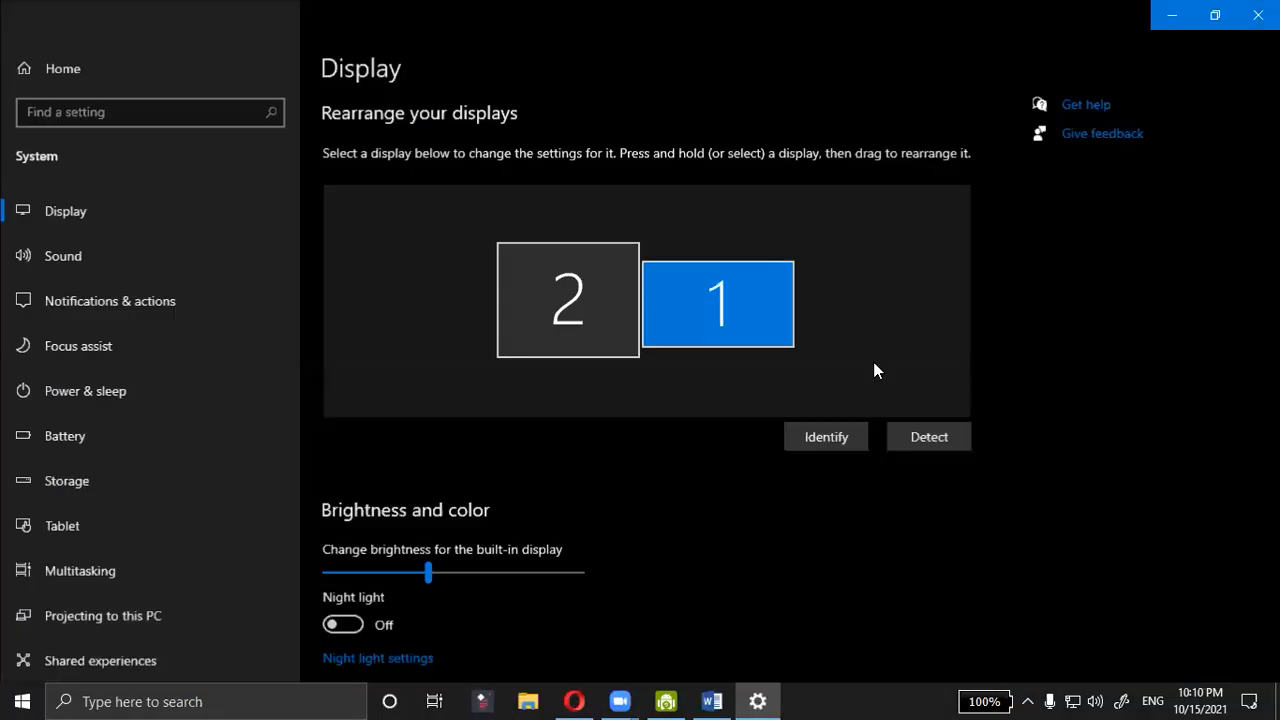
pyautogui.scroll(-5, 739, 499)
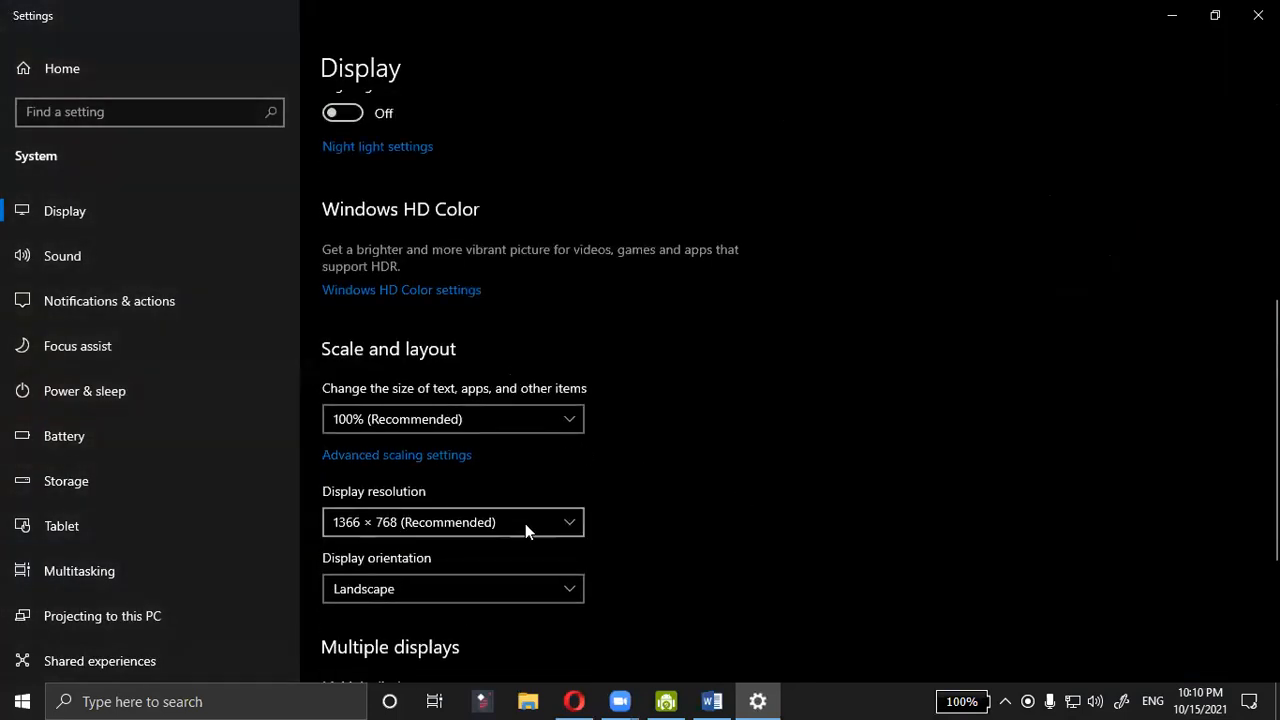
pyautogui.click(525, 522)
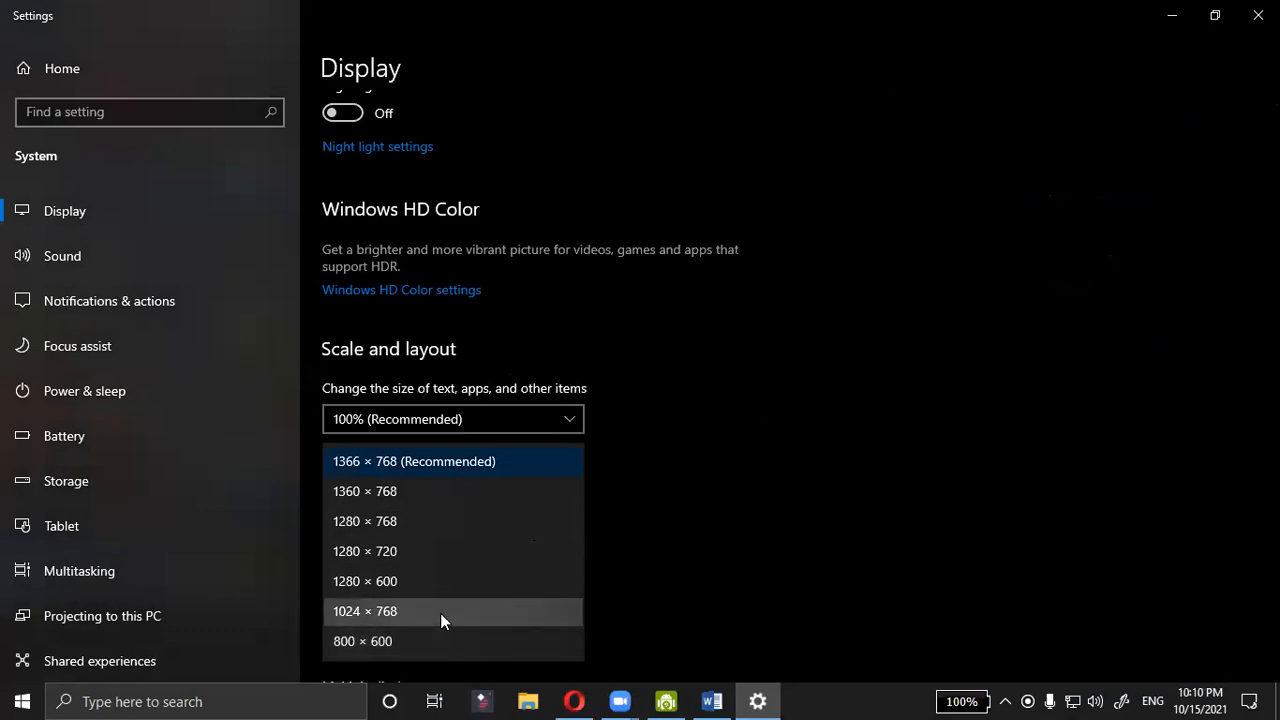
pyautogui.click(440, 613)
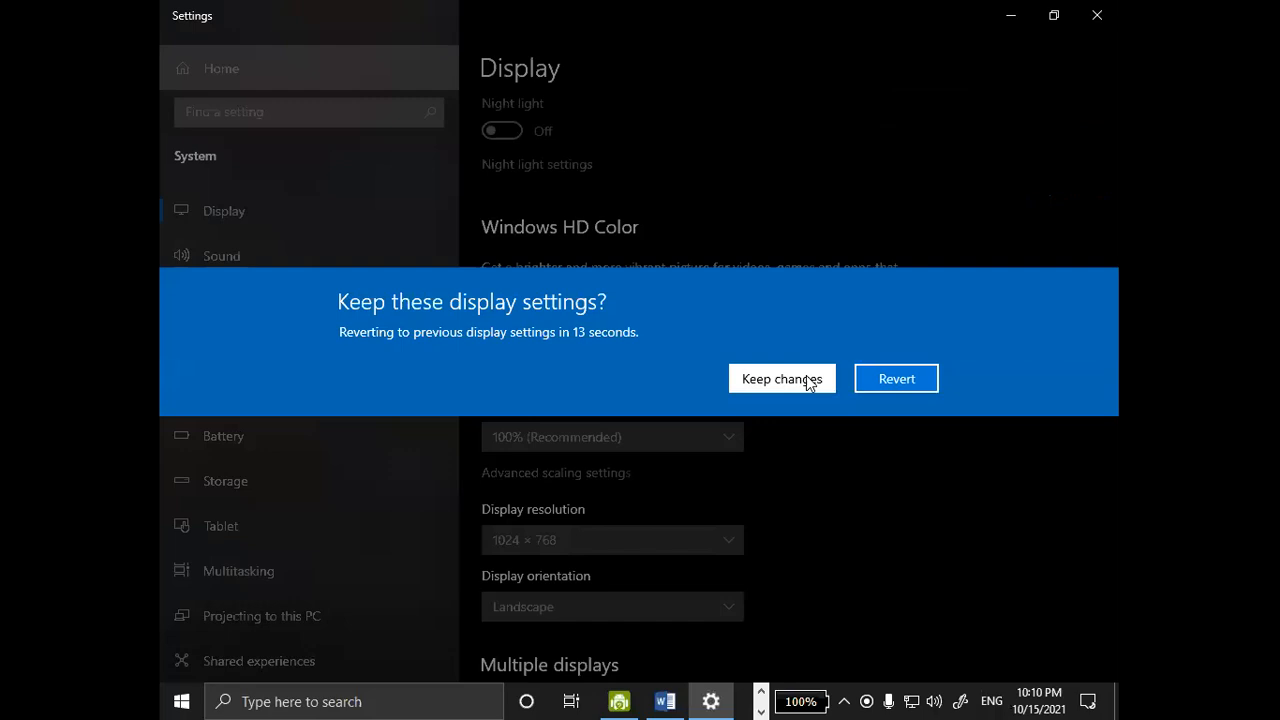
pyautogui.click(809, 380)
# - Minimize the display settings window and switch back to the blank Word document
pyautogui.click(1008, 16)
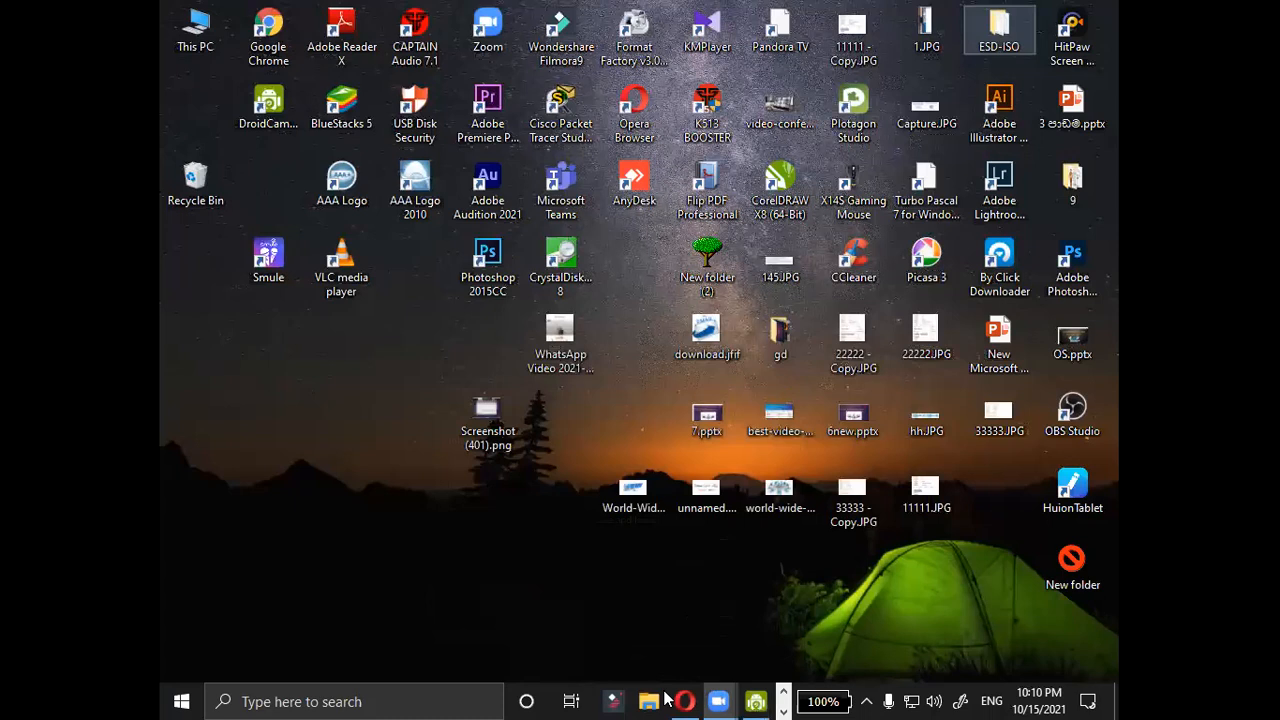
pyautogui.click(783, 692)
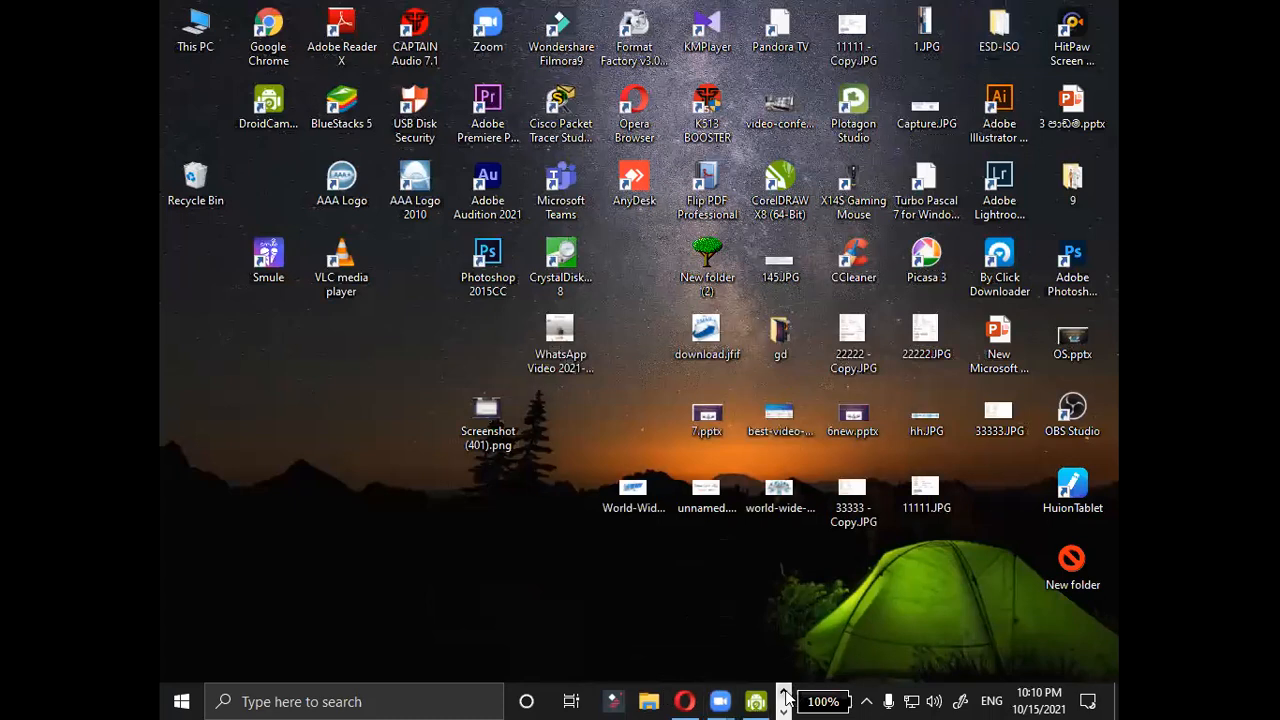
pyautogui.click(785, 695)
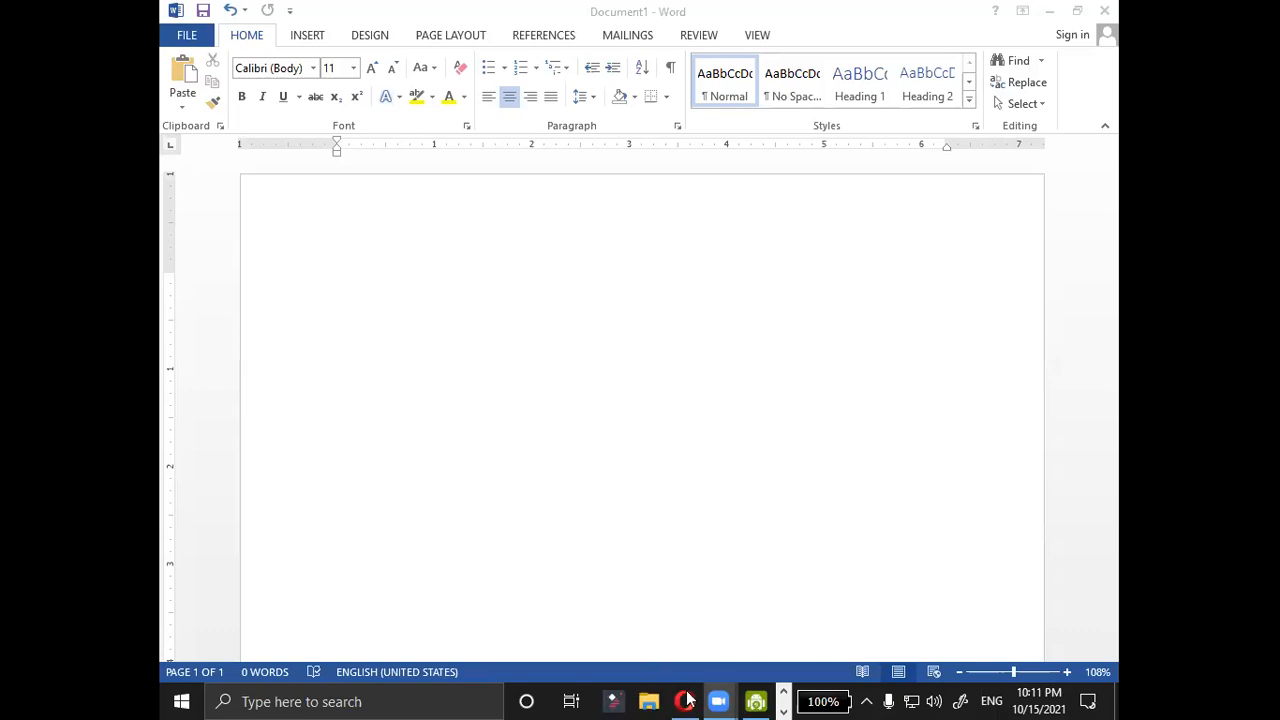
# - Reopen the Windows display settings from the desktop, set the display resolution to 1366 × 768 (Recommended) and minimize the settings window
pyautogui.press('super+d')
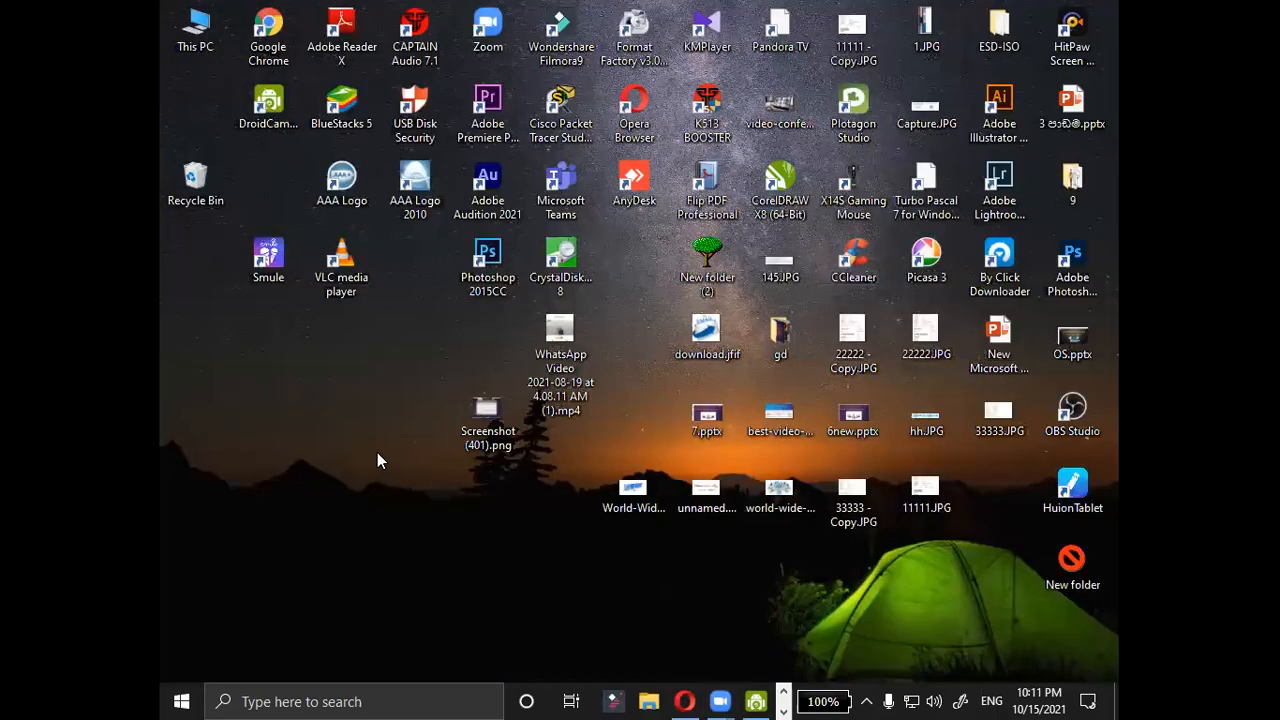
pyautogui.rightClick(377, 452)
pyautogui.click(425, 645)
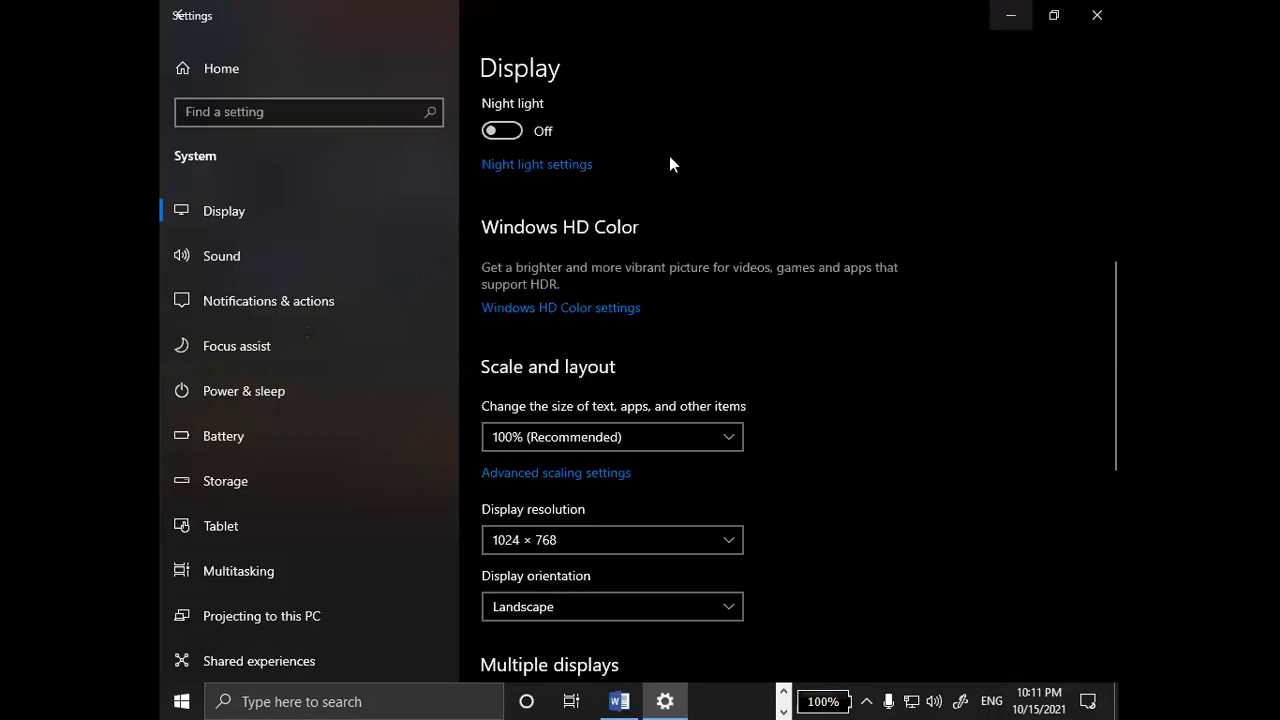
pyautogui.click(1096, 16)
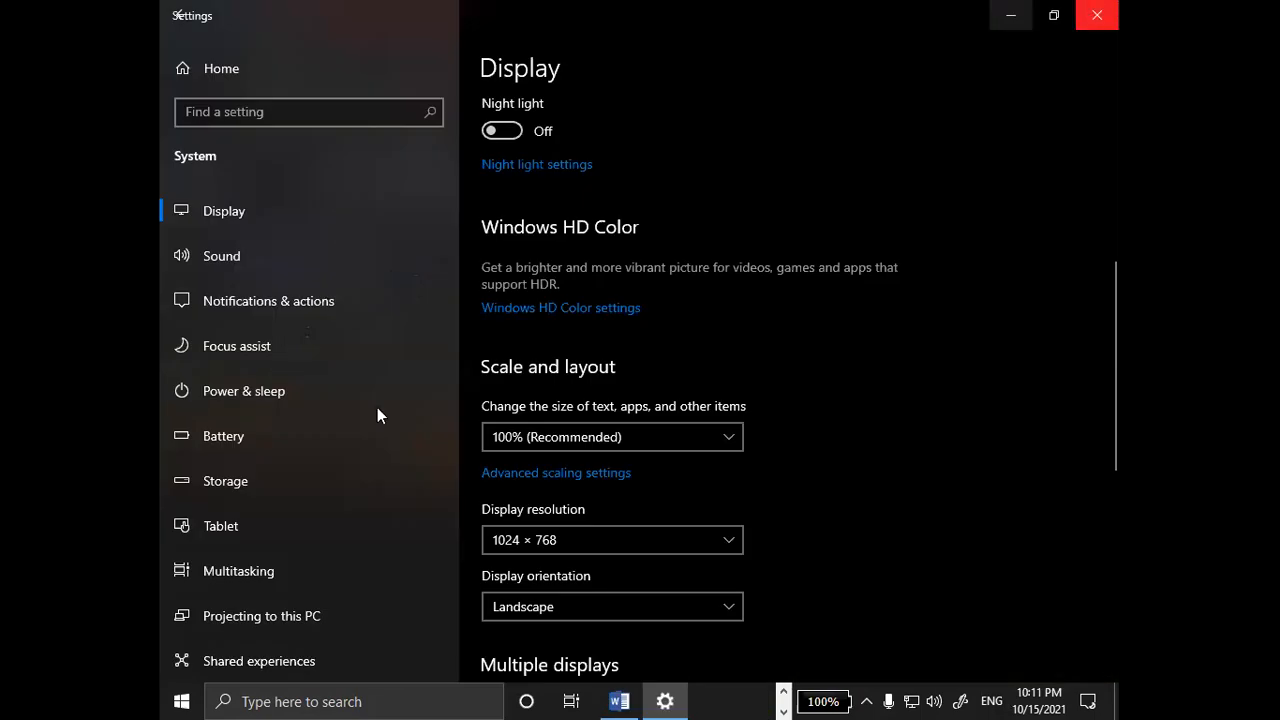
pyautogui.rightClick(377, 407)
pyautogui.click(448, 586)
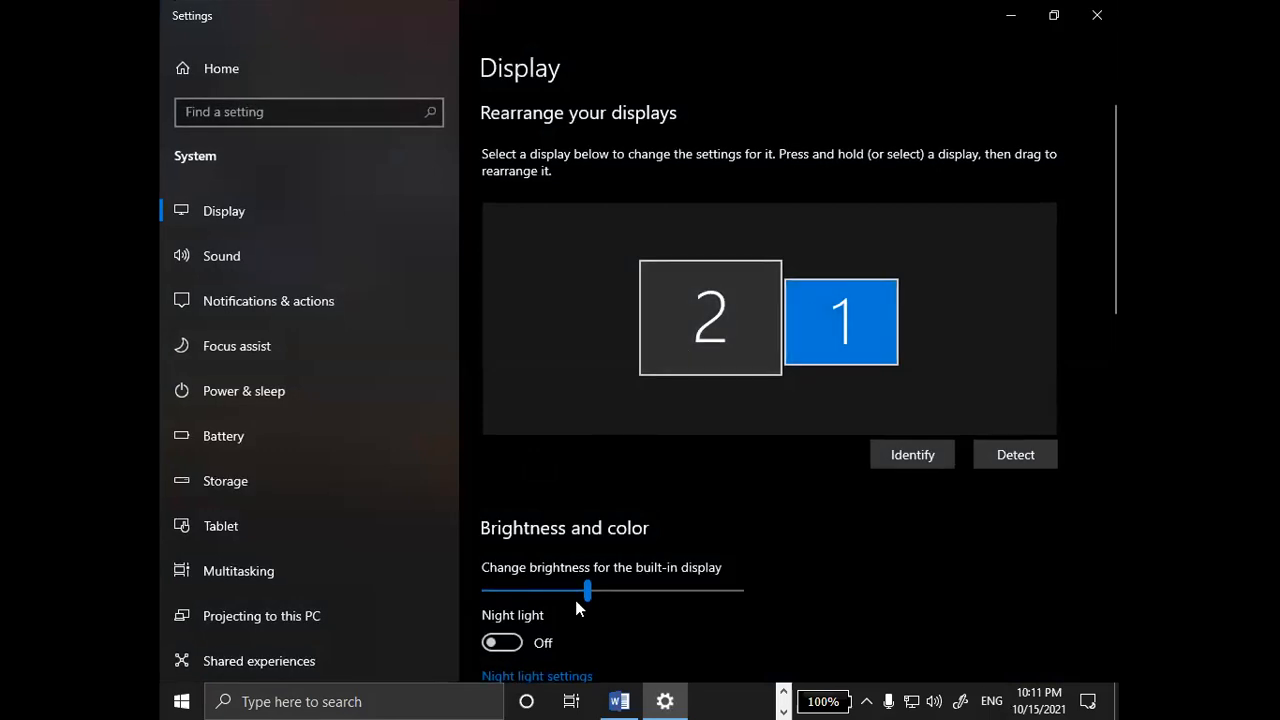
pyautogui.scroll(-5, 707, 505)
pyautogui.click(680, 543)
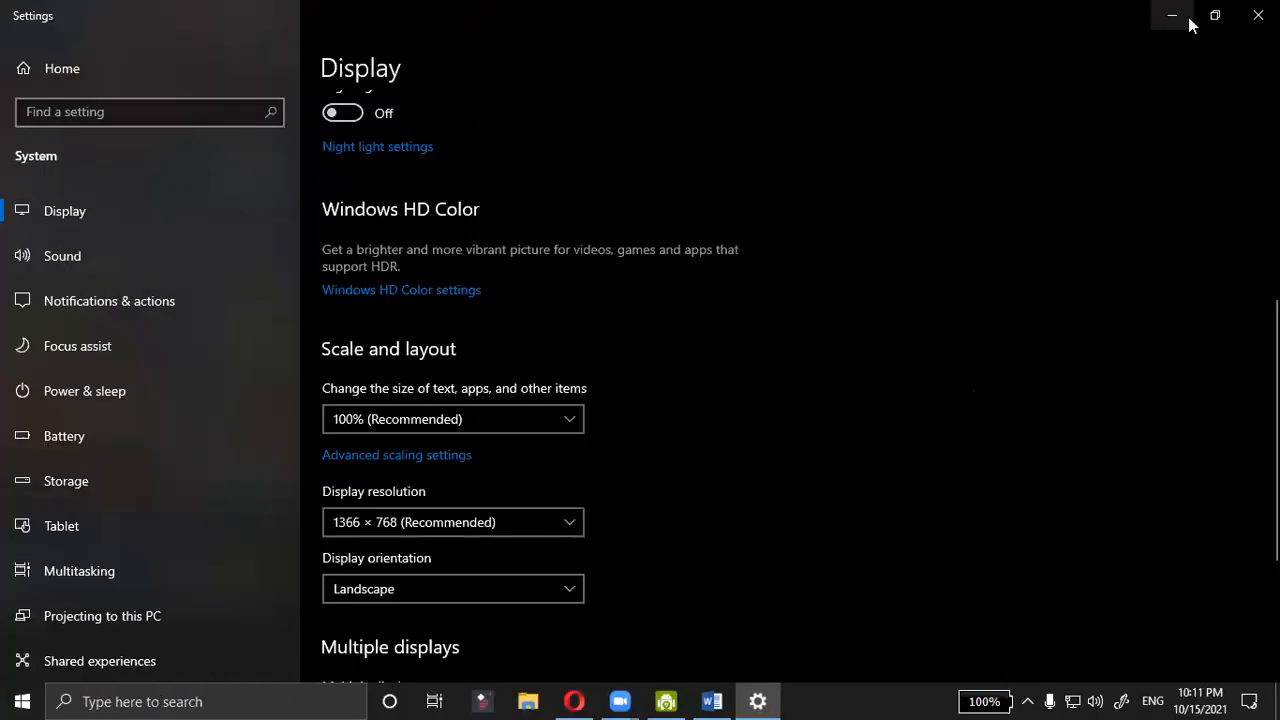
pyautogui.click(1188, 22)
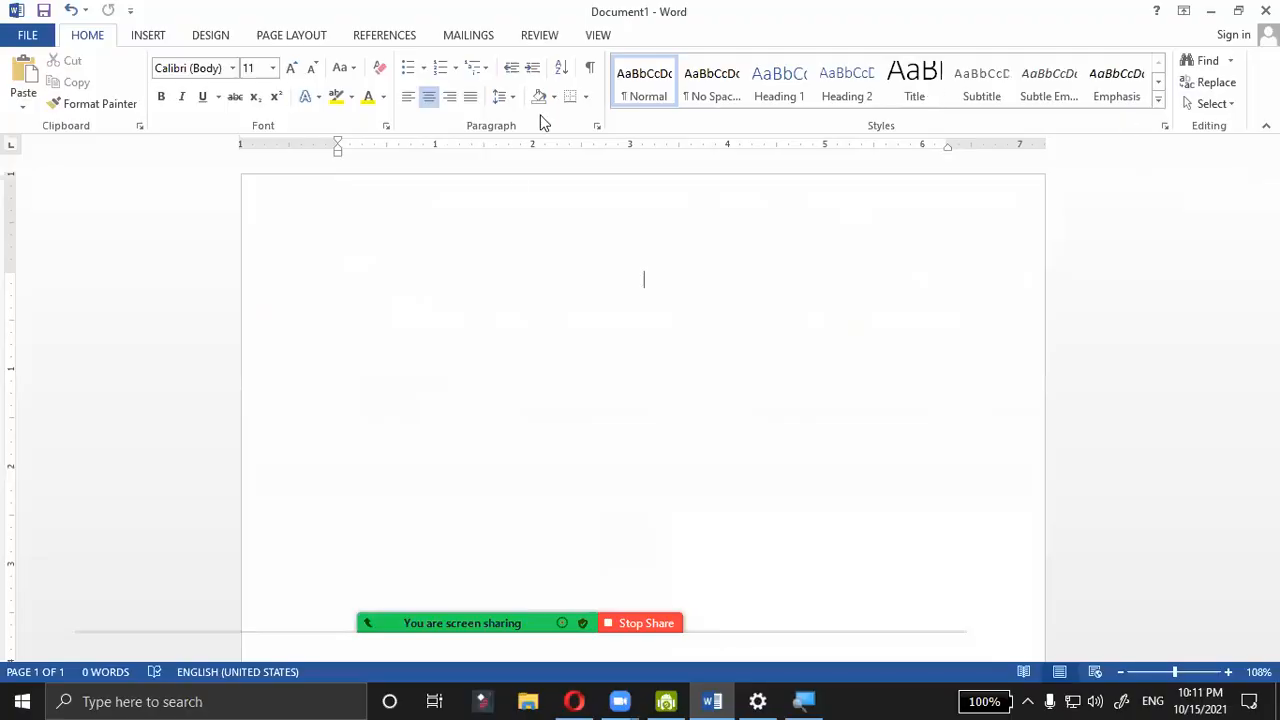
# - Increase the font size to 16 for the empty line and align it to the left
pyautogui.click(293, 70)
pyautogui.click(293, 70)
pyautogui.click(293, 70)
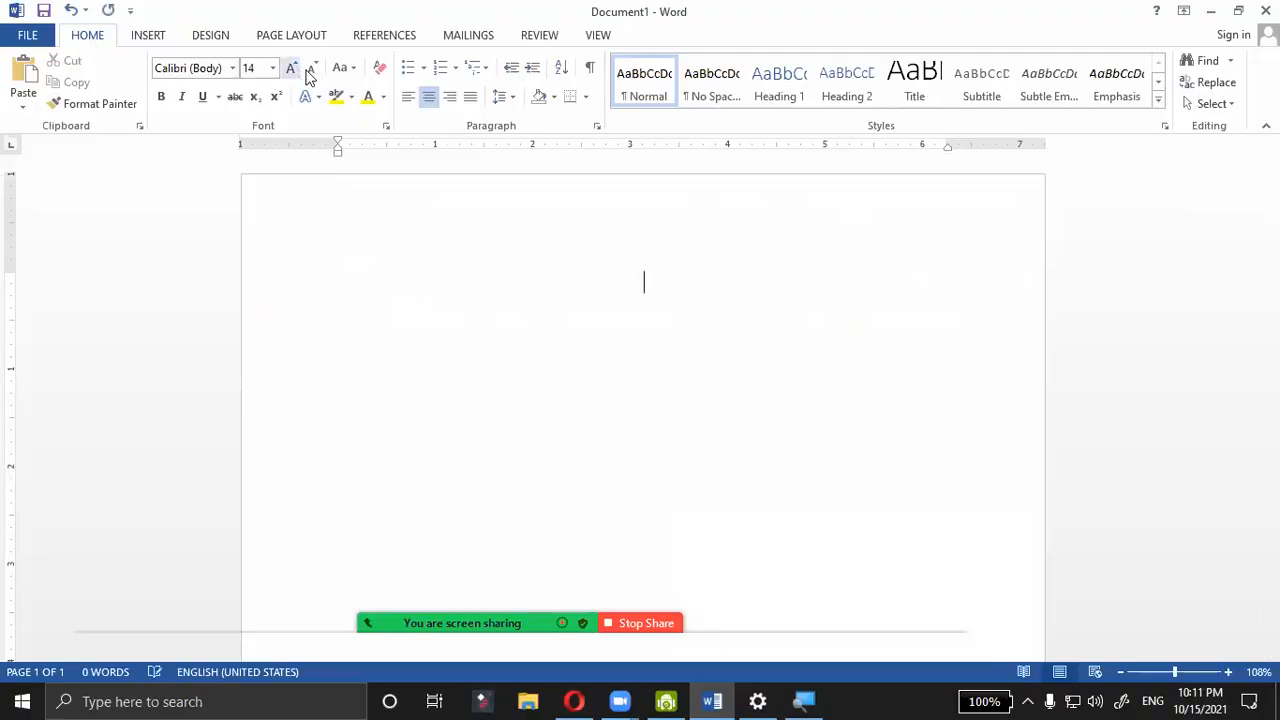
pyautogui.click(408, 100)
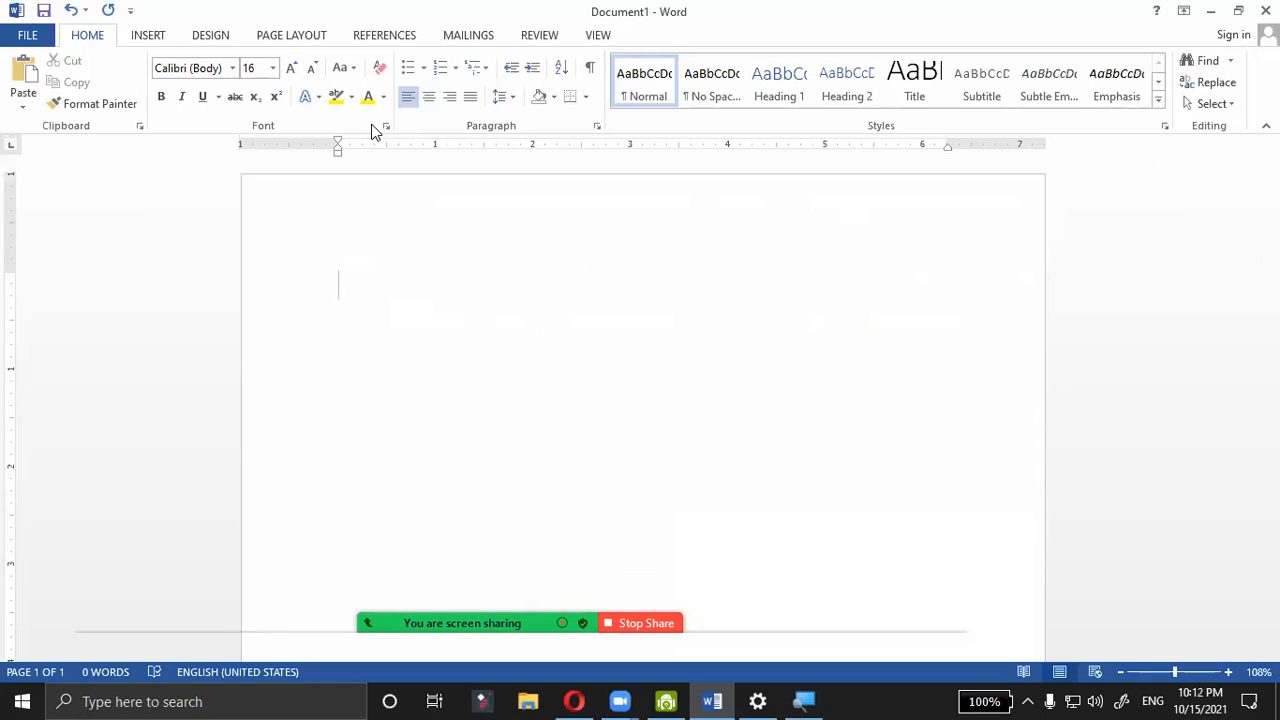
# - Enter the sample text "Hello world" in the document
pyautogui.write('HE')
pyautogui.press('BackSpace')
pyautogui.write('ello world')
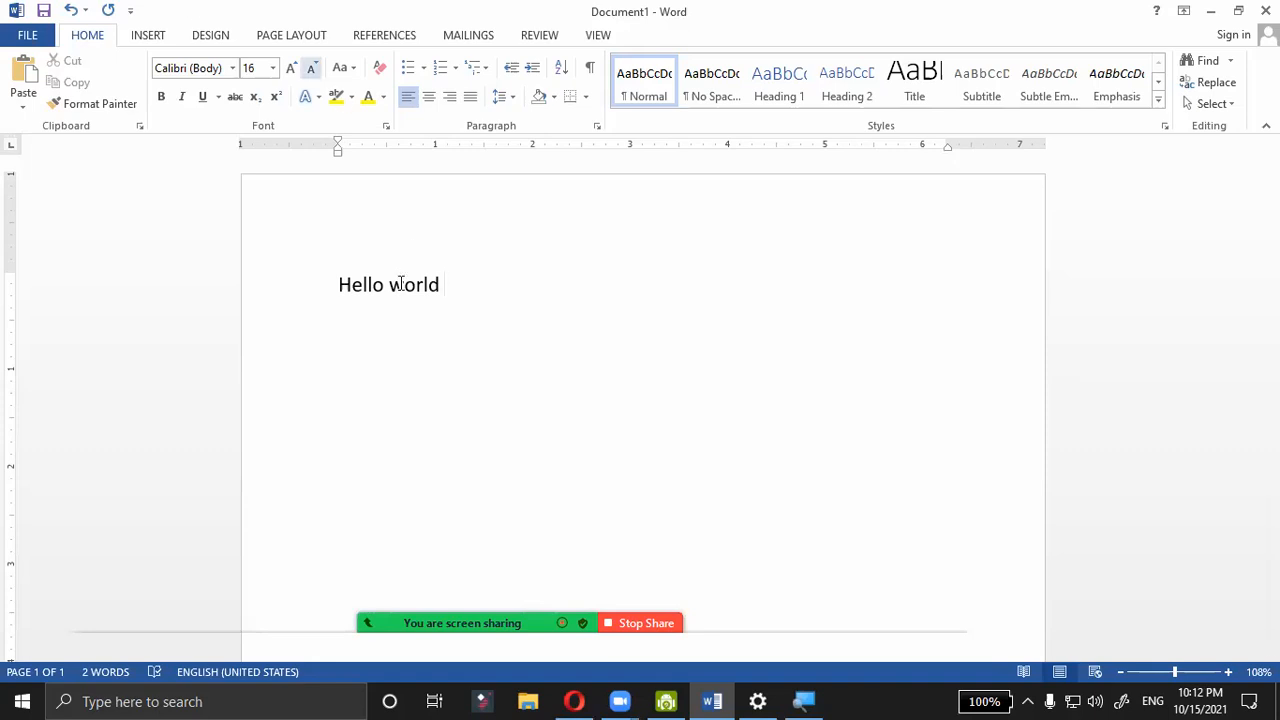
# - Copy the word "Hello" and paste it twice after "world"
pyautogui.doubleClick(443, 296)
pyautogui.moveTo(384, 284); pyautogui.dragTo(335, 286)
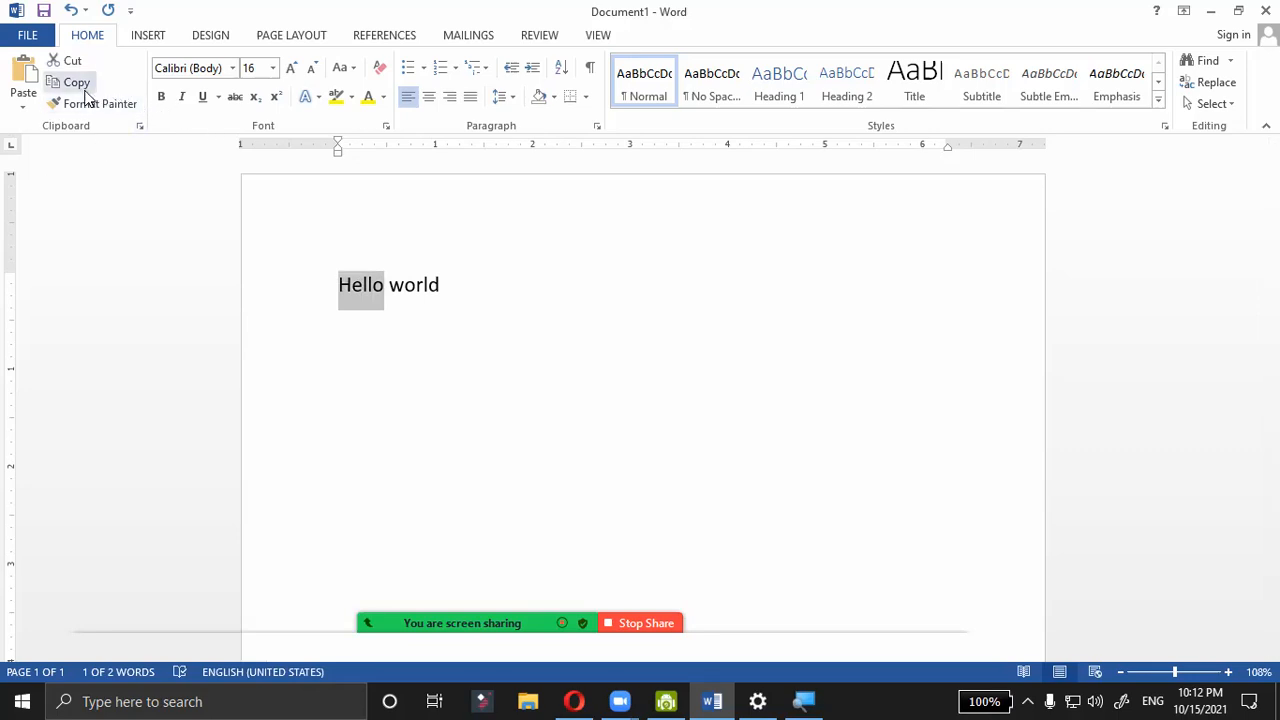
pyautogui.click(80, 86)
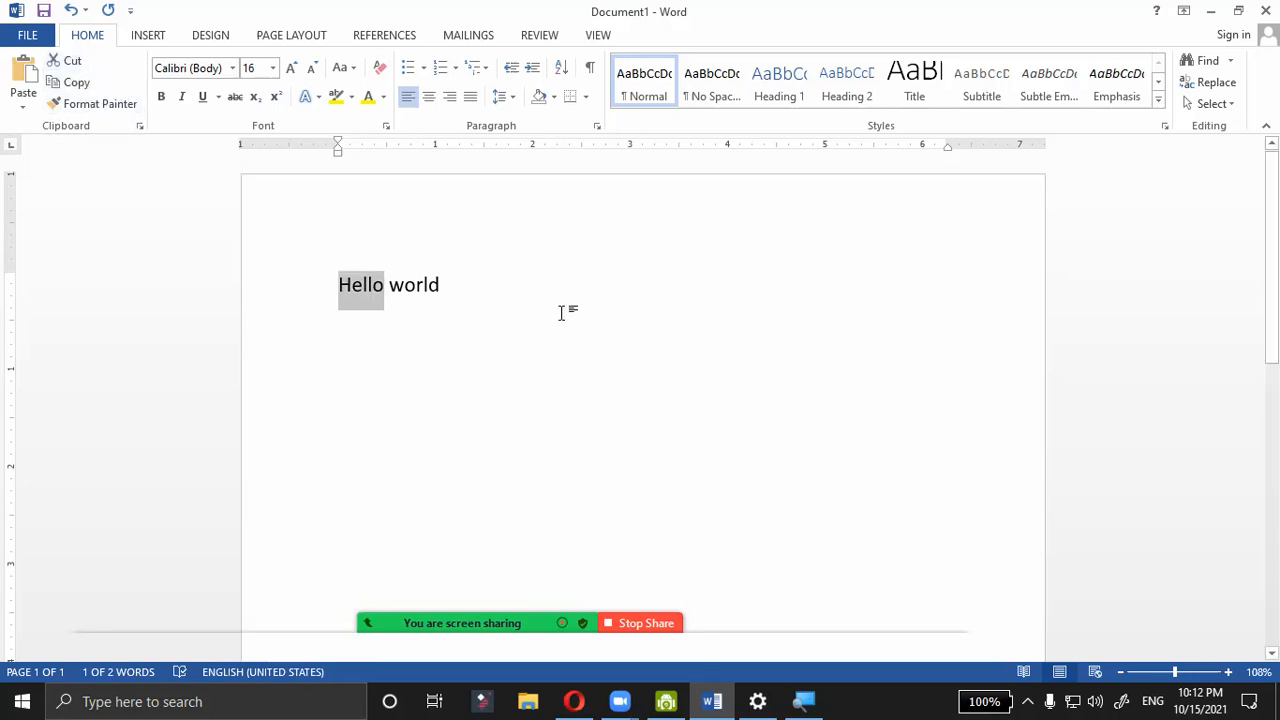
pyautogui.click(561, 313)
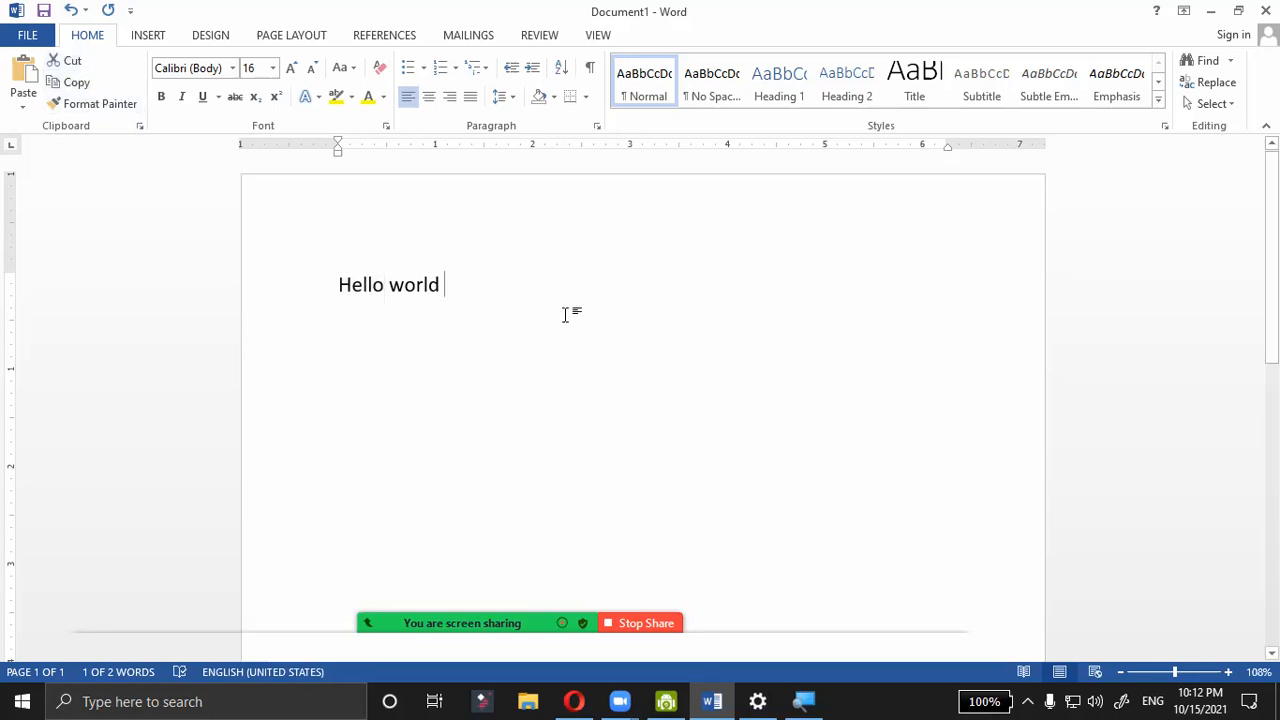
pyautogui.click(26, 84)
pyautogui.click(26, 84)
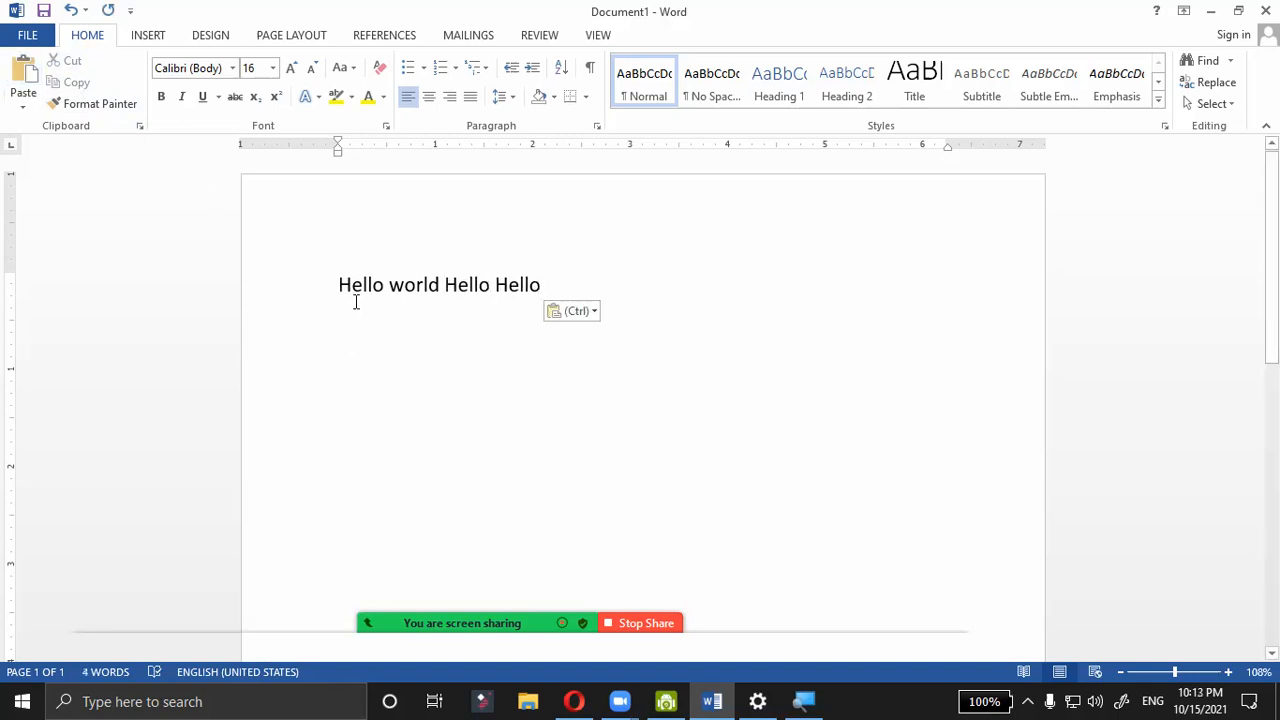
# - Copy the first "Hello" again and paste it 15 more times at the end of the text
pyautogui.moveTo(384, 287); pyautogui.dragTo(306, 257)
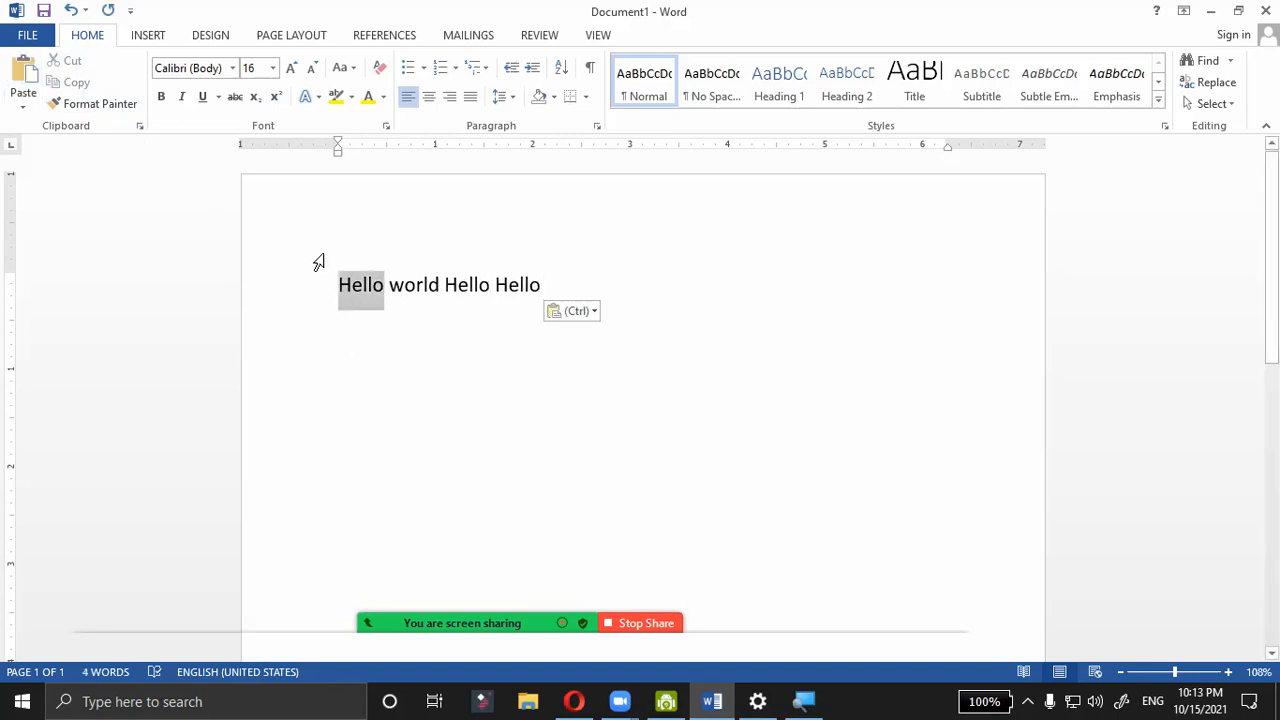
pyautogui.hotkey('ctrl', 'c')
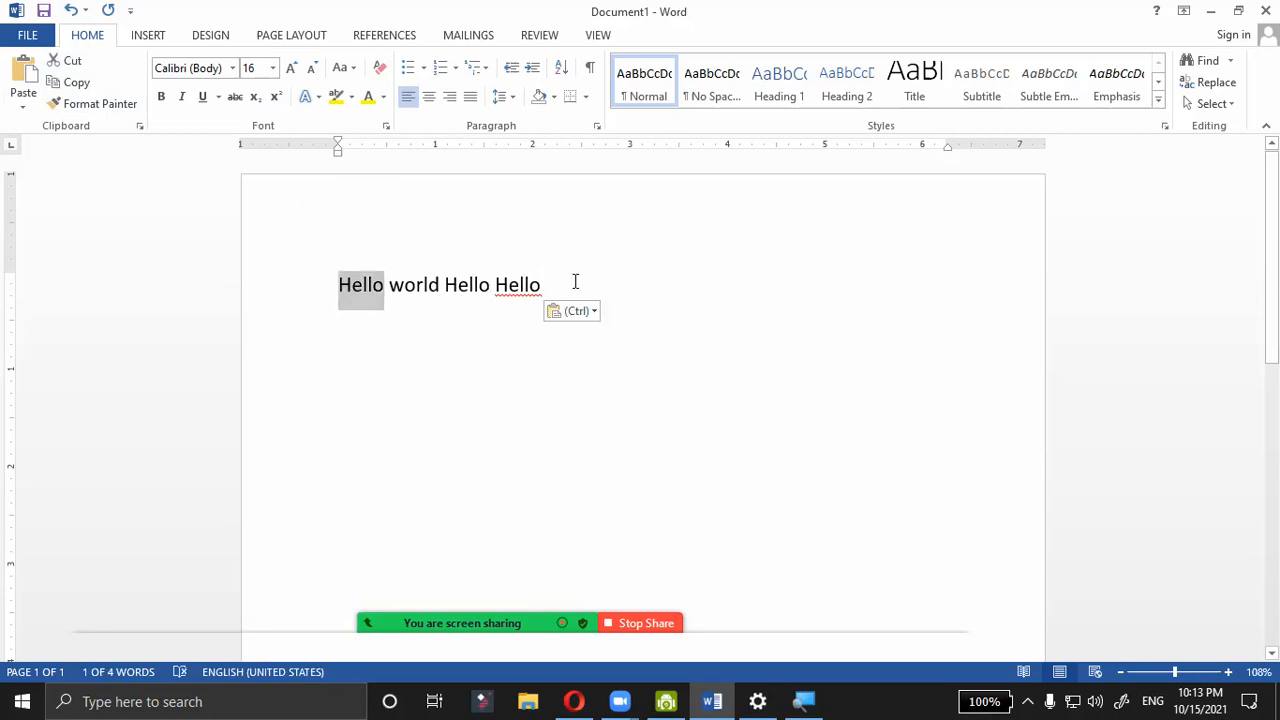
pyautogui.click(575, 282)
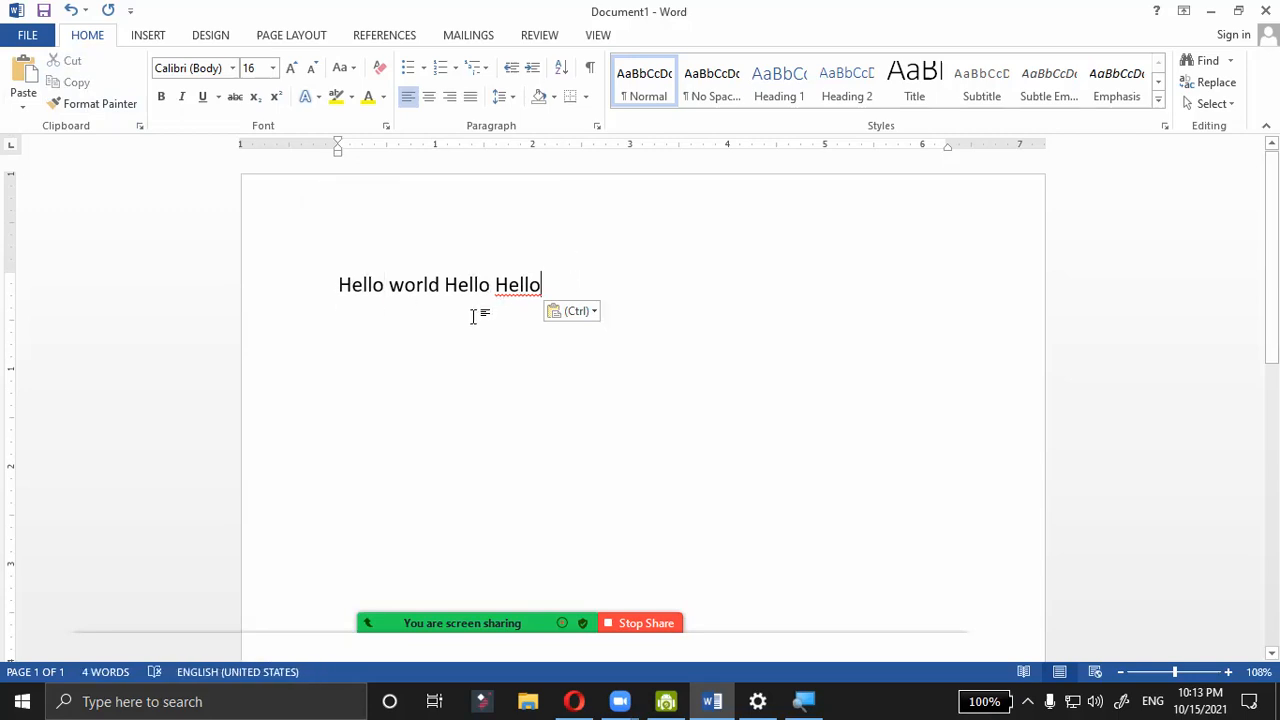
pyautogui.click(22, 97)
pyautogui.click(22, 97)
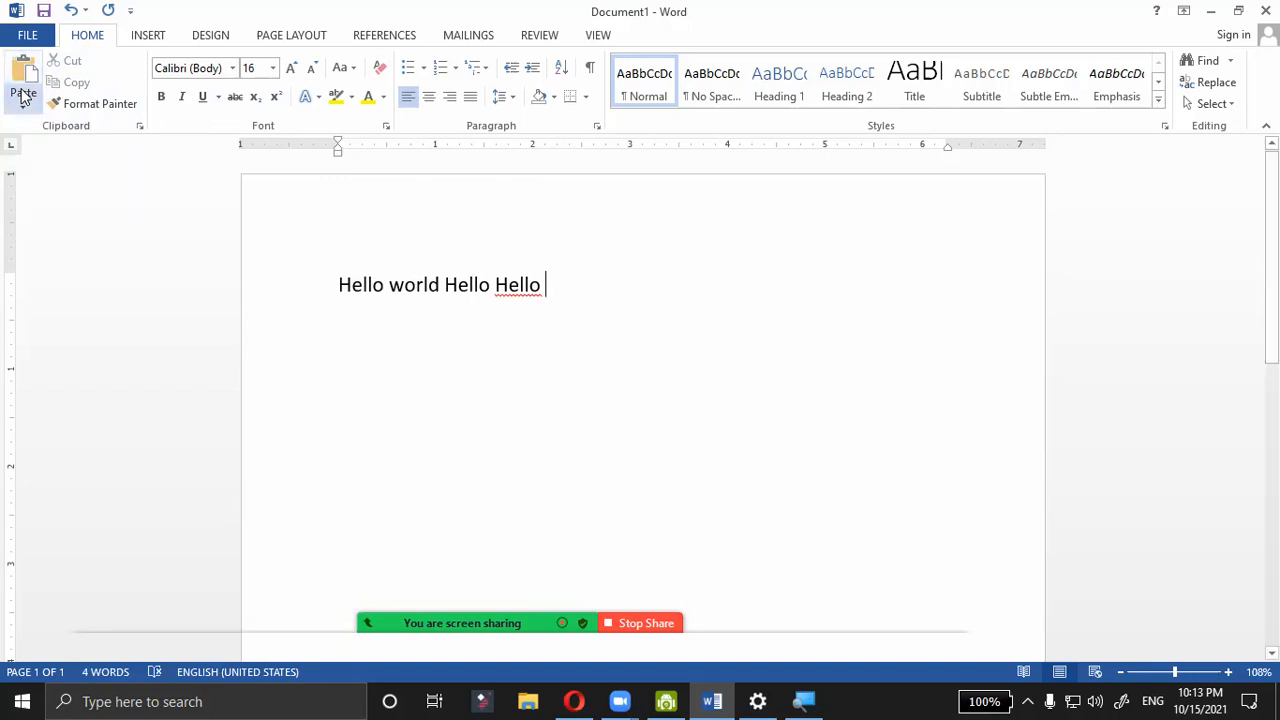
pyautogui.click(29, 64)
pyautogui.click(29, 64)
pyautogui.click(29, 64)
pyautogui.click(29, 64)
pyautogui.click(29, 64)
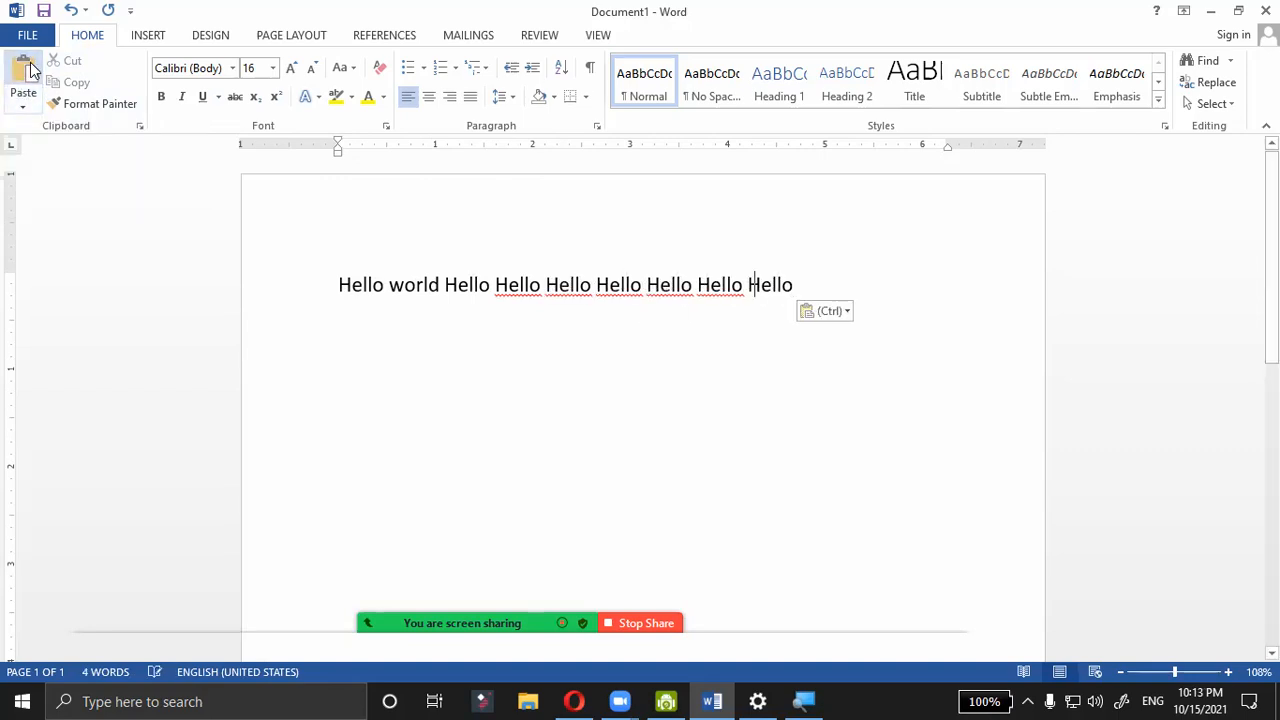
pyautogui.click(31, 70)
pyautogui.click(31, 70)
pyautogui.click(31, 70)
pyautogui.click(31, 70)
pyautogui.click(31, 70)
pyautogui.click(31, 70)
pyautogui.click(31, 70)
pyautogui.click(31, 70)
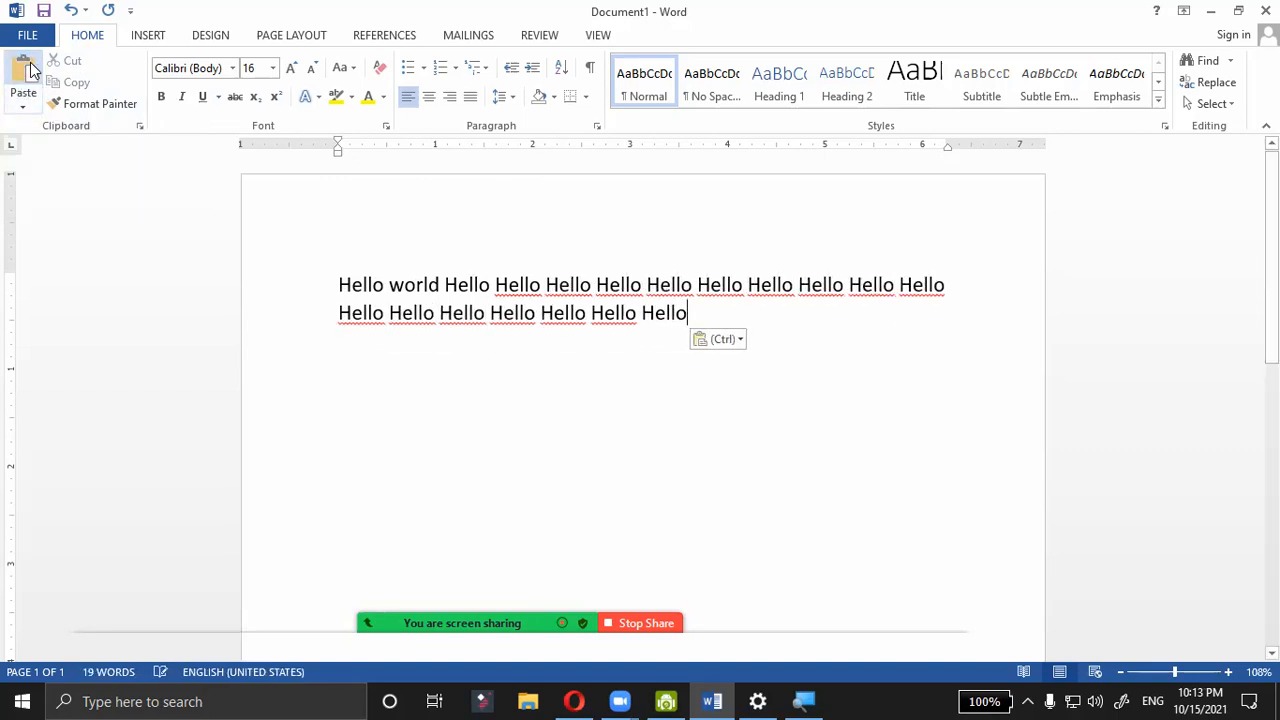
# - Cut the word "world" from the first line and paste it 21 times at the end of the text
pyautogui.moveTo(446, 284); pyautogui.dragTo(388, 278)
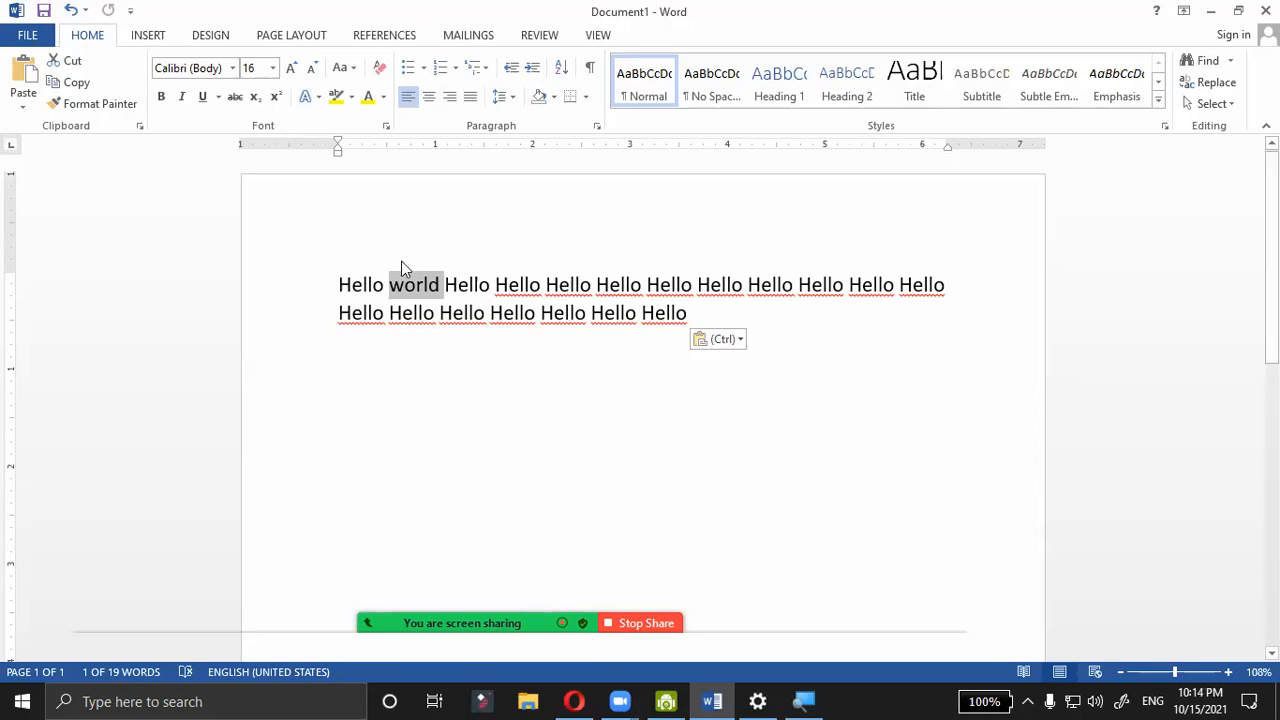
pyautogui.click(73, 60)
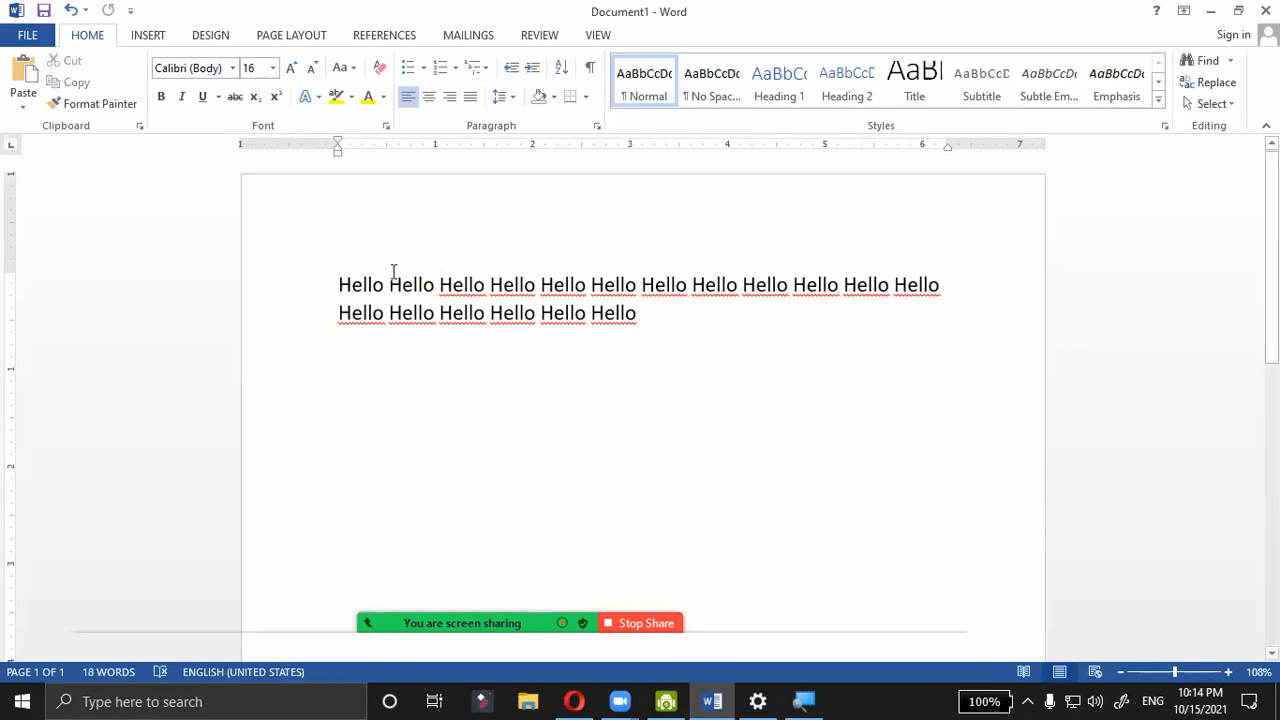
pyautogui.click(686, 331)
pyautogui.click(28, 92)
pyautogui.click(28, 92)
pyautogui.click(21, 72)
pyautogui.click(21, 73)
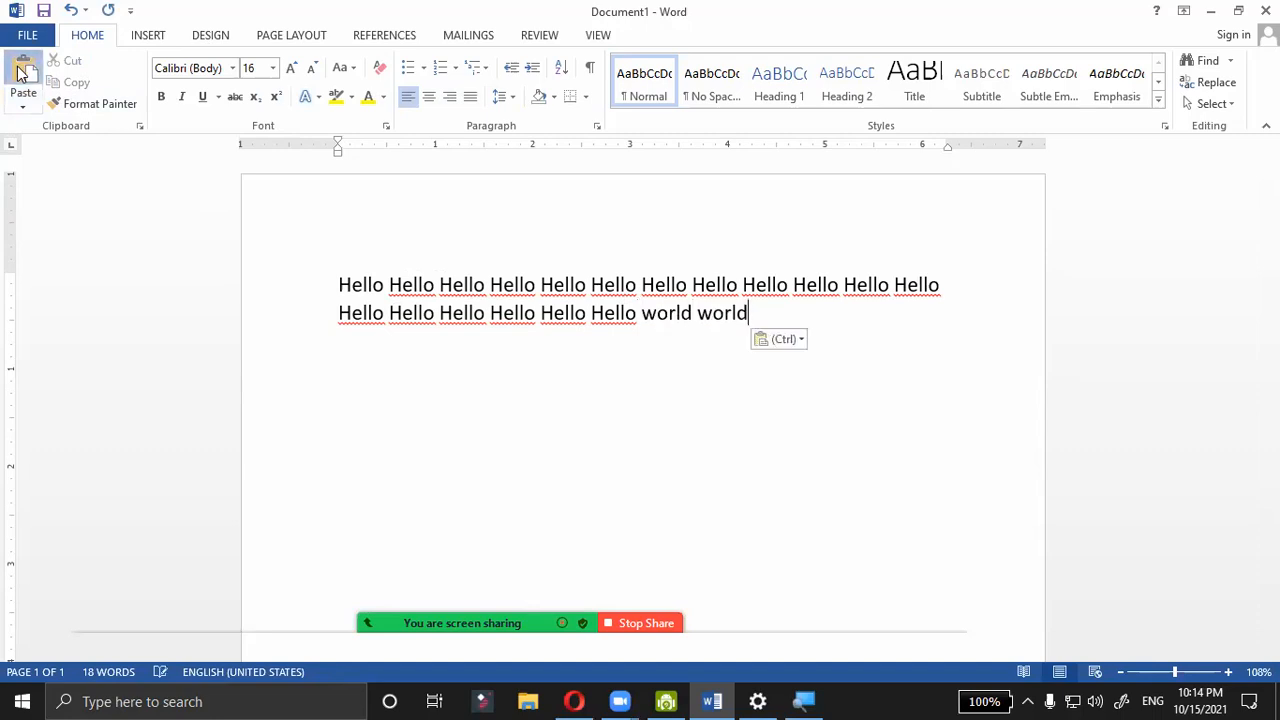
pyautogui.doubleClick(21, 72)
pyautogui.tripleClick(21, 72)
pyautogui.tripleClick(21, 72)
pyautogui.doubleClick(21, 72)
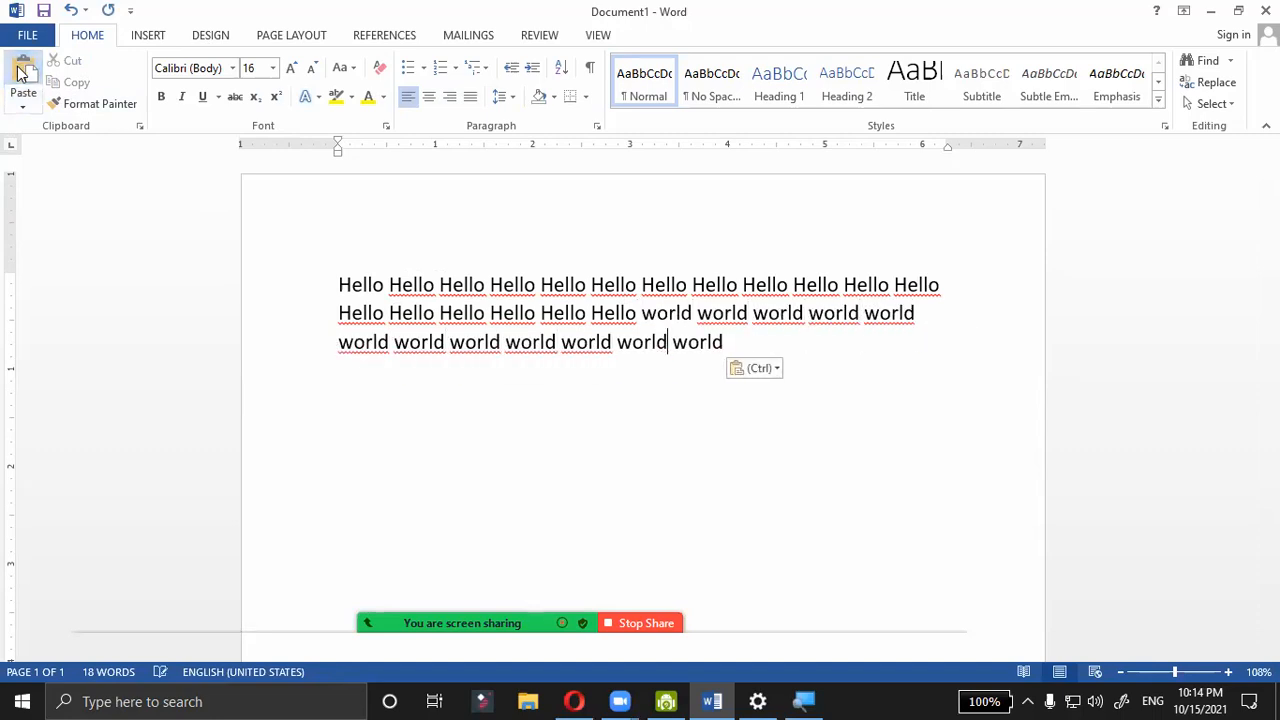
pyautogui.doubleClick(21, 72)
pyautogui.doubleClick(21, 72)
pyautogui.doubleClick(21, 72)
pyautogui.doubleClick(21, 72)
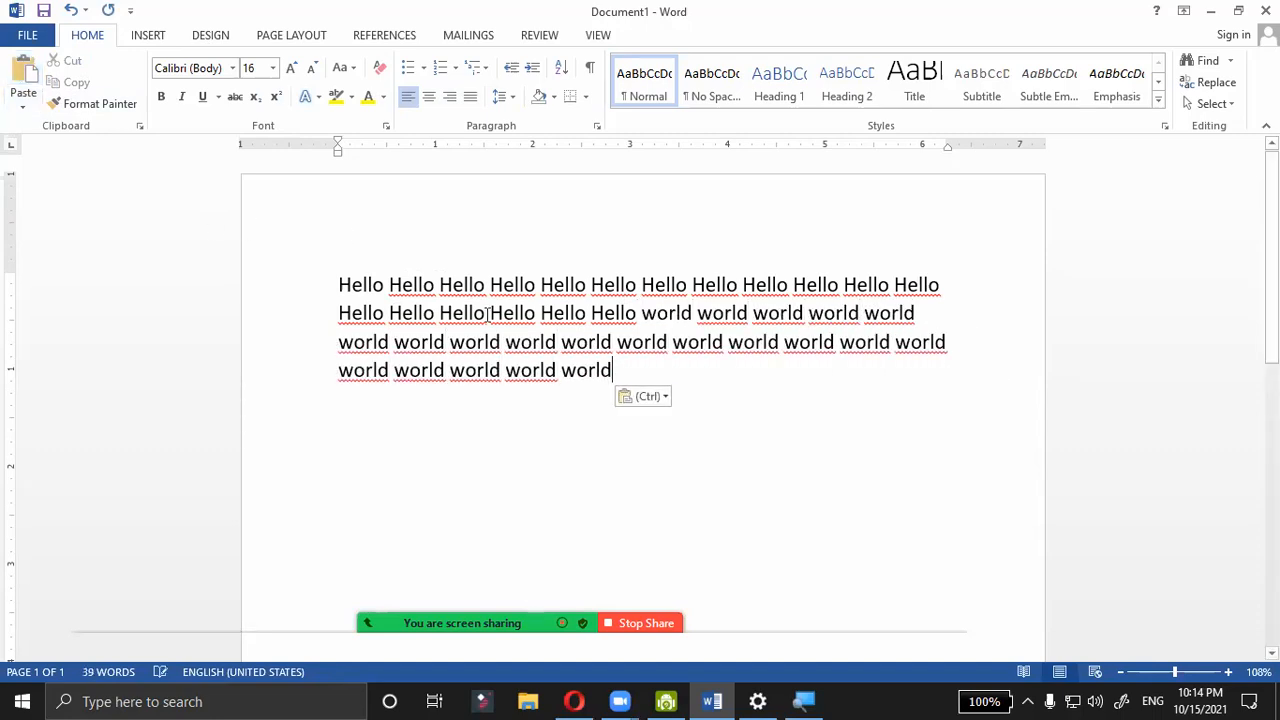
pyautogui.click(386, 285)
pyautogui.press('ctrl')
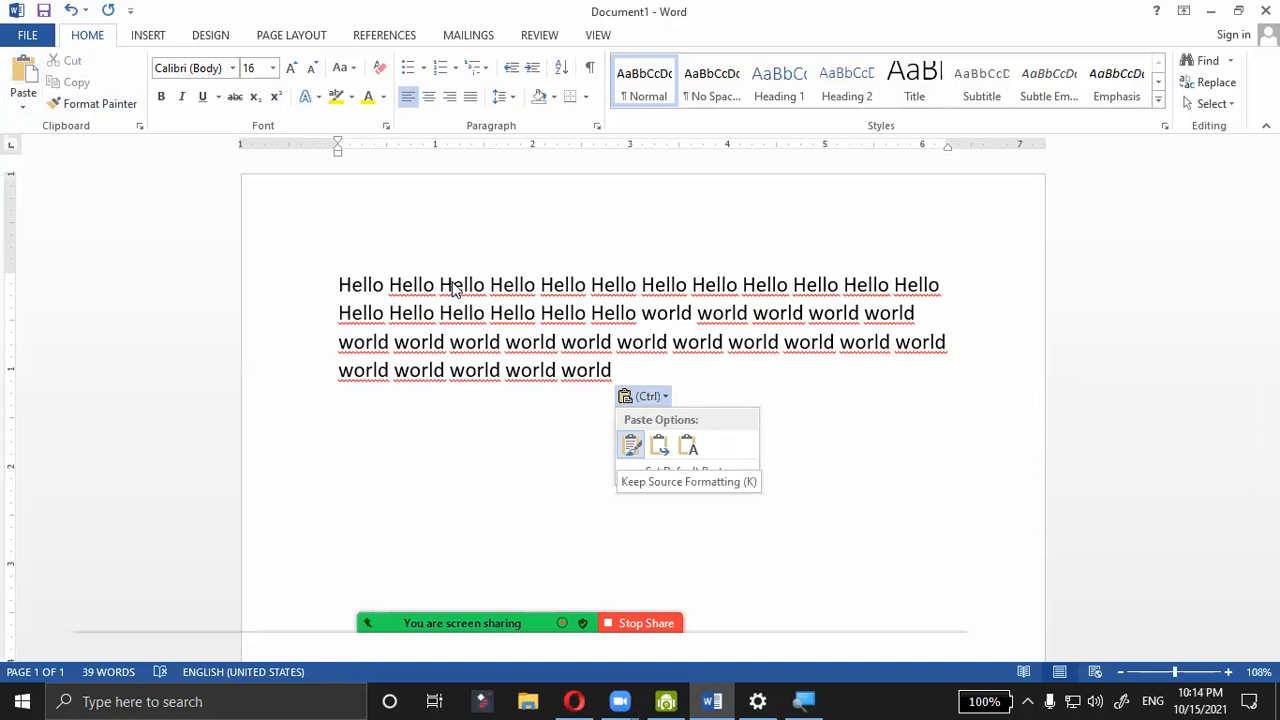
pyautogui.click(870, 390)
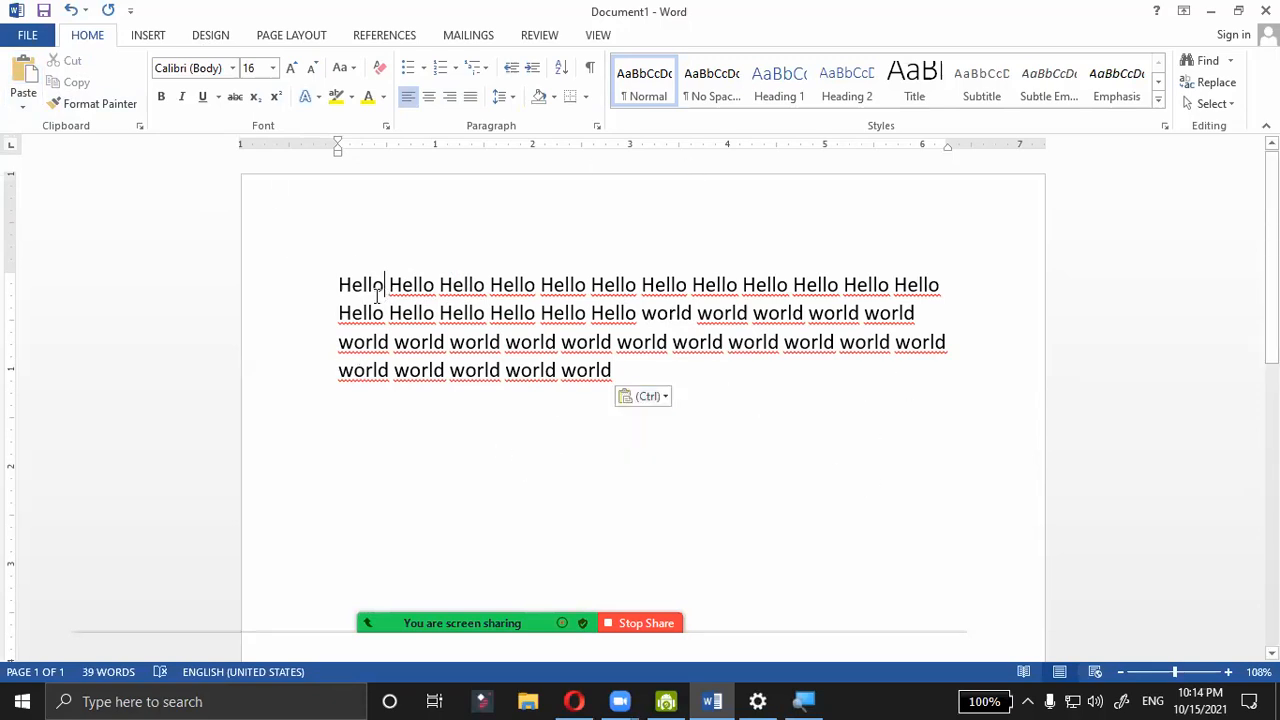
# - Copy the first "Hello" and paste it twice at the end of the last line
pyautogui.moveTo(383, 287); pyautogui.dragTo(289, 268)
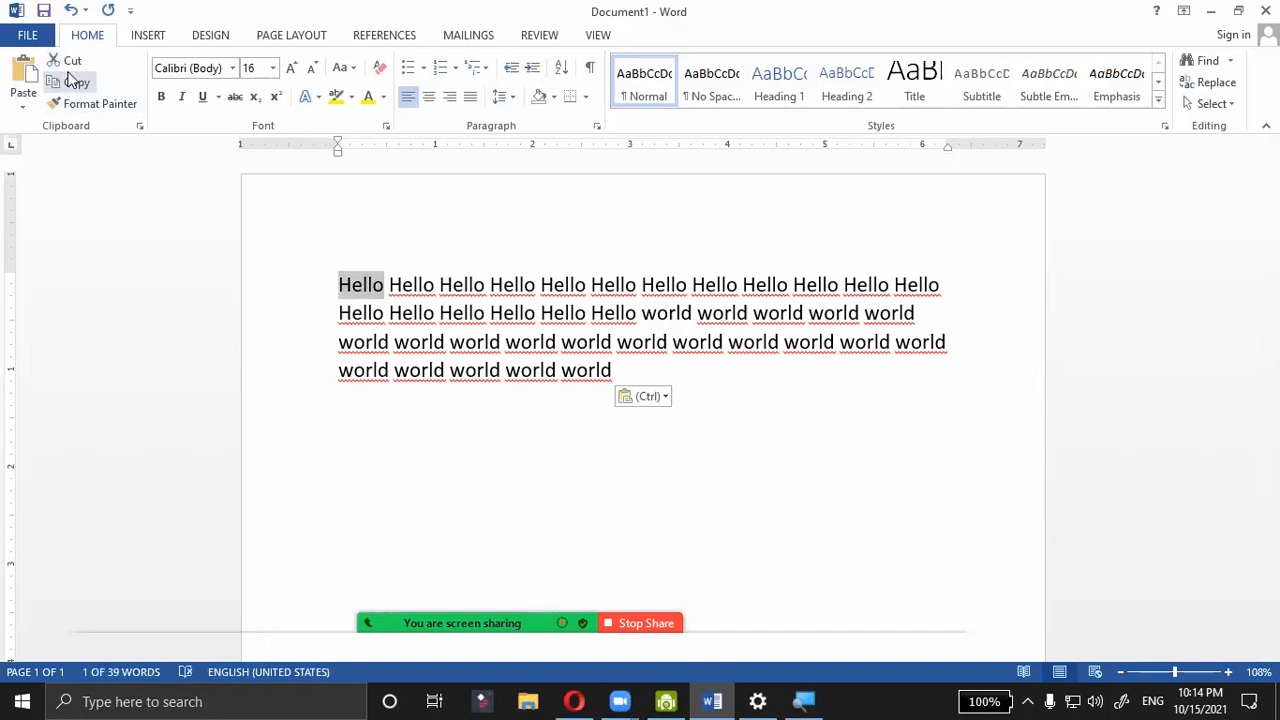
pyautogui.click(68, 85)
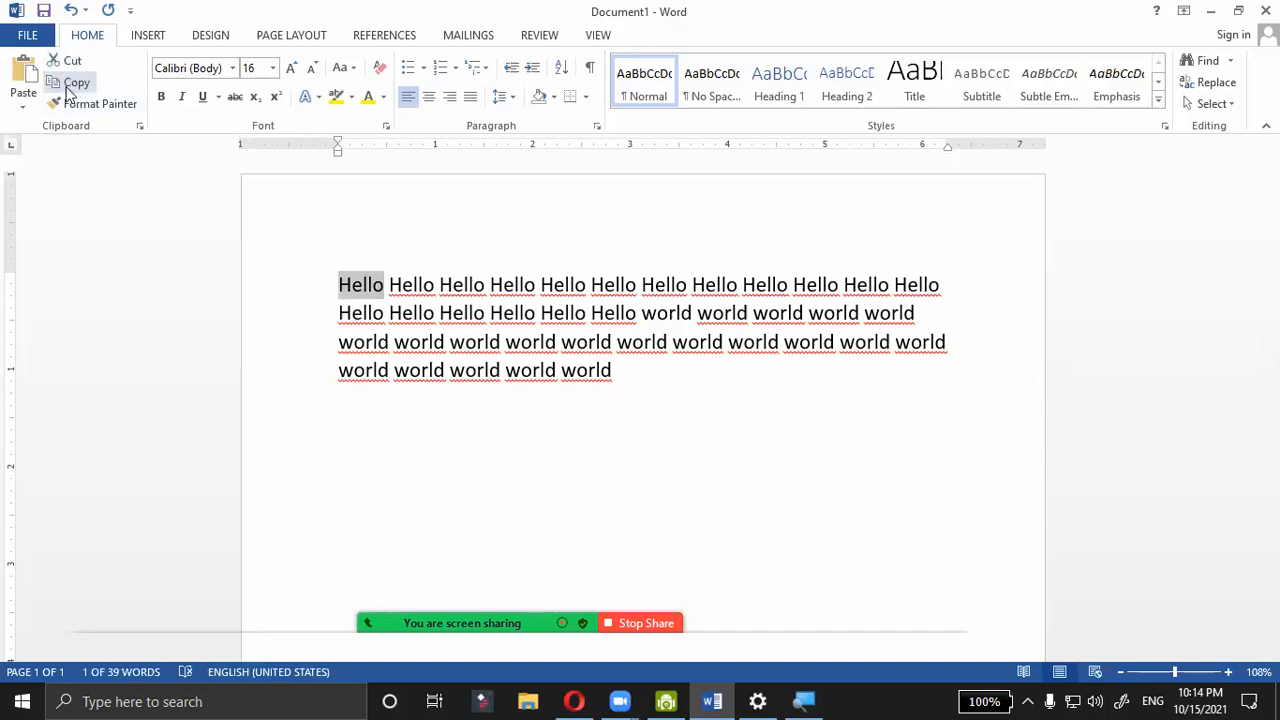
pyautogui.click(727, 376)
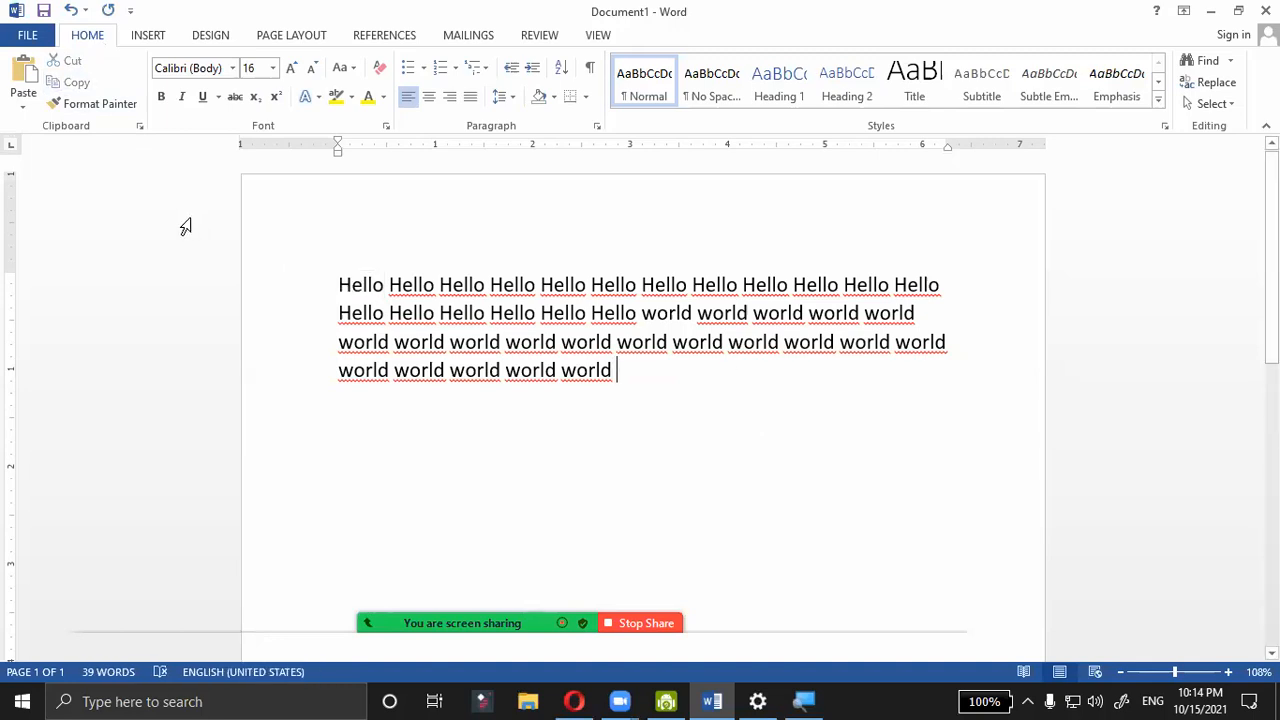
pyautogui.click(25, 88)
pyautogui.click(25, 88)
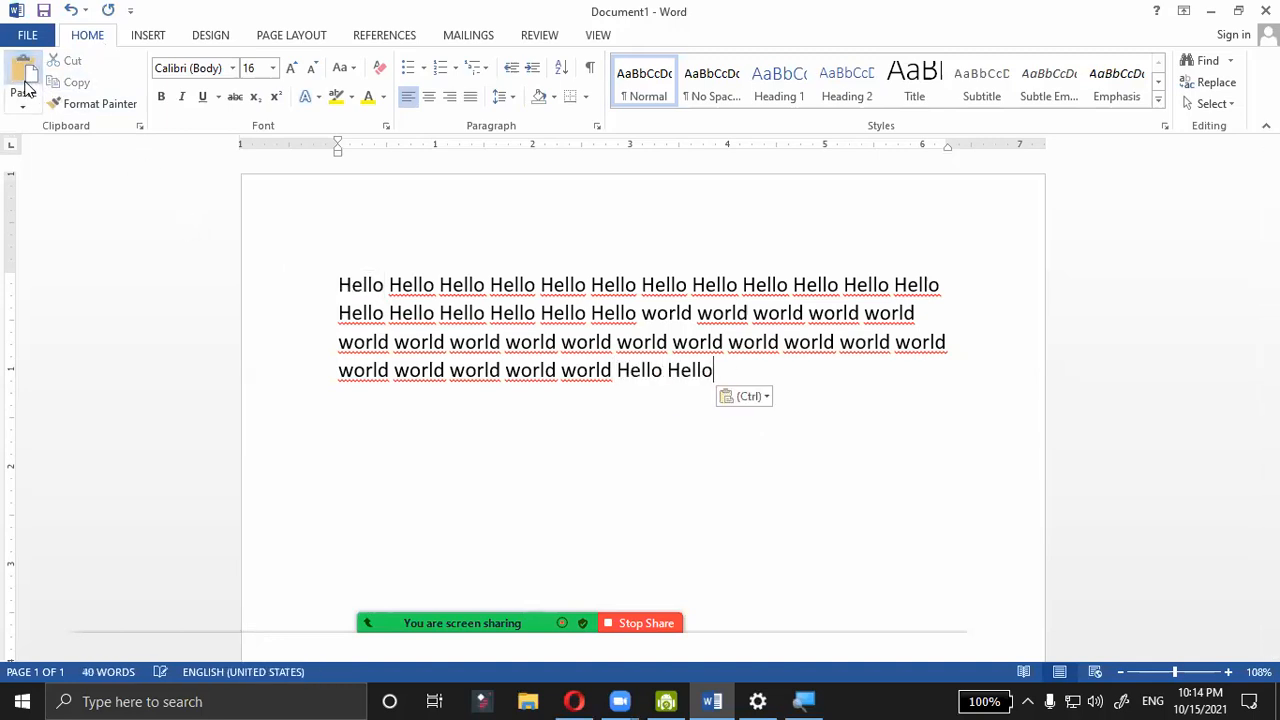
# - Examine the options offered by the Paste command and by the paste options of the last pasted word, leaving them unchanged
pyautogui.click(23, 105)
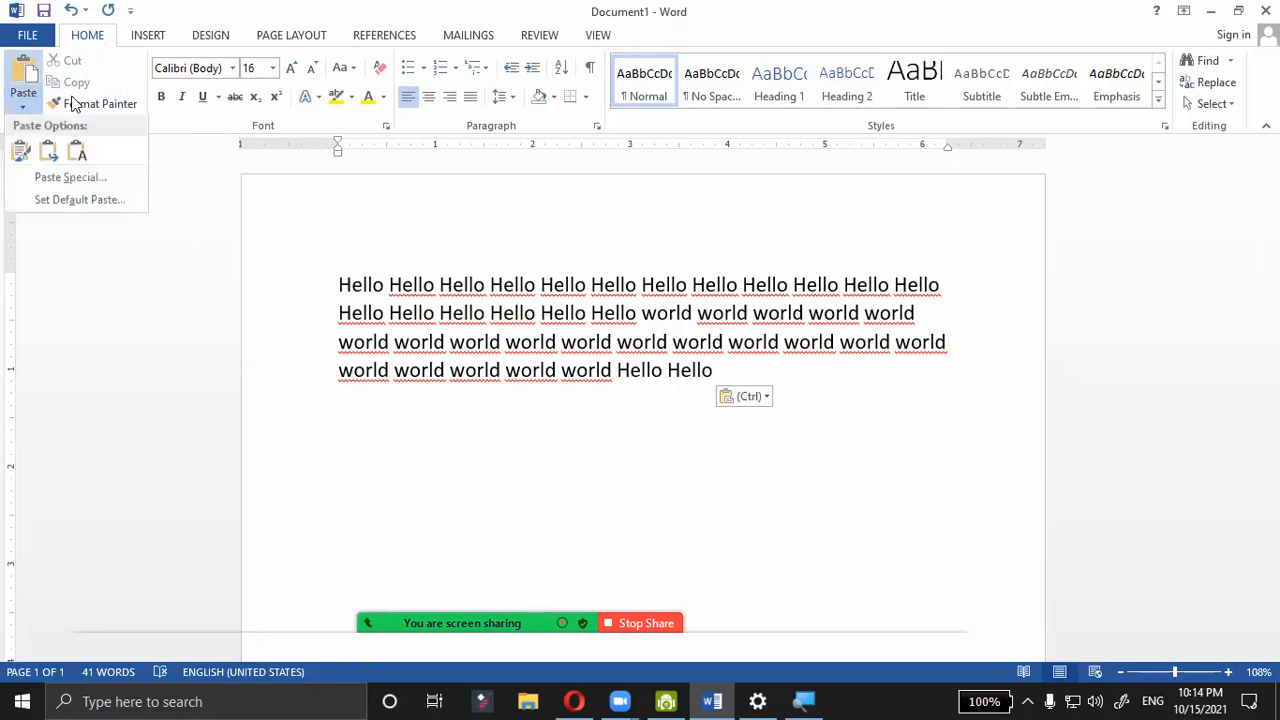
pyautogui.click(765, 398)
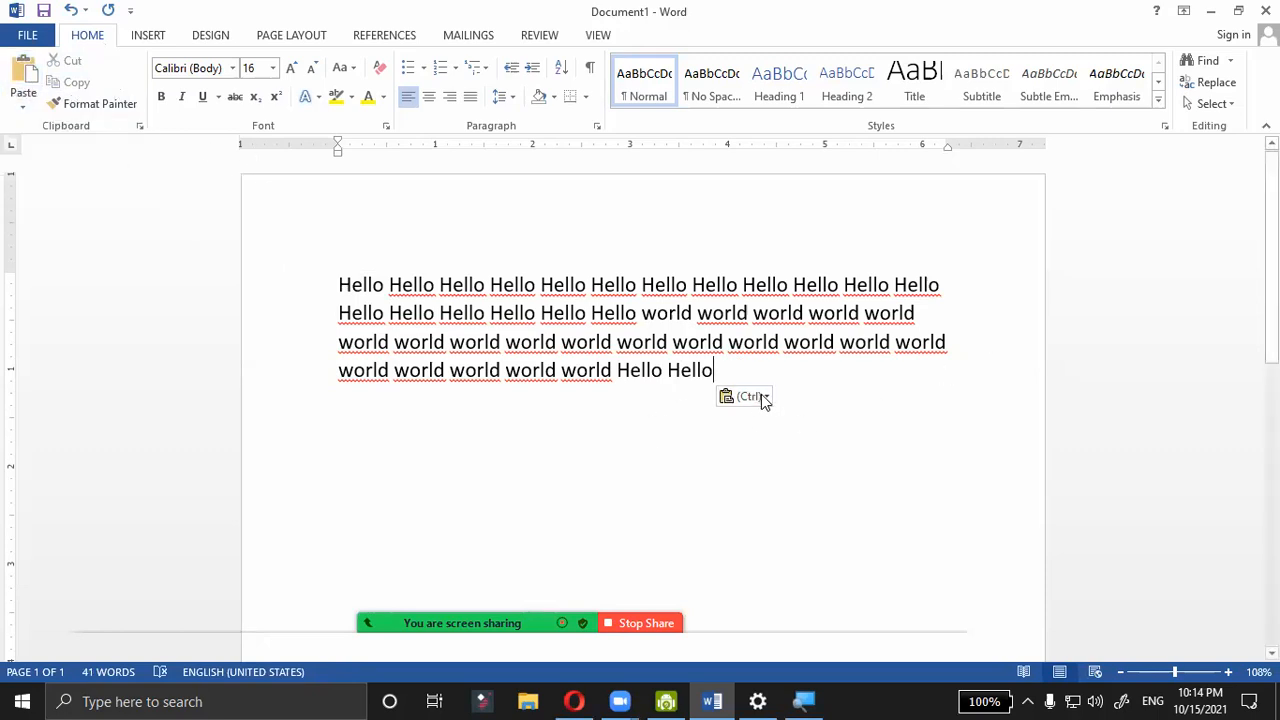
pyautogui.click(765, 398)
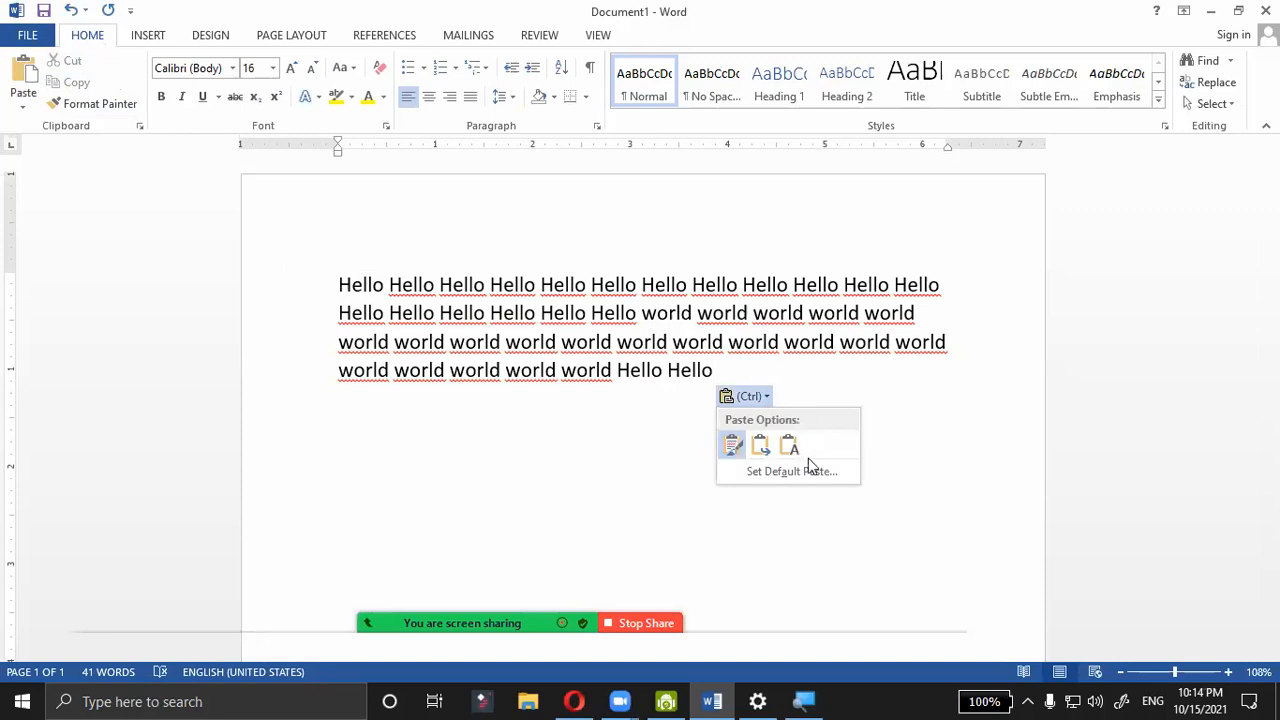
pyautogui.click(897, 388)
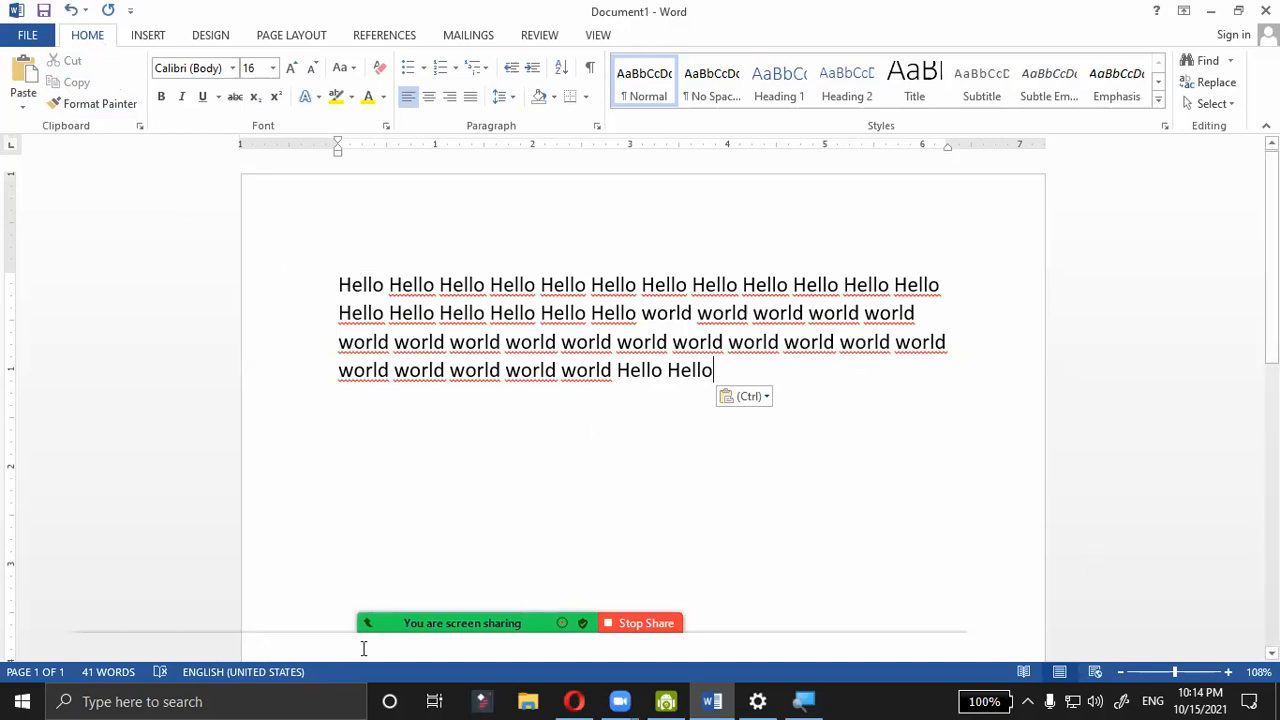
# - Start annotating the shared screen and draw a red rectangle below the last text line
pyautogui.moveTo(733, 595)
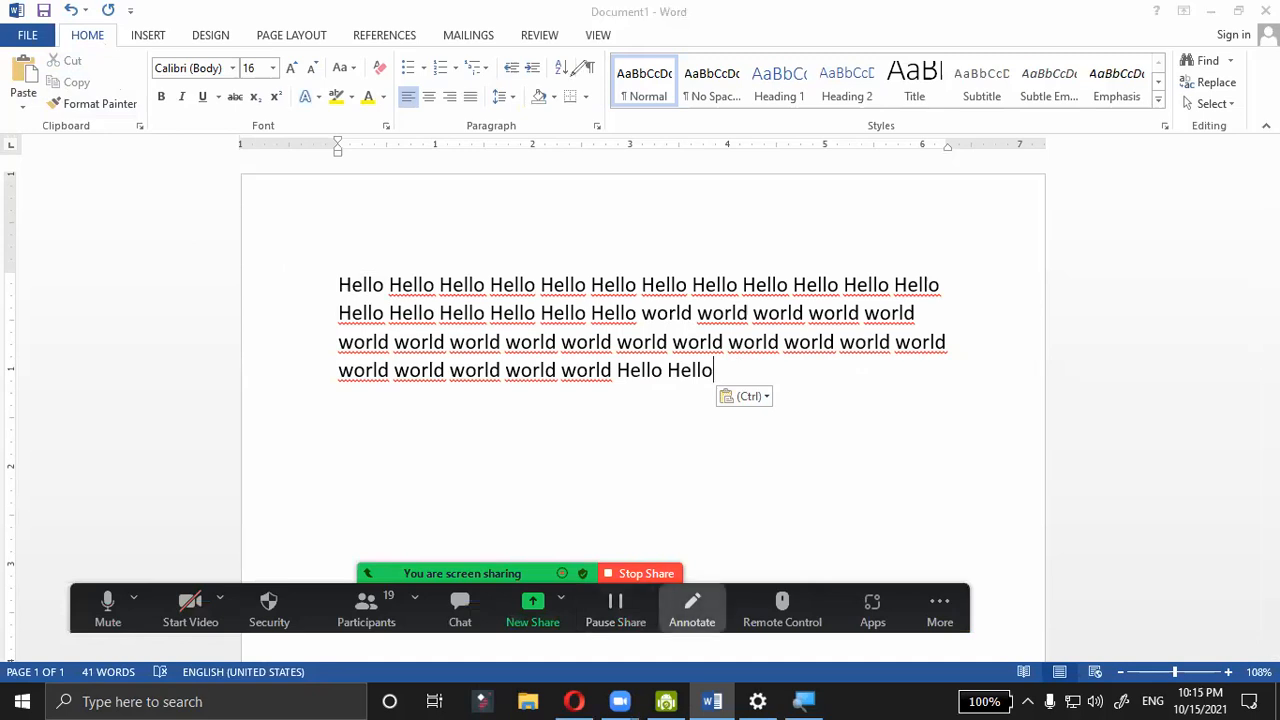
pyautogui.click(692, 605)
pyautogui.moveTo(398, 438)
pyautogui.mouseDown()
pyautogui.moveTo(414, 509)
pyautogui.moveTo(592, 526)
pyautogui.mouseUp()
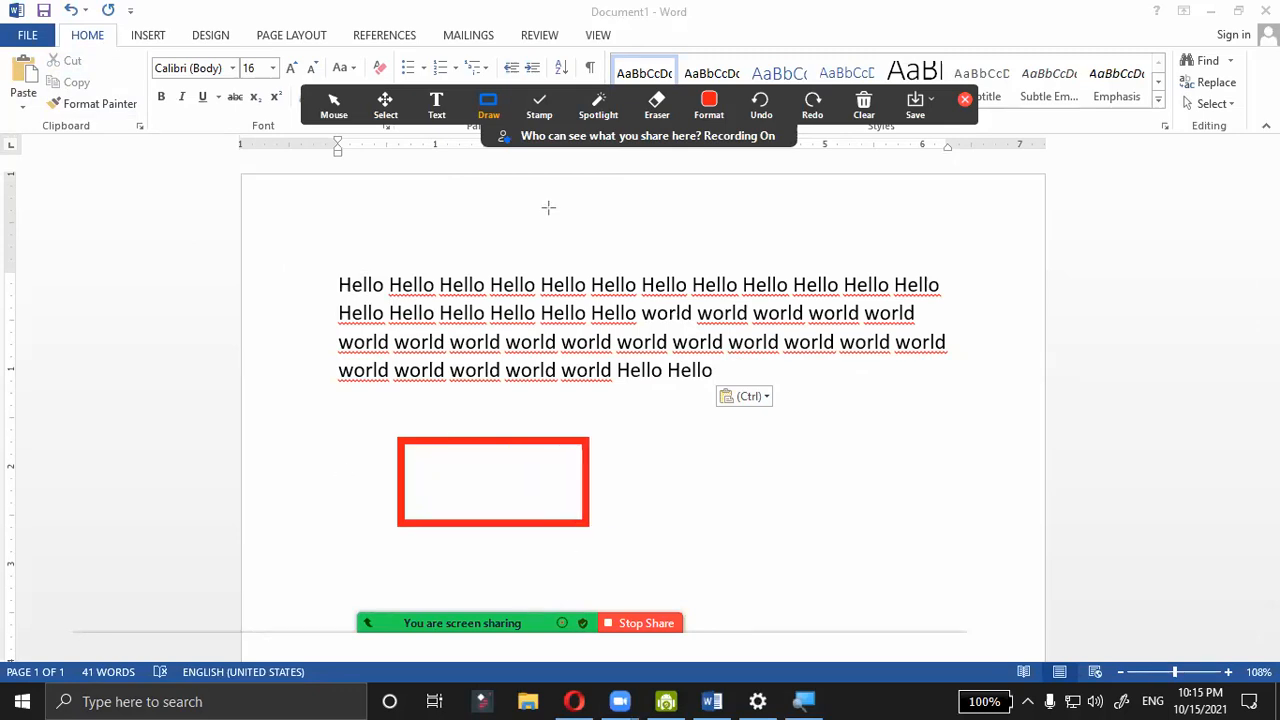
# - Add the blue text annotation "content" inside the red rectangle and narrow its text box to fit
pyautogui.click(488, 105)
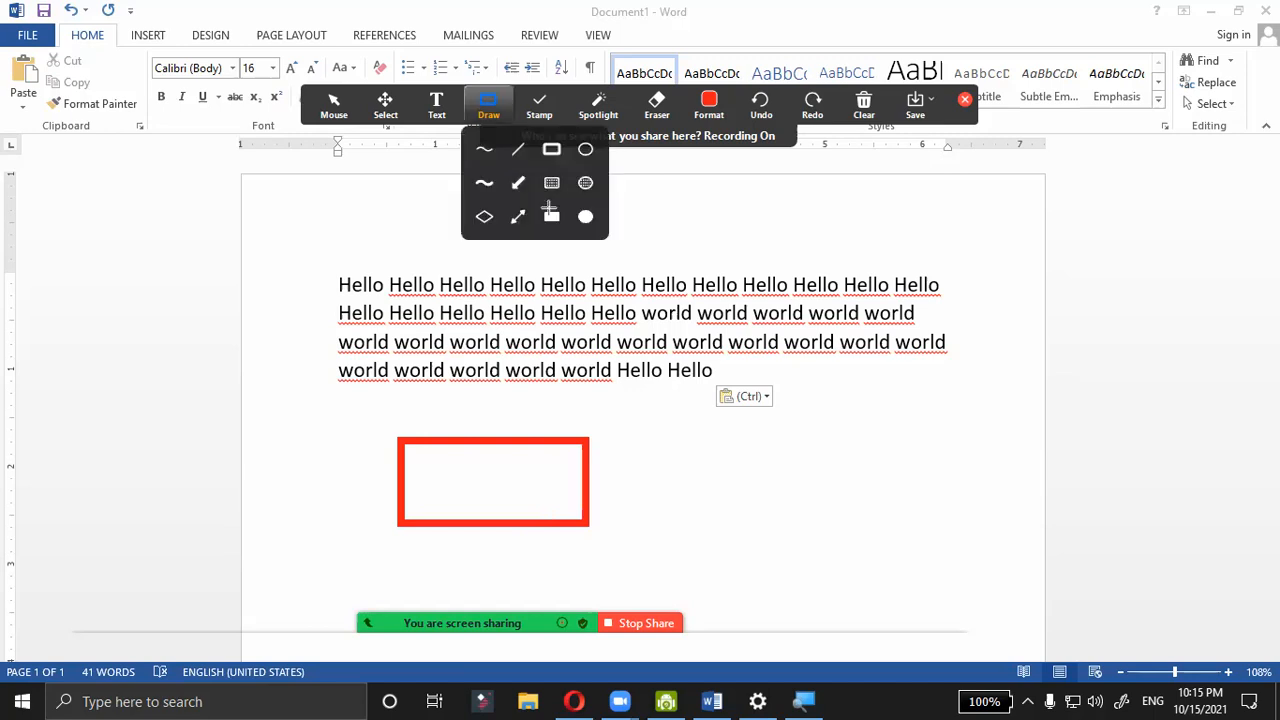
pyautogui.click(539, 105)
pyautogui.click(437, 105)
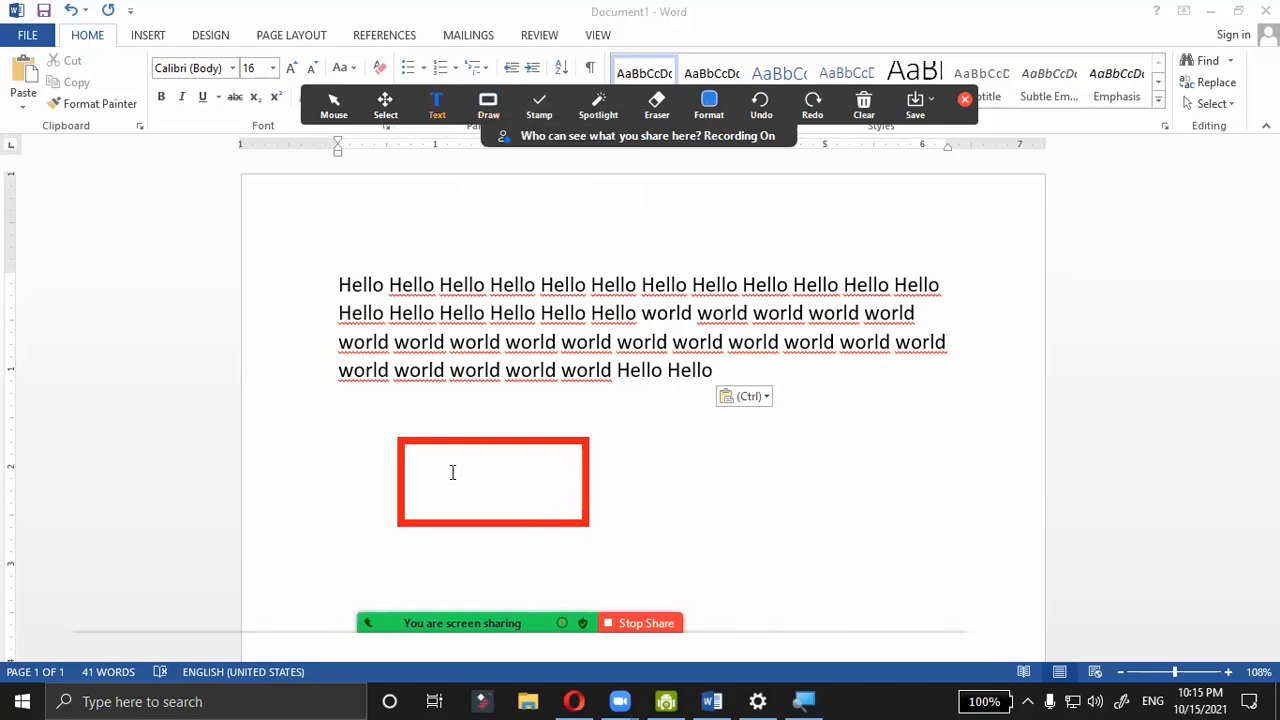
pyautogui.click(465, 478)
pyautogui.write('c')
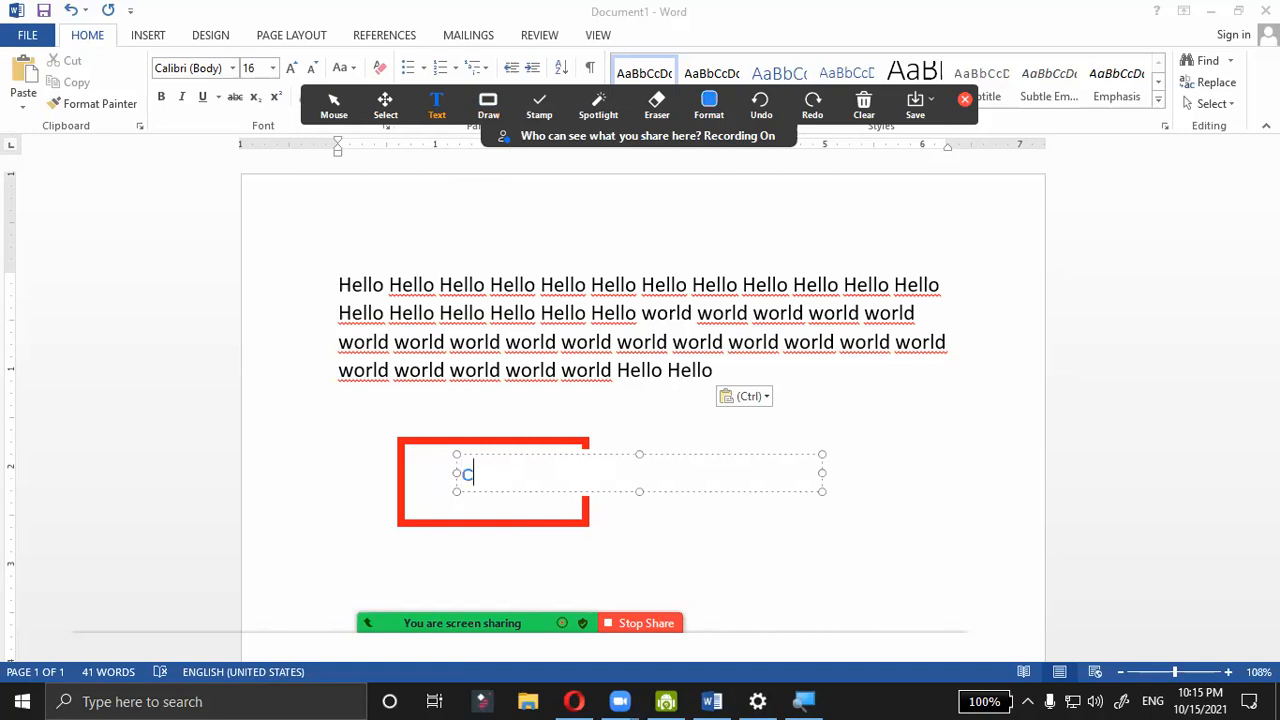
pyautogui.write('ontent')
pyautogui.moveTo(823, 471)
pyautogui.mouseDown()
pyautogui.moveTo(543, 474)
pyautogui.moveTo(557, 474)
pyautogui.mouseUp()
pyautogui.click(645, 492)
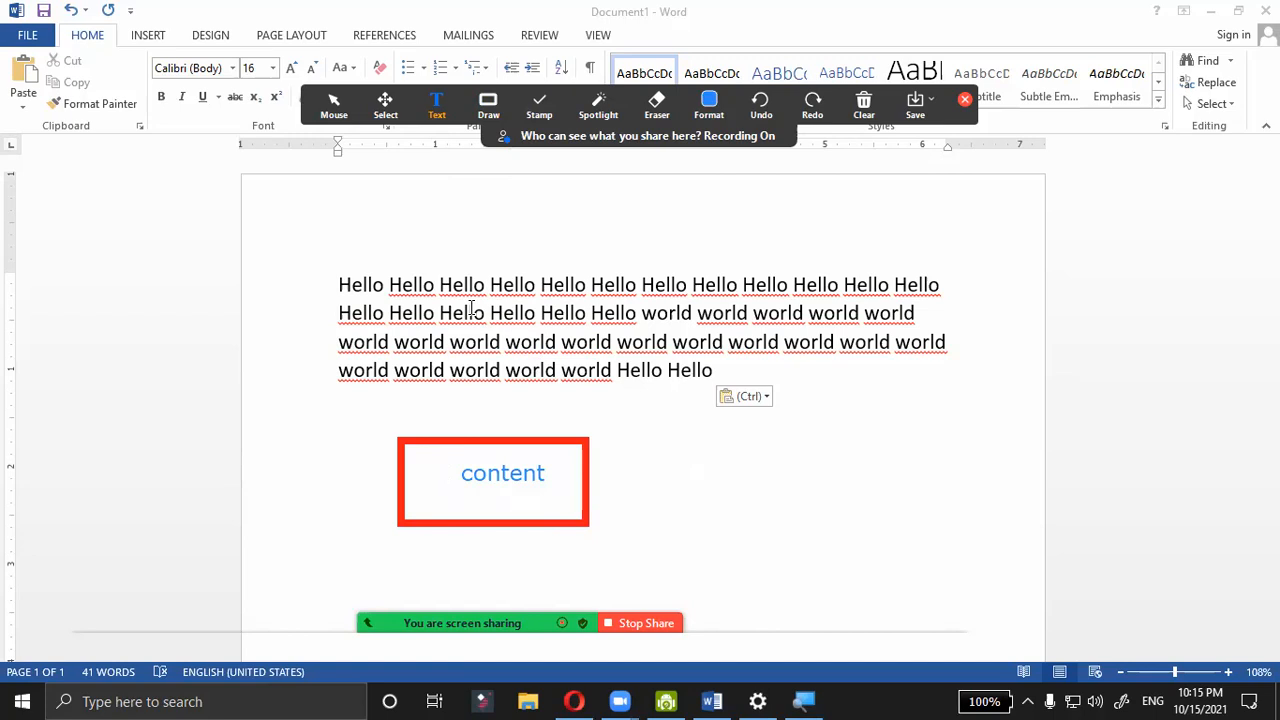
# - Draw two straight red lines branching outward from the right edge of the "content" rectangle
pyautogui.click(488, 105)
pyautogui.click(515, 151)
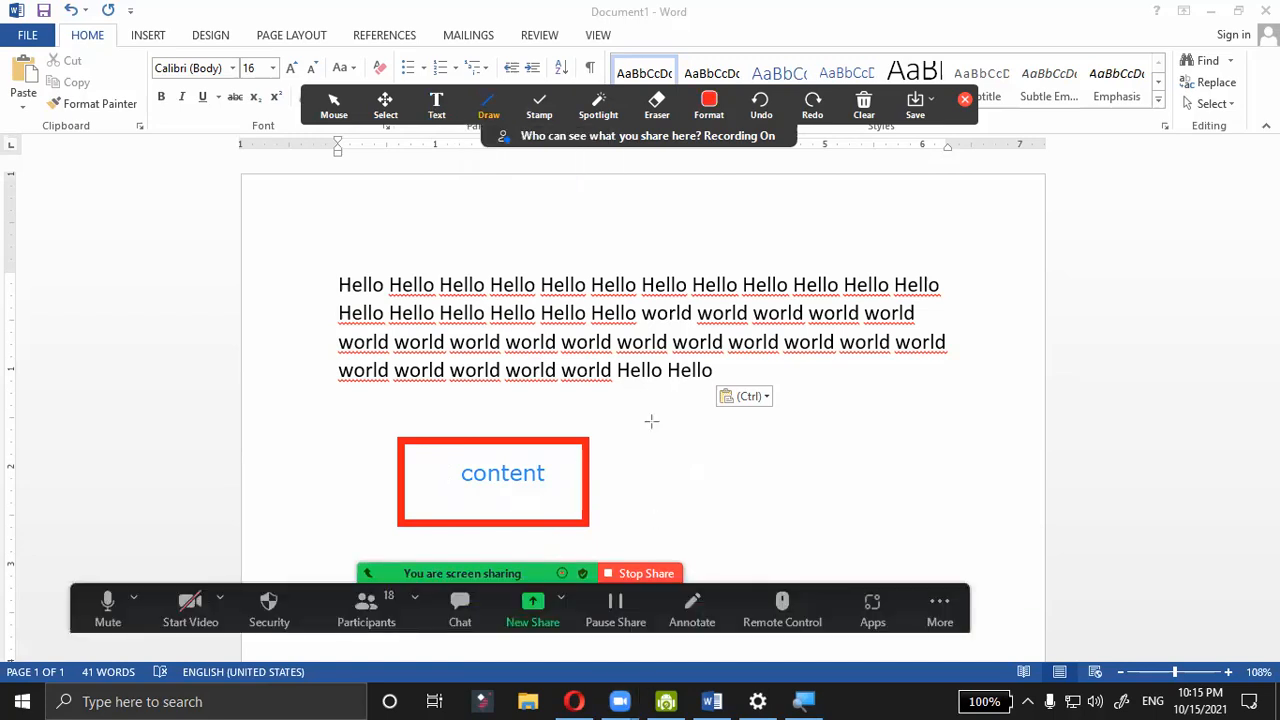
pyautogui.moveTo(651, 421)
pyautogui.mouseDown()
pyautogui.moveTo(585, 483)
pyautogui.moveTo(678, 535)
pyautogui.moveTo(665, 540)
pyautogui.mouseUp()
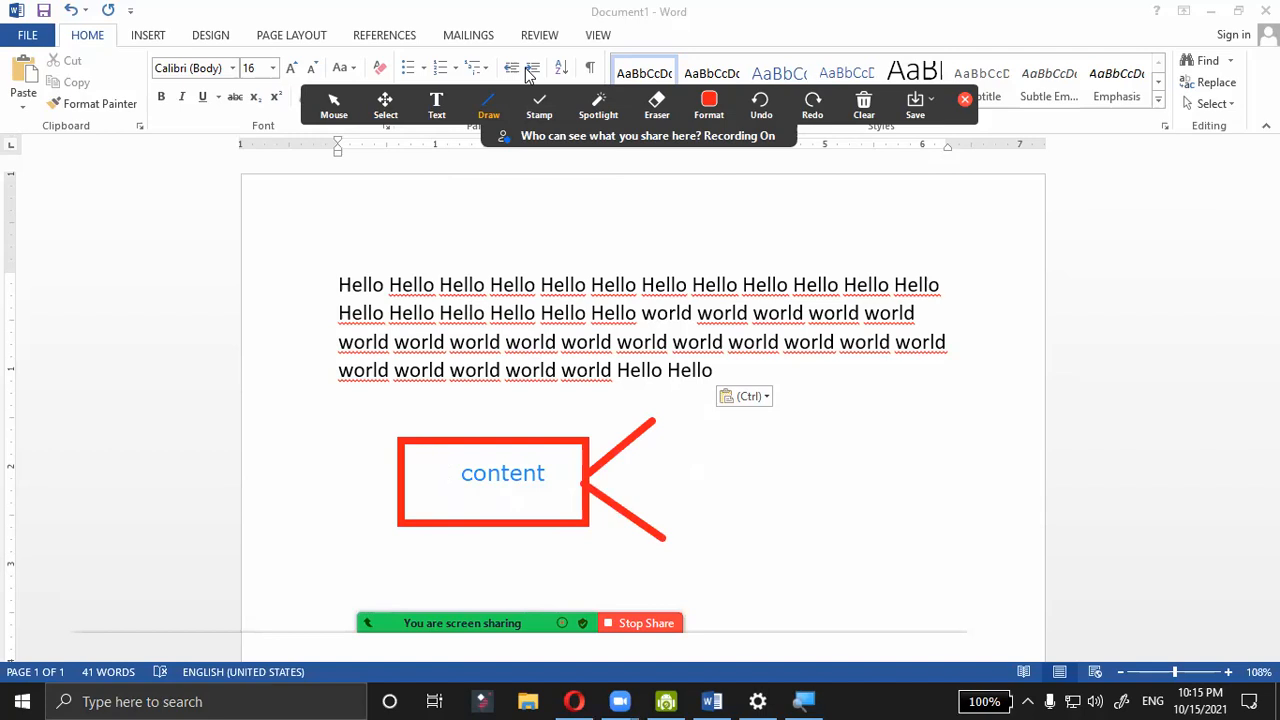
# - Handwrite "Ctrl + C" in red freehand beside the upper branch line
pyautogui.click(489, 104)
pyautogui.moveTo(706, 416); pyautogui.dragTo(719, 468)
pyautogui.moveTo(731, 415)
pyautogui.mouseDown()
pyautogui.moveTo(737, 443)
pyautogui.moveTo(751, 428)
pyautogui.mouseUp()
pyautogui.moveTo(762, 440)
pyautogui.mouseDown()
pyautogui.moveTo(800, 388)
pyautogui.moveTo(810, 421)
pyautogui.mouseUp()
pyautogui.moveTo(868, 387)
pyautogui.mouseDown()
pyautogui.moveTo(884, 441)
pyautogui.moveTo(896, 414)
pyautogui.mouseUp()
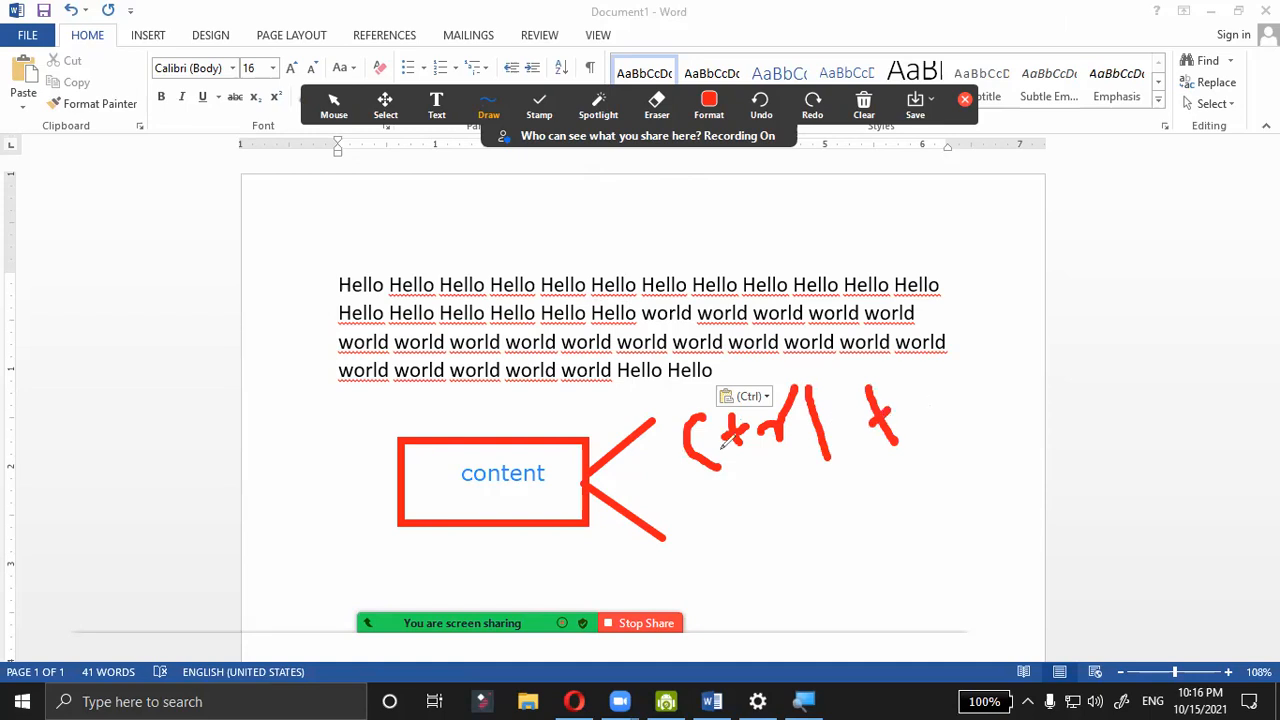
pyautogui.moveTo(995, 381)
pyautogui.mouseDown()
pyautogui.moveTo(958, 428)
pyautogui.moveTo(1002, 420)
pyautogui.mouseUp()
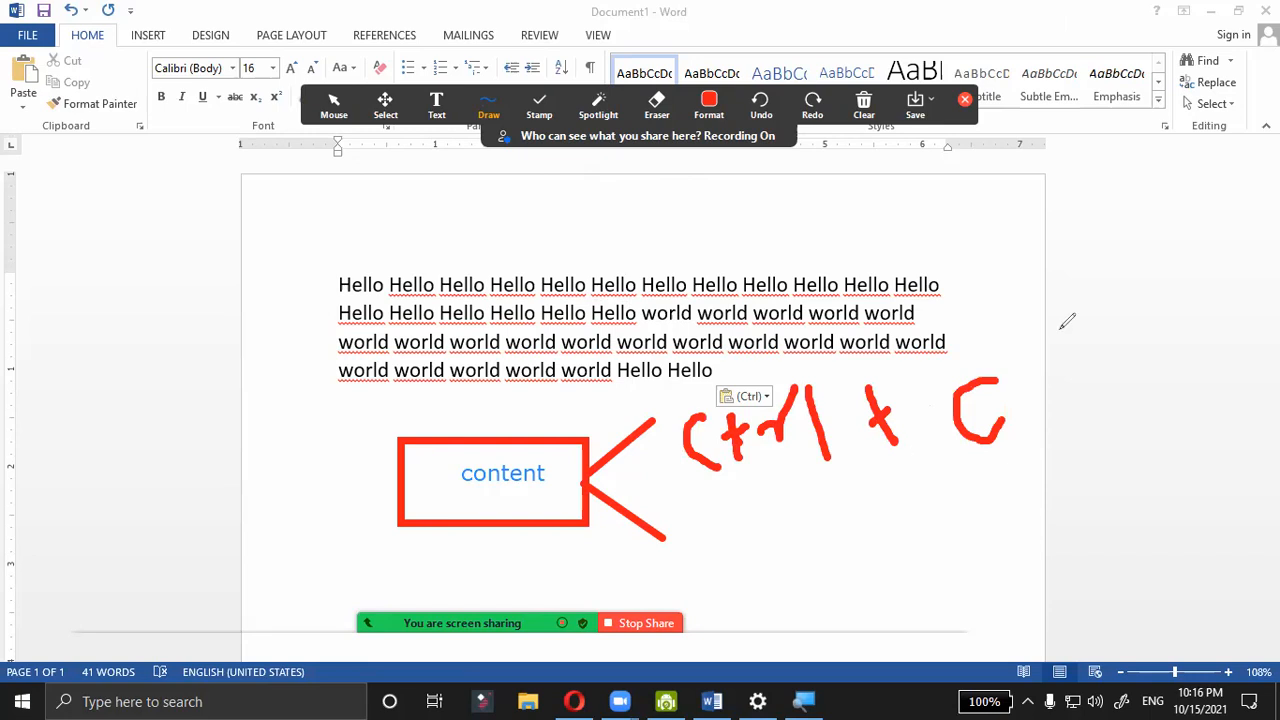
# - Handwrite "= copy" in red after the "Ctrl + C" annotation
pyautogui.moveTo(1043, 377)
pyautogui.mouseDown()
pyautogui.moveTo(1063, 375)
pyautogui.moveTo(1066, 388)
pyautogui.mouseUp()
pyautogui.moveTo(1087, 378)
pyautogui.mouseDown()
pyautogui.moveTo(1095, 350)
pyautogui.moveTo(1110, 383)
pyautogui.mouseUp()
pyautogui.moveTo(1132, 316); pyautogui.dragTo(1155, 368)
pyautogui.moveTo(1156, 301); pyautogui.dragTo(1158, 326)
pyautogui.moveTo(1197, 279); pyautogui.dragTo(1225, 382)
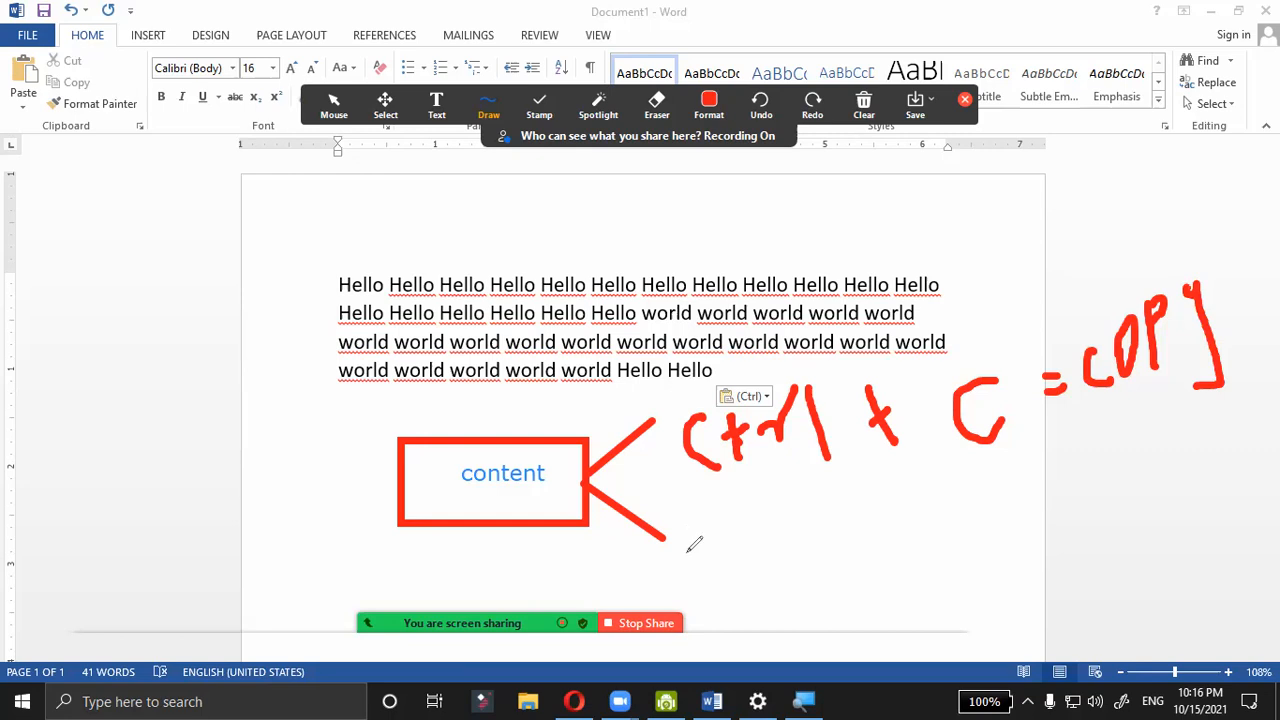
# - Handwrite "Ctrl + X" in red beside the lower branch line
pyautogui.moveTo(728, 529); pyautogui.dragTo(733, 563)
pyautogui.moveTo(756, 490)
pyautogui.mouseDown()
pyautogui.moveTo(758, 538)
pyautogui.moveTo(837, 503)
pyautogui.moveTo(858, 527)
pyautogui.mouseUp()
pyautogui.moveTo(927, 484); pyautogui.dragTo(940, 506)
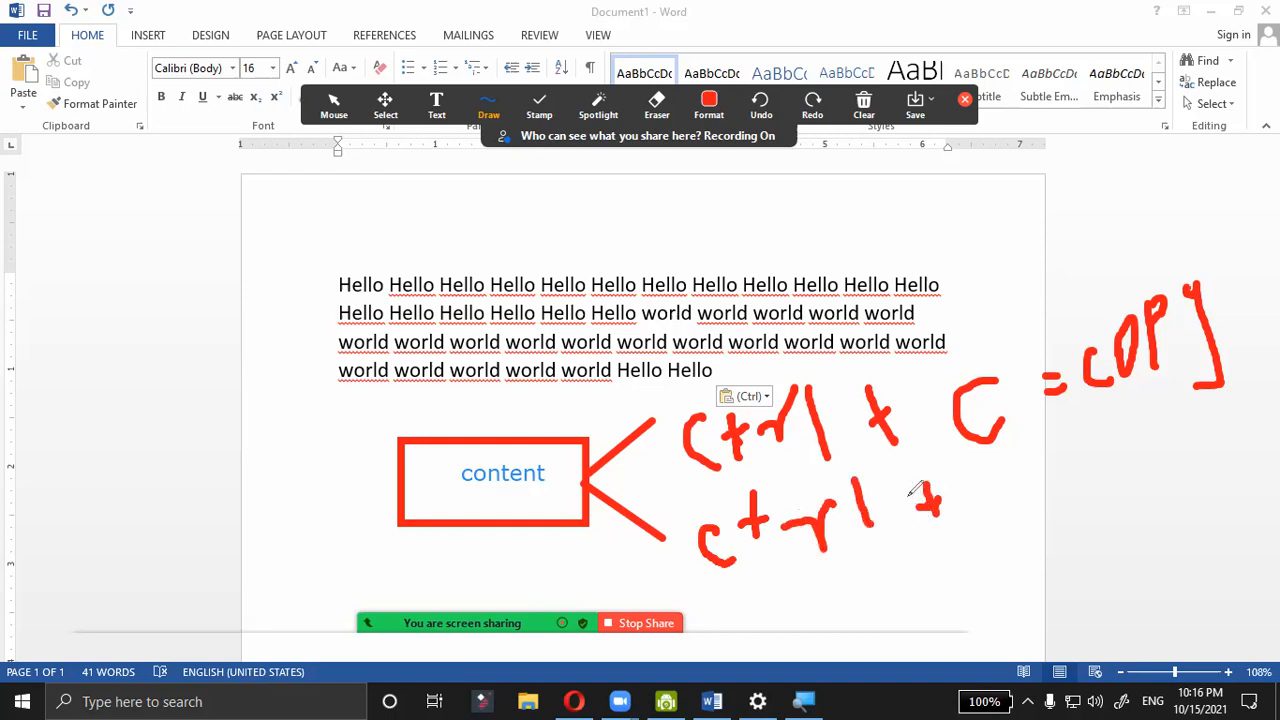
pyautogui.moveTo(988, 463)
pyautogui.mouseDown()
pyautogui.moveTo(1016, 484)
pyautogui.moveTo(991, 503)
pyautogui.mouseUp()
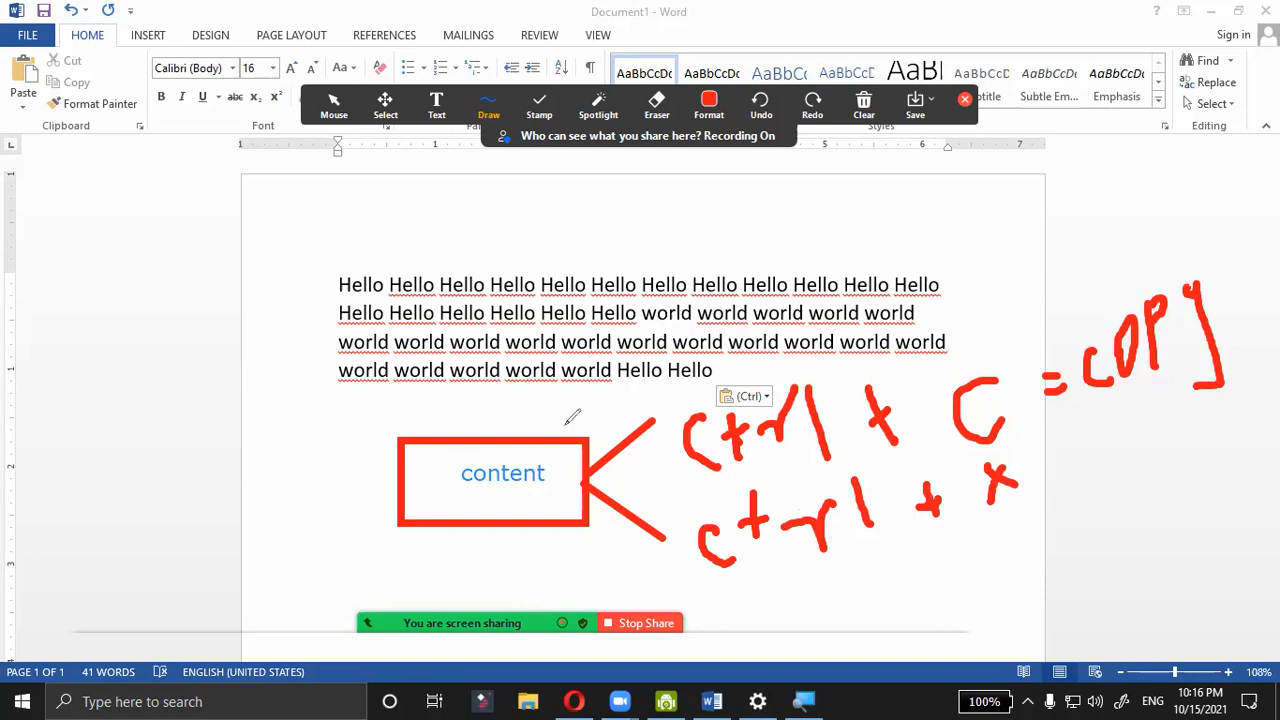
# - Handwrite "= cut" in red after the "Ctrl + X" annotation
pyautogui.moveTo(1054, 452)
pyautogui.mouseDown()
pyautogui.moveTo(1134, 434)
pyautogui.moveTo(1157, 409)
pyautogui.moveTo(1186, 433)
pyautogui.mouseUp()
pyautogui.moveTo(1222, 392)
pyautogui.mouseDown()
pyautogui.moveTo(1200, 420)
pyautogui.moveTo(1204, 402)
pyautogui.moveTo(1180, 404)
pyautogui.moveTo(1195, 455)
pyautogui.moveTo(1207, 422)
pyautogui.moveTo(1184, 440)
pyautogui.mouseUp()
pyautogui.hotkey('ctrl', 'z')
pyautogui.hotkey('ctrl', 'z')
pyautogui.hotkey('ctrl', 'z')
pyautogui.hotkey('ctrl', 'z')
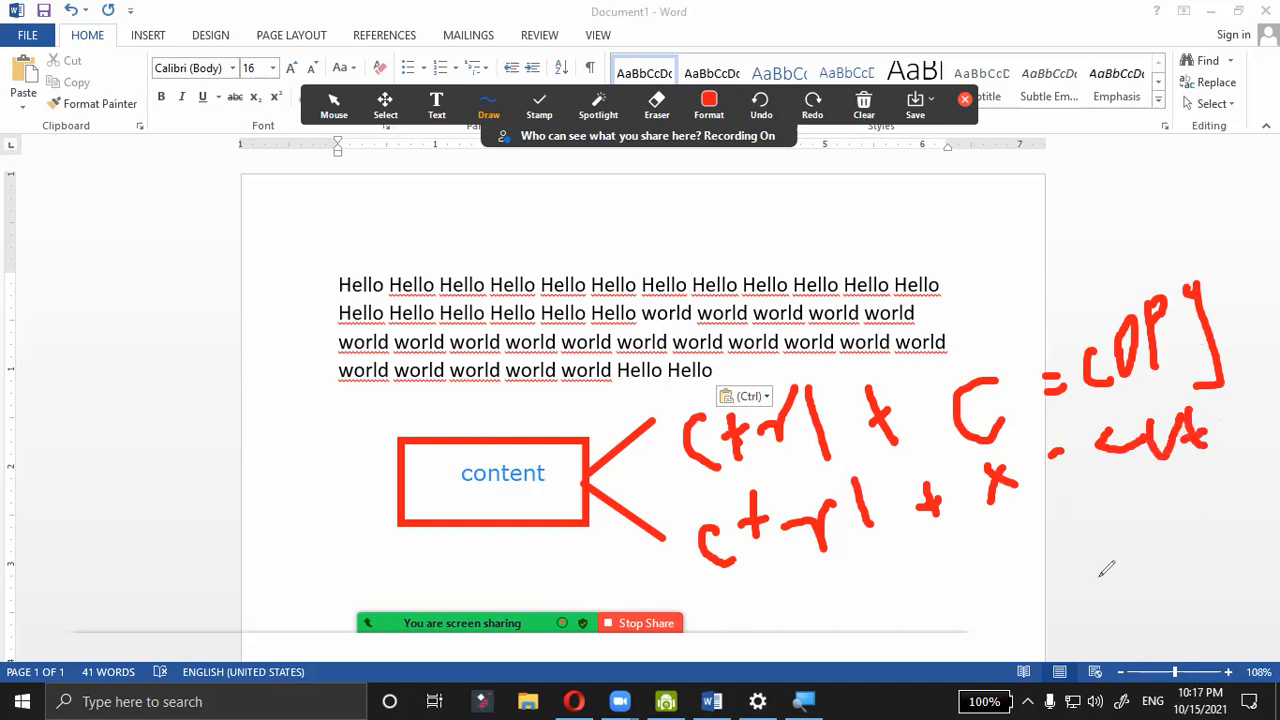
# - Draw a red curly bracket under the handwritten "cut" and write "Past" below it
pyautogui.moveTo(1105, 480); pyautogui.dragTo(1212, 530)
pyautogui.moveTo(1228, 480)
pyautogui.mouseDown()
pyautogui.moveTo(1212, 528)
pyautogui.moveTo(1166, 550)
pyautogui.mouseUp()
pyautogui.moveTo(1146, 620)
pyautogui.mouseDown()
pyautogui.moveTo(1134, 652)
pyautogui.moveTo(1150, 582)
pyautogui.moveTo(1150, 600)
pyautogui.moveTo(1172, 608)
pyautogui.moveTo(1166, 650)
pyautogui.moveTo(1182, 656)
pyautogui.mouseUp()
pyautogui.moveTo(1200, 578); pyautogui.dragTo(1188, 628)
pyautogui.moveTo(1240, 550); pyautogui.dragTo(1254, 604)
pyautogui.moveTo(1276, 536); pyautogui.dragTo(1228, 590)
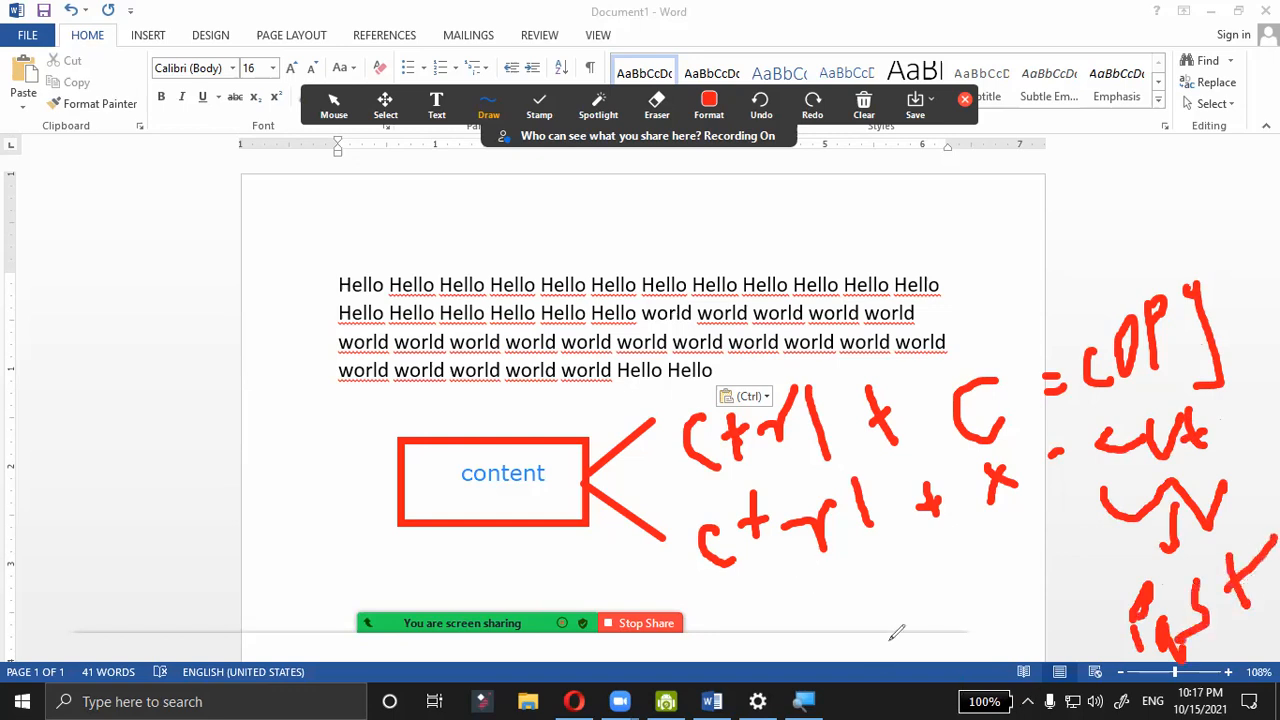
# - Handwrite "Ctrl+V" beside "Past", outline it with a freehand box, and close the annotation tools
pyautogui.click(958, 600)
pyautogui.moveTo(968, 598)
pyautogui.mouseDown()
pyautogui.moveTo(972, 632)
pyautogui.moveTo(1030, 578)
pyautogui.moveTo(1044, 596)
pyautogui.moveTo(1058, 582)
pyautogui.mouseUp()
pyautogui.moveTo(1050, 574); pyautogui.dragTo(1092, 548)
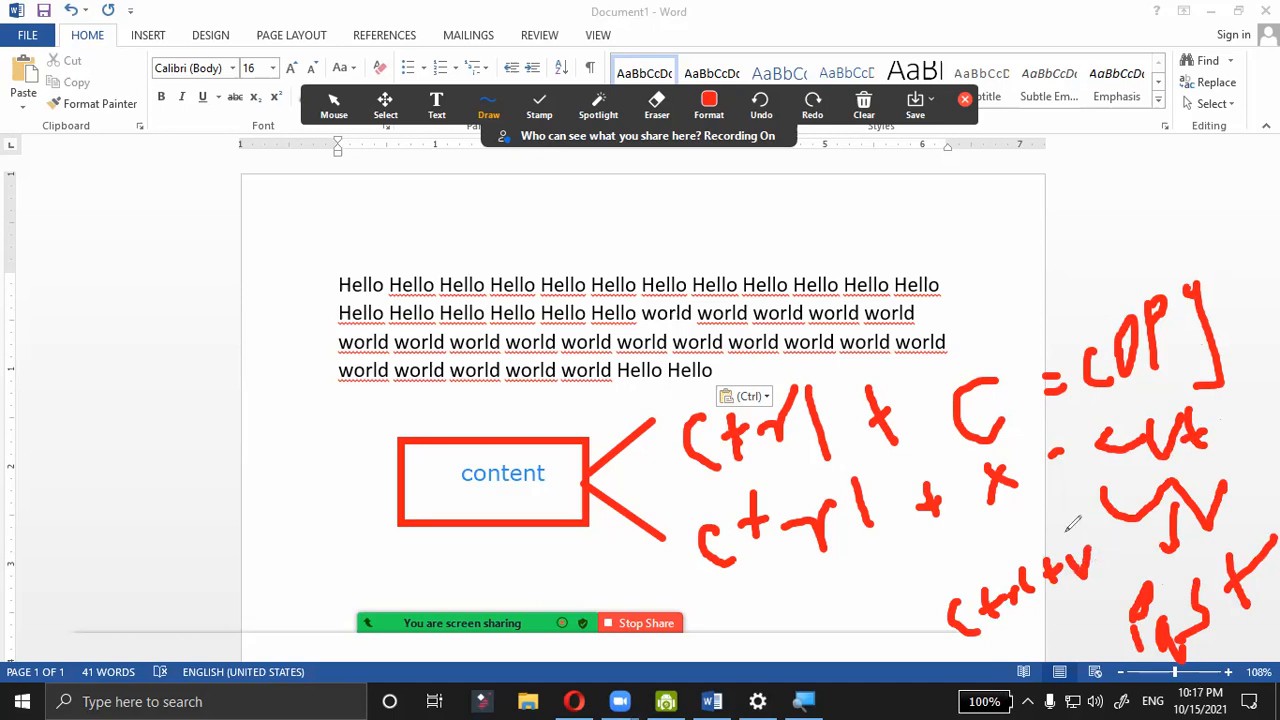
pyautogui.click(956, 578)
pyautogui.moveTo(955, 580)
pyautogui.mouseDown()
pyautogui.moveTo(1085, 512)
pyautogui.moveTo(1125, 570)
pyautogui.moveTo(1035, 640)
pyautogui.moveTo(953, 636)
pyautogui.moveTo(942, 572)
pyautogui.mouseUp()
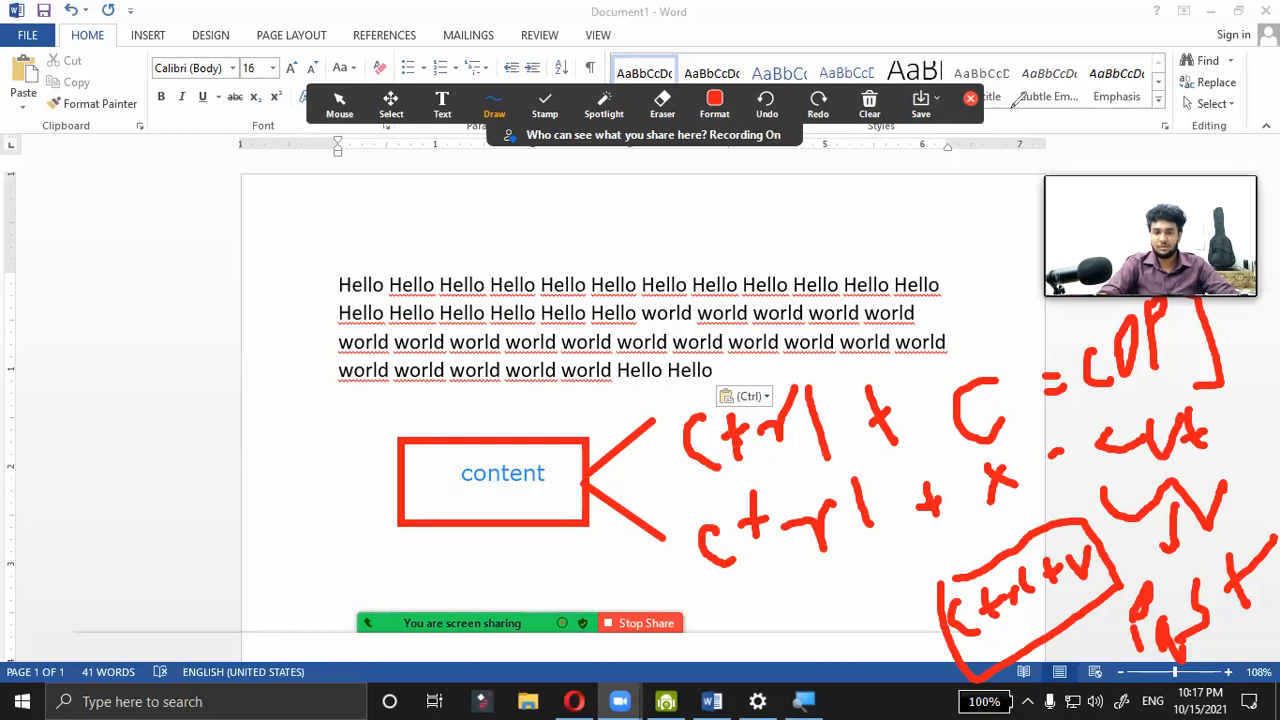
pyautogui.click(975, 97)
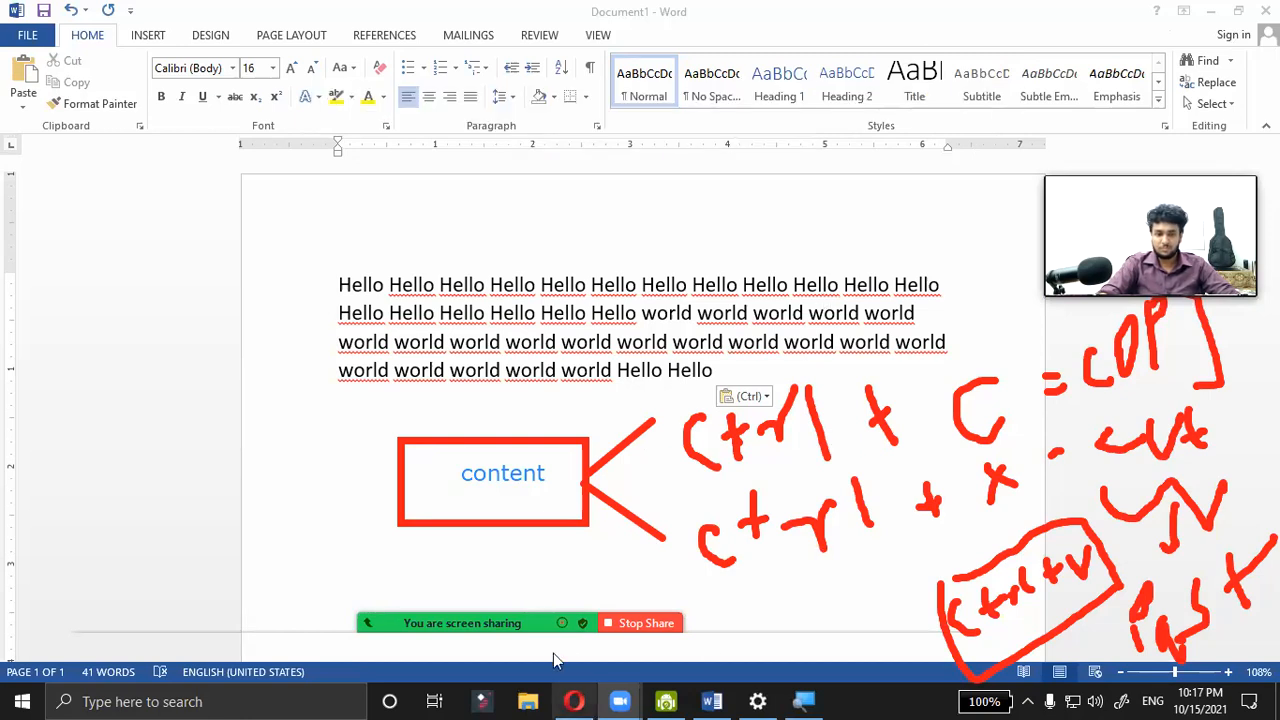
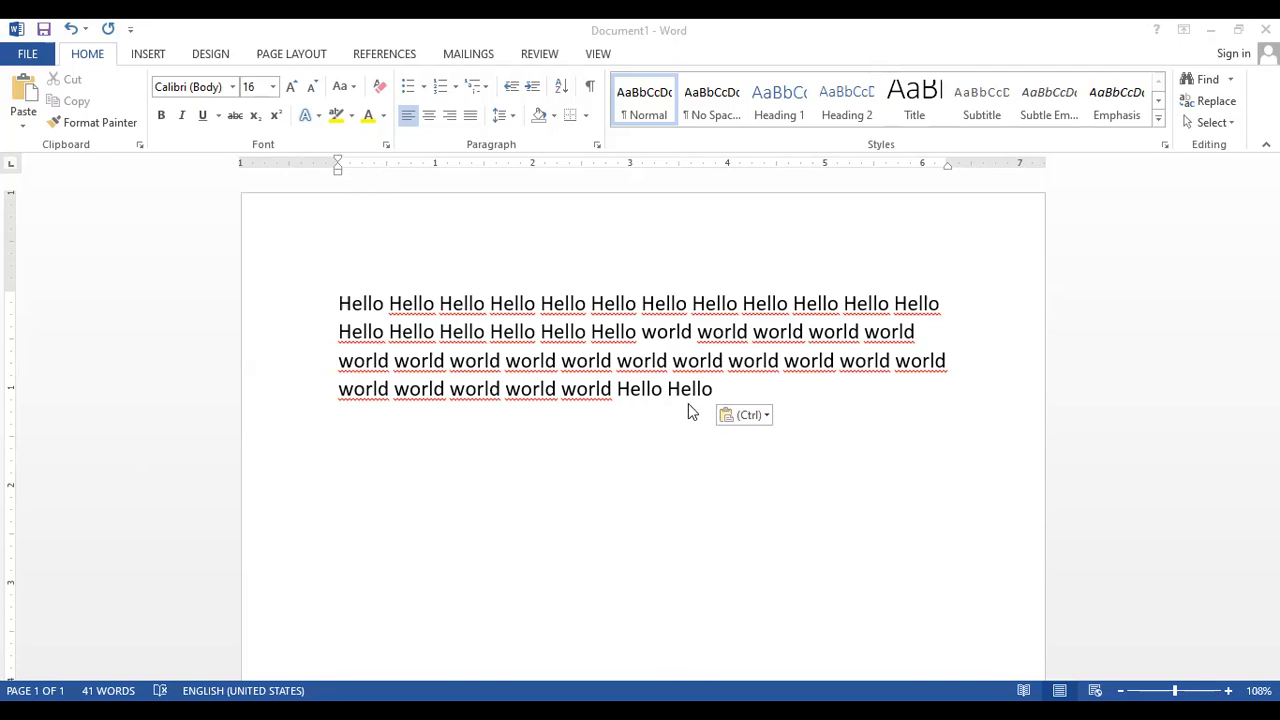
# - Replace all of the document's text with "Hello world"
pyautogui.click(777, 391)
pyautogui.click(594, 478)
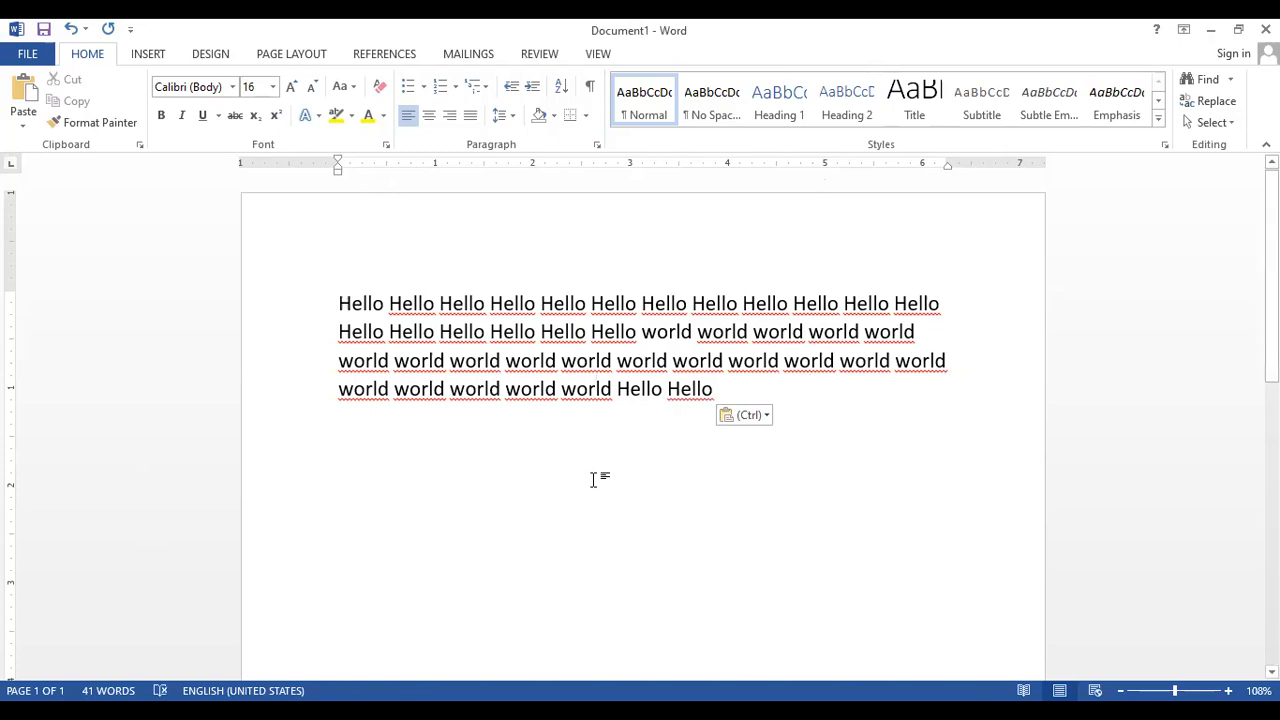
pyautogui.moveTo(721, 380); pyautogui.dragTo(105, 167)
pyautogui.press('Delete')
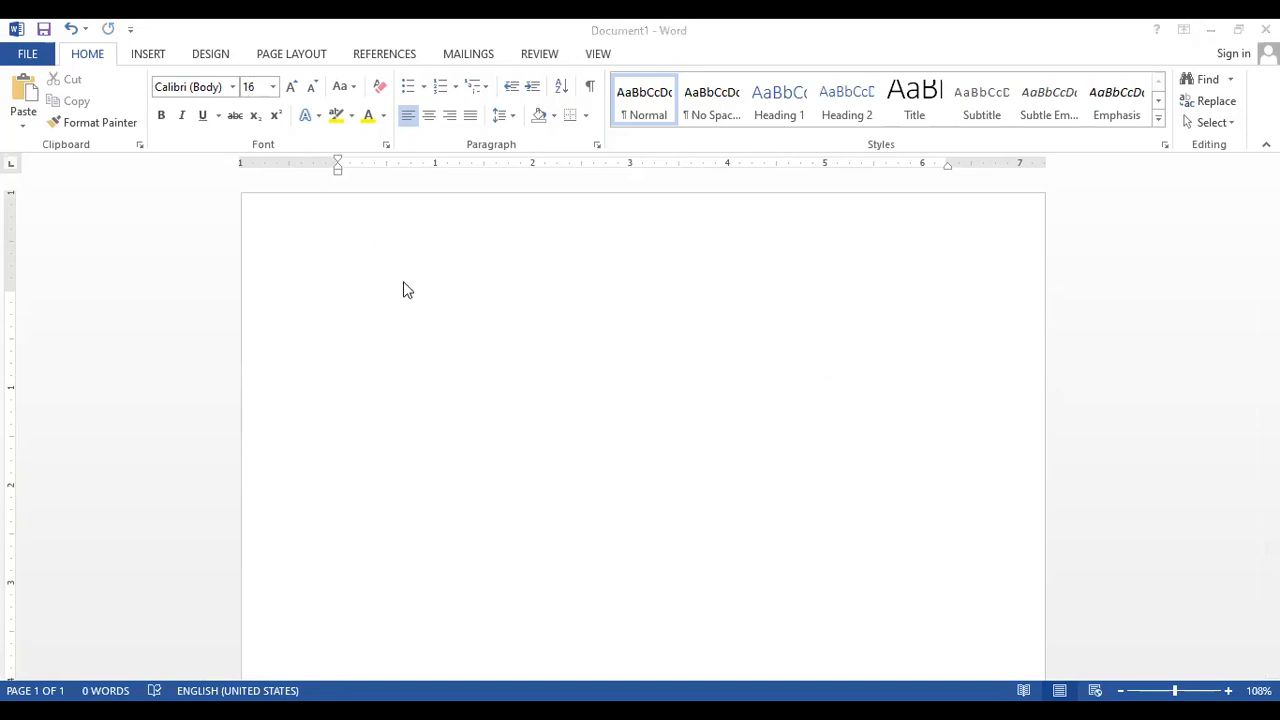
pyautogui.click(443, 317)
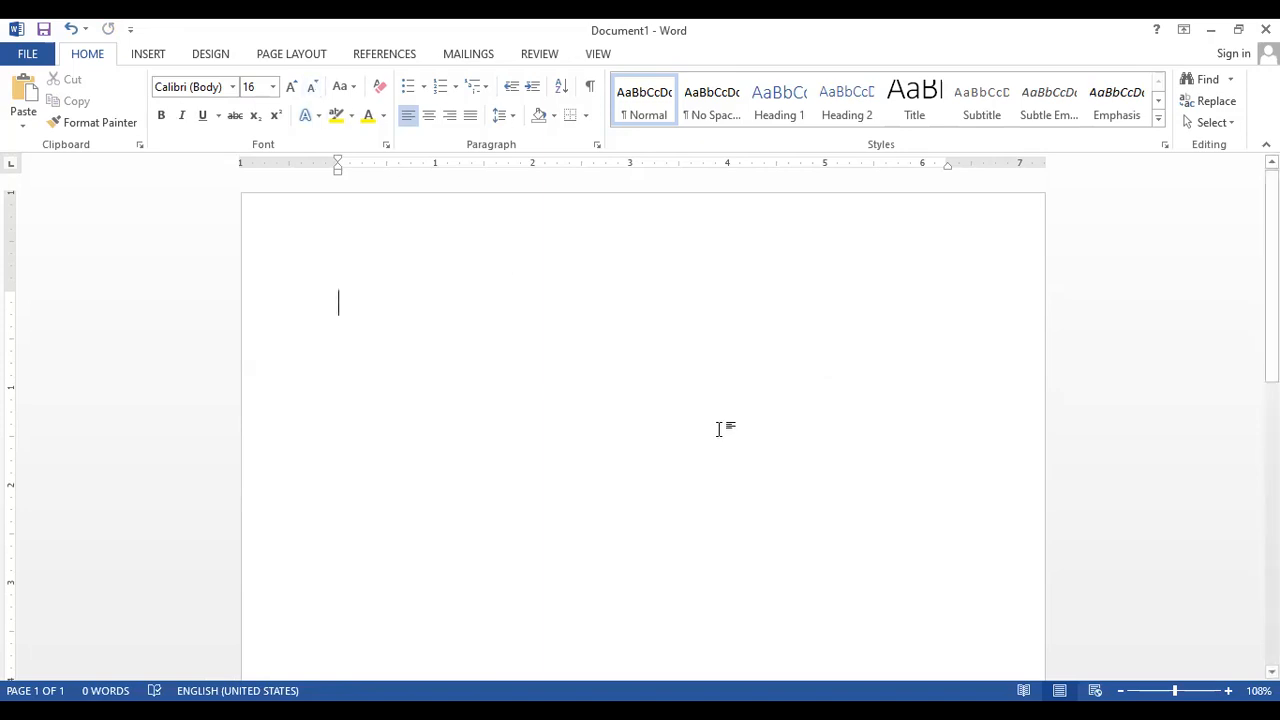
pyautogui.write('hello world')
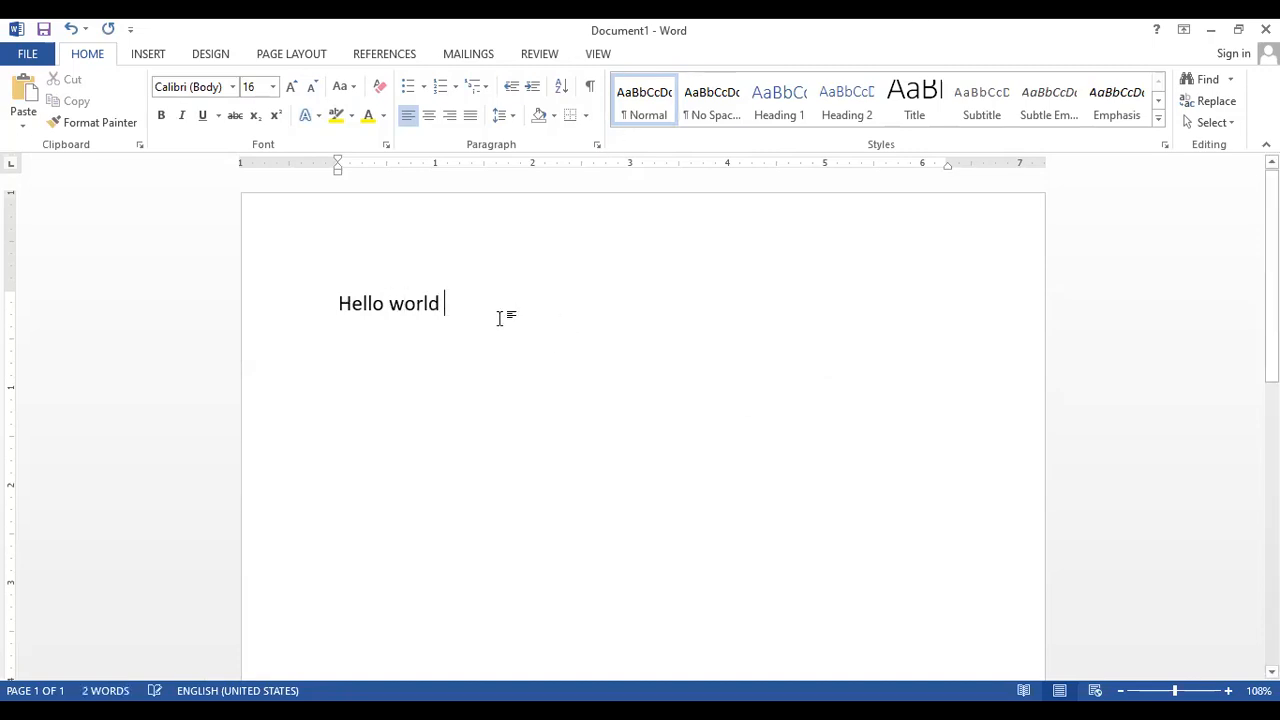
# - Enlarge the whole "Hello world" line to font size 90
pyautogui.click(262, 298)
pyautogui.click(291, 86)
pyautogui.click(291, 86)
pyautogui.click(291, 86)
pyautogui.click(291, 86)
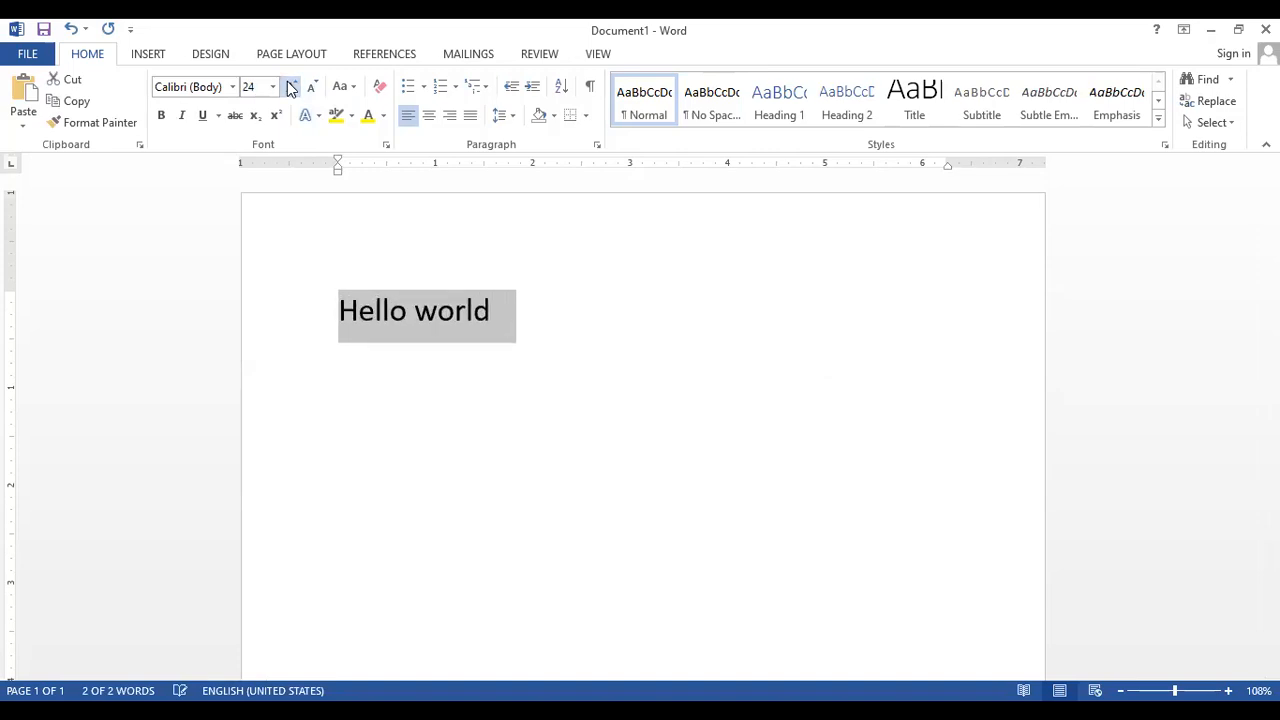
pyautogui.click(291, 86)
pyautogui.click(291, 86)
pyautogui.click(291, 86)
pyautogui.click(291, 86)
pyautogui.click(291, 86)
pyautogui.click(291, 86)
pyautogui.click(291, 86)
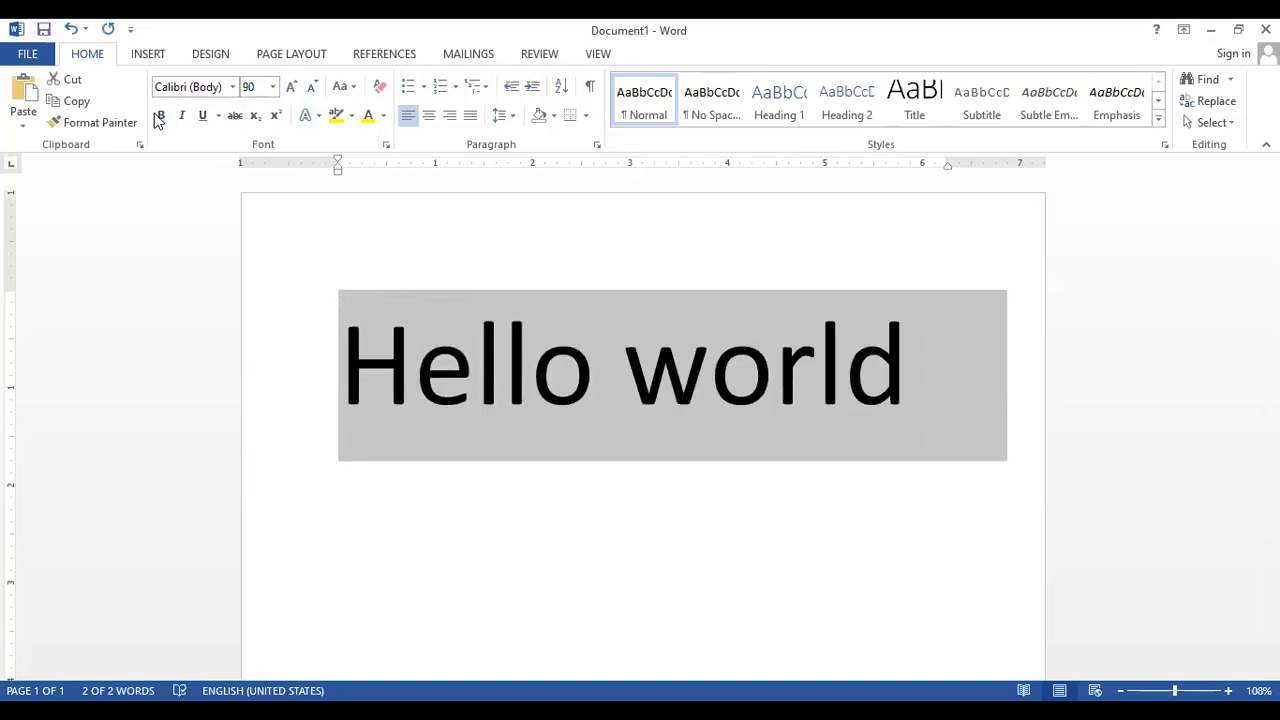
# - Apply bold, italic, underline and strikethrough to "Hello world"
pyautogui.click(160, 116)
pyautogui.click(182, 116)
pyautogui.click(202, 116)
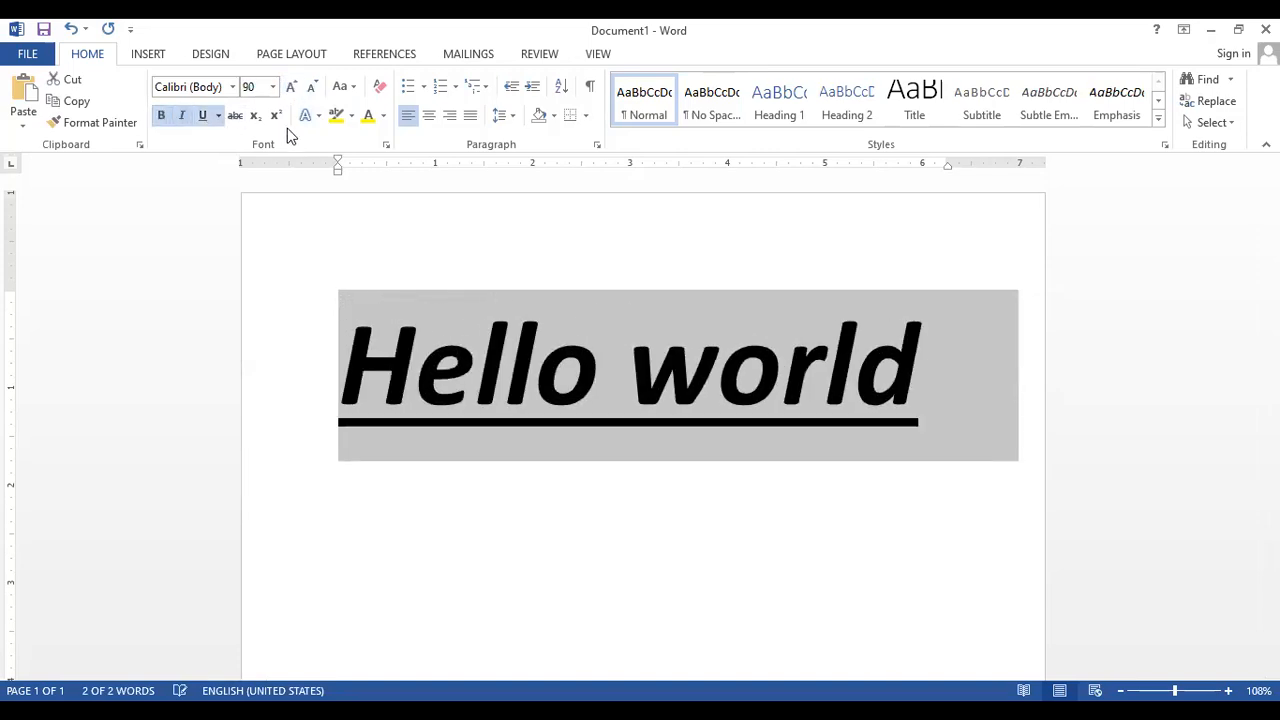
pyautogui.click(235, 116)
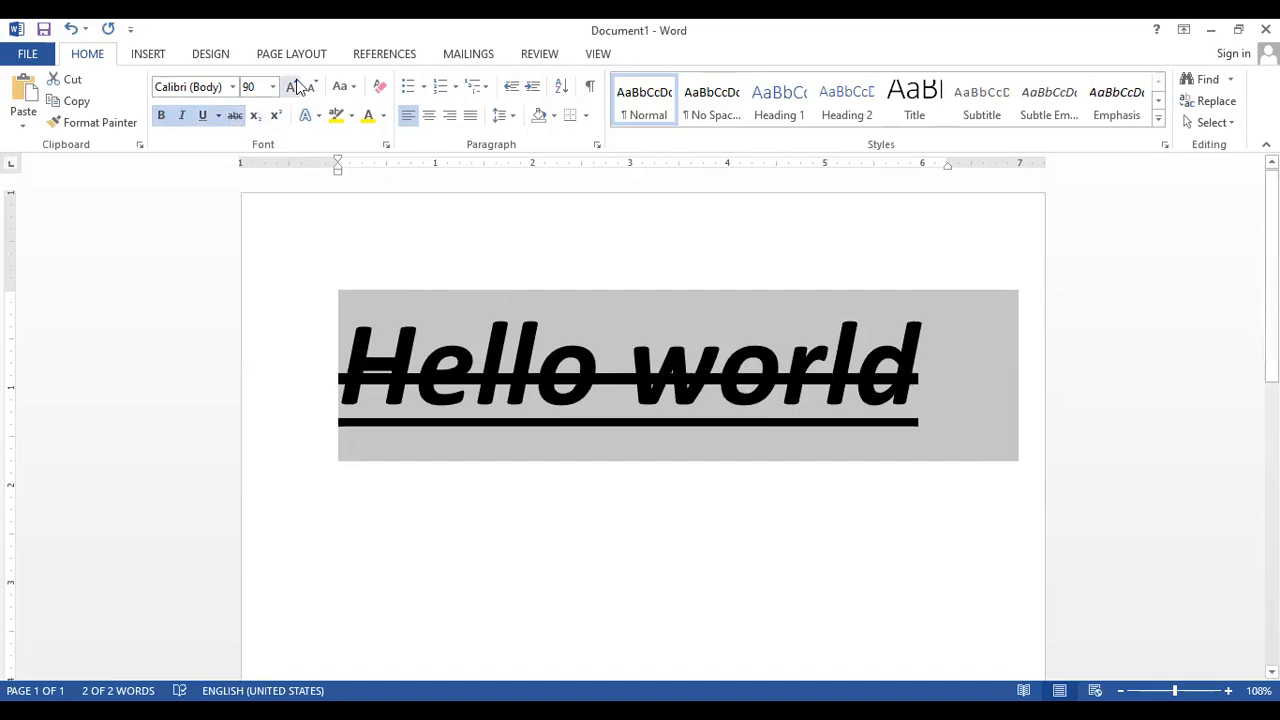
# - Color "Hello world" with a light orange theme color and start a new line below it
pyautogui.click(382, 116)
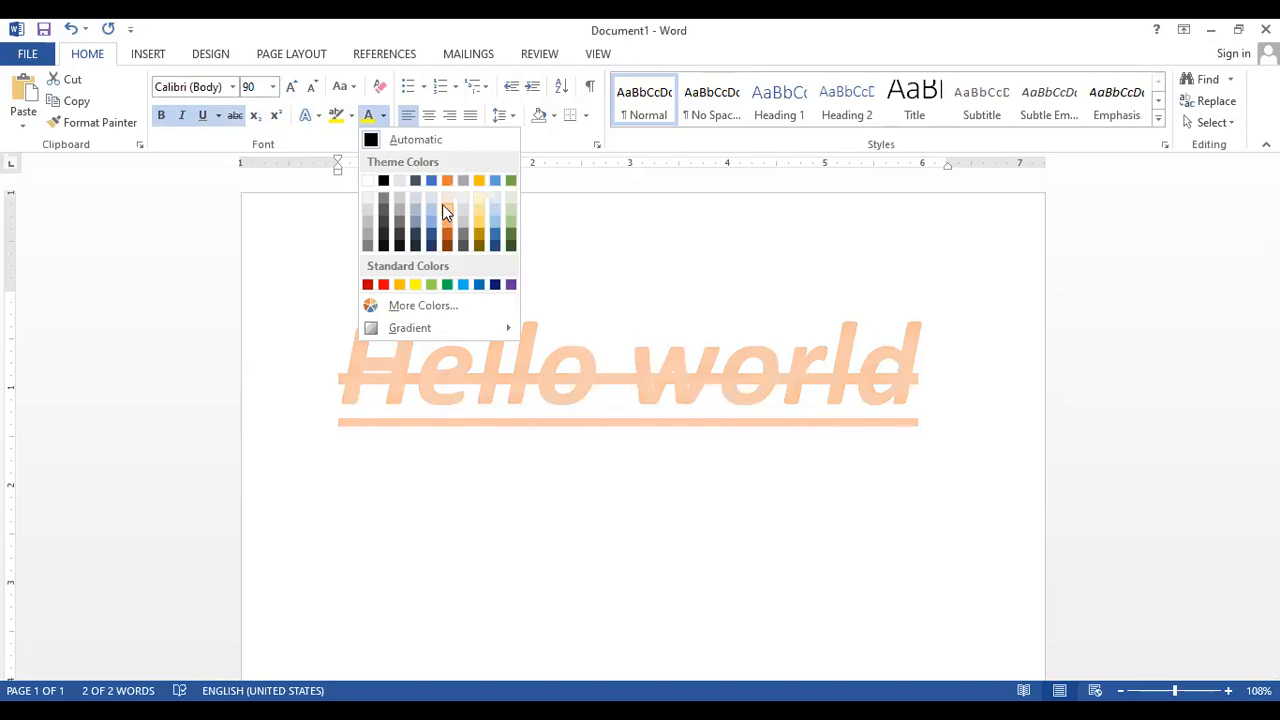
pyautogui.click(997, 408)
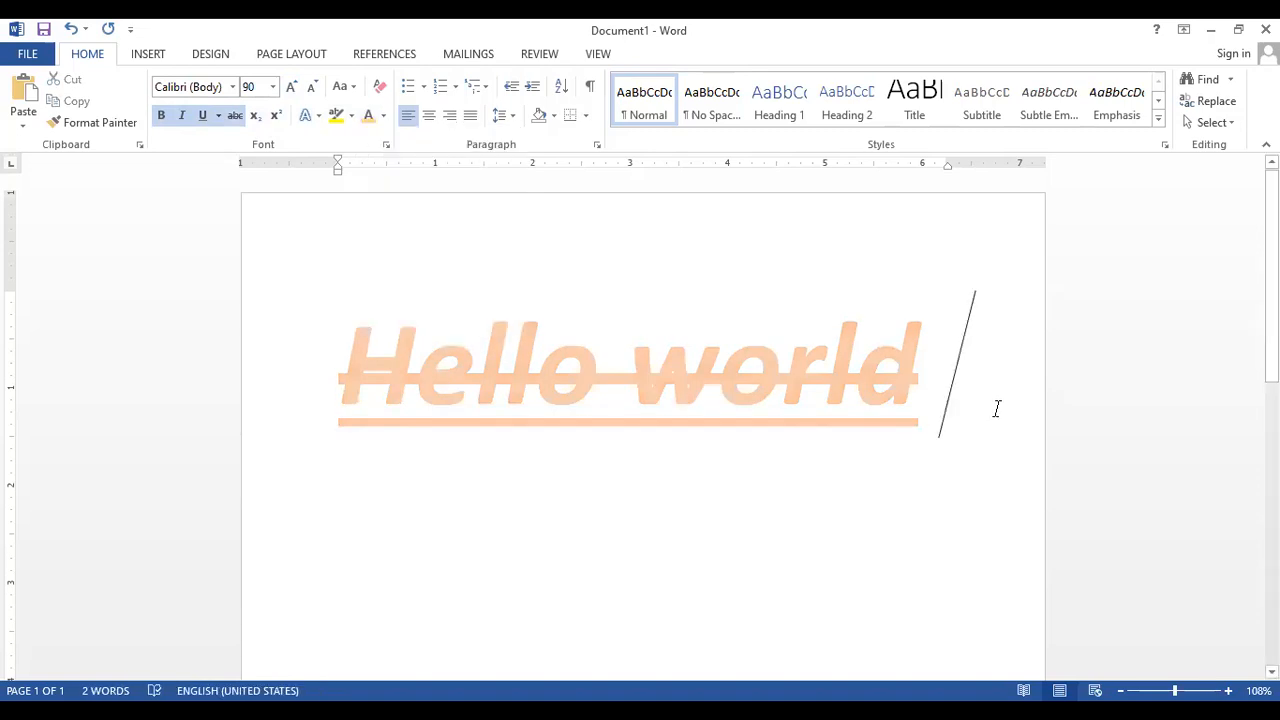
pyautogui.scroll(-3, 997, 408)
pyautogui.press('Return')
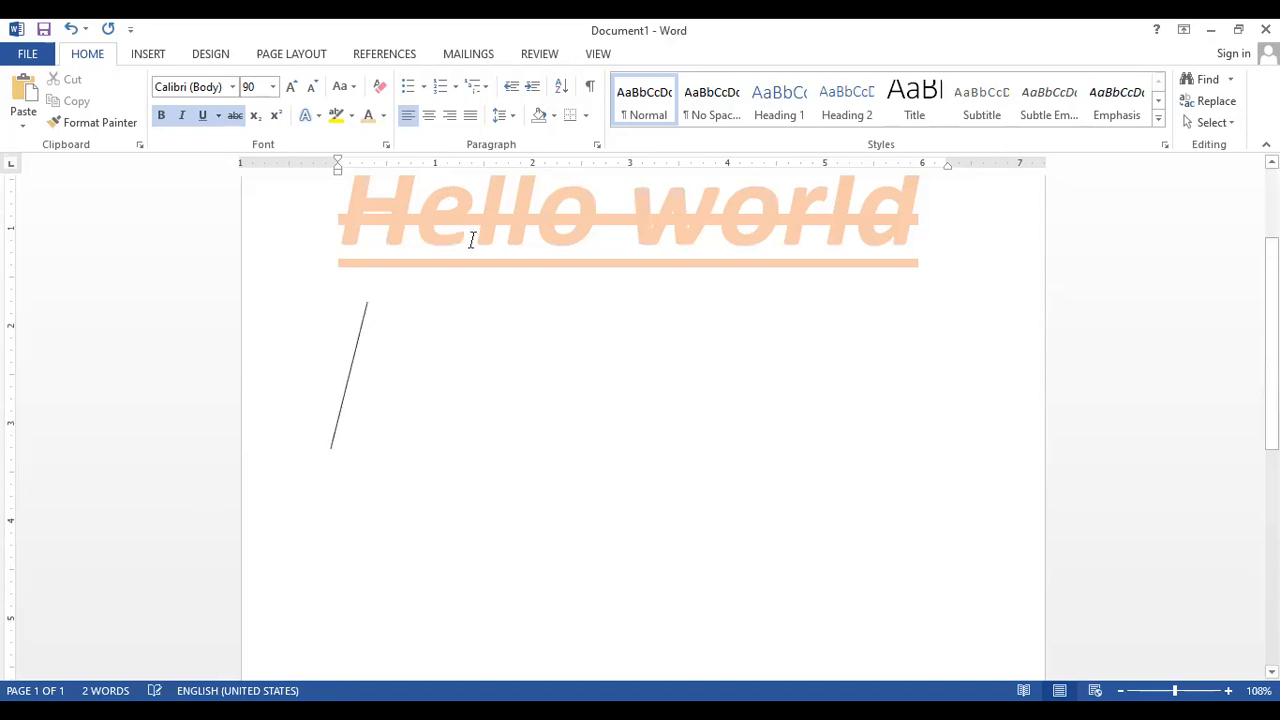
# - Try a few sample letters with the inherited formatting on the new line and erase them
pyautogui.write('hjdjh')
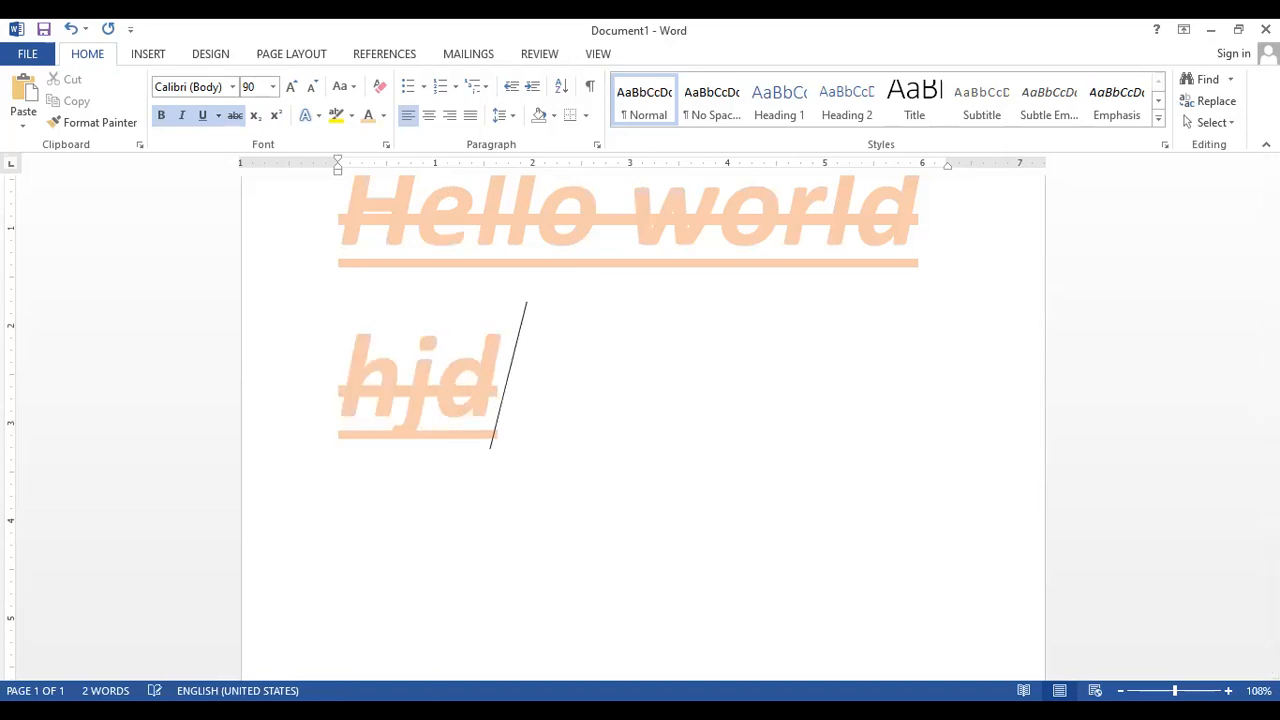
pyautogui.press('BackSpace')
pyautogui.press('BackSpace')
pyautogui.press('BackSpace')
pyautogui.press('BackSpace')
pyautogui.press('BackSpace')
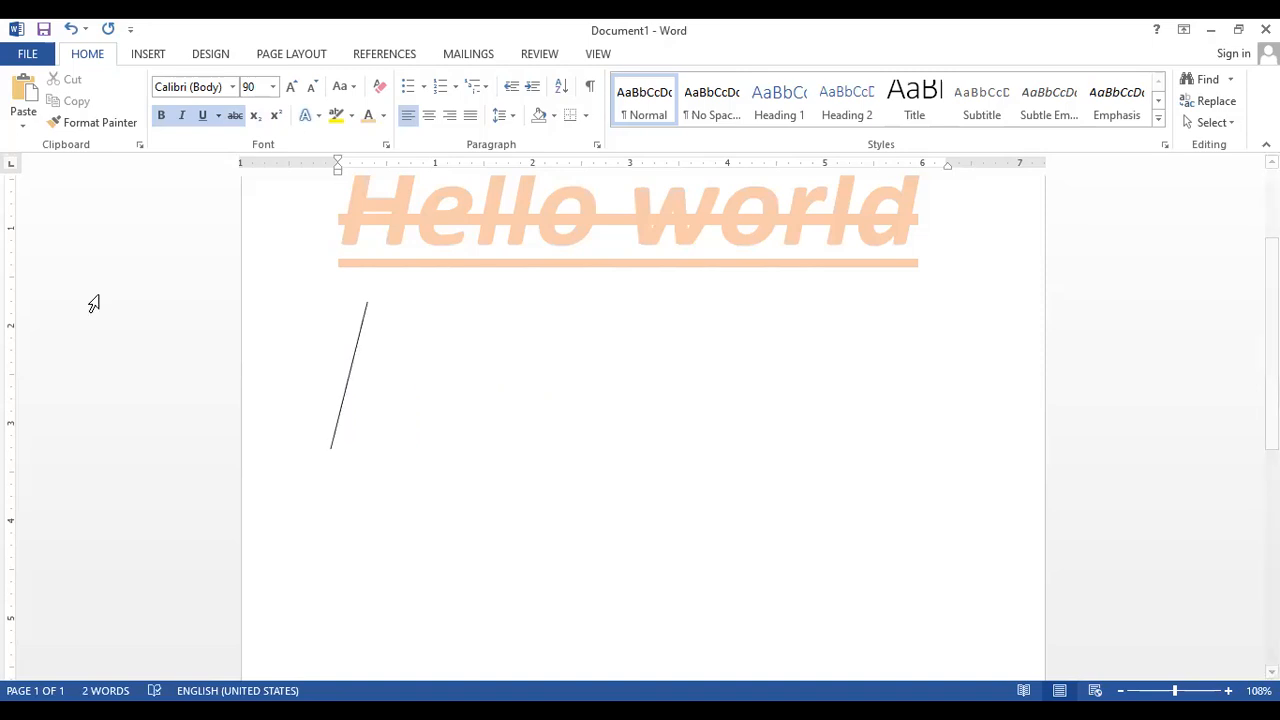
# - Clear all formatting on the empty line and generate sample paragraphs there with =rand()
pyautogui.click(380, 88)
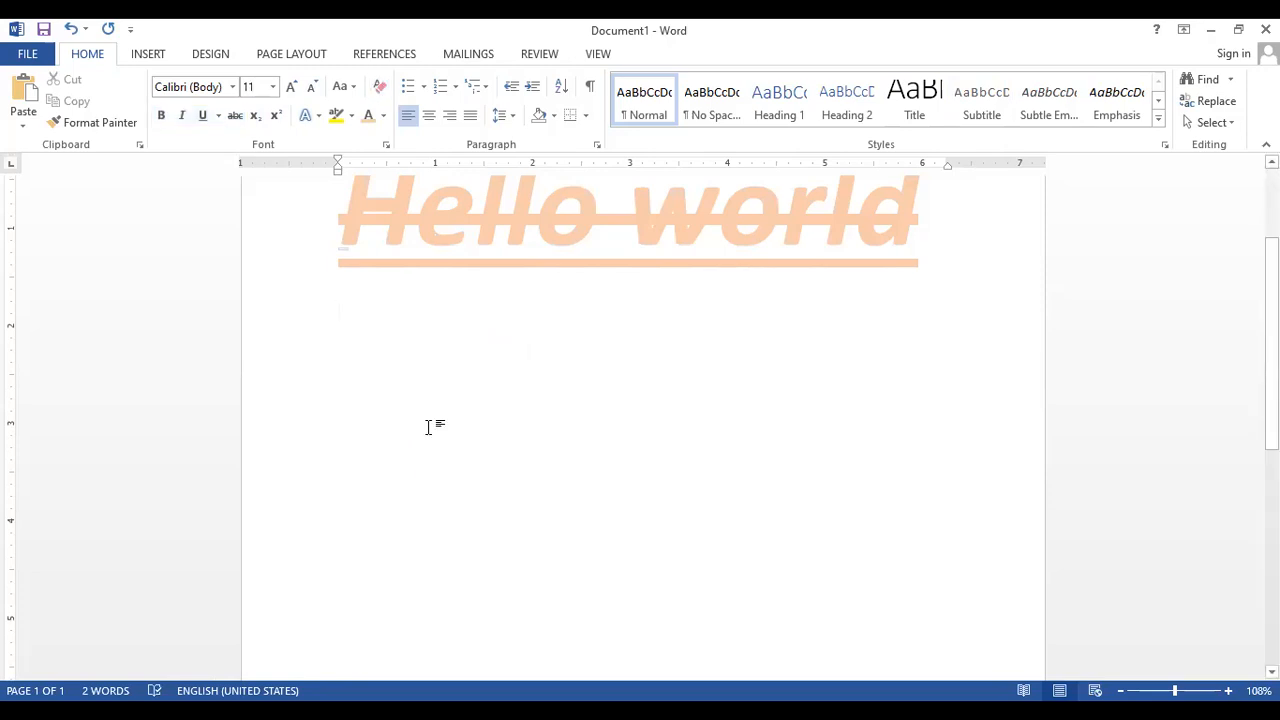
pyautogui.write('=r')
pyautogui.write('and')
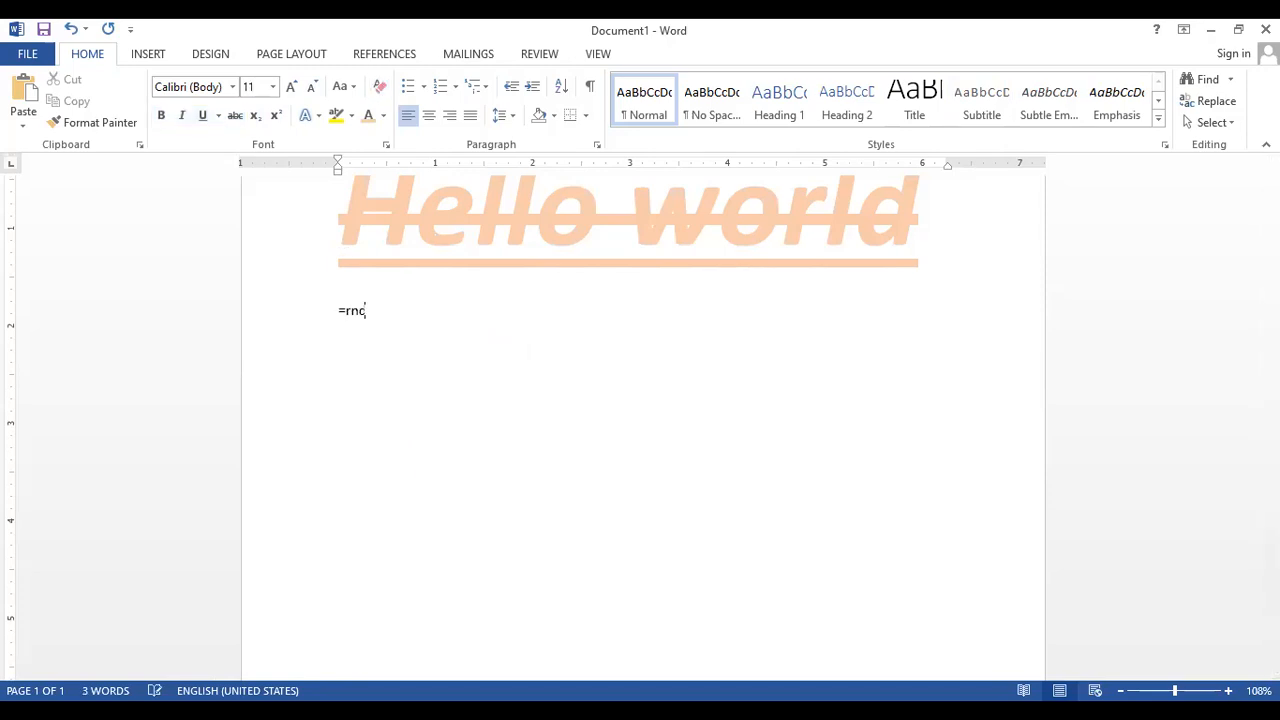
pyautogui.press('BackSpace')
pyautogui.press('BackSpace')
pyautogui.press('BackSpace')
pyautogui.write('and()')
pyautogui.press('Return')
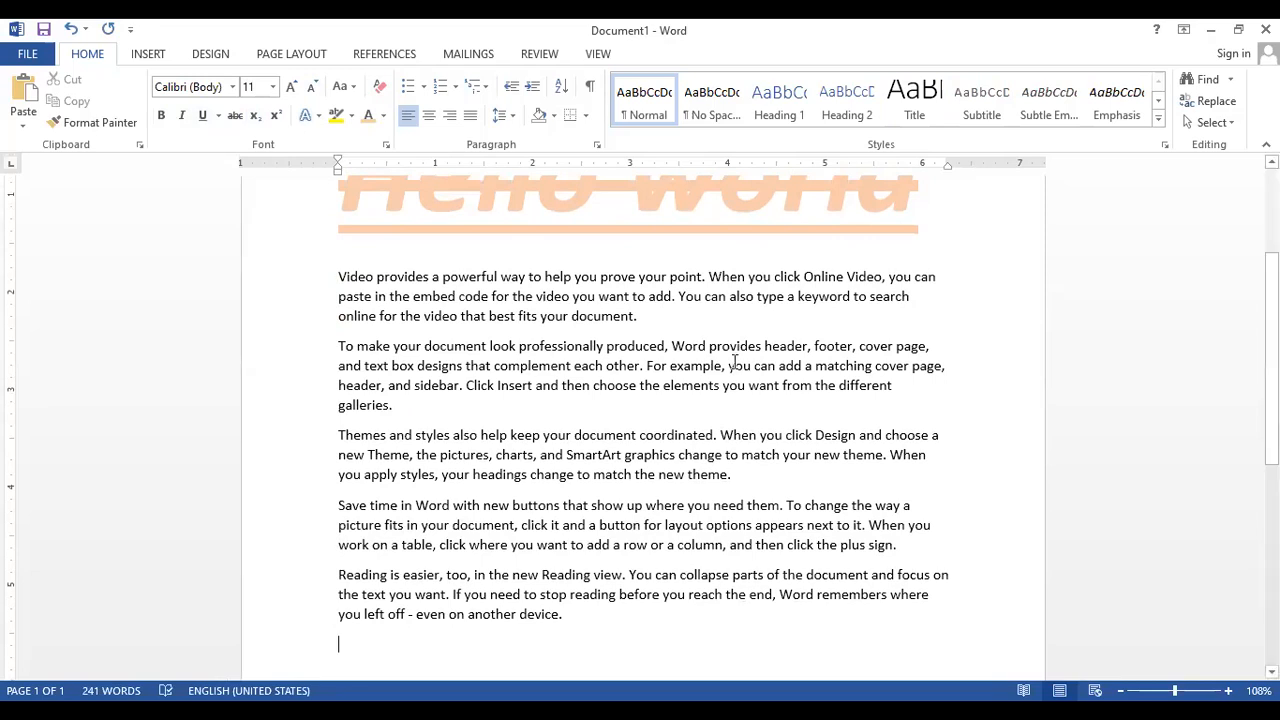
# - Add a line reading "ghfghfh" directly below "Hello world" and clear all formatting from it
pyautogui.scroll(3, 729, 360)
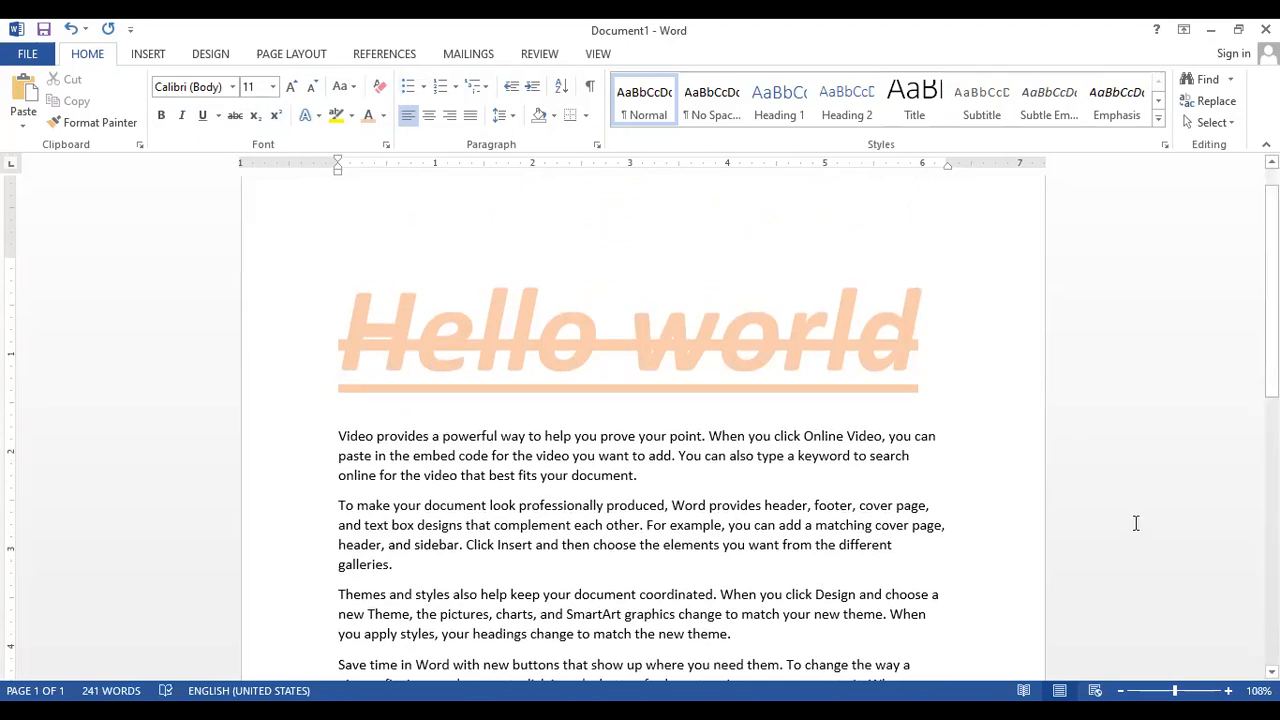
pyautogui.click(953, 362)
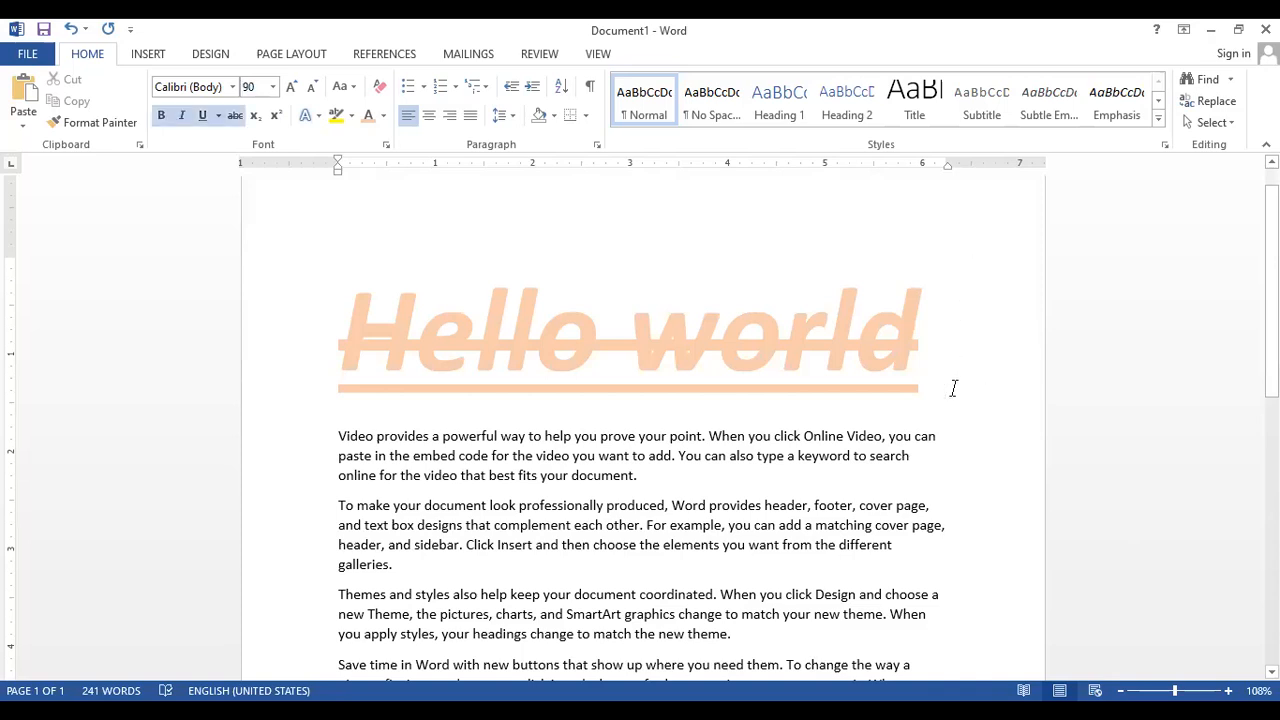
pyautogui.press('Return')
pyautogui.write('ghfghfh')
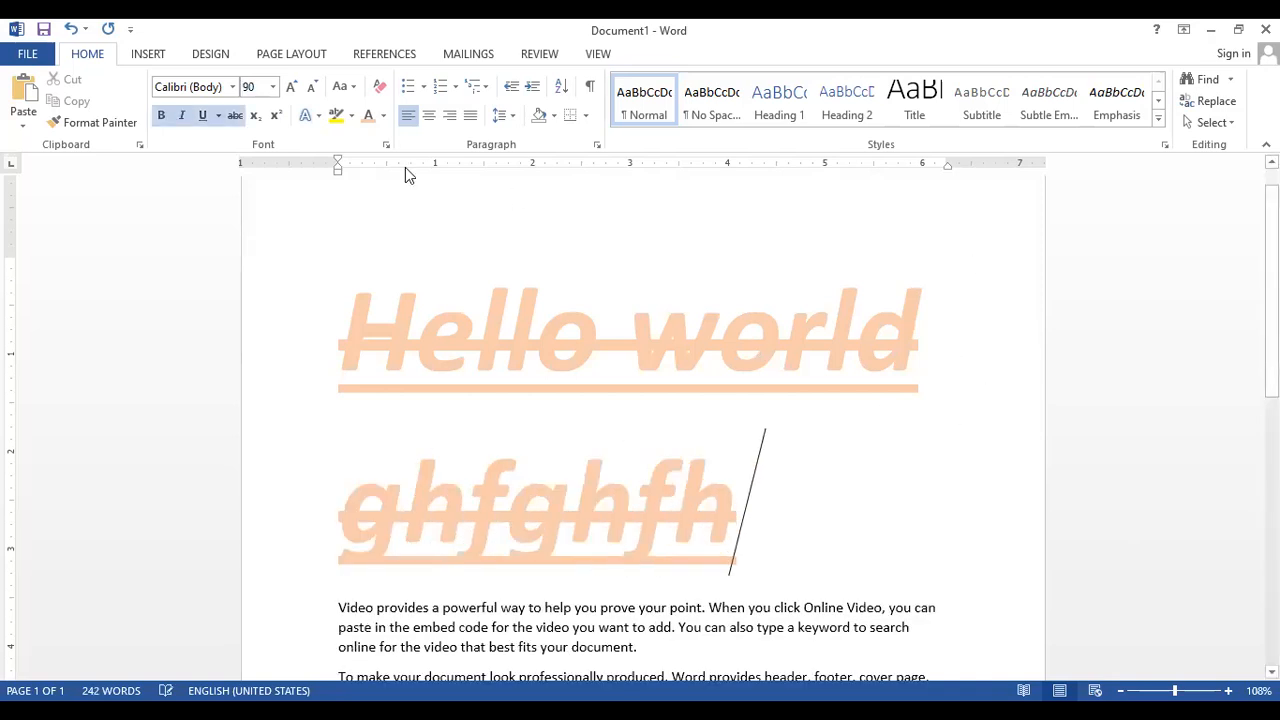
pyautogui.click(382, 89)
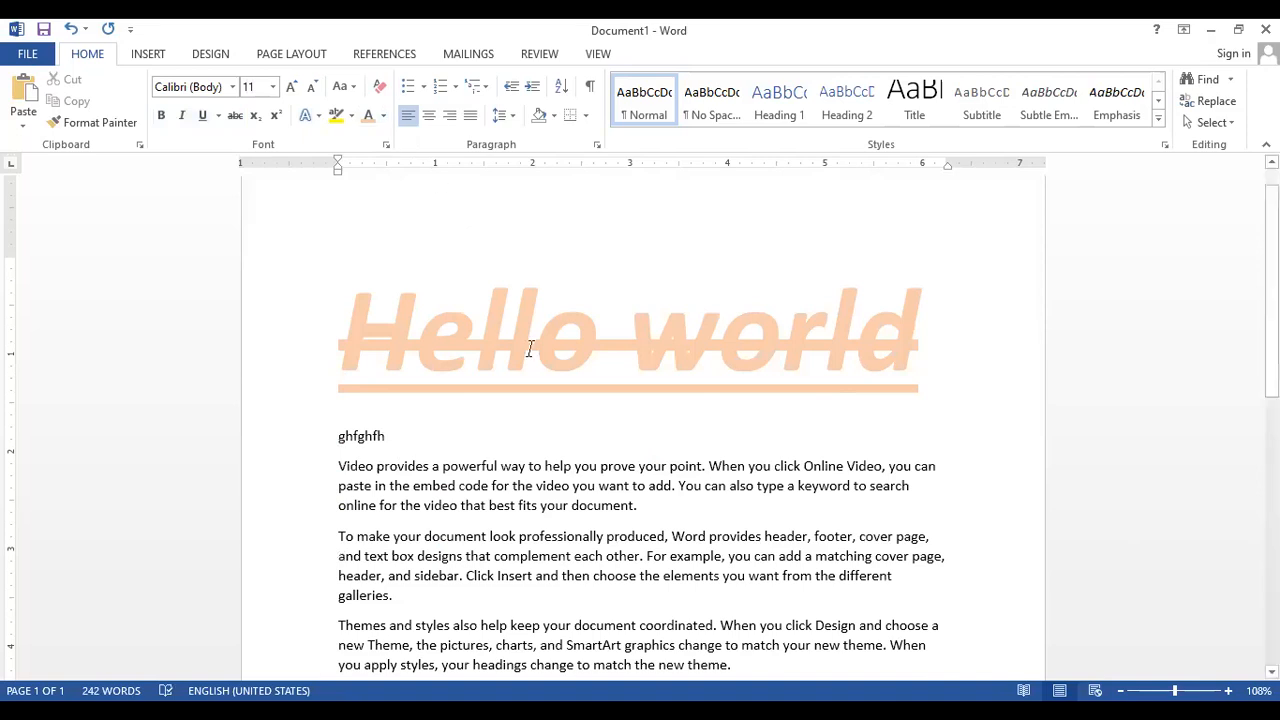
# - Erase the "ghfghfh" line between "Hello world" and the first sample paragraph
pyautogui.press('BackSpace')
pyautogui.press('BackSpace')
pyautogui.press('BackSpace')
pyautogui.press('BackSpace')
pyautogui.press('BackSpace')
pyautogui.press('BackSpace')
pyautogui.press('BackSpace')
pyautogui.press('BackSpace')
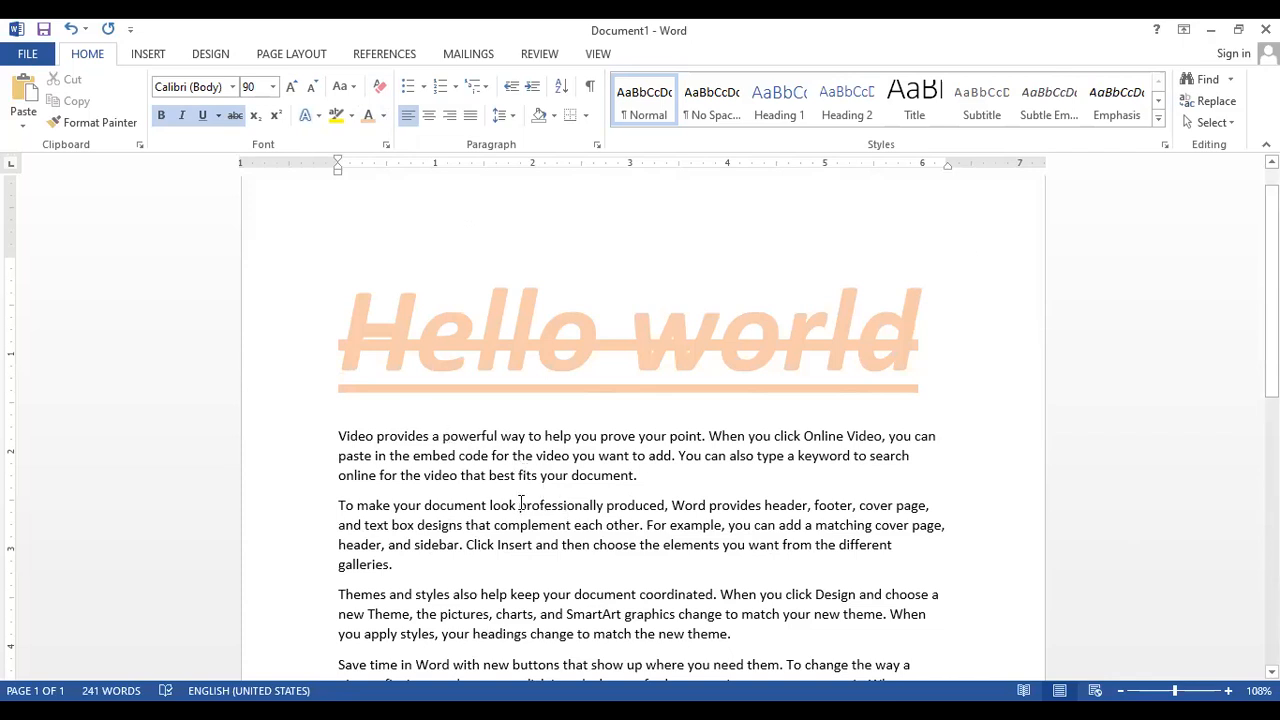
pyautogui.moveTo(520, 507); pyautogui.dragTo(604, 507)
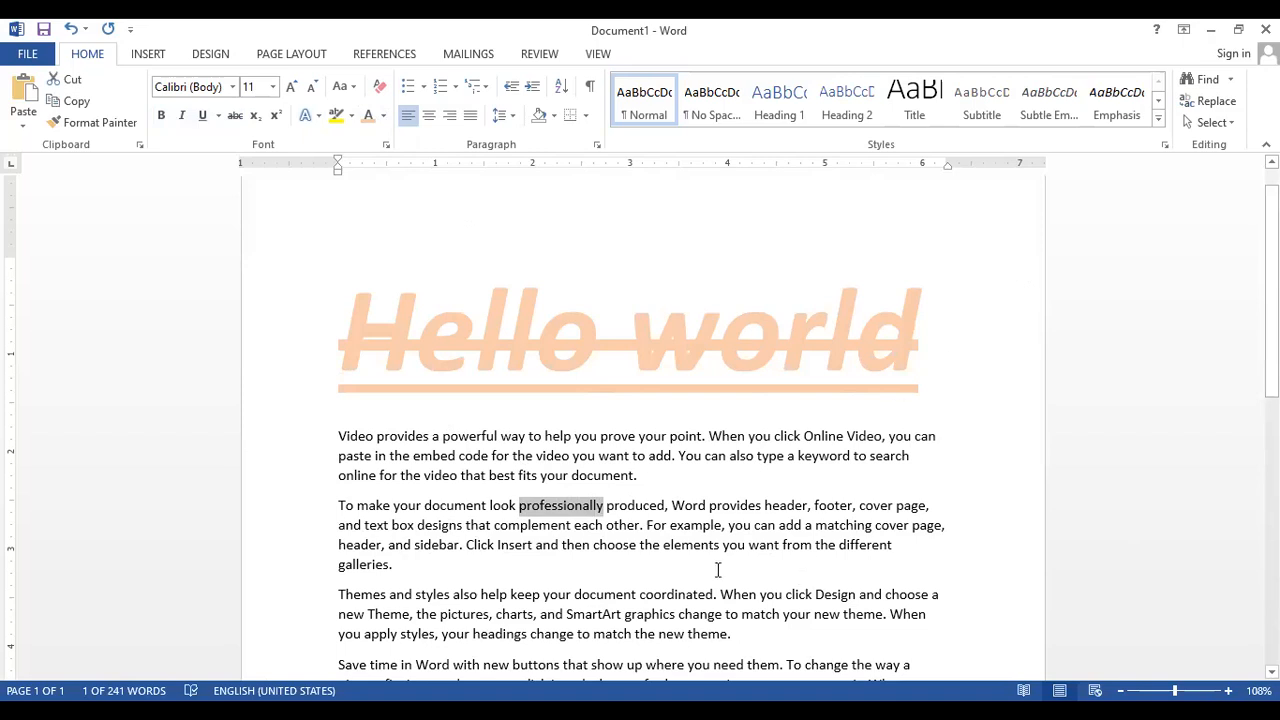
pyautogui.click(904, 318)
pyautogui.moveTo(921, 320)
pyautogui.mouseDown()
pyautogui.moveTo(772, 320)
pyautogui.moveTo(255, 252)
pyautogui.mouseUp()
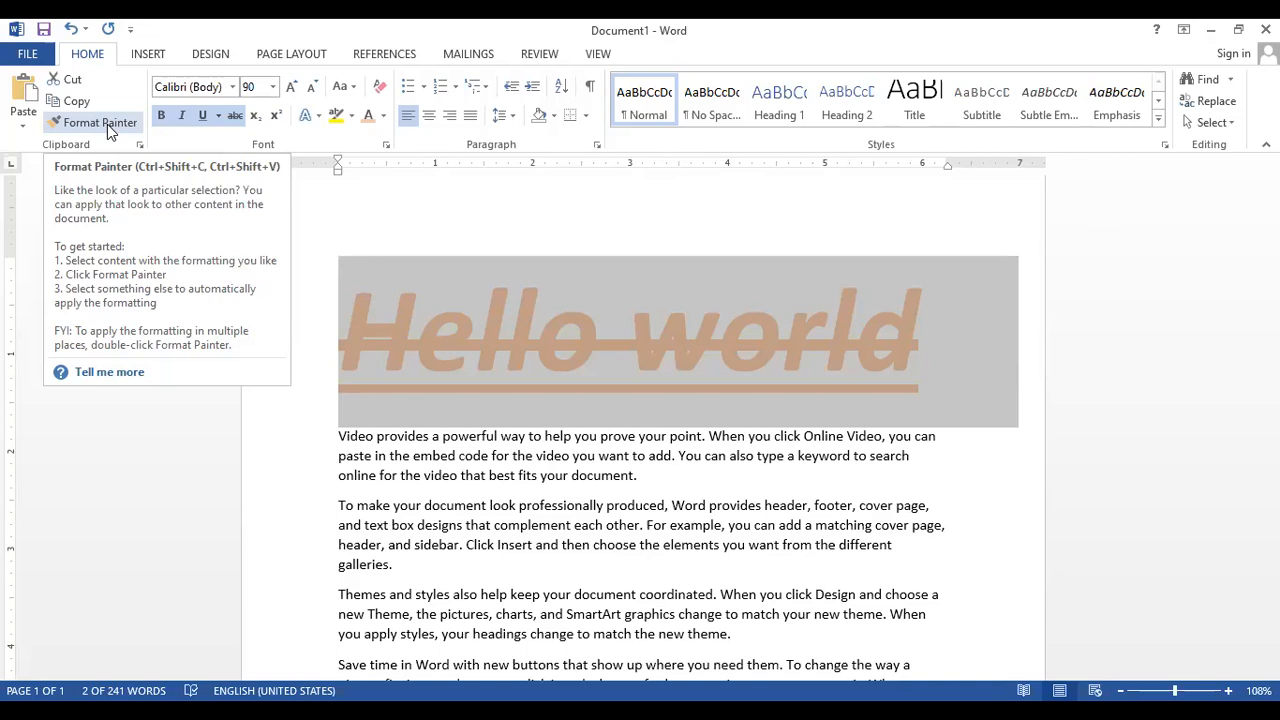
pyautogui.click(107, 124)
pyautogui.click(107, 124)
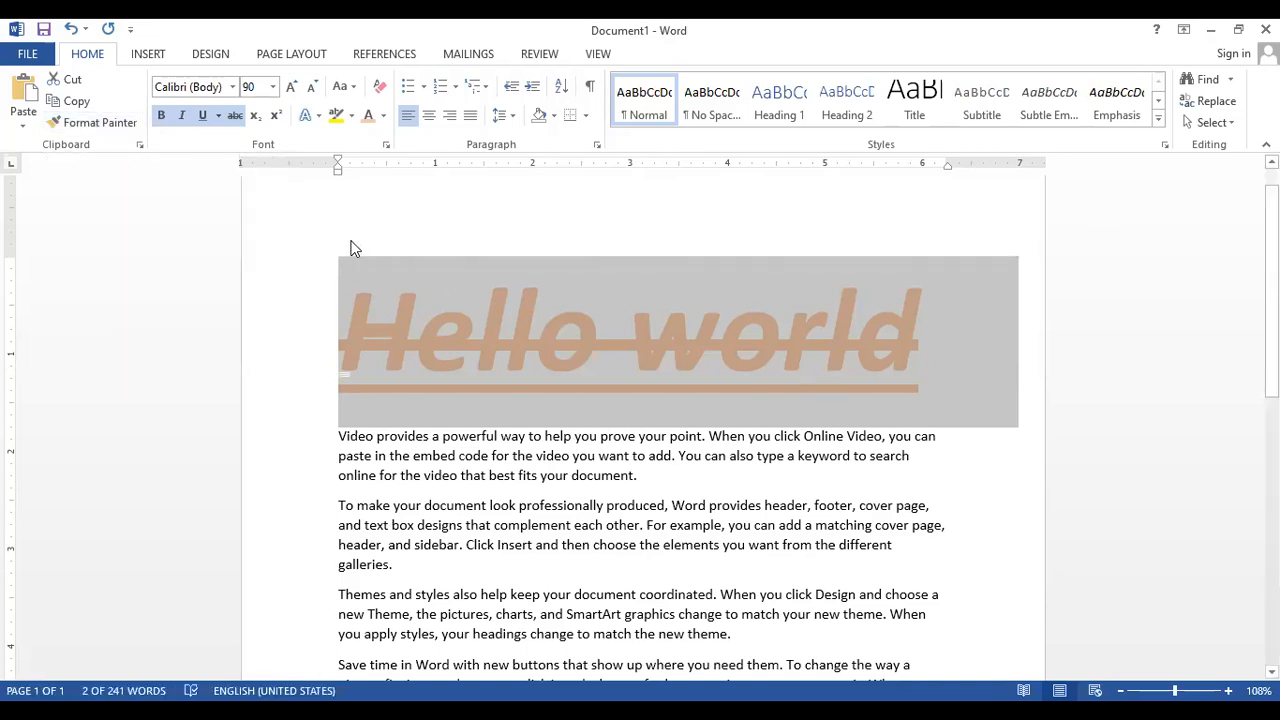
pyautogui.click(110, 123)
pyautogui.click(618, 383)
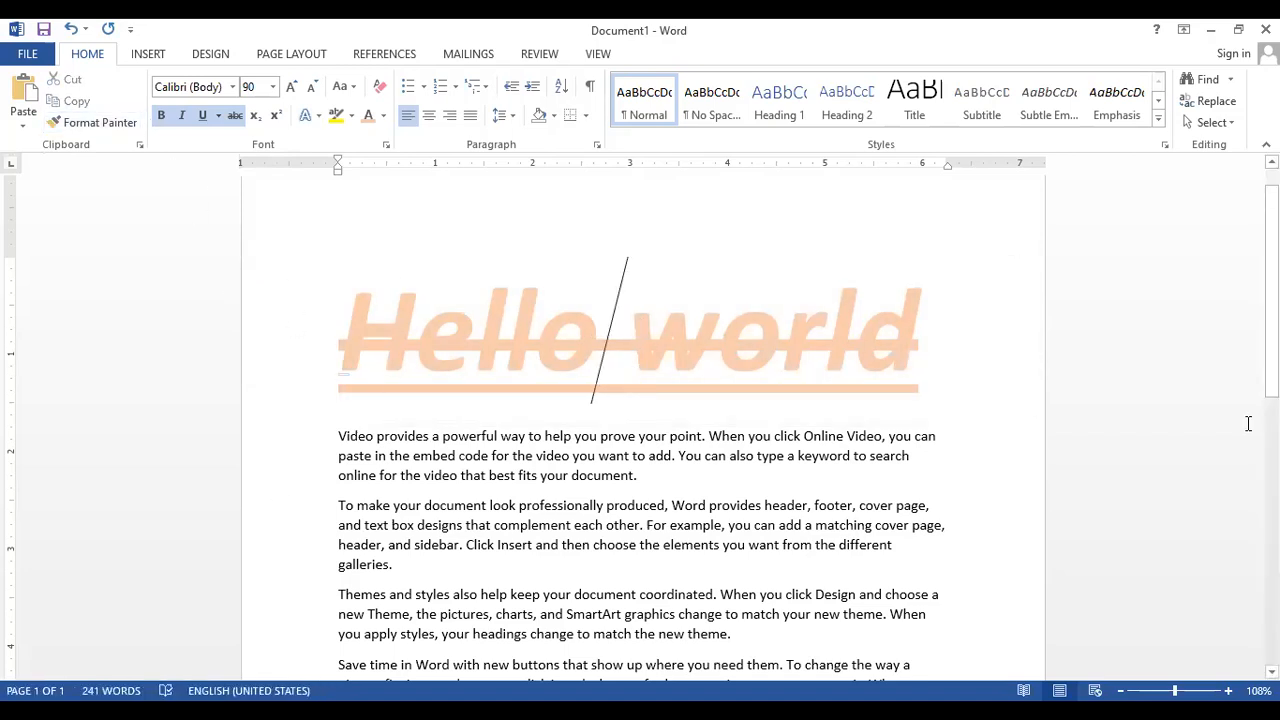
# - Copy the formatting of "Hello world" onto the word "professionally" in the second sample paragraph with Format Painter
pyautogui.tripleClick(917, 354)
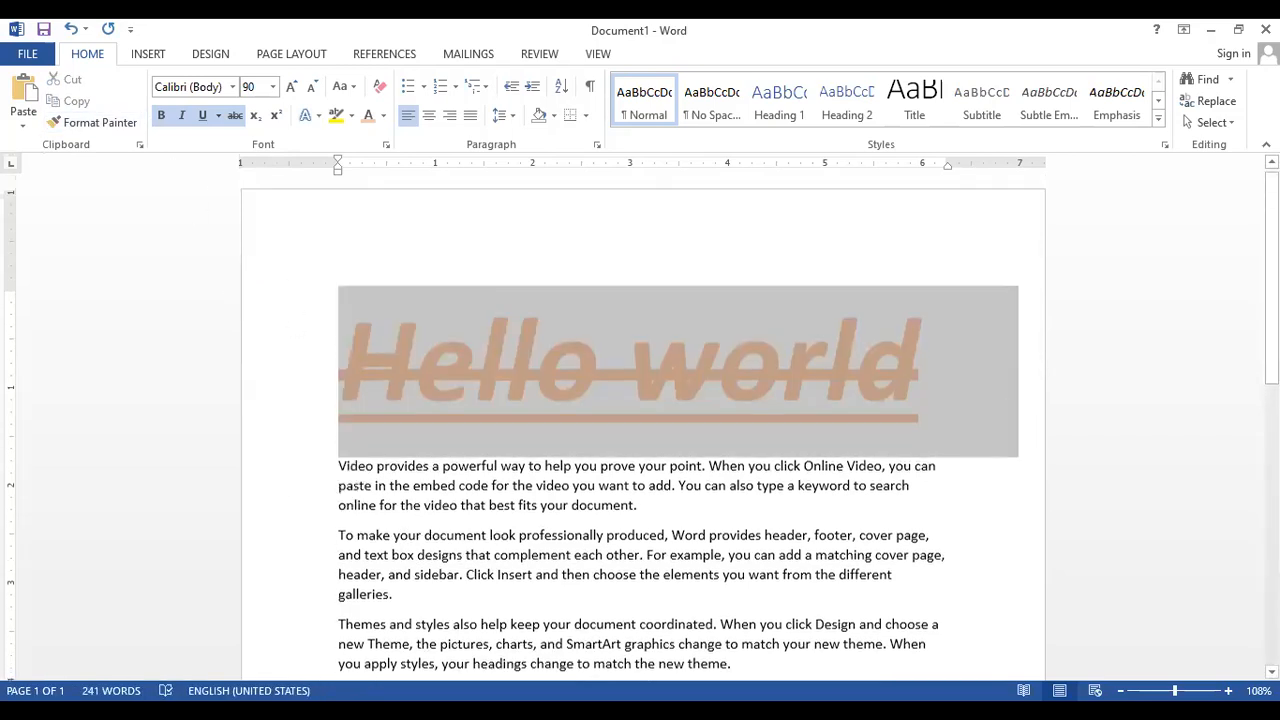
pyautogui.click(105, 125)
pyautogui.scroll(-4, 383, 541)
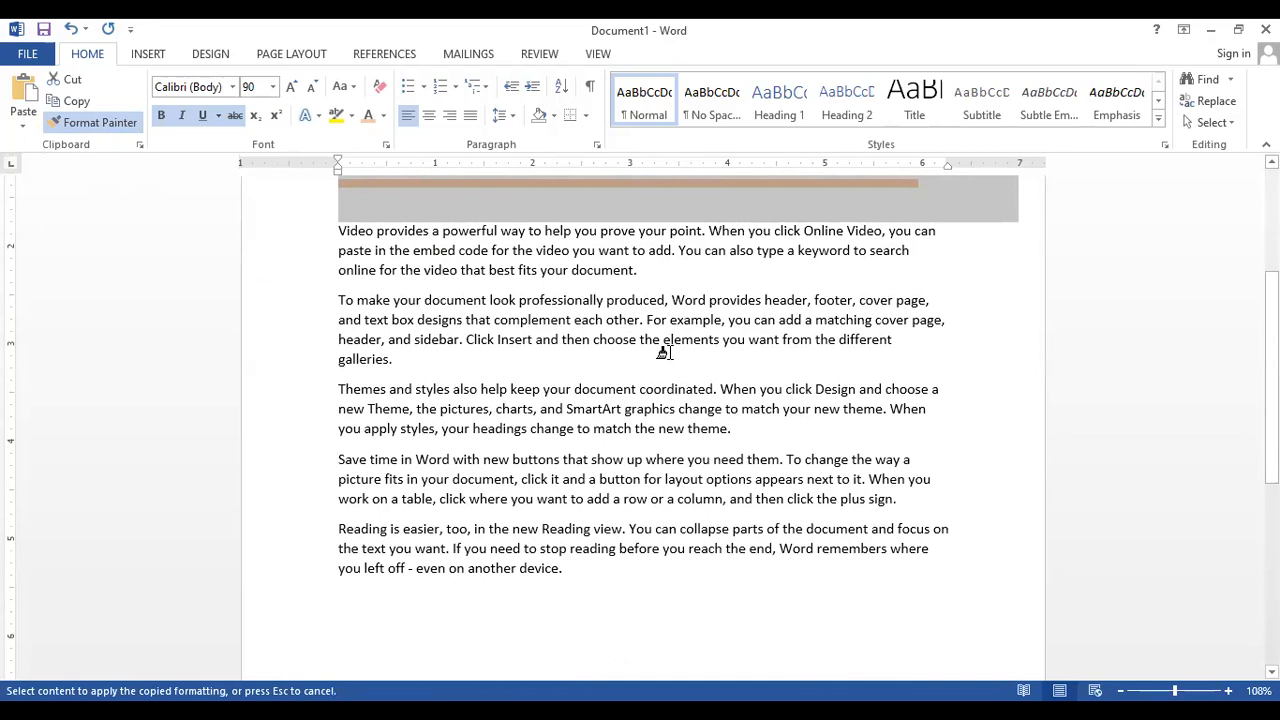
pyautogui.scroll(2, 662, 352)
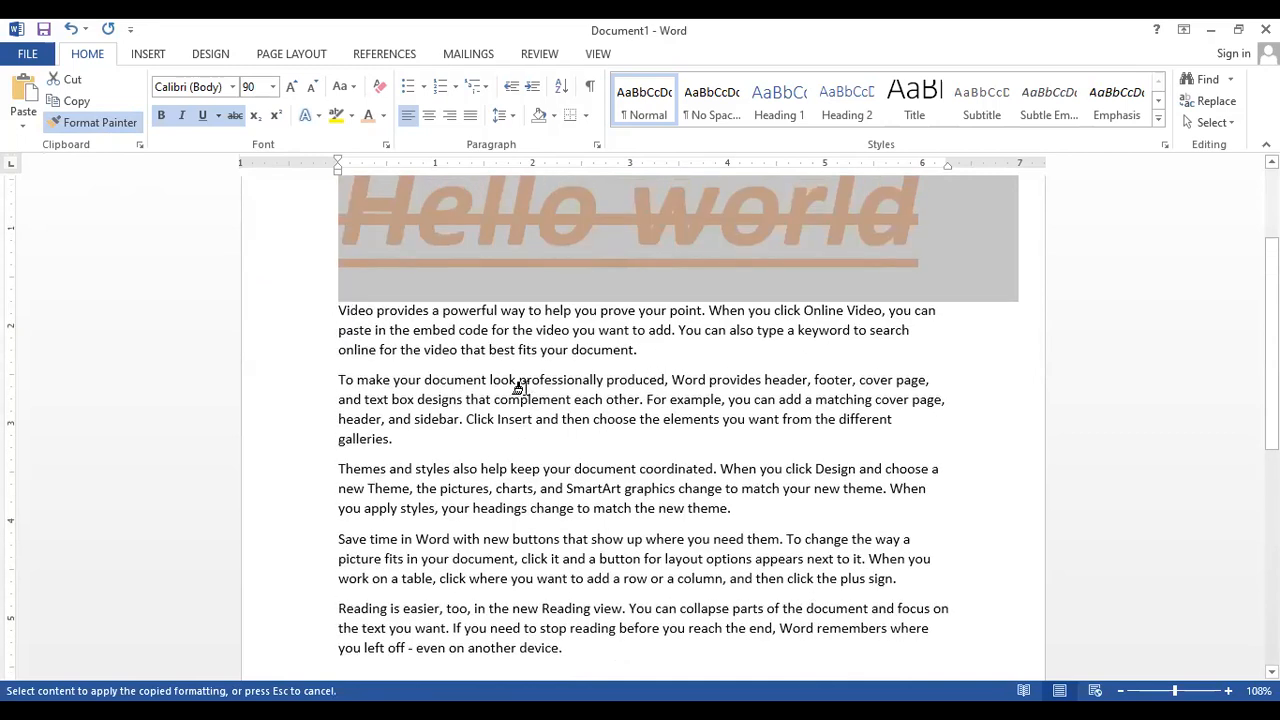
pyautogui.moveTo(517, 372); pyautogui.dragTo(597, 382)
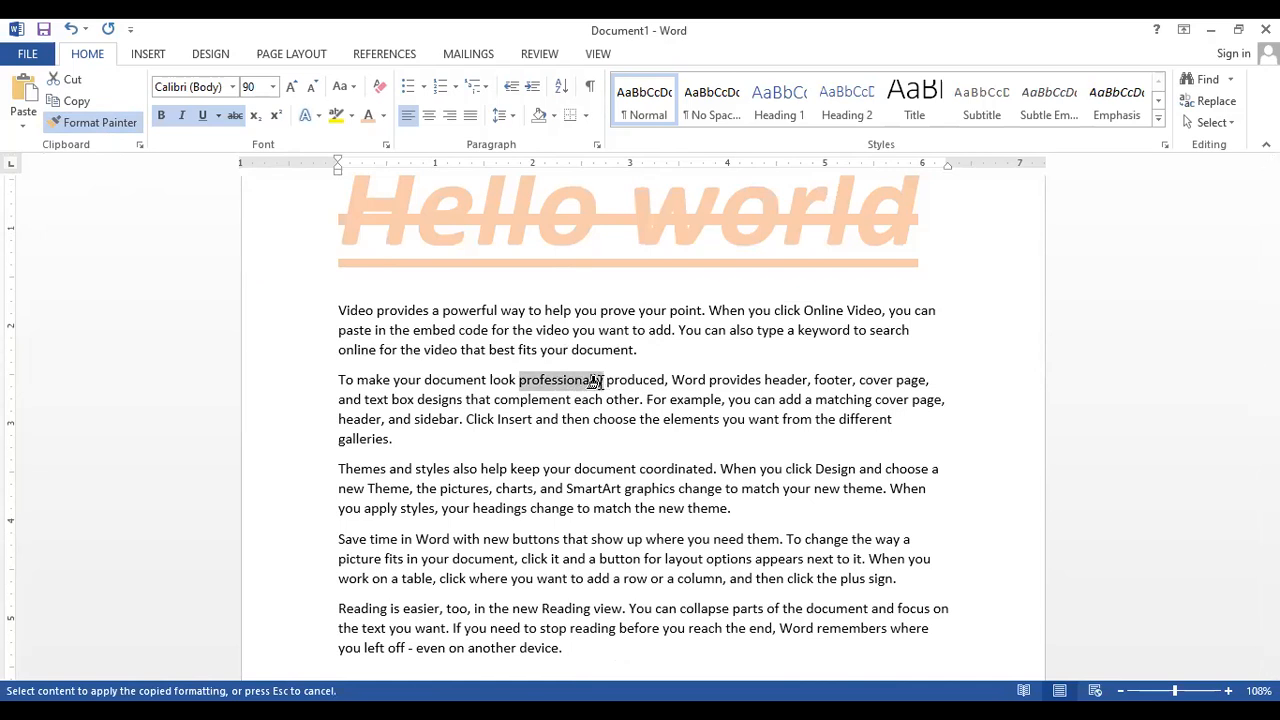
pyautogui.moveTo(594, 383); pyautogui.dragTo(597, 382)
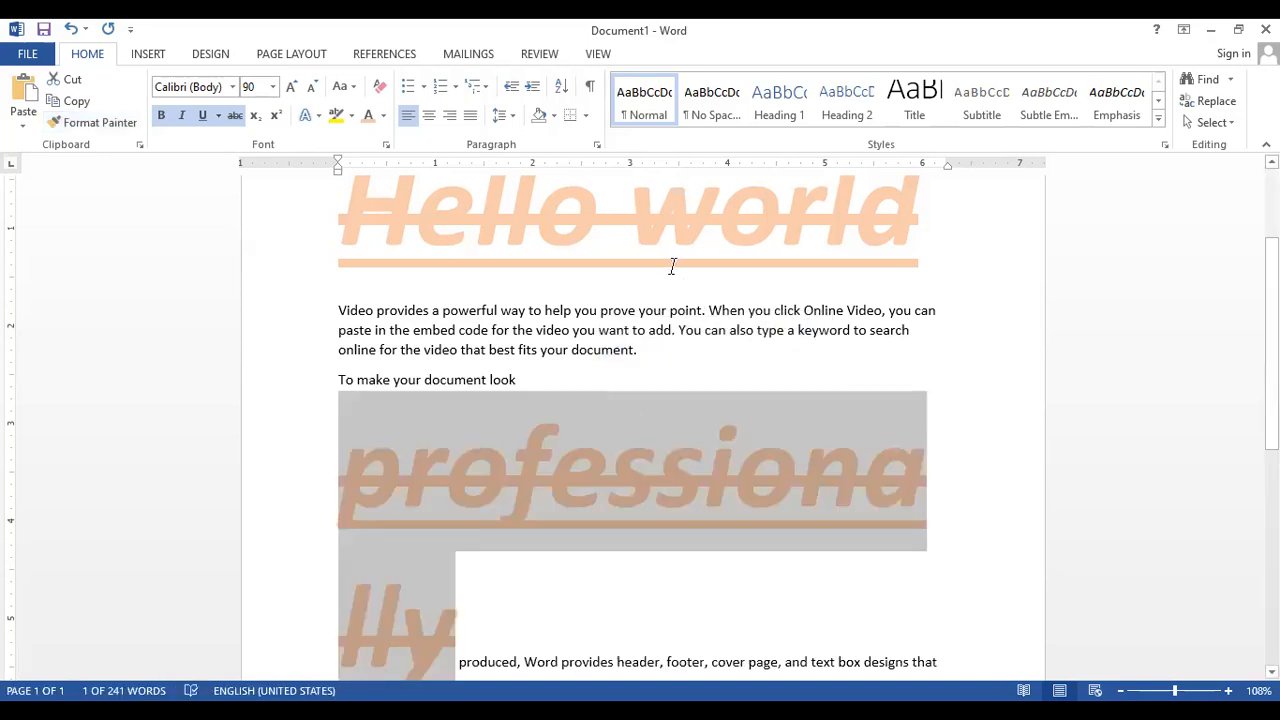
# - Copy the formatting of "professionally" with Format Painter onto the first sample paragraph's text from "code for the video" through its end
pyautogui.click(88, 127)
pyautogui.scroll(-1, 491, 350)
pyautogui.scroll(1, 494, 349)
pyautogui.moveTo(479, 337); pyautogui.dragTo(641, 351)
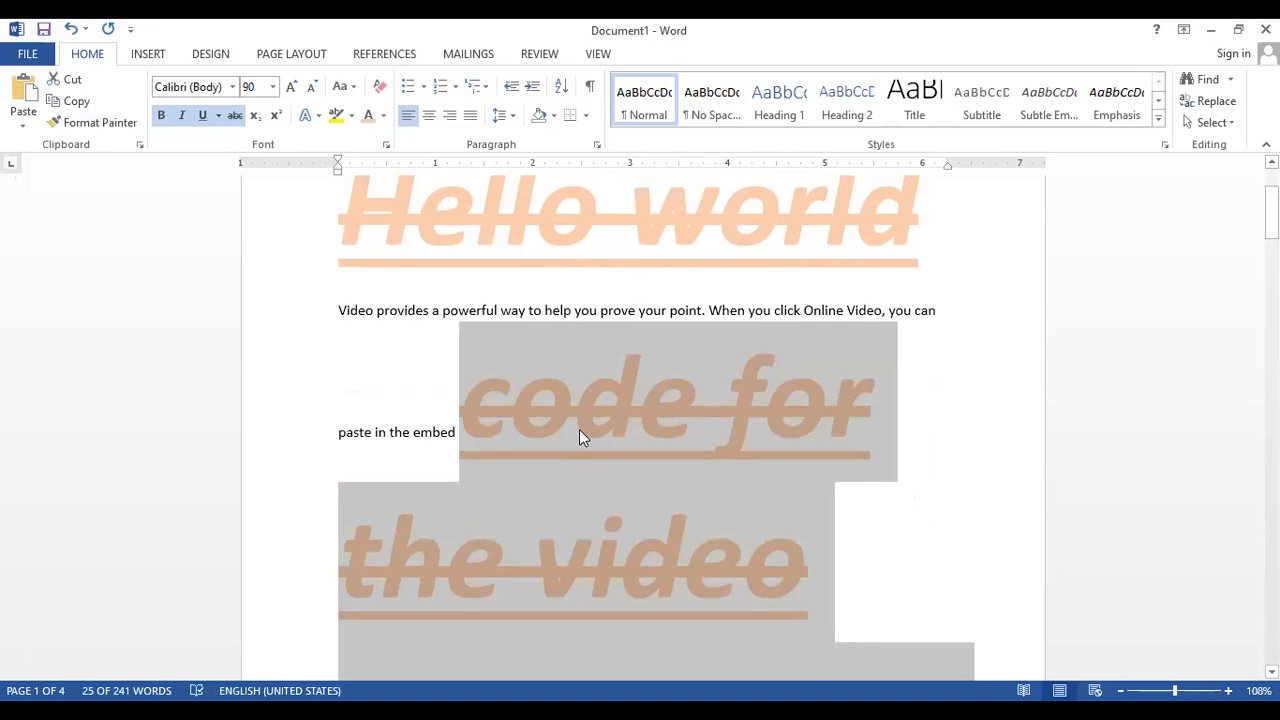
pyautogui.scroll(-1, 579, 429)
pyautogui.scroll(2, 579, 429)
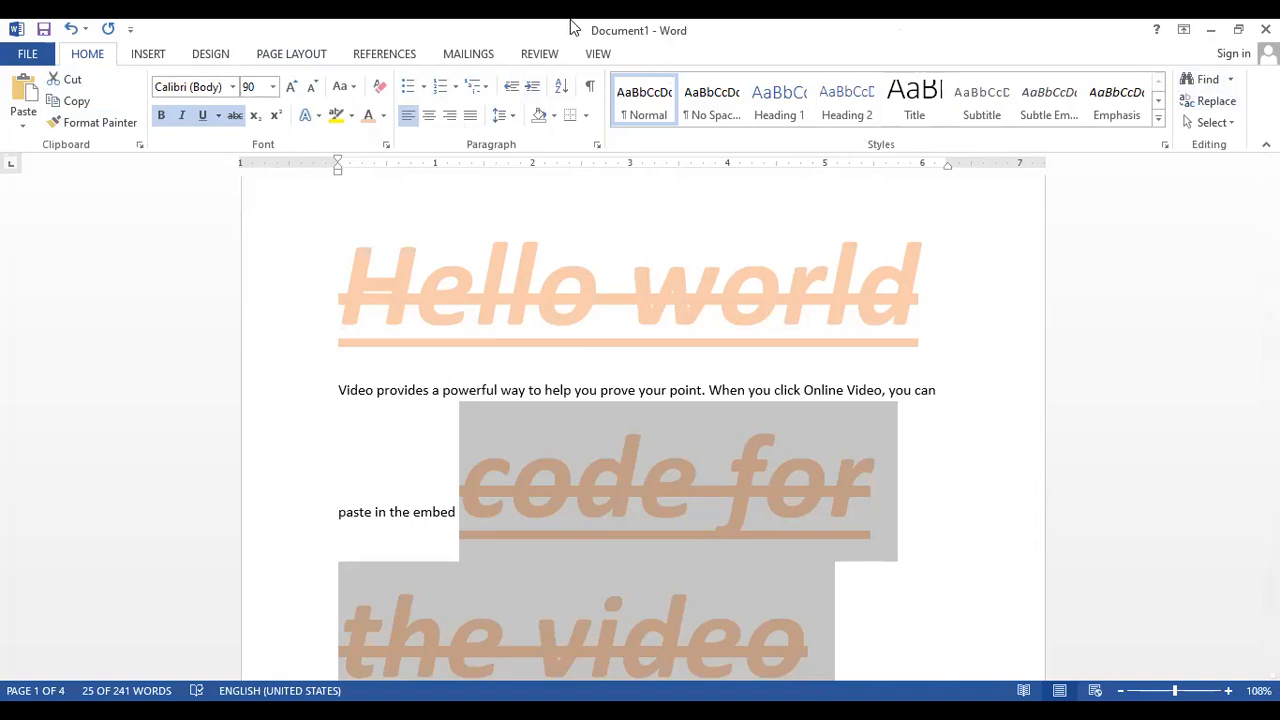
pyautogui.scroll(-2, 671, 440)
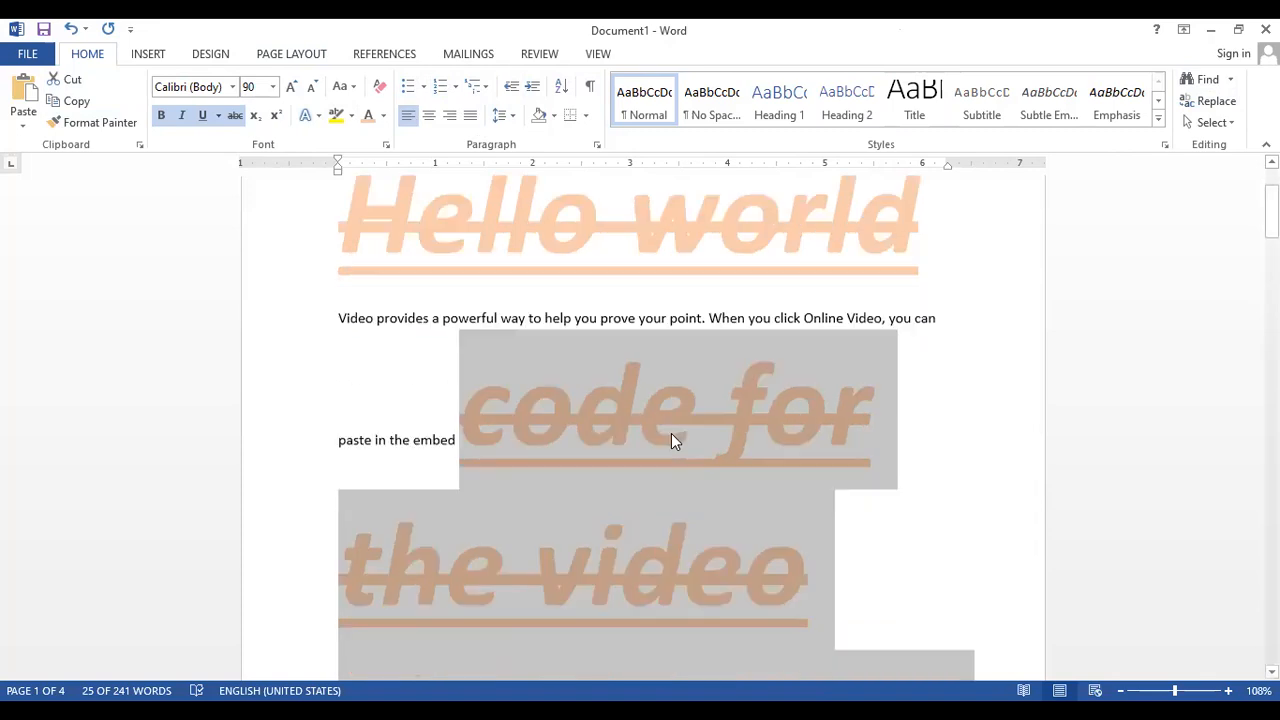
pyautogui.scroll(3, 680, 432)
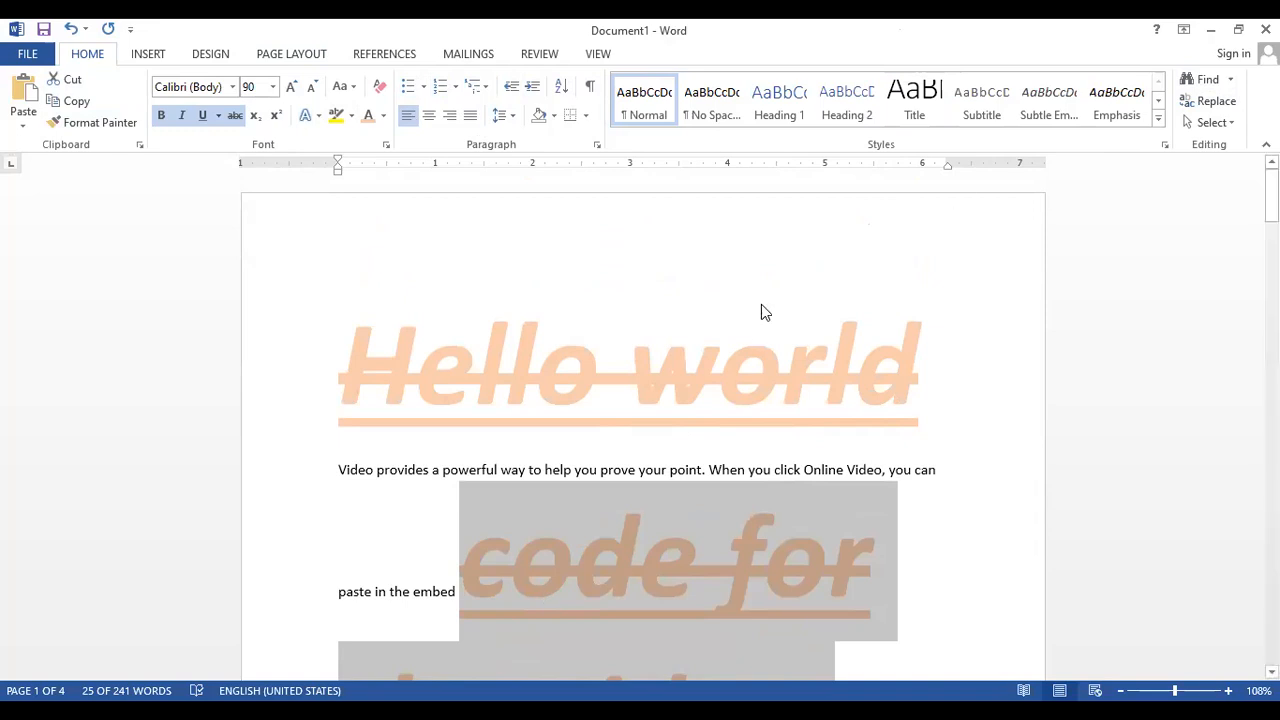
pyautogui.scroll(-3, 758, 328)
# - Delete the whole document content and generate fresh sample paragraphs with =rand()
pyautogui.hotkey('ctrl', 'a')
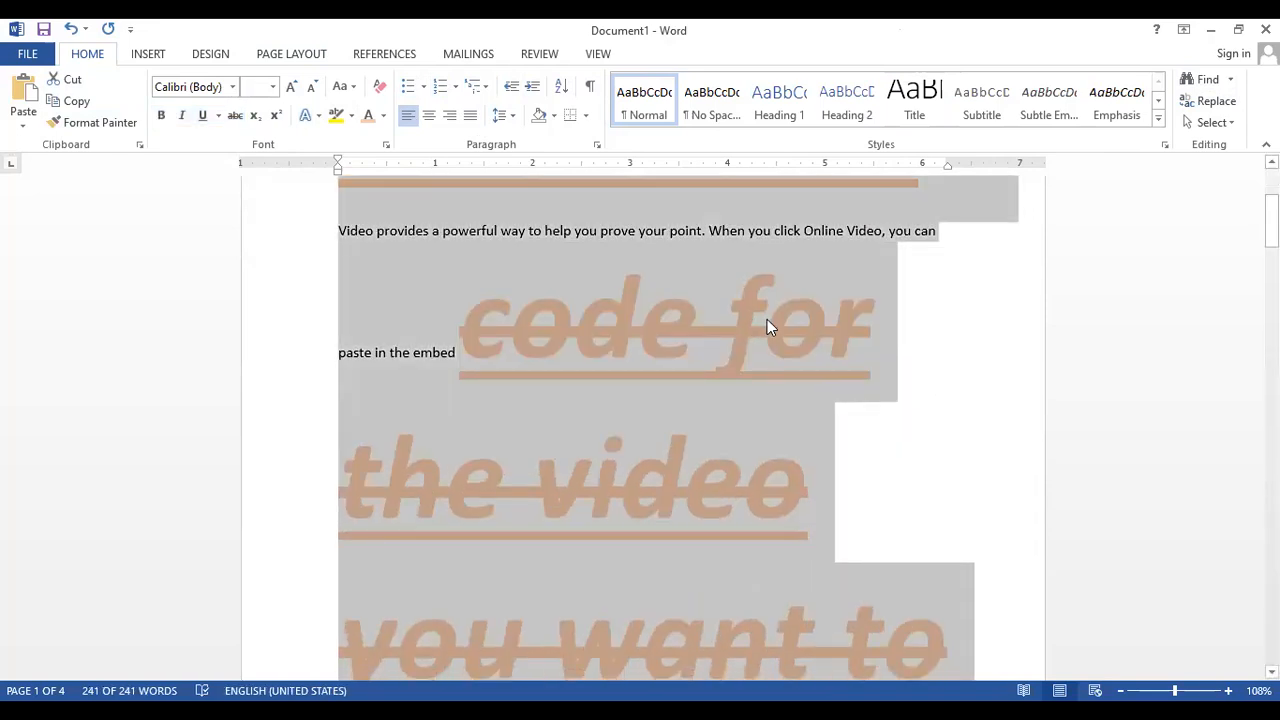
pyautogui.press('Delete')
pyautogui.write('=rand')
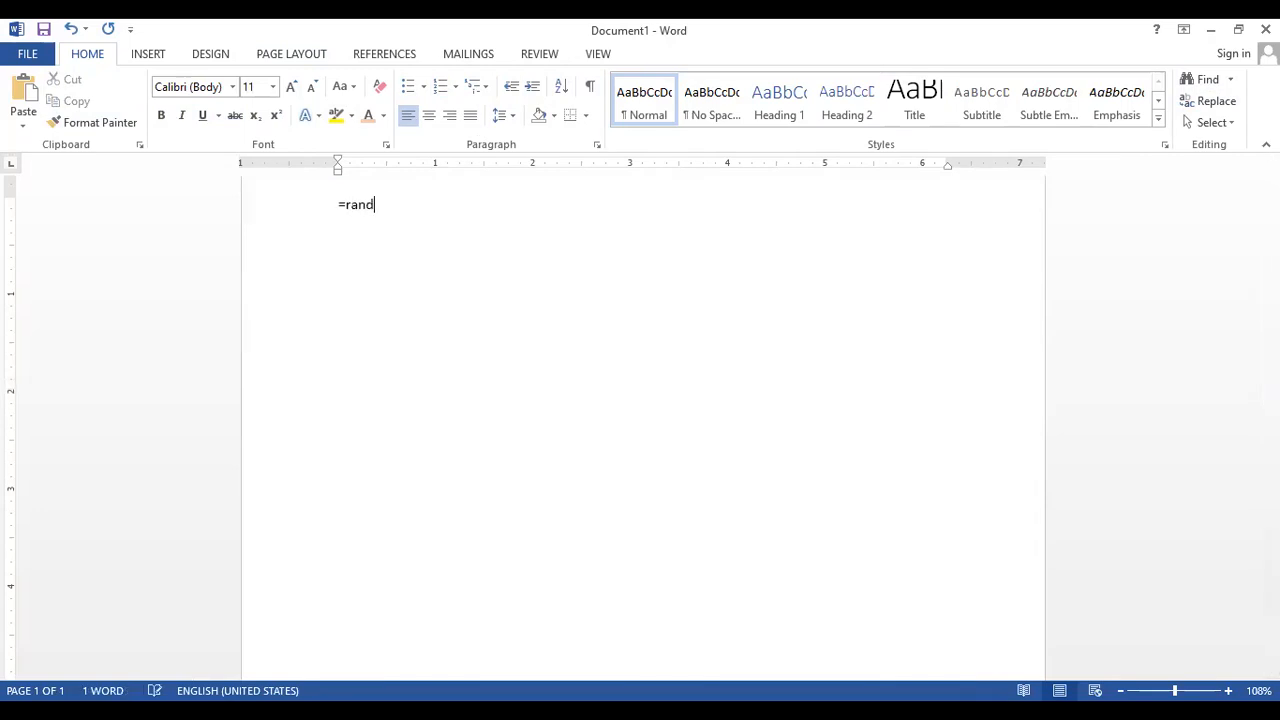
pyautogui.write('()')
pyautogui.press('Return')
pyautogui.scroll(3, 665, 557)
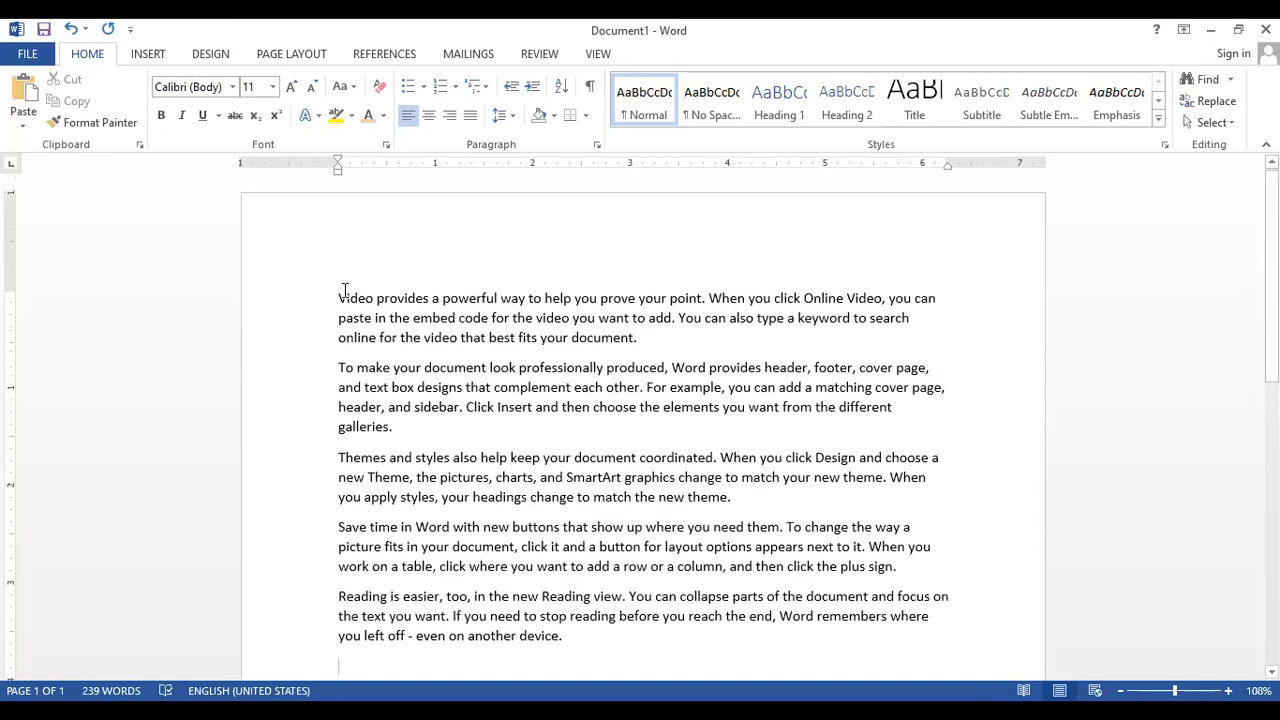
# - Apply the Heading 1 style to the first line of the first paragraph, from "Video provides" through "you can"
pyautogui.moveTo(340, 292); pyautogui.dragTo(946, 298)
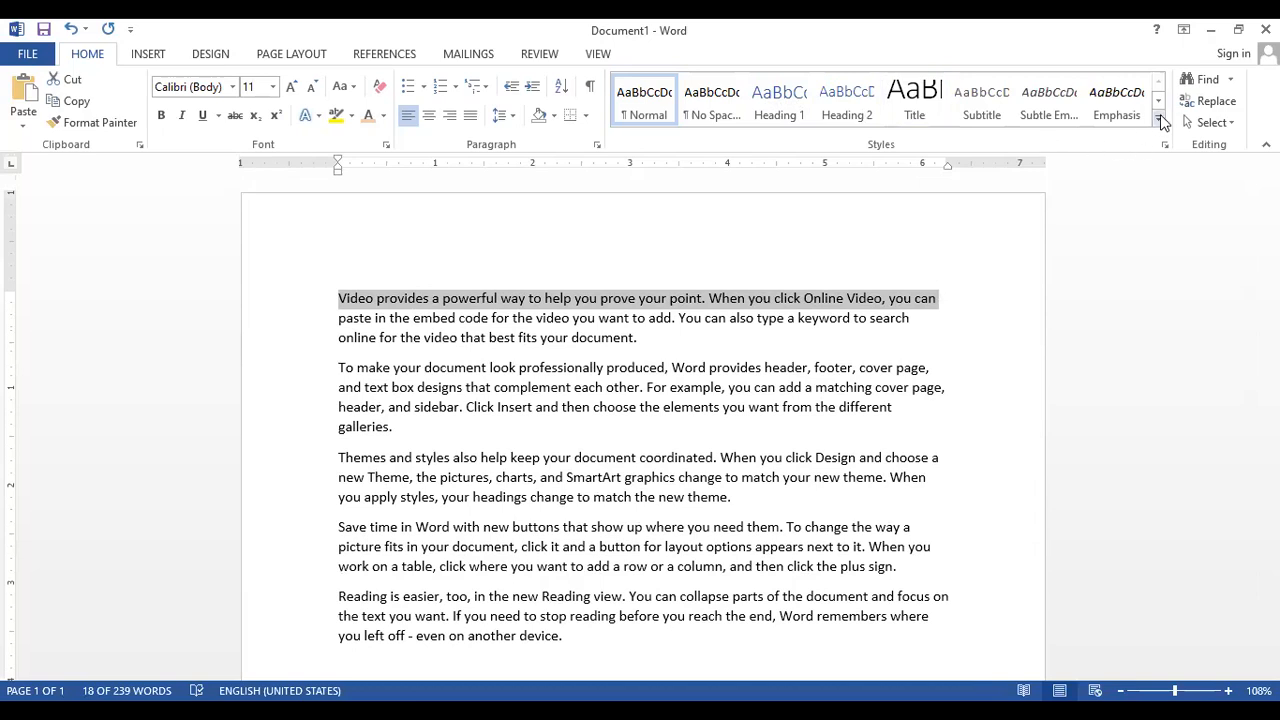
pyautogui.click(1160, 118)
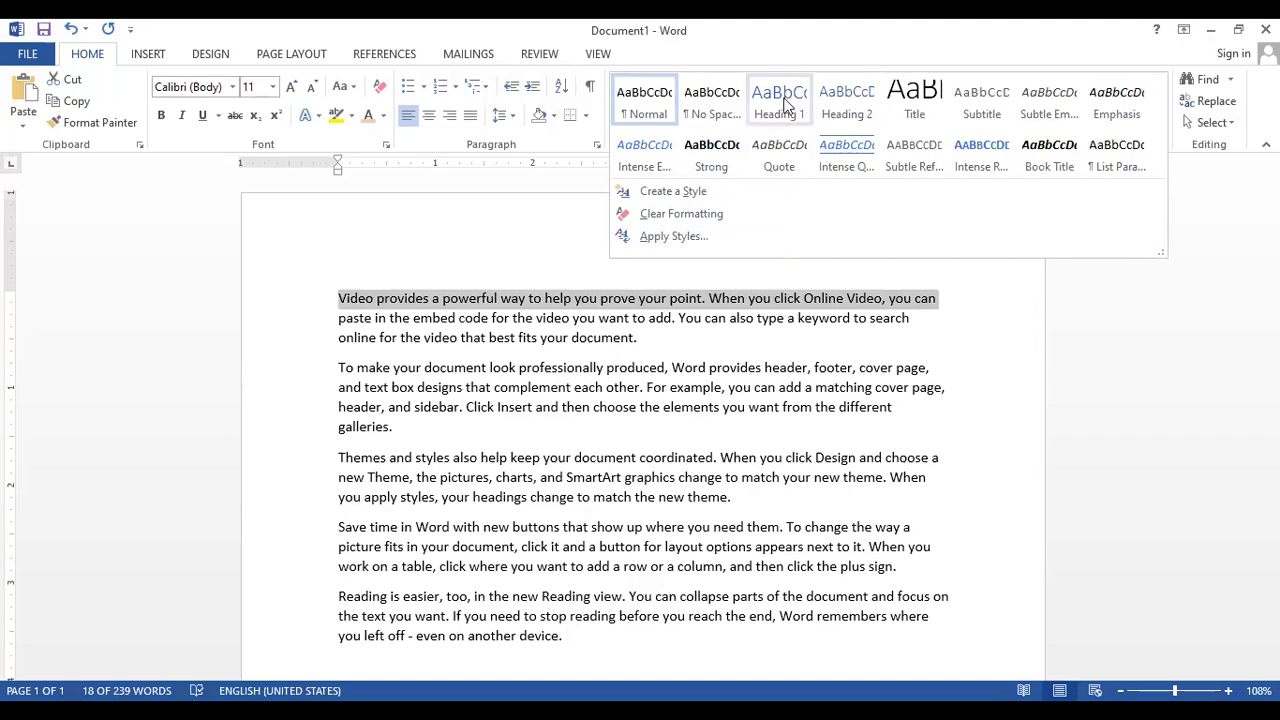
pyautogui.click(786, 104)
pyautogui.click(1006, 474)
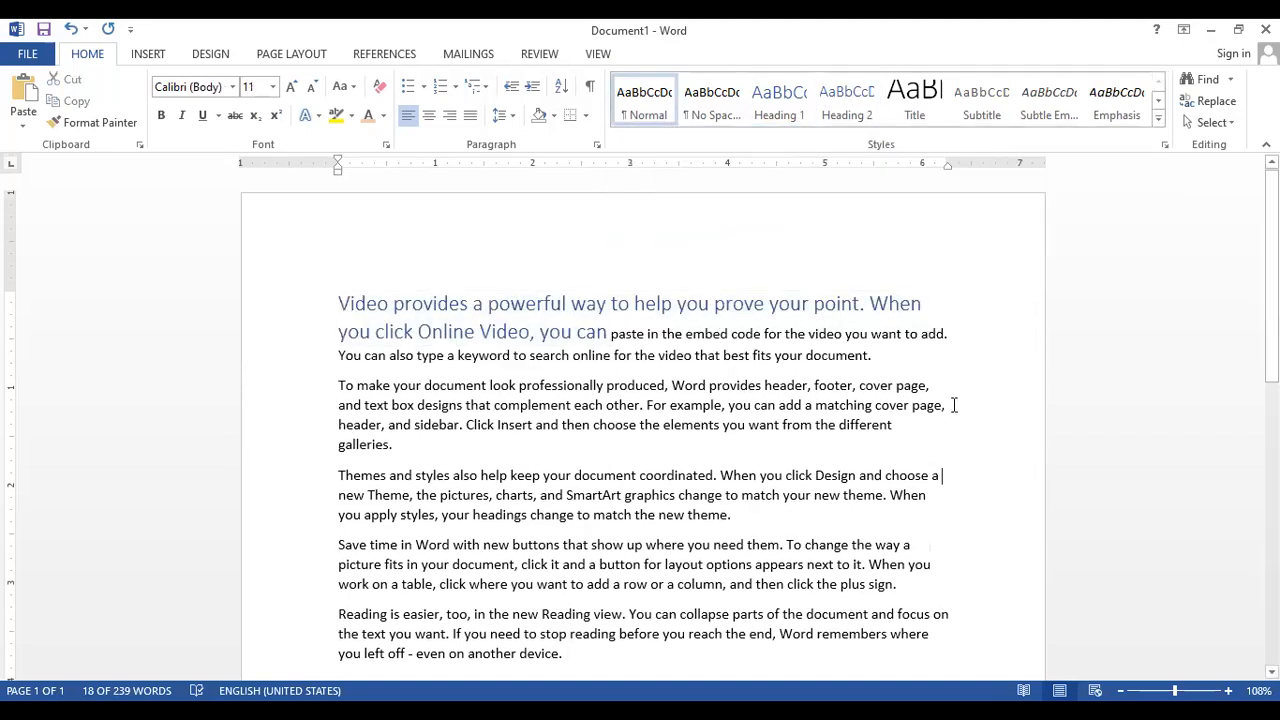
pyautogui.click(951, 296)
pyautogui.press('Return')
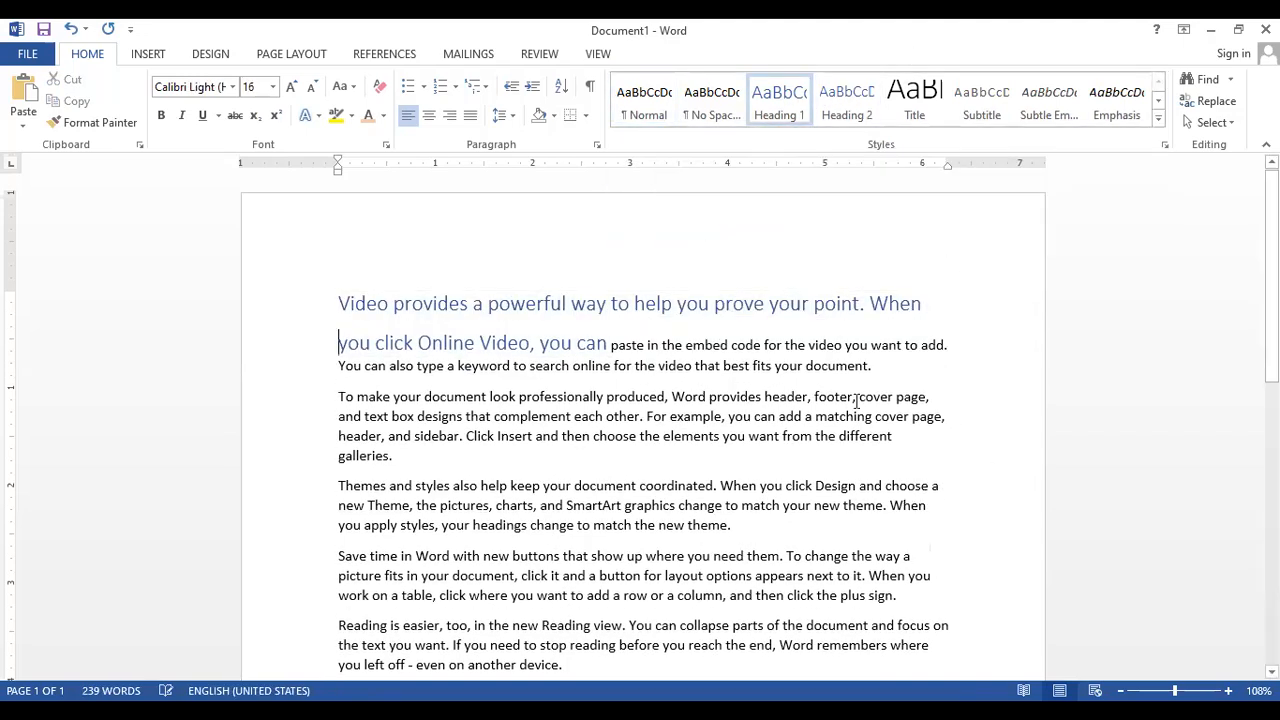
pyautogui.press('BackSpace')
# - Break the paragraph after "you can" so the heading stands alone, and number the heading "1.0"
pyautogui.click(612, 332)
pyautogui.press('Return')
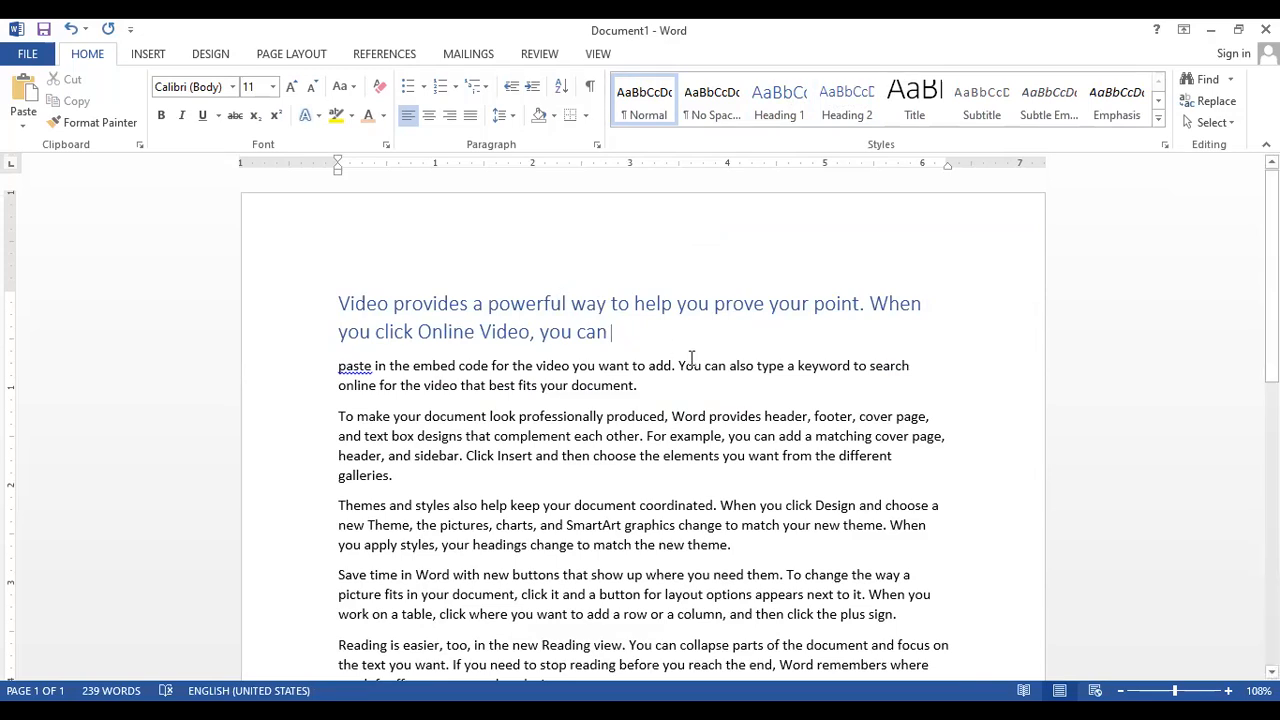
pyautogui.click(338, 303)
pyautogui.write('1.0')
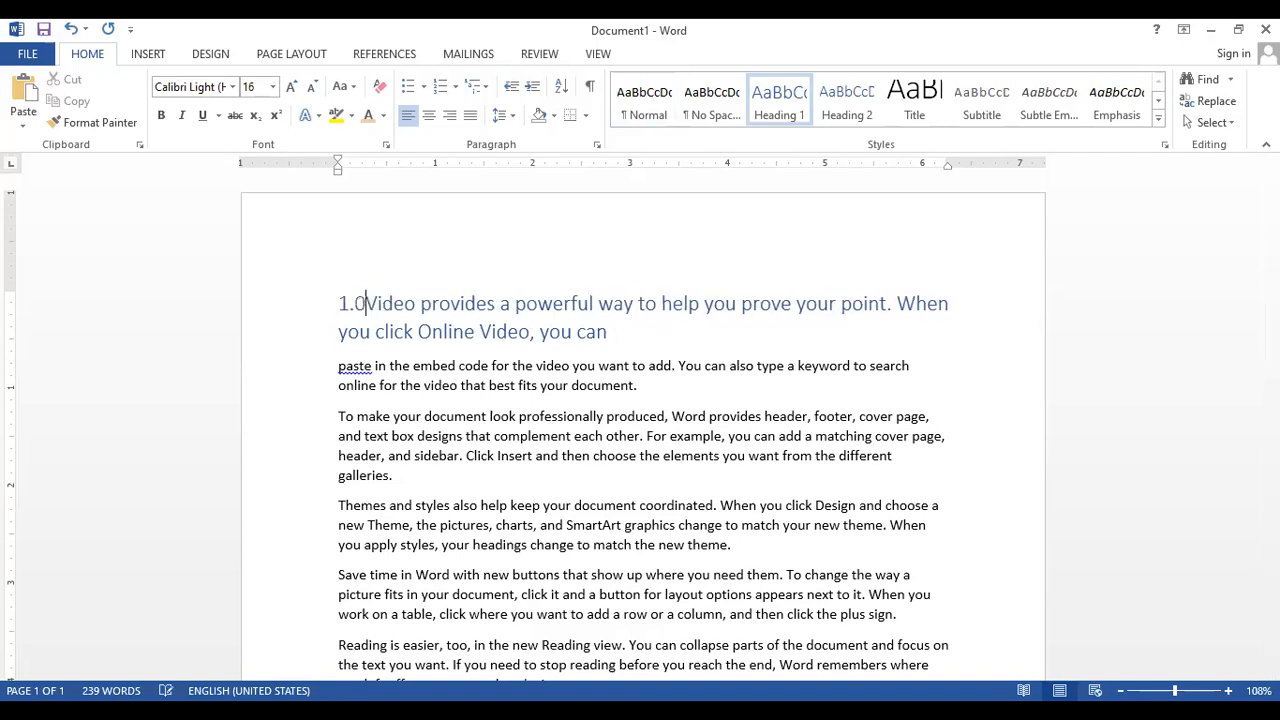
# - Apply the Heading 2 style to the line "online for the video that best fits your document."
pyautogui.scroll(-4, 667, 445)
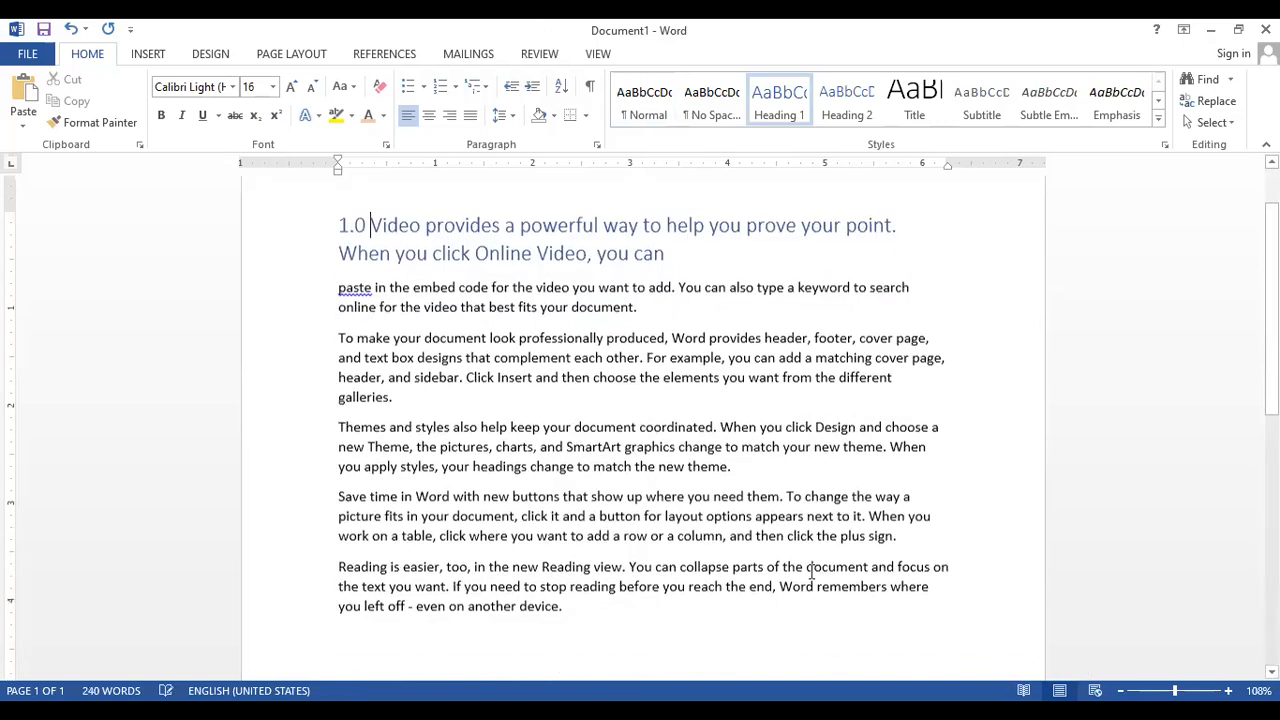
pyautogui.scroll(4, 667, 445)
pyautogui.scroll(1, 667, 445)
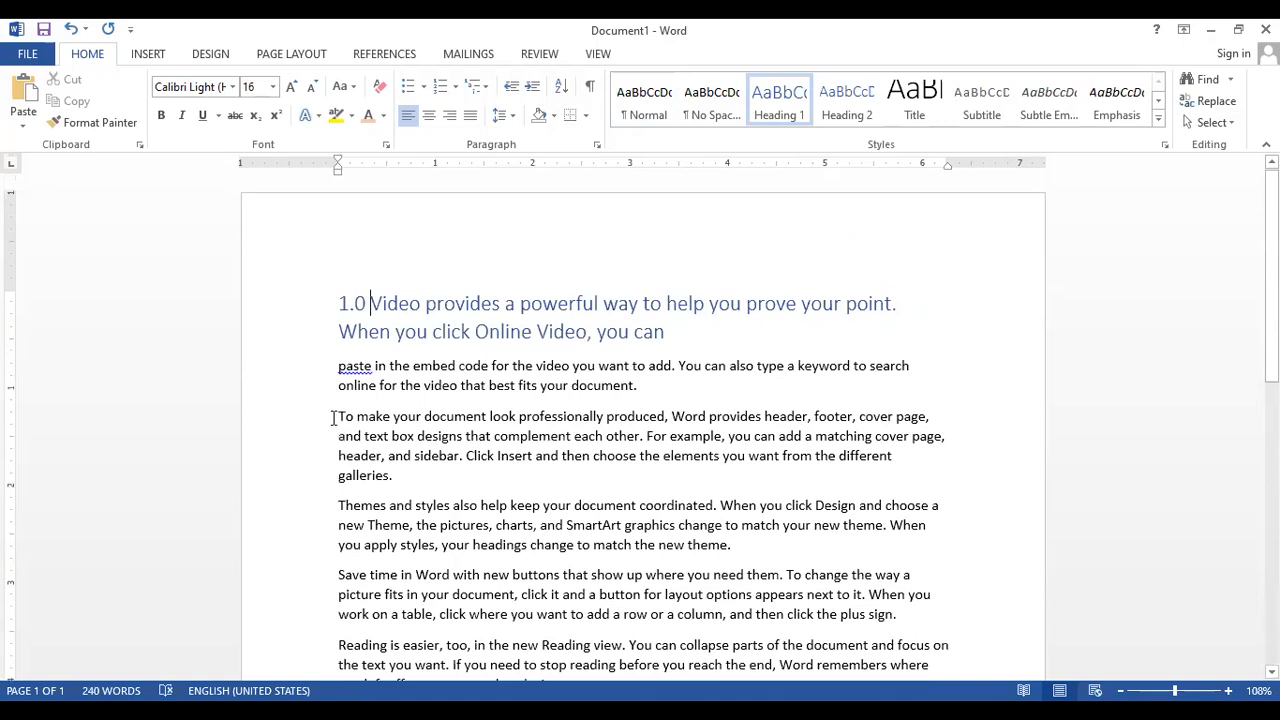
pyautogui.moveTo(740, 407); pyautogui.dragTo(317, 397)
pyautogui.click(630, 389)
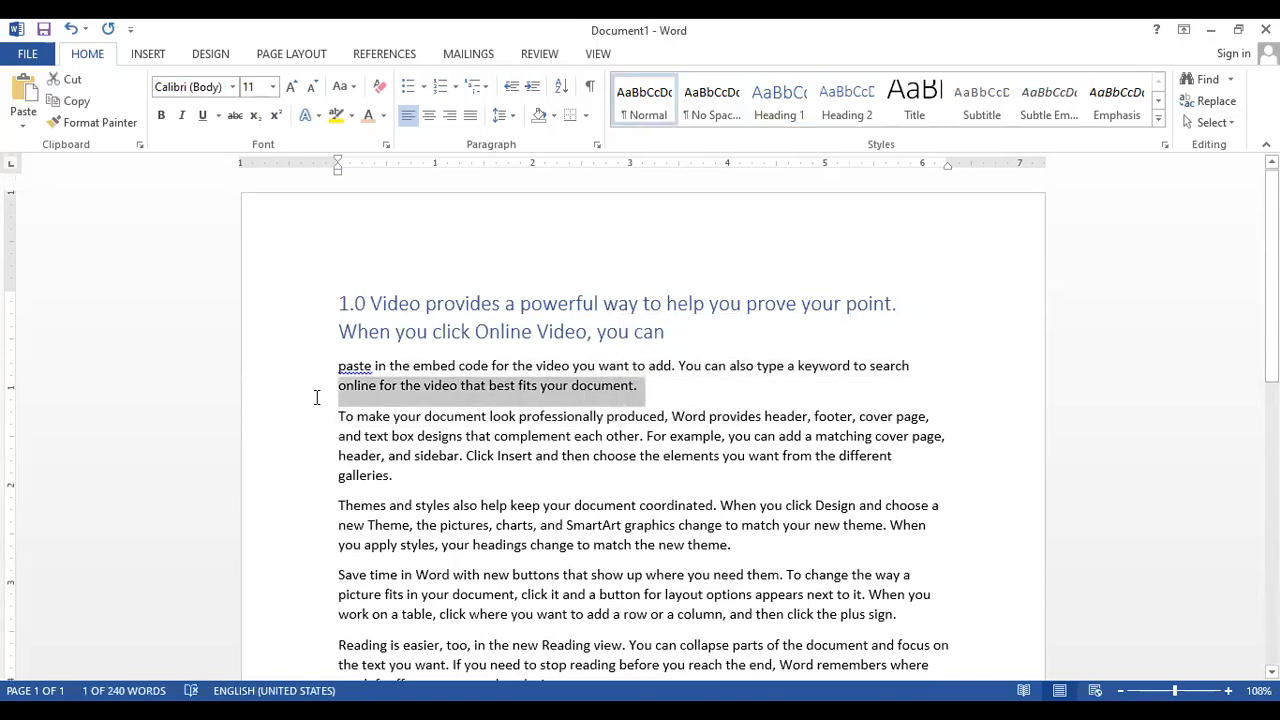
pyautogui.click(855, 100)
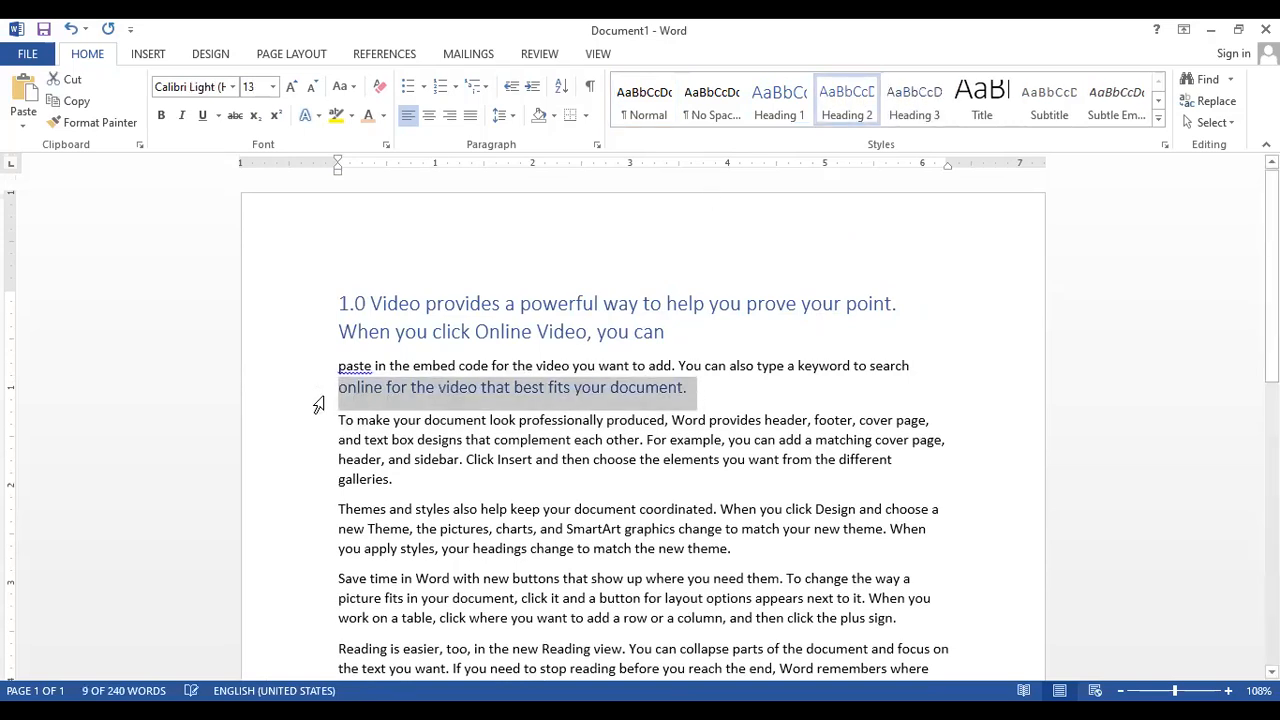
# - Number the "online for the video" subheading "1.0.1" and move it into its own paragraph after "keyword to search"
pyautogui.click(349, 388)
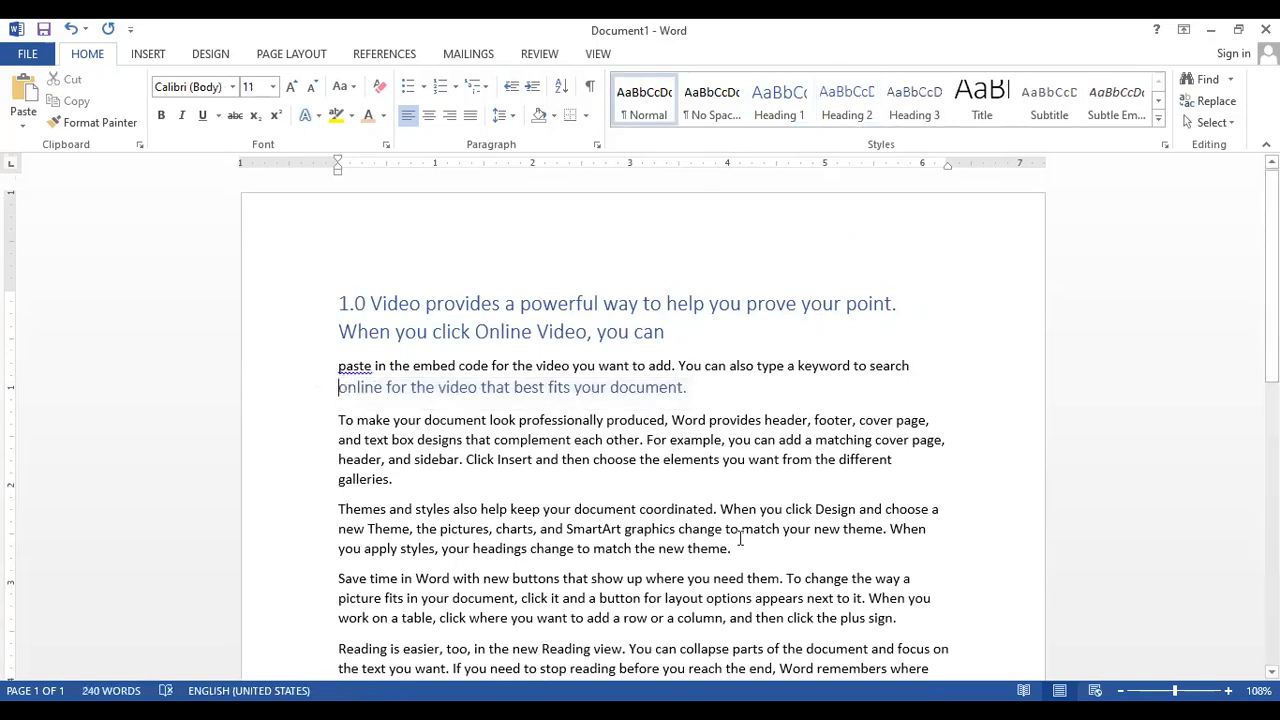
pyautogui.write('1.')
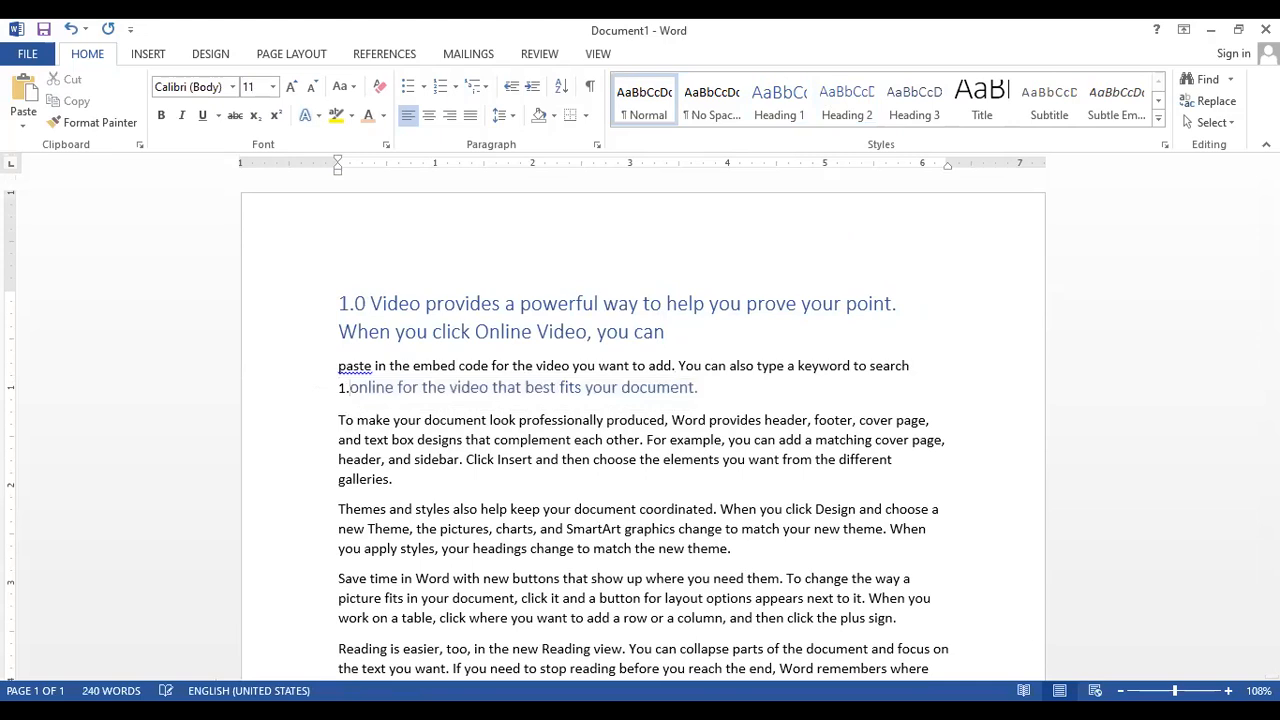
pyautogui.write('0.1')
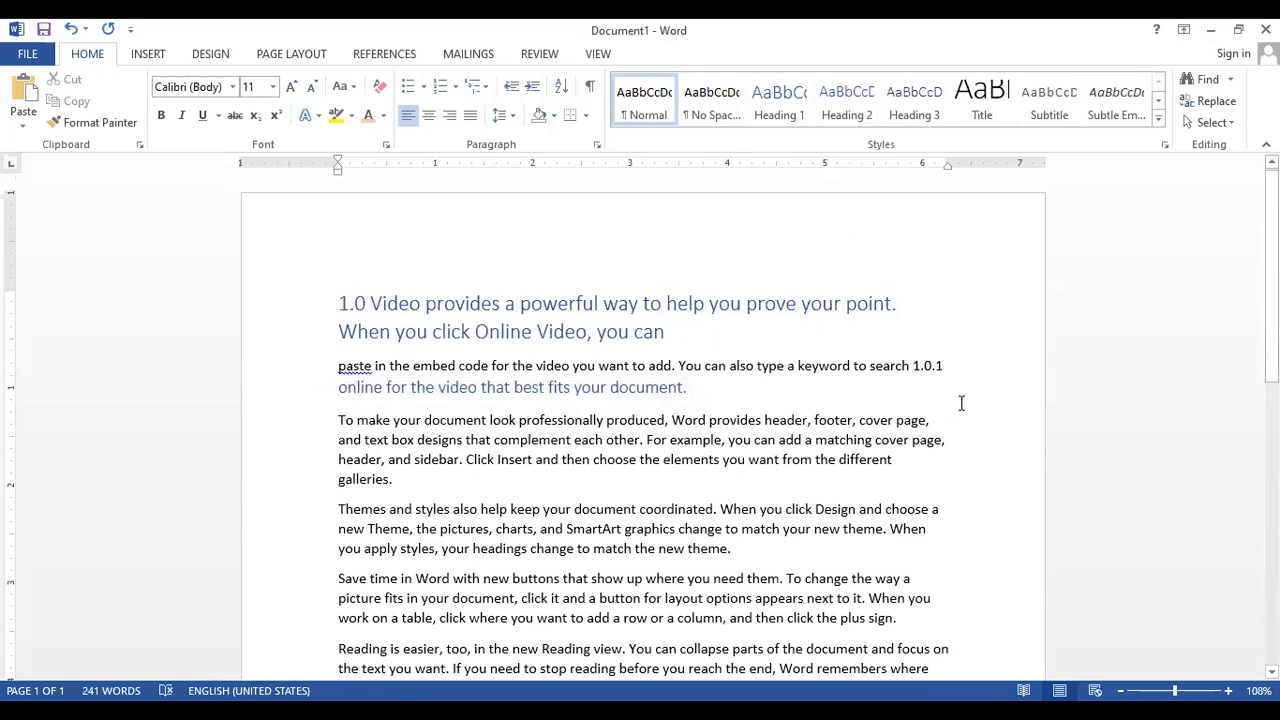
pyautogui.click(922, 349)
pyautogui.click(912, 366)
pyautogui.press('Return')
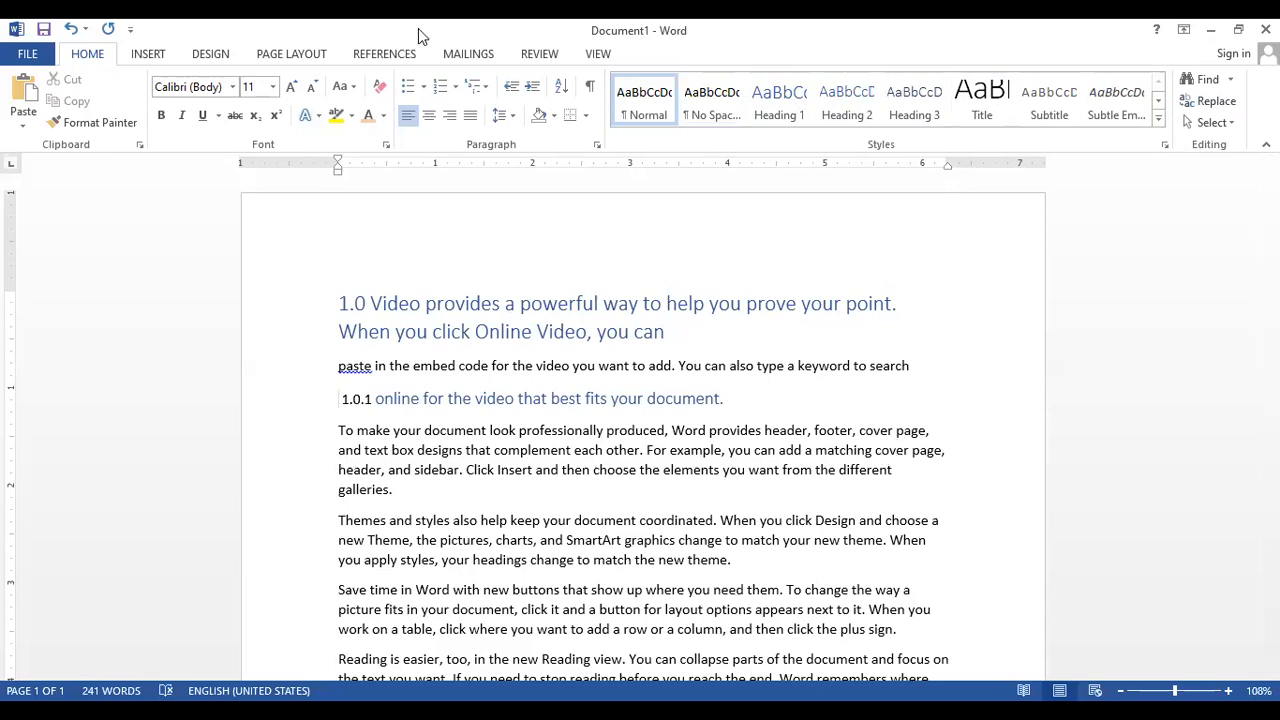
# - Look through the document and examine the built-in cover page designs down to Whisp
pyautogui.click(148, 53)
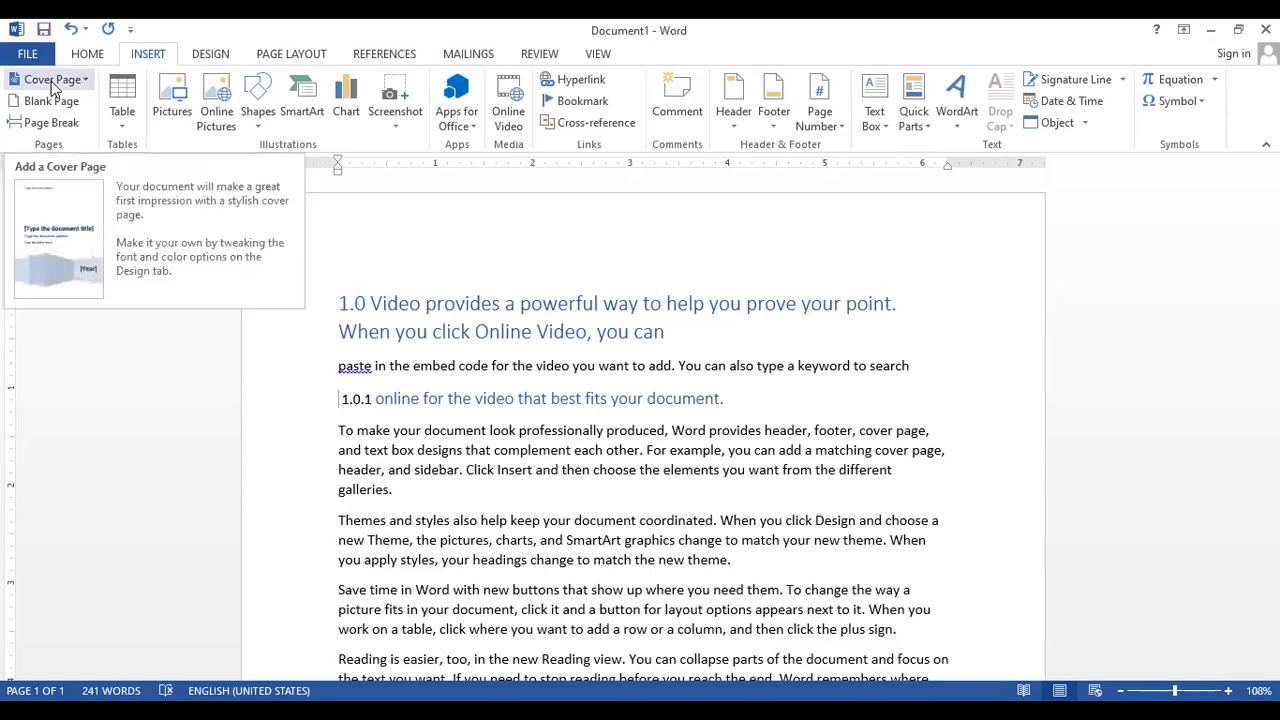
pyautogui.scroll(-8, 1205, 515)
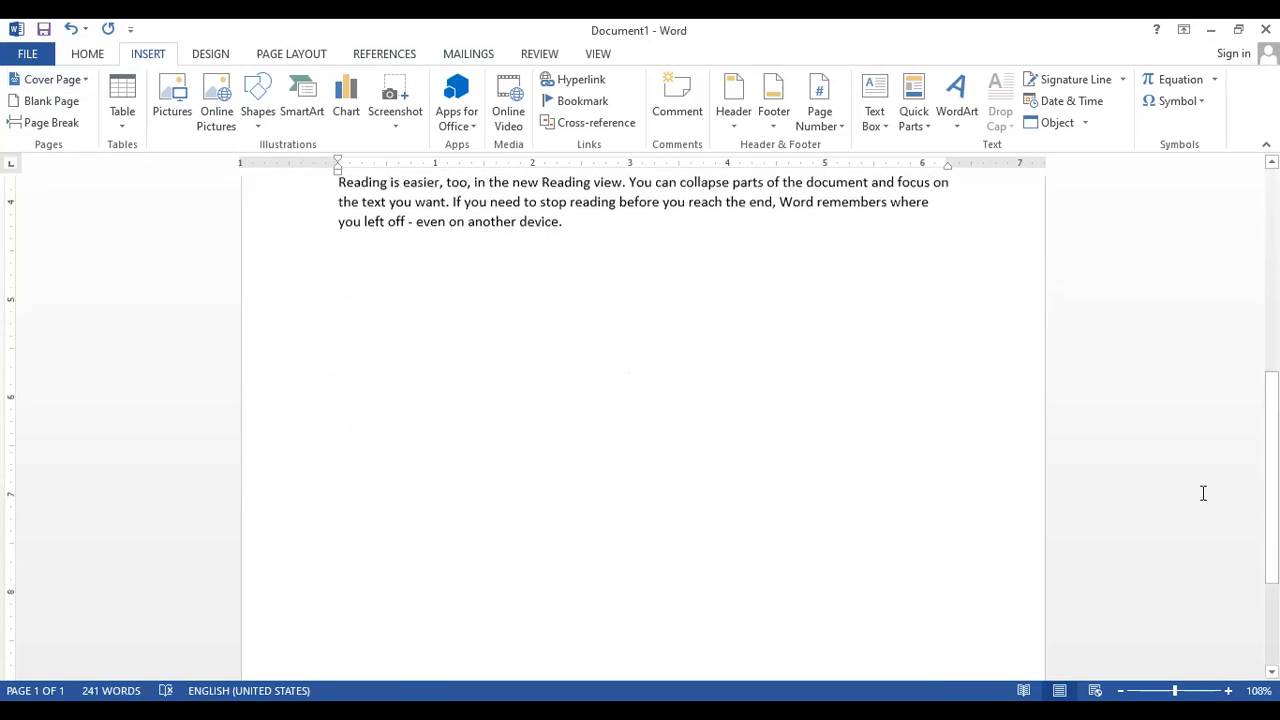
pyautogui.scroll(-3, 1223, 446)
pyautogui.scroll(10, 1223, 446)
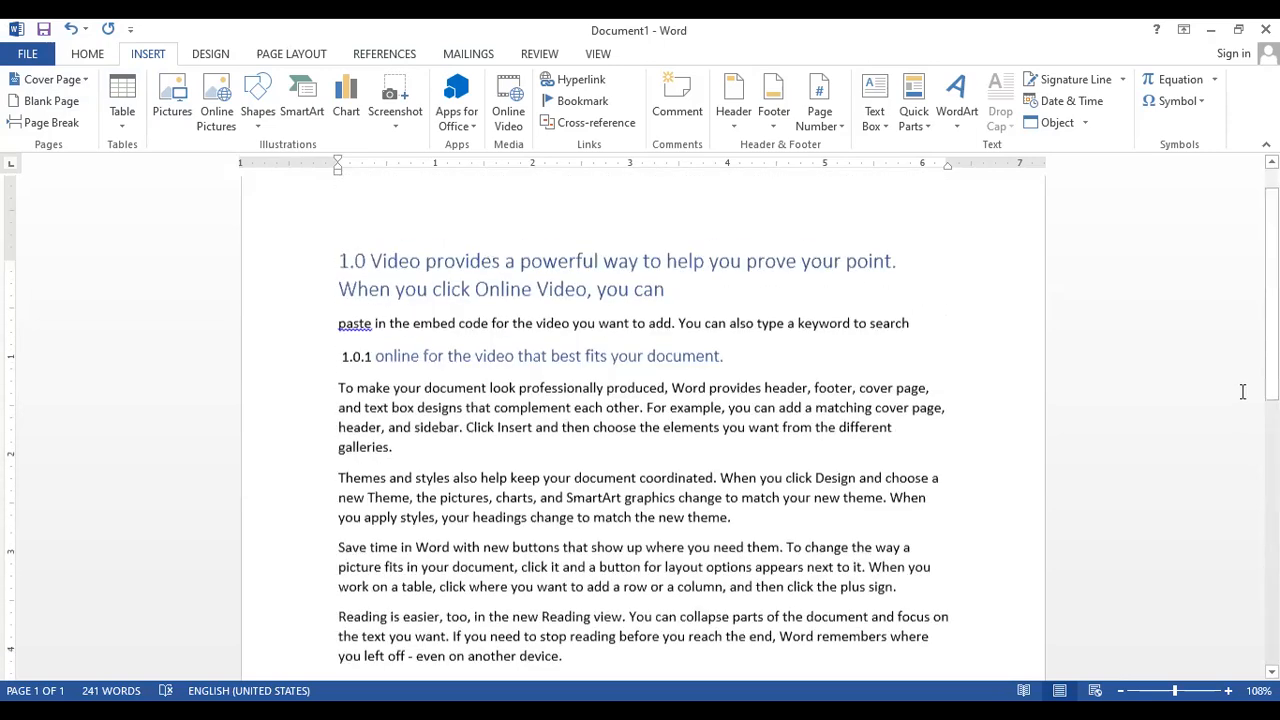
pyautogui.scroll(1, 1243, 391)
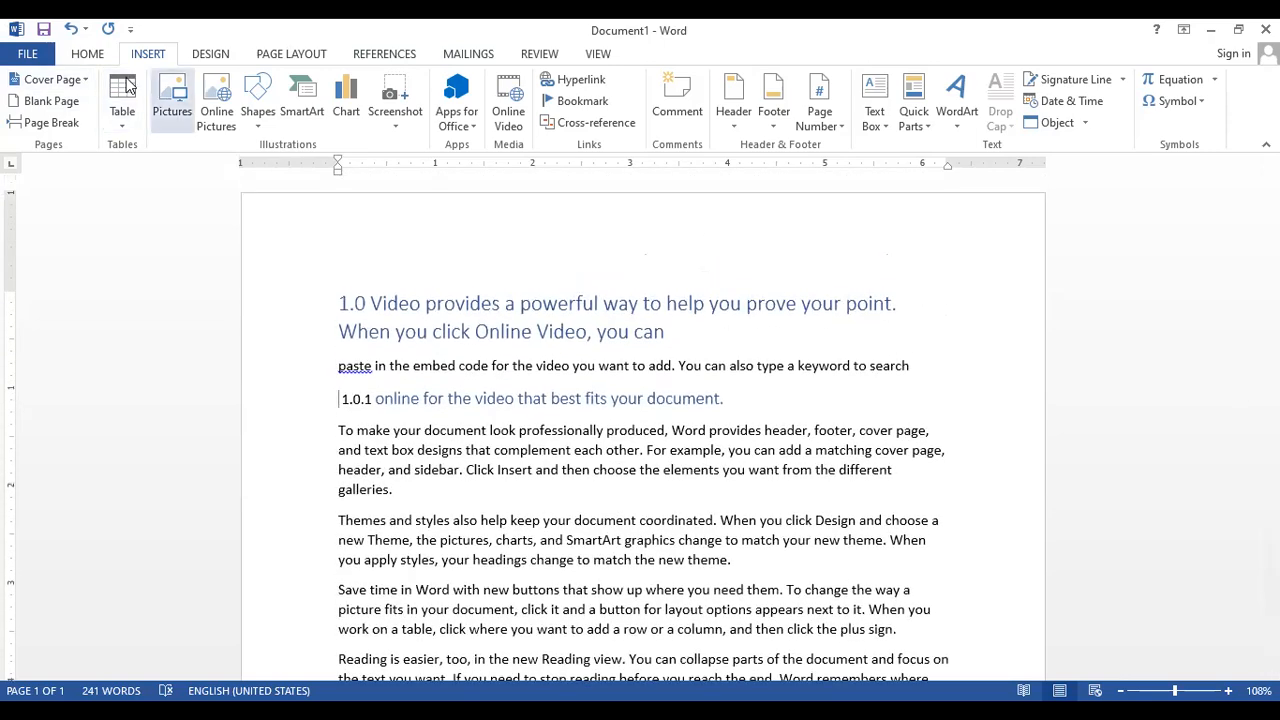
pyautogui.click(58, 80)
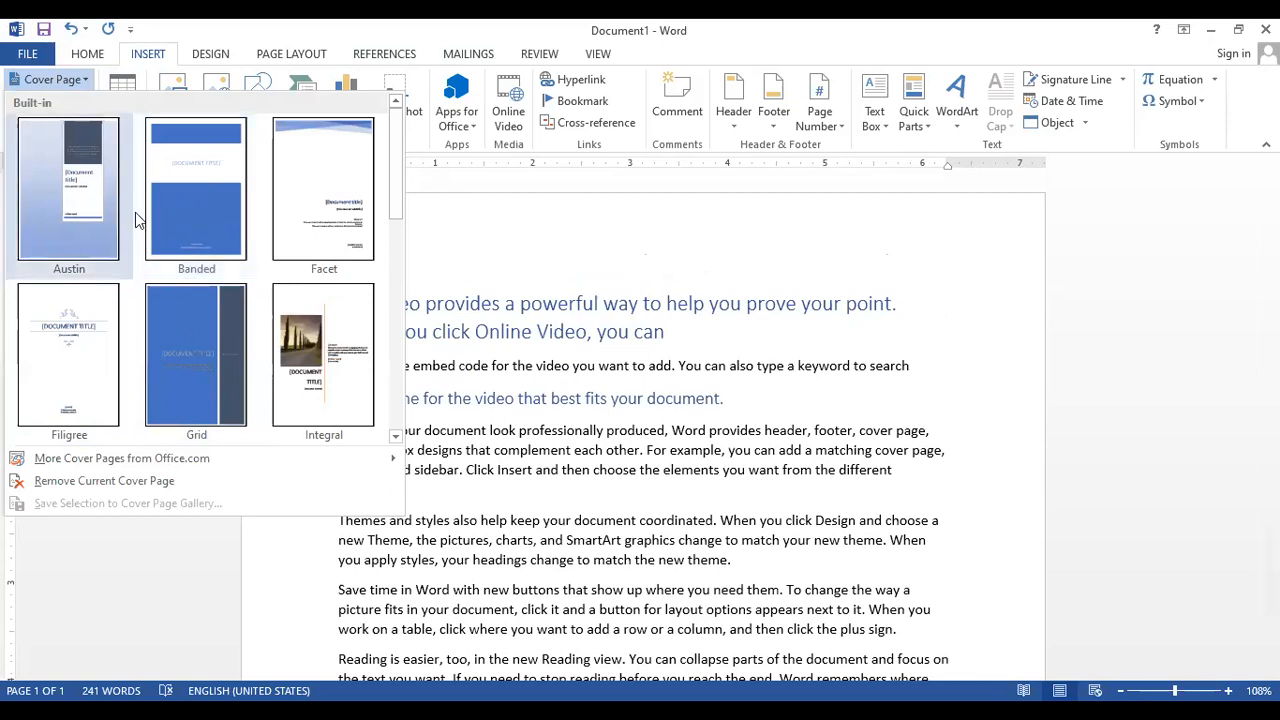
pyautogui.scroll(-5, 138, 220)
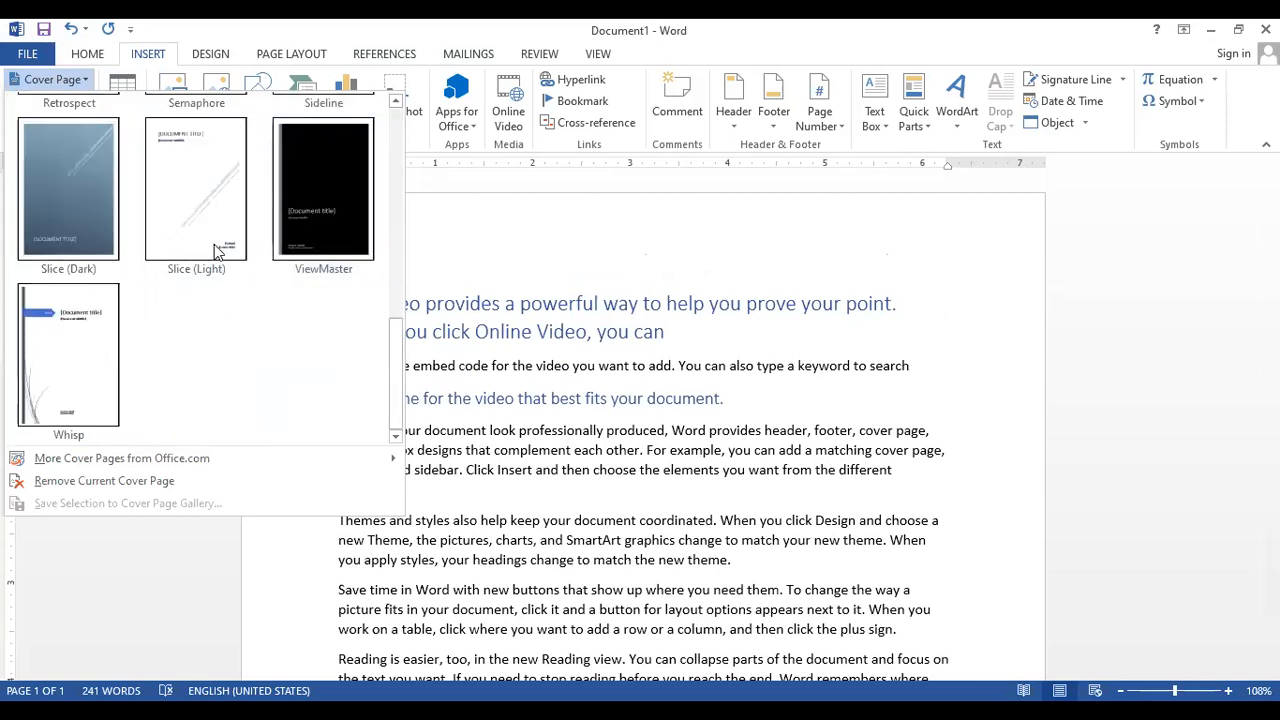
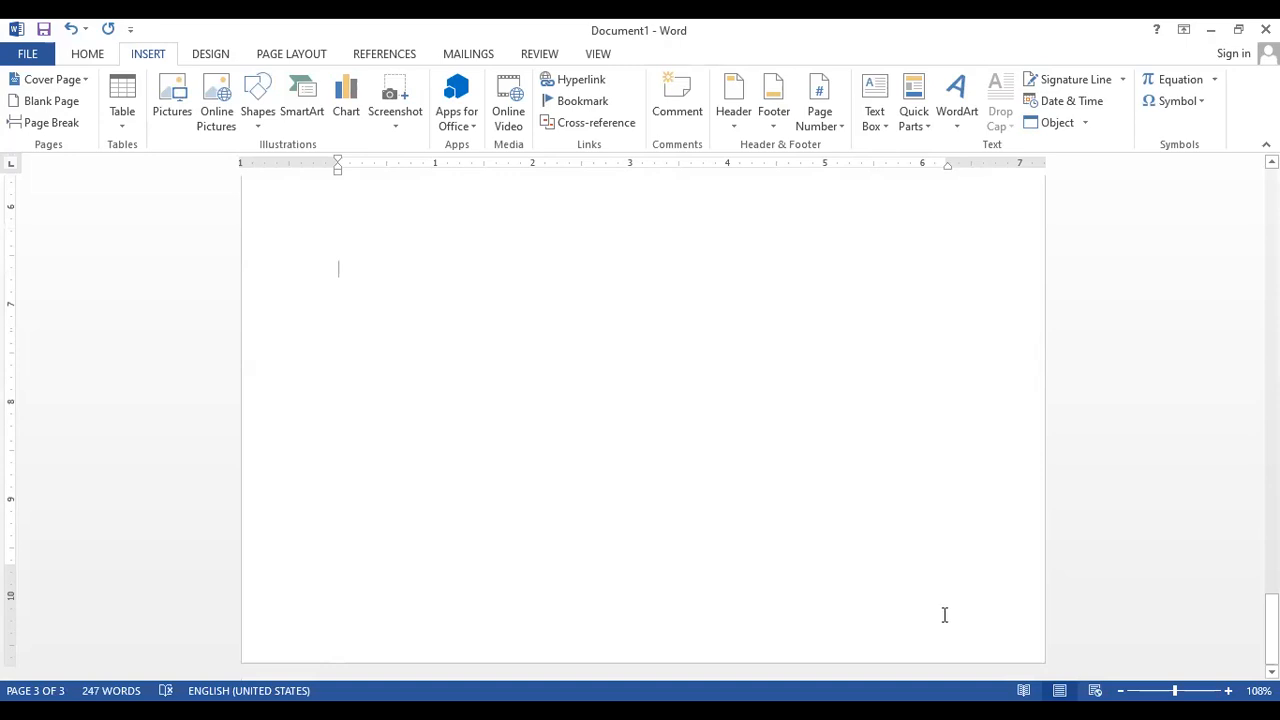
# - Return from the footer to the body of page 3 and add blank lines until a fourth page starts
pyautogui.doubleClick(452, 583)
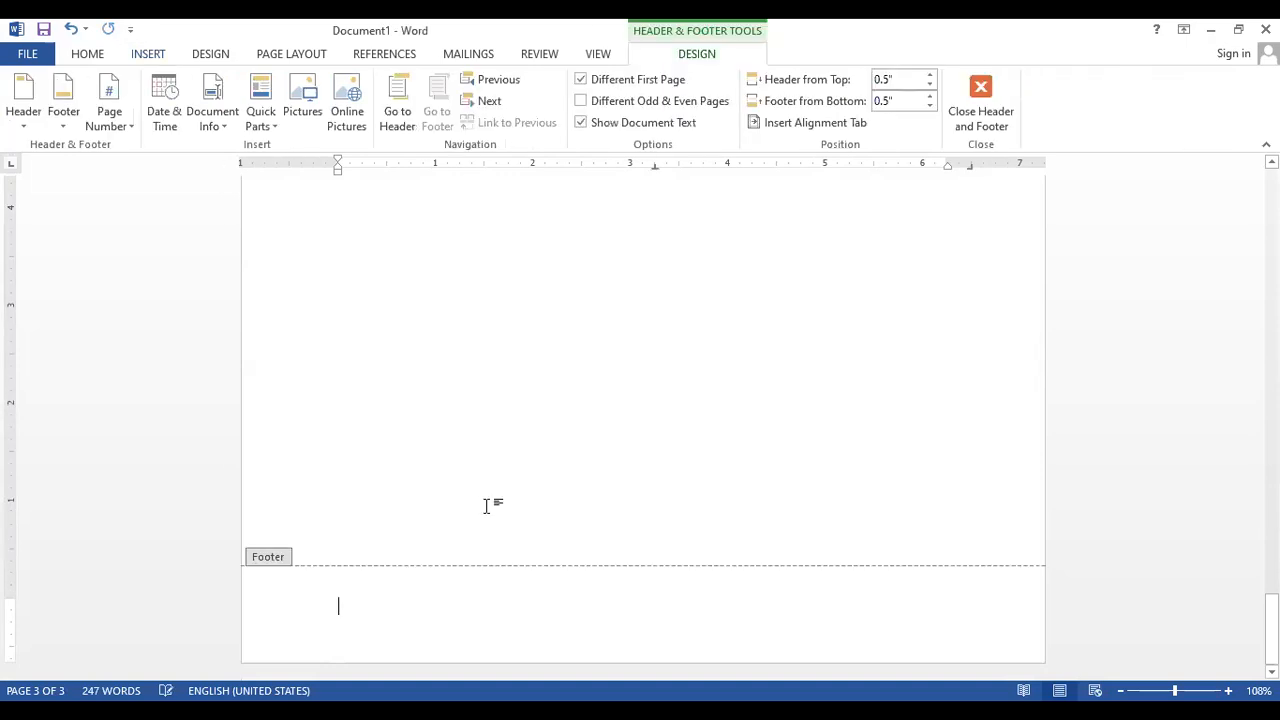
pyautogui.doubleClick(486, 506)
pyautogui.press('Return')
pyautogui.press('Return')
pyautogui.press('Return')
pyautogui.press('Return')
pyautogui.press('Return')
pyautogui.press('Return')
pyautogui.press('Return')
pyautogui.press('Return')
pyautogui.press('Return')
pyautogui.press('Return')
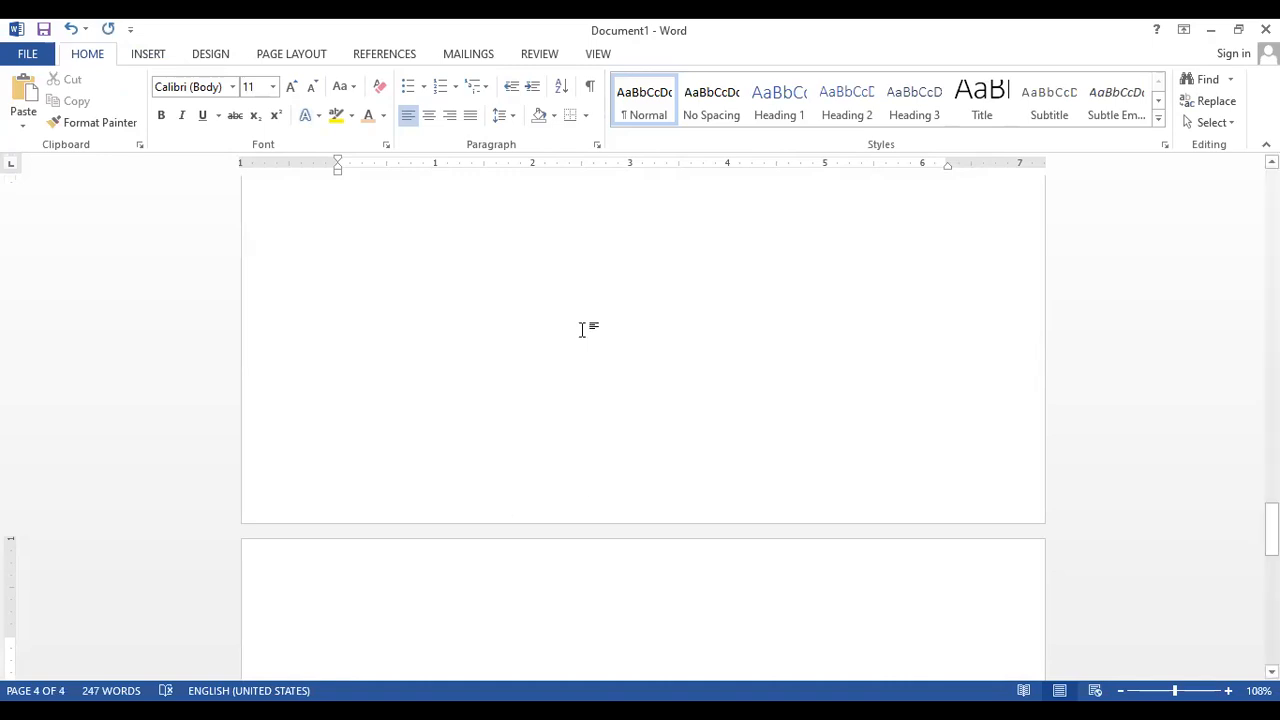
# - Enter a row of repeated "f" characters near the end of page 3 and delete the blank content following it
pyautogui.click(582, 330)
pyautogui.write('ffffffffffff')
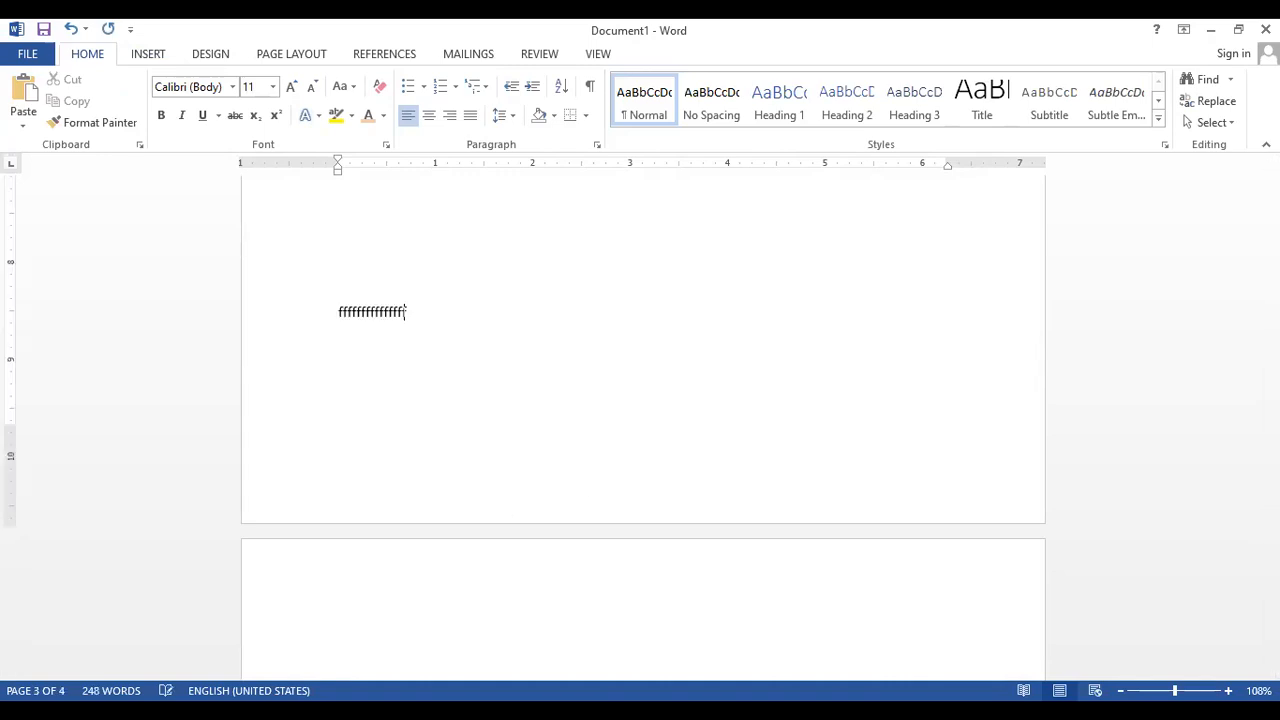
pyautogui.write('ffffffffffffffffffffffffffffffffffffffffffffff')
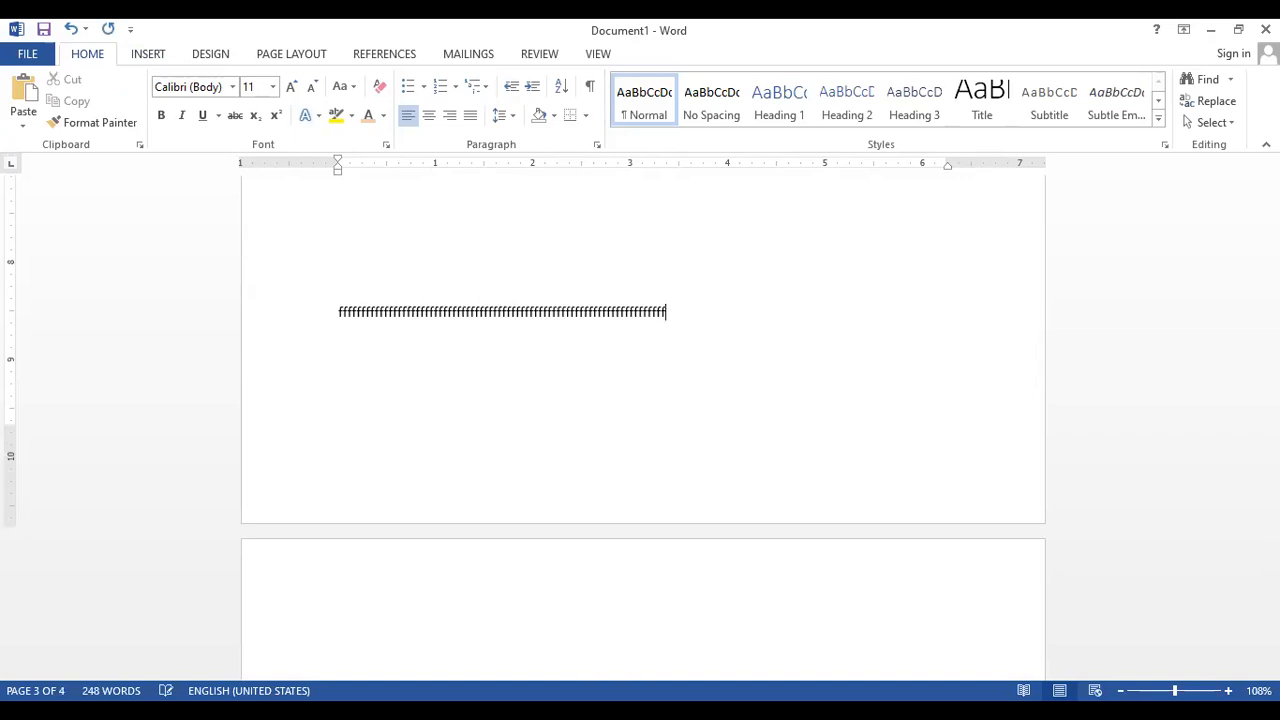
pyautogui.press('Delete')
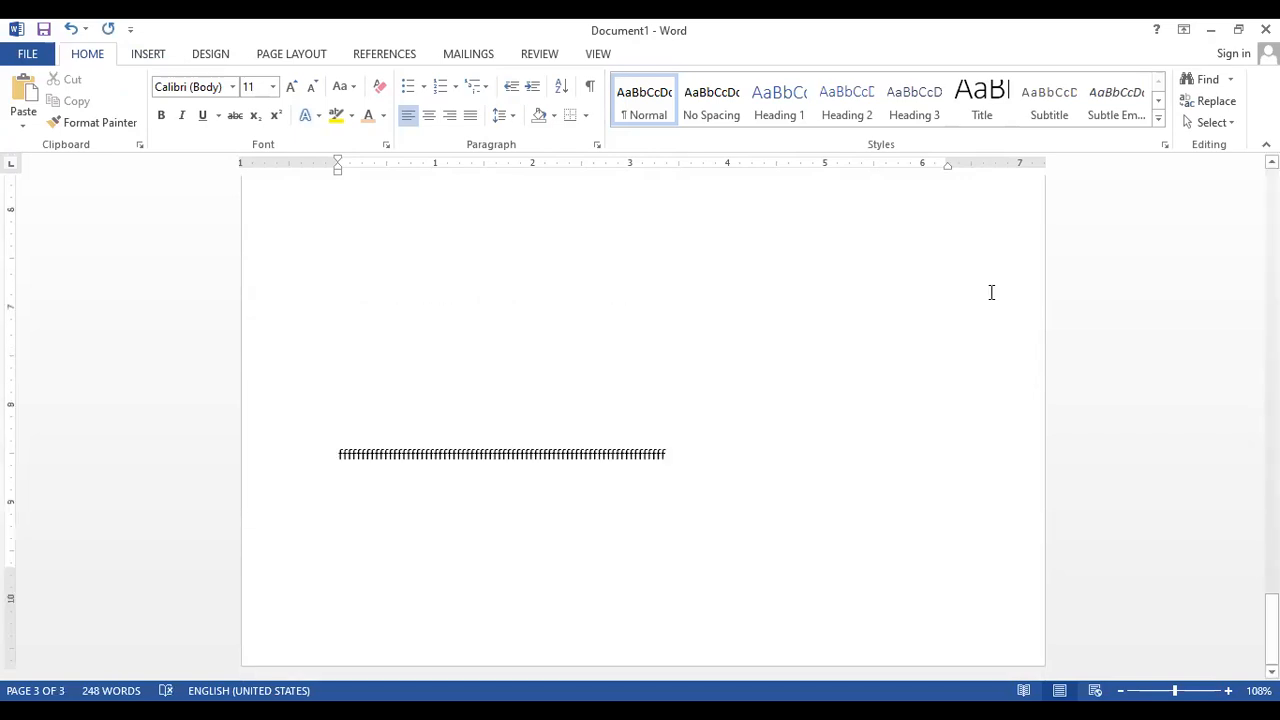
# - Continue the row of "f" characters with repeated "g" characters until the text overflows onto page 4
pyautogui.click(704, 433)
pyautogui.click(701, 465)
pyautogui.write('gggg')
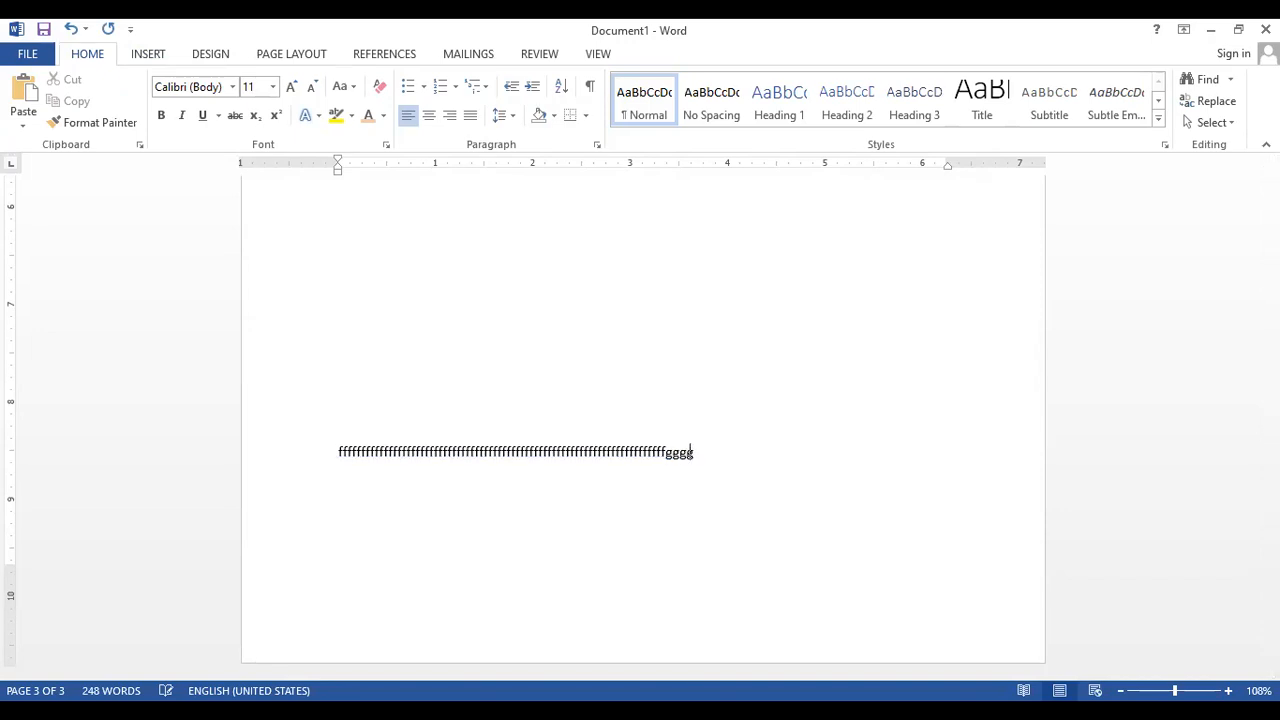
pyautogui.write('ggggggggggggggggggggggggggggggggggggggggggggggggggggggggggg')
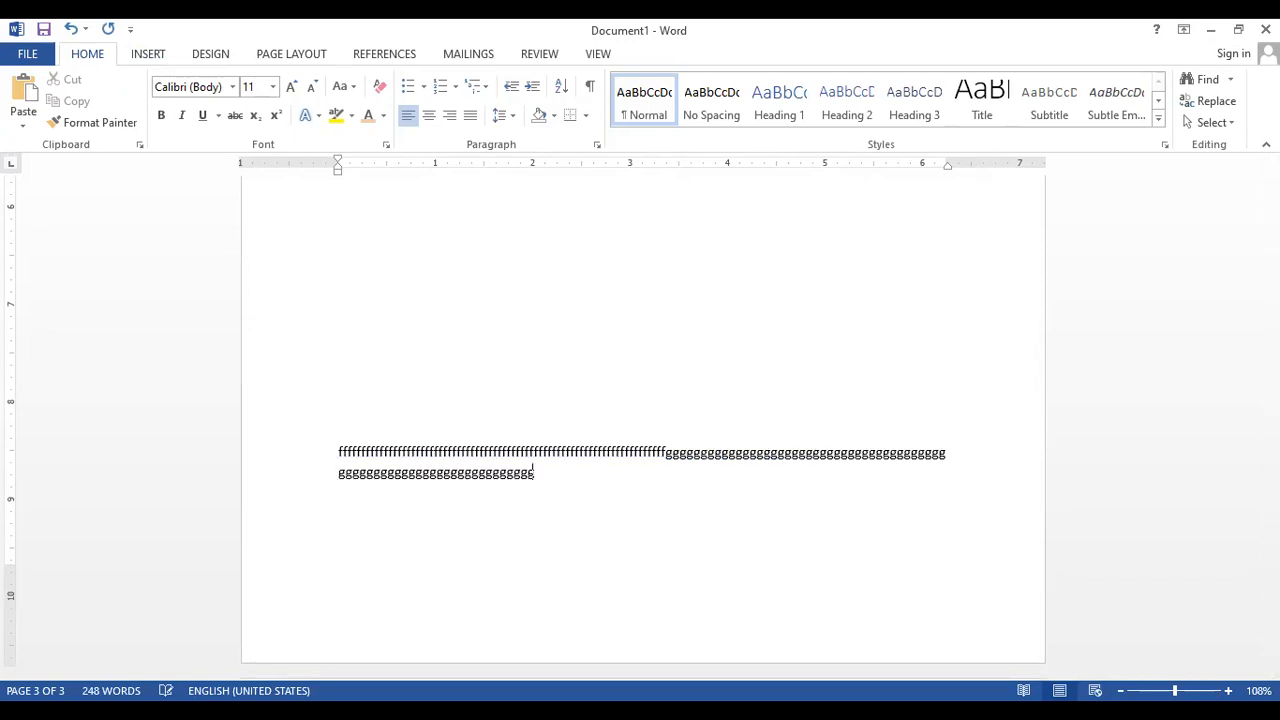
pyautogui.write('gggggggggggggggggggggggggggggggggggggggggggggggggggggggggggggggg')
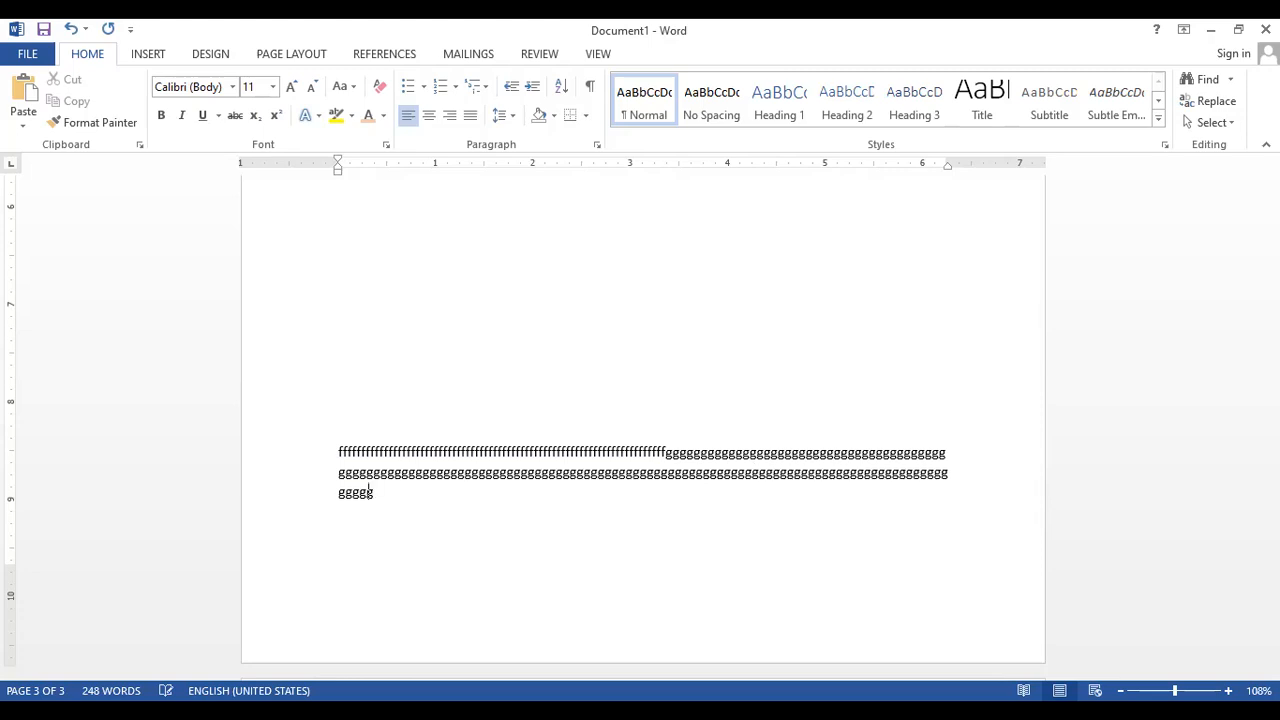
pyautogui.write('ggggggggggggggggggggggggggggggggggggggggggggggggggggggggggggggggggggg')
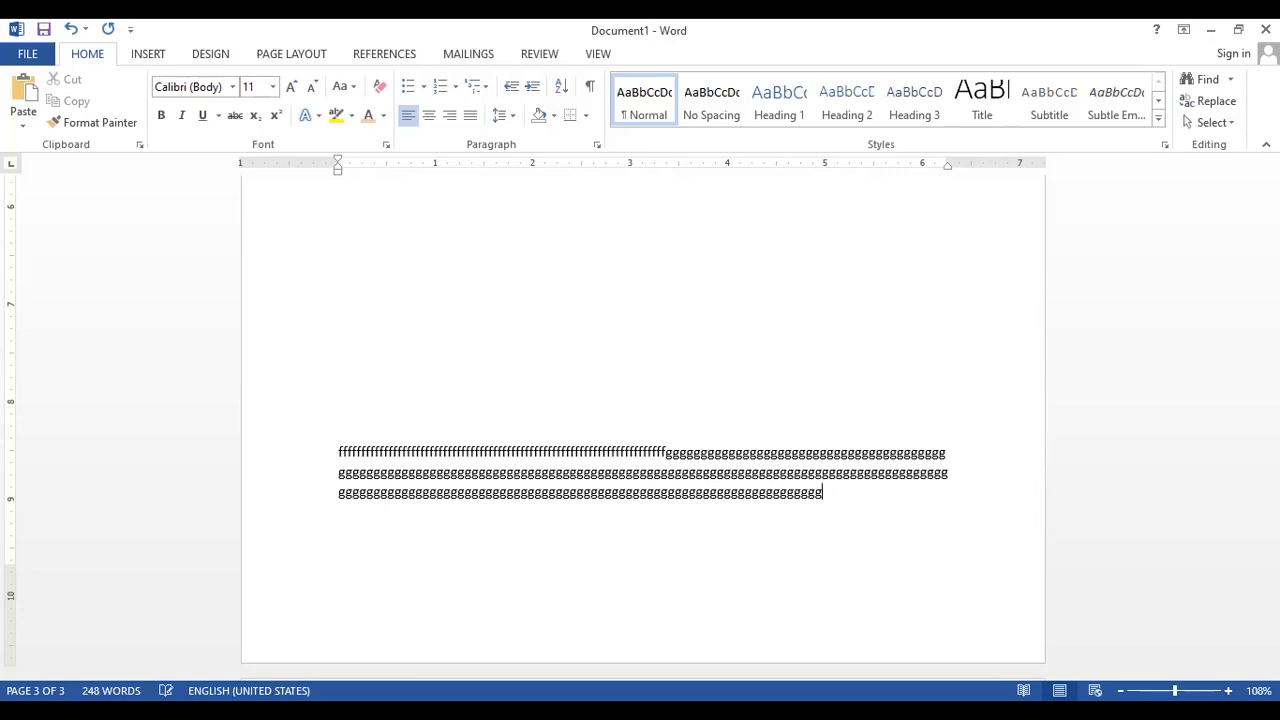
pyautogui.write('ggggggggggggggggggggggggggggggggggggggggggggggggggggggggggg')
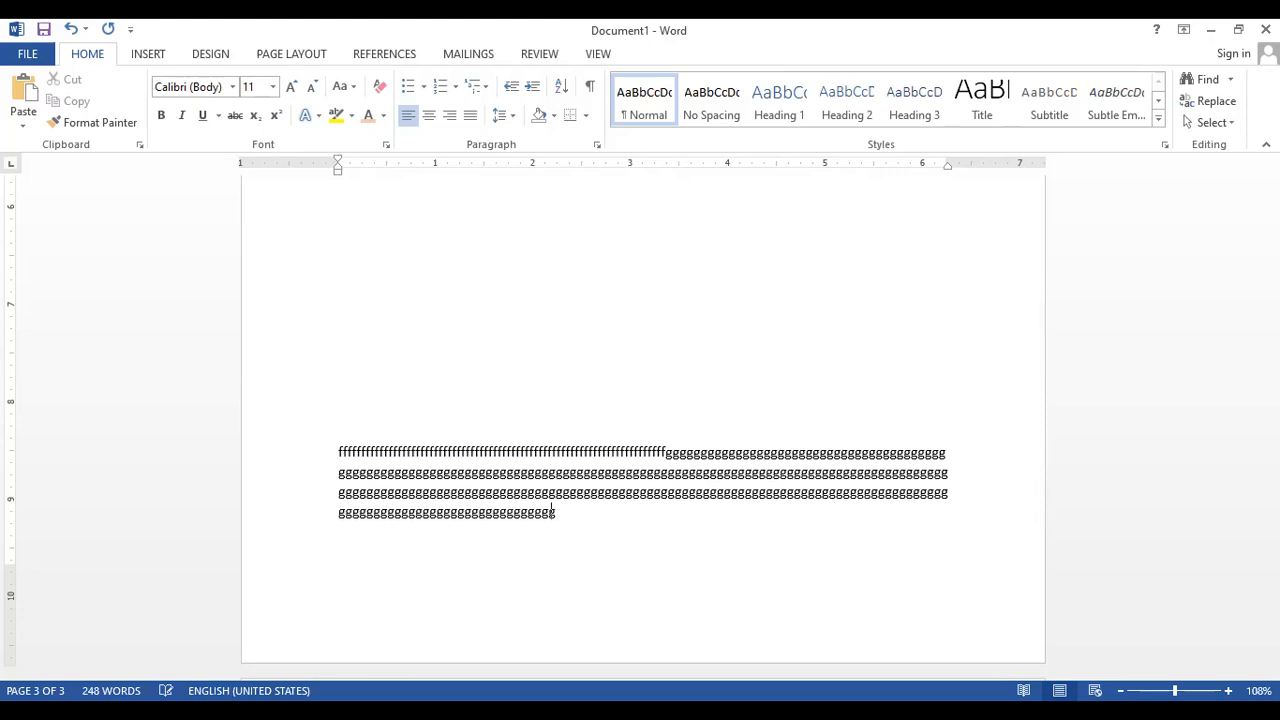
pyautogui.write('ggggggggggggggggggggggggggggggggggggggggggggggggggg')
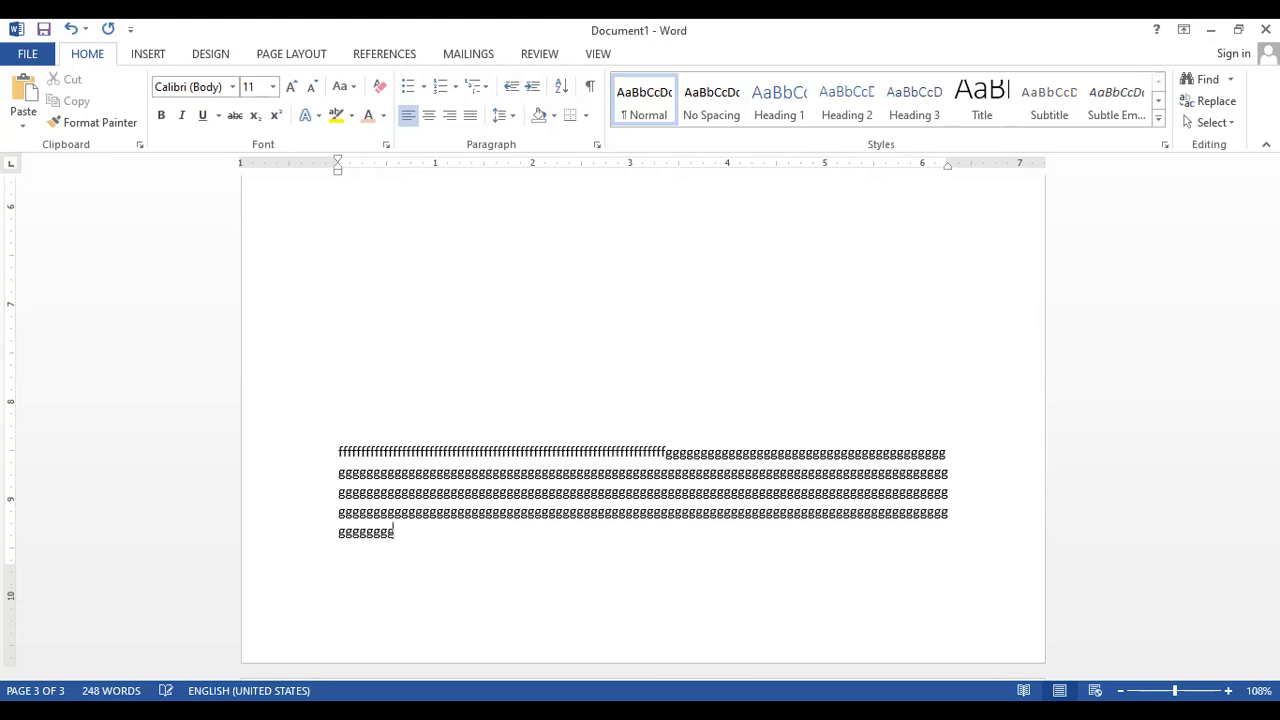
pyautogui.write('ggggggggggggggggggggggggggggggggggggggggggggggggggggggggggggggggggggg')
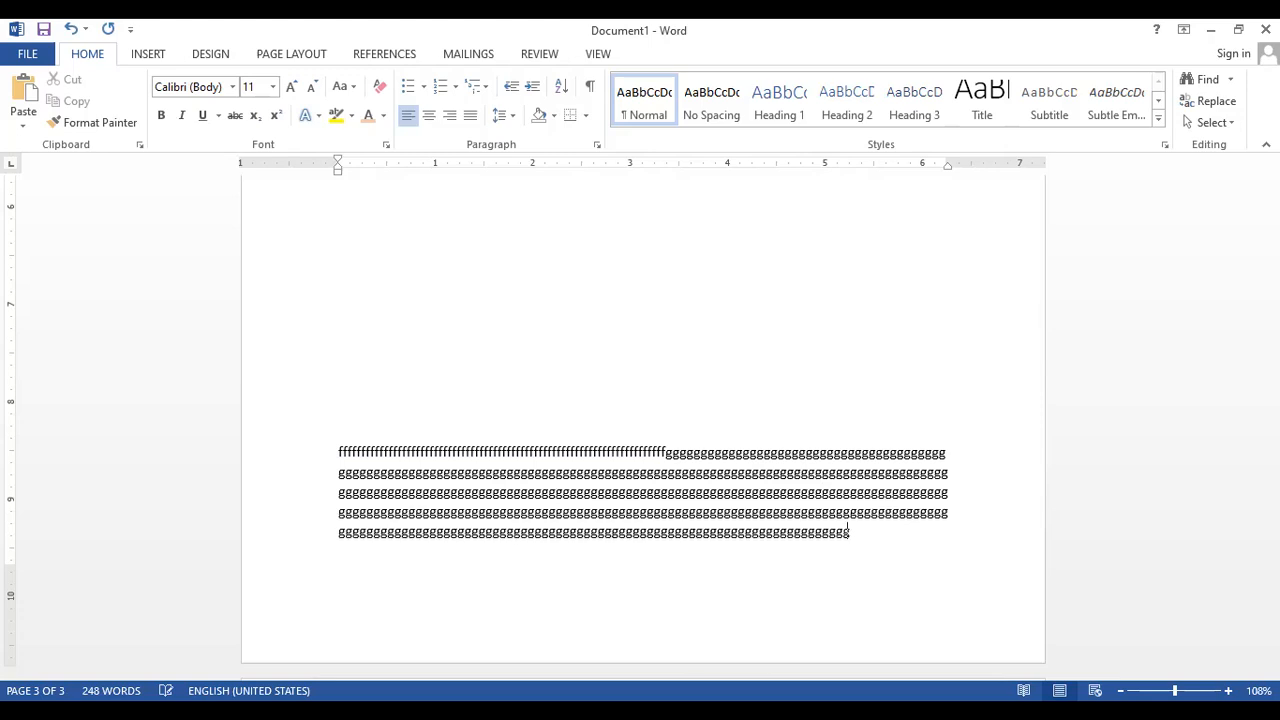
pyautogui.write('ggggggggggggggggggggggggggggggggggggggggggggggggggggggggggggggggggggggggggggg')
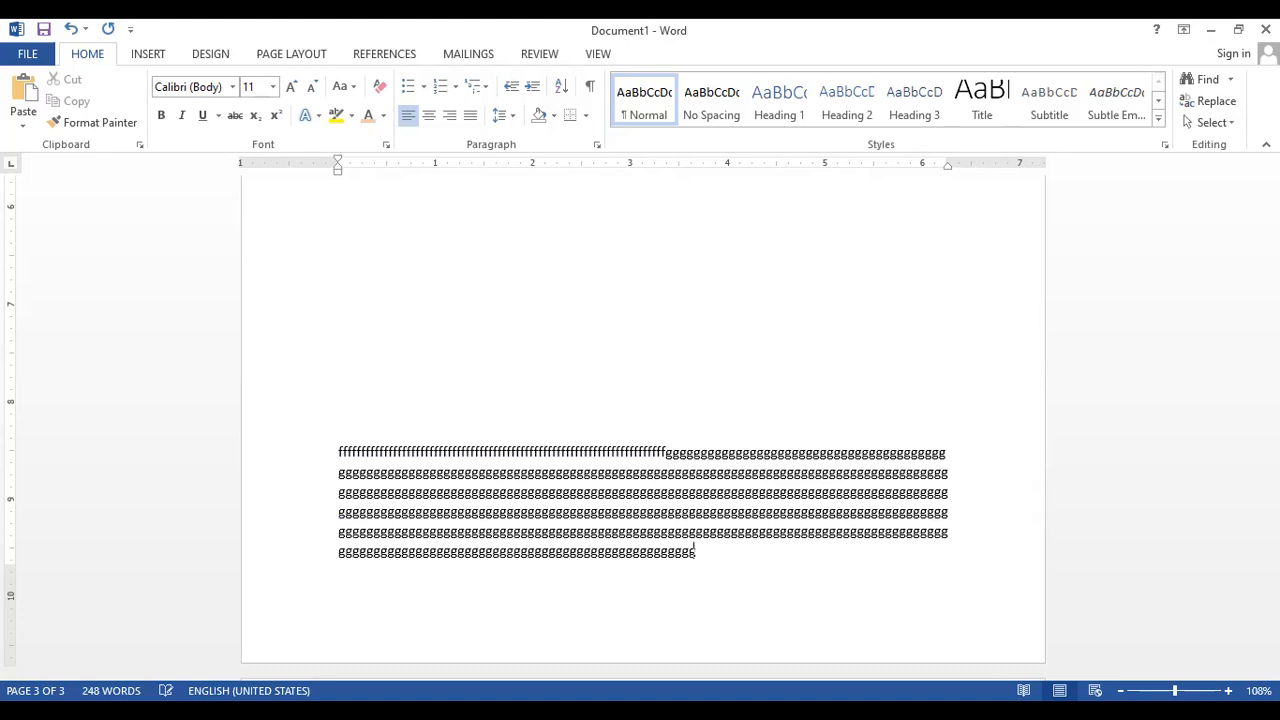
pyautogui.write('ggggggggggggggggg')
pyautogui.write('ggggggggggggggg')
pyautogui.write('ggggg')
pyautogui.write('ggggggggggggggggggggggg')
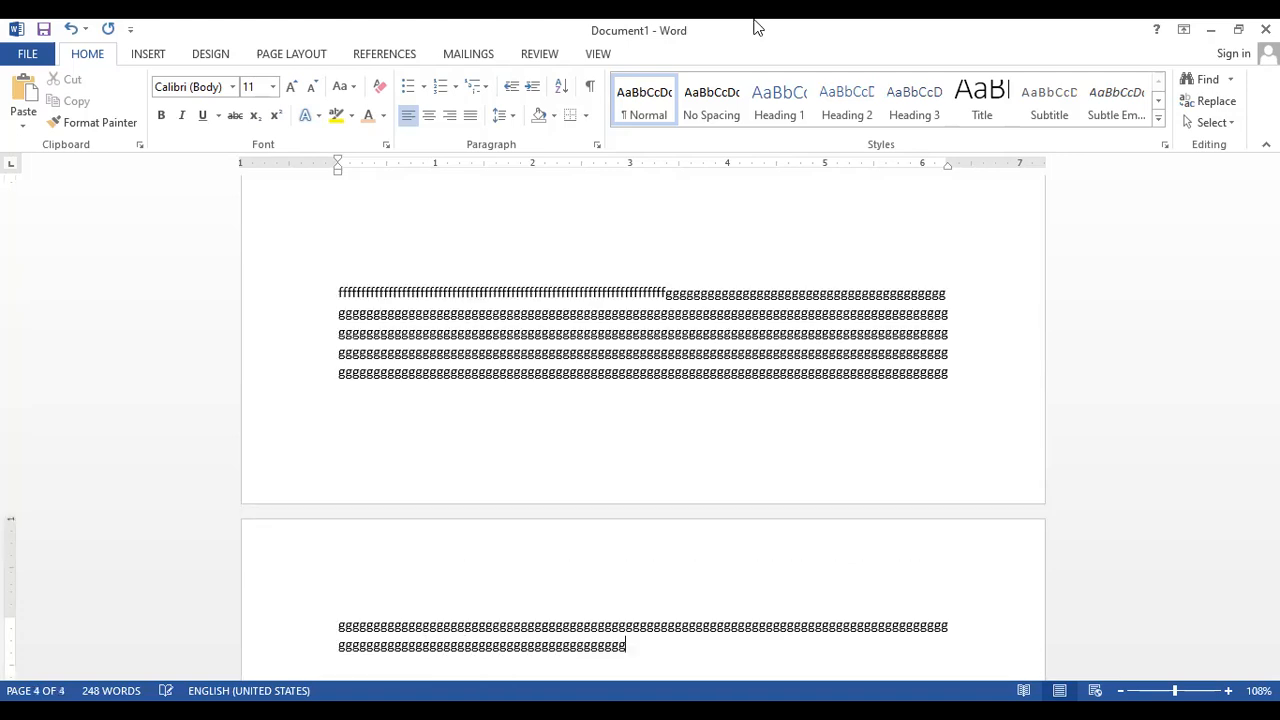
# - Delete the overflowing "g" lines on page 4, and clear the entire document content
pyautogui.scroll(-3, 420, 346)
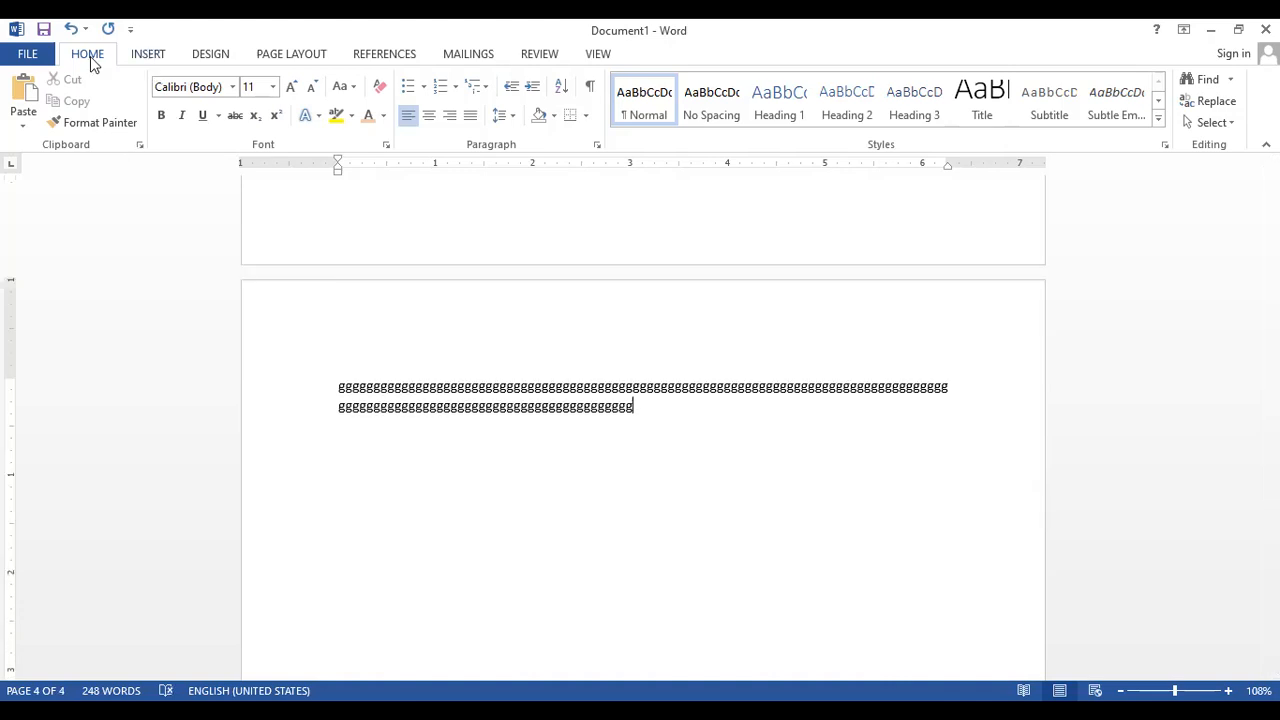
pyautogui.click(148, 54)
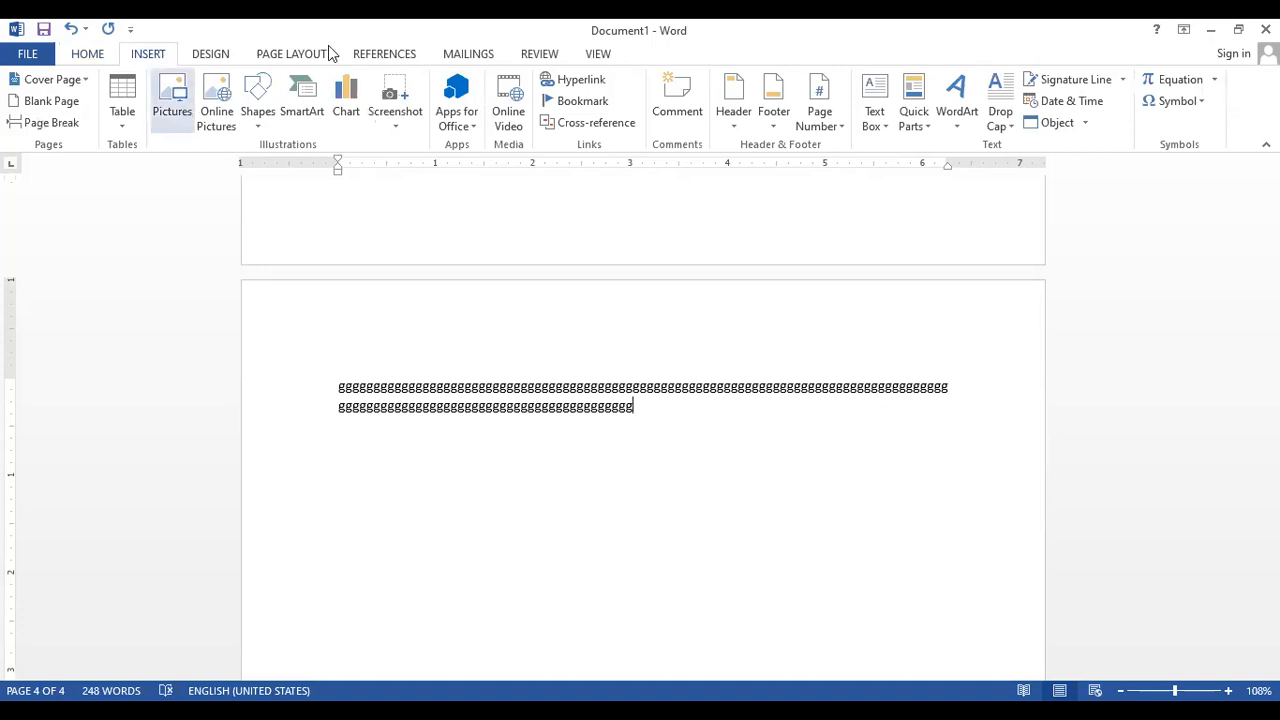
pyautogui.scroll(3, 686, 577)
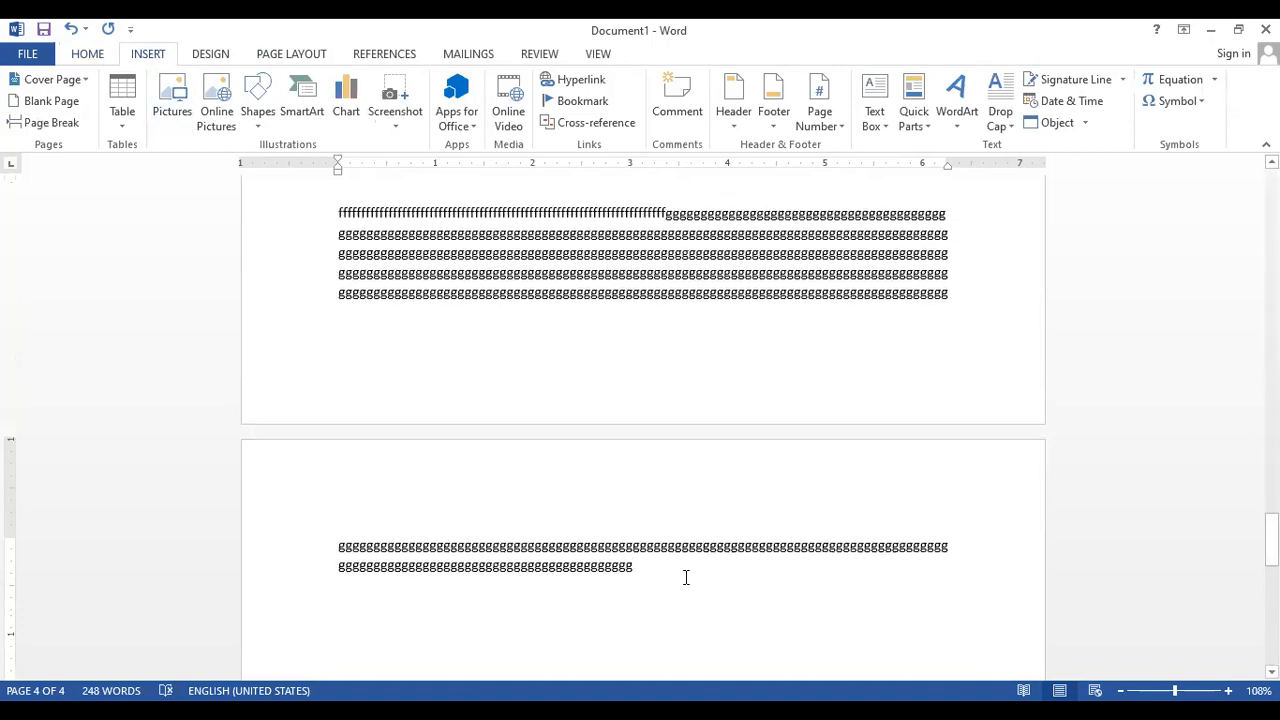
pyautogui.doubleClick(345, 534)
pyautogui.press('Delete')
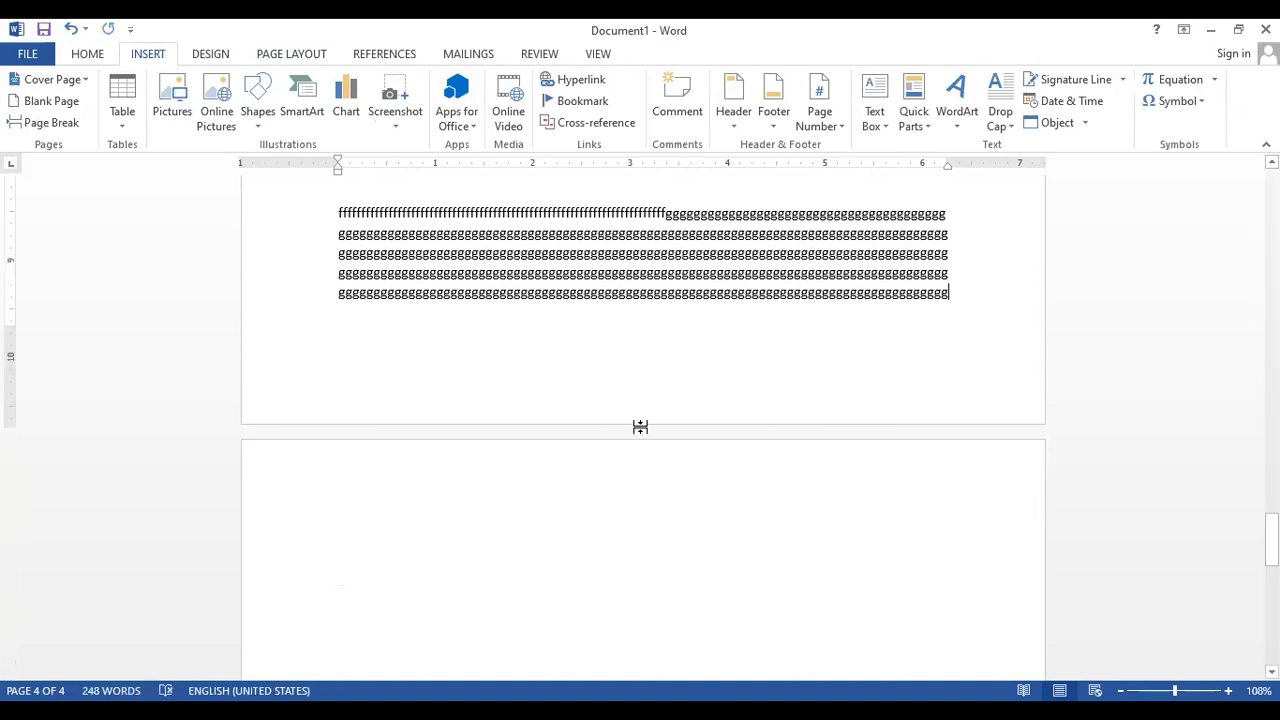
pyautogui.hotkey('ctrl', 'a')
pyautogui.press('Delete')
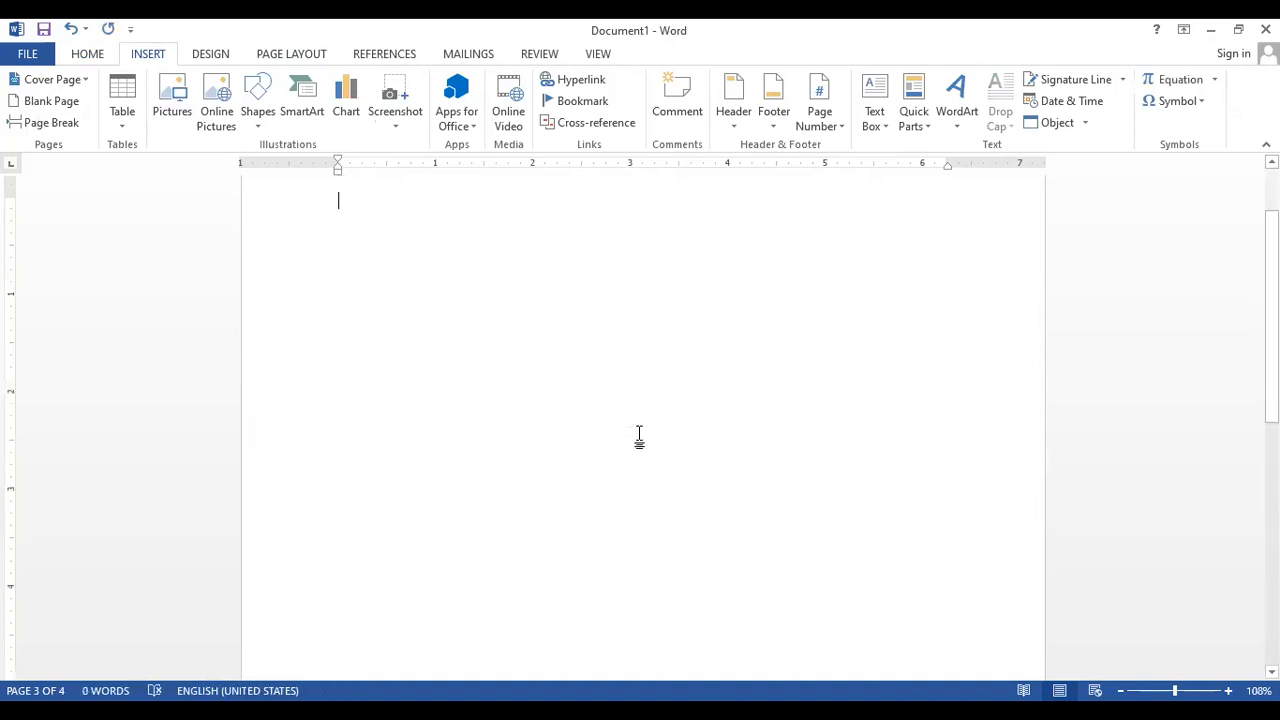
# - Insert a table with 10 columns and 8 rows in the empty document
pyautogui.click(124, 112)
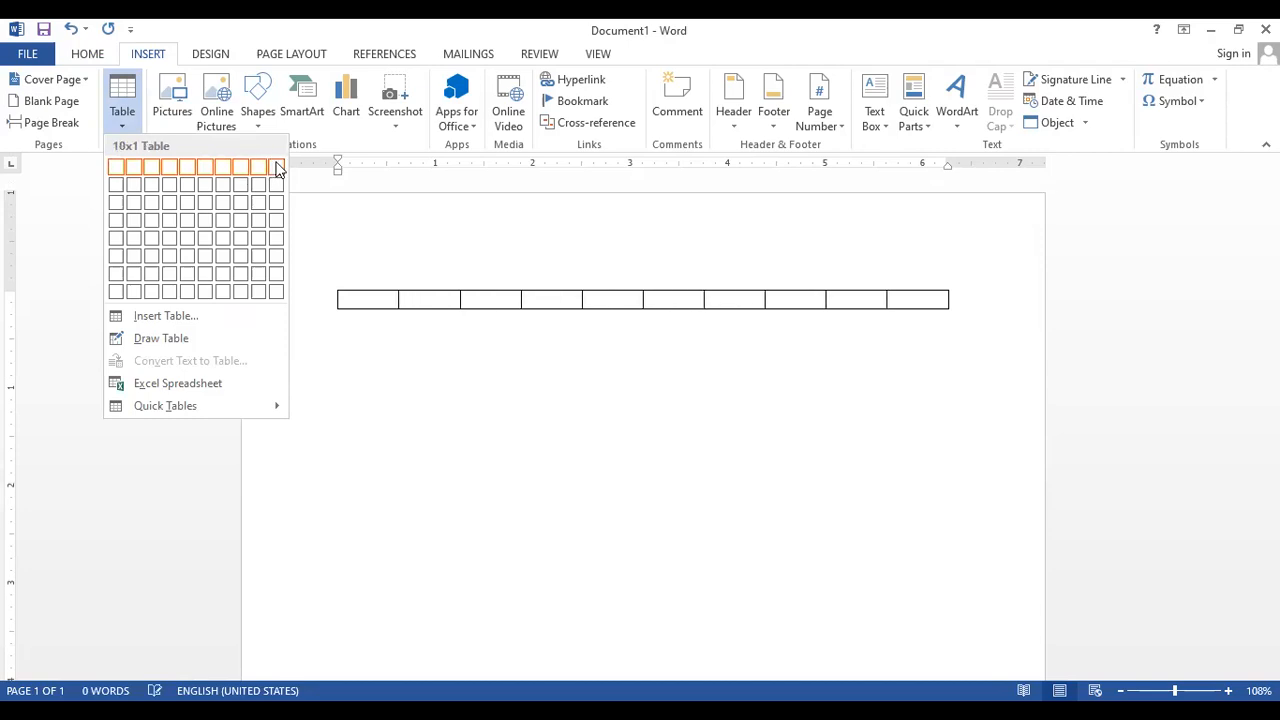
pyautogui.click(278, 294)
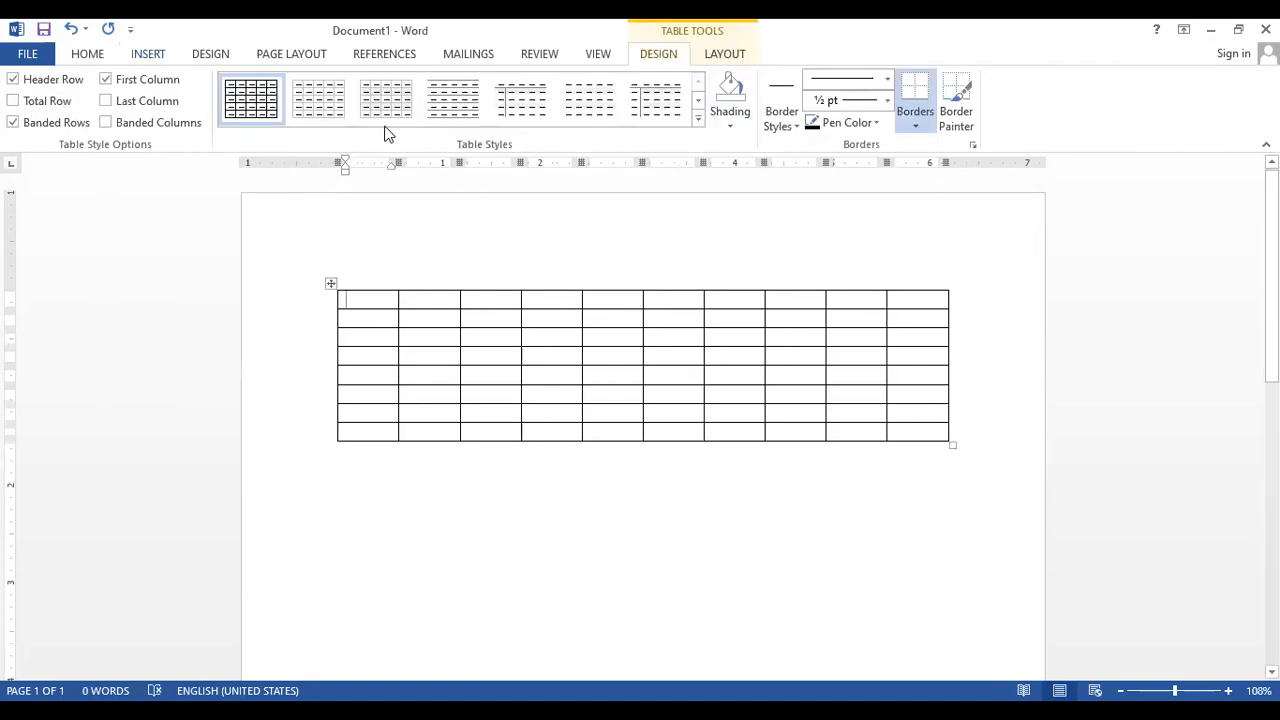
# - Select the whole table and clear the selection by placing the cursor below the table
pyautogui.click(331, 284)
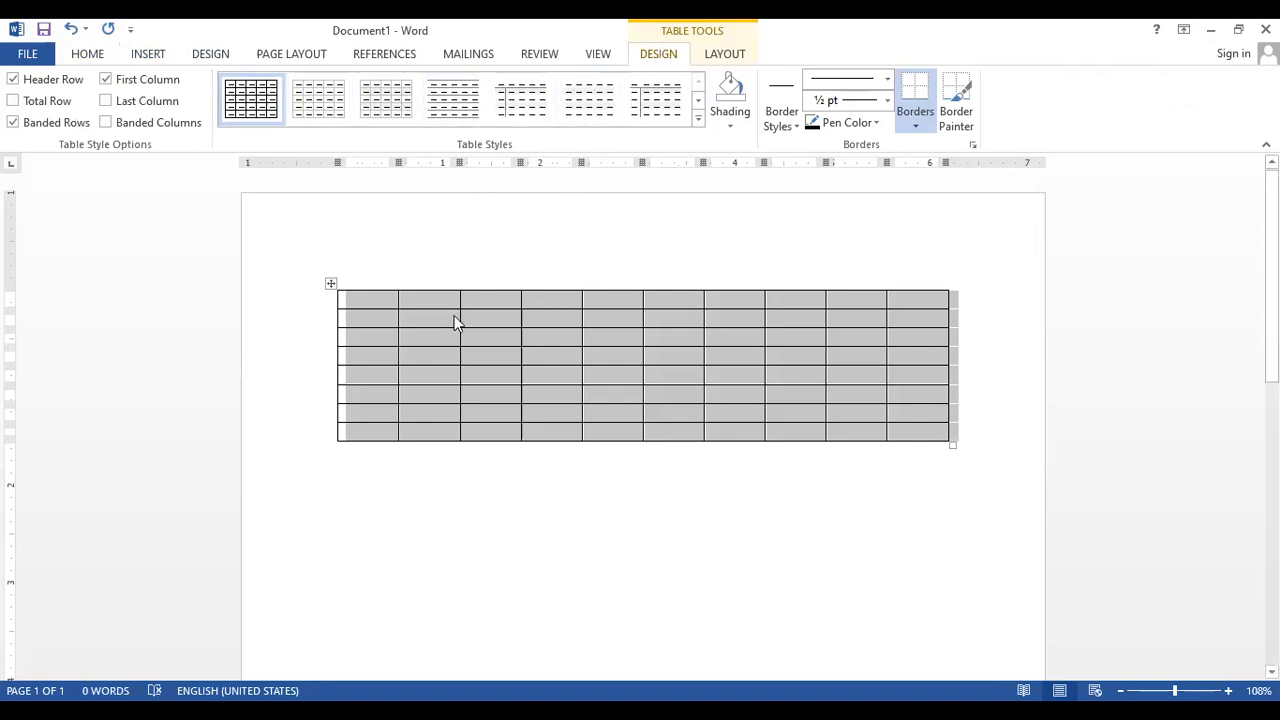
pyautogui.click(358, 302)
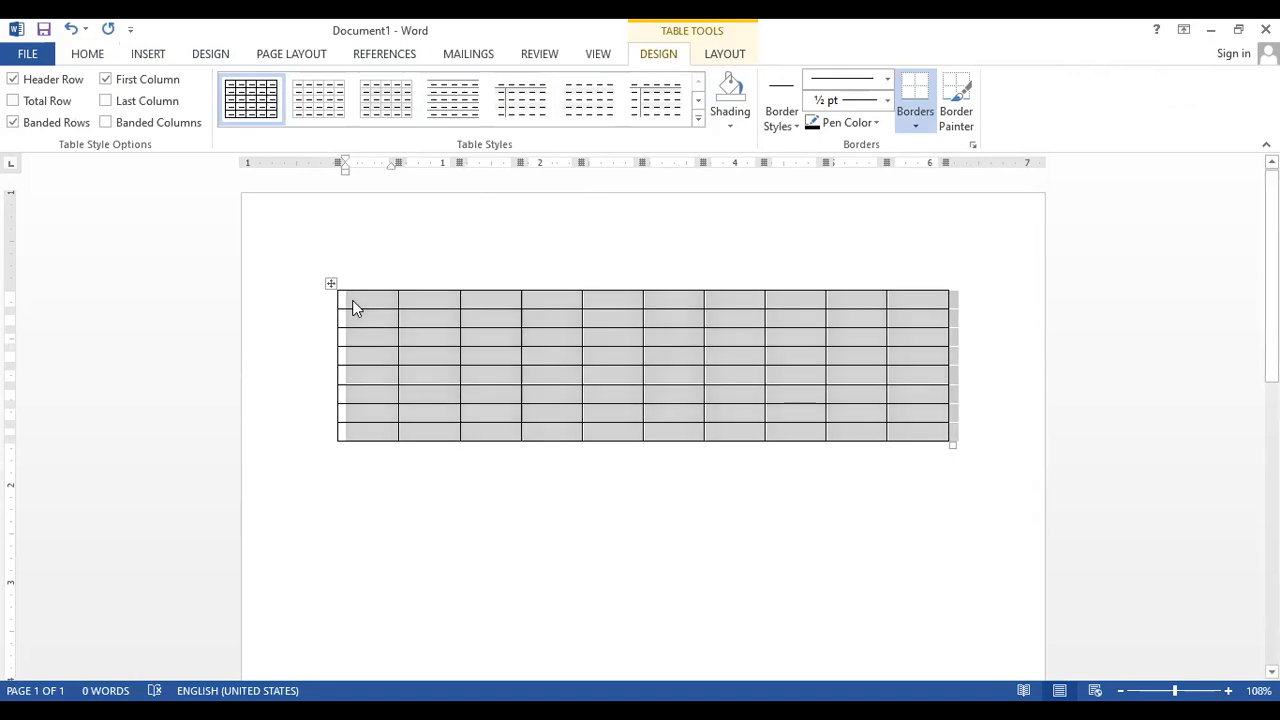
pyautogui.click(334, 284)
pyautogui.click(399, 300)
pyautogui.click(282, 233)
pyautogui.click(490, 575)
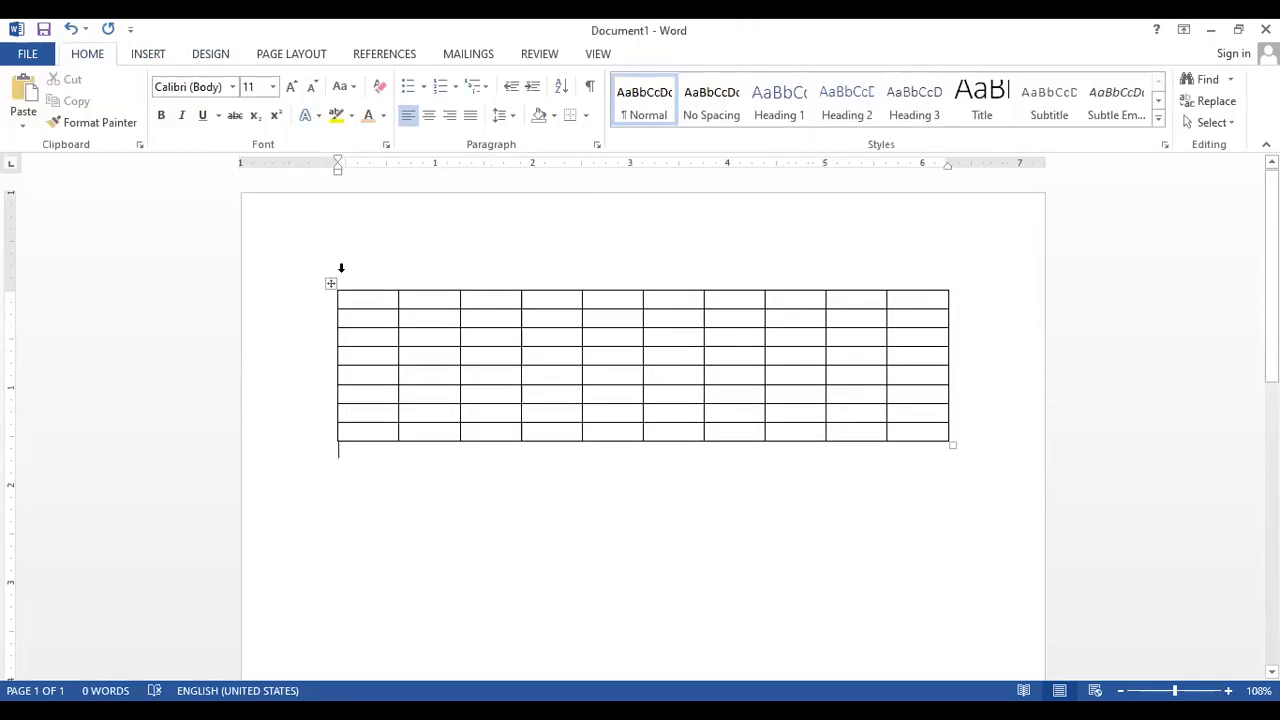
# - Select the entire 10-by-8 table and delete it from the document
pyautogui.click(341, 270)
pyautogui.click(334, 284)
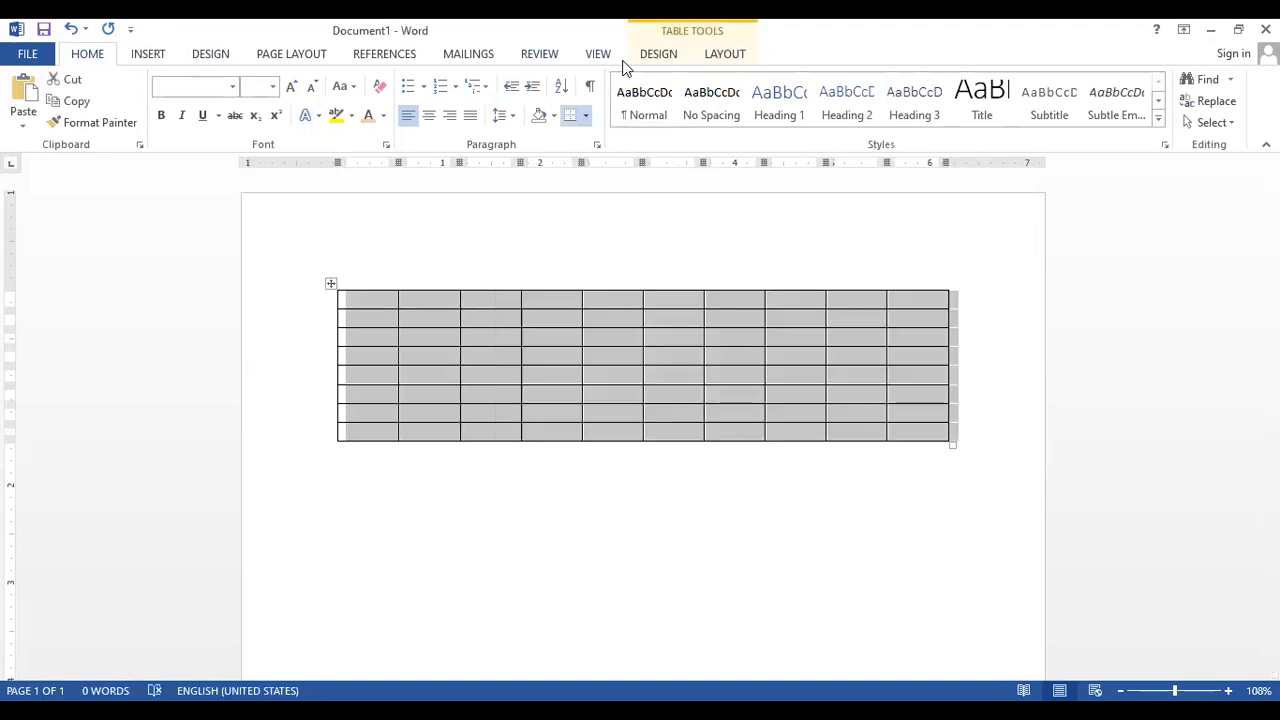
pyautogui.click(656, 53)
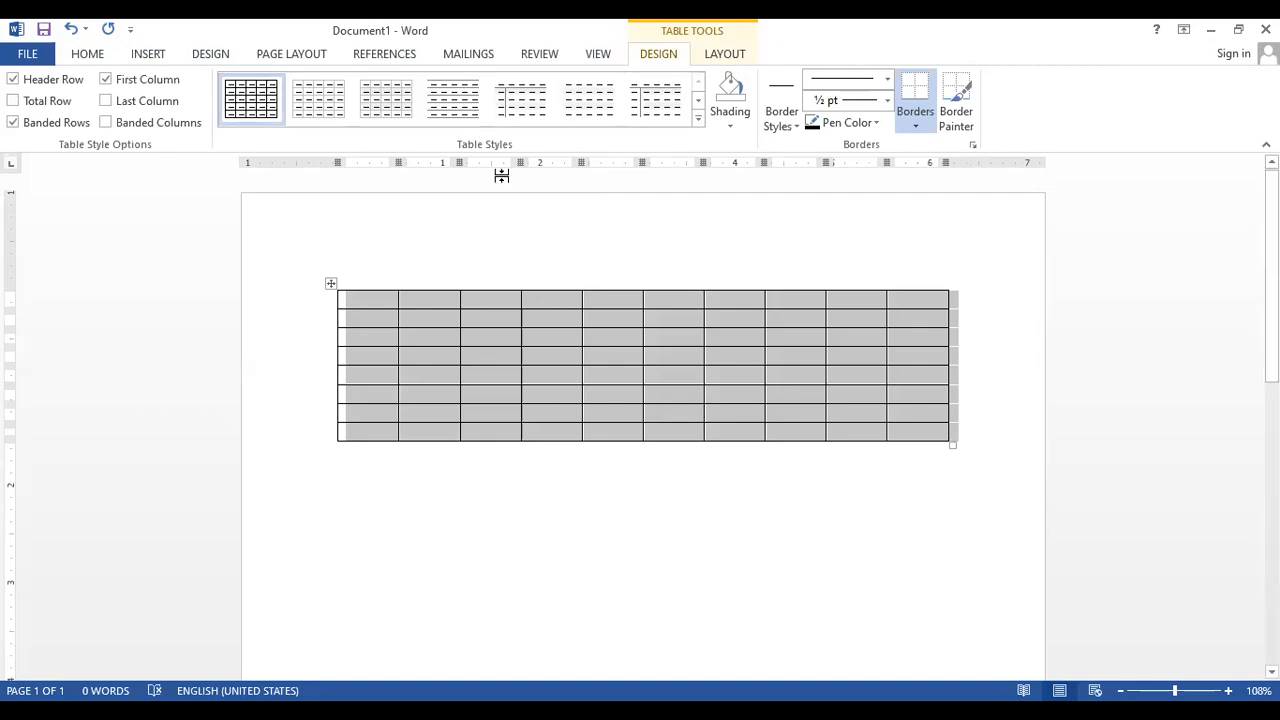
pyautogui.press('BackSpace')
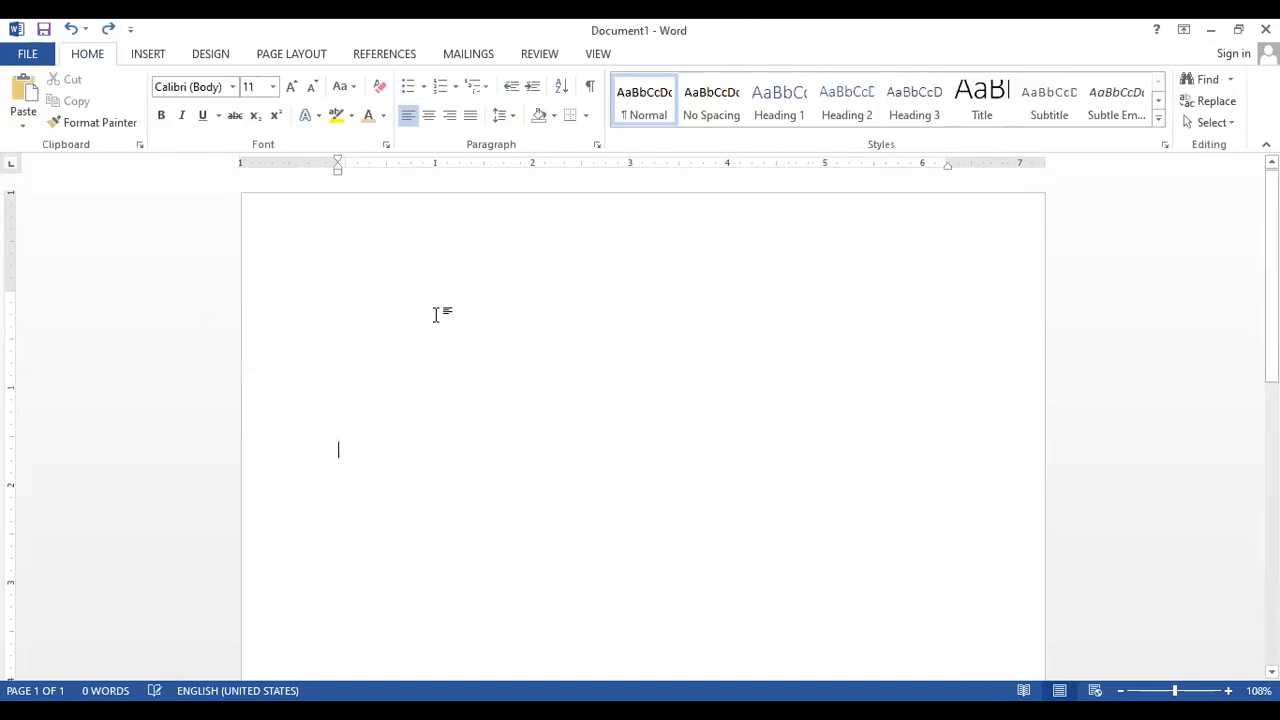
pyautogui.click(148, 55)
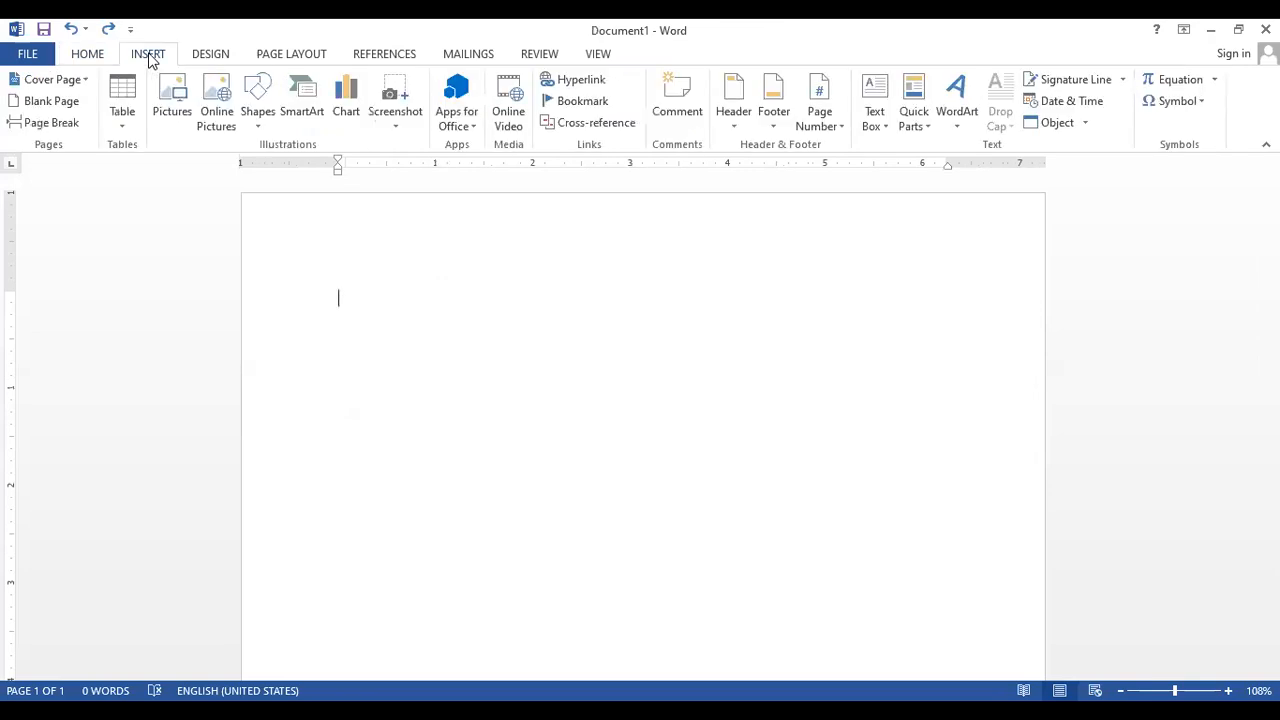
# - Insert a table with 16 columns and 20 rows using the Insert Table dialog
pyautogui.click(131, 124)
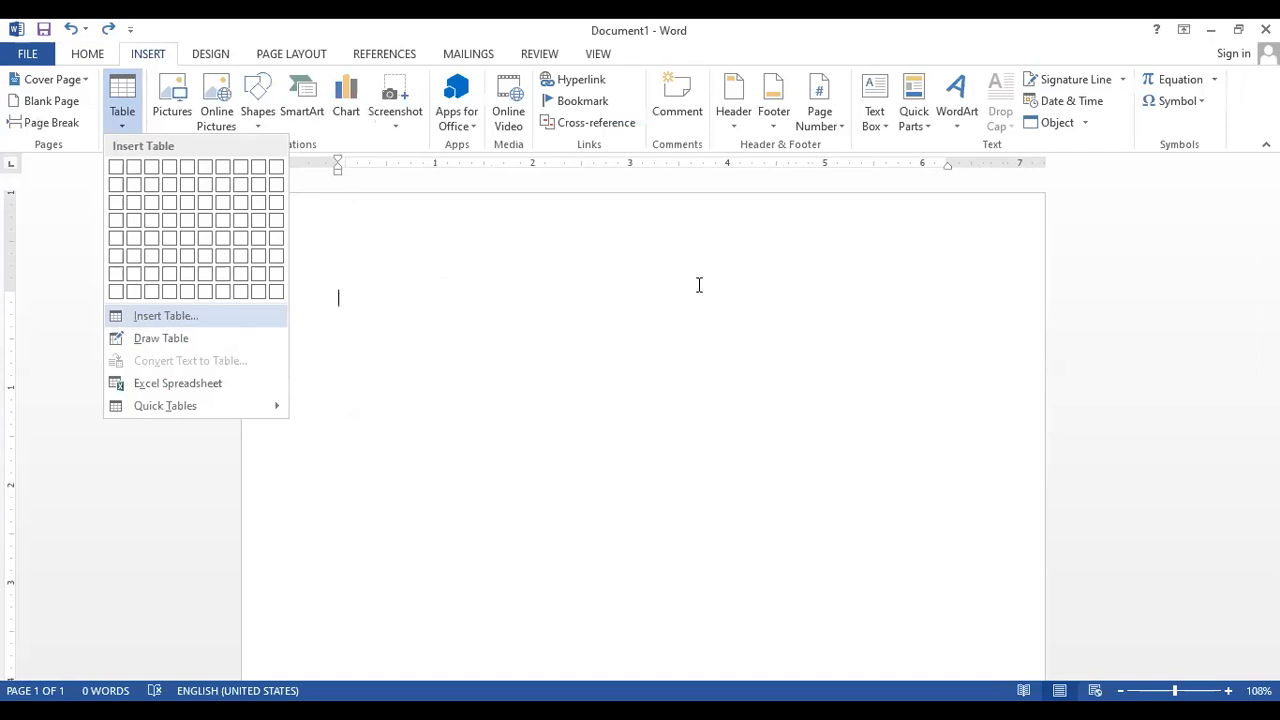
pyautogui.press('Return')
pyautogui.press('BackSpace')
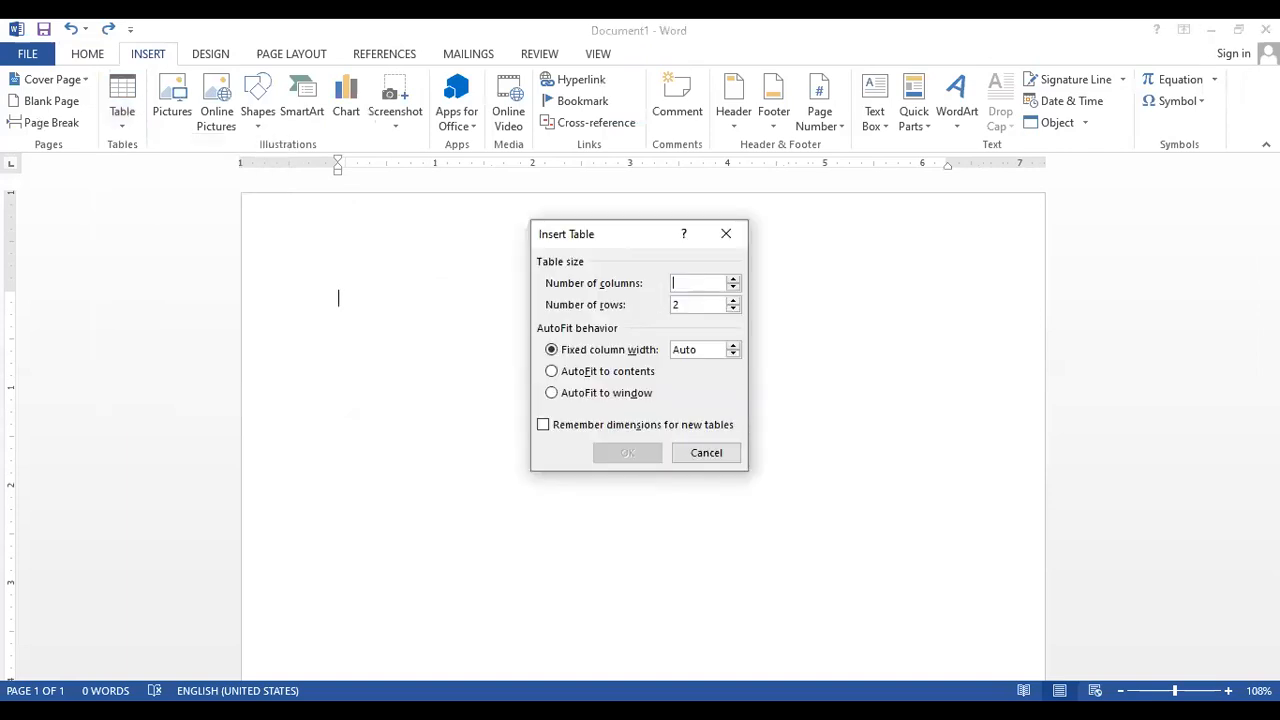
pyautogui.write('16')
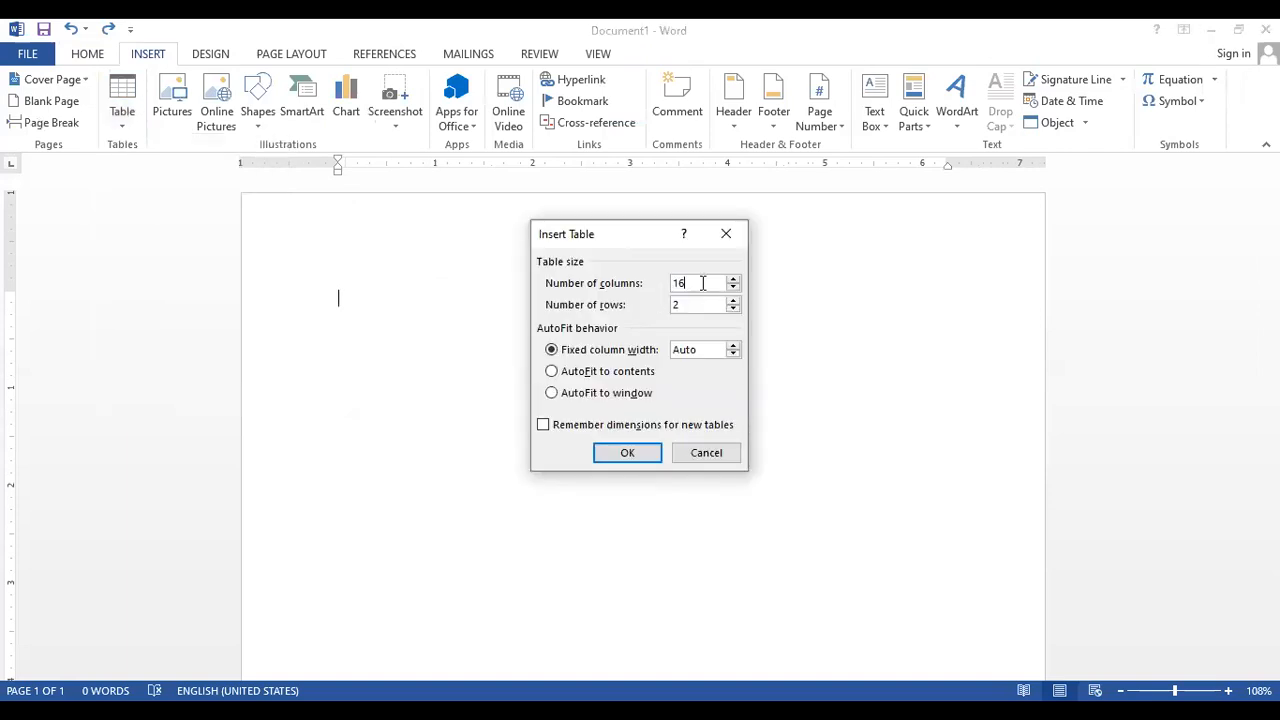
pyautogui.press('Tab')
pyautogui.press('BackSpace')
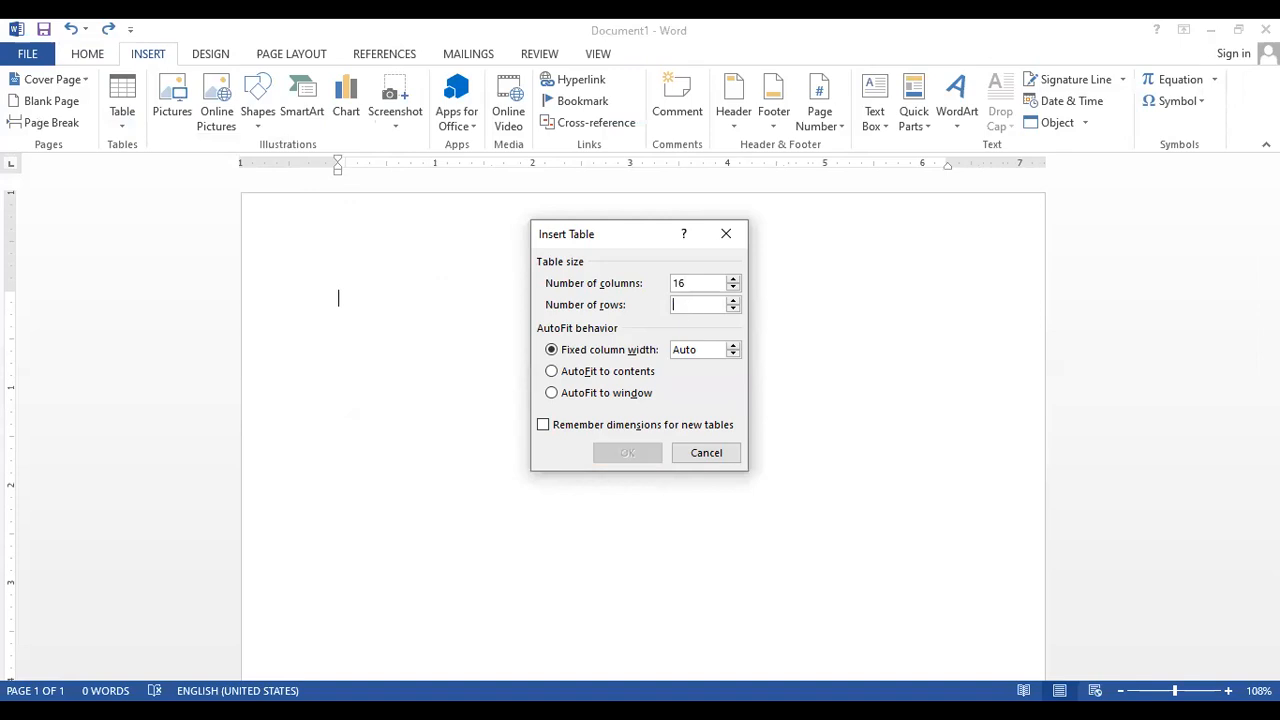
pyautogui.write('20')
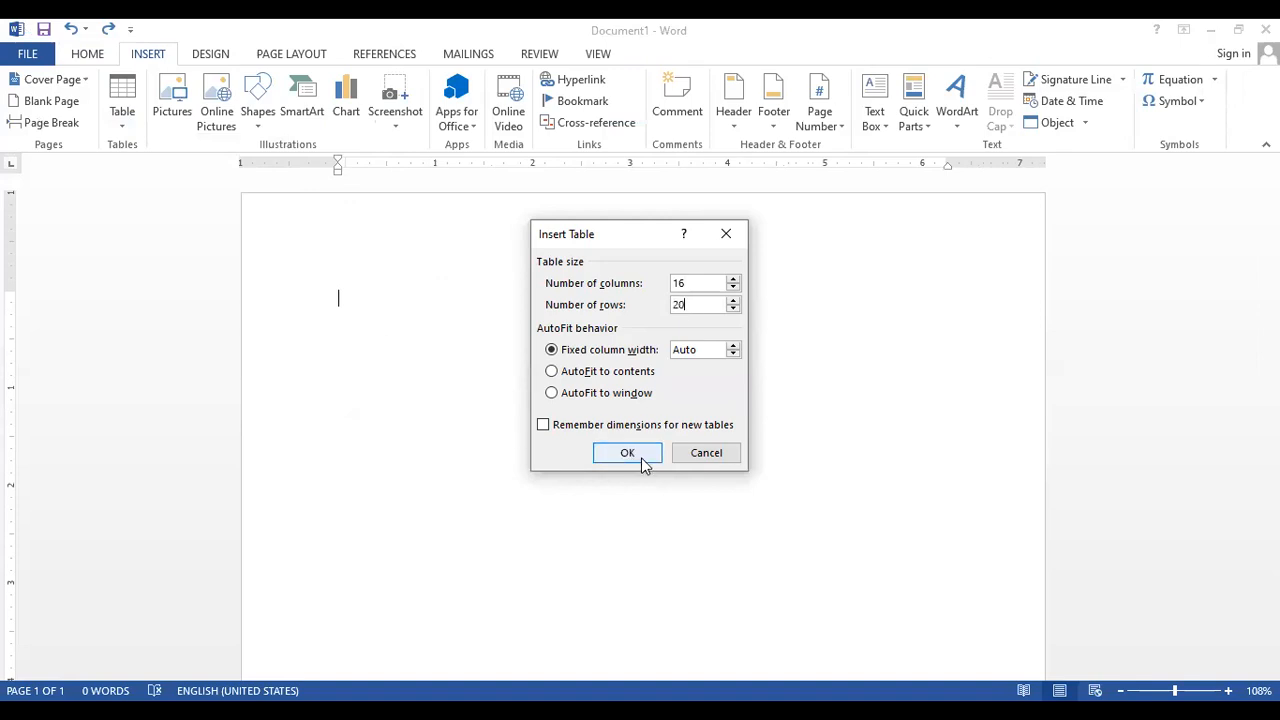
pyautogui.press('Return')
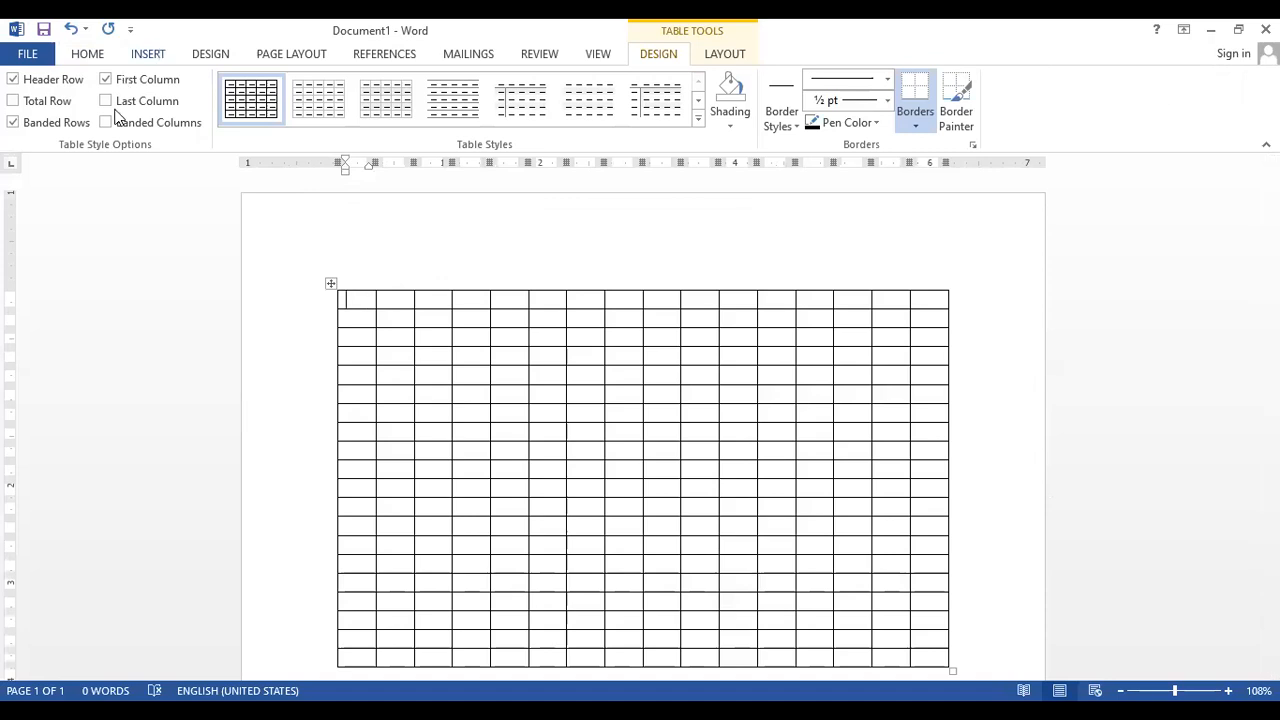
# - Draw freehand cell borders inside the 16-by-20 table with Draw Table, including a split in the first cell, a diagonal and extra vertical lines
pyautogui.click(148, 54)
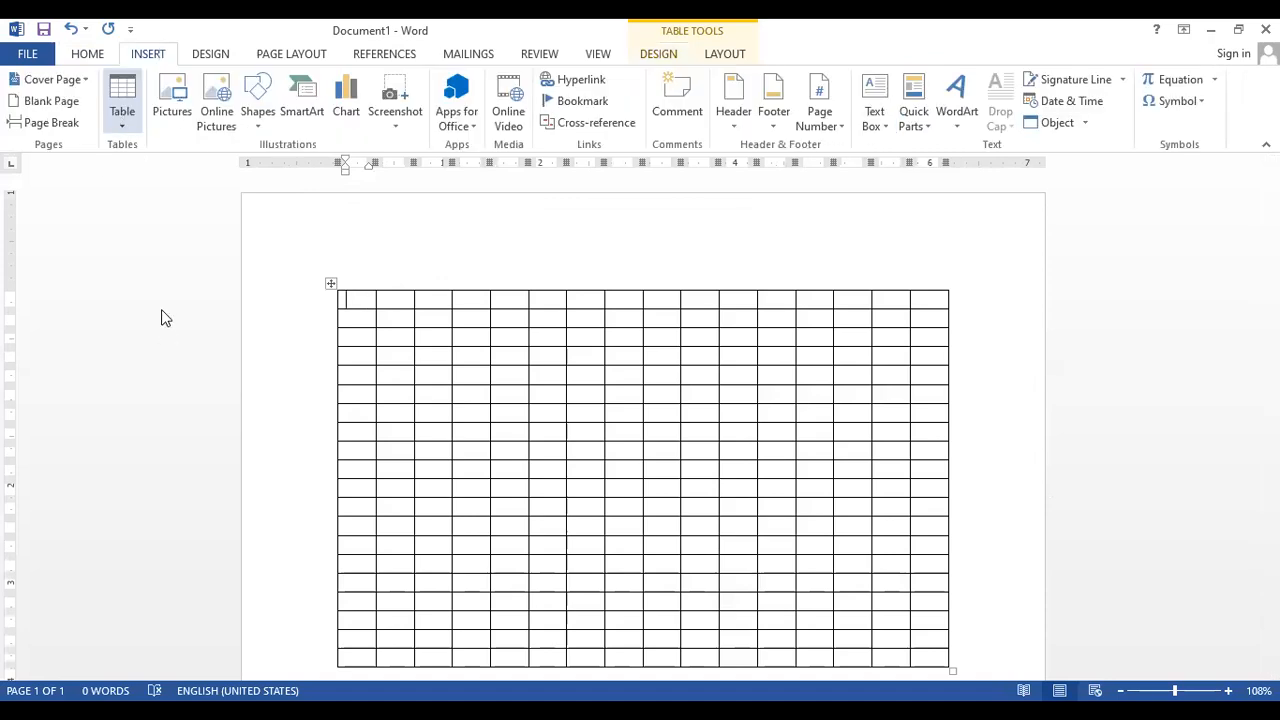
pyautogui.click(122, 102)
pyautogui.click(173, 344)
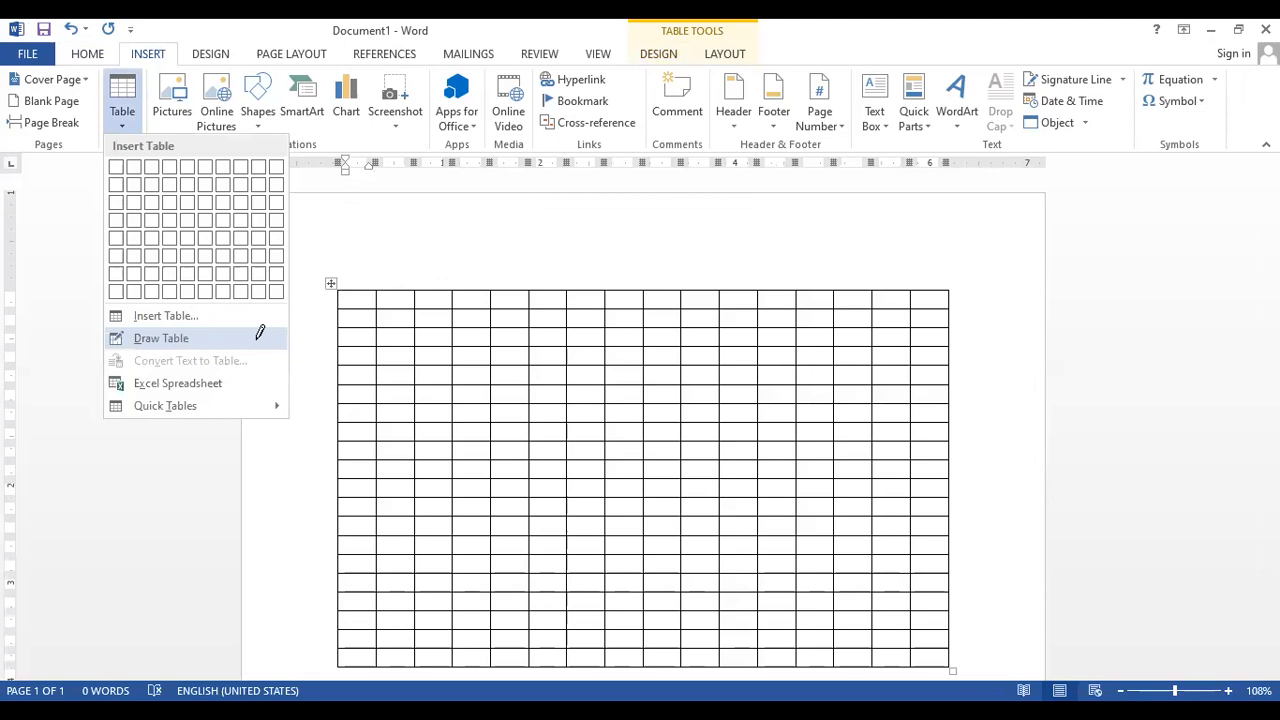
pyautogui.moveTo(339, 297); pyautogui.dragTo(372, 309)
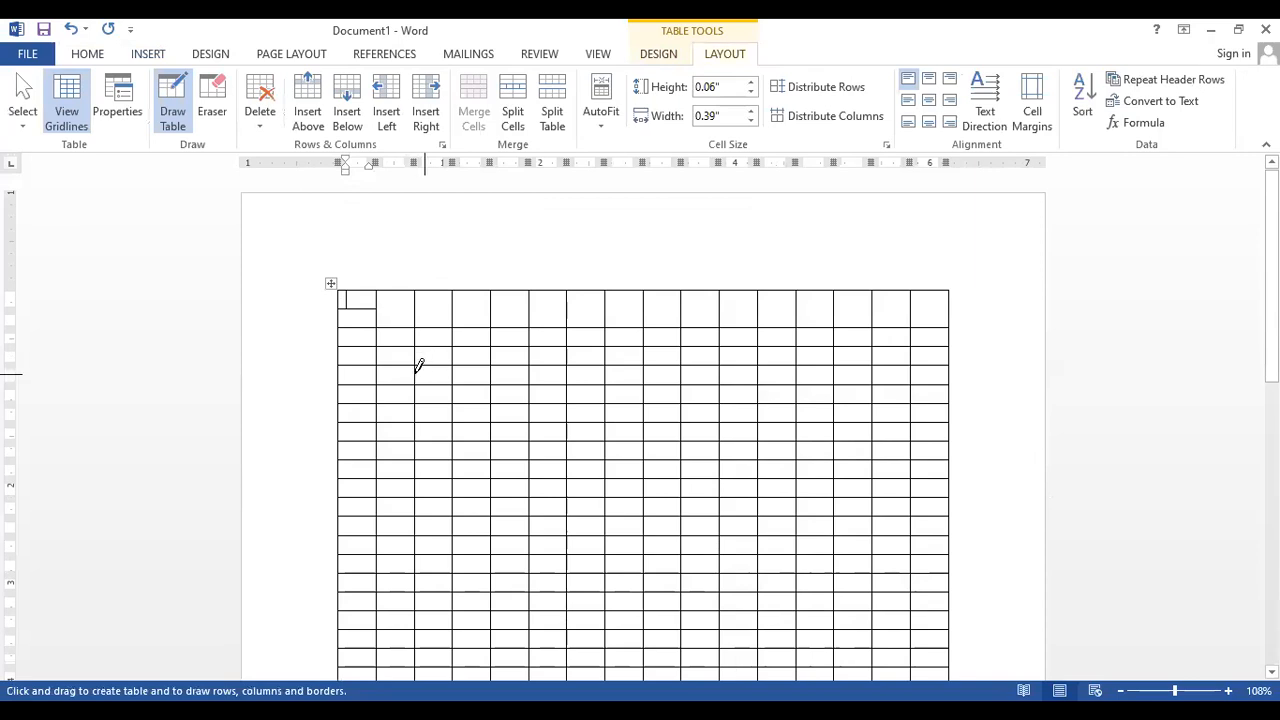
pyautogui.moveTo(449, 380)
pyautogui.mouseDown()
pyautogui.moveTo(431, 417)
pyautogui.moveTo(460, 405)
pyautogui.moveTo(511, 523)
pyautogui.moveTo(511, 603)
pyautogui.moveTo(578, 533)
pyautogui.mouseUp()
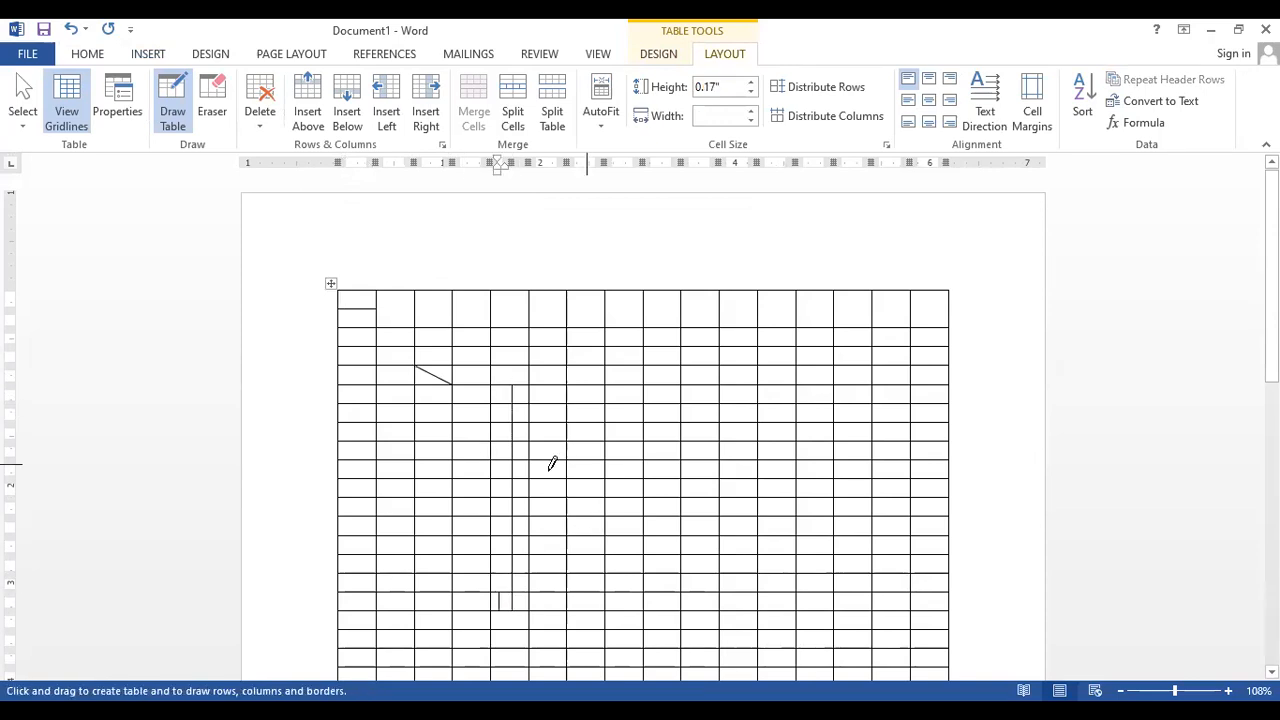
pyautogui.moveTo(452, 463); pyautogui.dragTo(834, 463)
pyautogui.moveTo(748, 387)
pyautogui.mouseDown()
pyautogui.moveTo(749, 374)
pyautogui.moveTo(820, 469)
pyautogui.mouseUp()
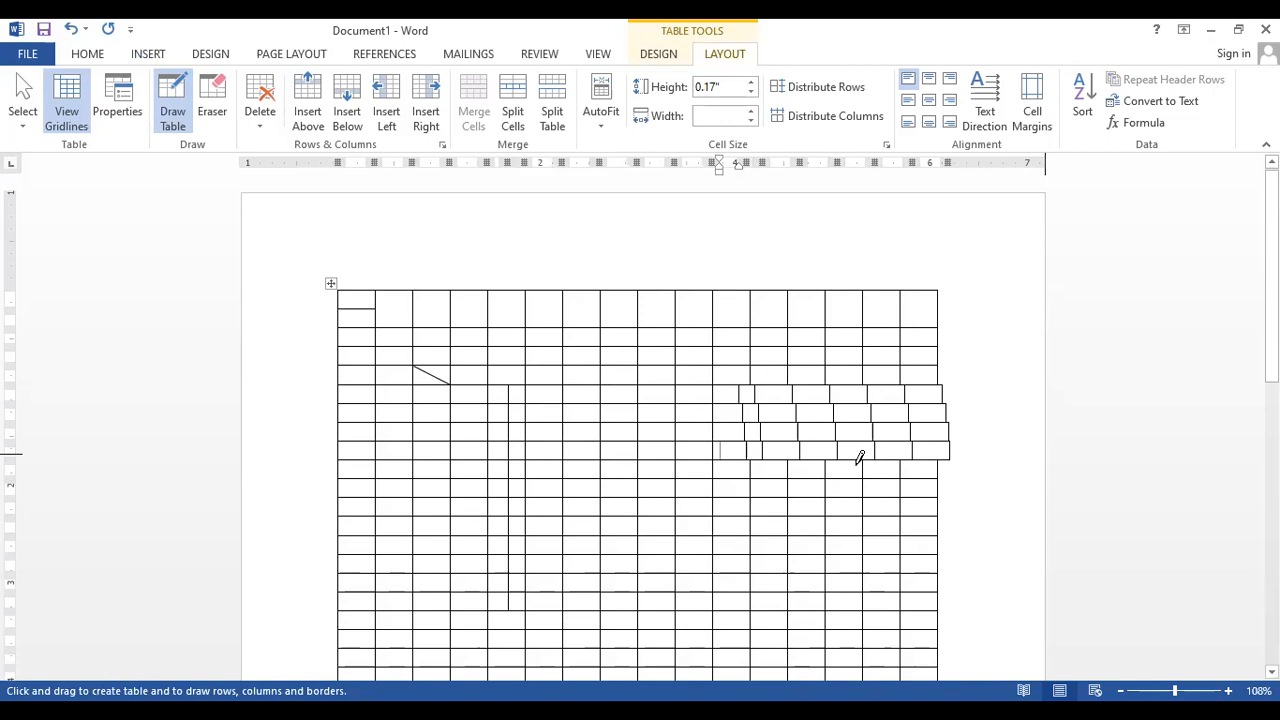
# - Undo all the lines drawn by hand inside the 16-by-20 table
pyautogui.hotkey('ctrl', 'z')
pyautogui.hotkey('ctrl', 'z')
pyautogui.hotkey('ctrl', 'z')
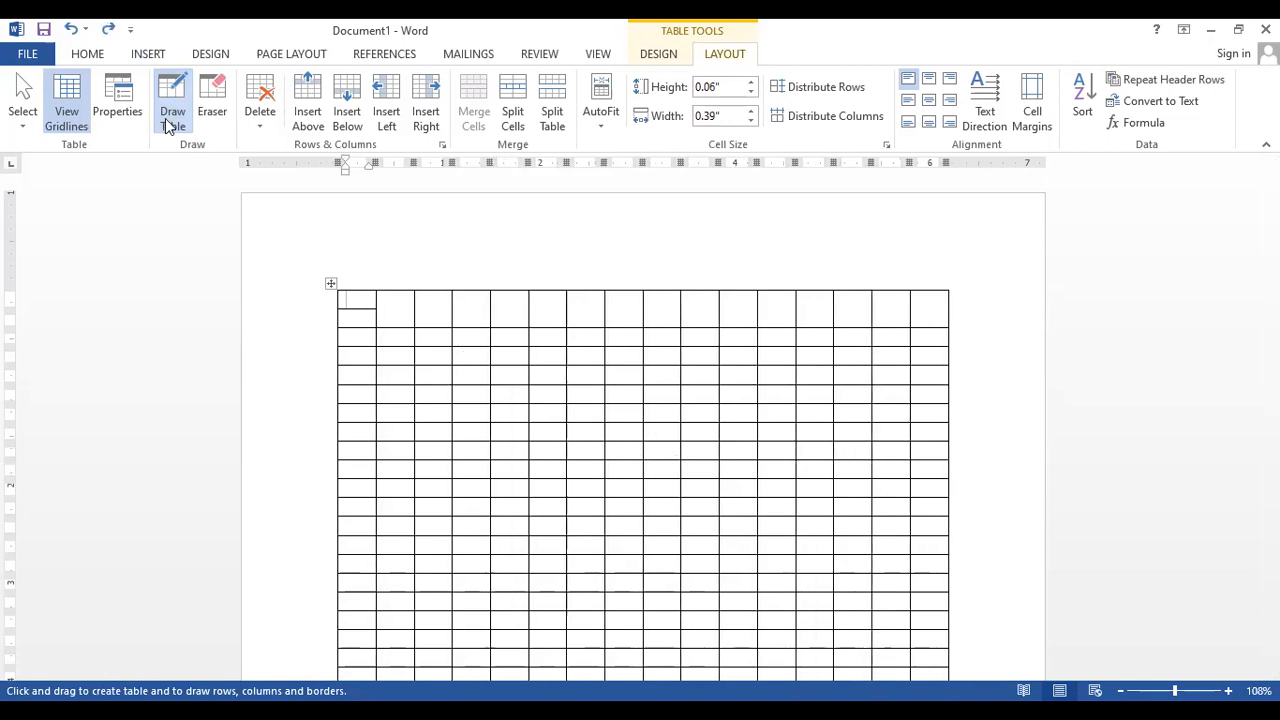
pyautogui.hotkey('ctrl', 'z')
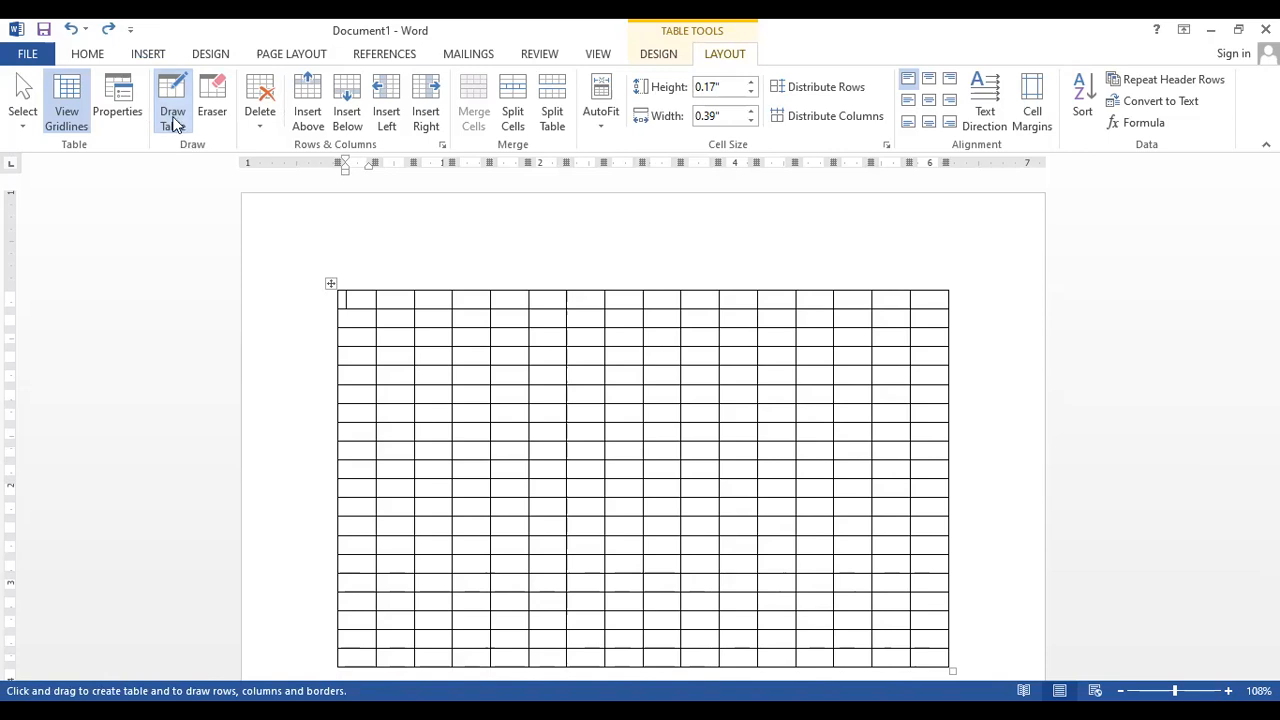
# - Browse the built-in Quick Tables gallery from the calendars to the subheaded tables, and close it without inserting one
pyautogui.click(148, 54)
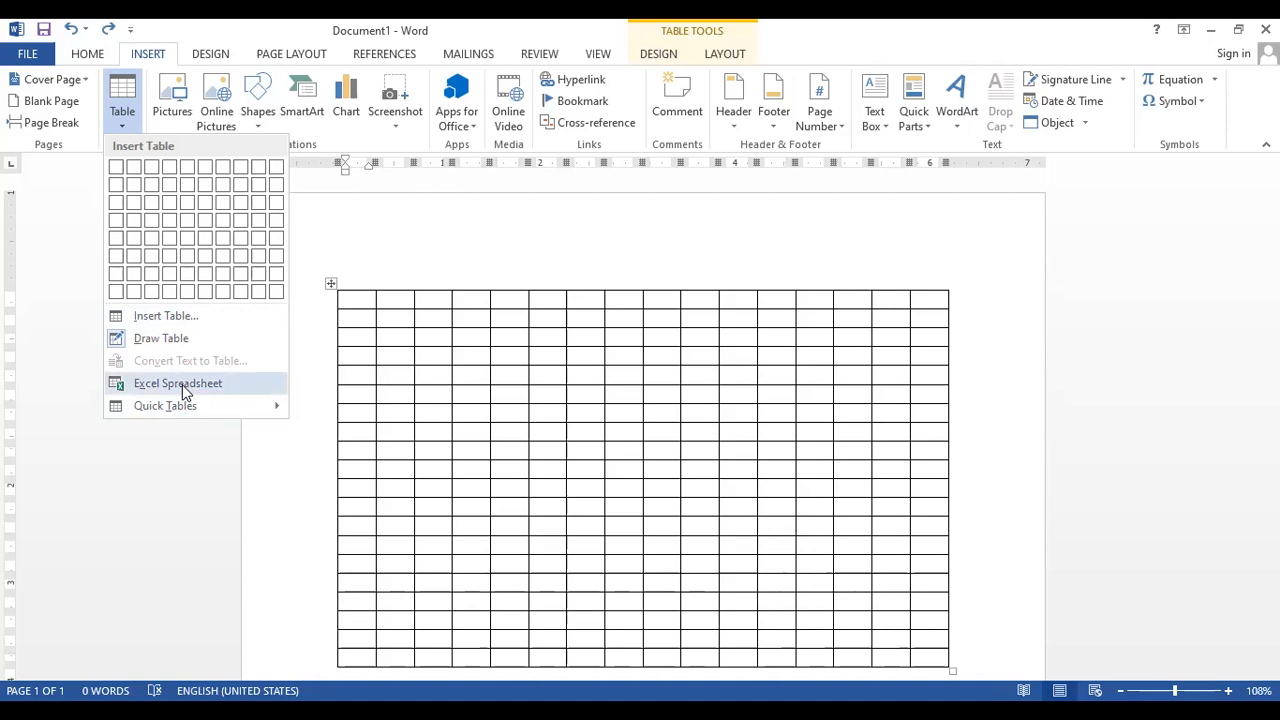
pyautogui.click(193, 410)
pyautogui.scroll(-5, 403, 389)
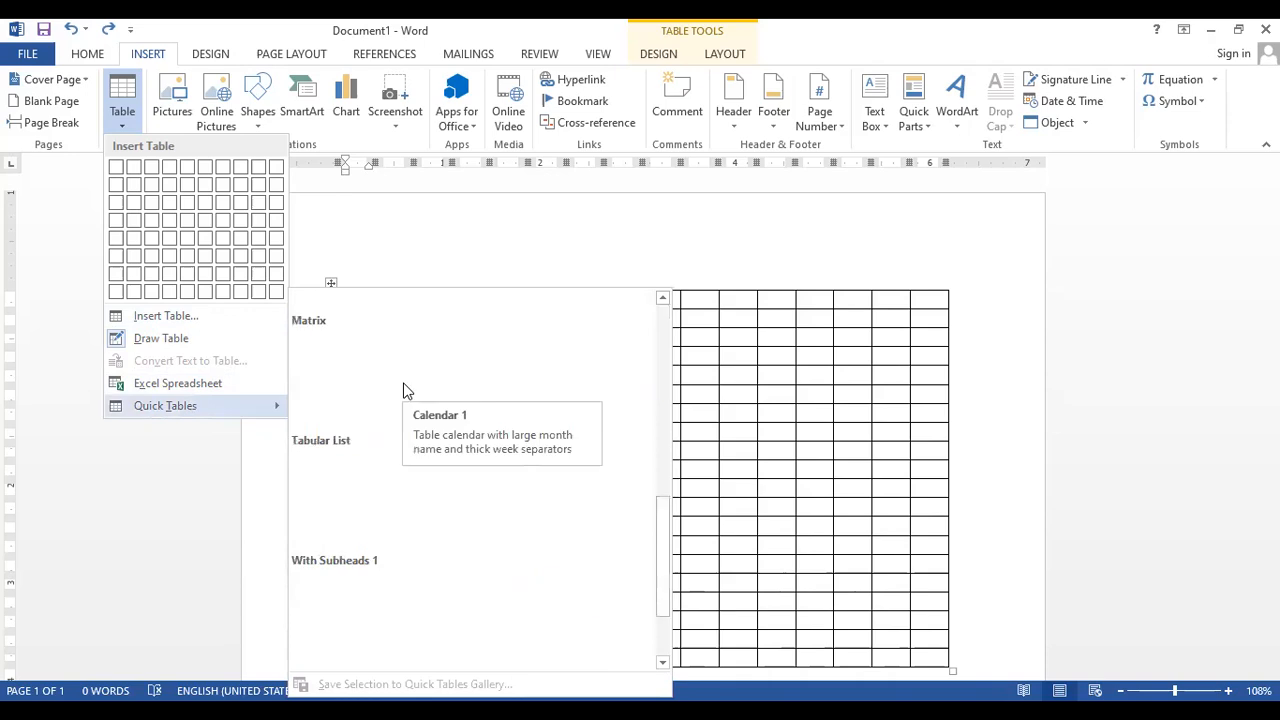
pyautogui.scroll(-1, 493, 528)
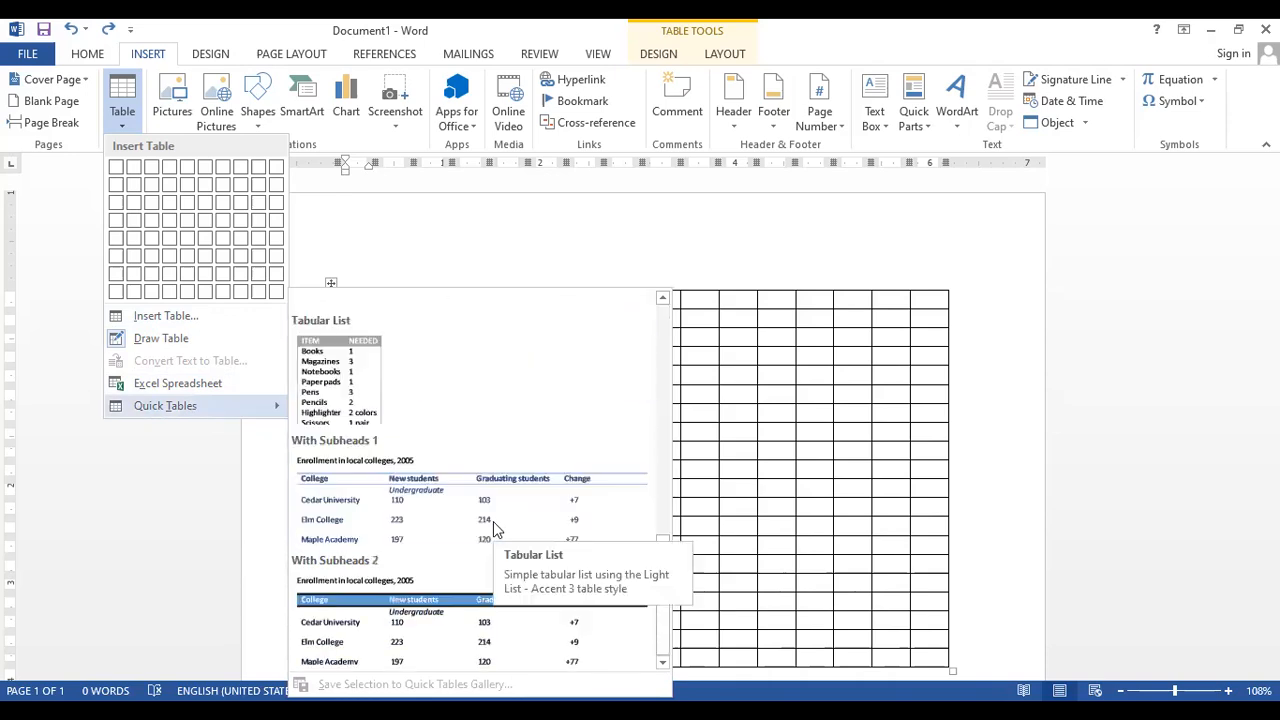
pyautogui.scroll(6, 484, 628)
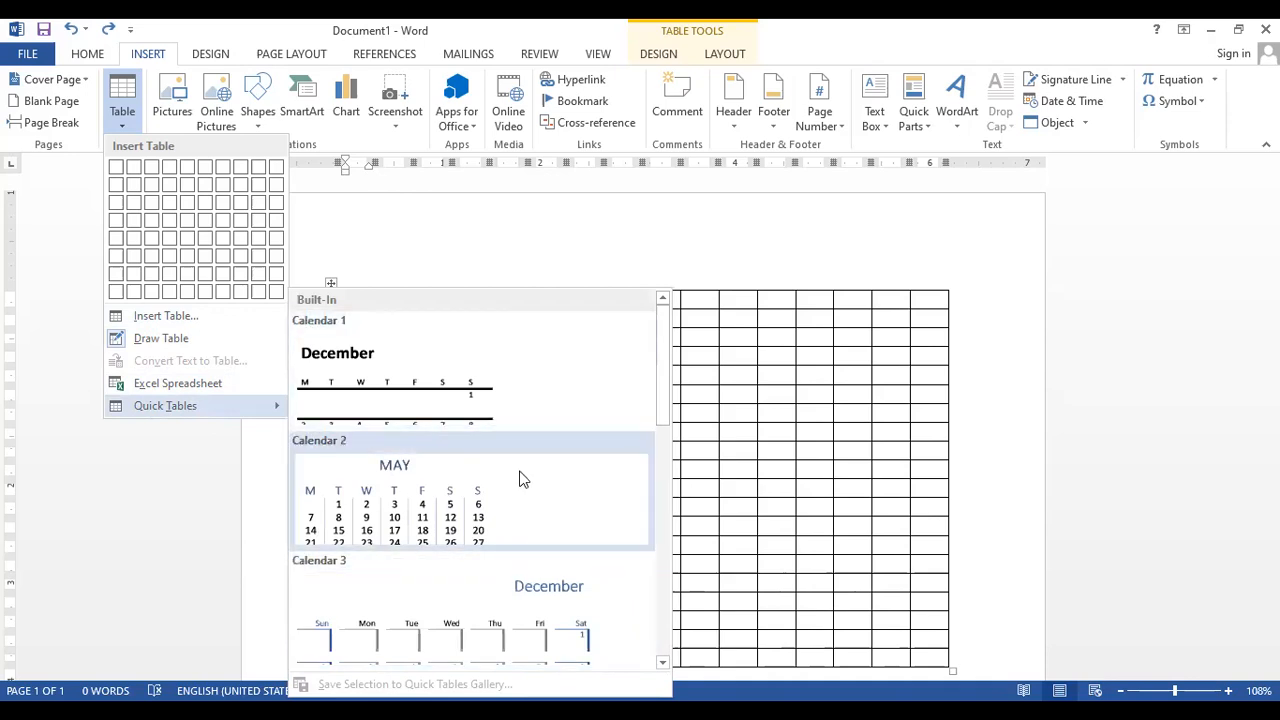
pyautogui.click(800, 204)
# - Undo the 16-by-20 table and insert a table with 5 columns and 4 rows in the empty document
pyautogui.hotkey('ctrl', 'z')
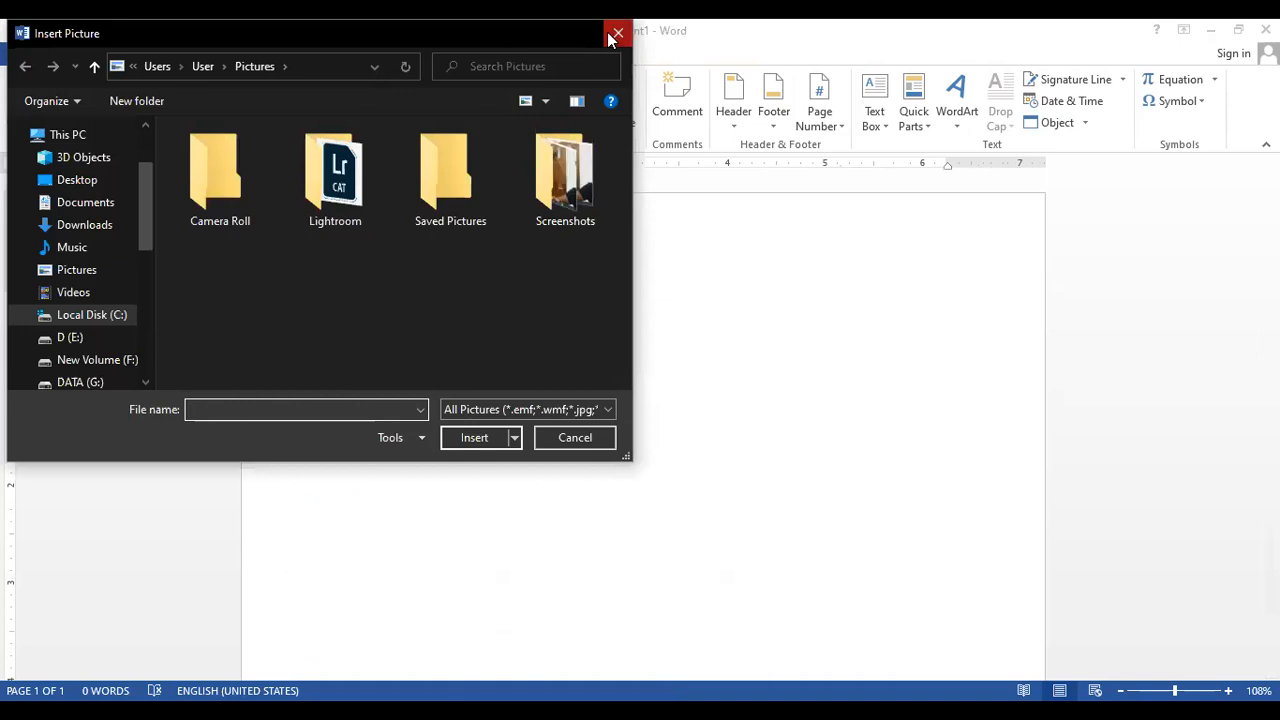
pyautogui.click(612, 36)
pyautogui.click(124, 110)
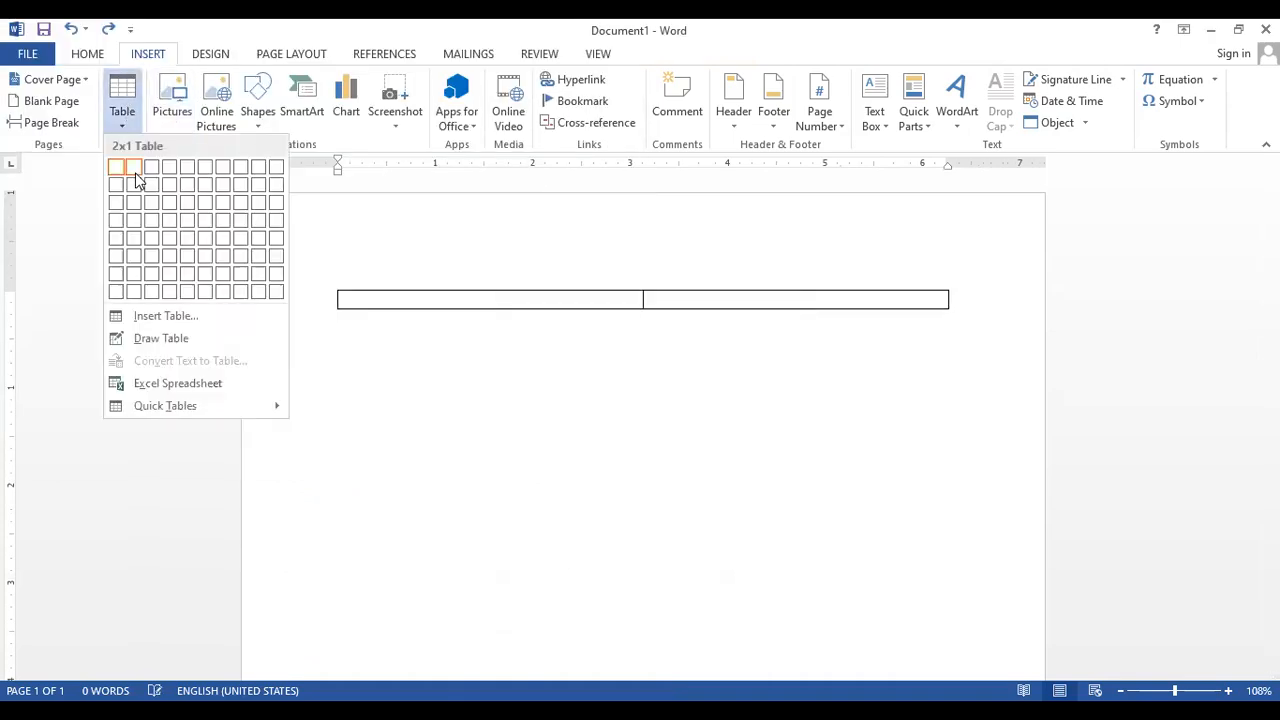
pyautogui.click(193, 225)
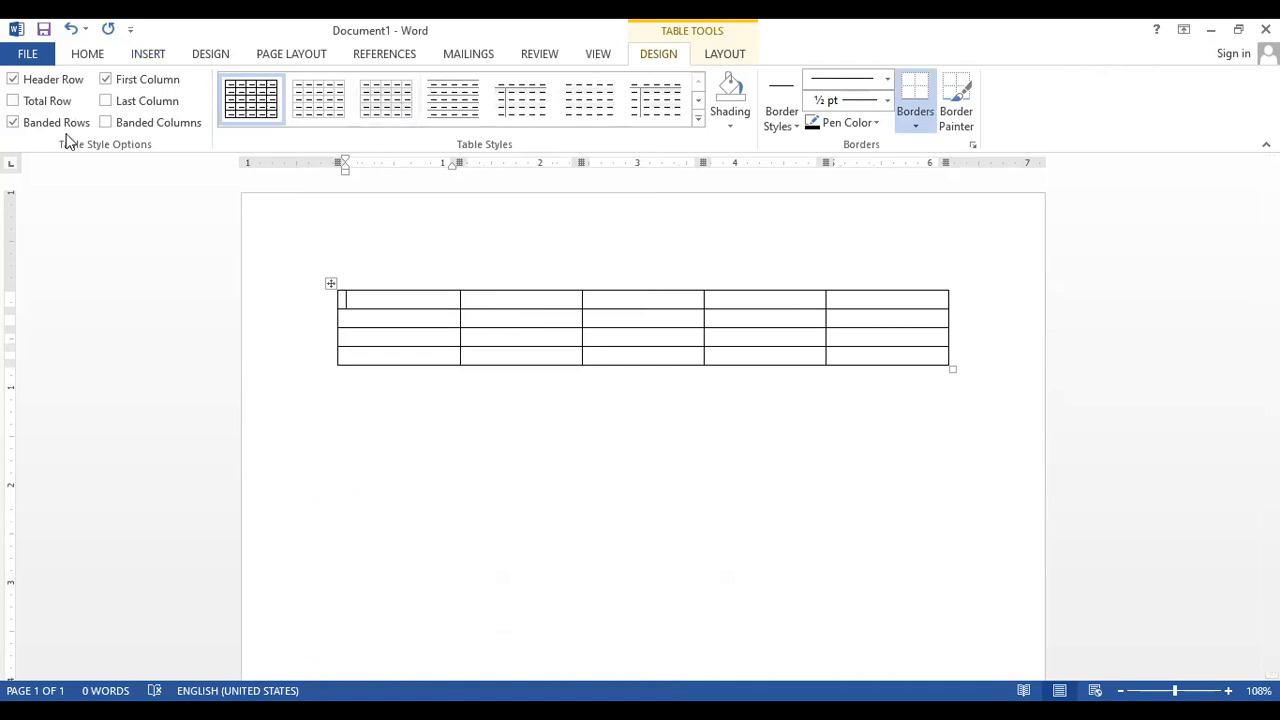
# - Move the selection out of the table and look through the general insertion, design, page layout, references, mailings, review and view commands
pyautogui.click(309, 452)
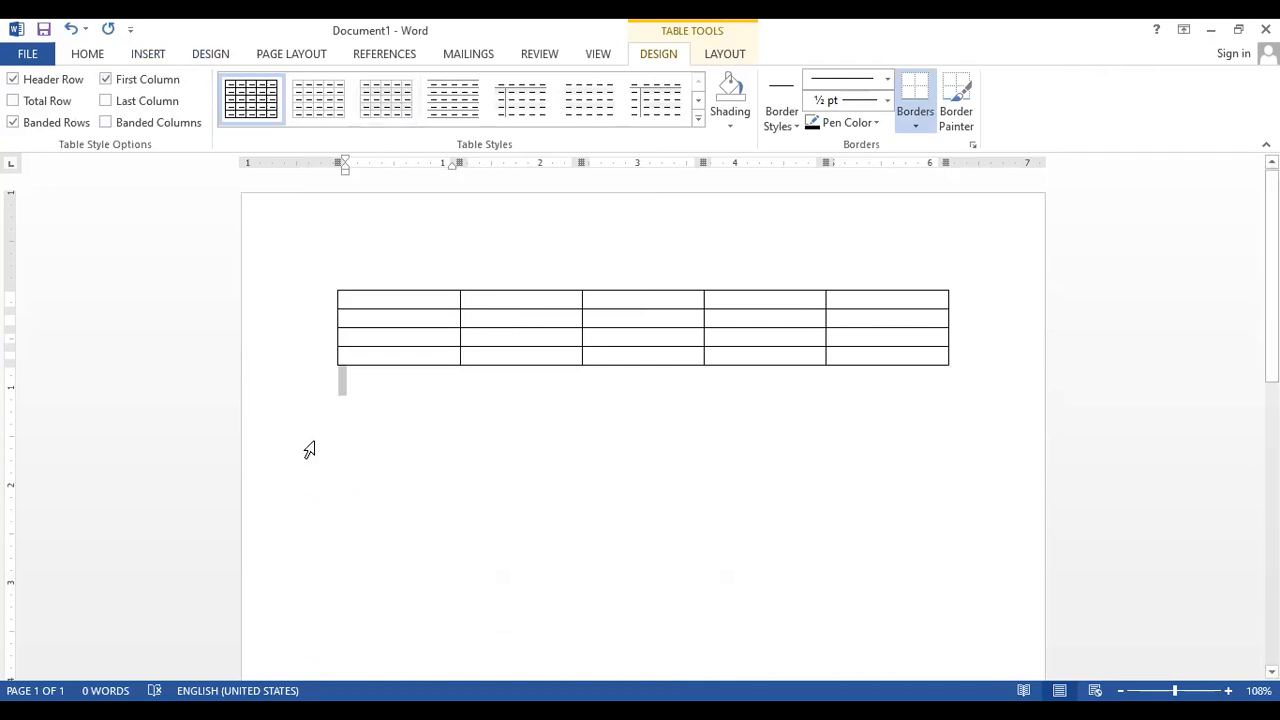
pyautogui.click(162, 54)
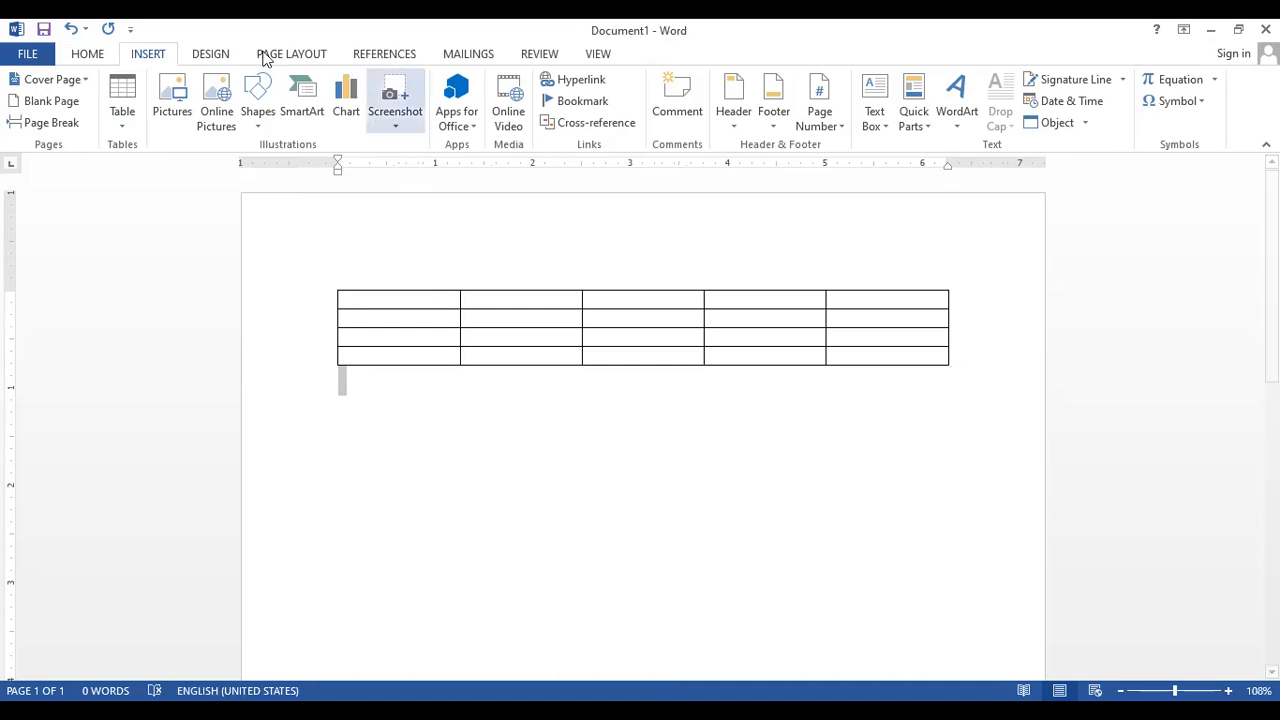
pyautogui.click(205, 56)
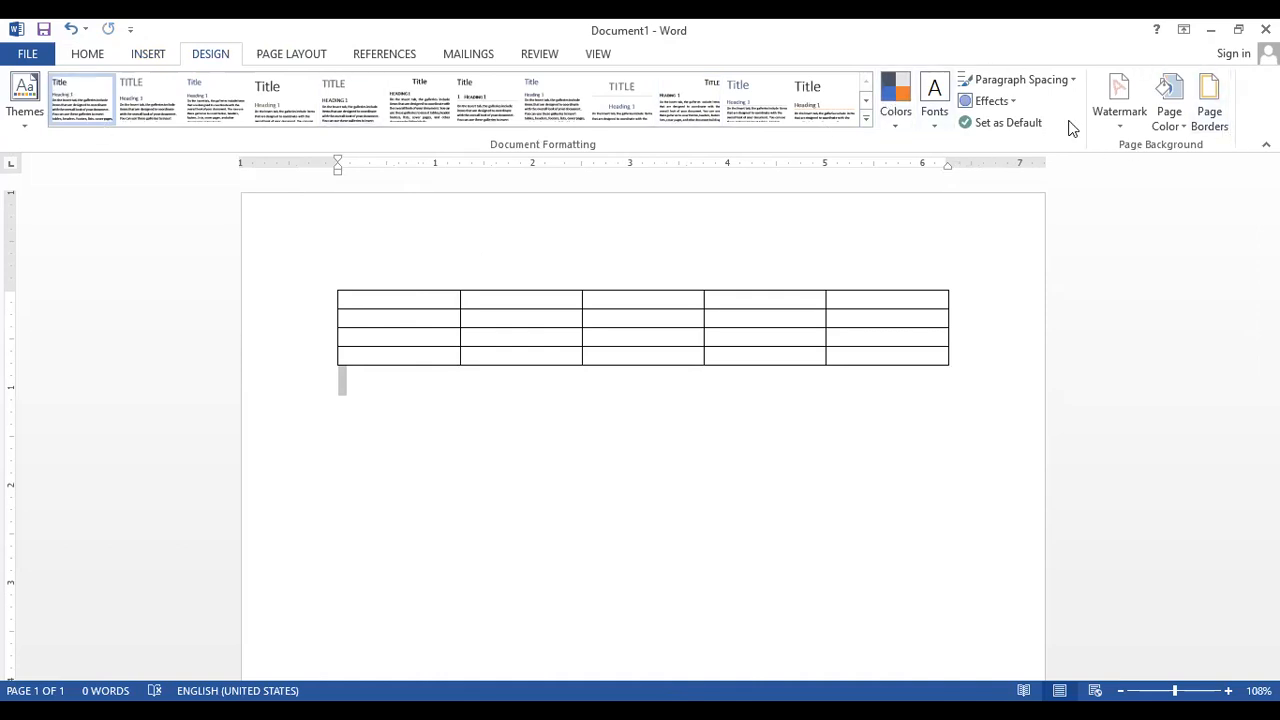
pyautogui.click(266, 55)
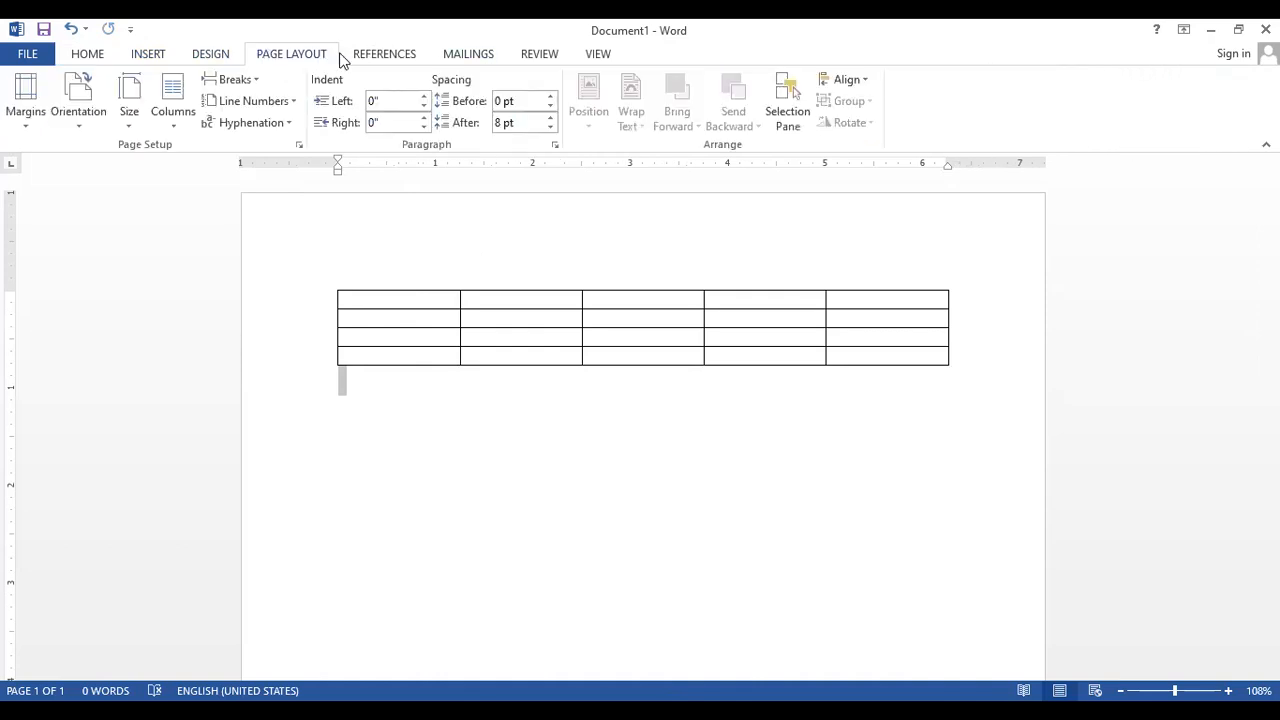
pyautogui.click(409, 57)
pyautogui.click(472, 58)
pyautogui.click(532, 57)
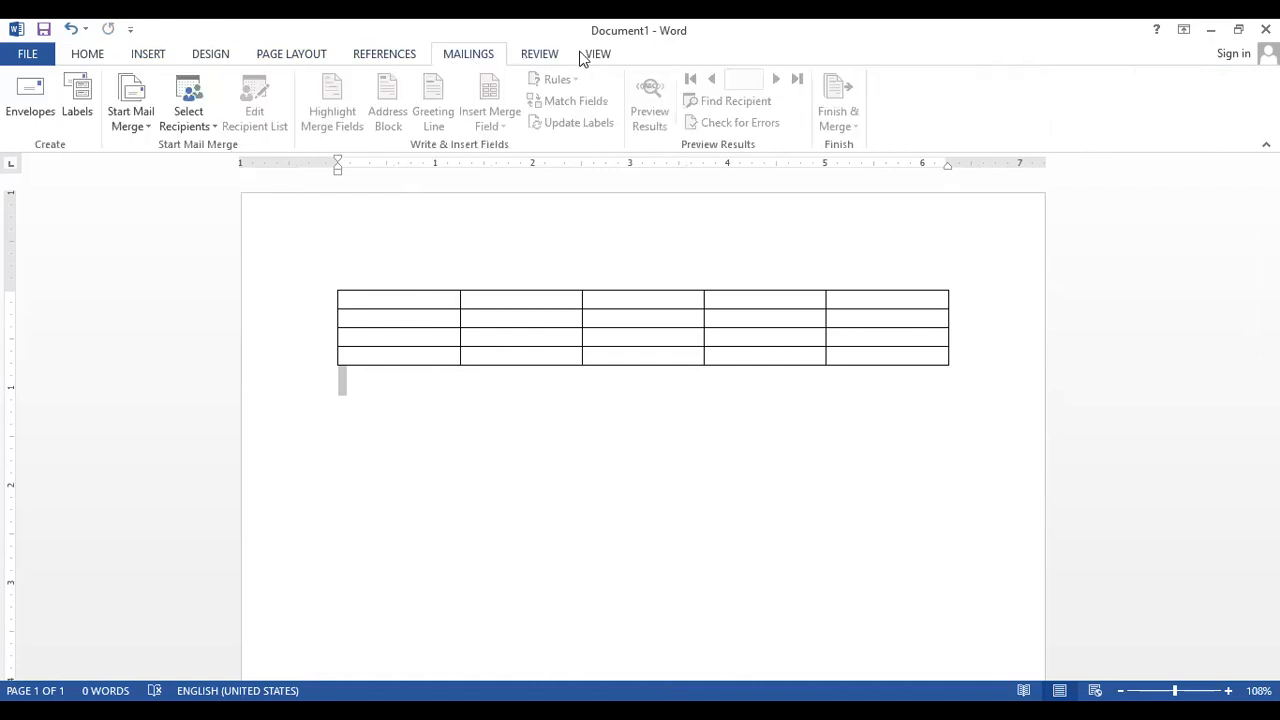
pyautogui.click(608, 60)
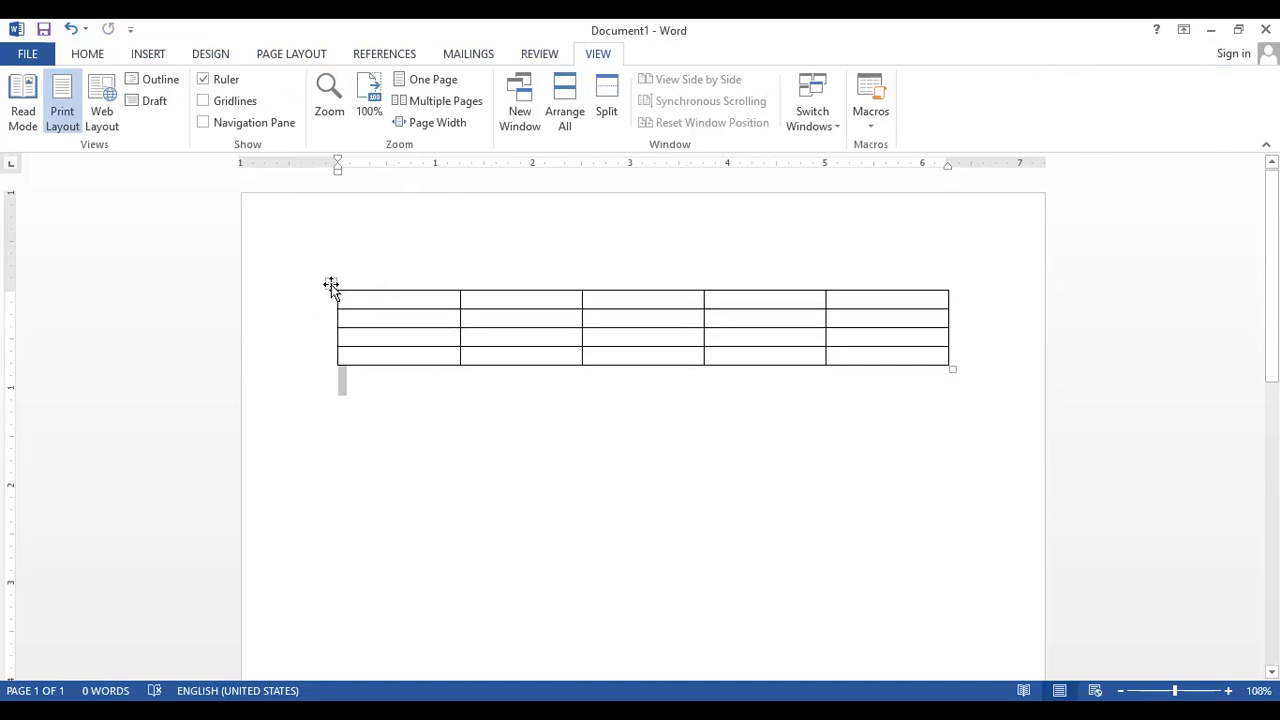
# - Select the whole 5-by-4 table, examine its Table Tools design and layout options, and place the cursor below the table
pyautogui.click(331, 286)
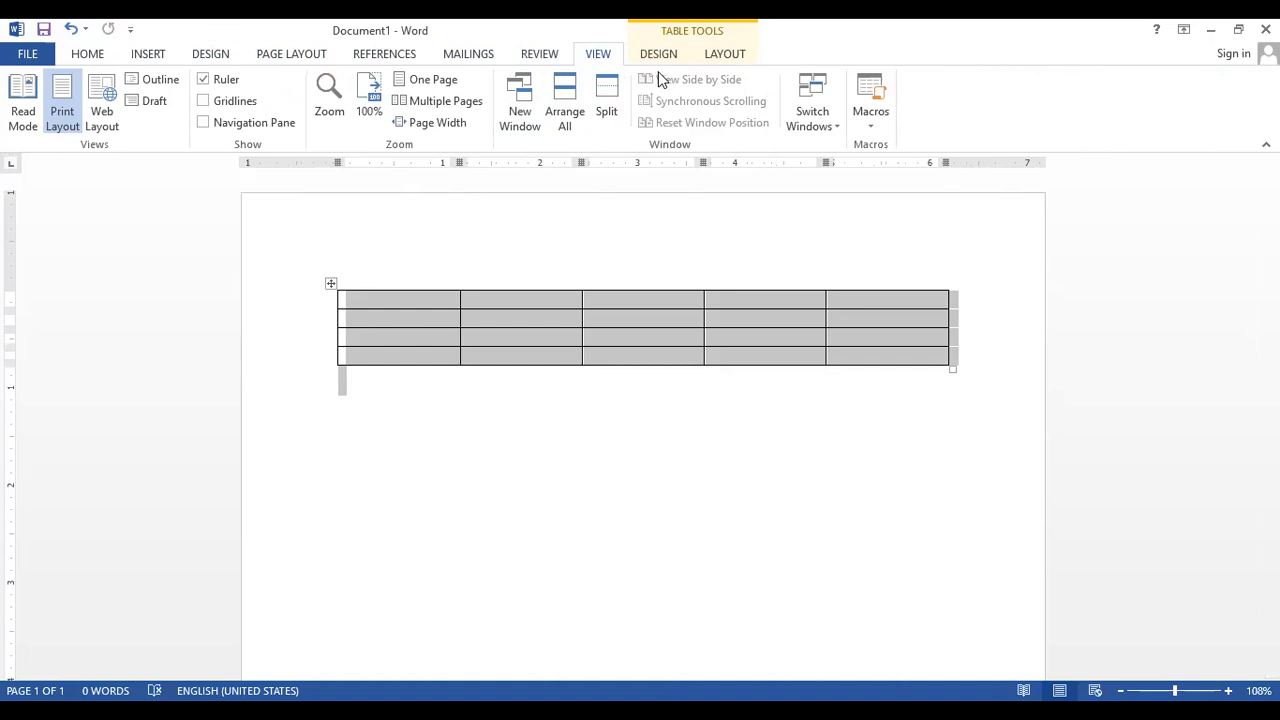
pyautogui.click(660, 56)
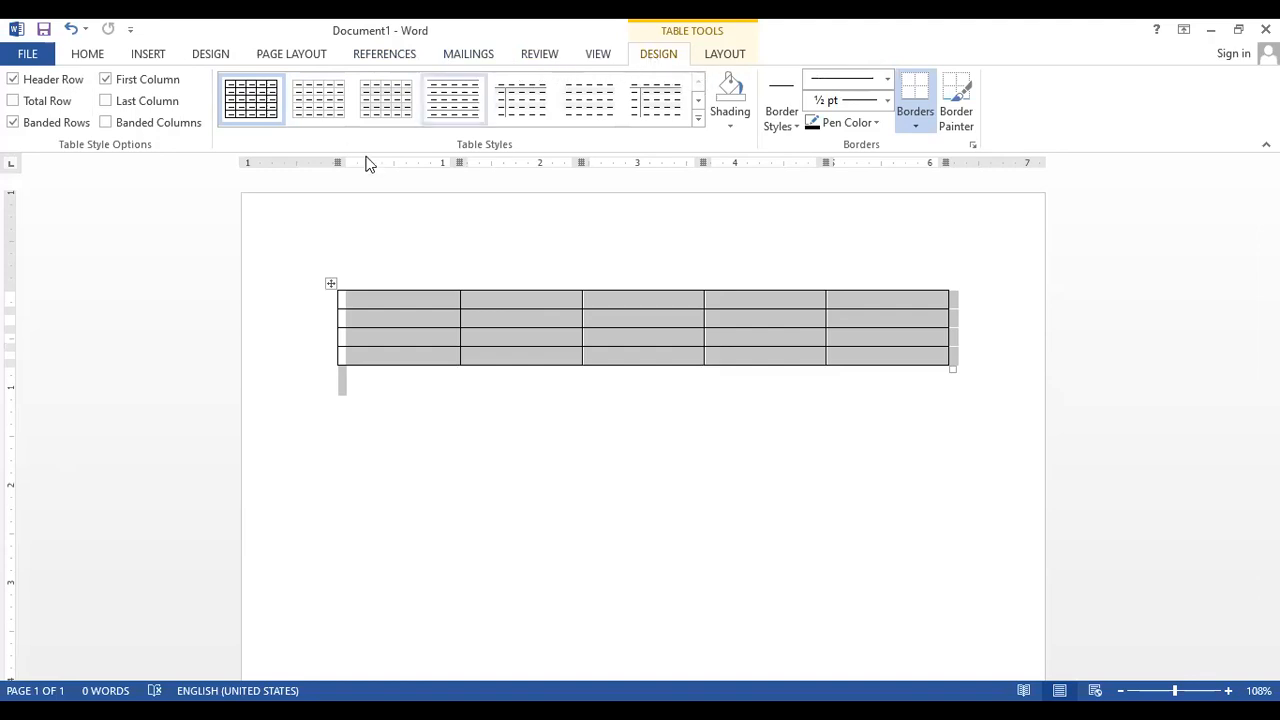
pyautogui.click(331, 284)
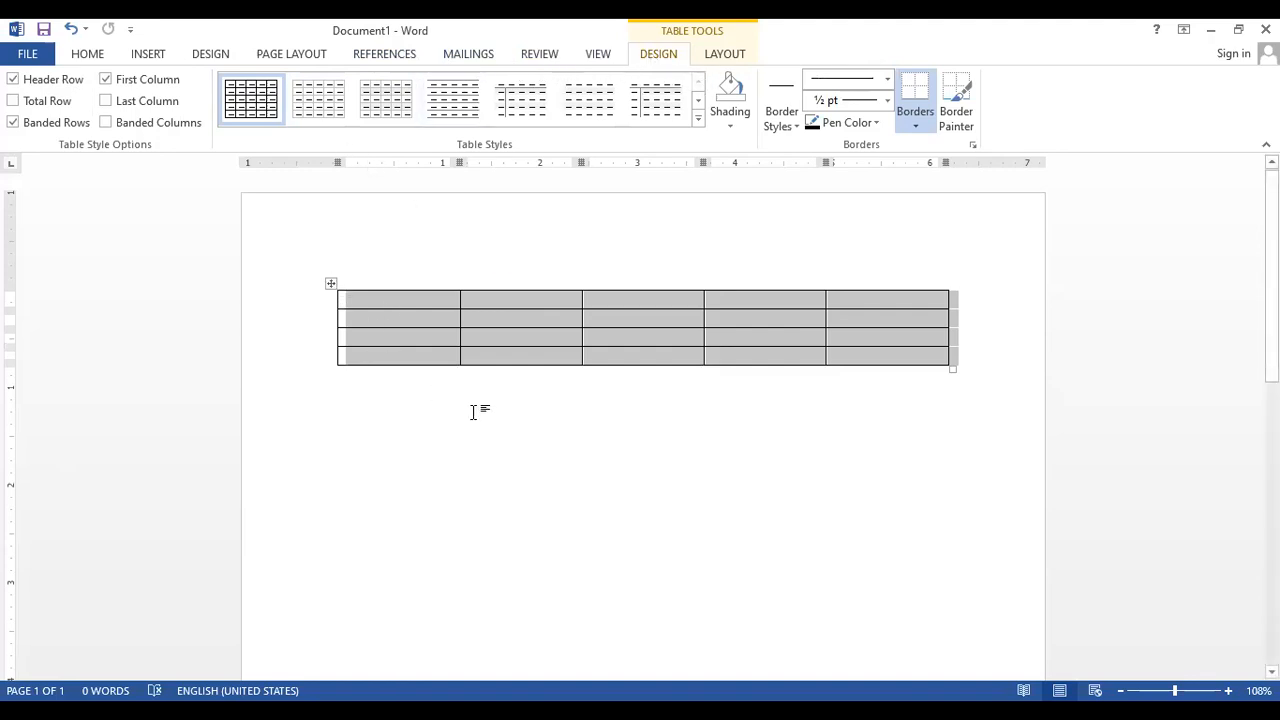
pyautogui.click(712, 56)
pyautogui.click(671, 58)
pyautogui.click(718, 52)
pyautogui.click(666, 62)
pyautogui.click(453, 509)
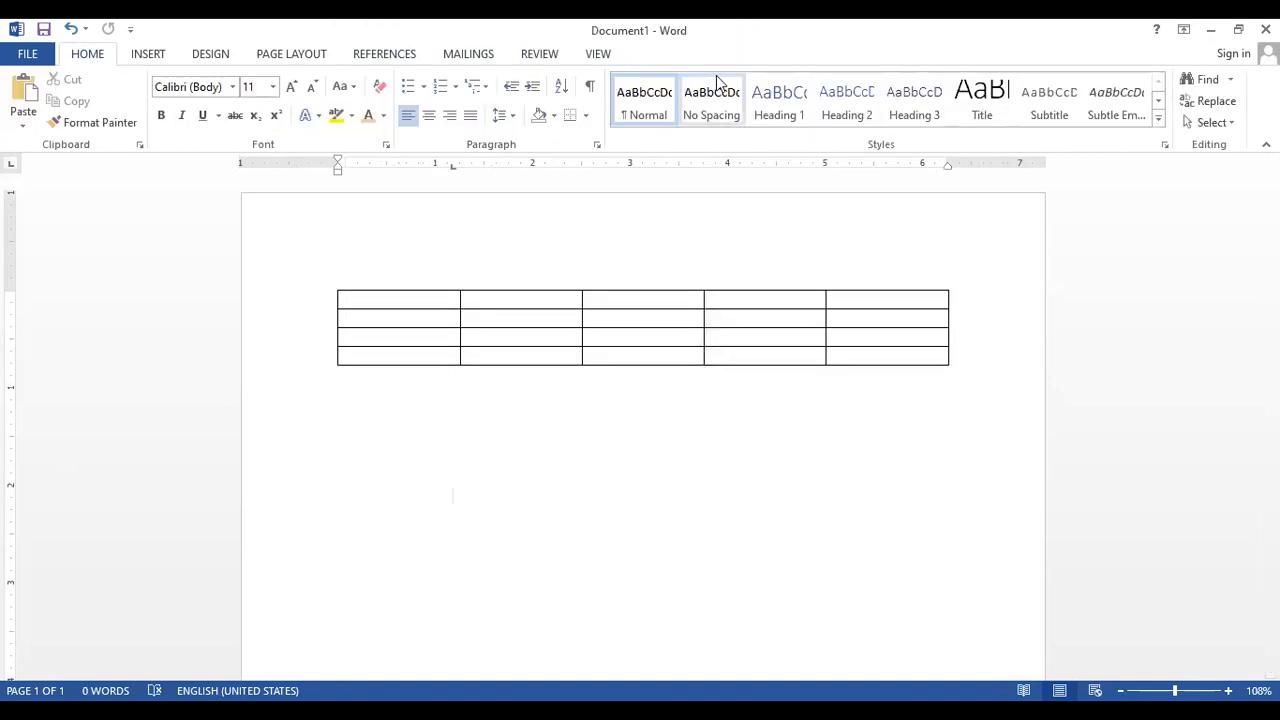
# - Select the table's first column, examine the cell merging and other table layout commands, and clear the selection
pyautogui.moveTo(330, 288)
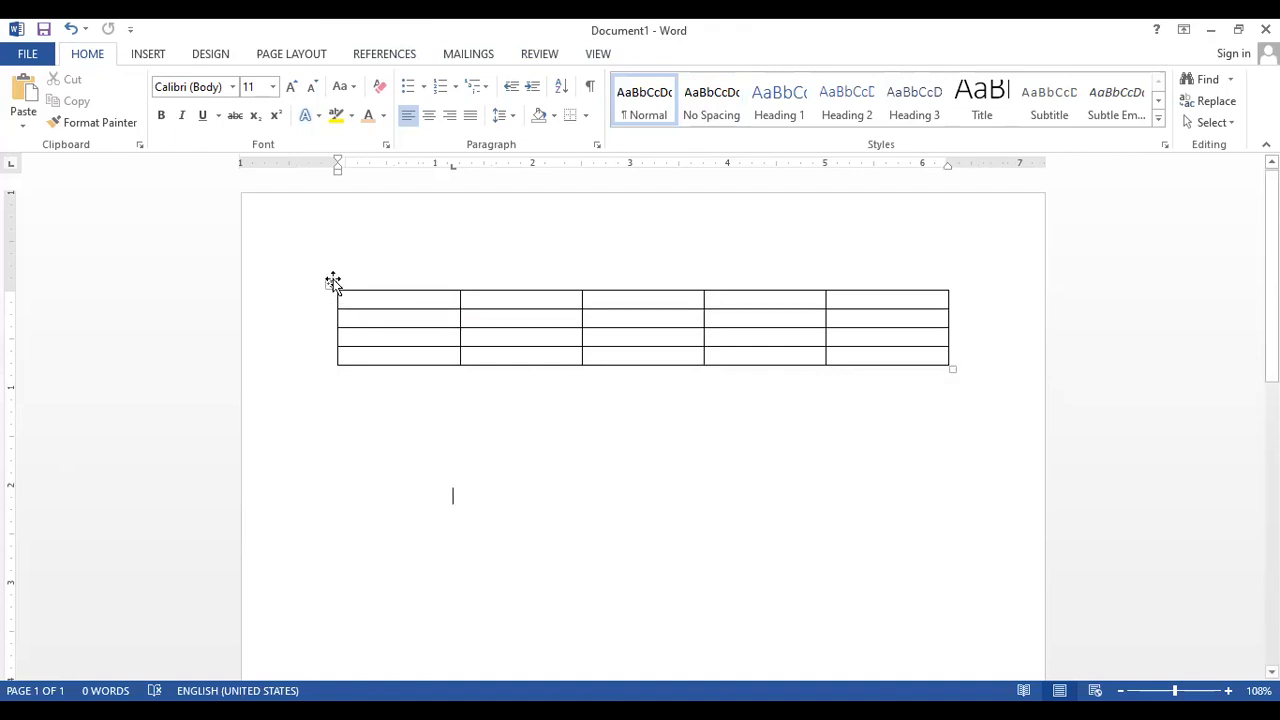
pyautogui.click(333, 283)
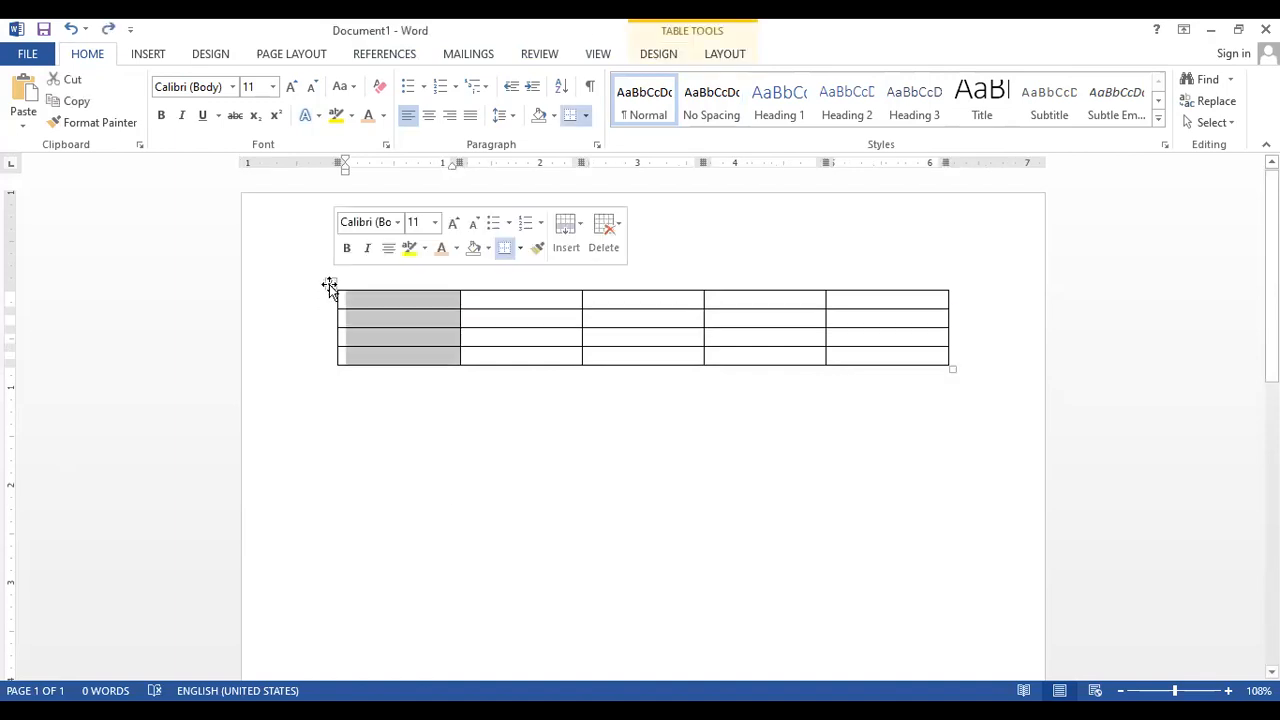
pyautogui.click(664, 58)
pyautogui.click(733, 58)
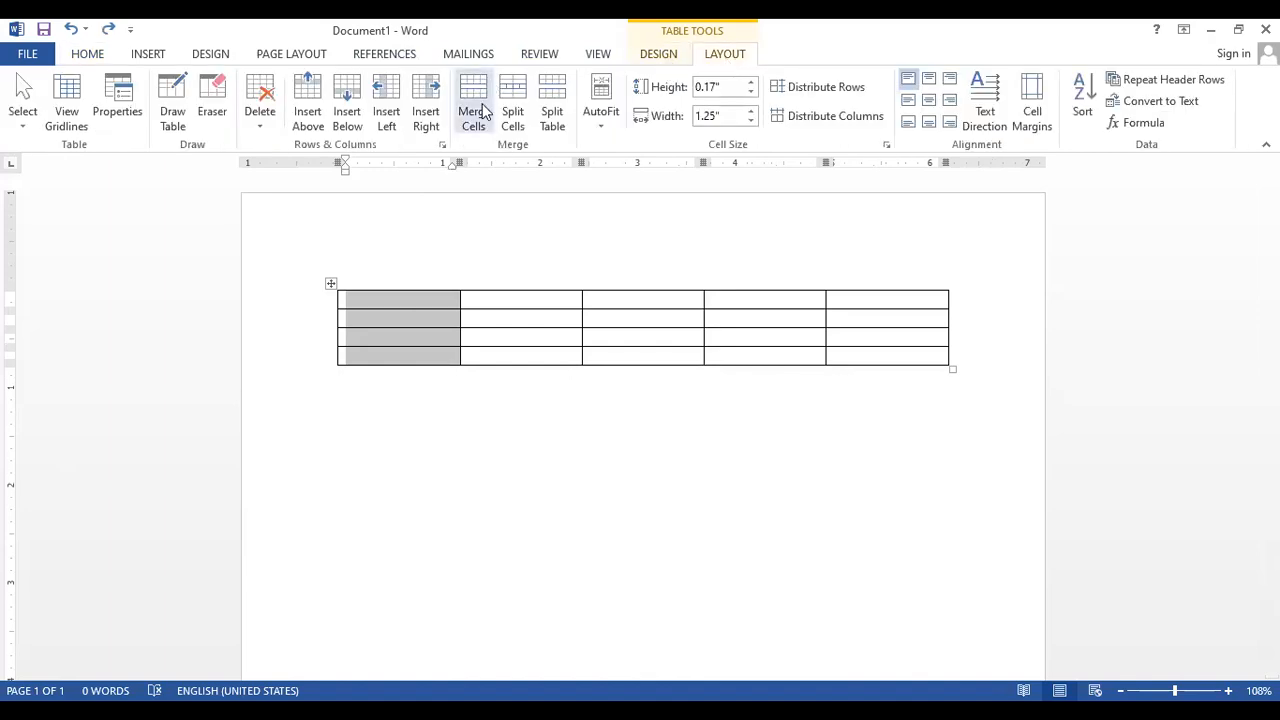
pyautogui.click(485, 450)
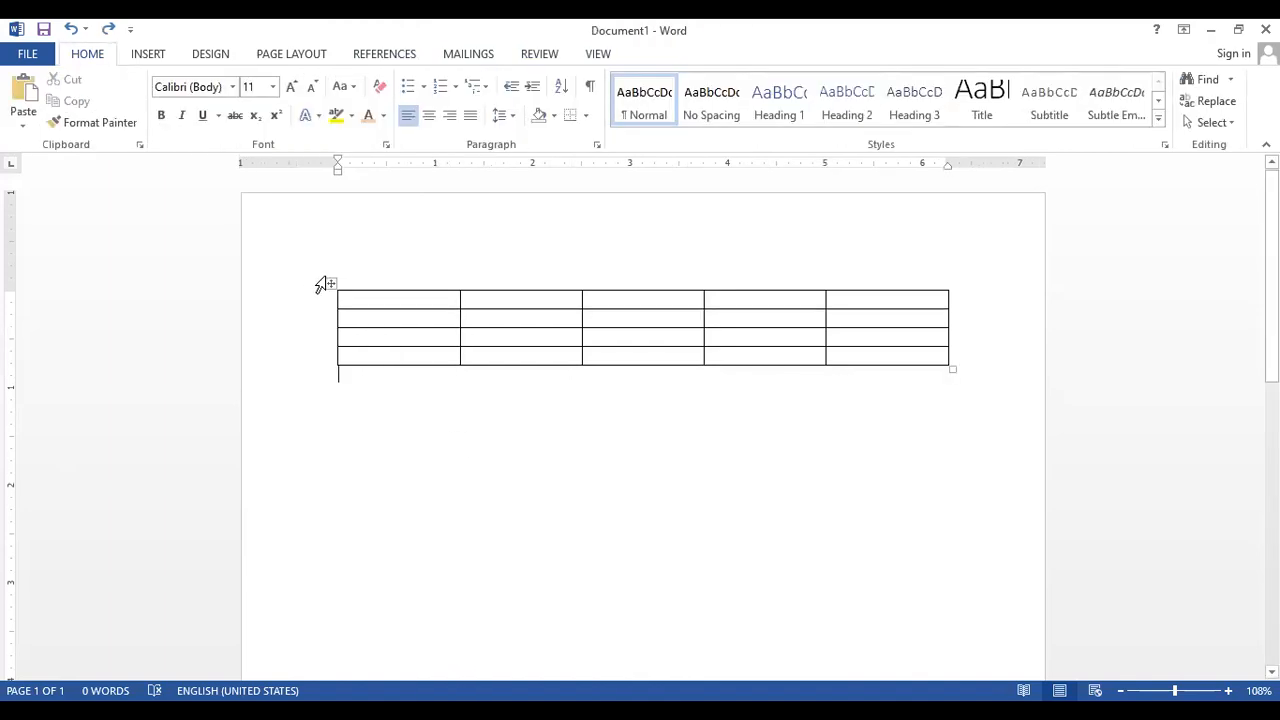
# - Apply the orange dark grid style with a filled header row and first column to the whole table
pyautogui.click(328, 283)
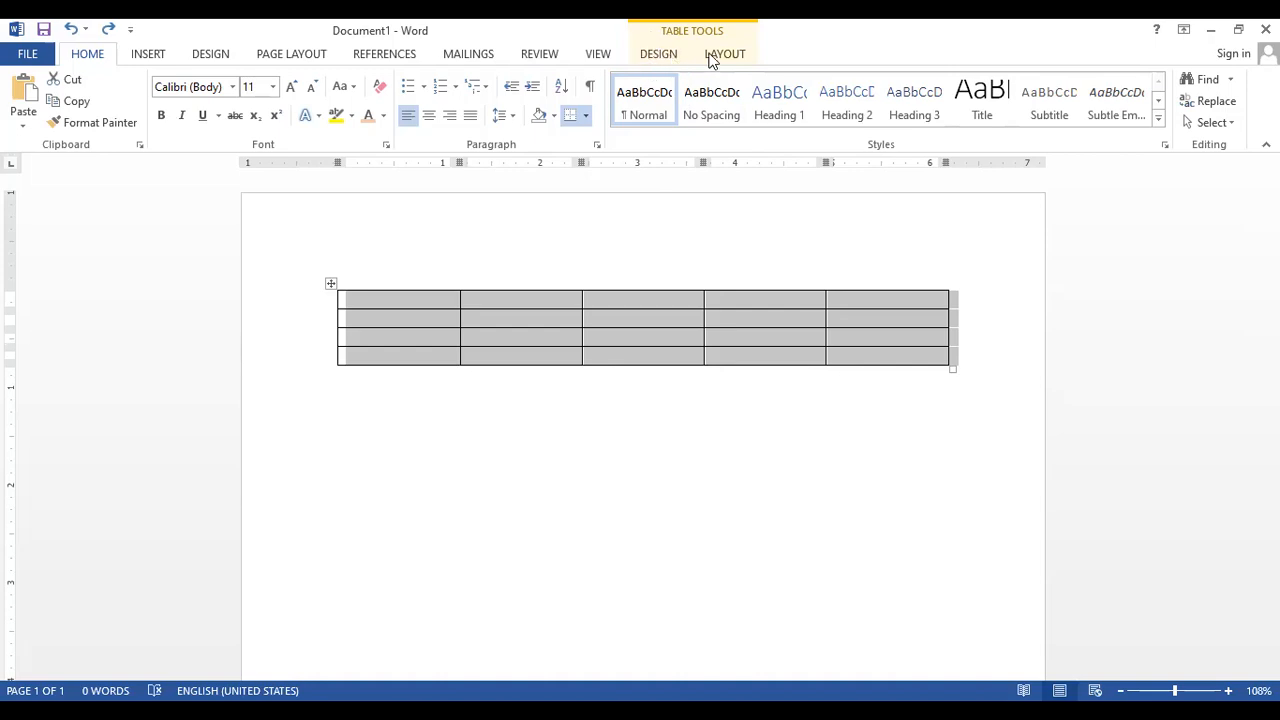
pyautogui.click(746, 56)
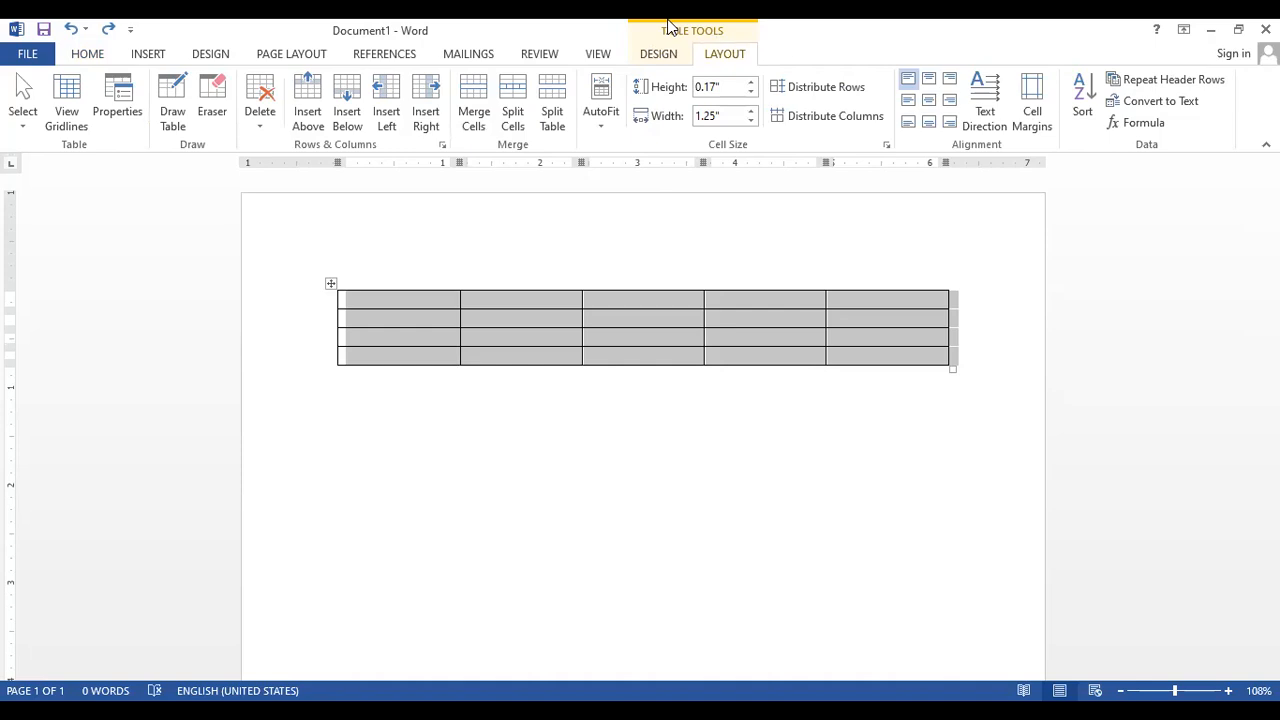
pyautogui.click(655, 58)
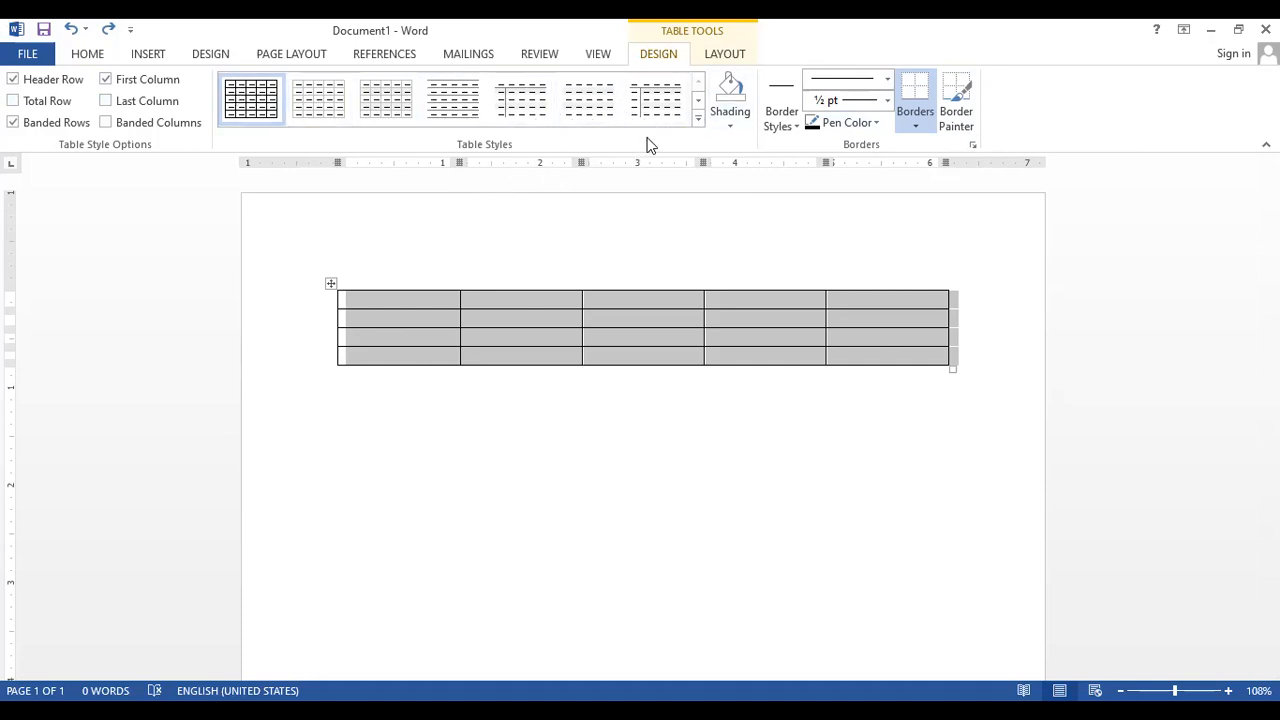
pyautogui.click(698, 120)
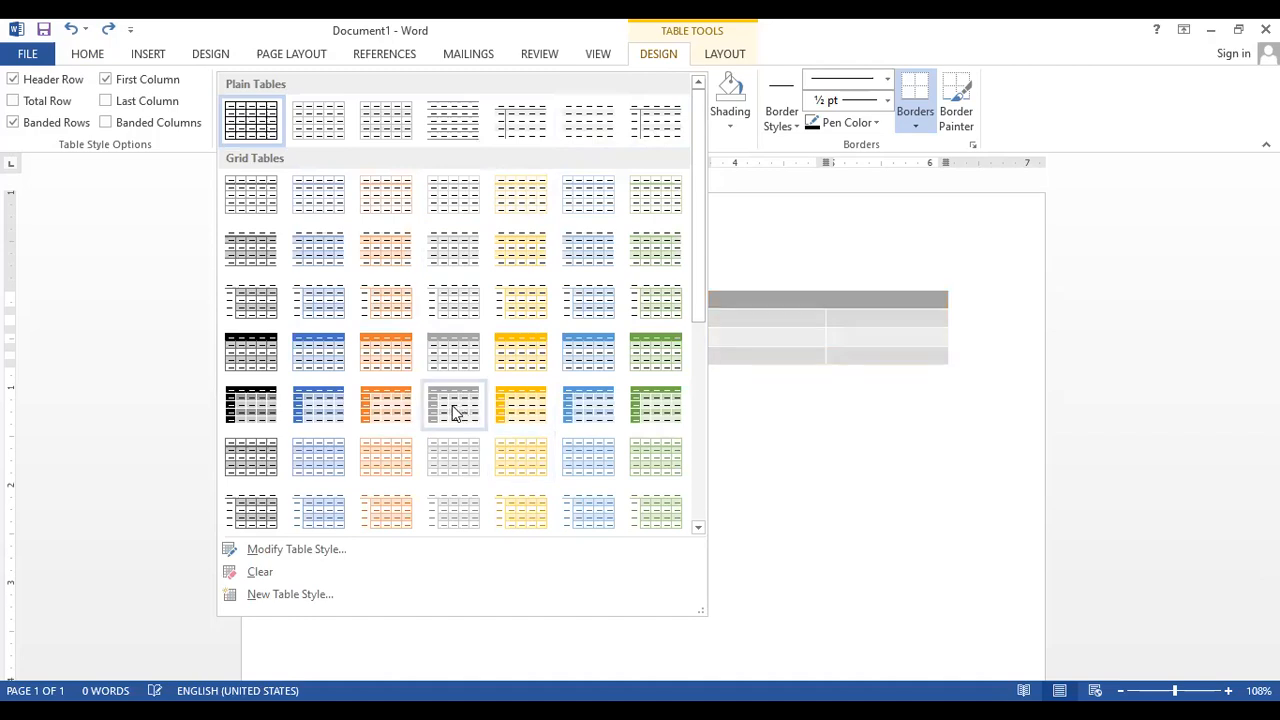
pyautogui.click(383, 400)
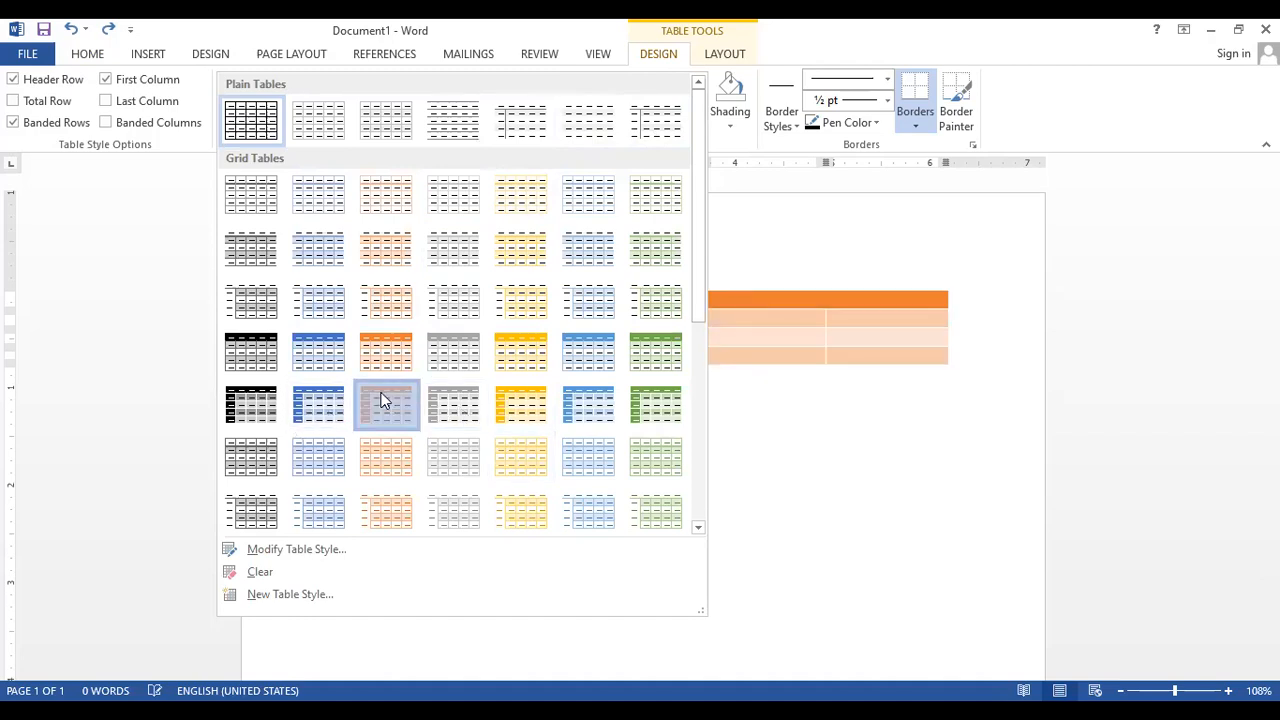
pyautogui.click(420, 400)
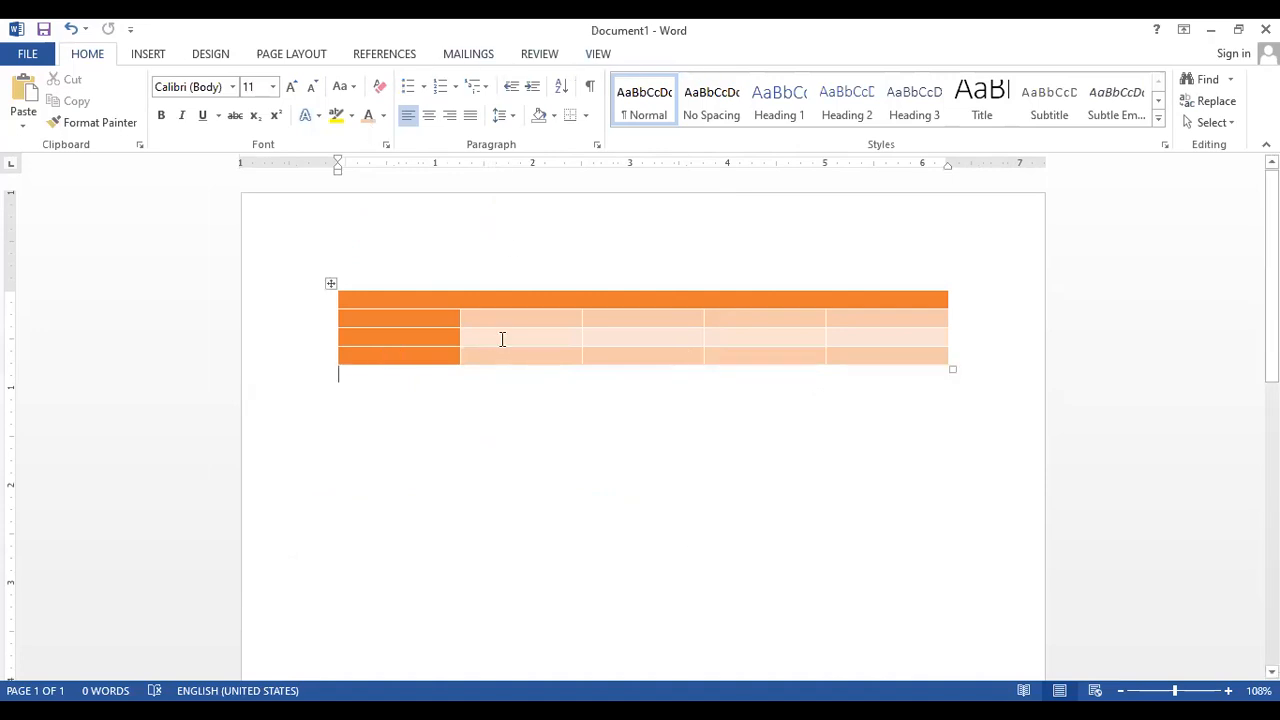
# - Toggle the Header Row style option of the orange table off and back on, leaving it enabled
pyautogui.click(331, 284)
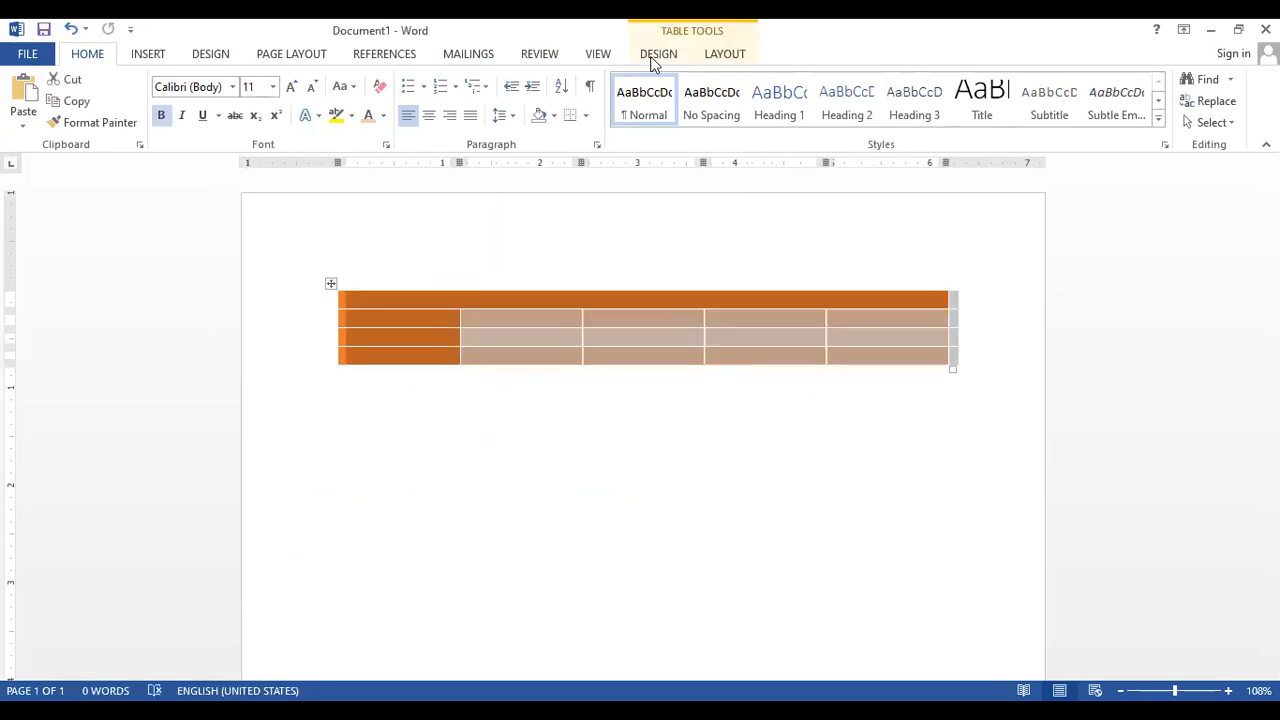
pyautogui.click(646, 60)
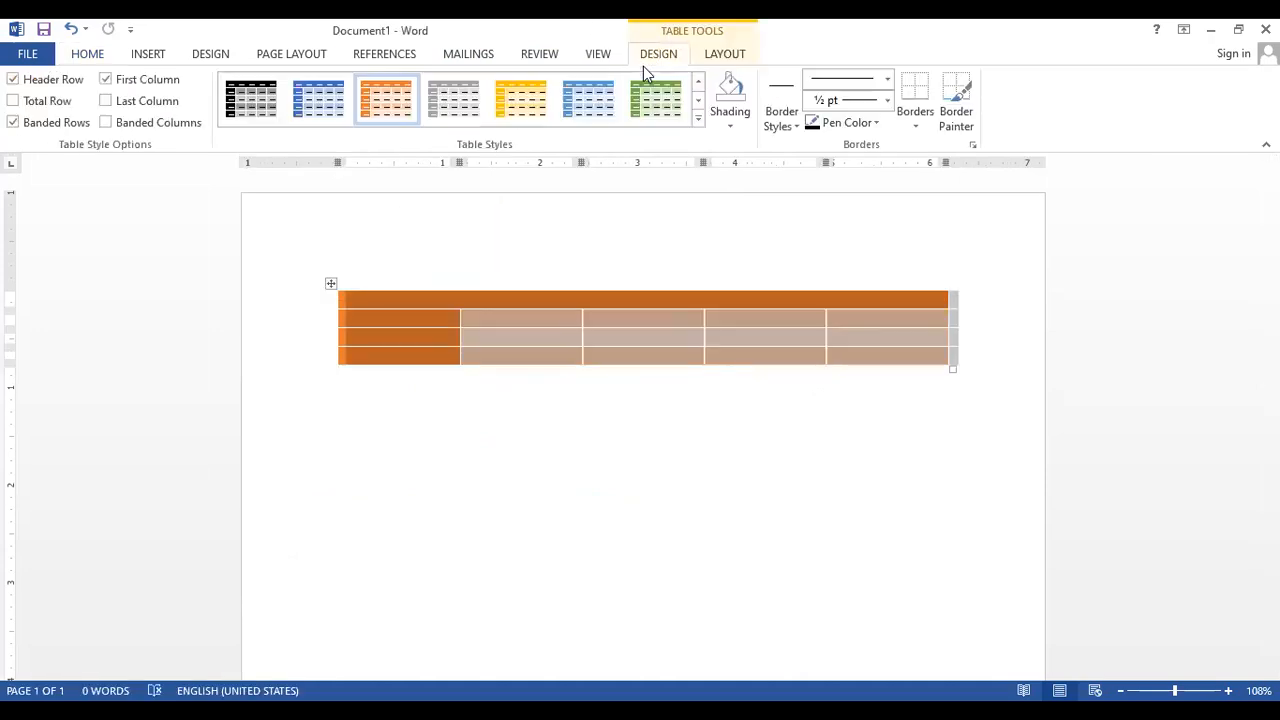
pyautogui.click(23, 86)
pyautogui.click(23, 86)
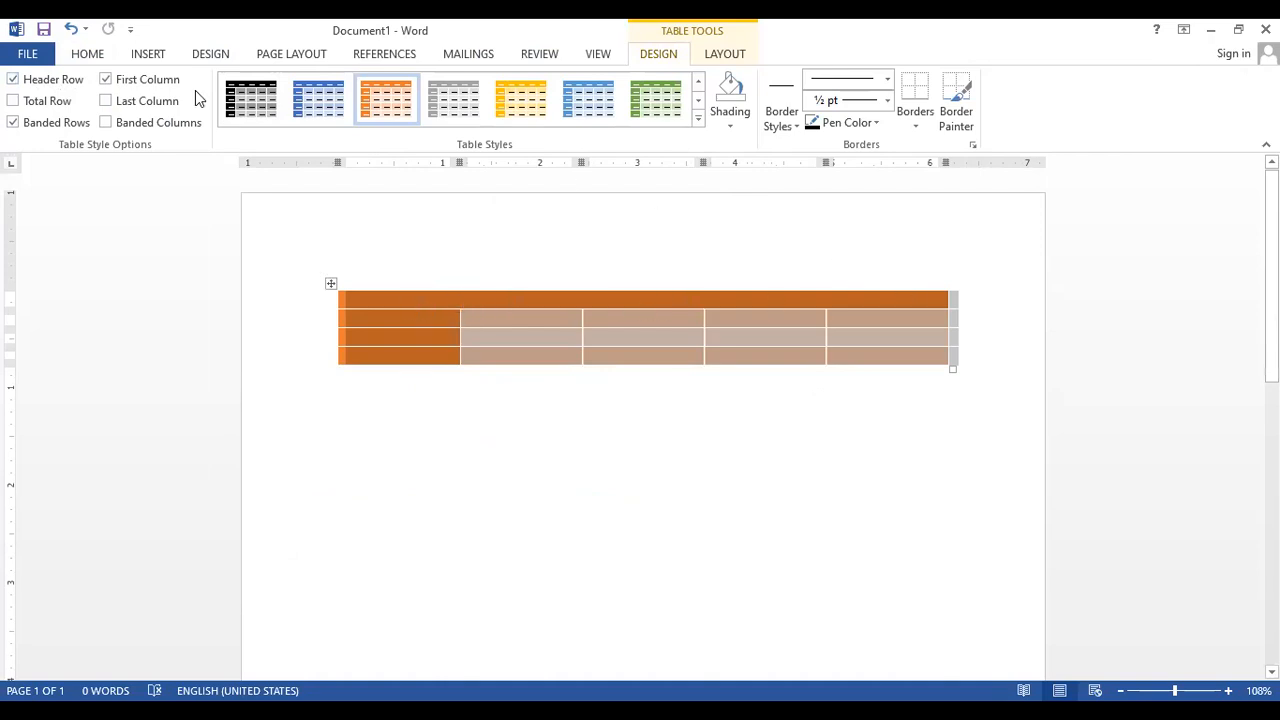
pyautogui.click(72, 82)
pyautogui.click(329, 517)
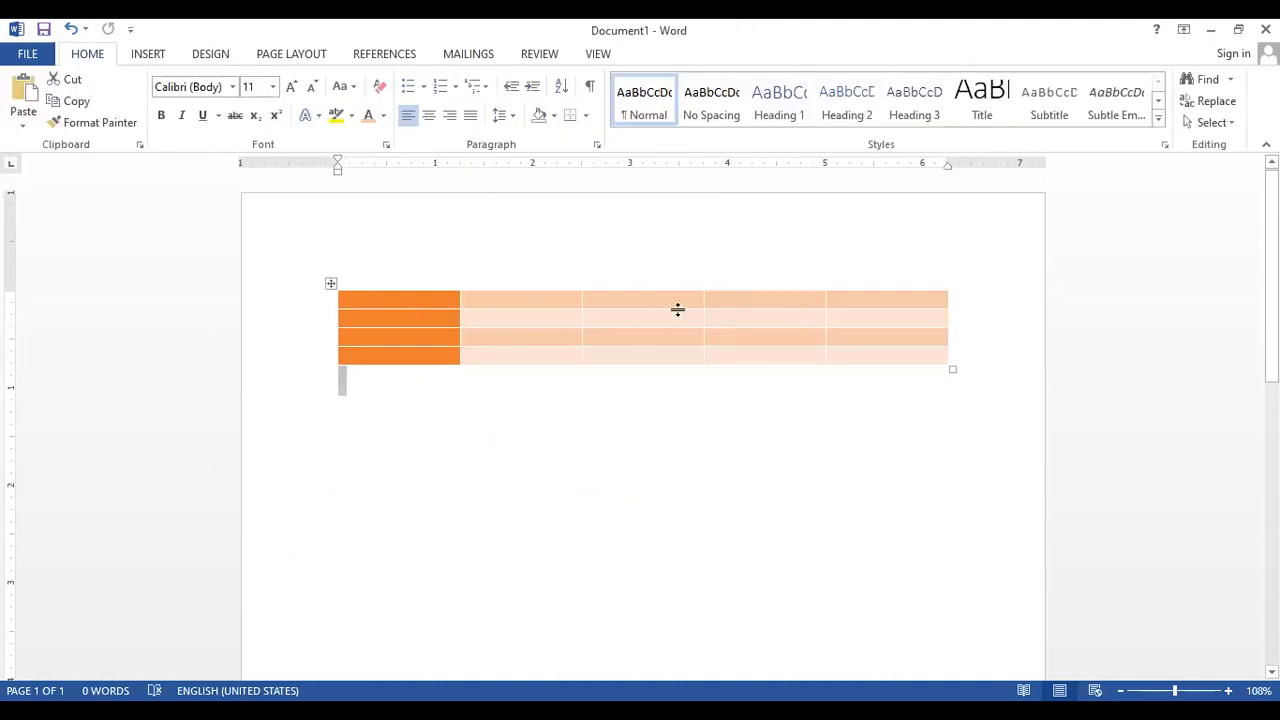
pyautogui.click(558, 302)
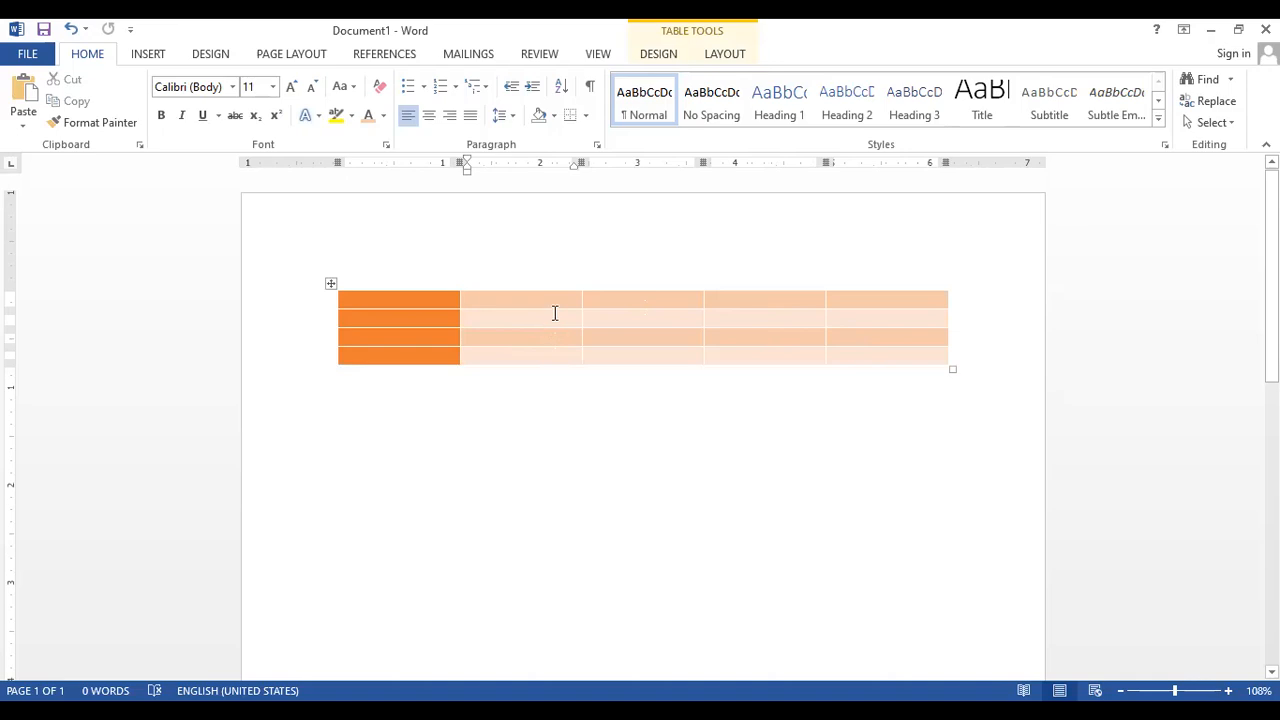
pyautogui.click(543, 356)
pyautogui.click(660, 54)
pyautogui.click(13, 79)
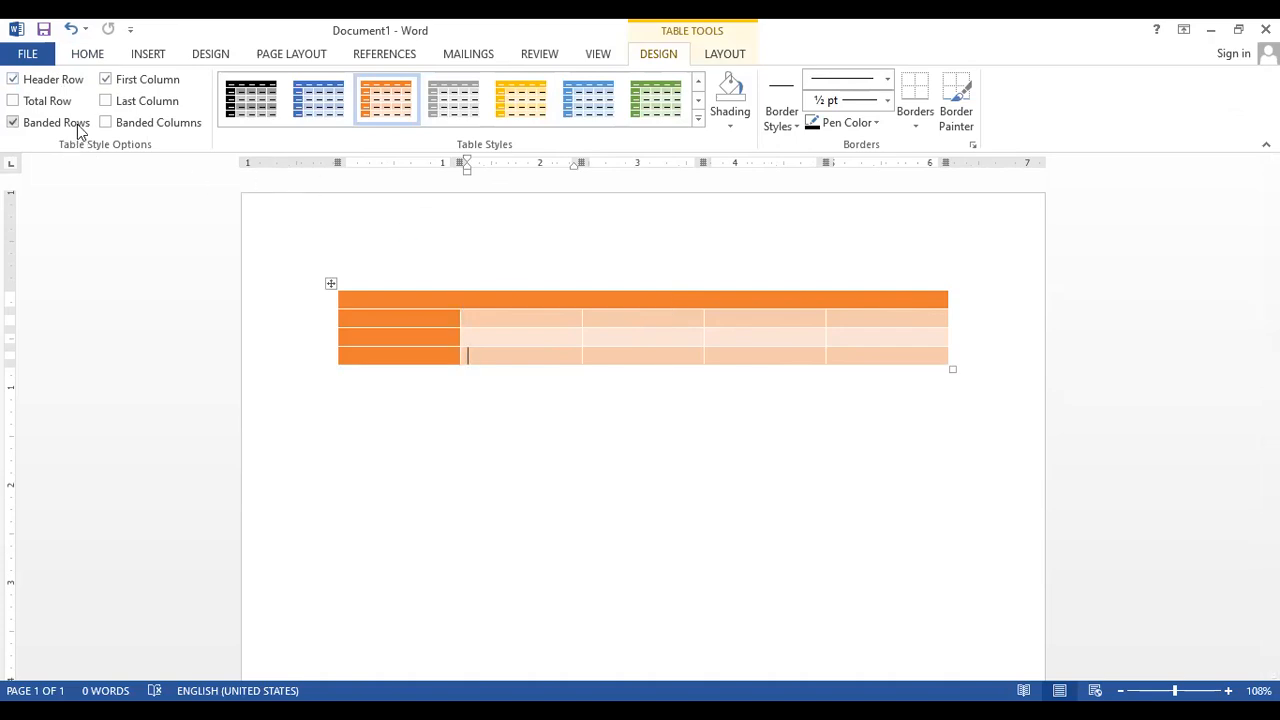
# - Toggle the Banded Rows style option off and on again, leaving the row banding enabled
pyautogui.click(13, 122)
pyautogui.click(85, 126)
pyautogui.click(85, 126)
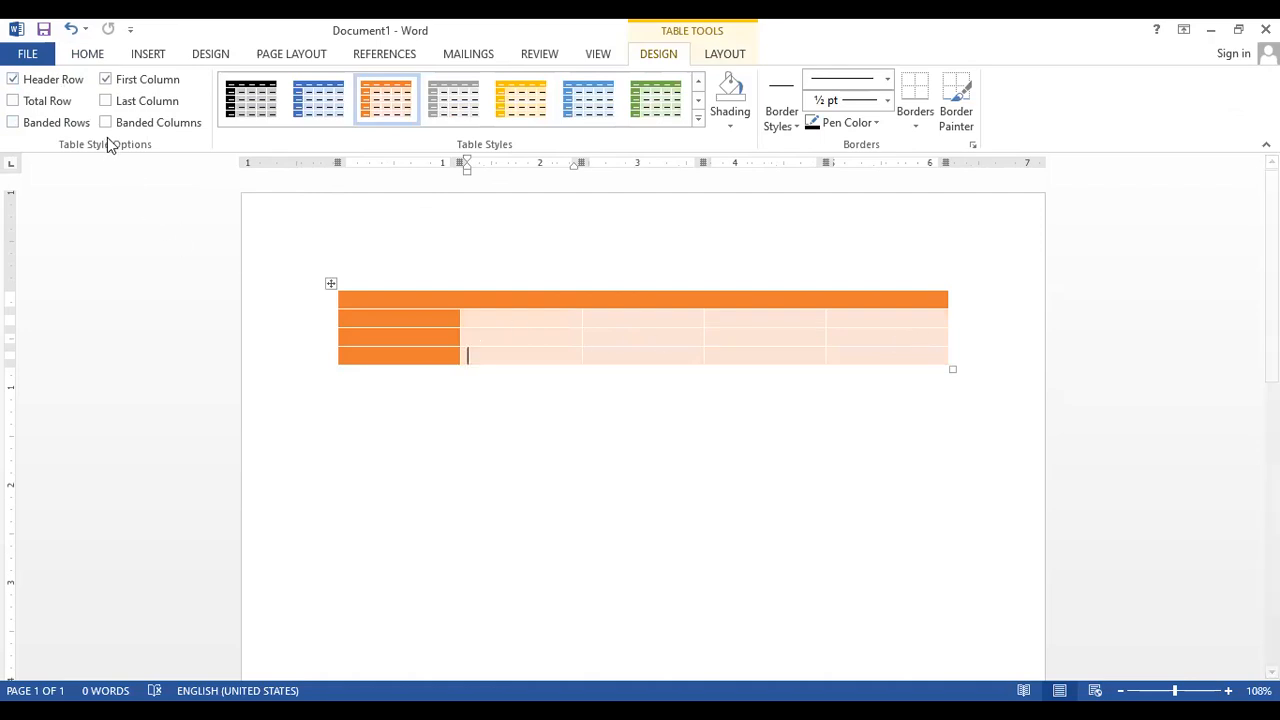
pyautogui.click(66, 123)
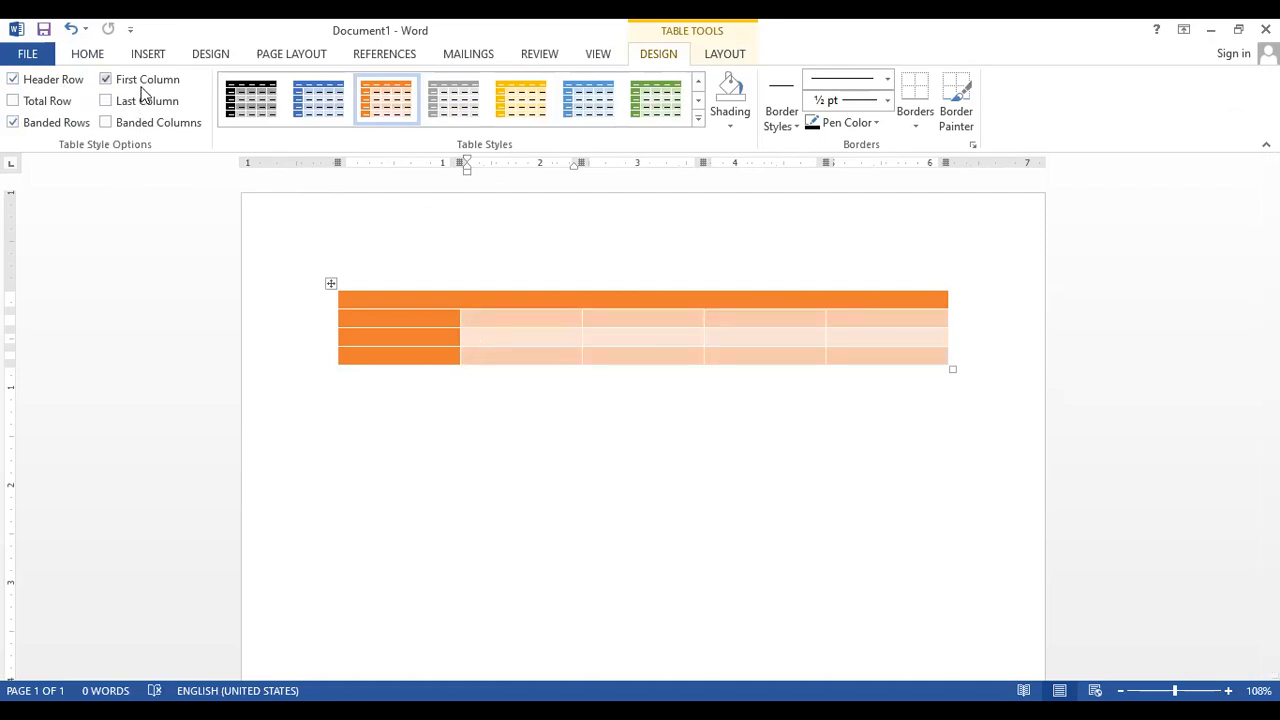
# - Toggle the First Column, Last Column and Banded Columns style options repeatedly, leaving only First Column enabled among them
pyautogui.click(146, 86)
pyautogui.click(150, 86)
pyautogui.click(153, 86)
pyautogui.click(156, 86)
pyautogui.click(157, 87)
pyautogui.click(157, 87)
pyautogui.click(168, 108)
pyautogui.click(169, 108)
pyautogui.click(170, 108)
pyautogui.click(170, 108)
pyautogui.click(165, 128)
pyautogui.click(165, 128)
pyautogui.click(166, 129)
pyautogui.click(166, 128)
pyautogui.click(166, 128)
pyautogui.click(166, 128)
# - Try the Total Row and Banded Columns style options on the table, leaving both disabled
pyautogui.click(73, 103)
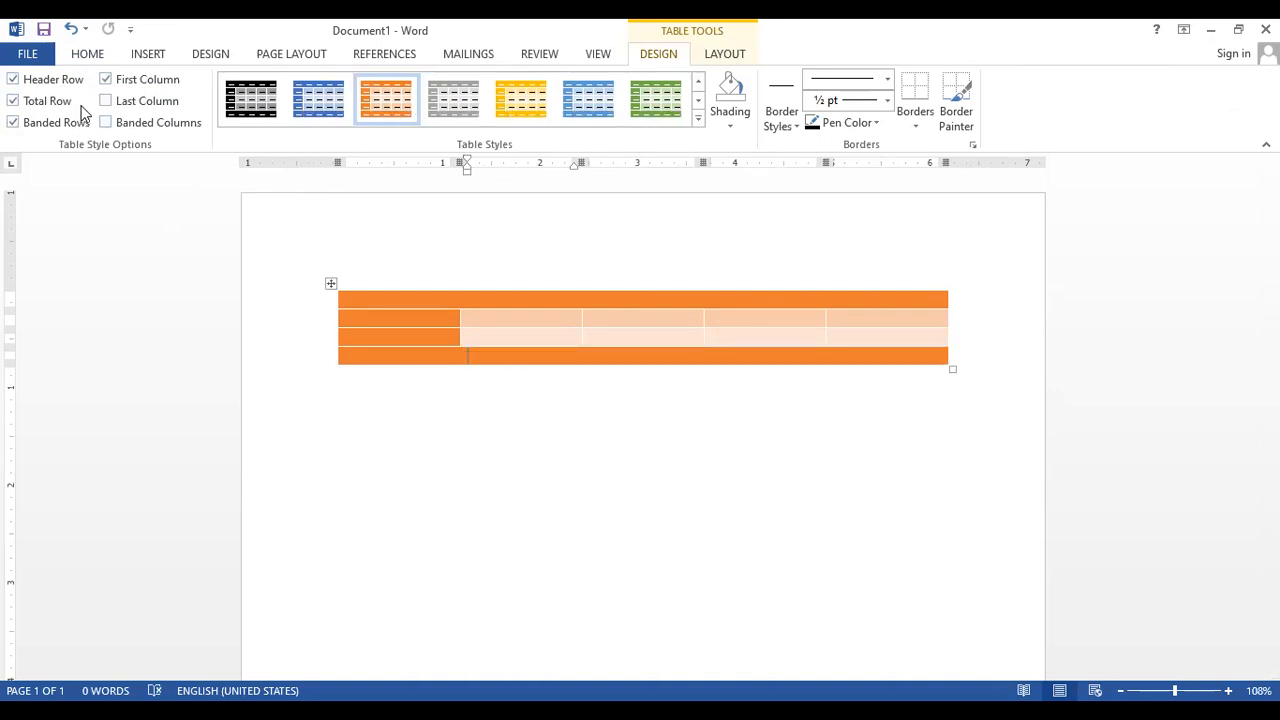
pyautogui.click(50, 107)
pyautogui.click(55, 106)
pyautogui.click(55, 106)
pyautogui.click(57, 104)
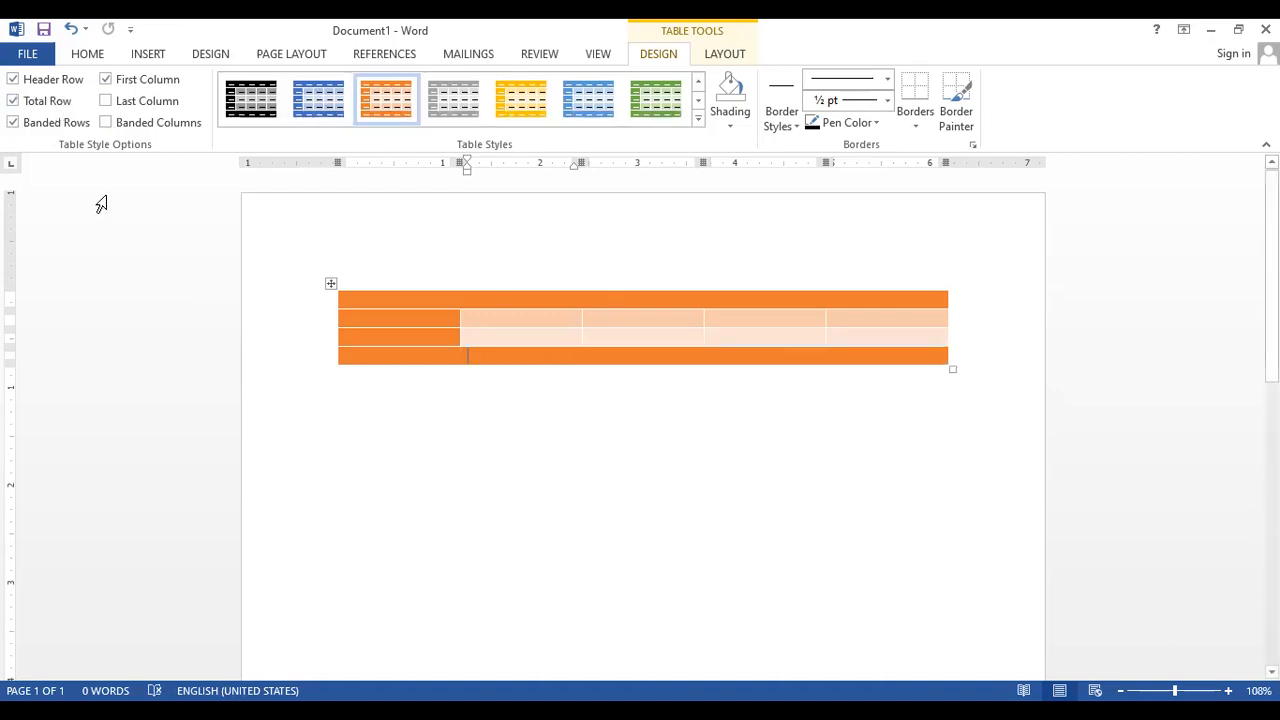
pyautogui.click(162, 123)
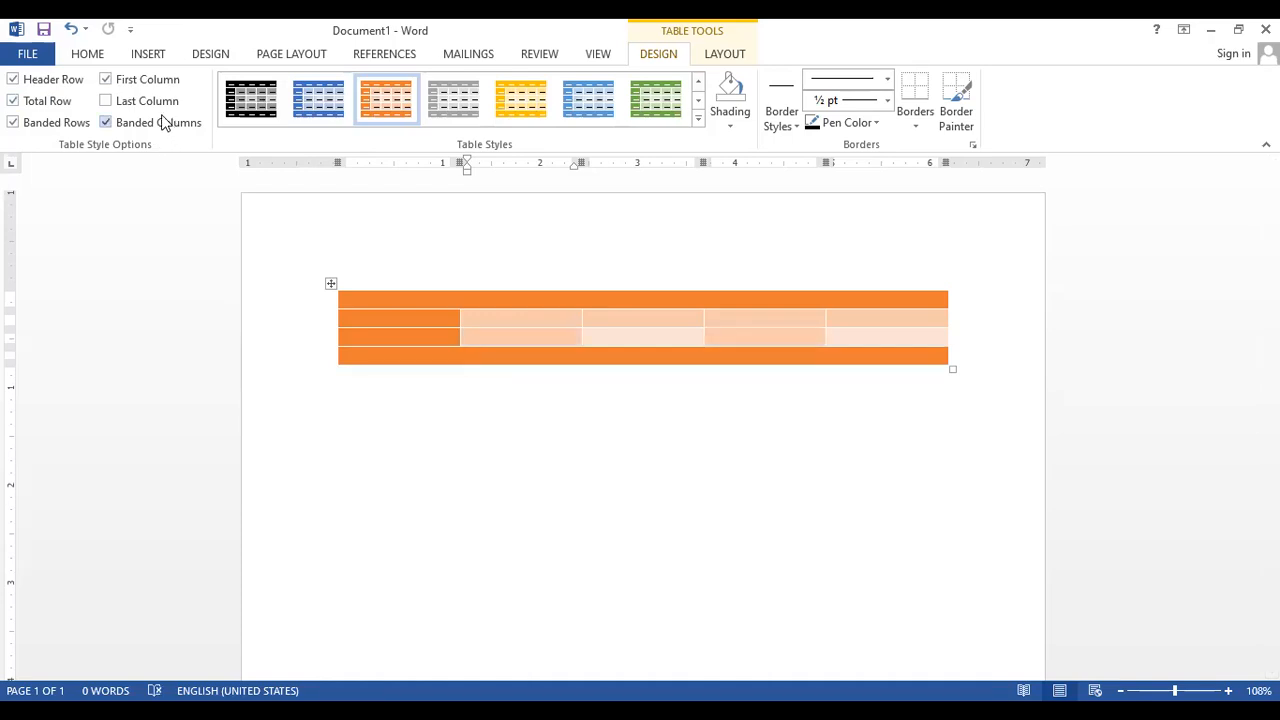
pyautogui.click(40, 103)
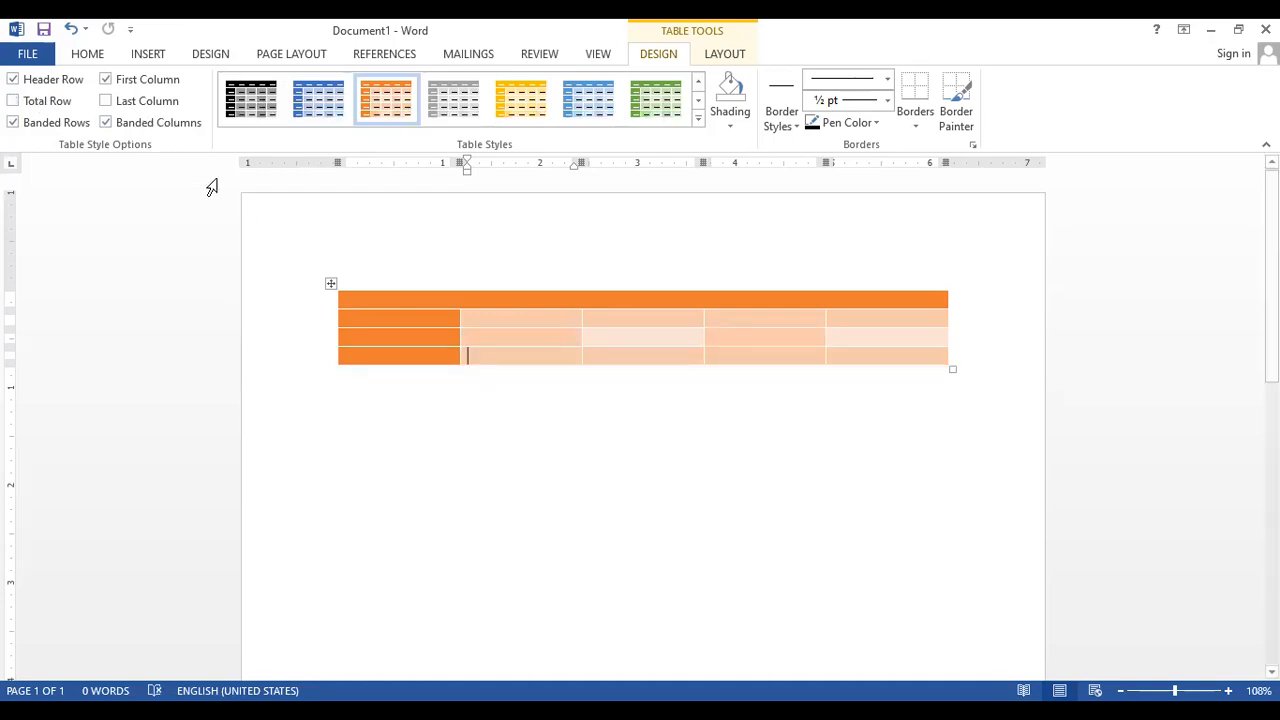
pyautogui.click(158, 127)
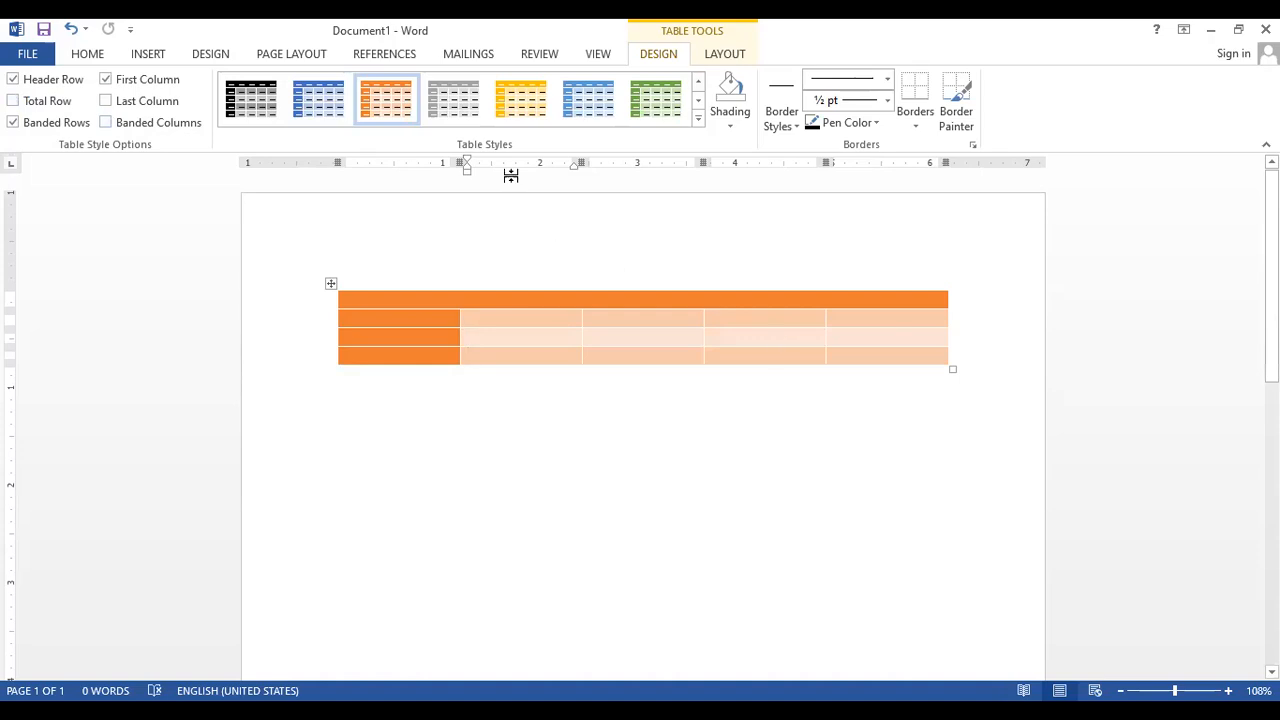
# - Try light blue, gray, yellow and green gallery styles on the table, ending with the orange banded grid style with a filled header row
pyautogui.click(588, 106)
pyautogui.click(697, 119)
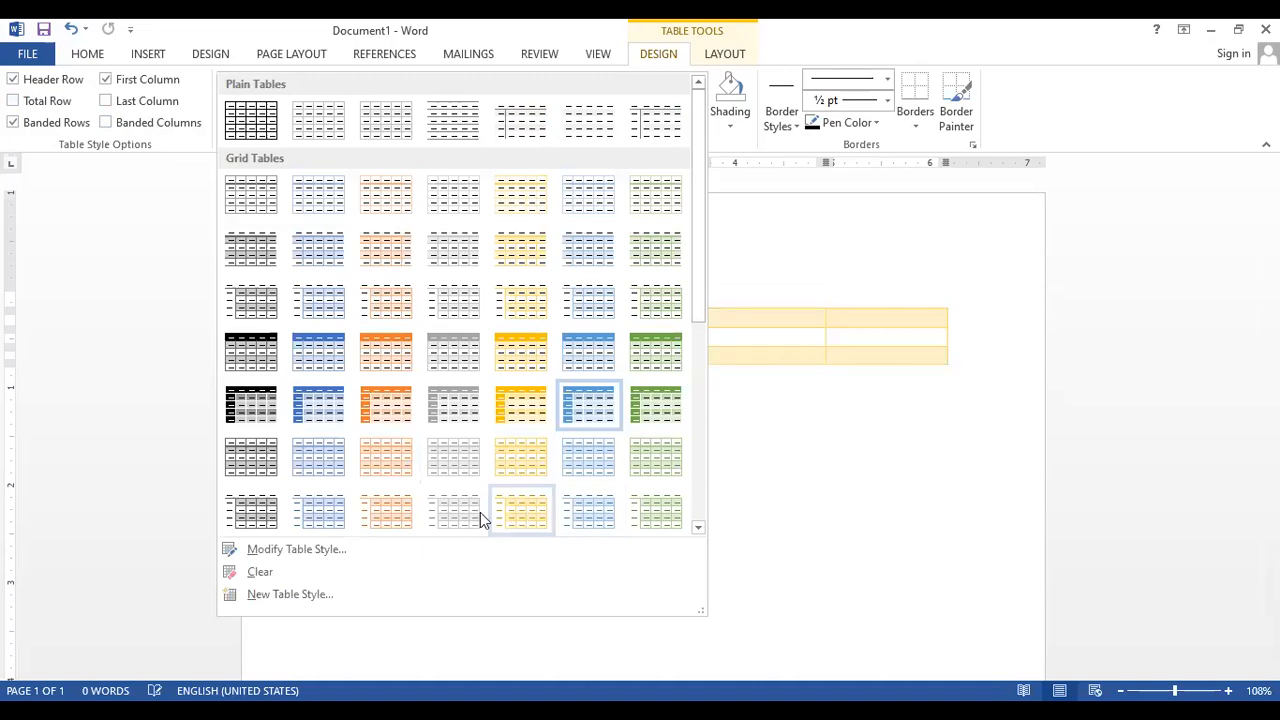
pyautogui.click(771, 420)
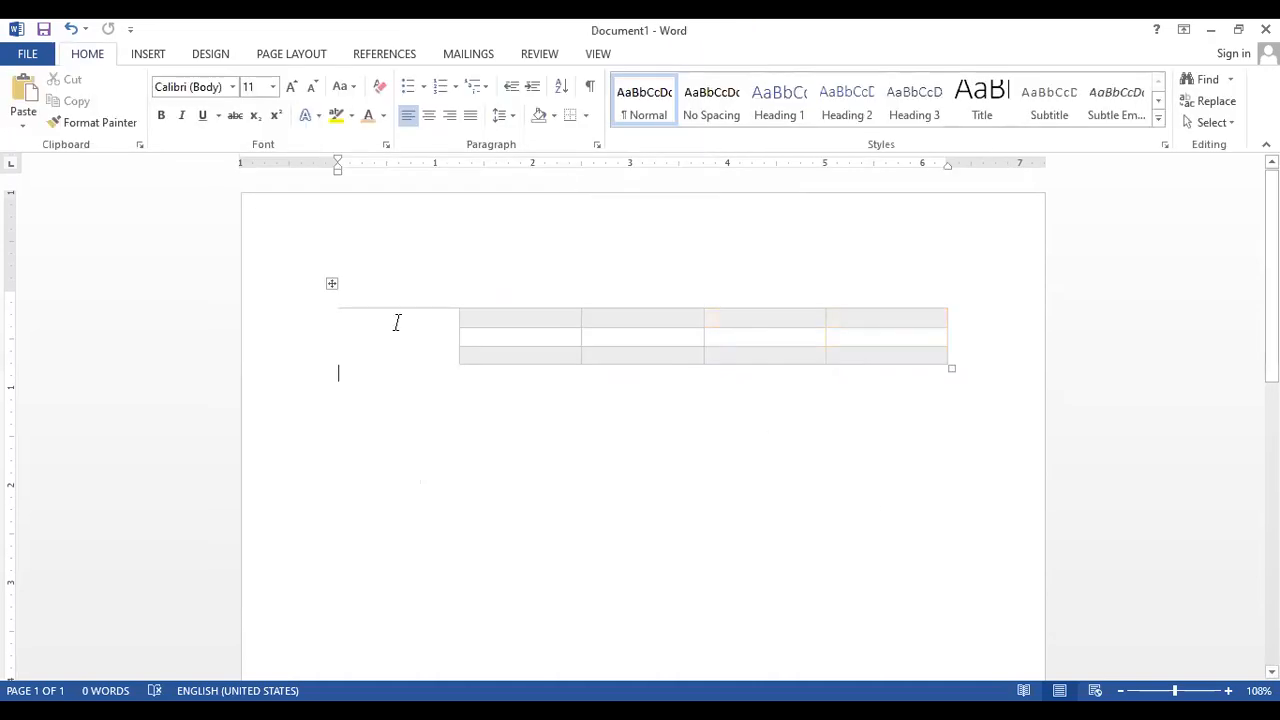
pyautogui.click(333, 285)
pyautogui.click(528, 98)
pyautogui.click(640, 117)
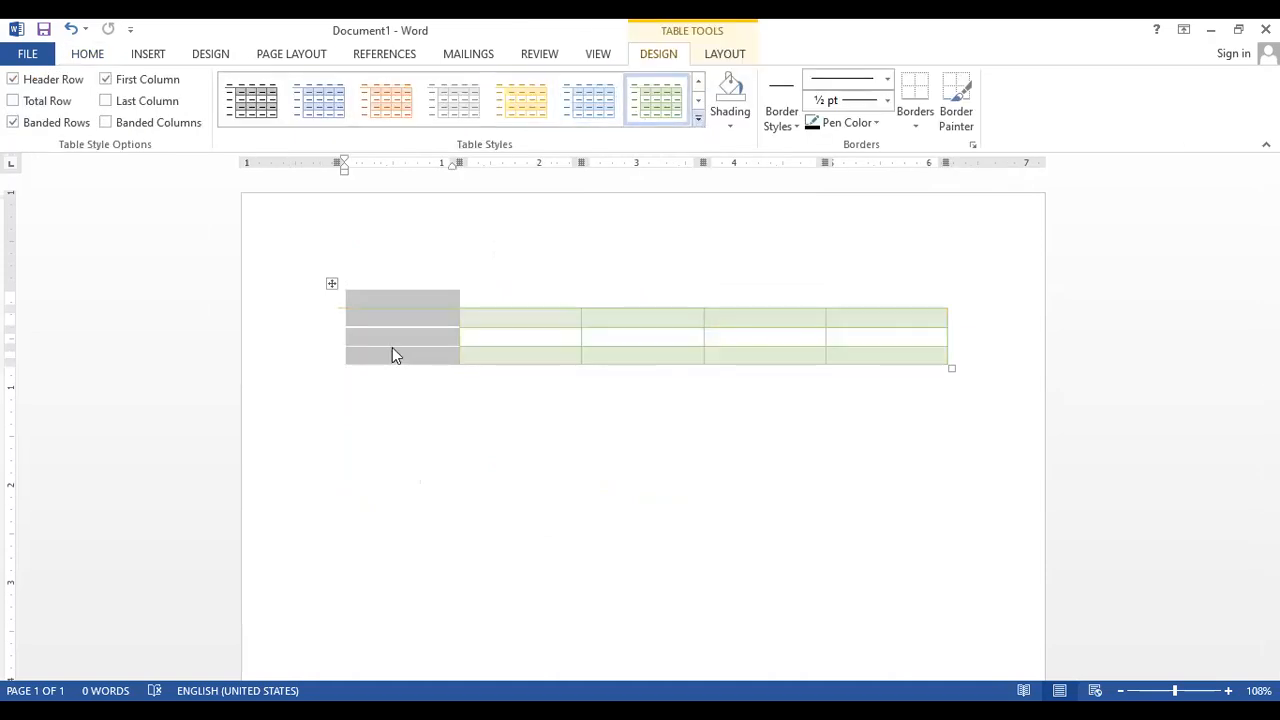
pyautogui.click(658, 470)
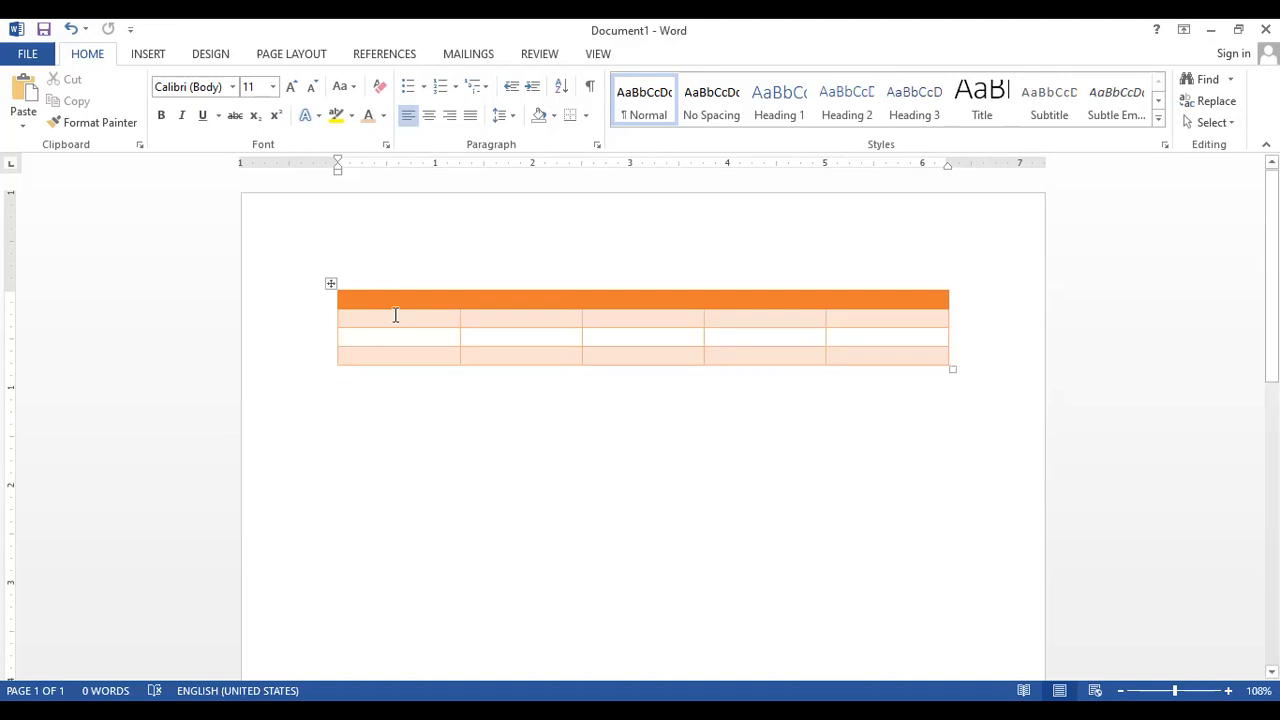
# - Add an empty line below the table, check the table's shading options, and select its first column before clearing the selection
pyautogui.press('Return')
pyautogui.click(331, 284)
pyautogui.click(343, 281)
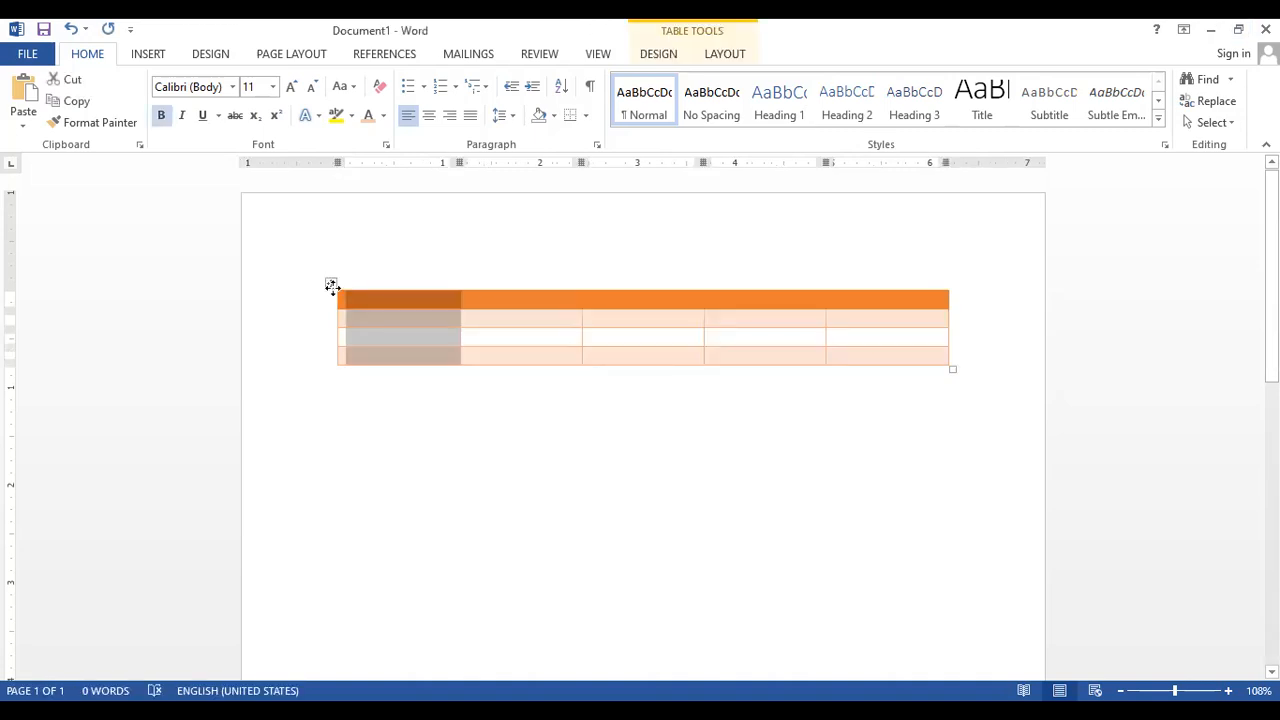
pyautogui.click(331, 285)
pyautogui.click(656, 54)
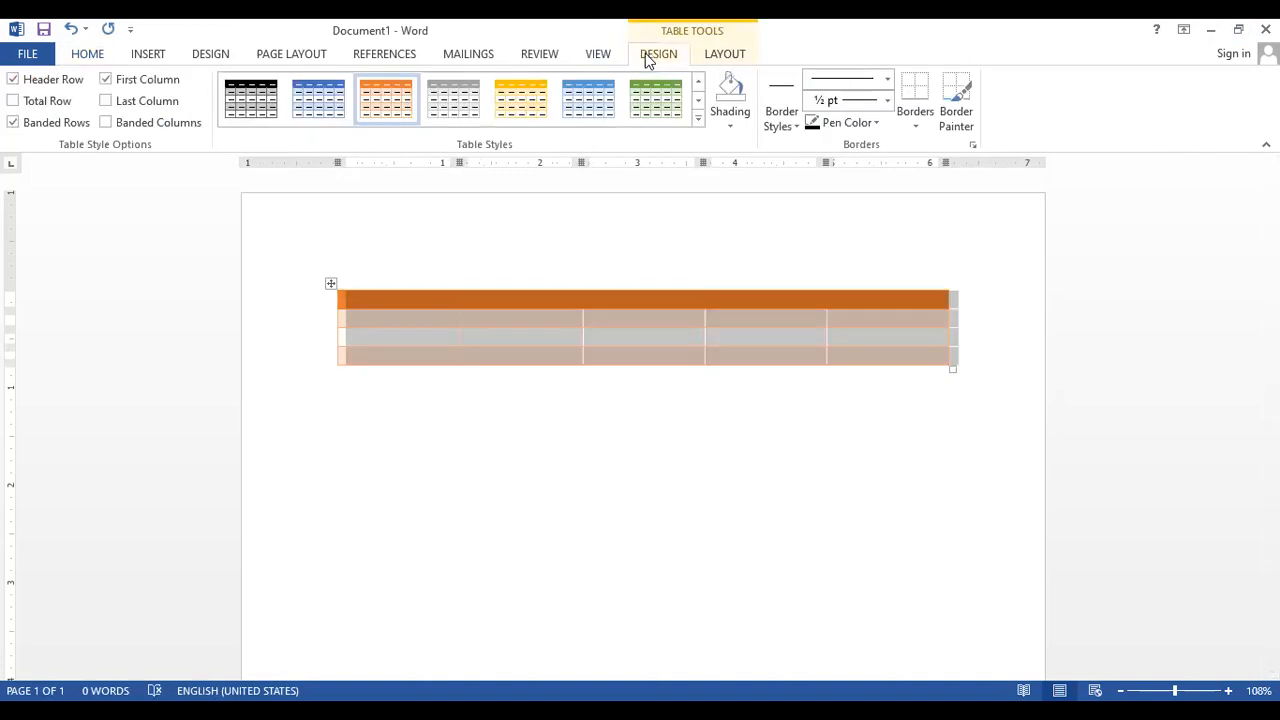
pyautogui.click(728, 122)
pyautogui.click(452, 271)
pyautogui.click(454, 276)
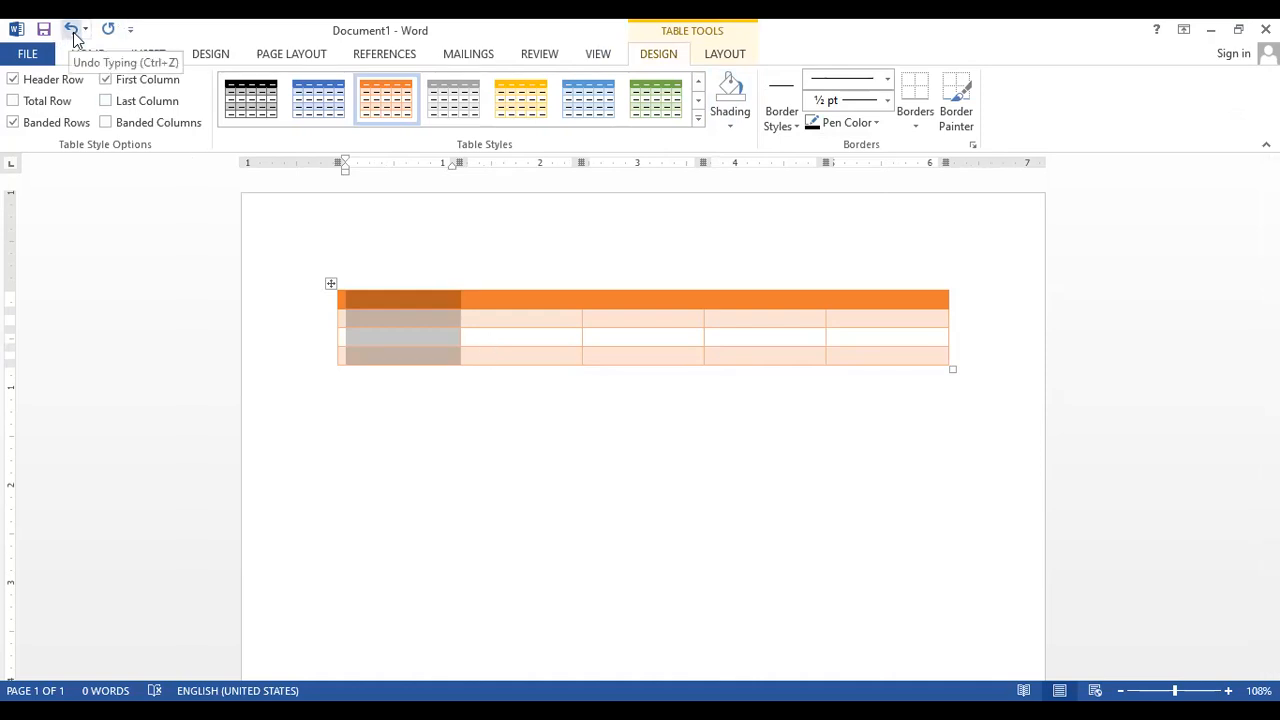
pyautogui.click(320, 466)
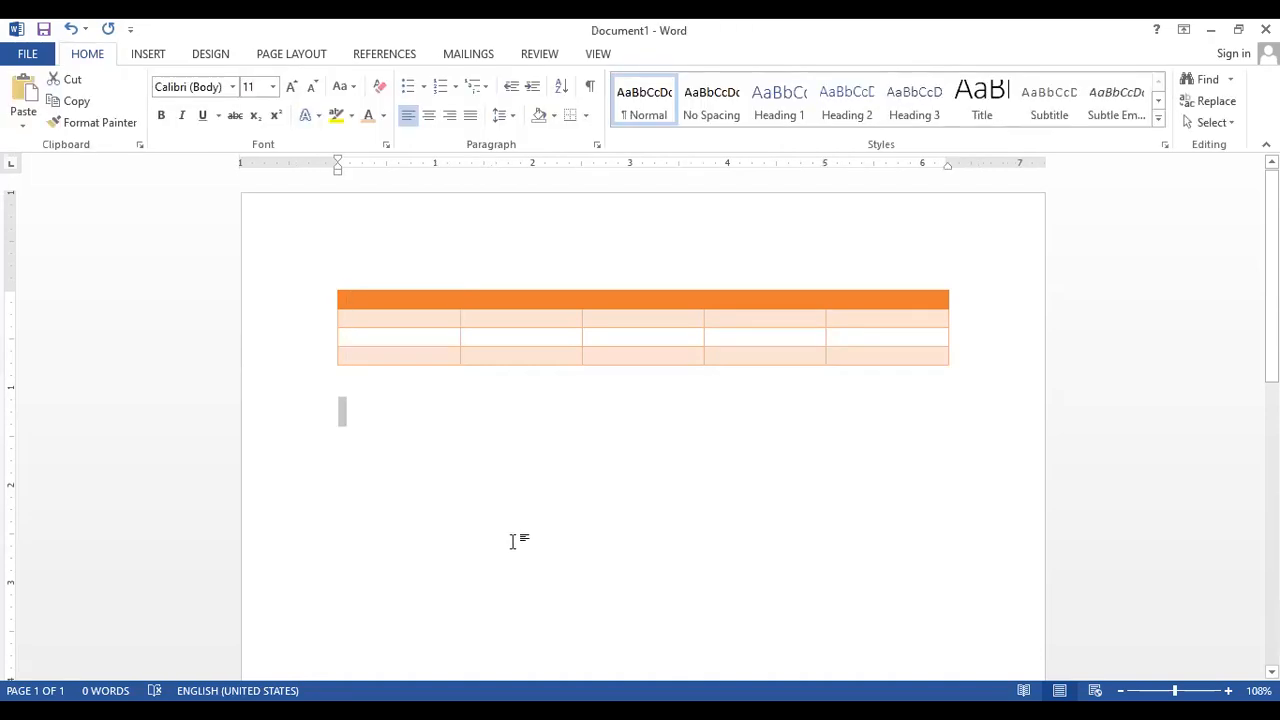
# - Undo all the style and style option changes until the table is back to its plain black grid
pyautogui.hotkey('ctrl', 'z')
pyautogui.hotkey('ctrl', 'z')
pyautogui.hotkey('ctrl', 'z')
pyautogui.hotkey('ctrl', 'z')
pyautogui.hotkey('ctrl', 'z')
pyautogui.hotkey('ctrl', 'z')
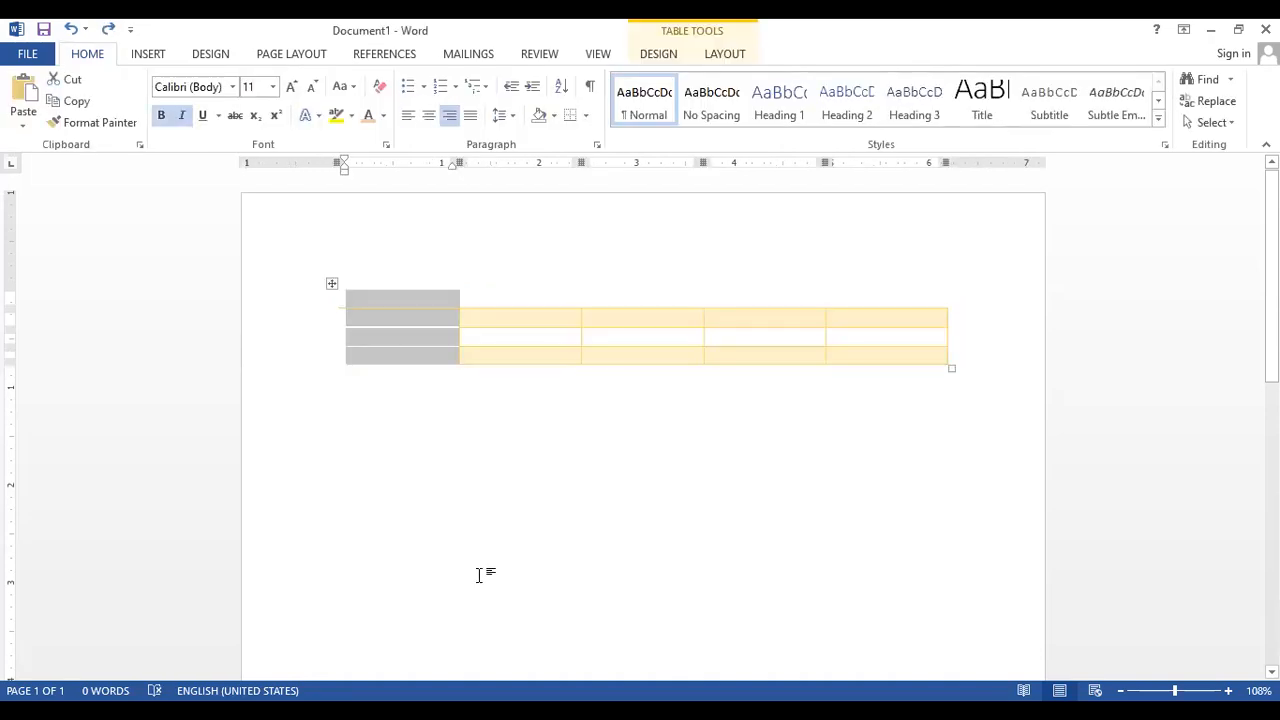
pyautogui.hotkey('ctrl', 'z')
pyautogui.hotkey('ctrl', 'z')
pyautogui.hotkey('ctrl', 'z')
pyautogui.hotkey('ctrl', 'z')
pyautogui.hotkey('ctrl', 'z')
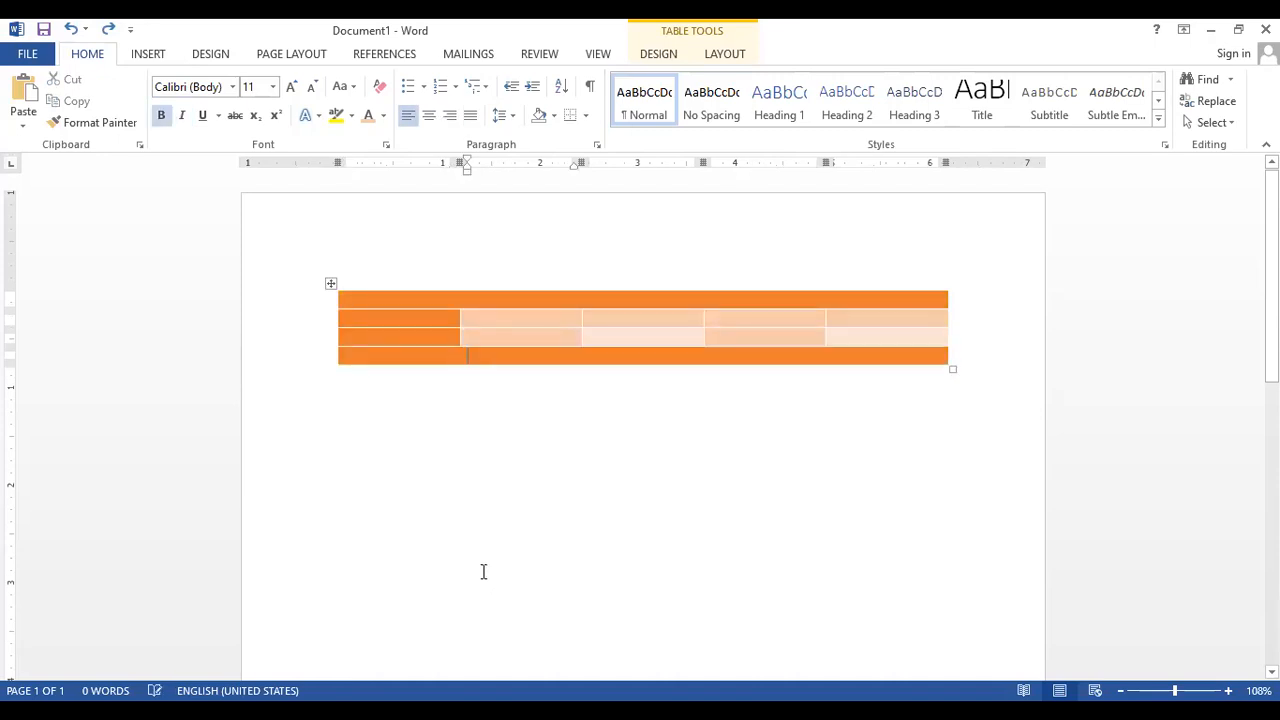
pyautogui.hotkey('ctrl', 'z')
pyautogui.hotkey('ctrl', 'z')
pyautogui.hotkey('ctrl', 'z')
pyautogui.hotkey('ctrl', 'z')
pyautogui.hotkey('ctrl', 'z')
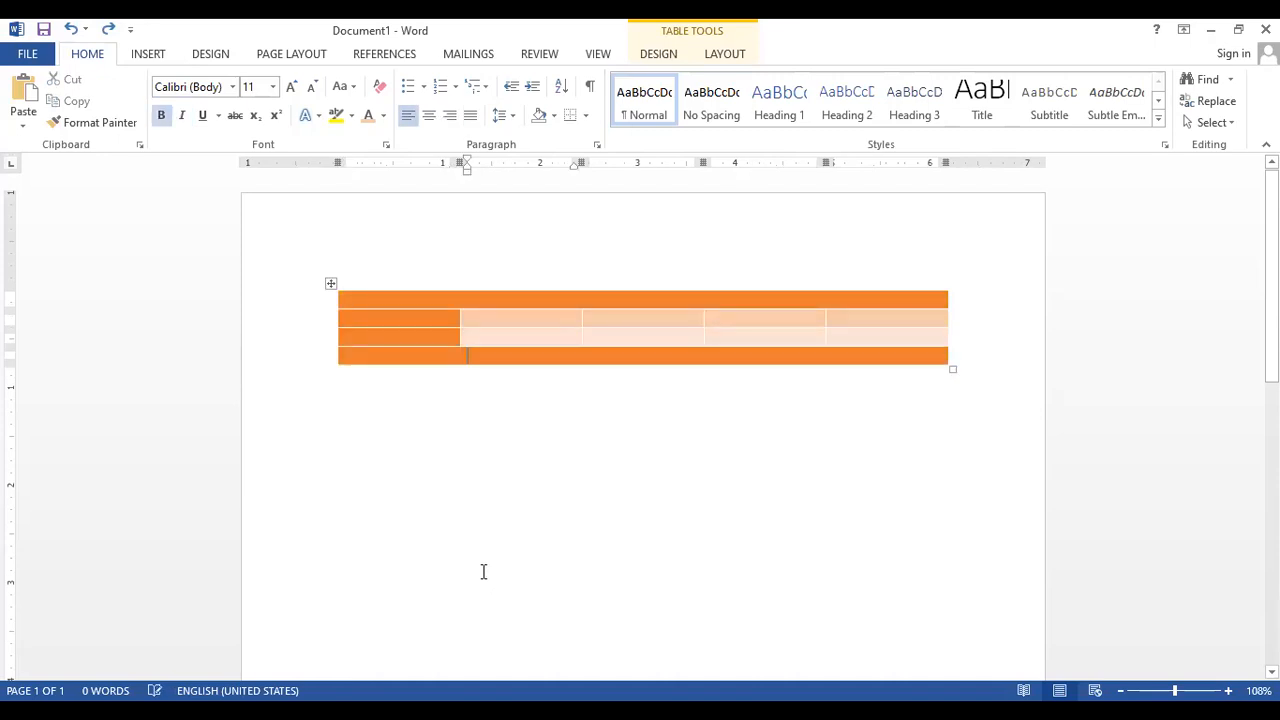
pyautogui.hotkey('ctrl', 'z')
pyautogui.hotkey('ctrl', 'z')
pyautogui.hotkey('ctrl', 'z')
pyautogui.hotkey('ctrl', 'z')
pyautogui.hotkey('ctrl', 'z')
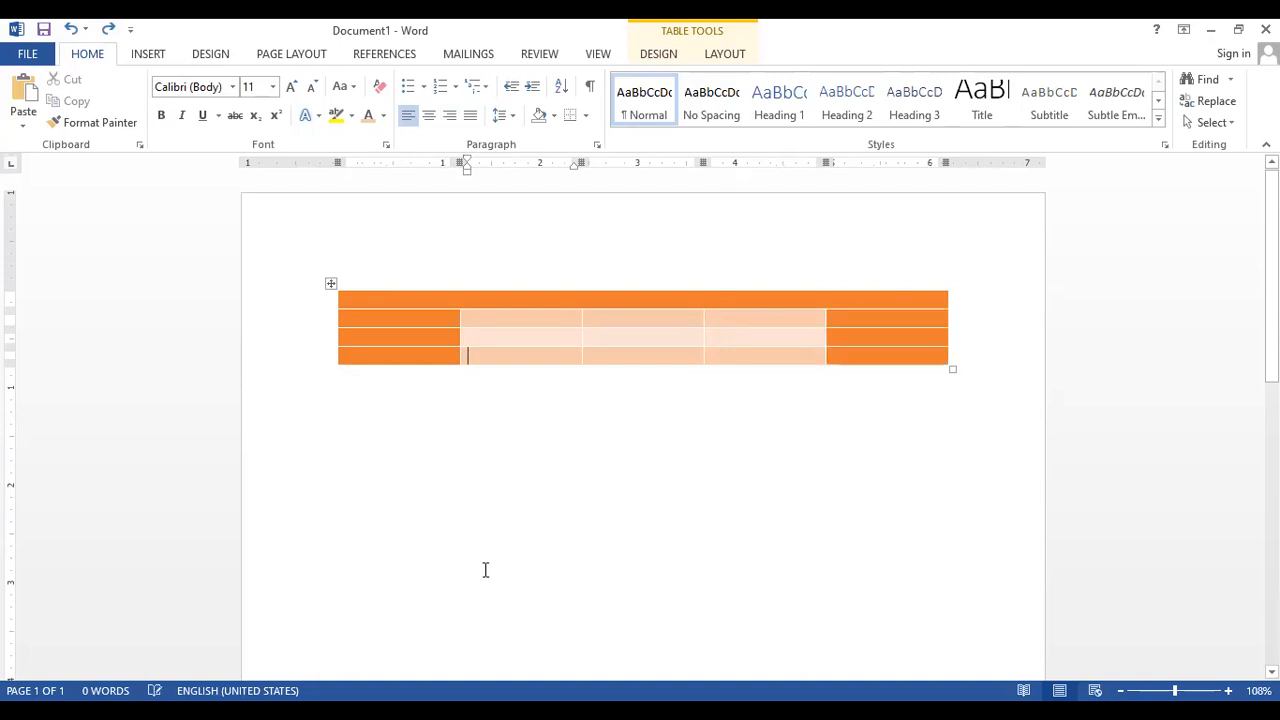
pyautogui.hotkey('ctrl', 'z')
pyautogui.hotkey('ctrl', 'z')
pyautogui.hotkey('ctrl', 'z')
pyautogui.hotkey('ctrl', 'z')
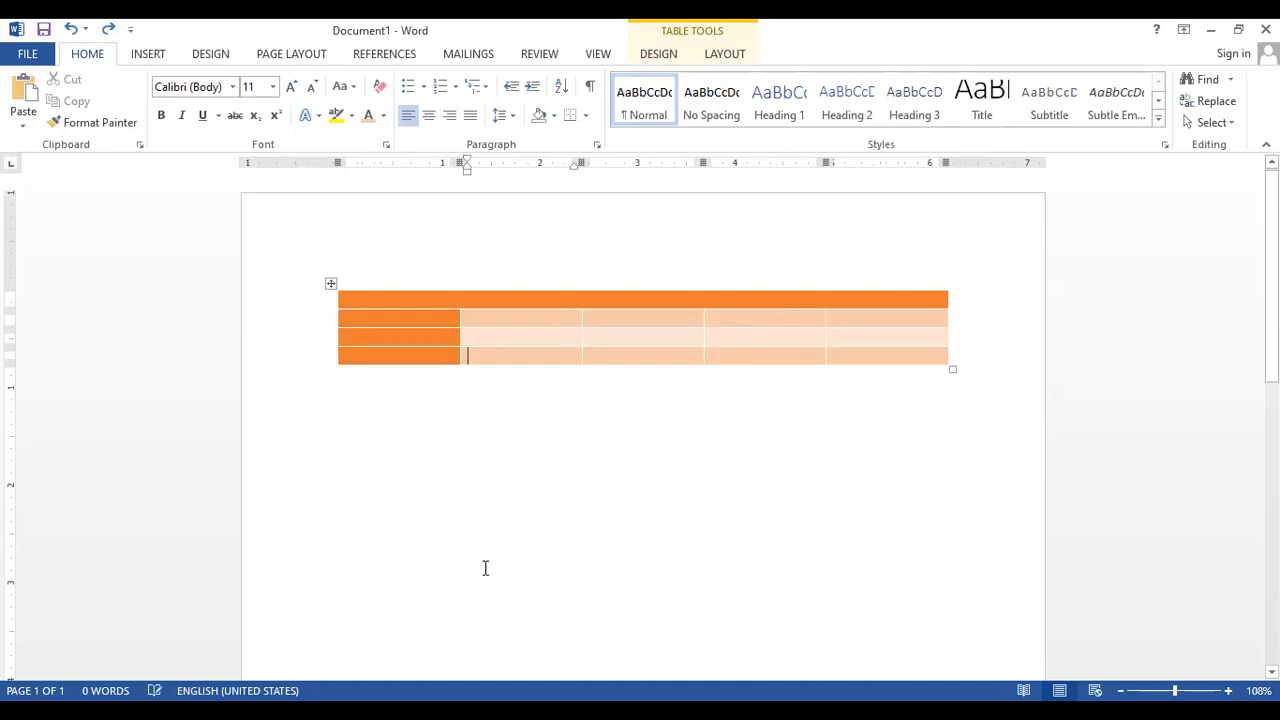
pyautogui.hotkey('ctrl', 'z')
pyautogui.hotkey('ctrl', 'z')
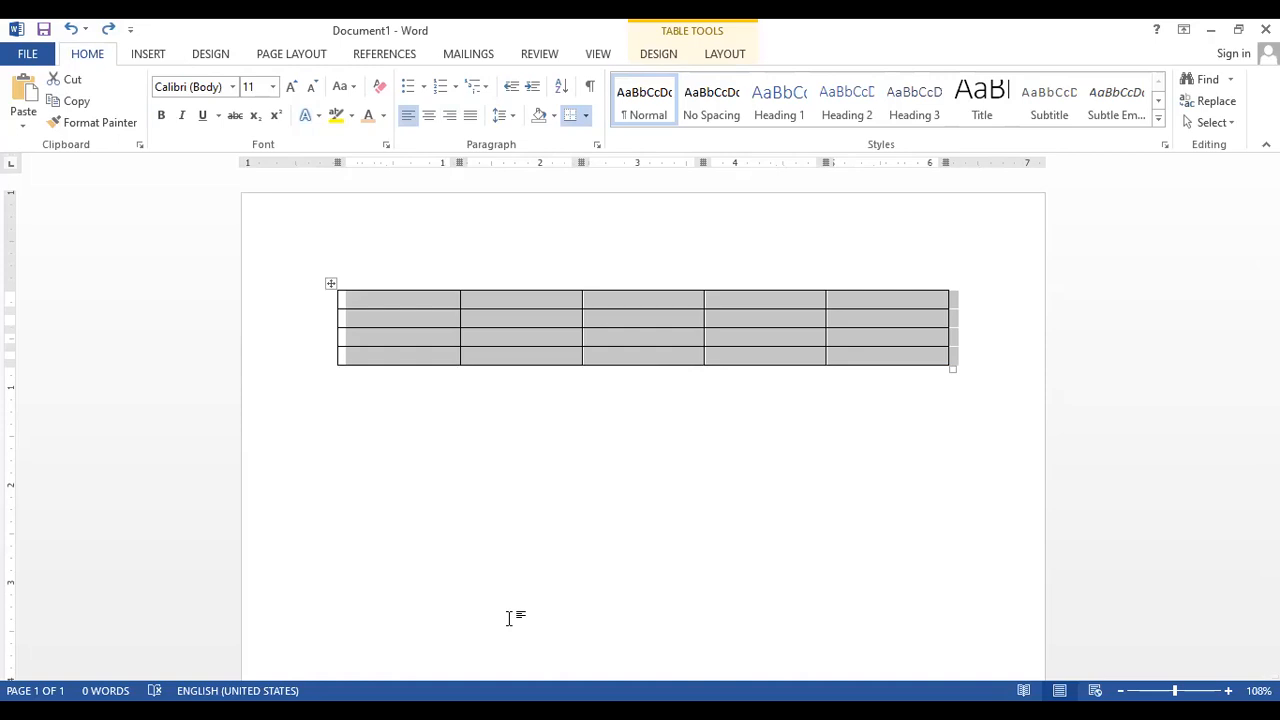
# - Shade the table's entire top row with the lighter blue theme color
pyautogui.click(564, 480)
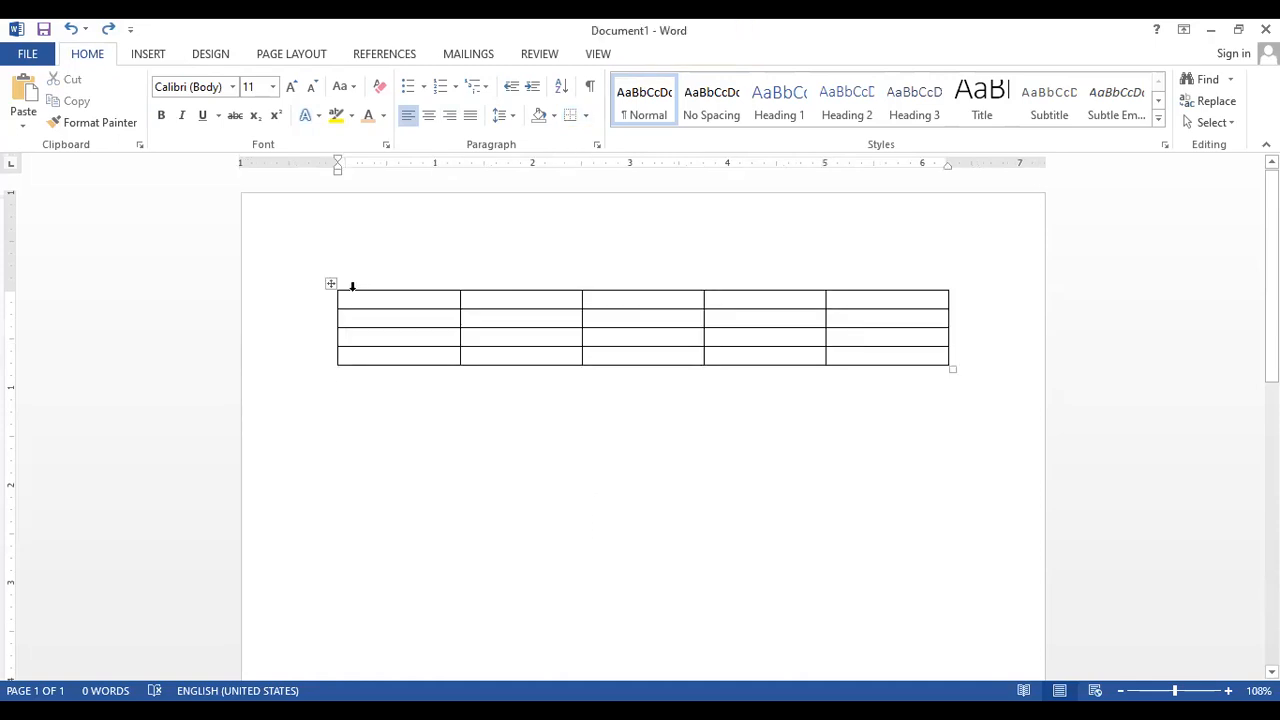
pyautogui.moveTo(355, 298); pyautogui.dragTo(934, 284)
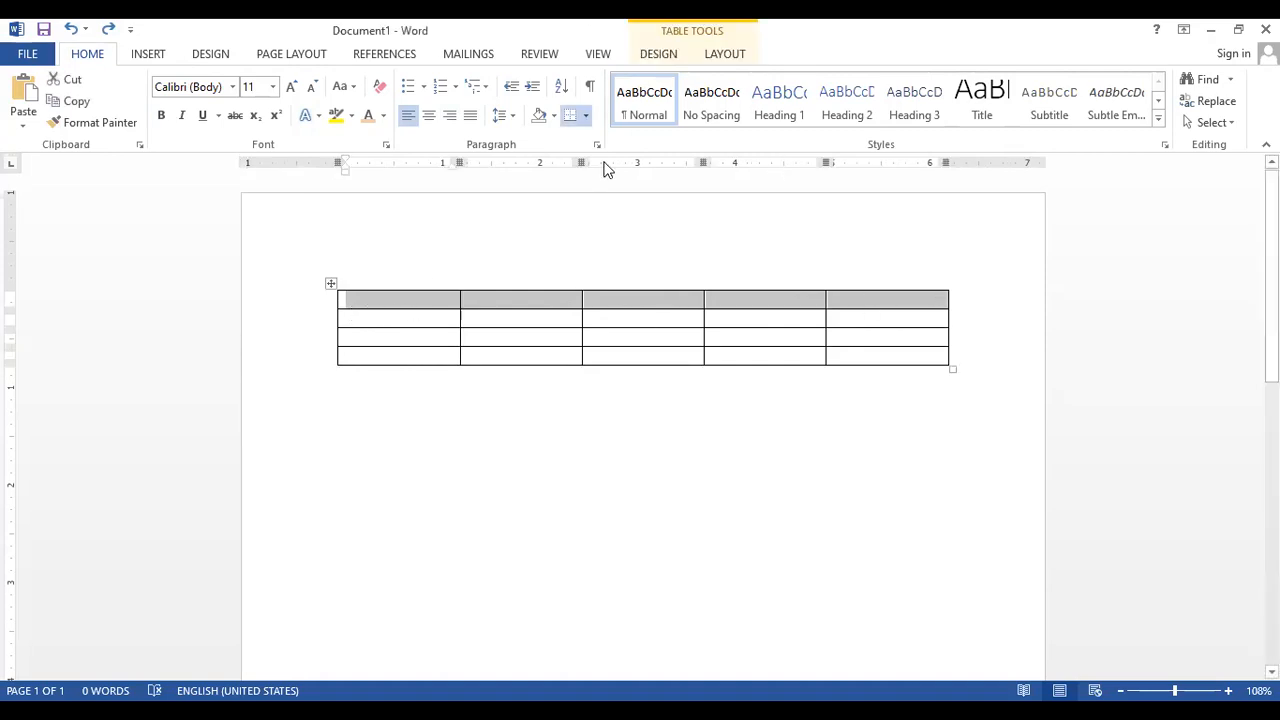
pyautogui.click(662, 54)
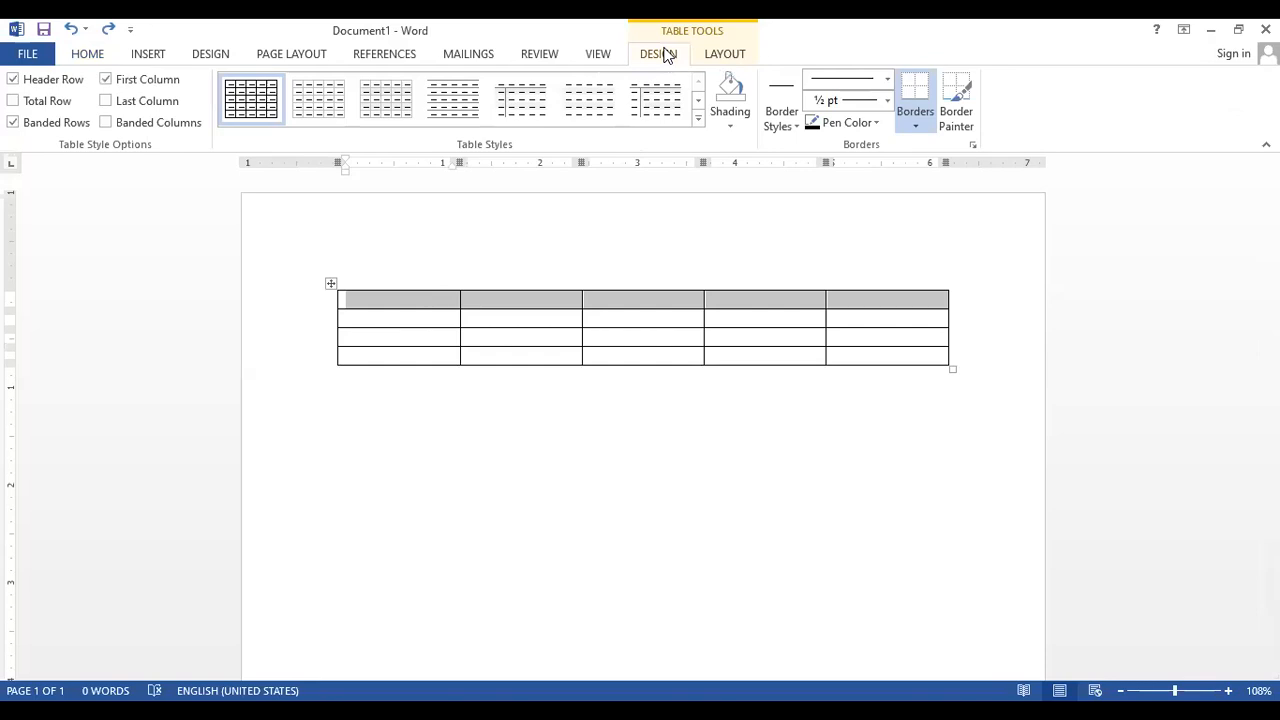
pyautogui.click(721, 128)
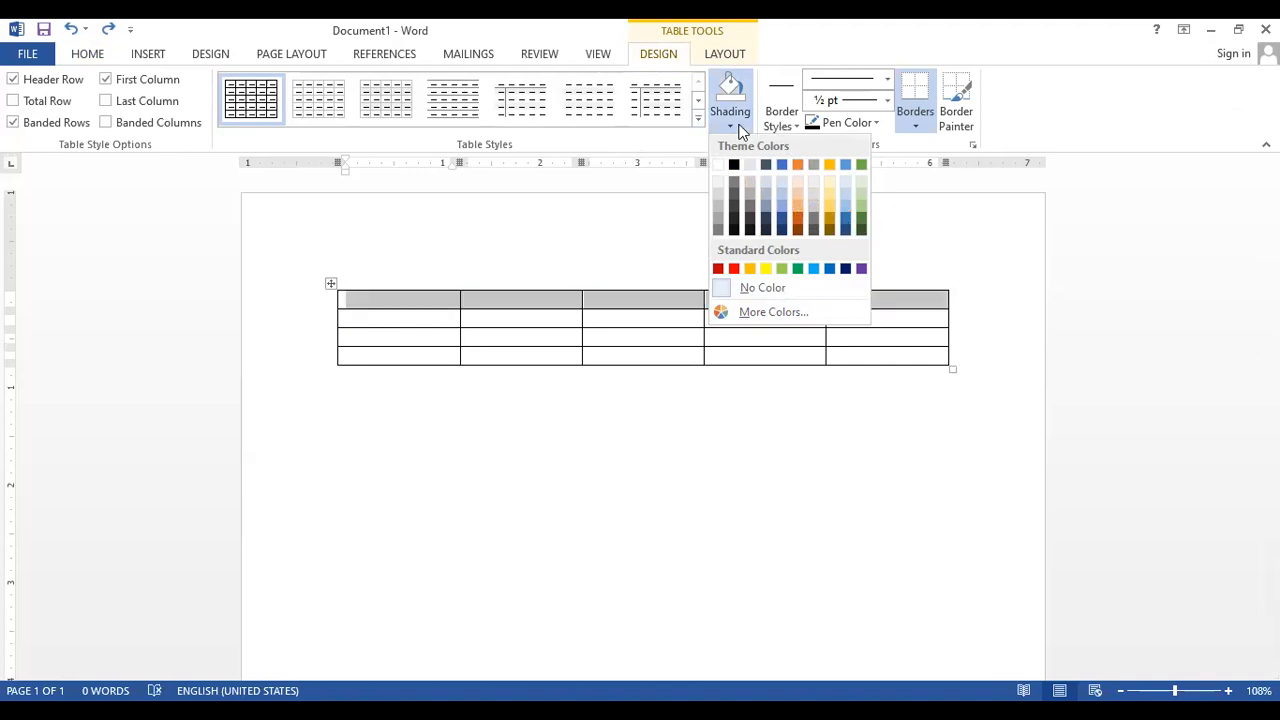
pyautogui.click(782, 215)
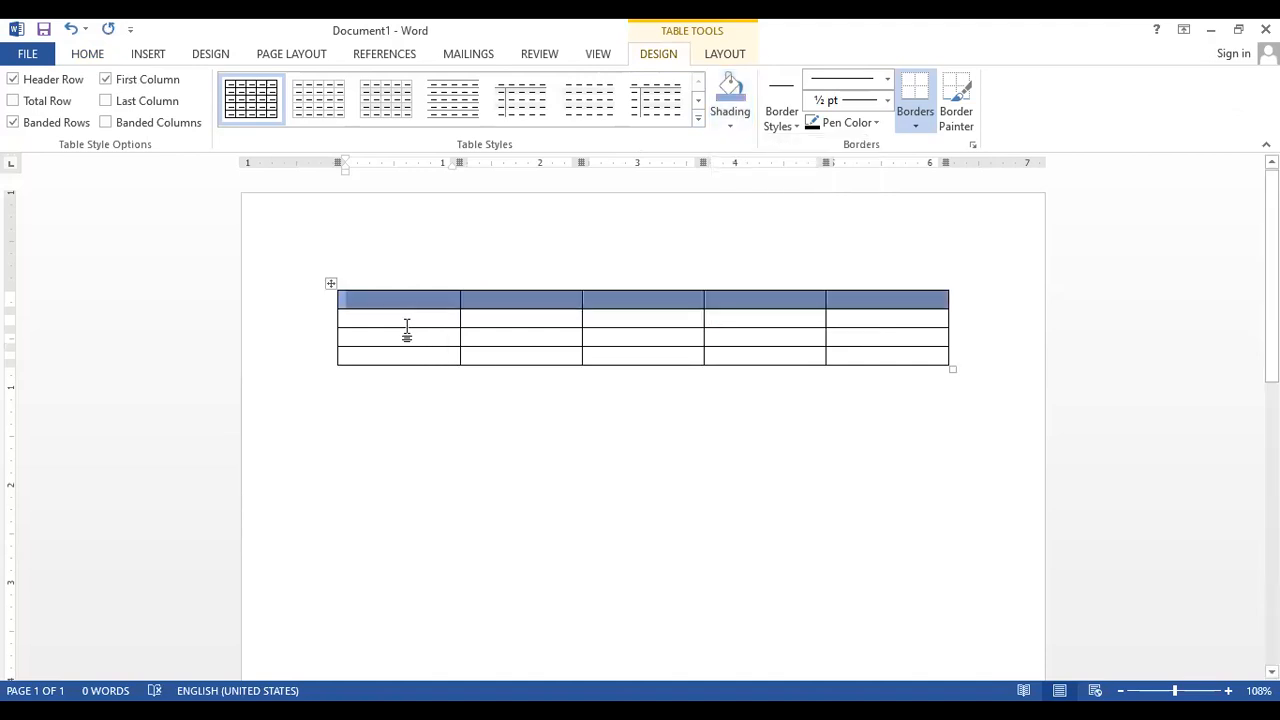
# - Shade the first-column cells in the second and third rows with the orange theme color
pyautogui.moveTo(408, 324); pyautogui.dragTo(423, 340)
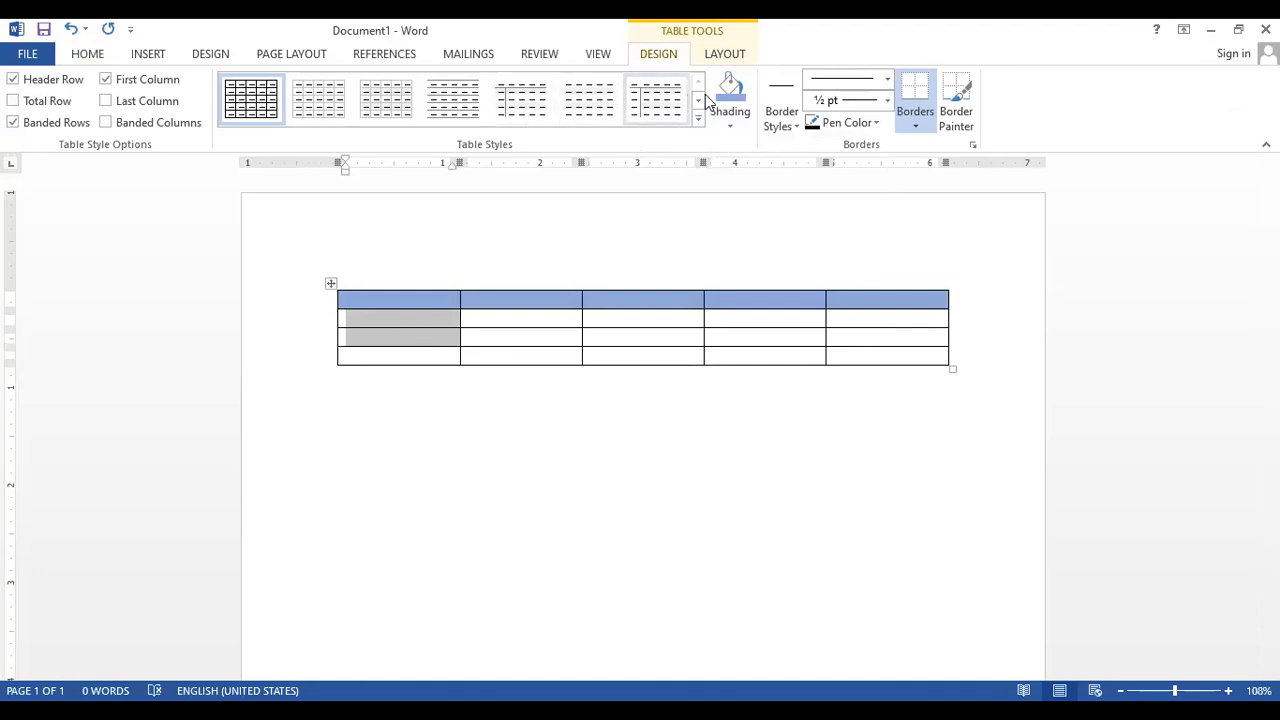
pyautogui.click(730, 124)
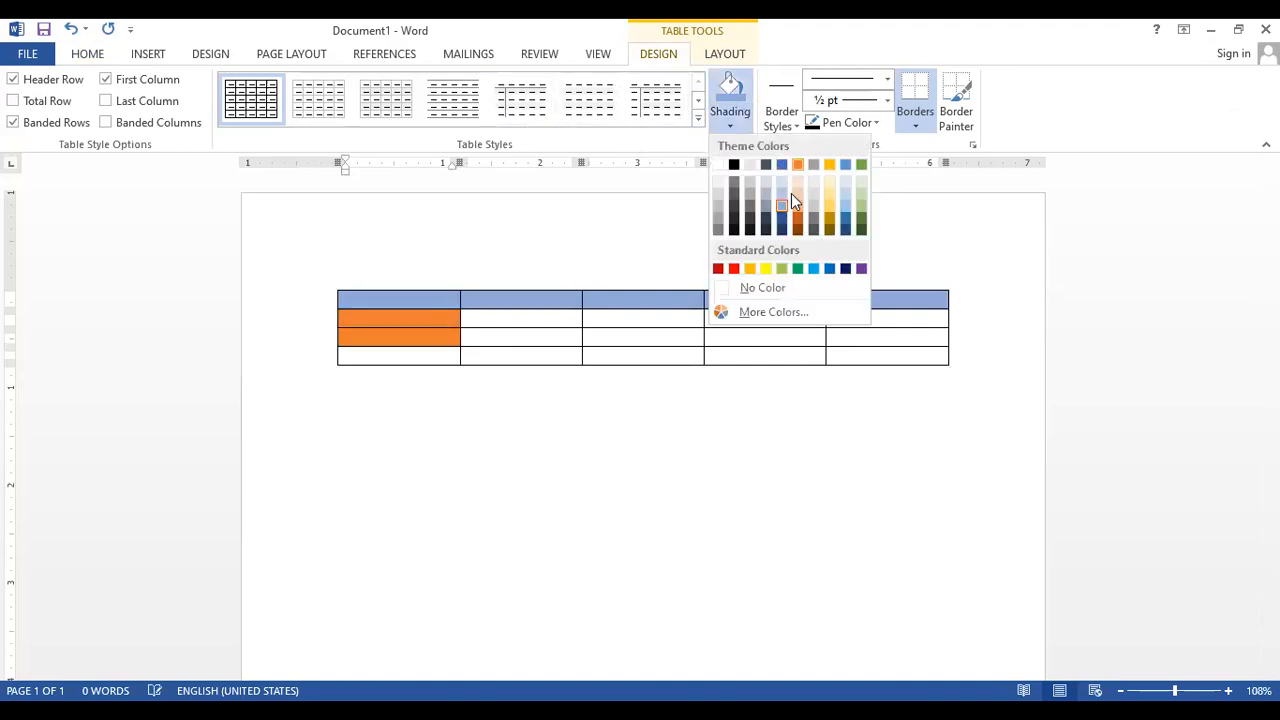
pyautogui.click(790, 354)
# - Shade the fourth-column cells in the third and fourth rows with standard light blue, and clear the table selection
pyautogui.moveTo(777, 351); pyautogui.dragTo(780, 337)
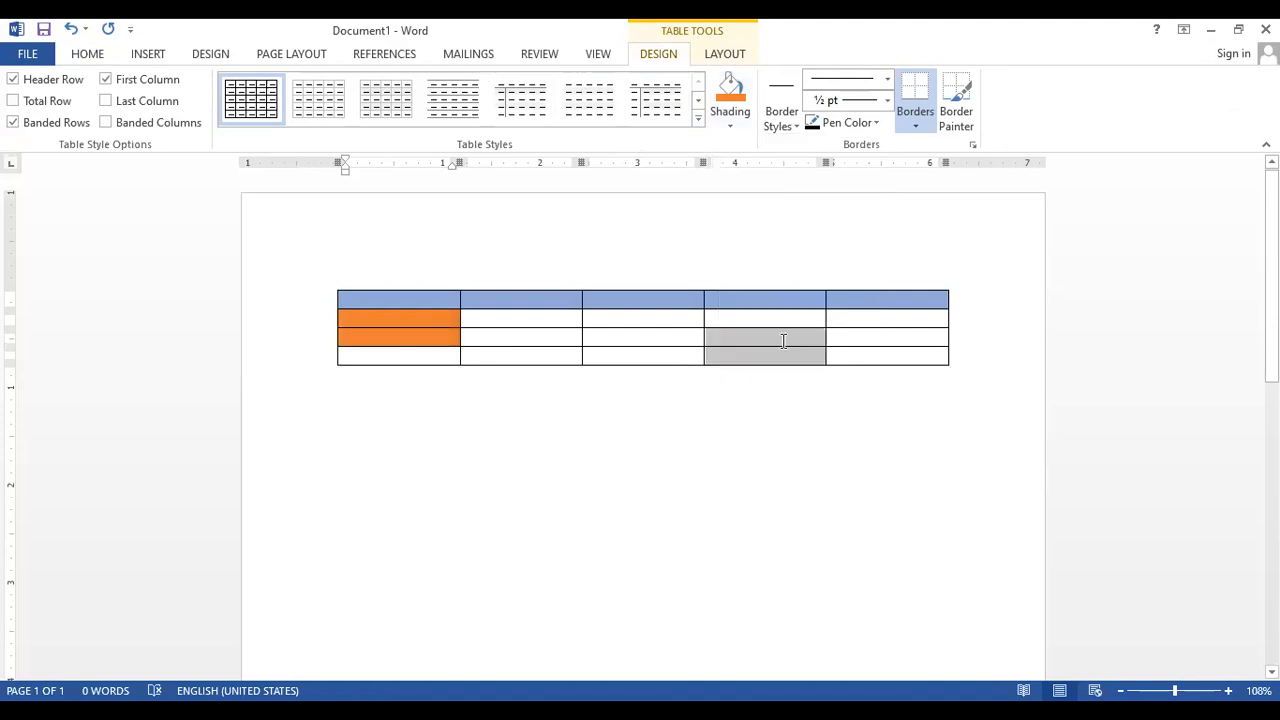
pyautogui.click(728, 128)
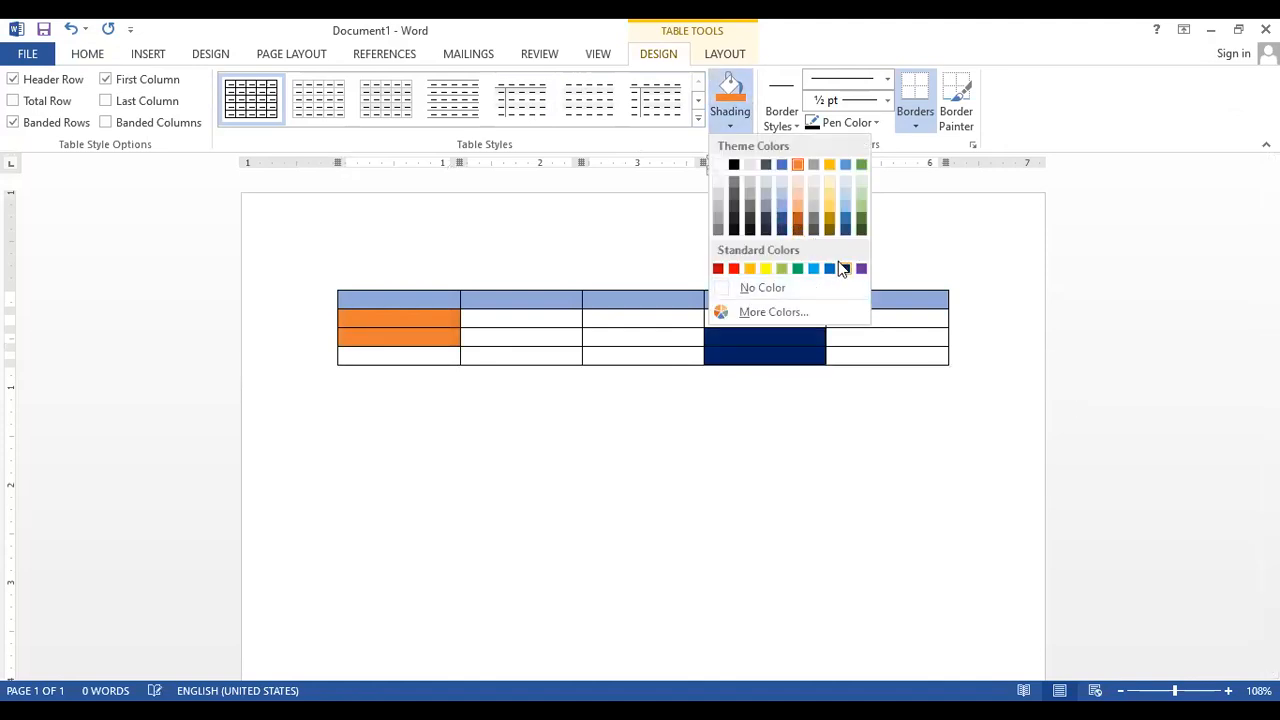
pyautogui.click(817, 272)
pyautogui.click(891, 477)
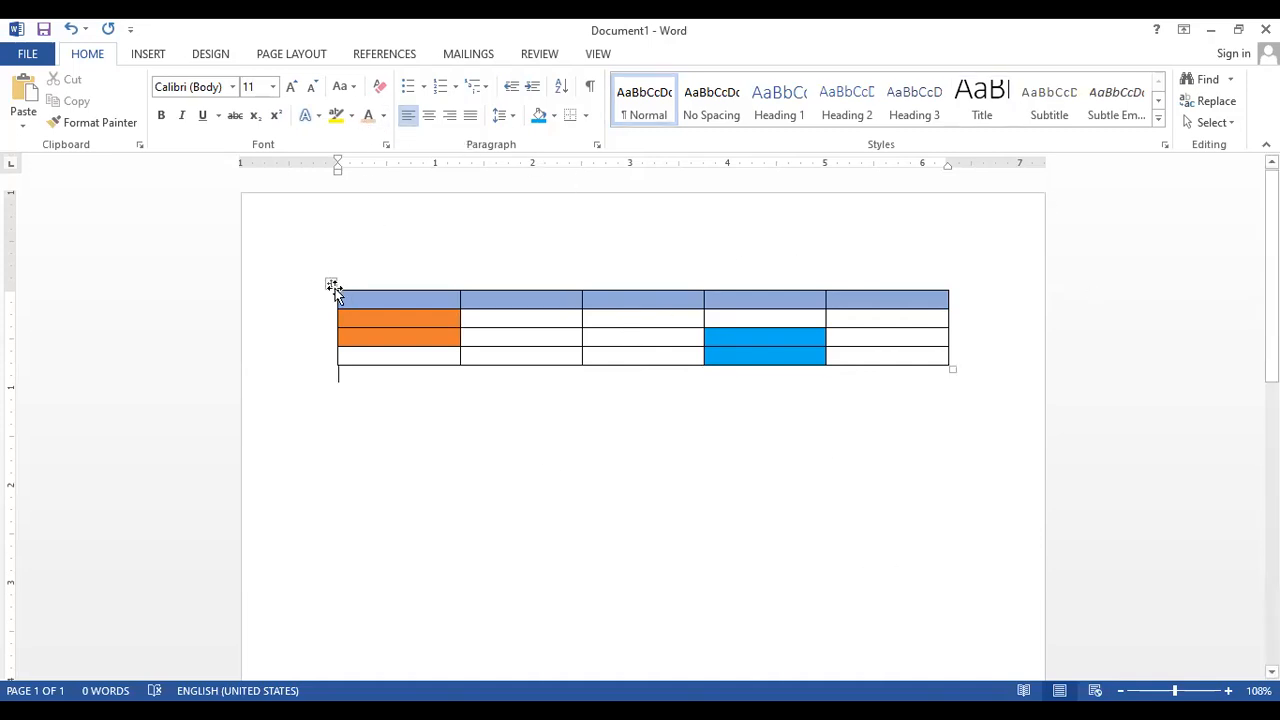
# - Select the whole table and choose the orange double-line theme border style
pyautogui.click(330, 284)
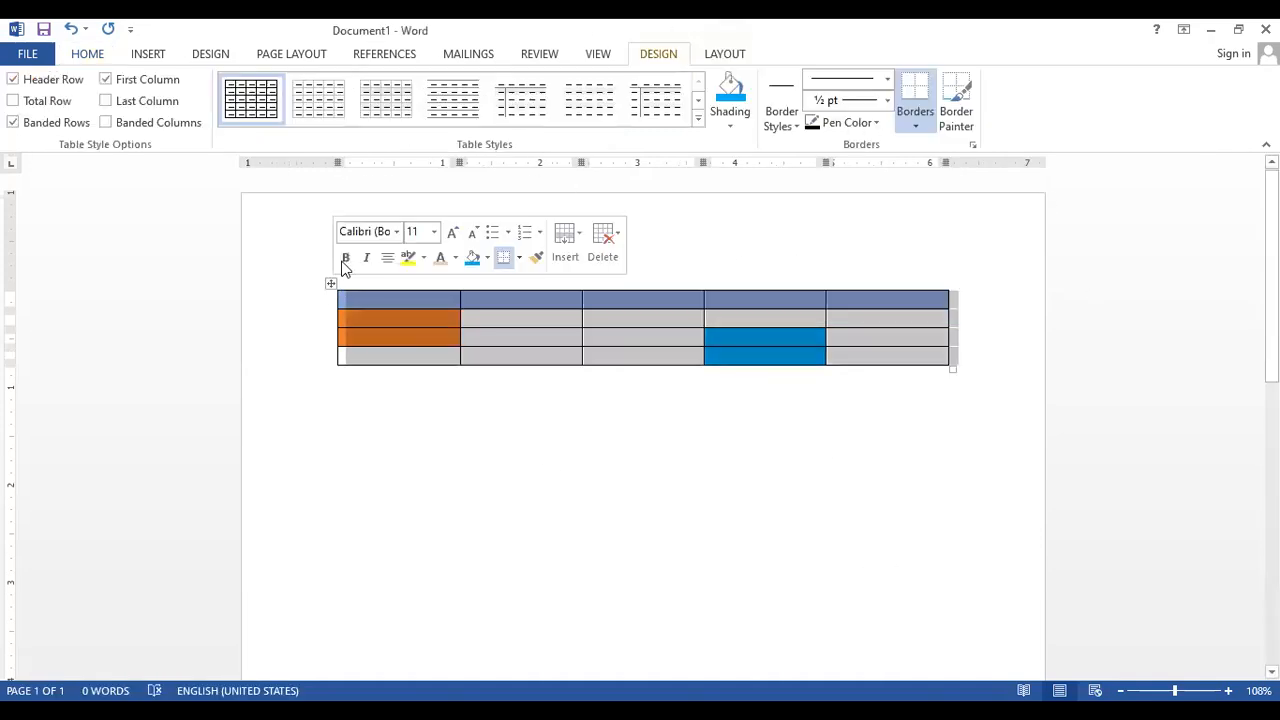
pyautogui.click(797, 126)
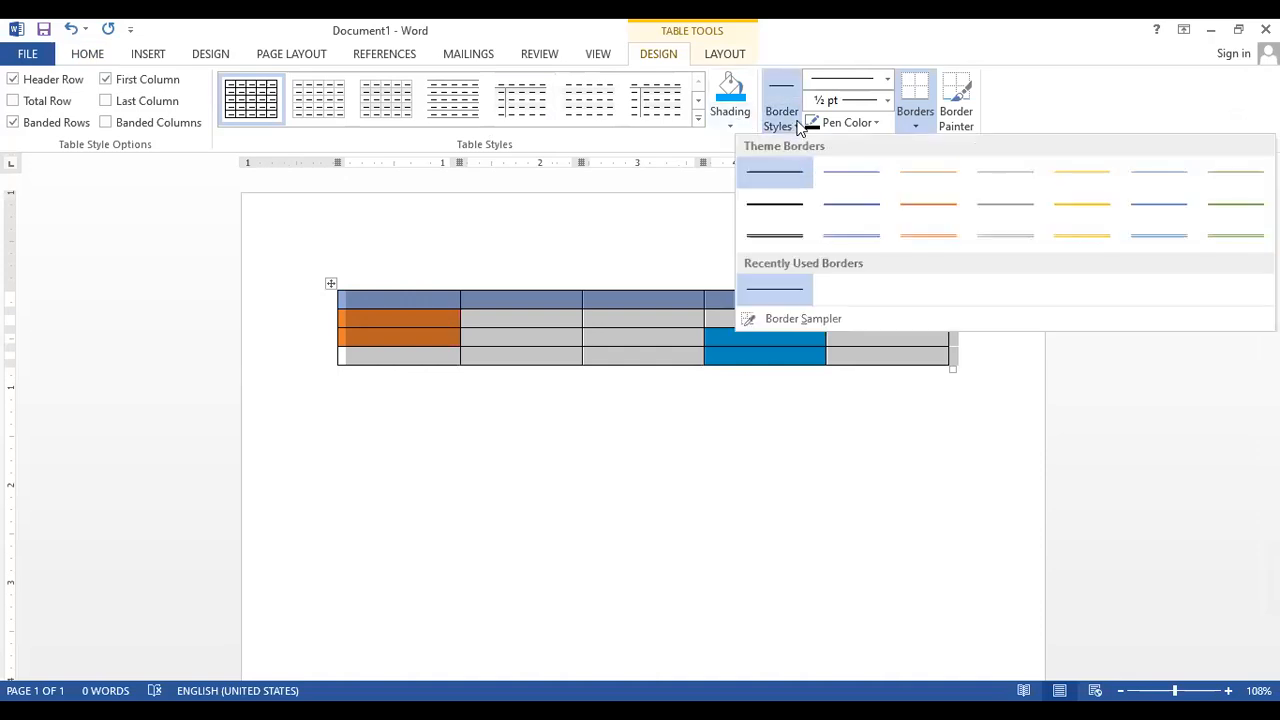
pyautogui.click(930, 240)
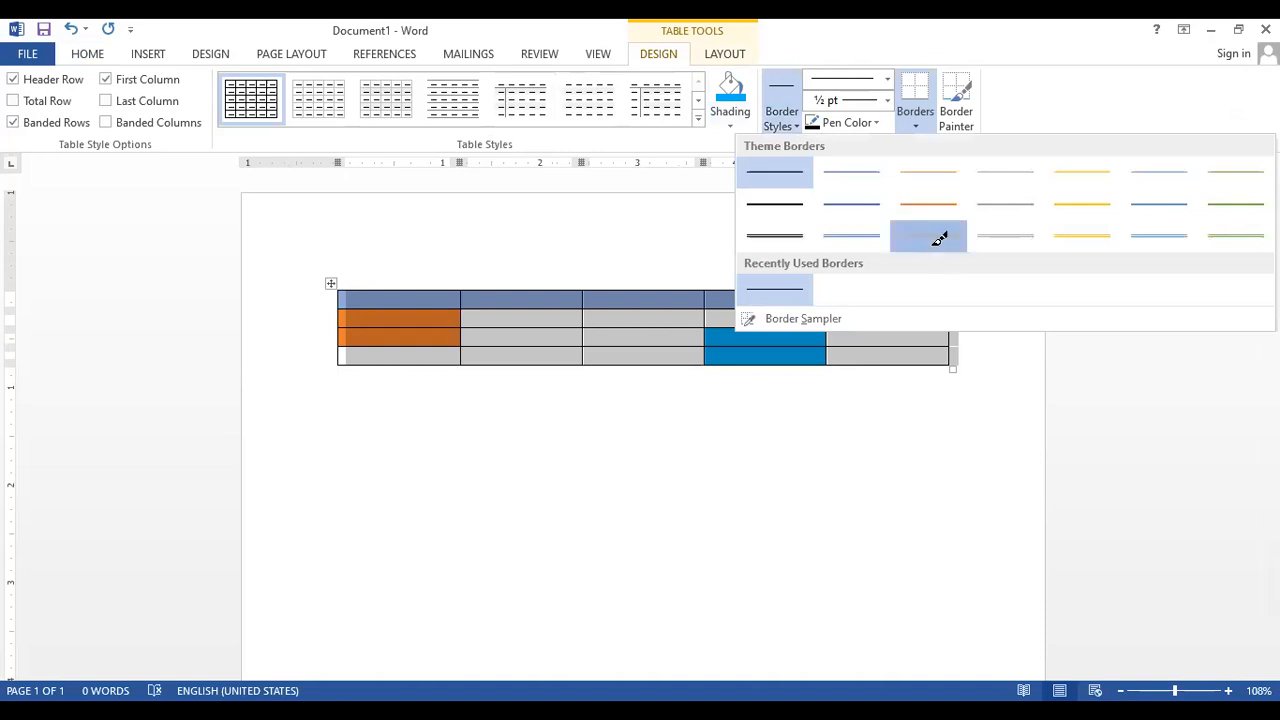
# - Paint the table's top, right and bottom outer borders with the 1 ½ pt single-line orange theme border
pyautogui.moveTo(349, 366)
pyautogui.mouseDown()
pyautogui.moveTo(1037, 377)
pyautogui.moveTo(962, 364)
pyautogui.mouseUp()
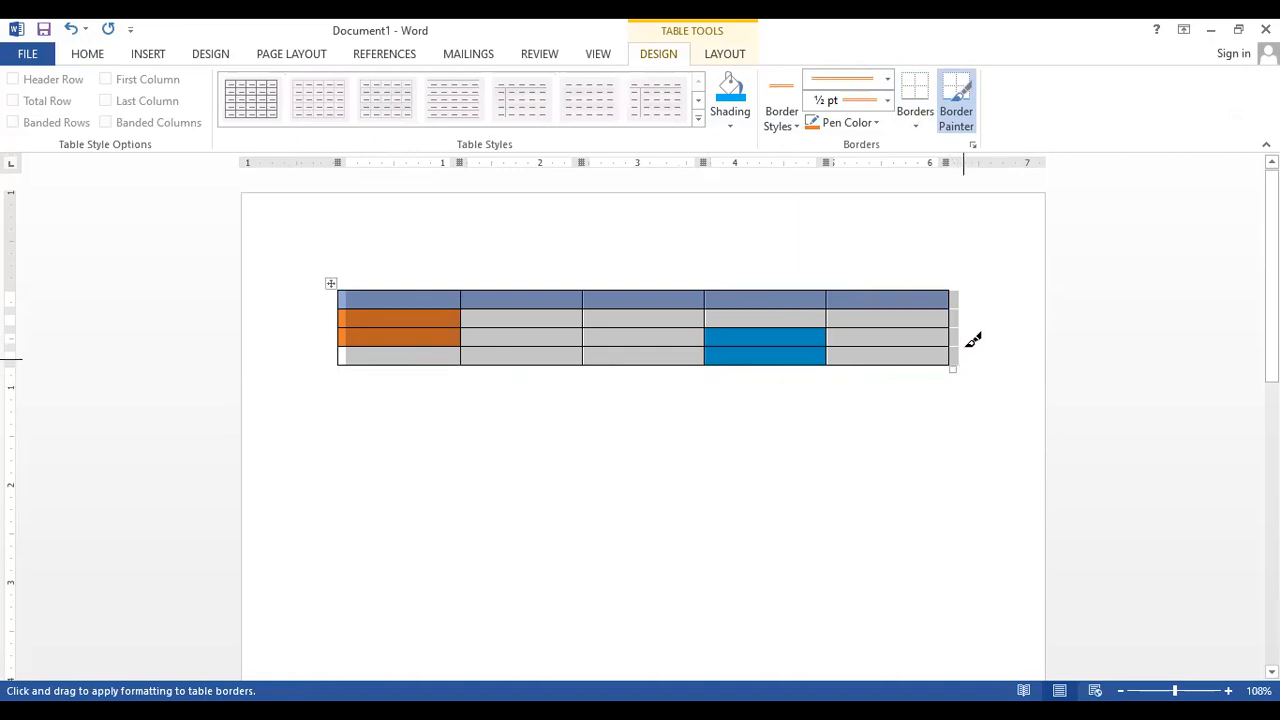
pyautogui.press('Escape')
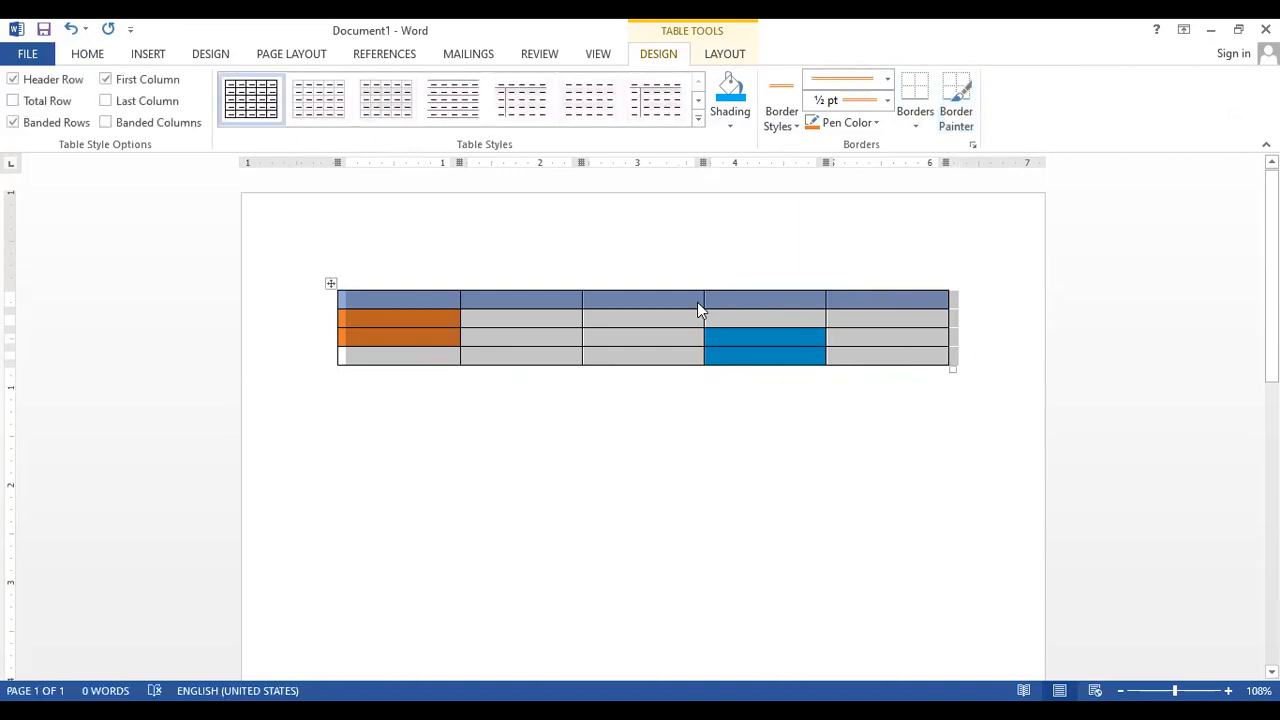
pyautogui.click(778, 118)
pyautogui.click(907, 212)
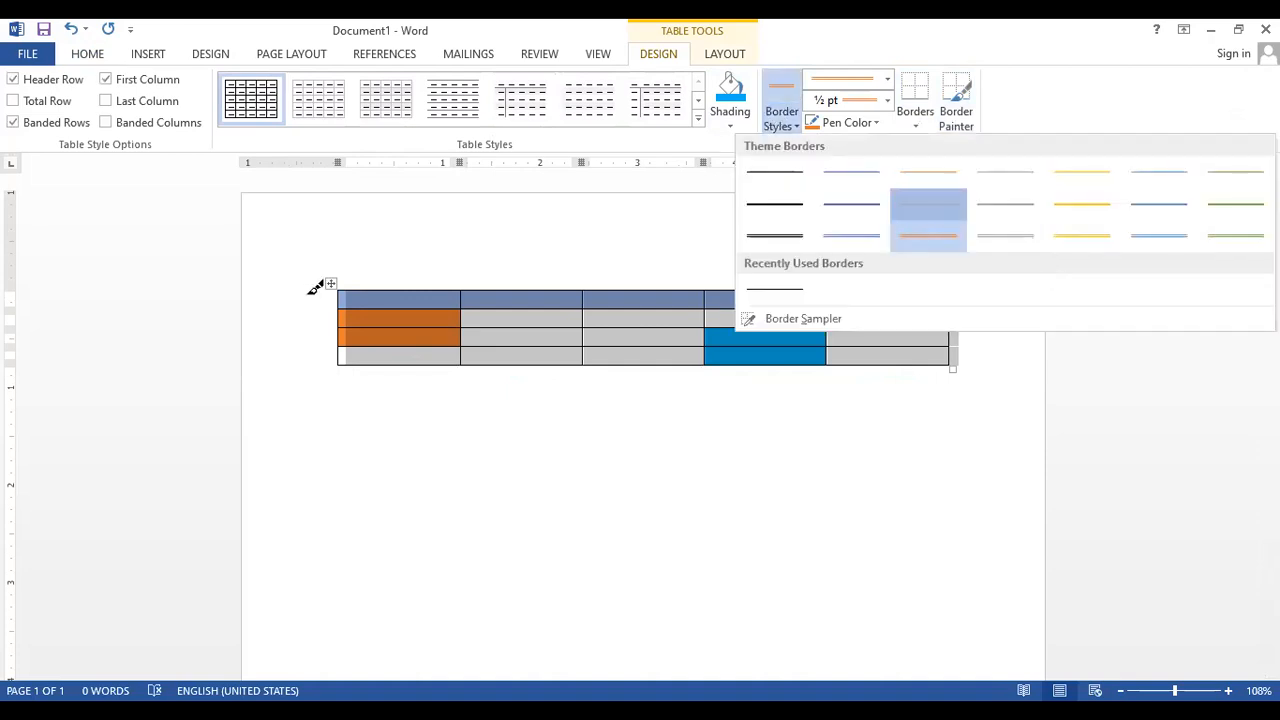
pyautogui.moveTo(348, 289)
pyautogui.mouseDown()
pyautogui.moveTo(884, 277)
pyautogui.moveTo(972, 288)
pyautogui.moveTo(963, 280)
pyautogui.moveTo(963, 294)
pyautogui.mouseUp()
pyautogui.moveTo(951, 348)
pyautogui.mouseDown()
pyautogui.moveTo(954, 404)
pyautogui.moveTo(342, 362)
pyautogui.mouseUp()
pyautogui.click(340, 292)
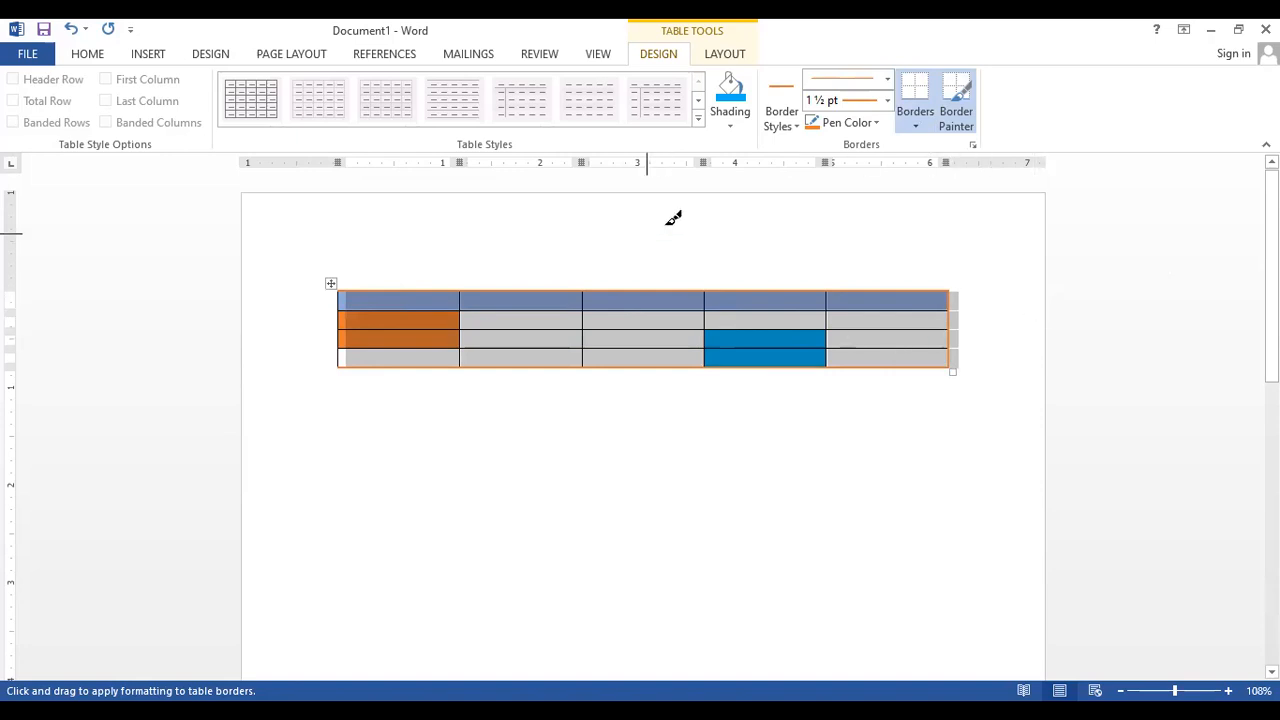
# - Paint the first three inside vertical borders of the table with the 3 pt orange thick-and-thin line style
pyautogui.click(785, 124)
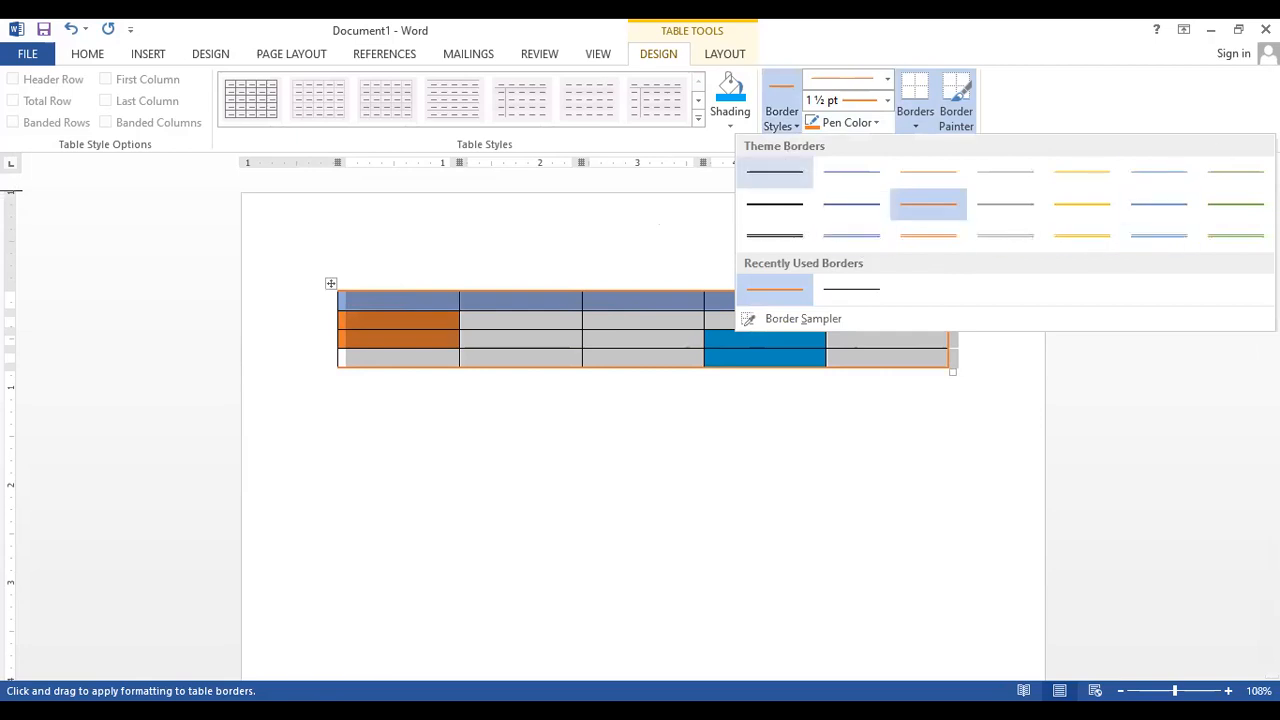
pyautogui.click(887, 87)
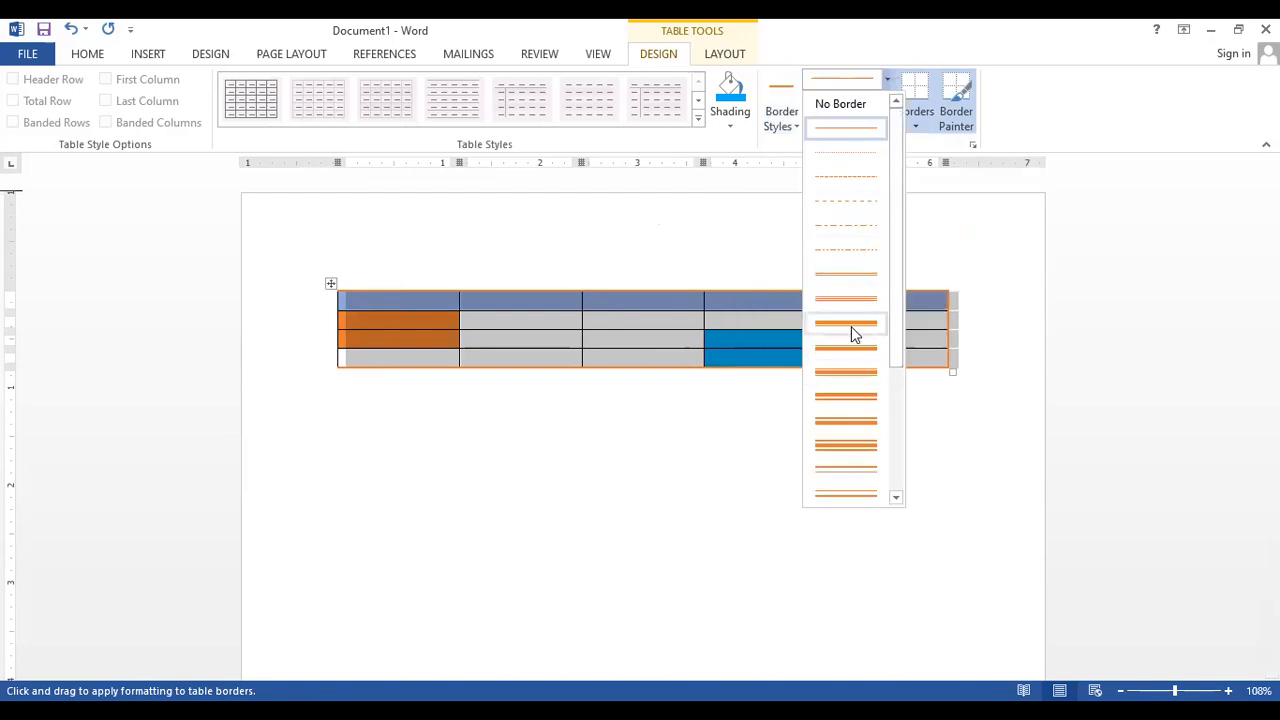
pyautogui.click(851, 330)
pyautogui.moveTo(470, 288); pyautogui.dragTo(463, 380)
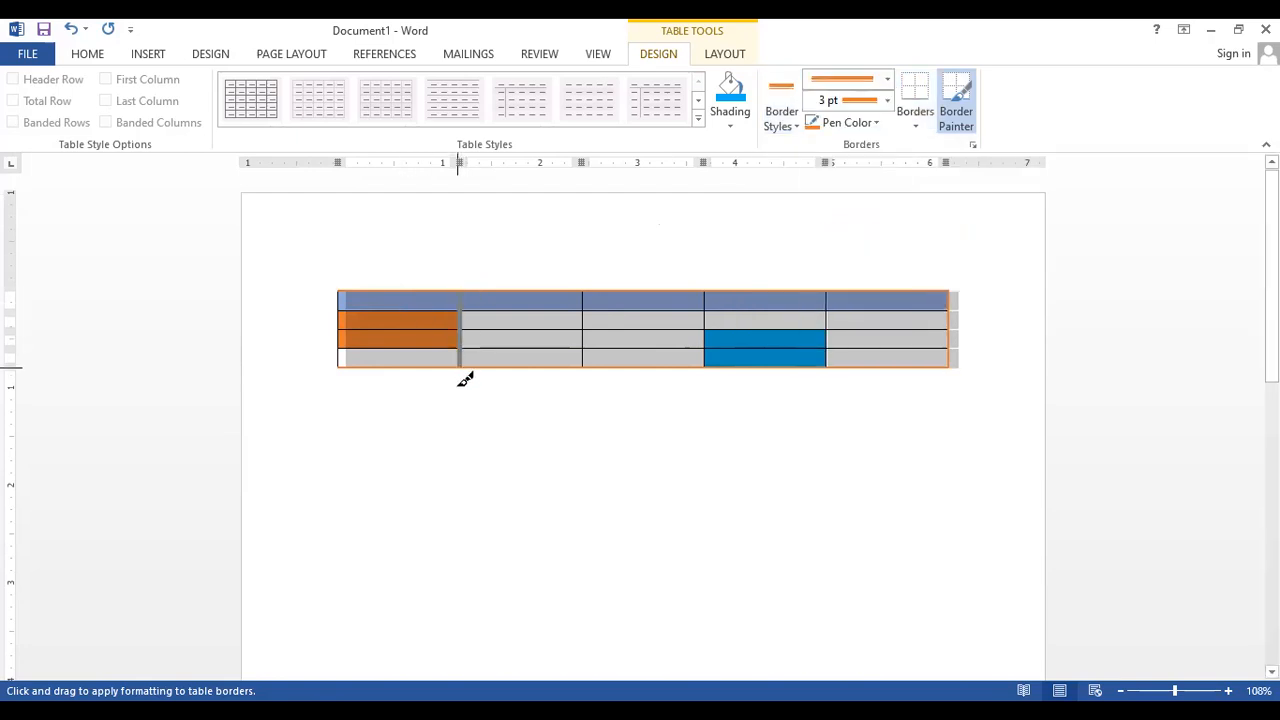
pyautogui.moveTo(584, 290)
pyautogui.mouseDown()
pyautogui.moveTo(586, 343)
pyautogui.moveTo(603, 357)
pyautogui.mouseUp()
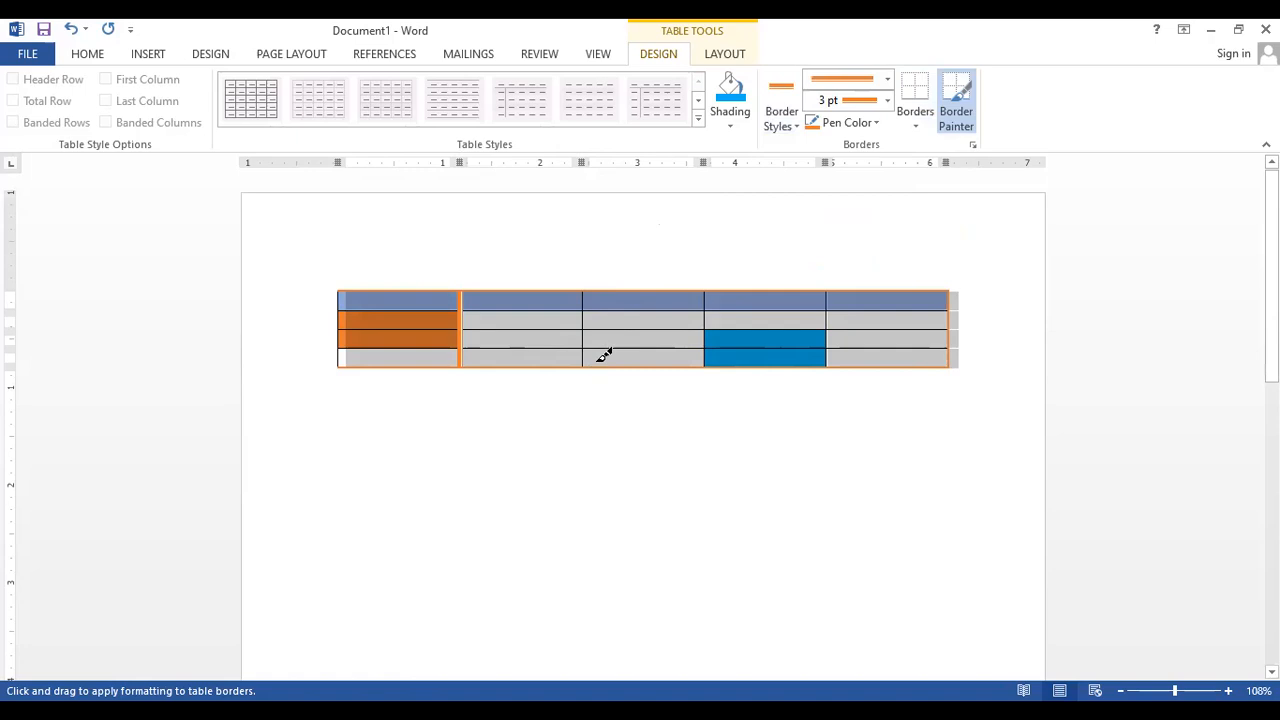
pyautogui.moveTo(700, 288)
pyautogui.mouseDown()
pyautogui.moveTo(710, 410)
pyautogui.moveTo(722, 398)
pyautogui.mouseUp()
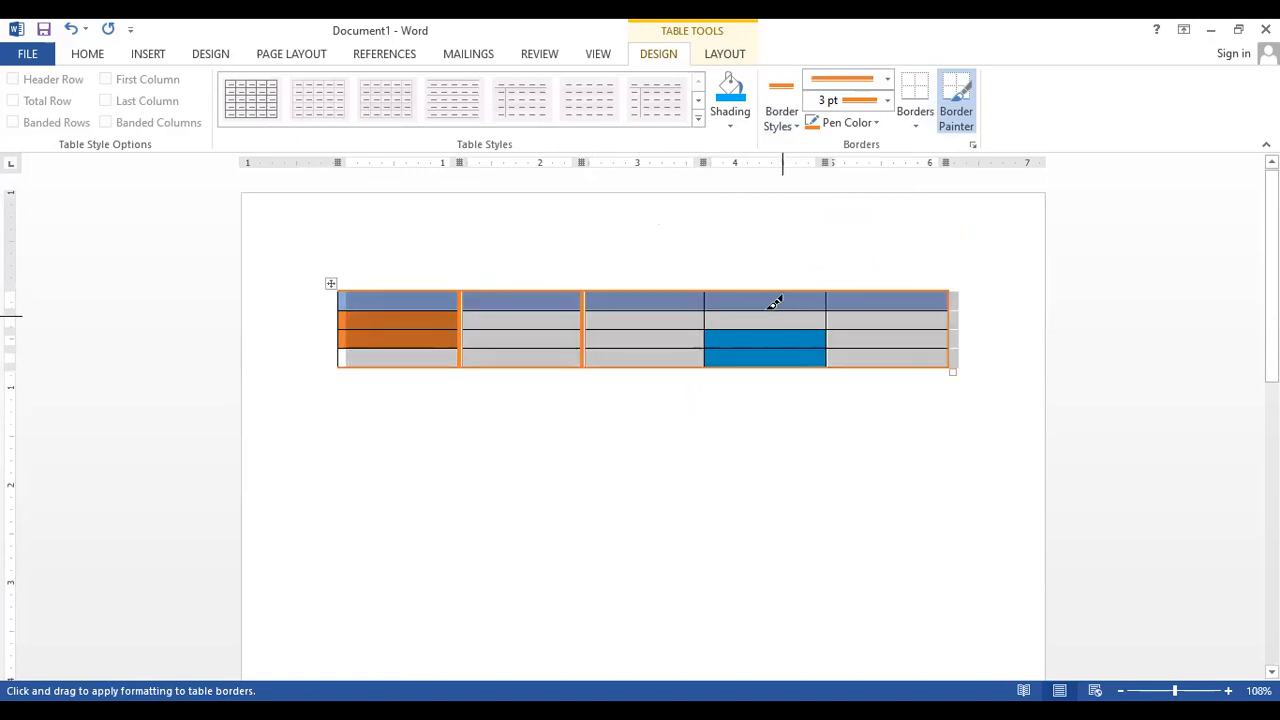
pyautogui.moveTo(713, 281)
pyautogui.mouseDown()
pyautogui.moveTo(703, 420)
pyautogui.moveTo(712, 394)
pyautogui.mouseUp()
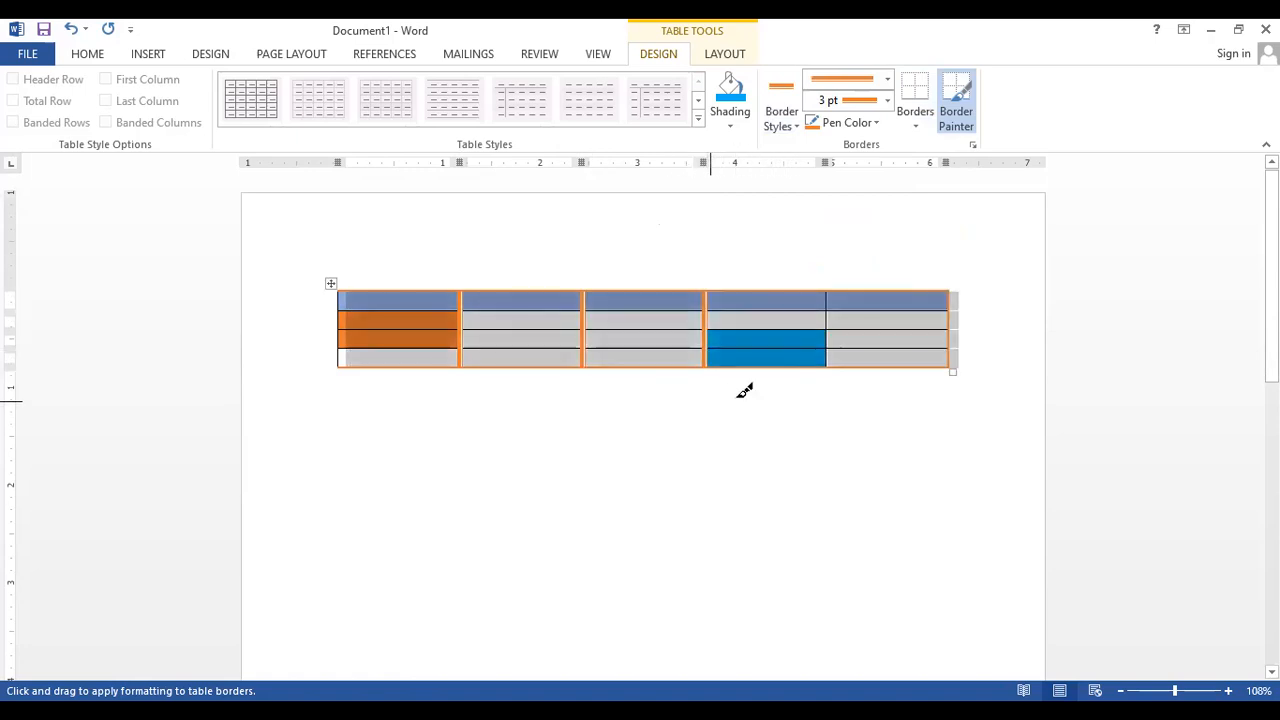
# - Set the border weight to 6 pt and paint the inside vertical border between the fourth and fifth columns
pyautogui.click(885, 103)
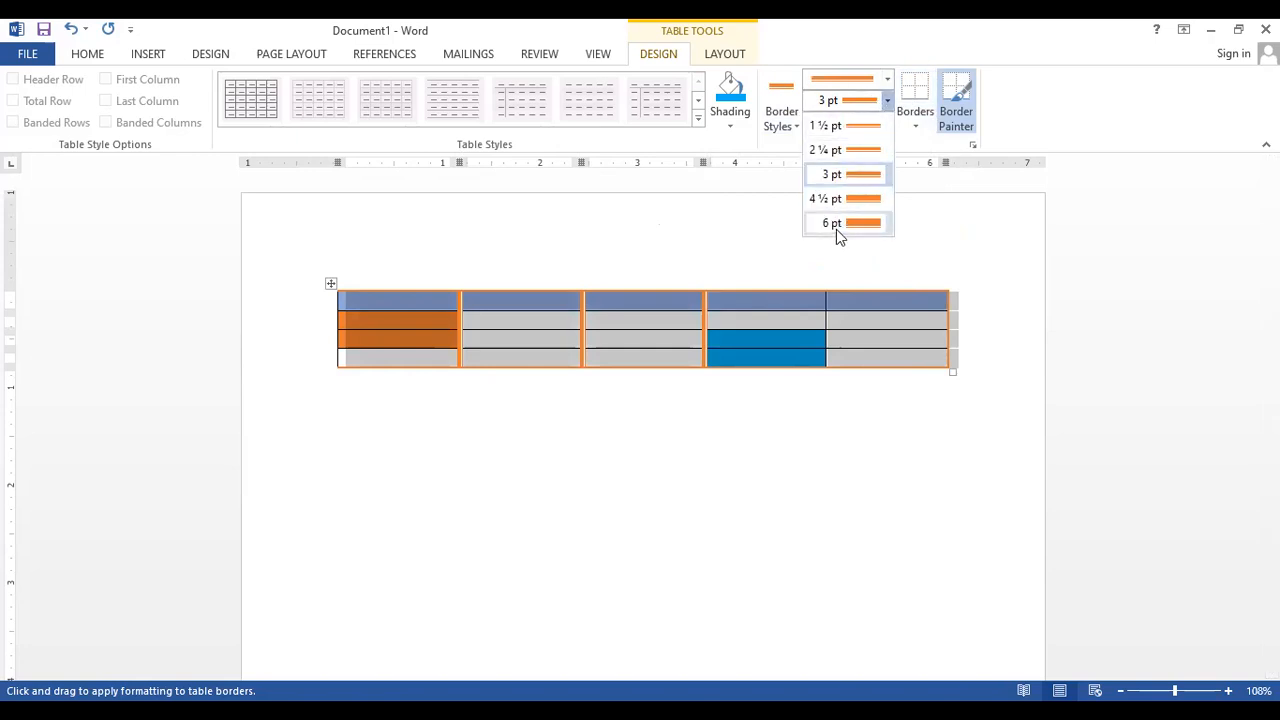
pyautogui.click(842, 224)
pyautogui.moveTo(828, 292); pyautogui.dragTo(829, 360)
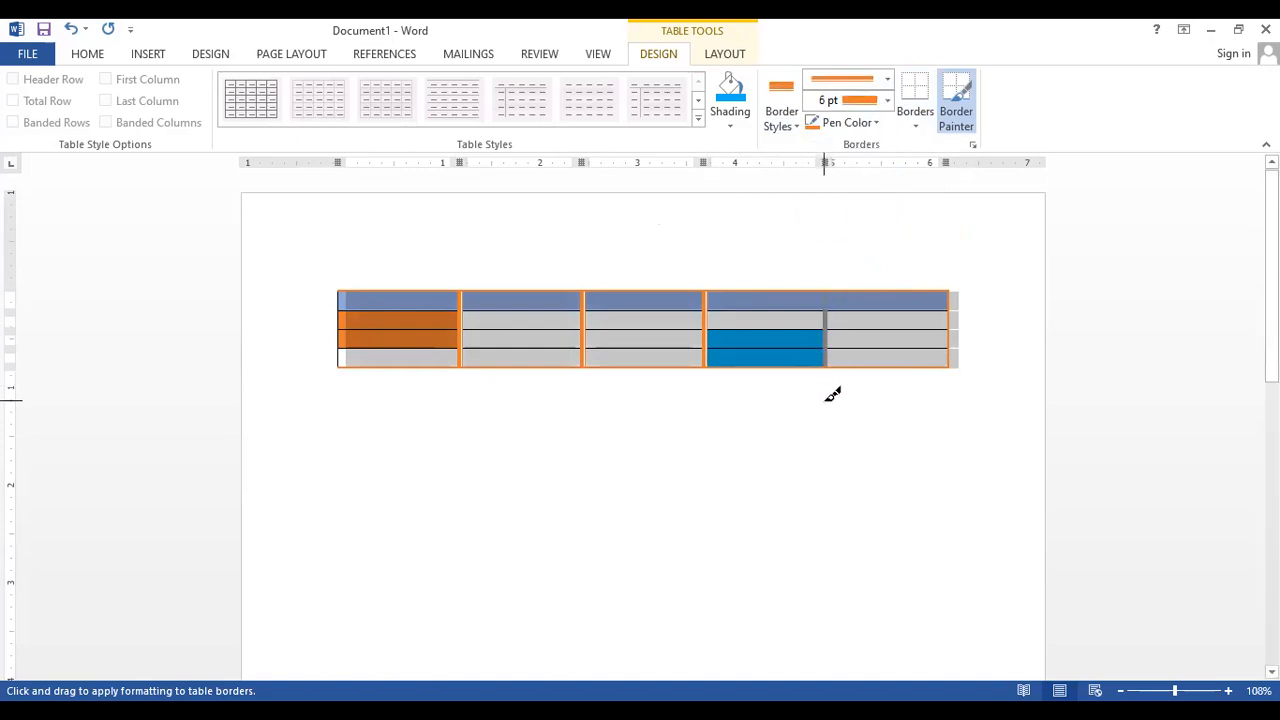
# - Paint the two lower inside horizontal borders with the 3 pt orange diagonal-striped line style
pyautogui.click(886, 80)
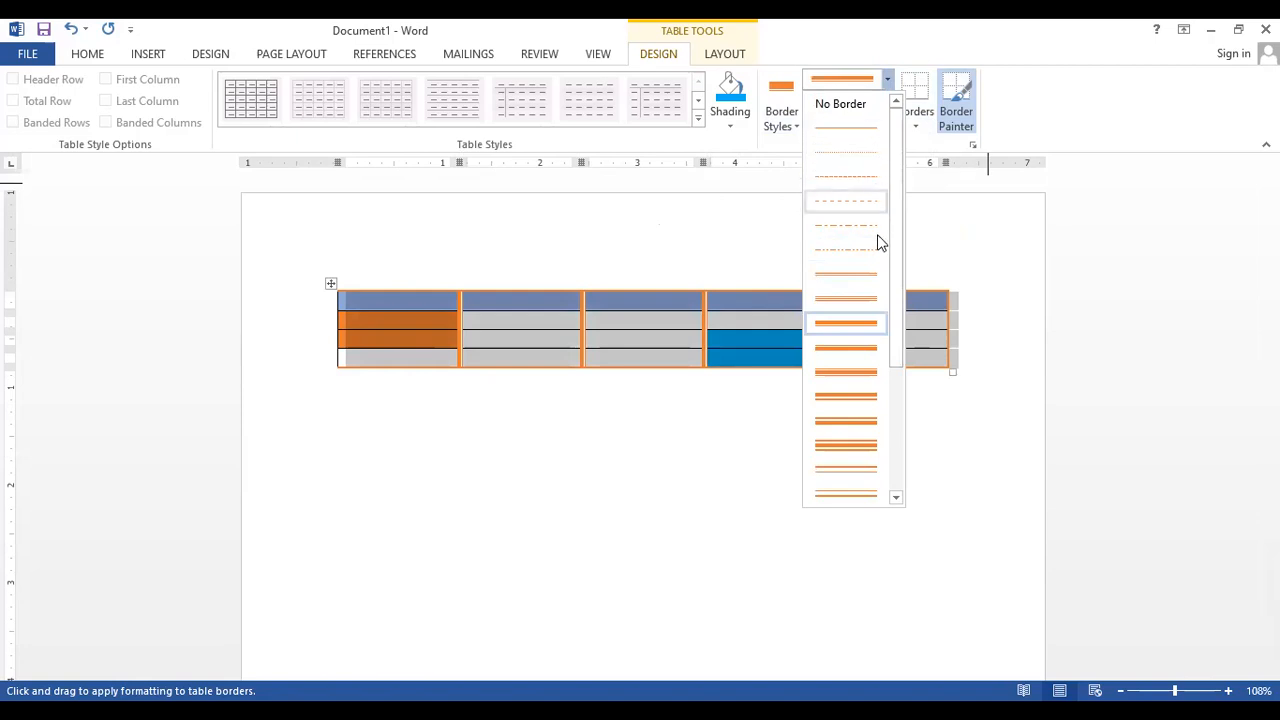
pyautogui.scroll(-3, 840, 445)
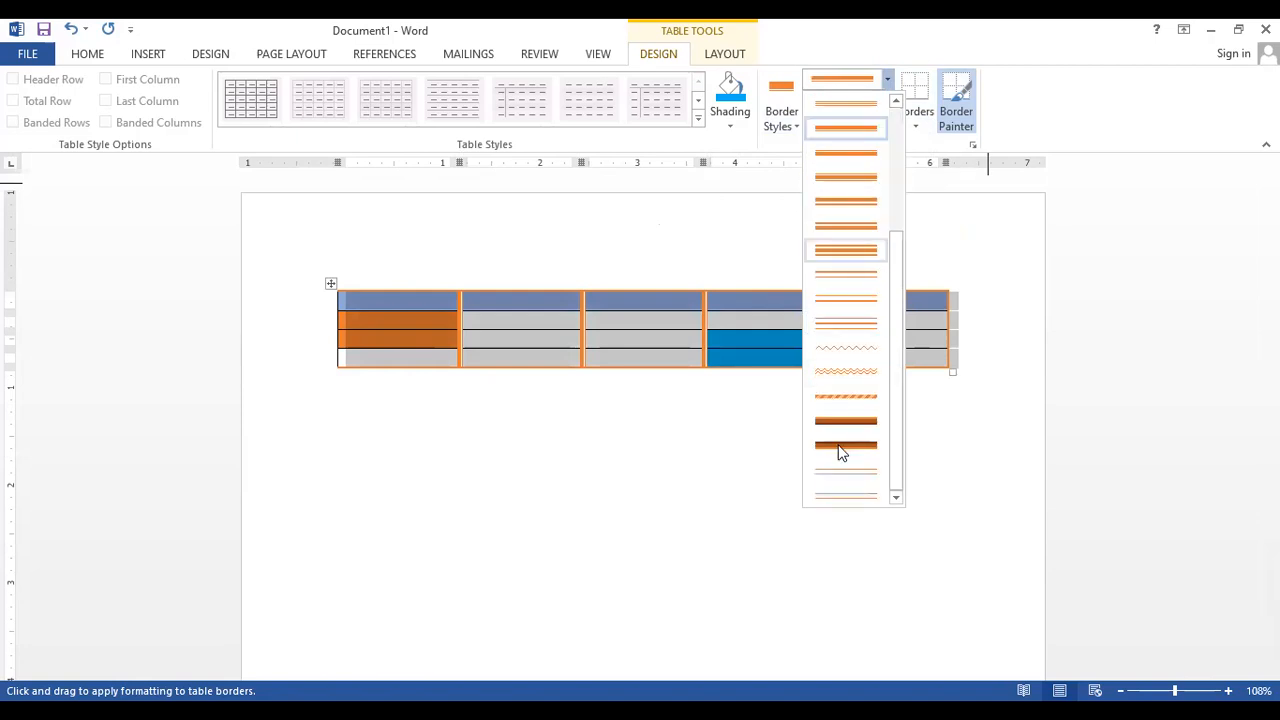
pyautogui.click(855, 397)
pyautogui.moveTo(363, 346)
pyautogui.mouseDown()
pyautogui.moveTo(765, 360)
pyautogui.moveTo(930, 325)
pyautogui.mouseUp()
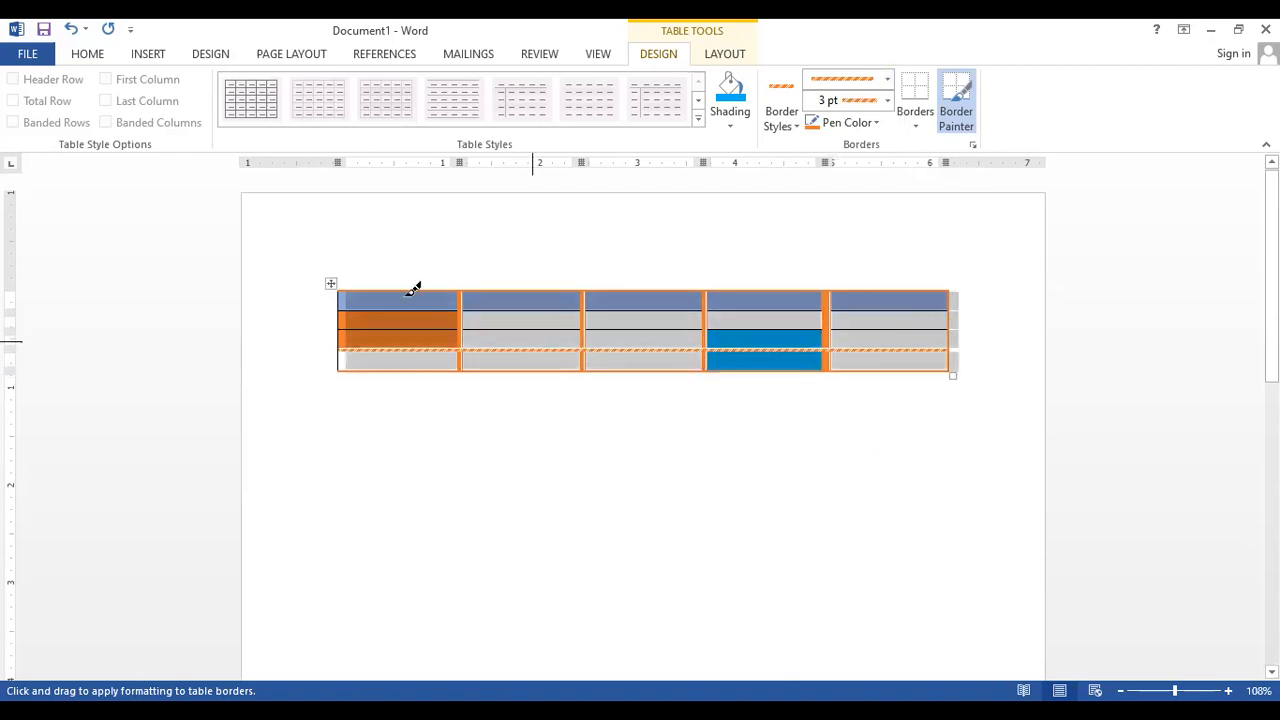
pyautogui.moveTo(363, 312)
pyautogui.mouseDown()
pyautogui.moveTo(352, 321)
pyautogui.moveTo(740, 266)
pyautogui.moveTo(855, 333)
pyautogui.moveTo(955, 318)
pyautogui.mouseUp()
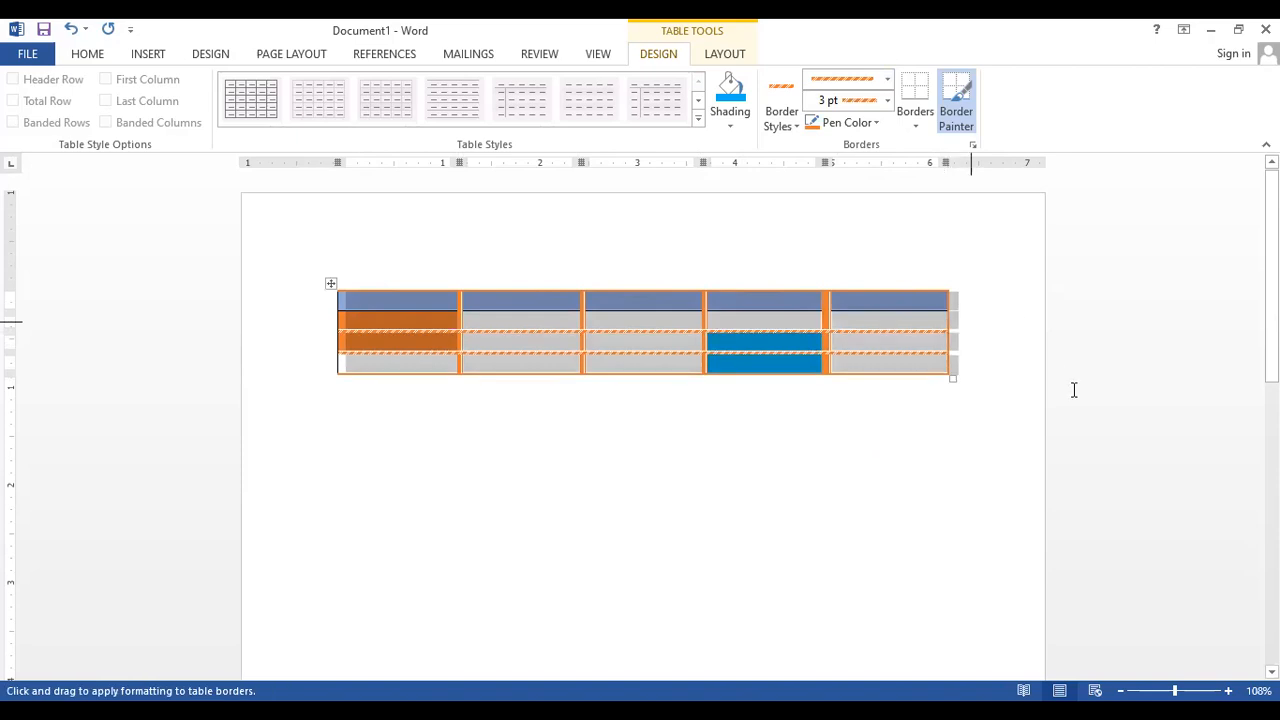
pyautogui.press('Escape')
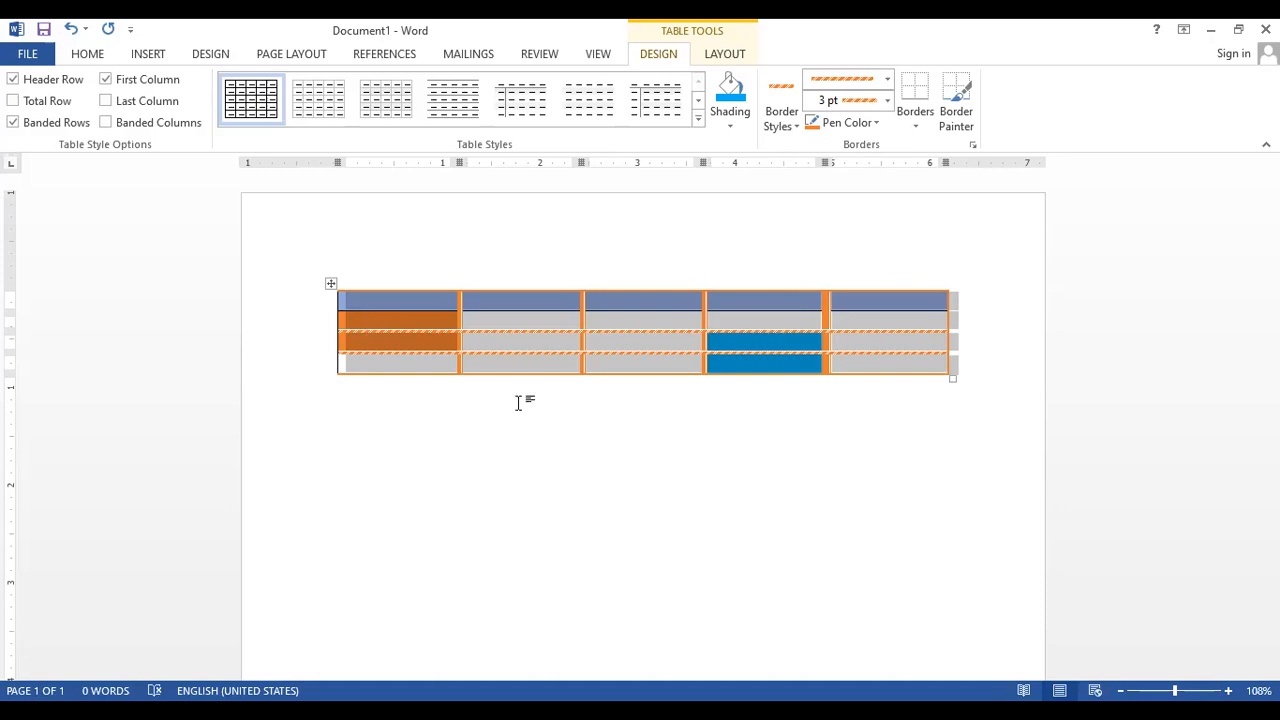
# - Apply a 3 pt orange diagonal-striped bottom border to the whole table
pyautogui.click(591, 457)
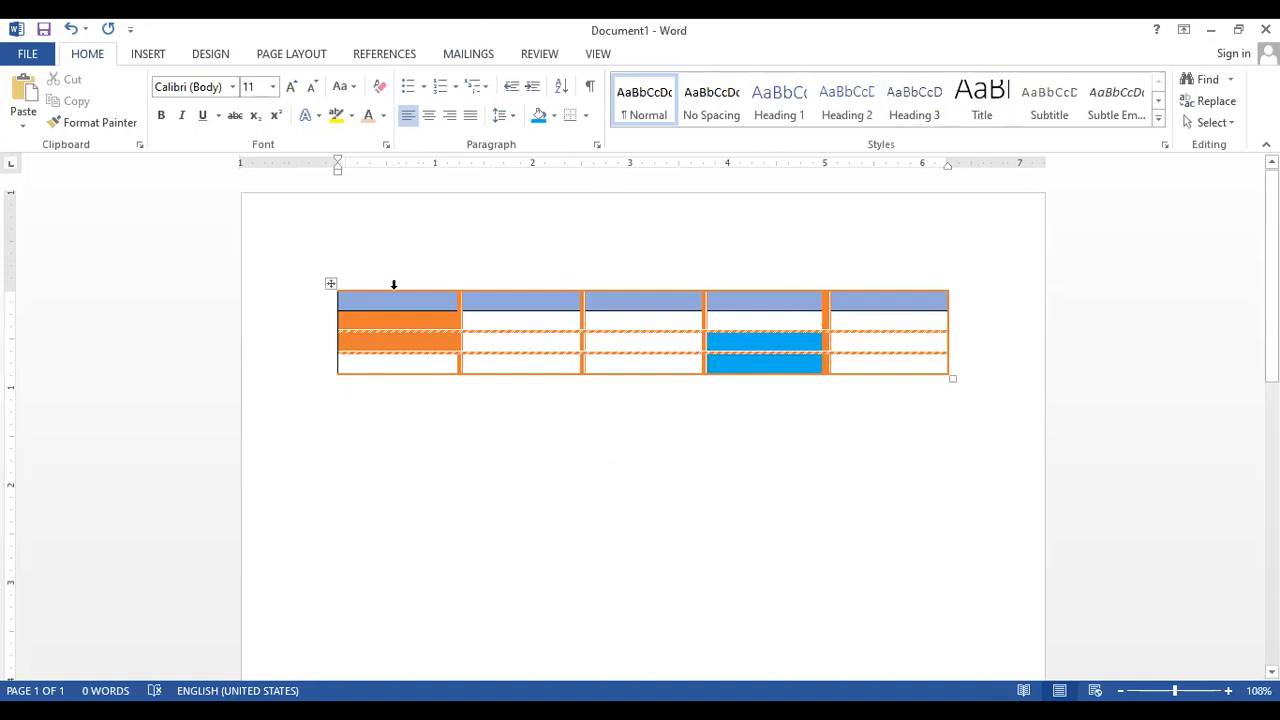
pyautogui.click(334, 284)
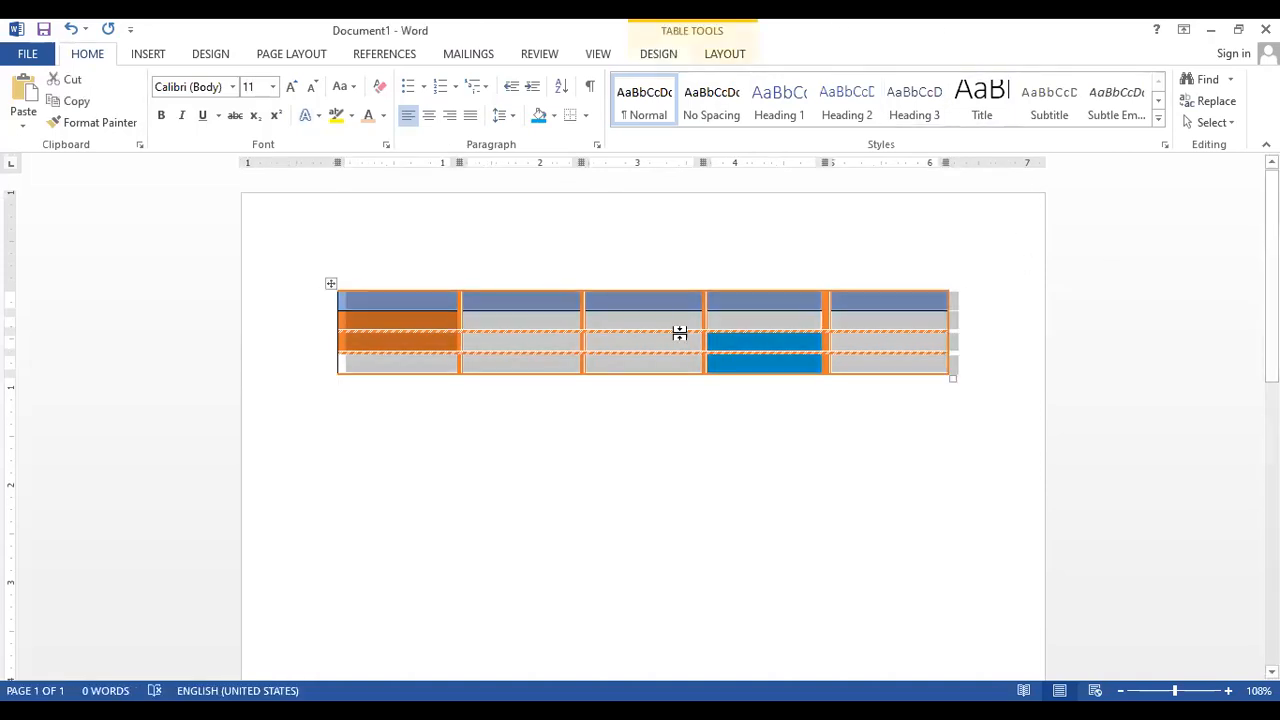
pyautogui.click(660, 56)
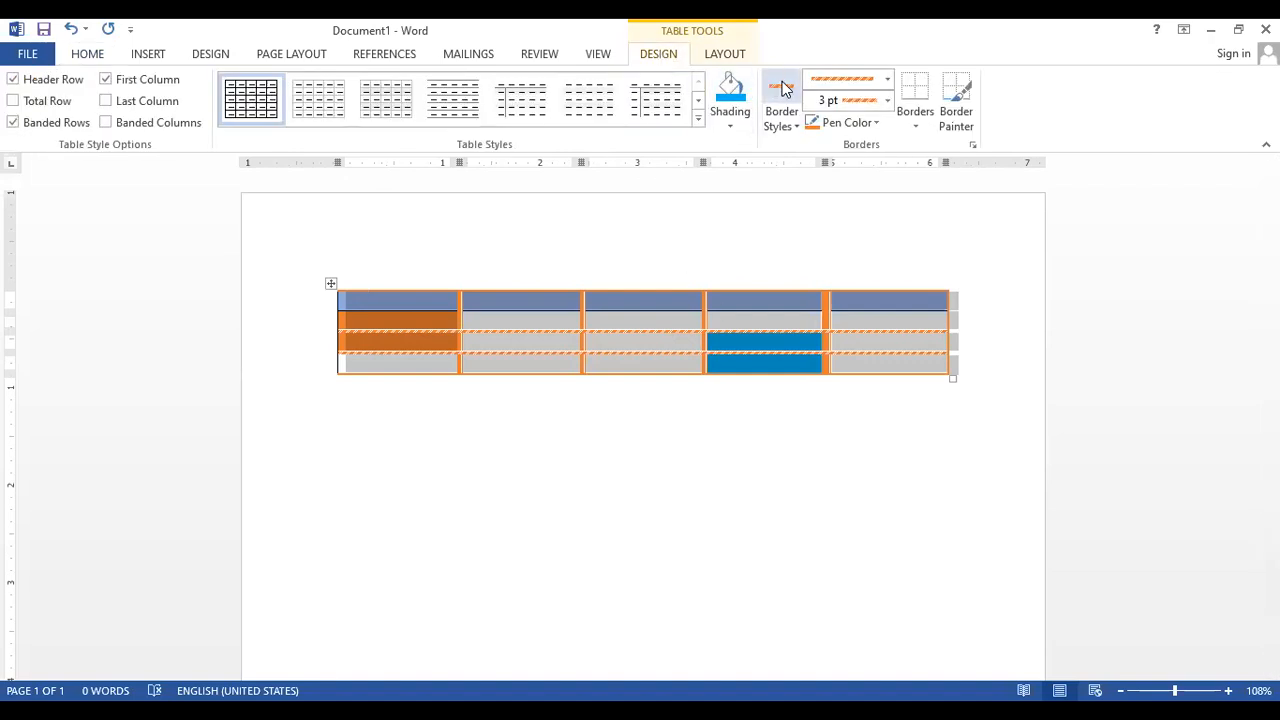
pyautogui.click(918, 124)
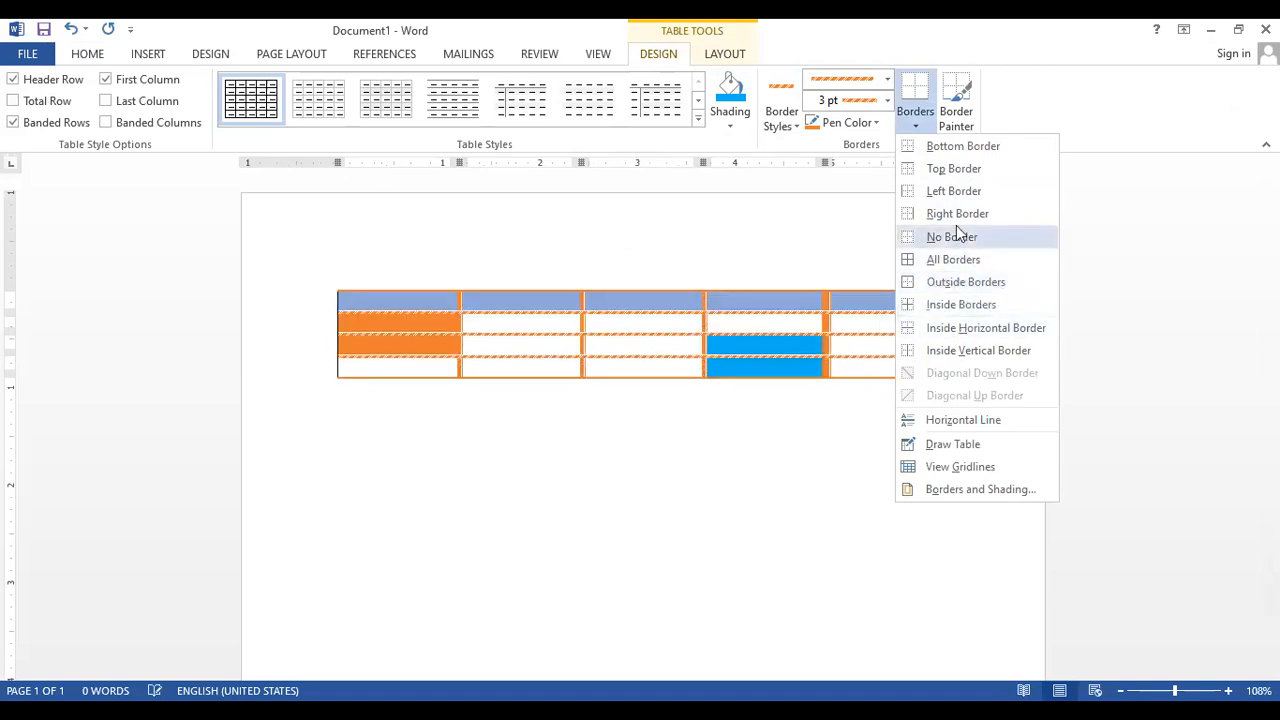
pyautogui.click(956, 150)
# - Apply the ½ pt orange double line to all borders of the table and deselect it
pyautogui.click(915, 115)
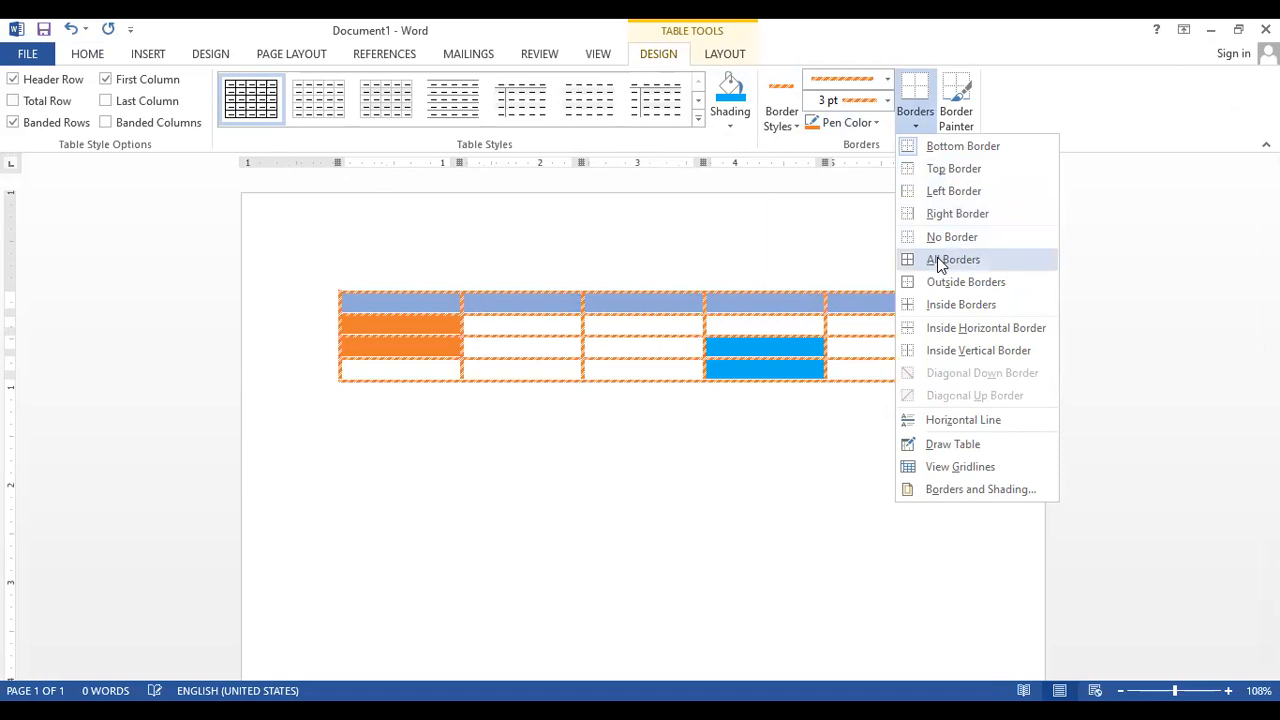
pyautogui.click(887, 80)
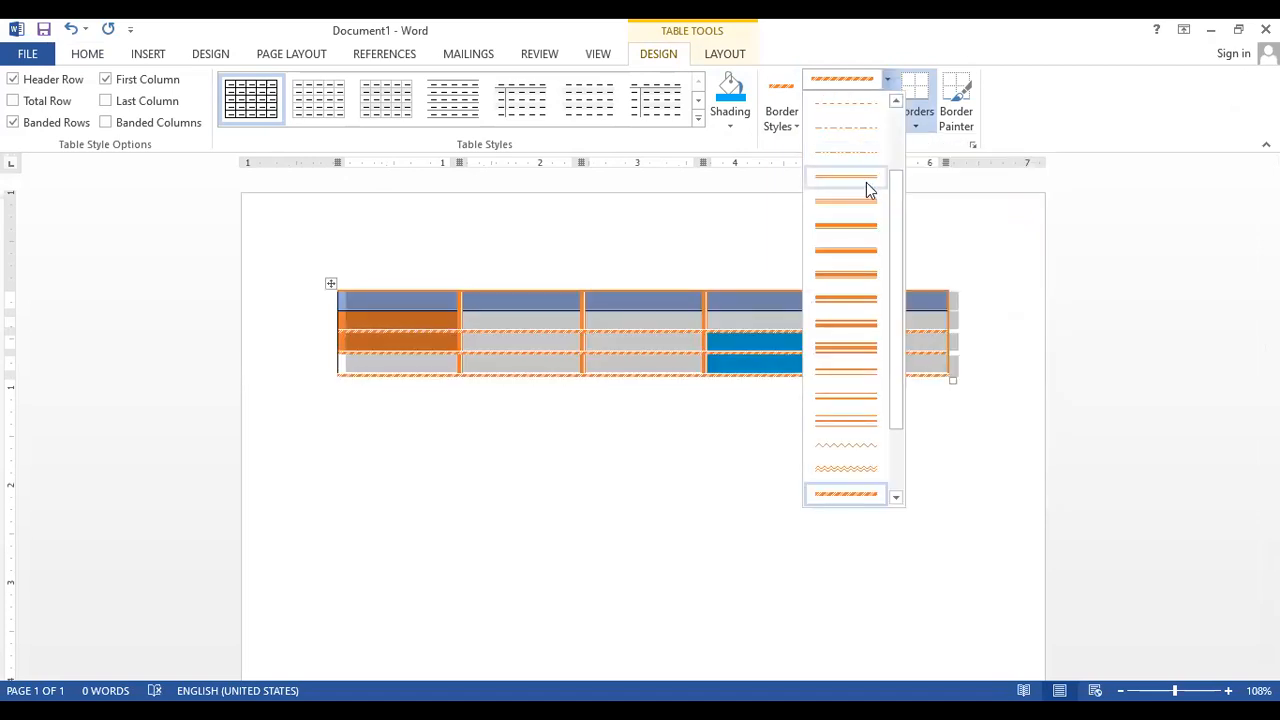
pyautogui.click(920, 132)
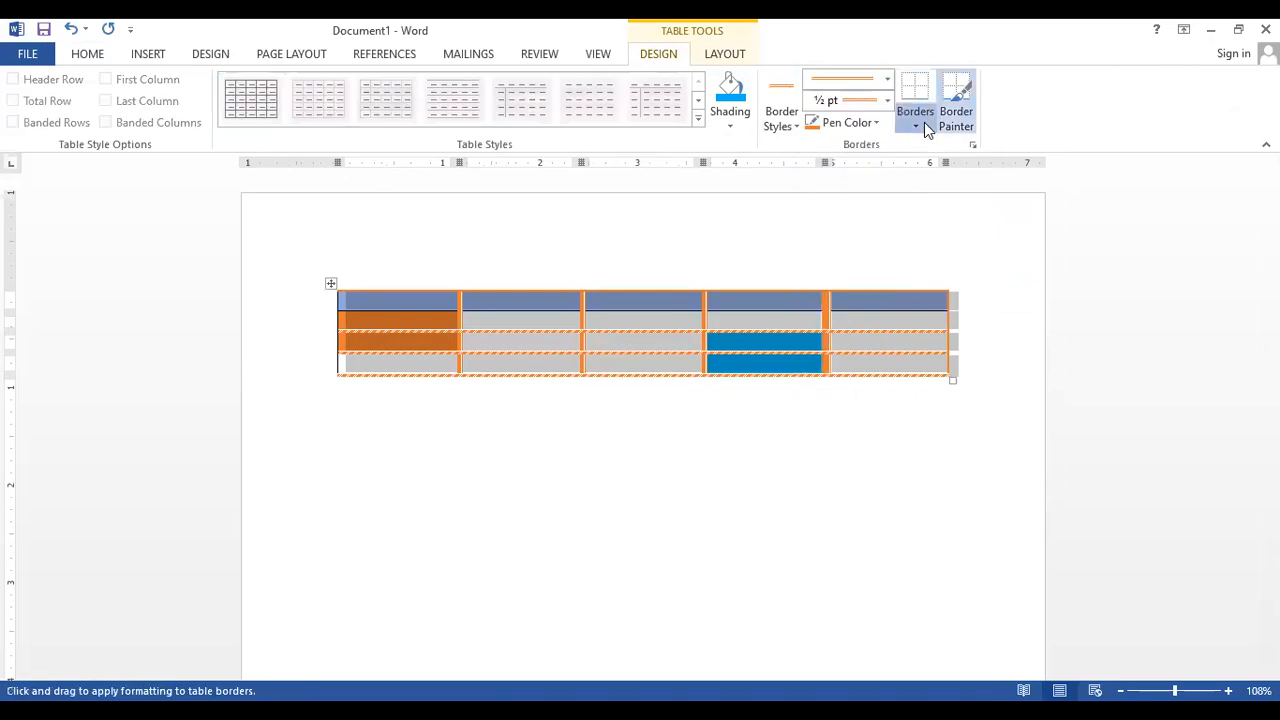
pyautogui.click(924, 122)
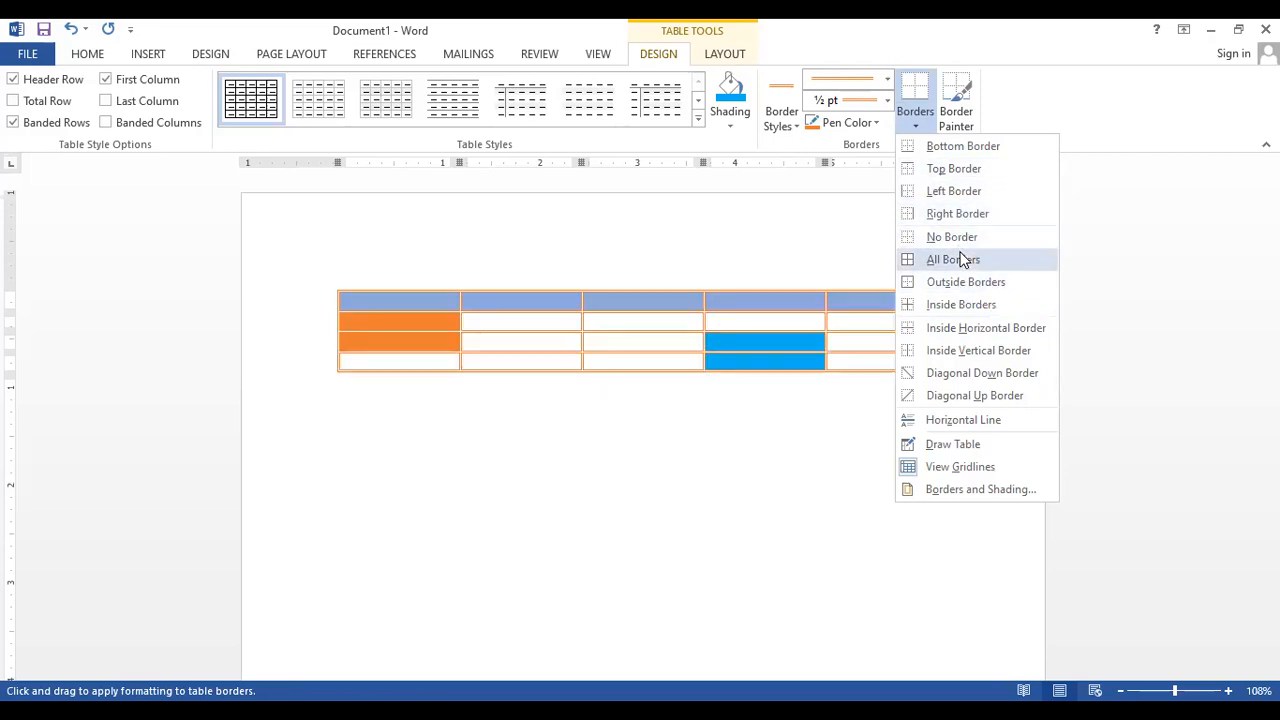
pyautogui.click(828, 437)
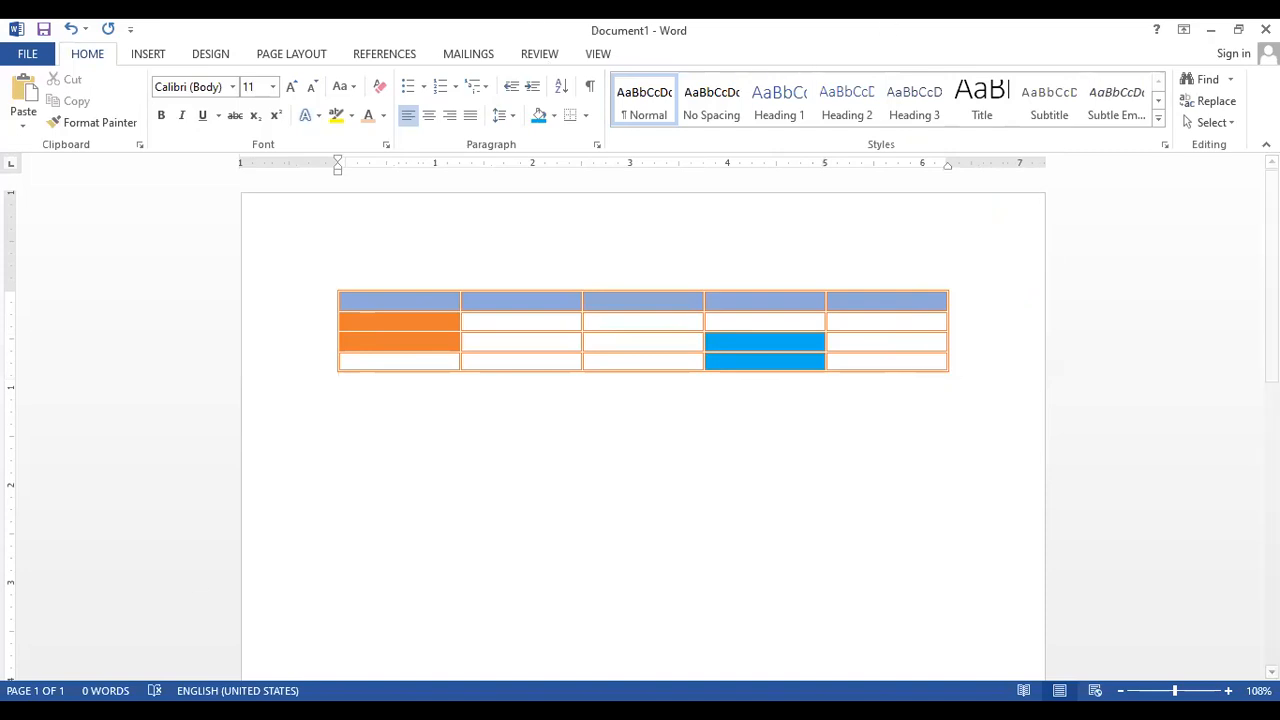
pyautogui.moveTo(474, 276)
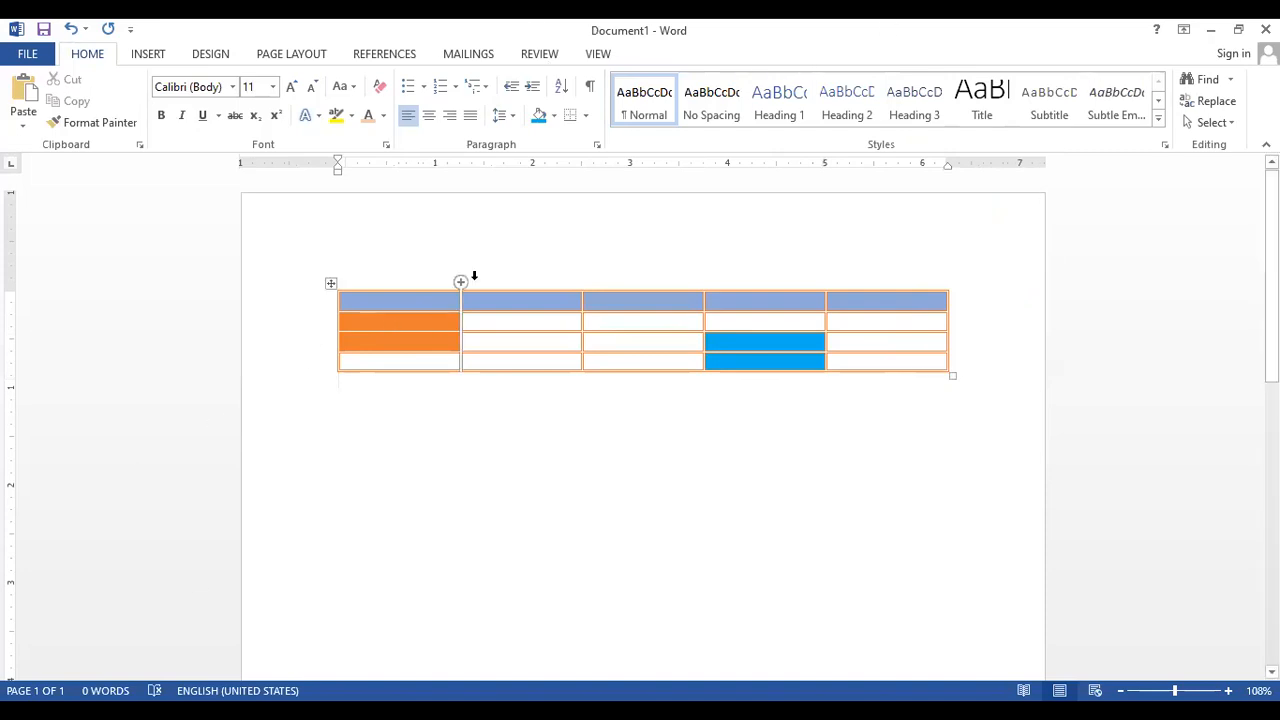
pyautogui.click(331, 284)
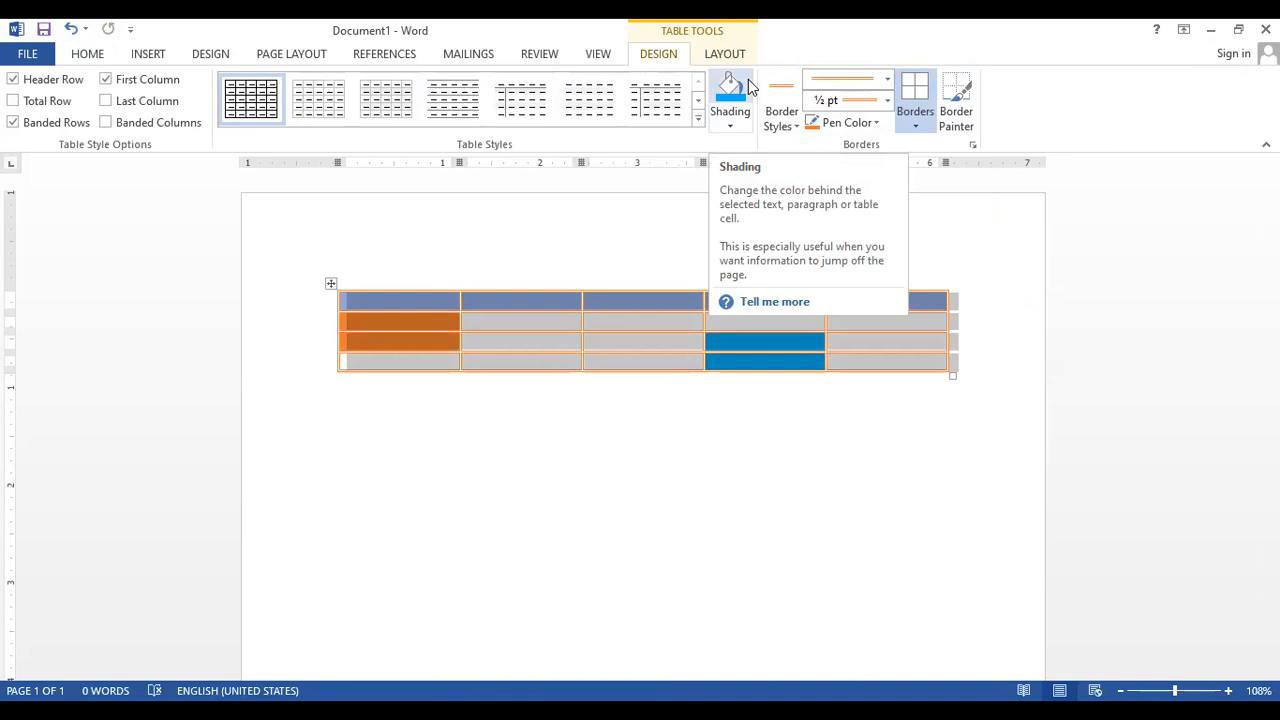
pyautogui.click(779, 127)
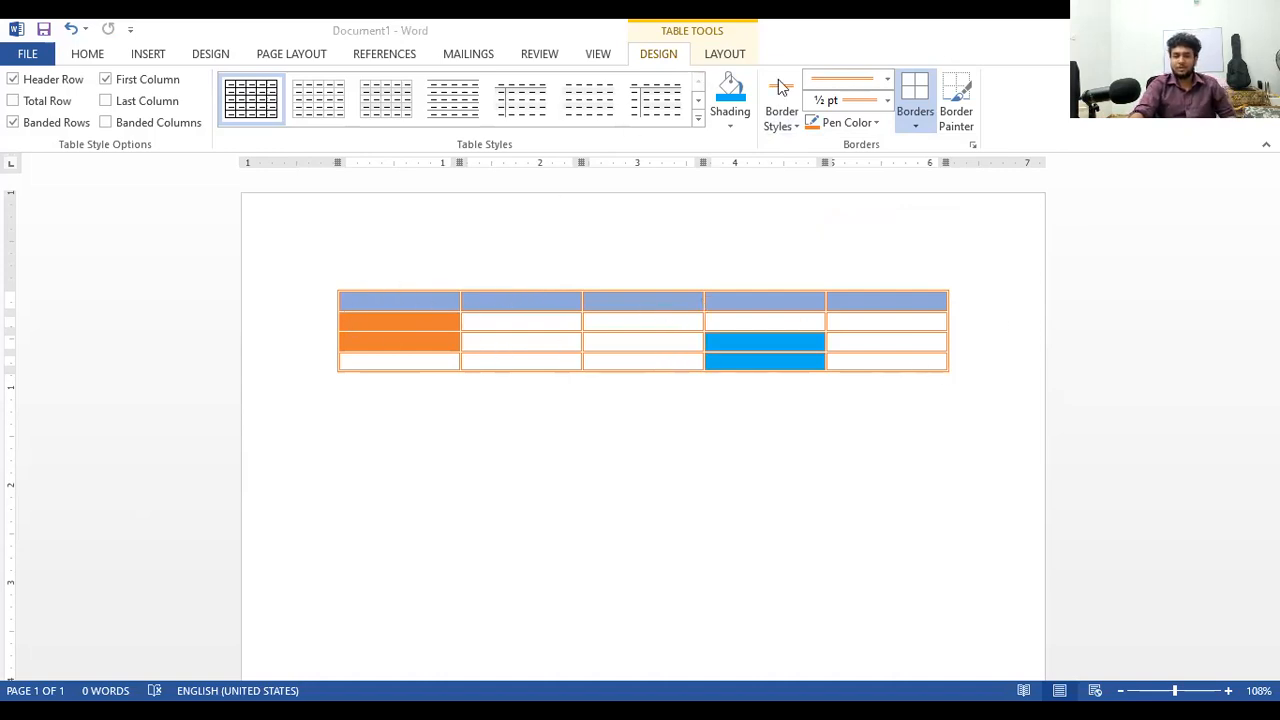
pyautogui.click(887, 101)
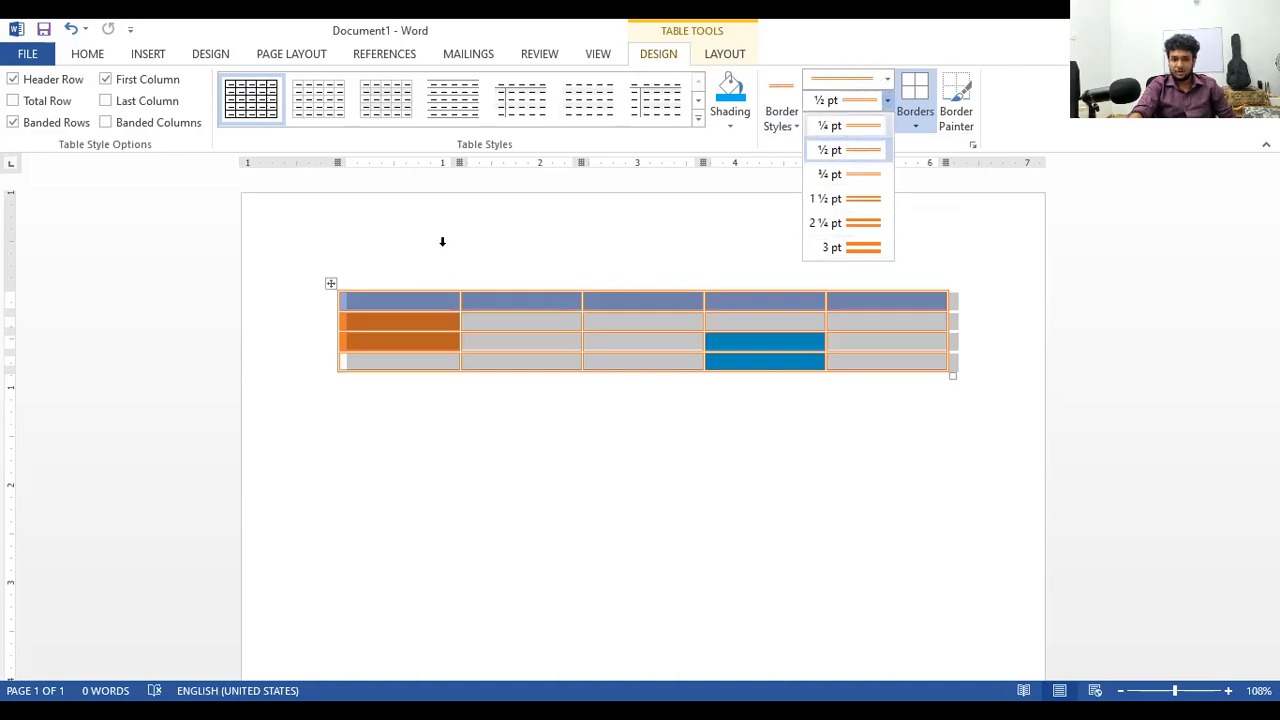
pyautogui.click(476, 247)
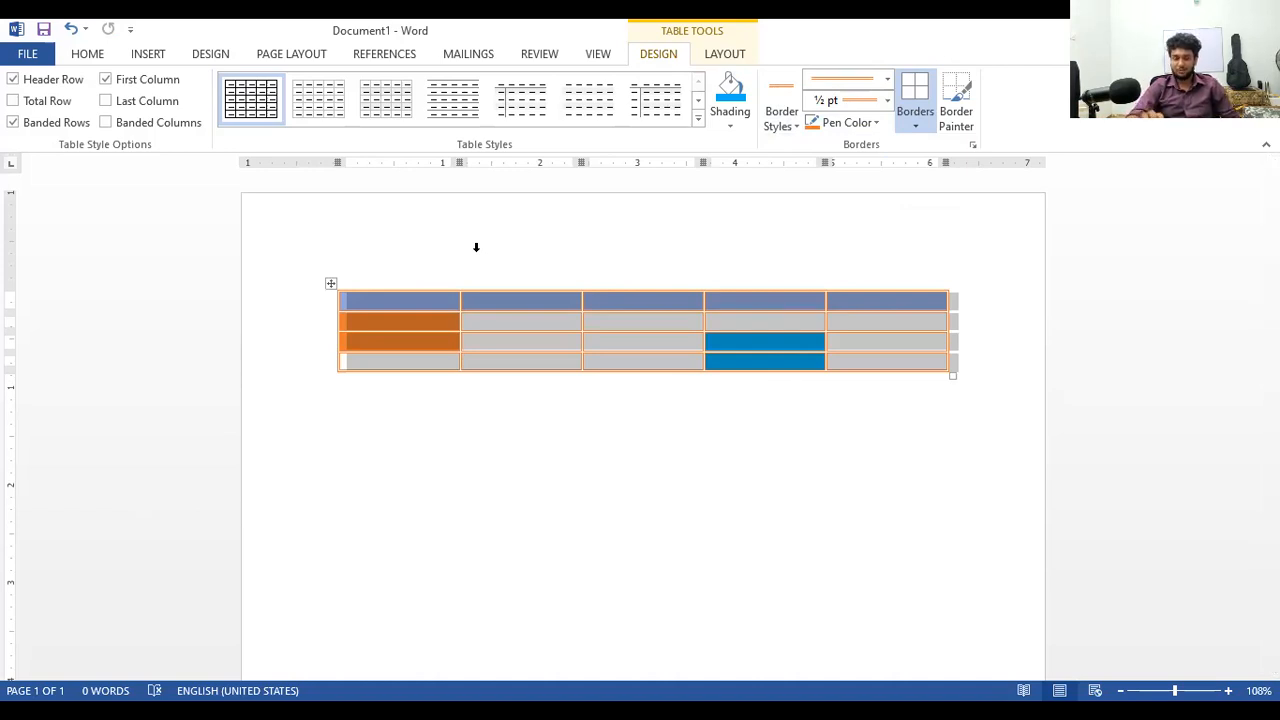
pyautogui.click(460, 521)
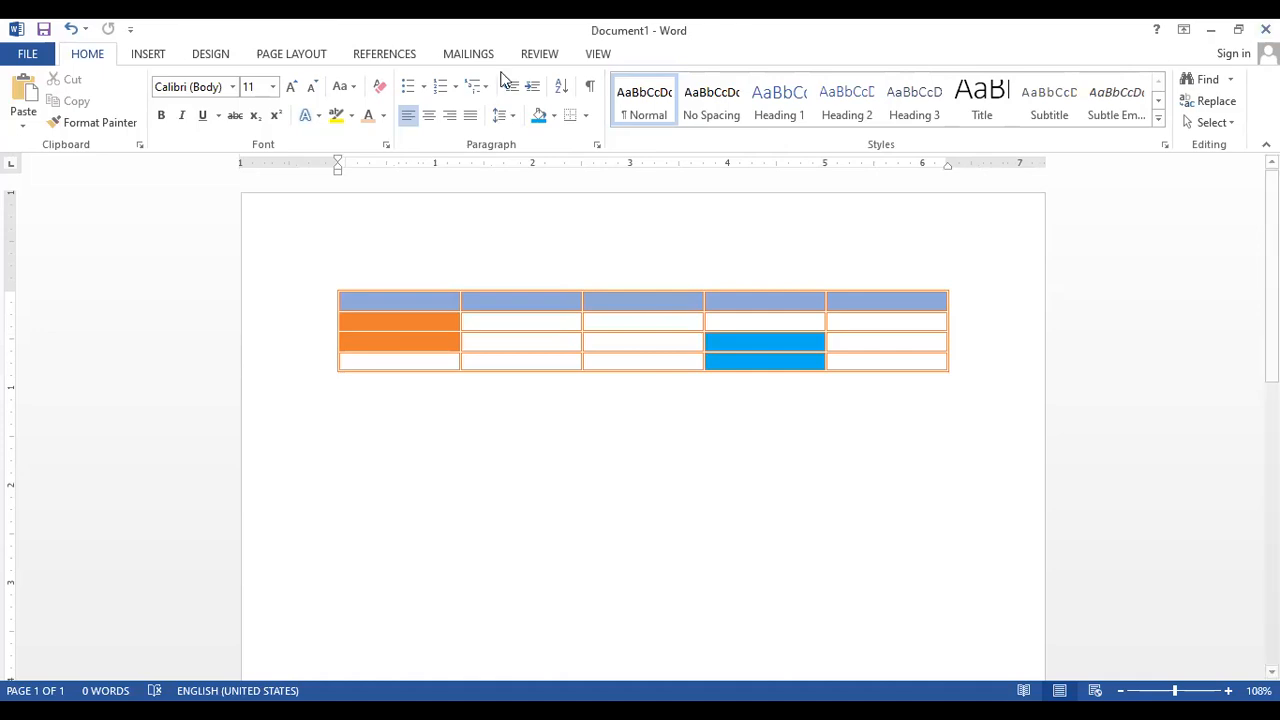
pyautogui.click(331, 284)
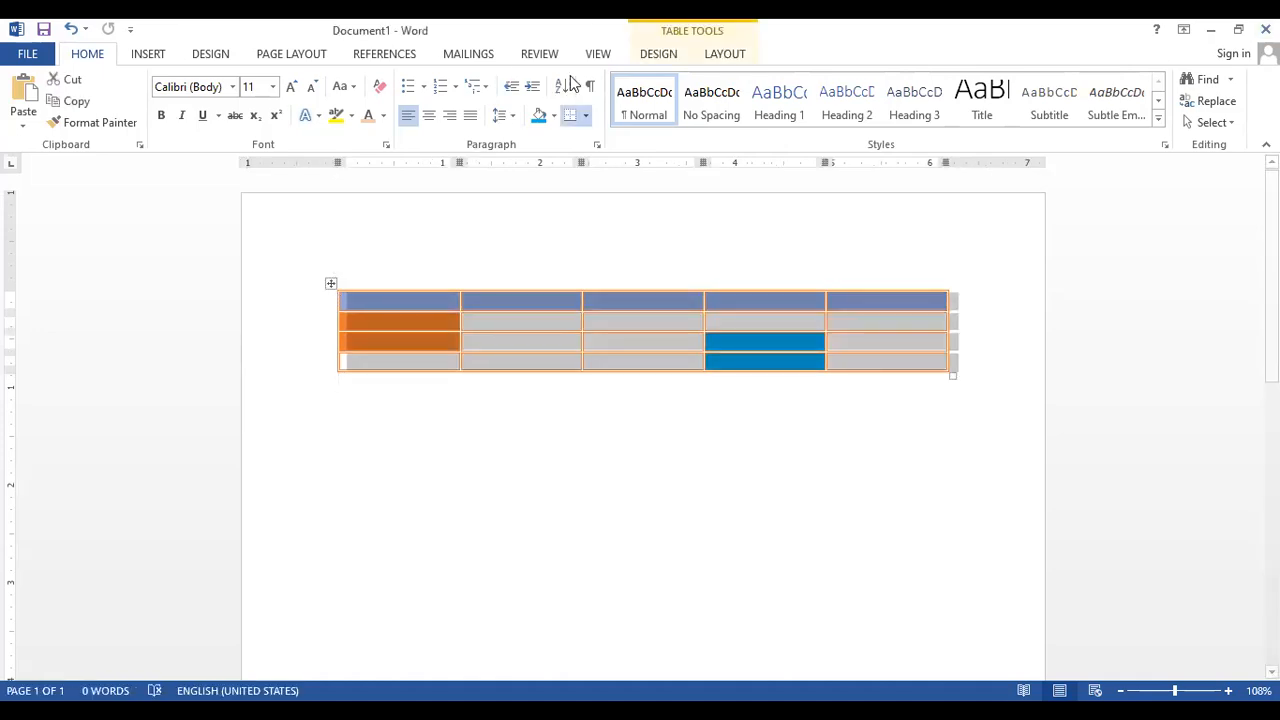
pyautogui.click(658, 54)
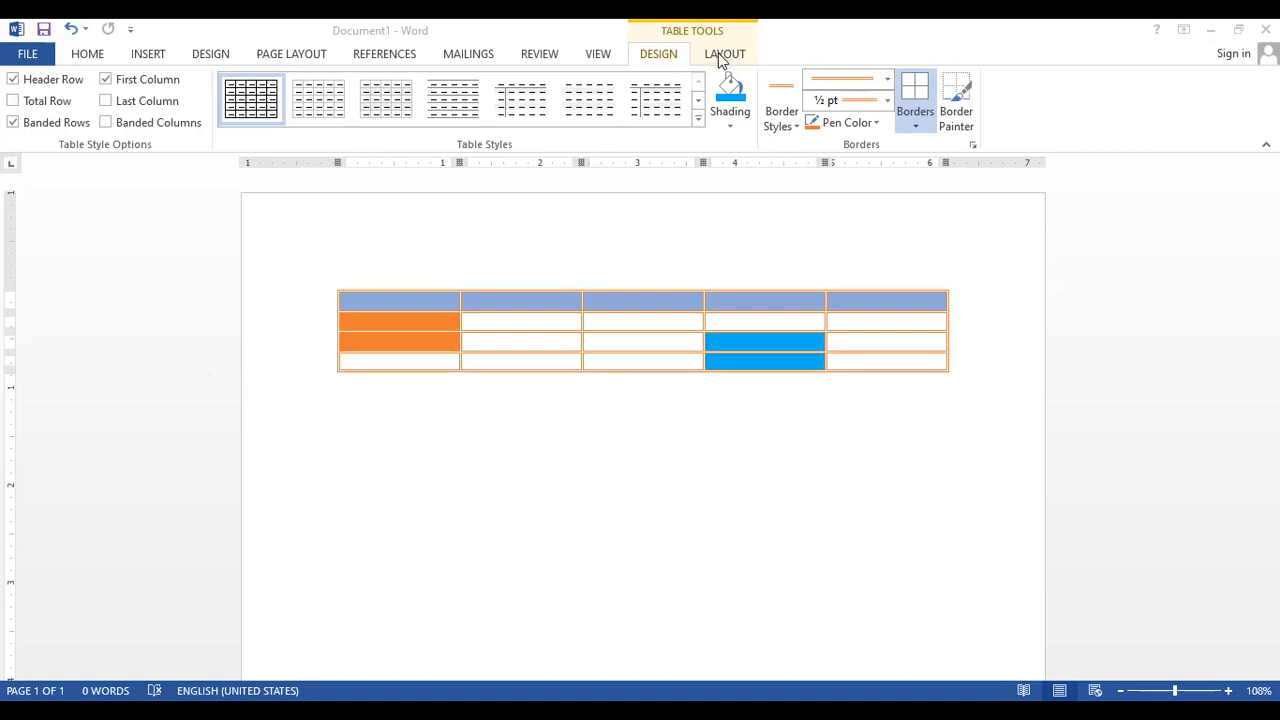
pyautogui.click(330, 284)
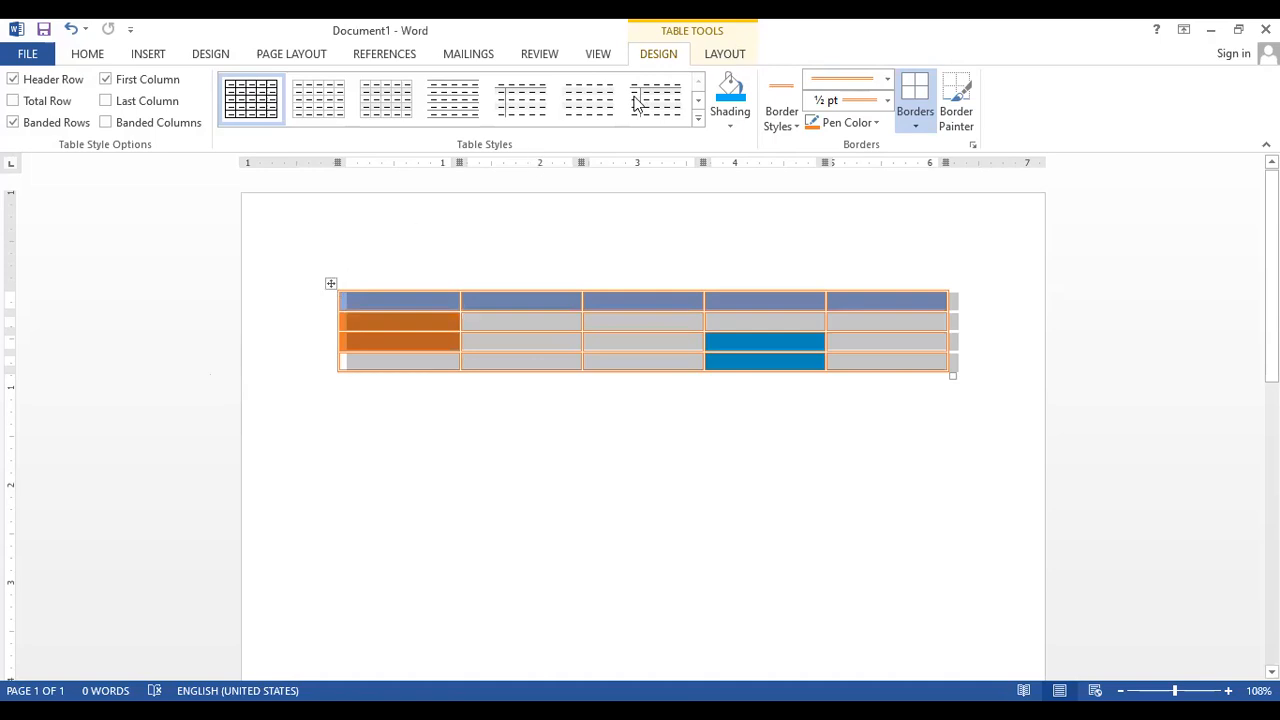
# - Undo the border and shading formatting until the table has plain black borders and unshaded cells, and deselect it
pyautogui.click(722, 56)
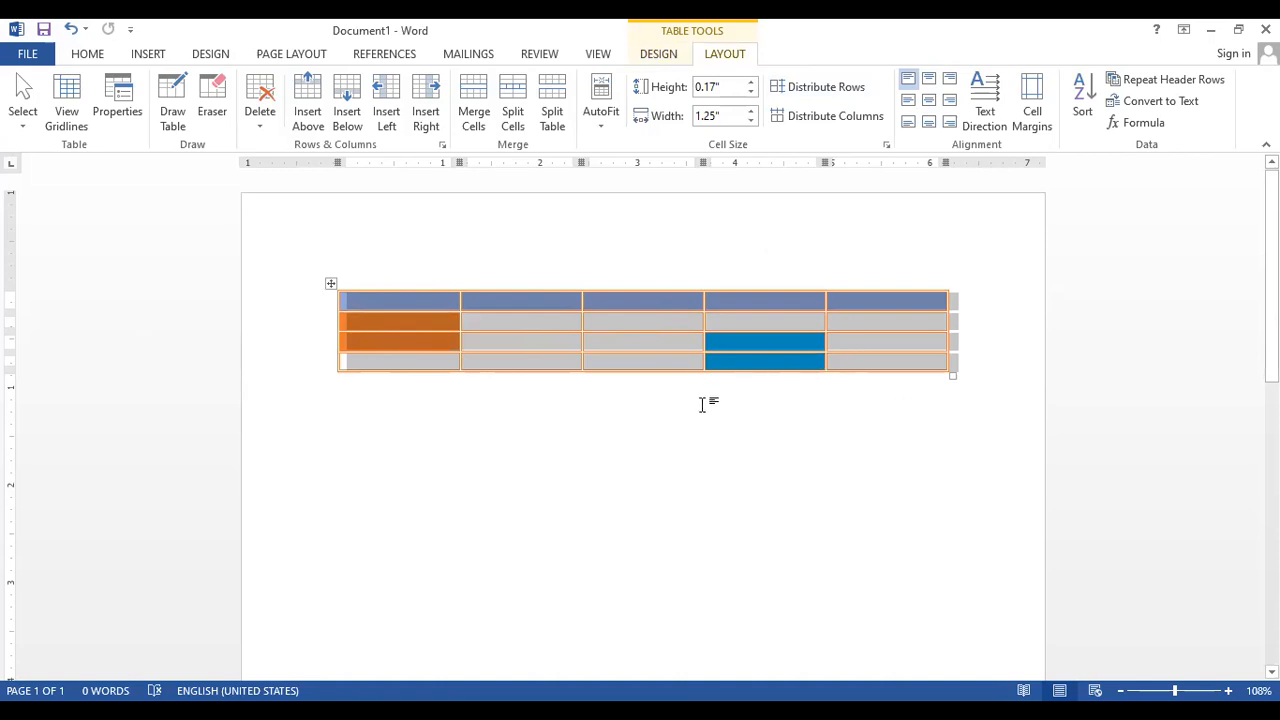
pyautogui.click(595, 432)
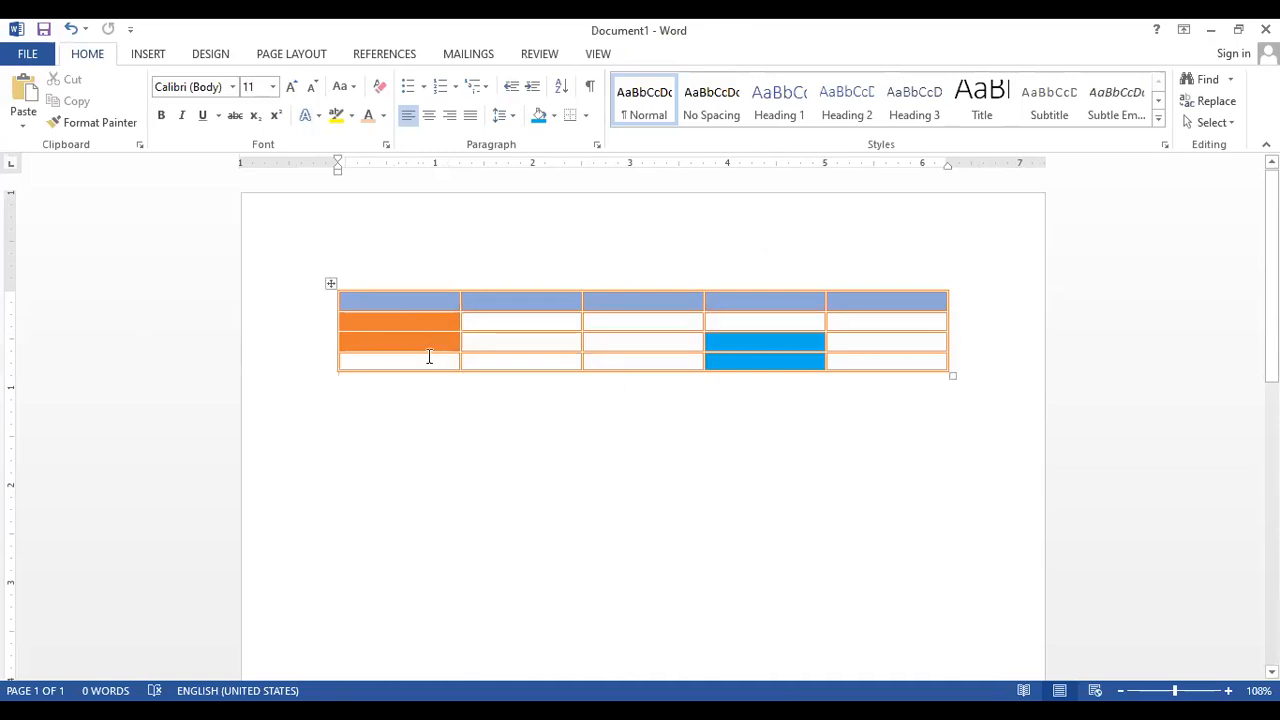
pyautogui.hotkey('ctrl', 'a')
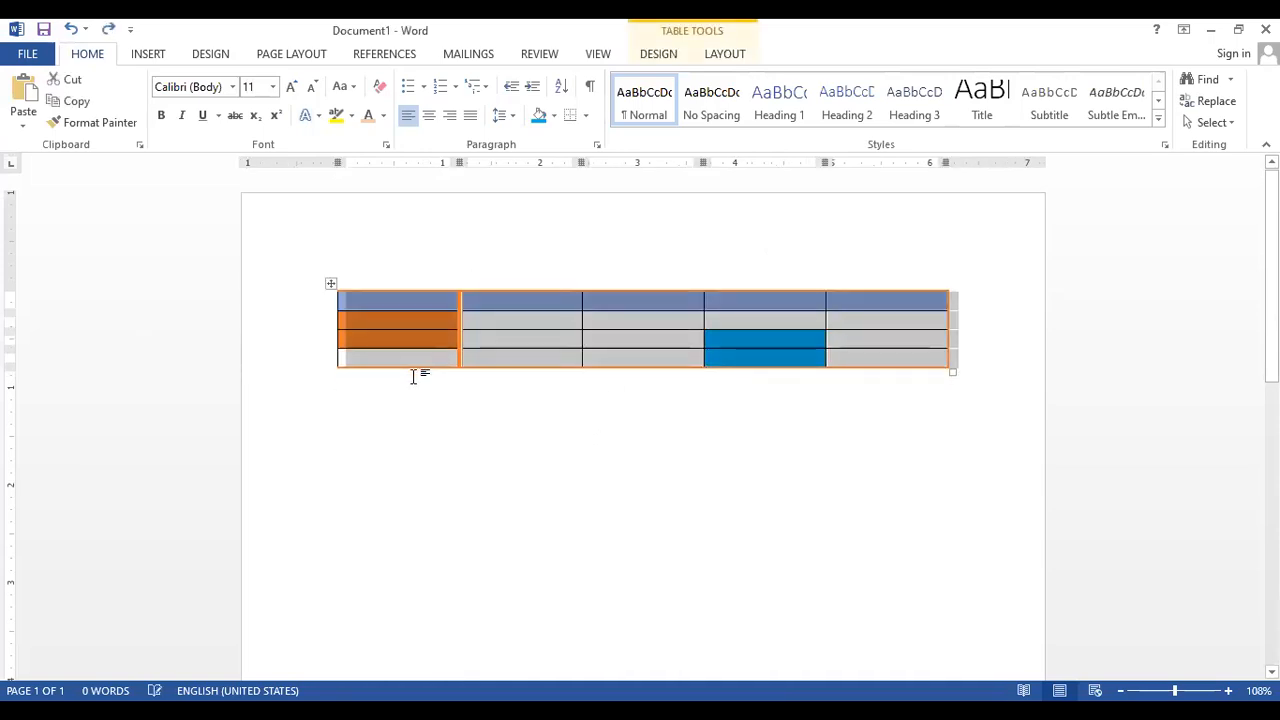
pyautogui.hotkey('ctrl', 'z')
pyautogui.hotkey('ctrl', 'z')
pyautogui.hotkey('ctrl', 'z')
pyautogui.hotkey('ctrl', 'z')
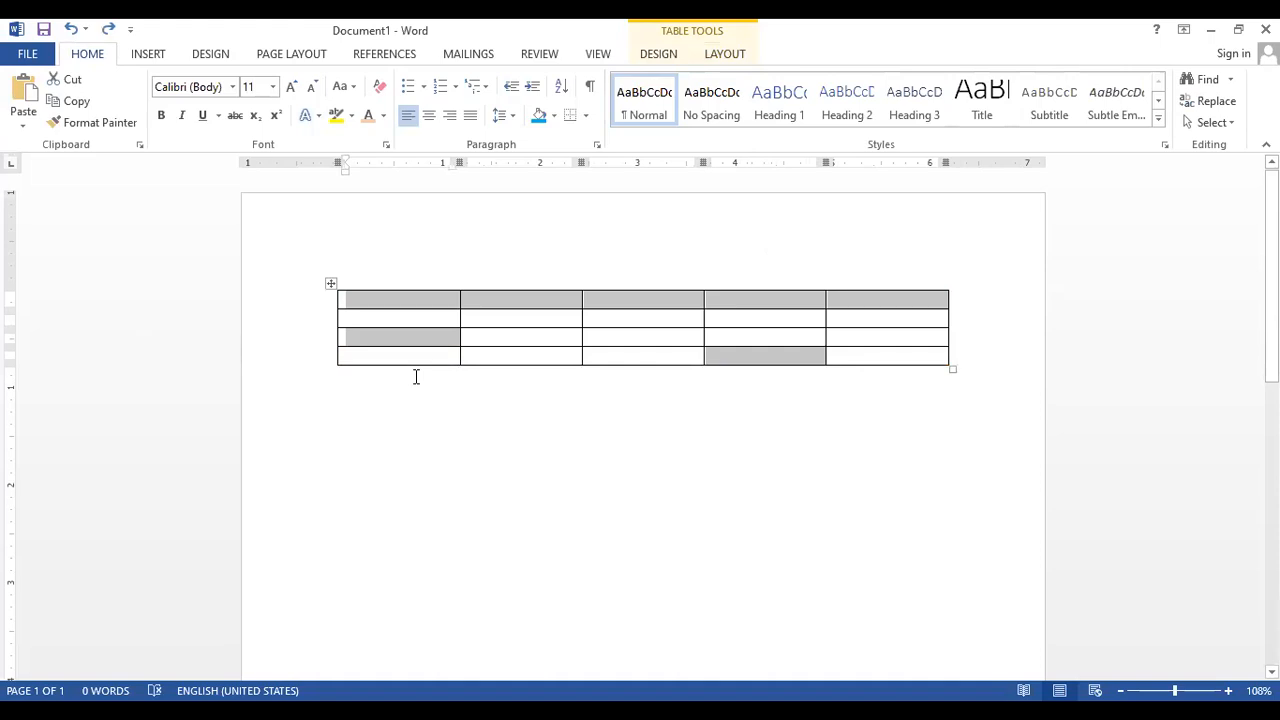
pyautogui.click(776, 491)
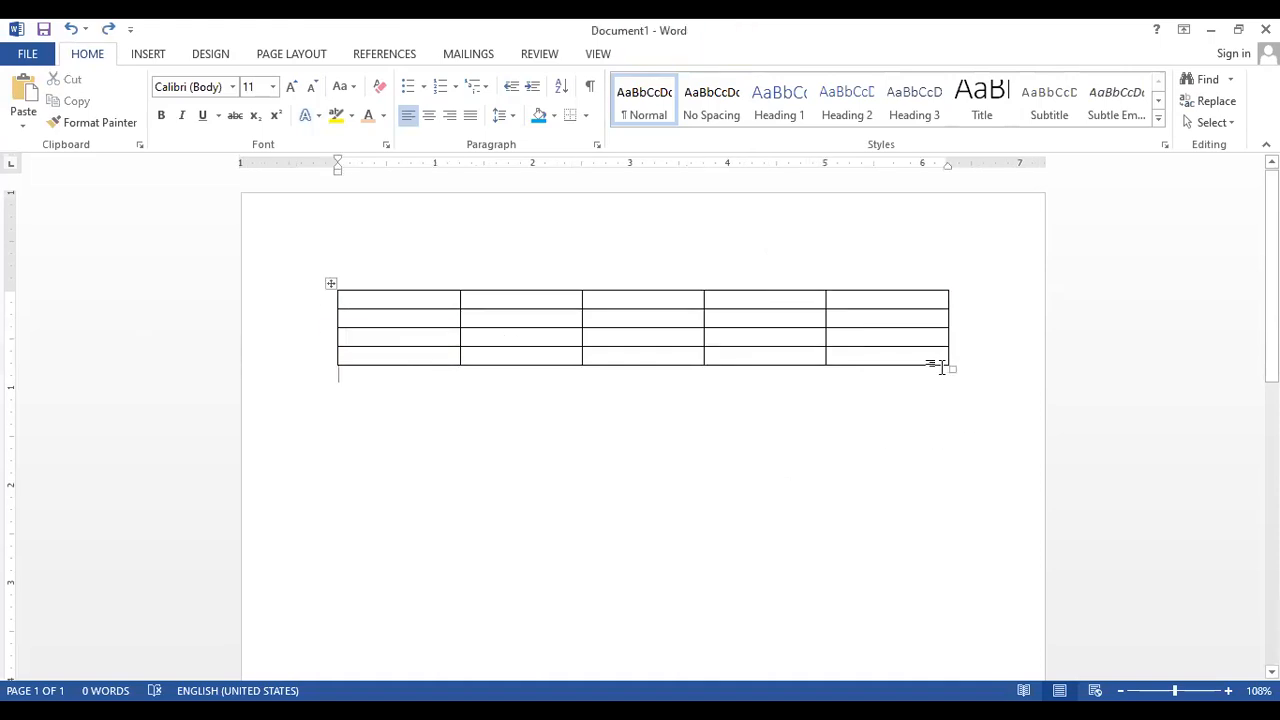
# - Enlarge the table to a row height of about 0.59" and a column width of about 1.24", and select the whole table
pyautogui.moveTo(953, 370)
pyautogui.mouseDown()
pyautogui.moveTo(834, 554)
pyautogui.moveTo(923, 557)
pyautogui.moveTo(942, 522)
pyautogui.mouseUp()
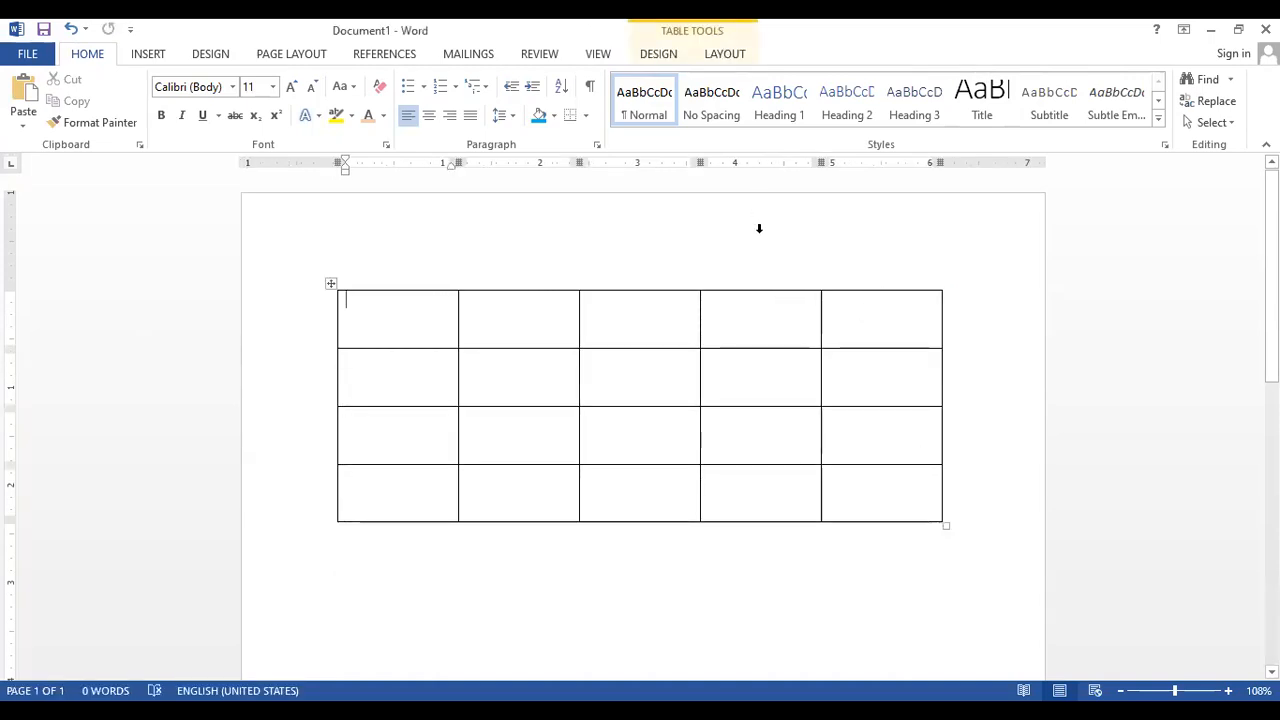
pyautogui.click(762, 284)
pyautogui.click(705, 327)
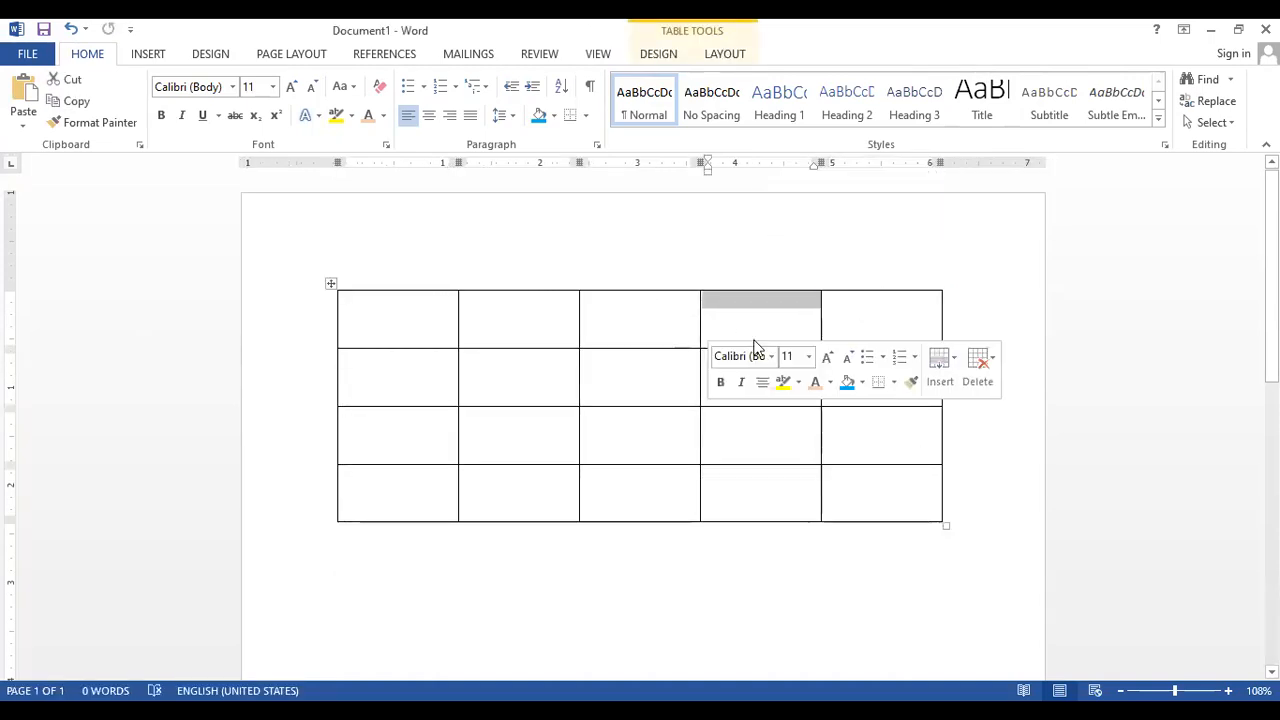
pyautogui.click(991, 271)
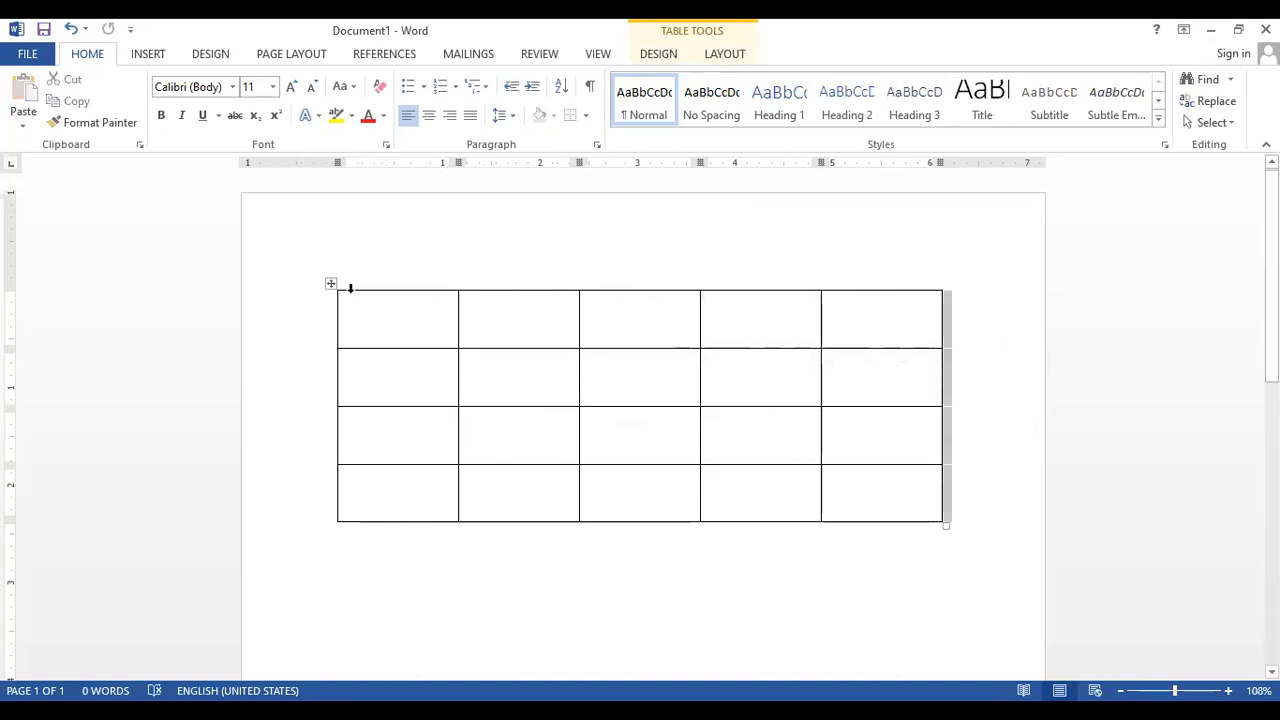
pyautogui.click(330, 288)
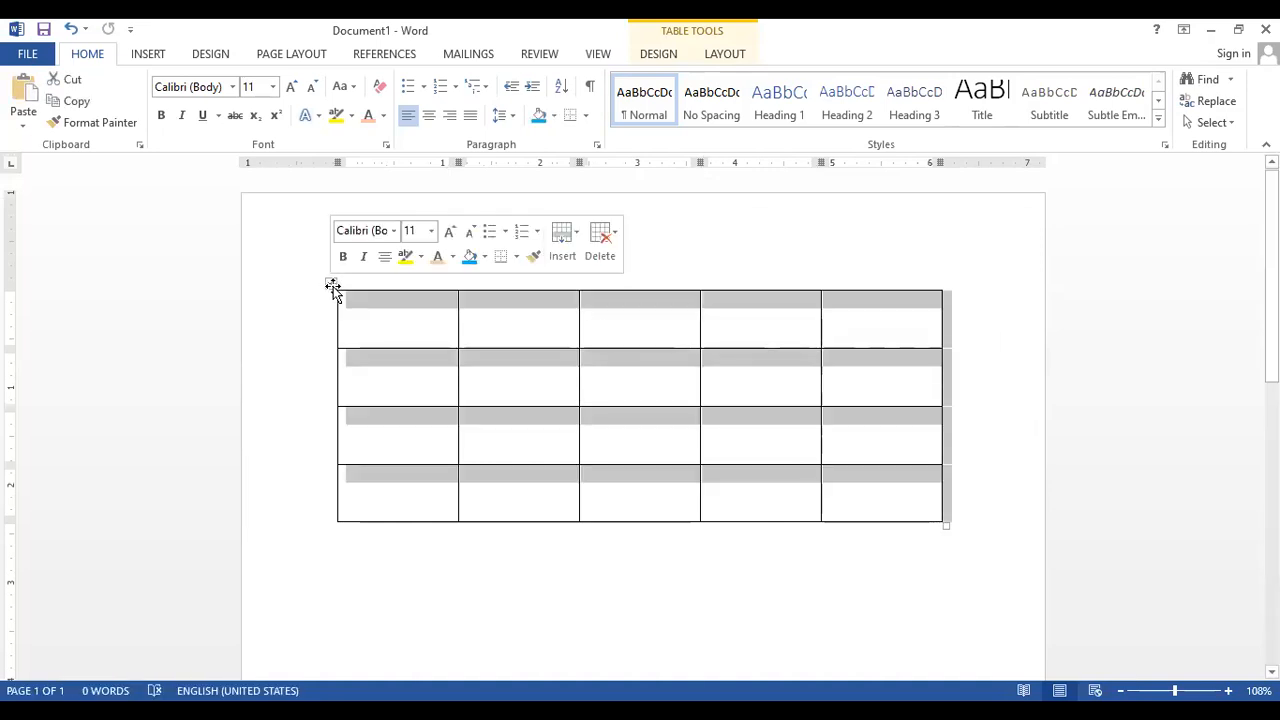
# - Turn on View Gridlines for the table
pyautogui.click(724, 55)
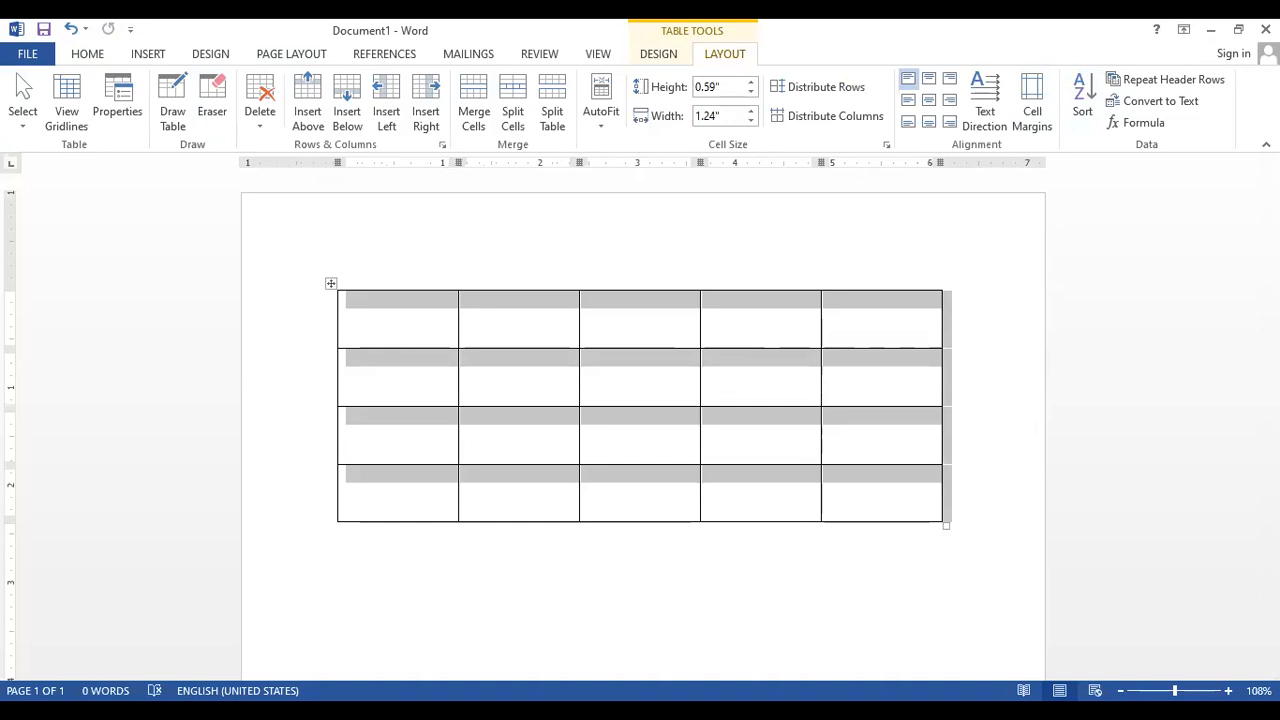
pyautogui.click(77, 96)
pyautogui.click(641, 296)
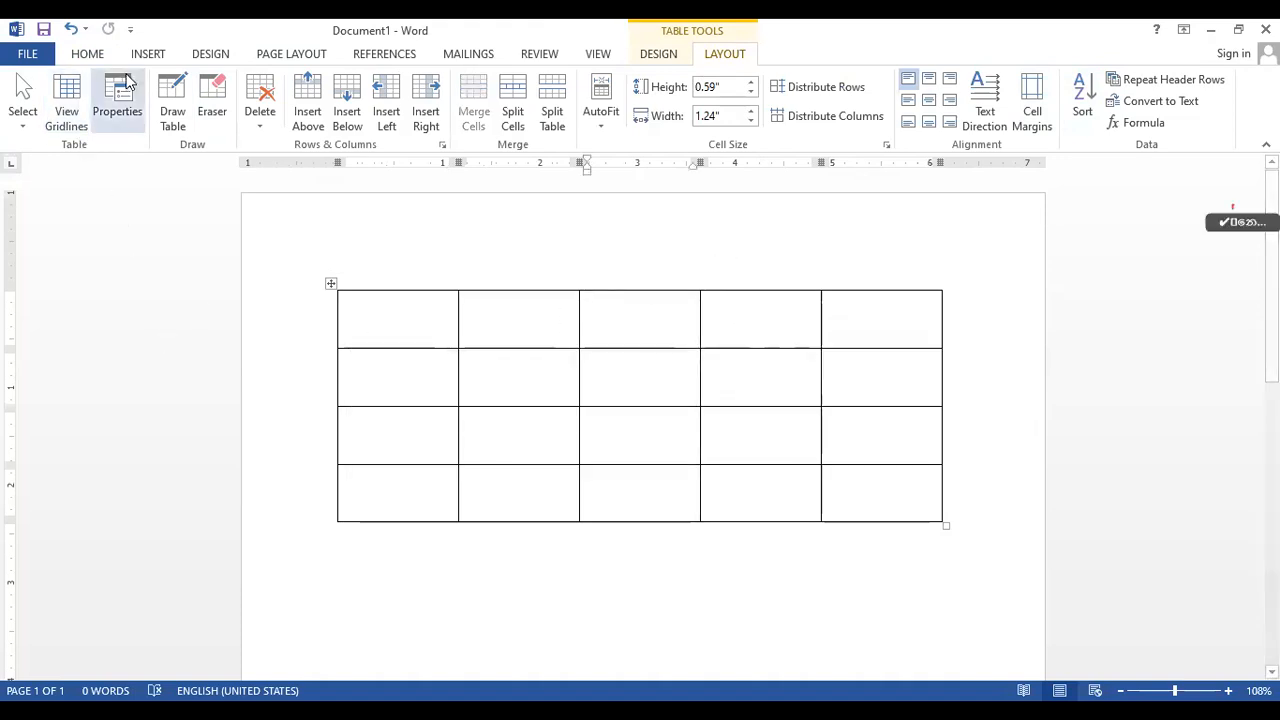
pyautogui.click(58, 100)
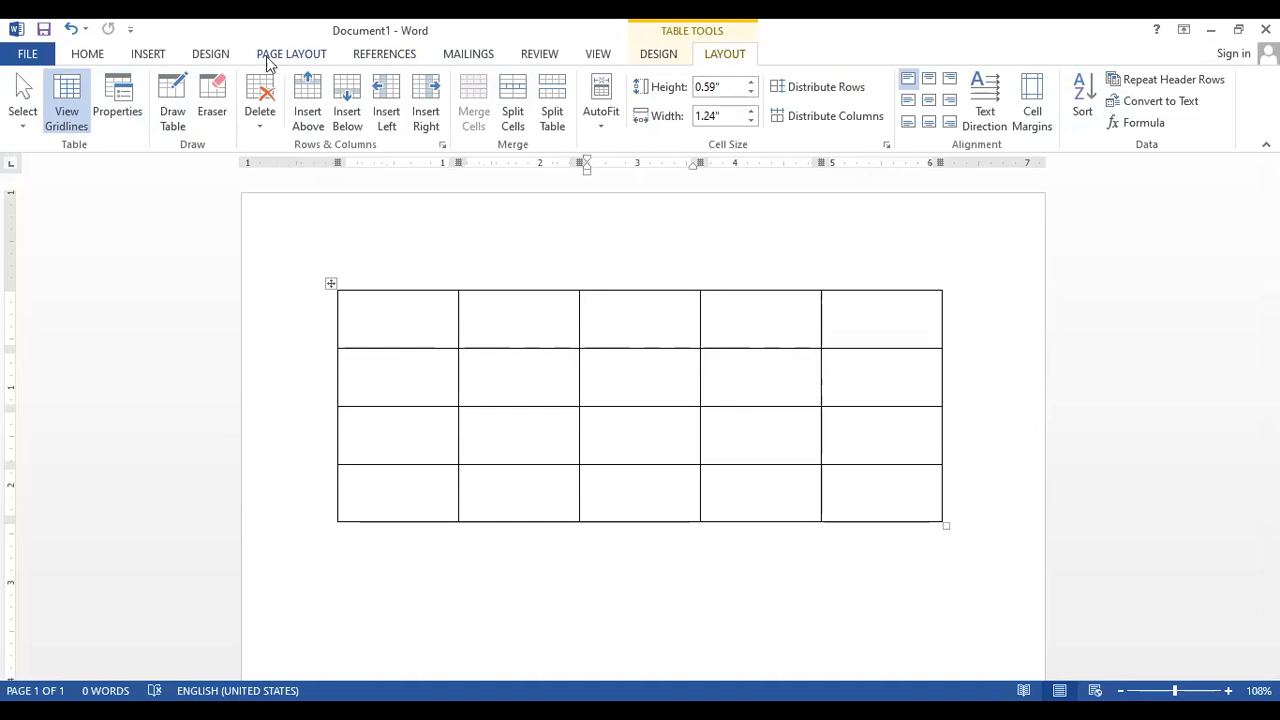
# - Show the document gridlines on the page and hide them again
pyautogui.click(605, 56)
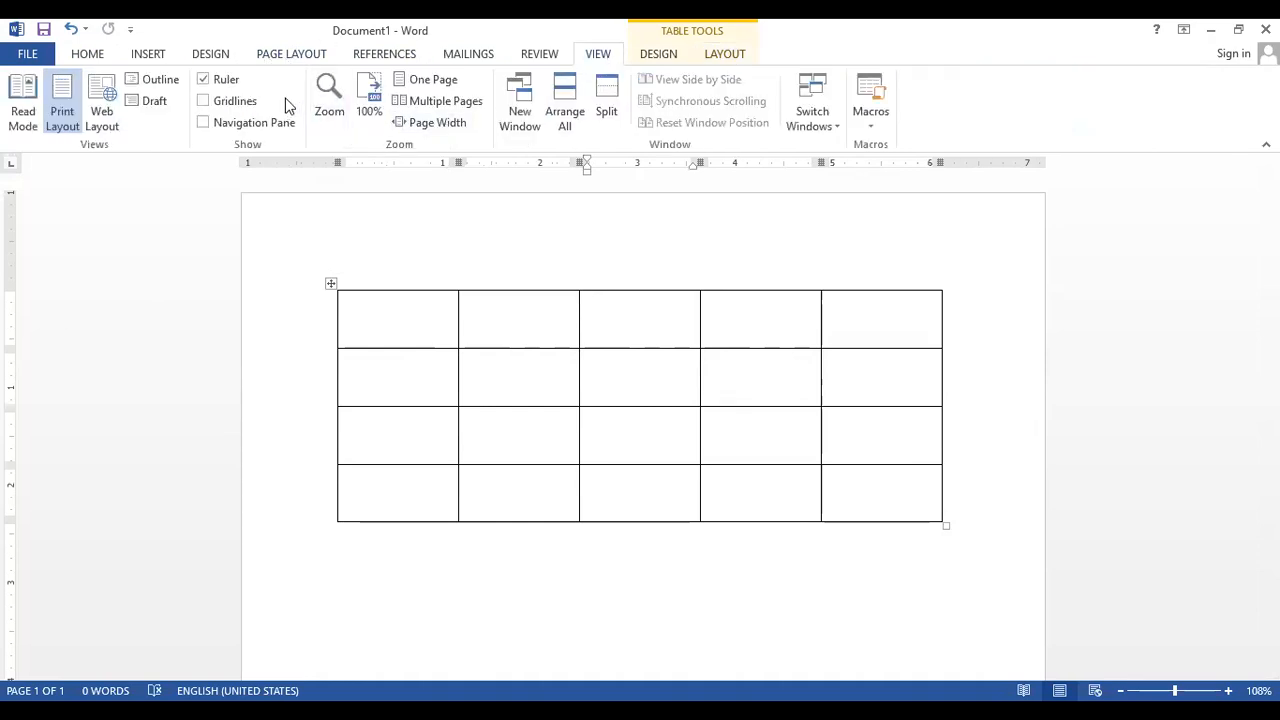
pyautogui.click(238, 103)
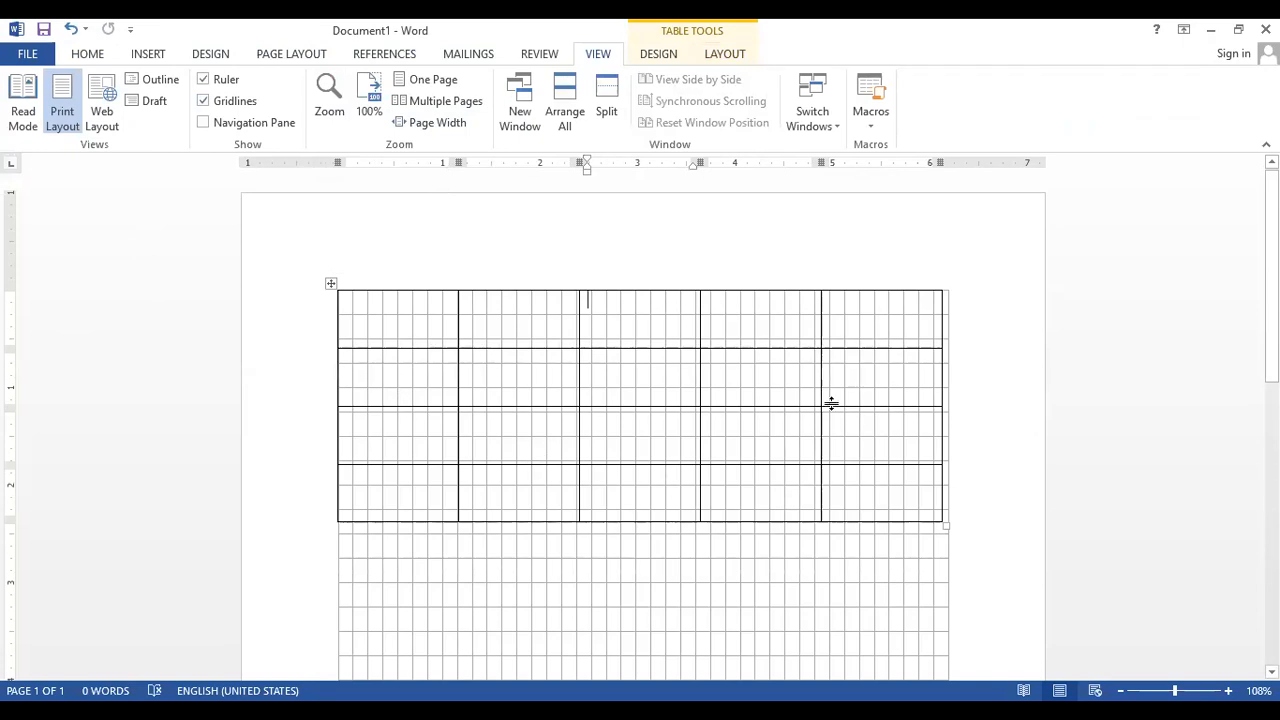
pyautogui.click(244, 100)
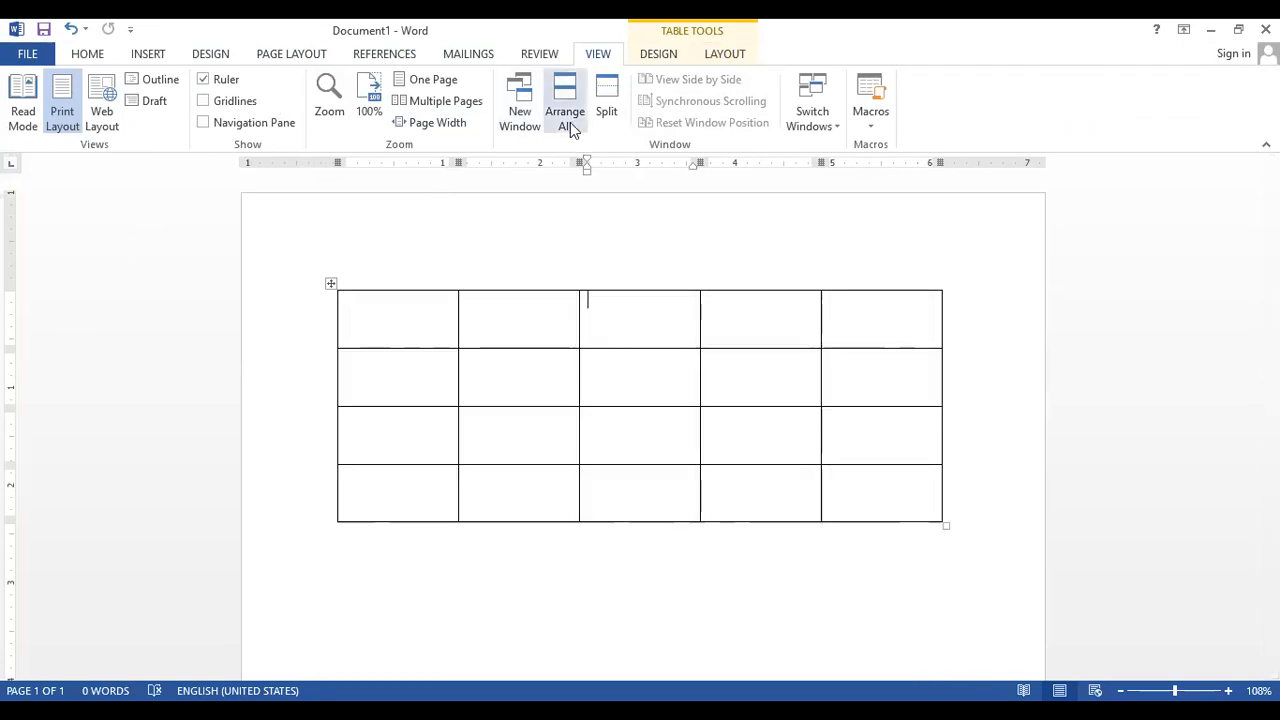
# - Merge the first two cells of the table's second row into one cell
pyautogui.click(728, 54)
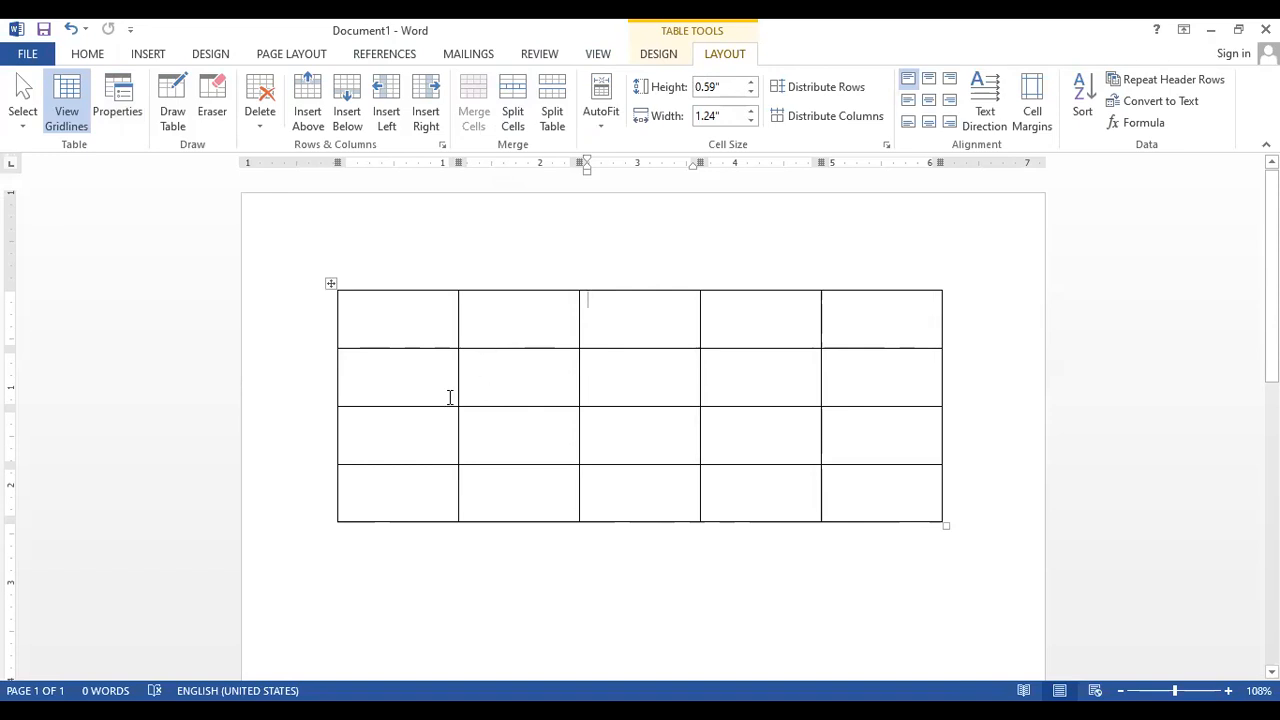
pyautogui.click(414, 383)
pyautogui.moveTo(508, 388); pyautogui.dragTo(541, 386)
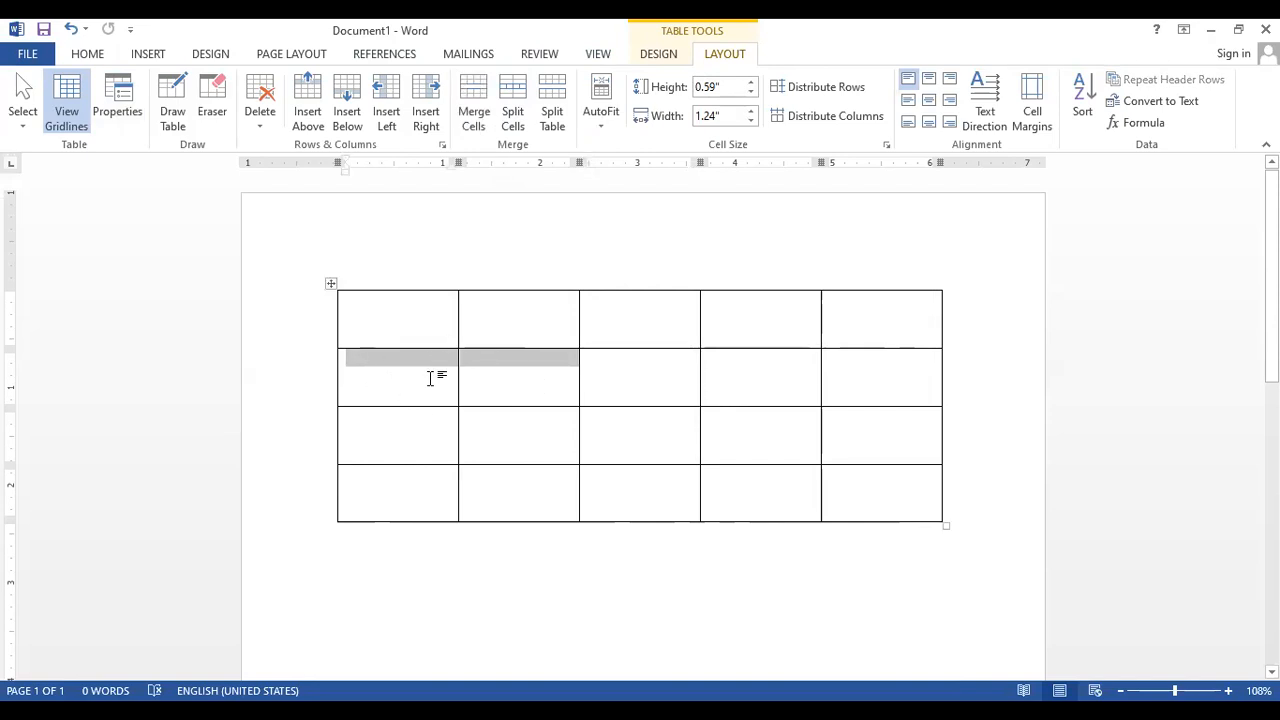
pyautogui.click(395, 389)
pyautogui.moveTo(395, 390); pyautogui.dragTo(538, 378)
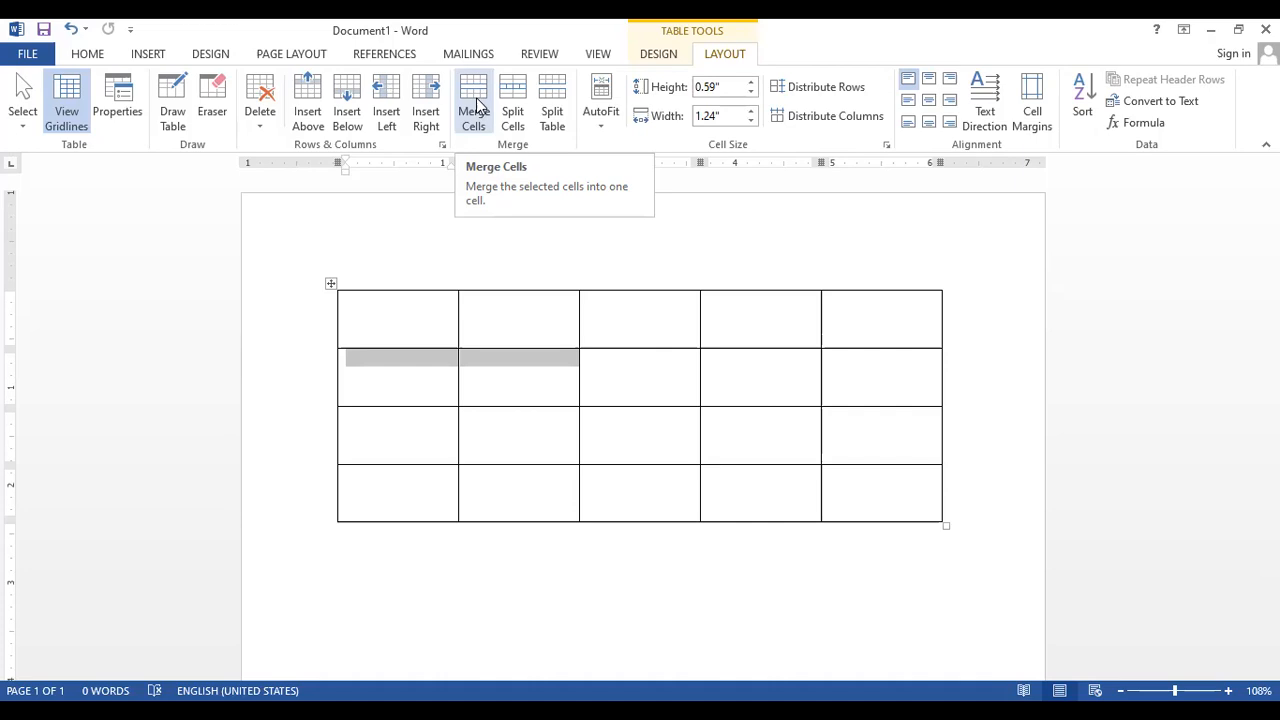
pyautogui.click(477, 104)
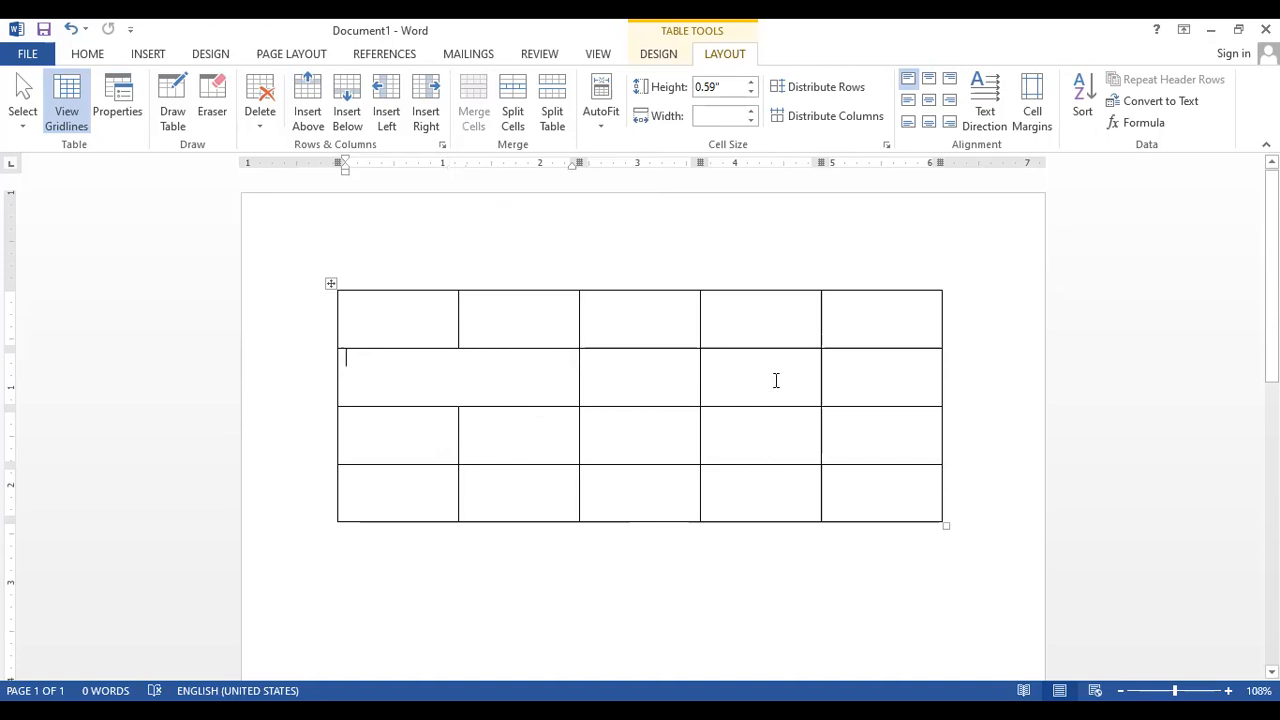
# - Merge the second-row and third-row cells of the fourth column into one tall cell
pyautogui.moveTo(776, 386); pyautogui.dragTo(782, 458)
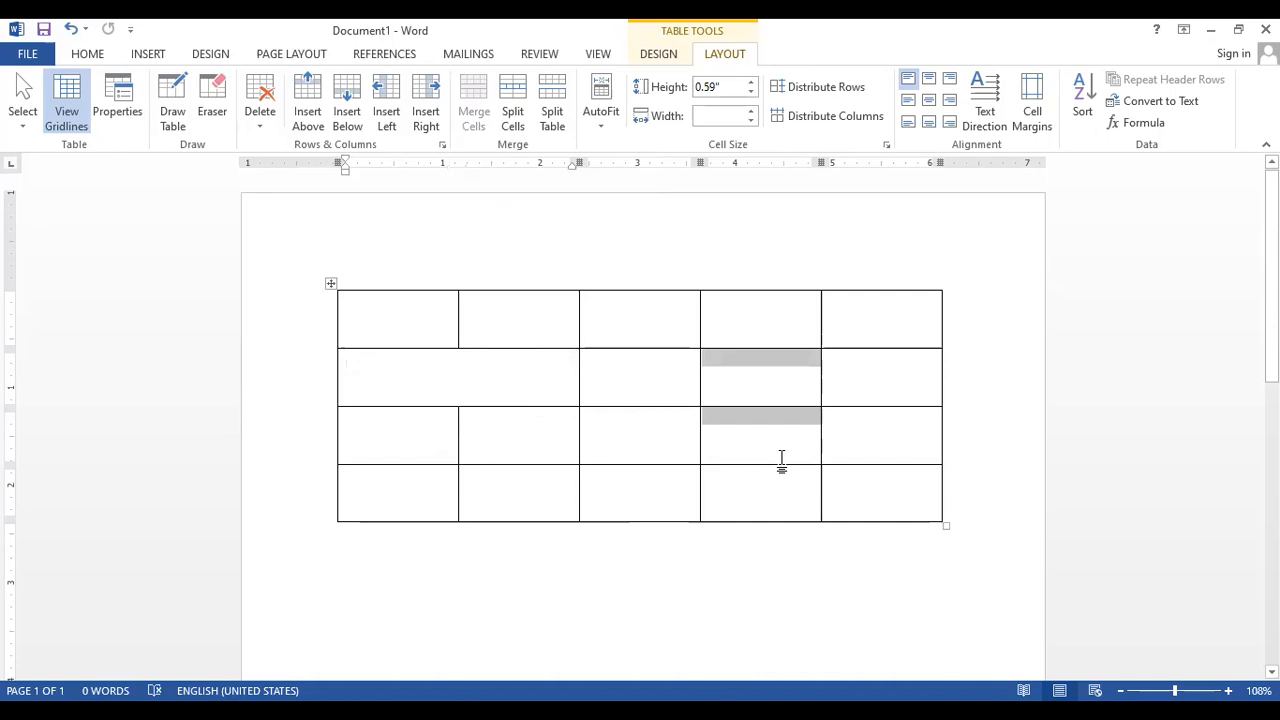
pyautogui.click(769, 431)
pyautogui.moveTo(763, 413); pyautogui.dragTo(765, 437)
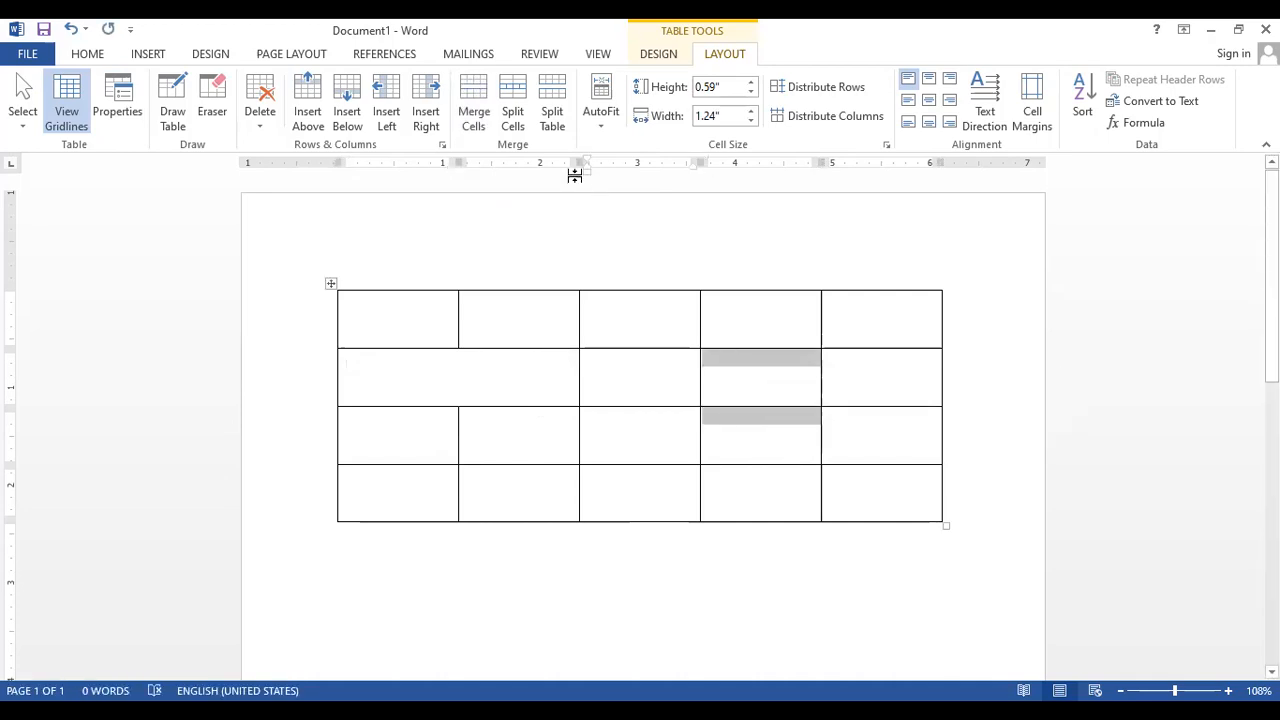
pyautogui.click(475, 105)
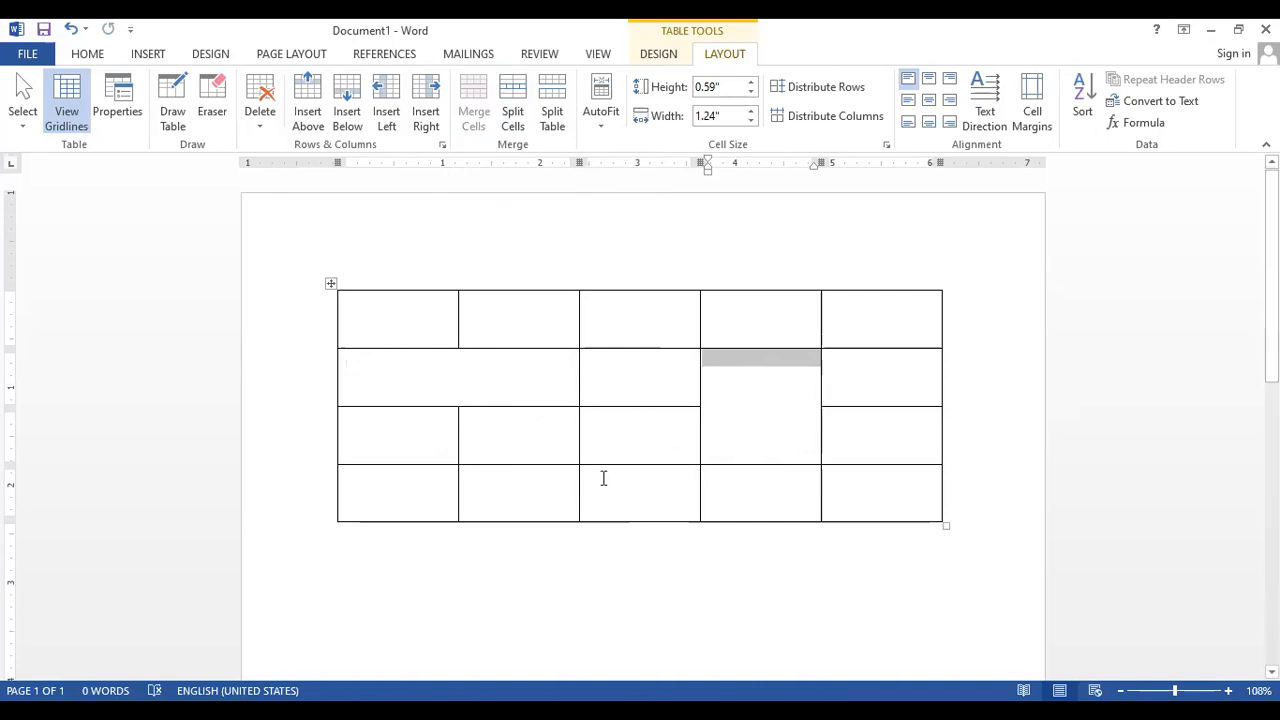
pyautogui.click(529, 452)
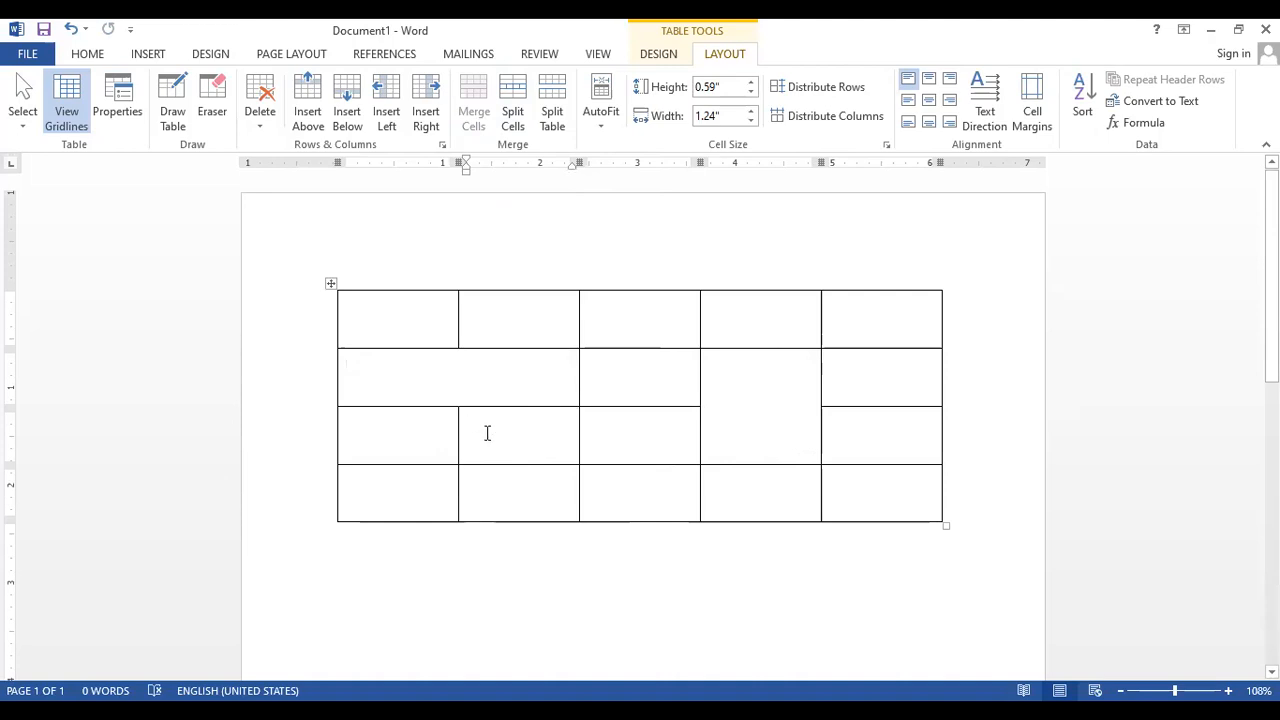
pyautogui.click(506, 94)
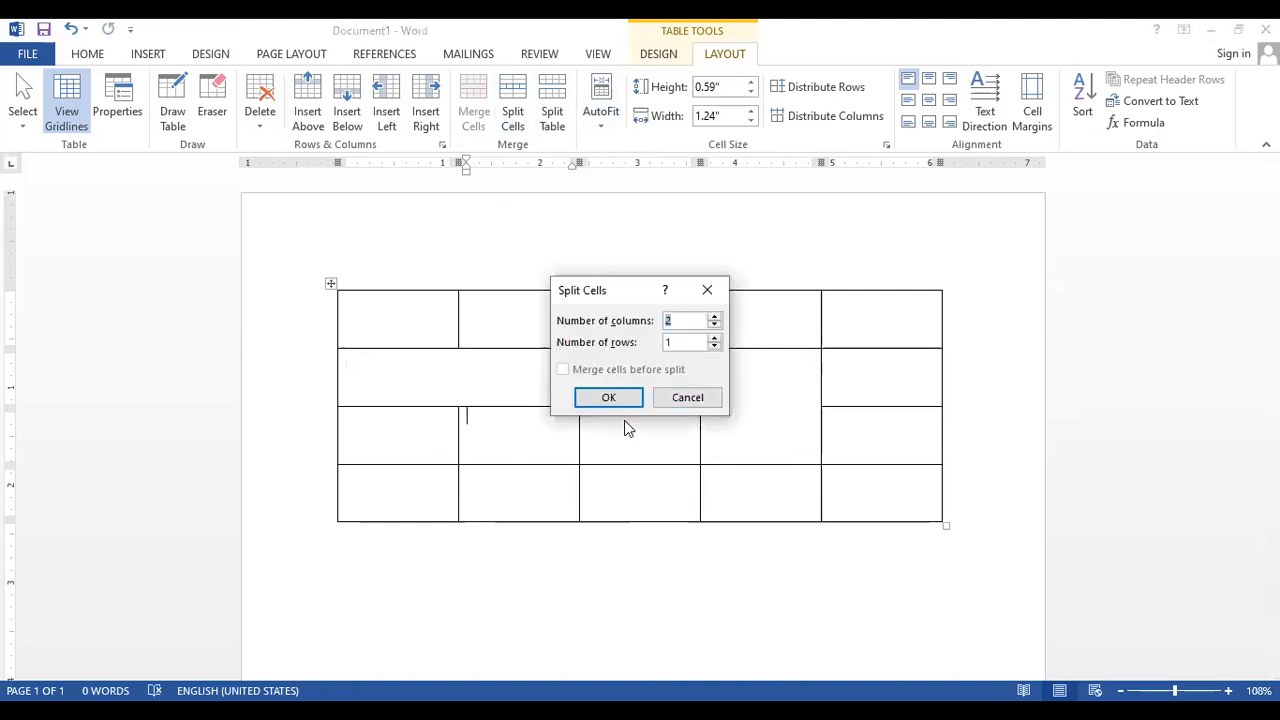
pyautogui.click(687, 398)
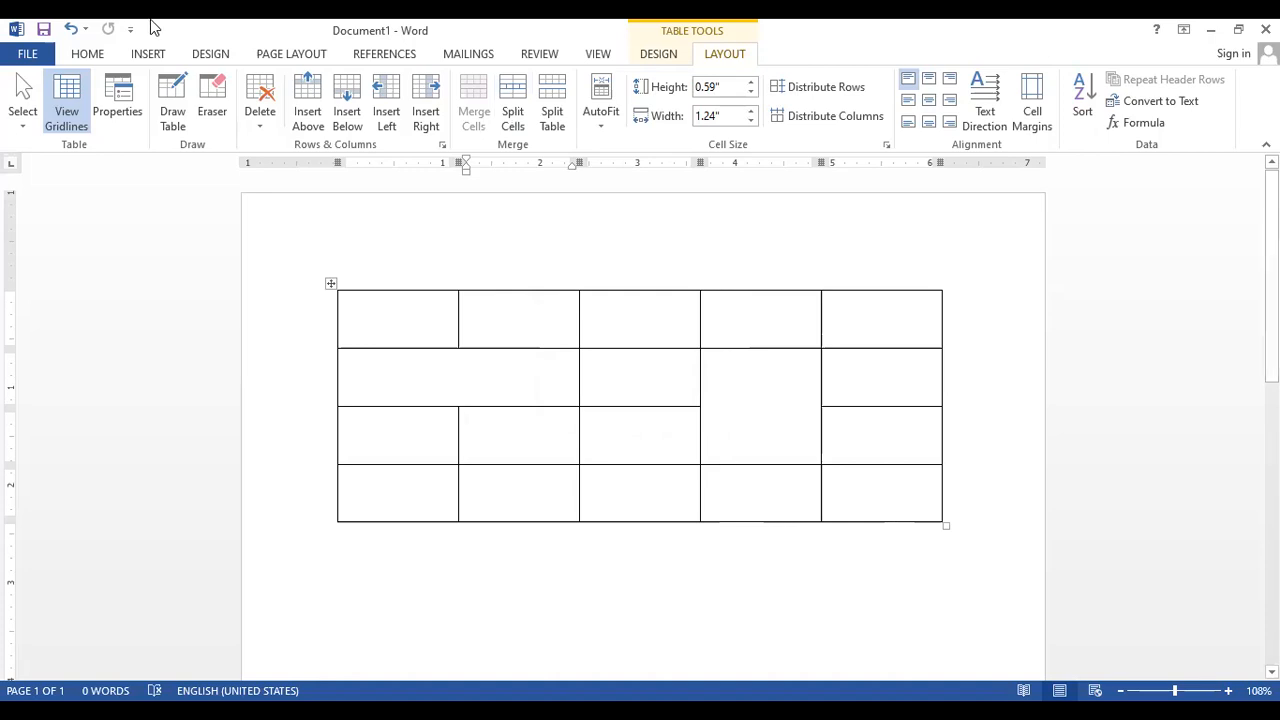
pyautogui.click(543, 374)
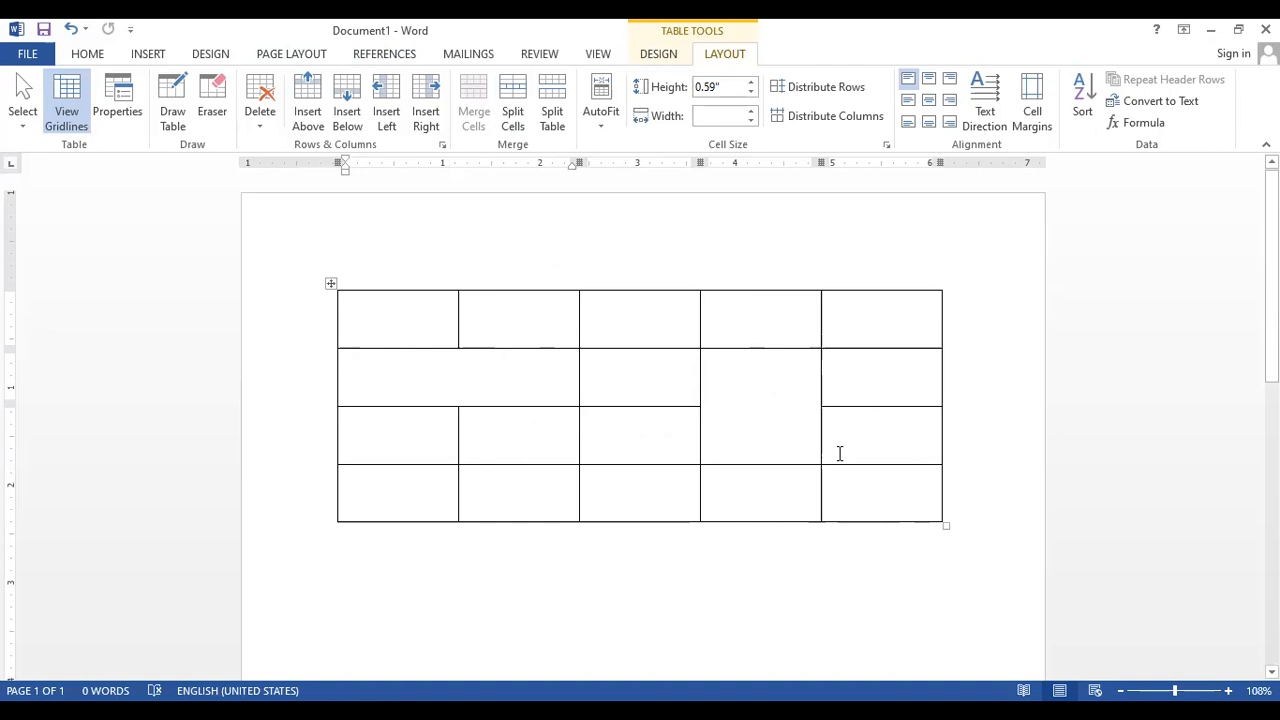
pyautogui.click(826, 88)
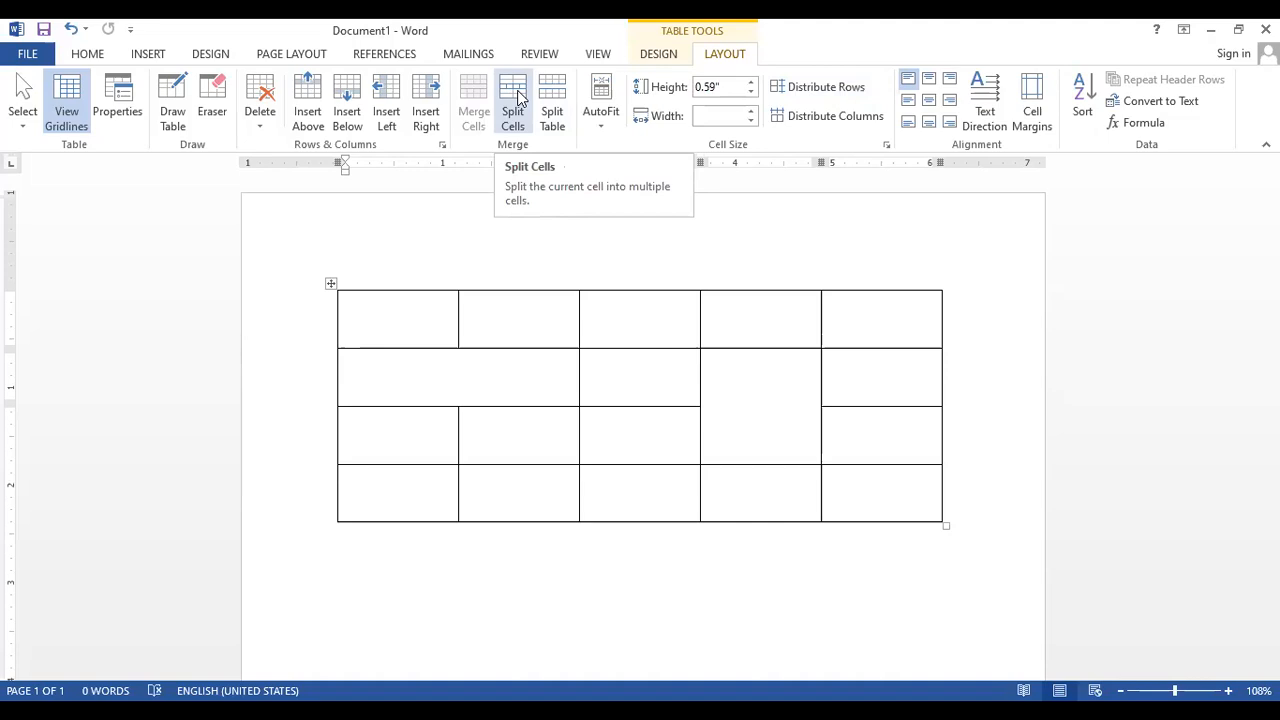
# - Split the second cell of the third row into 4 columns and 2 rows
pyautogui.click(531, 457)
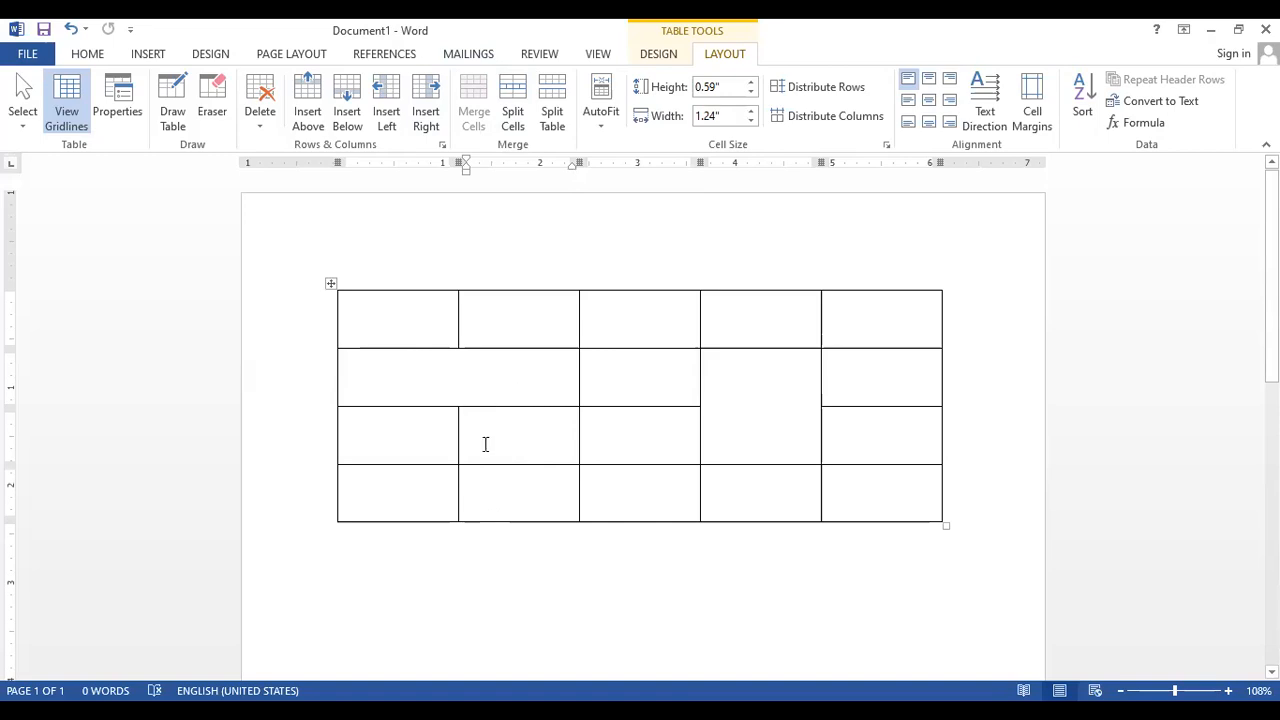
pyautogui.click(517, 115)
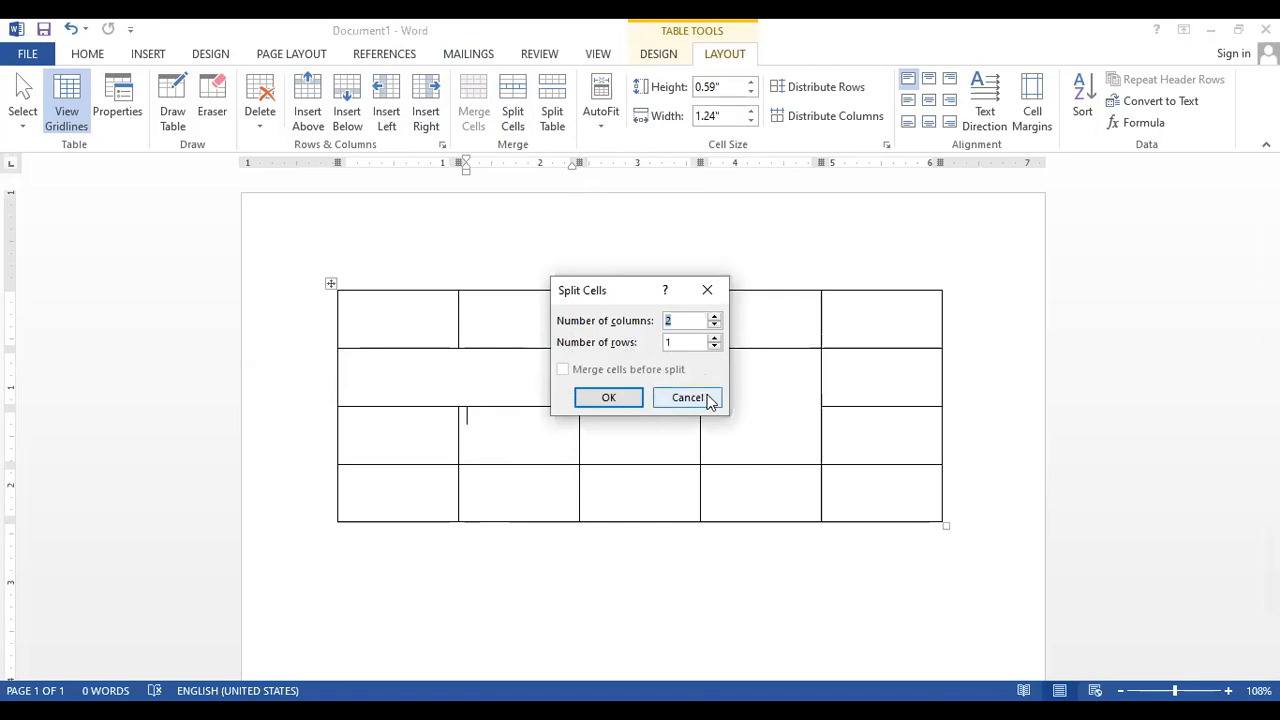
pyautogui.click(714, 316)
pyautogui.click(714, 316)
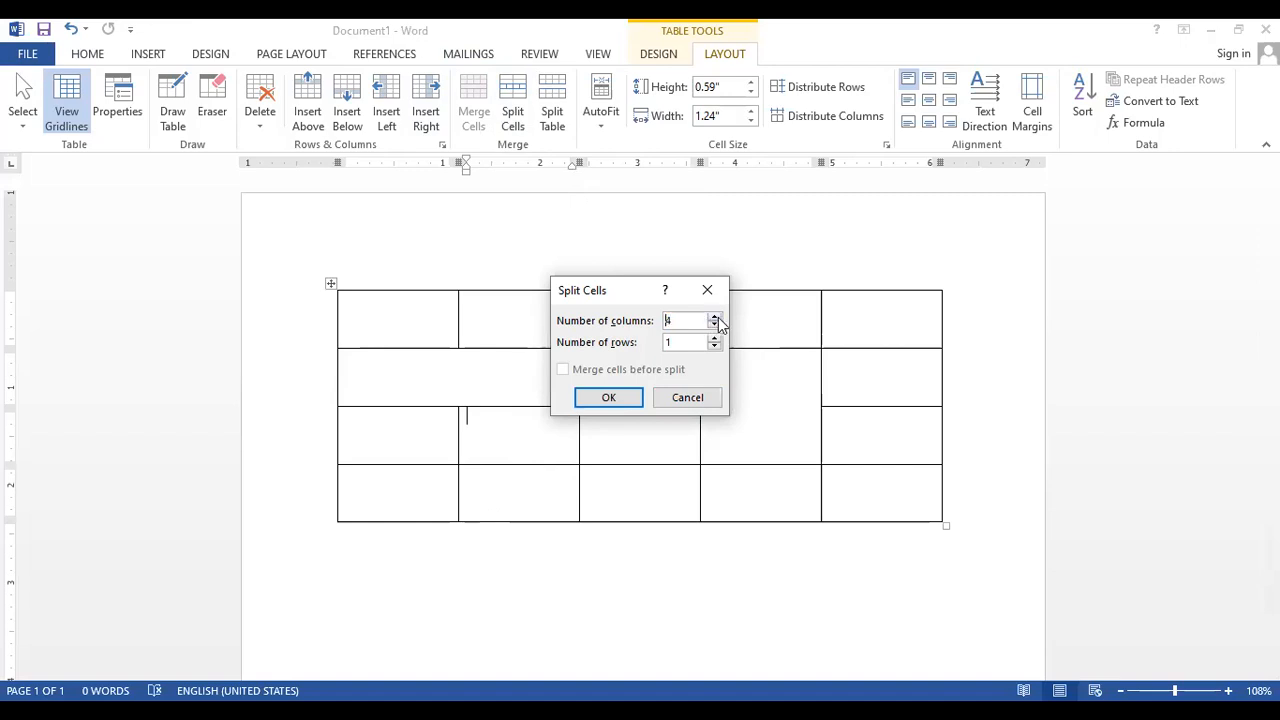
pyautogui.click(714, 338)
pyautogui.click(610, 399)
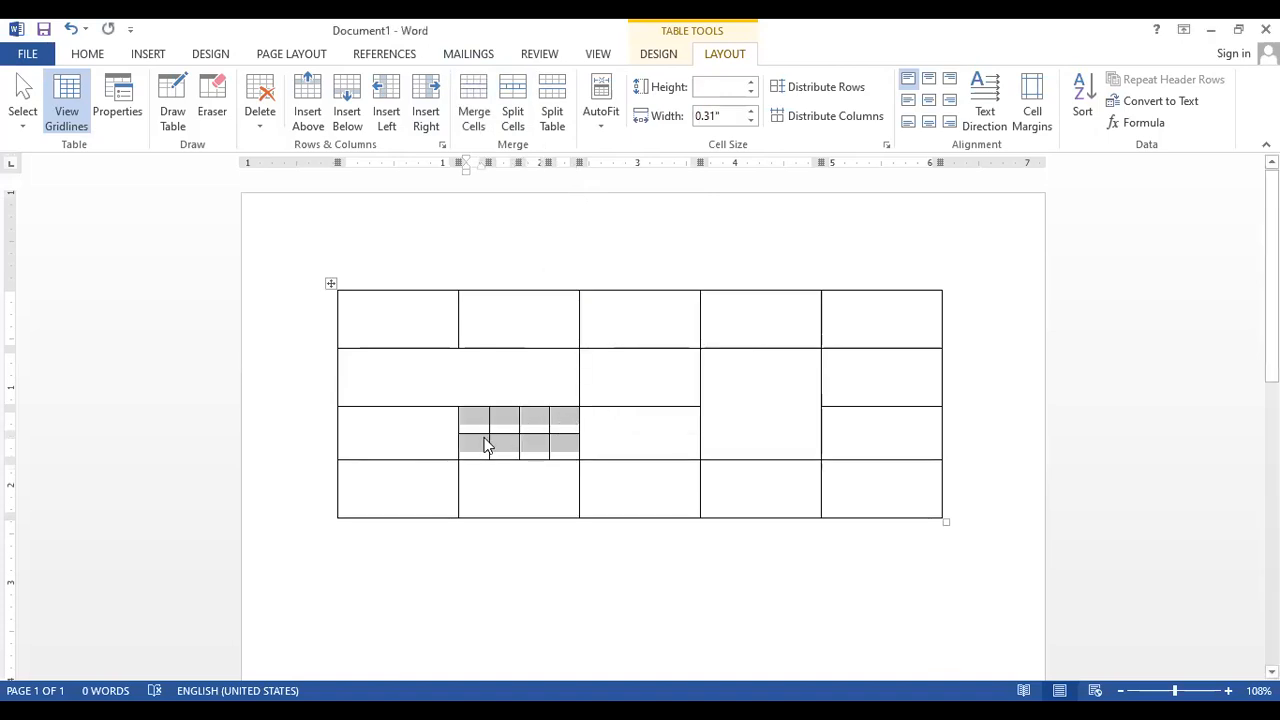
# - Enter "as" in the upper-left small cell of the split cell
pyautogui.click(486, 440)
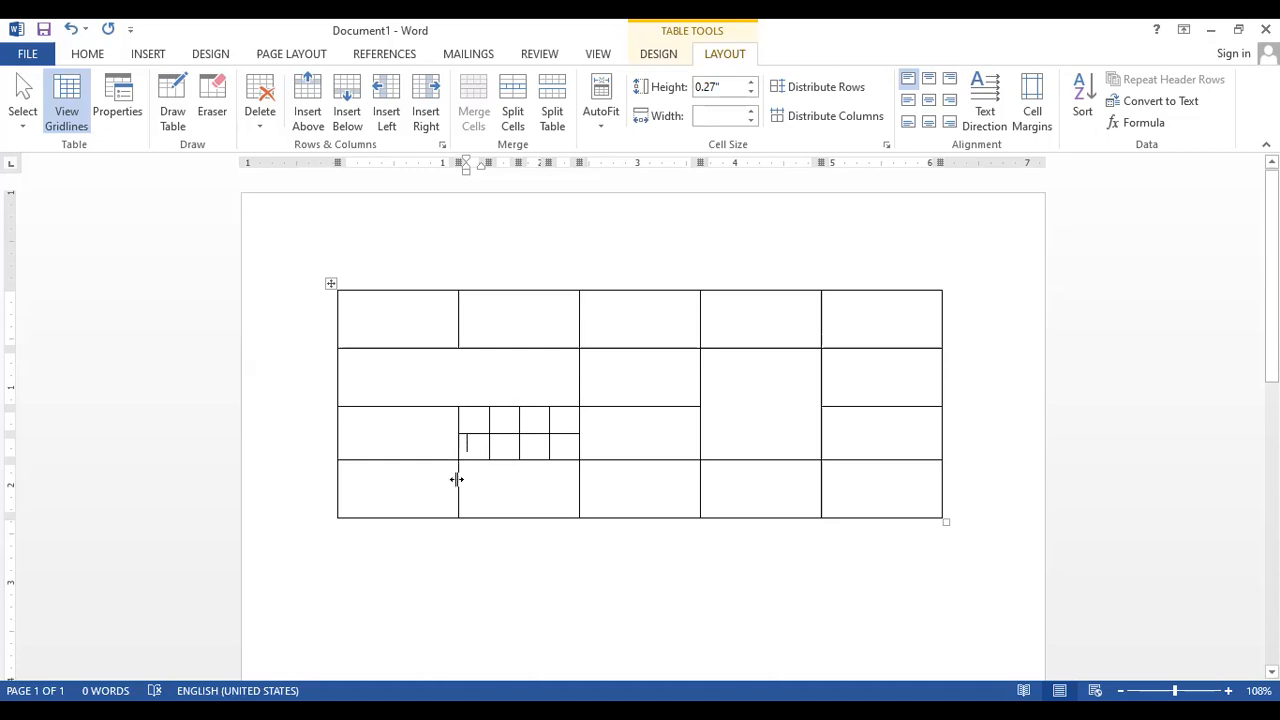
pyautogui.click(560, 422)
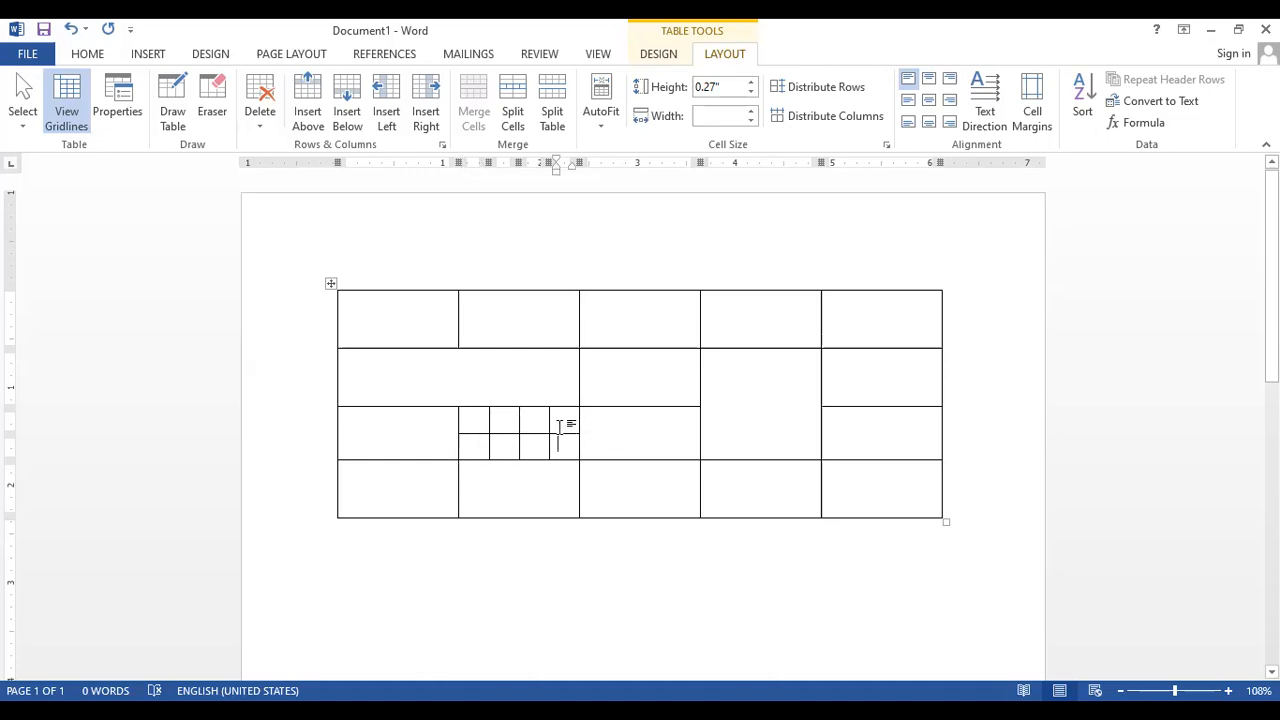
pyautogui.click(479, 419)
pyautogui.write('as')
# - Fill the remaining small cells with "fd", "df", "fg" in the upper row and "ds", "ds", "dsf", "df" in the lower row
pyautogui.click(495, 418)
pyautogui.write('fd')
pyautogui.click(531, 421)
pyautogui.write('df')
pyautogui.click(566, 421)
pyautogui.write('fg')
pyautogui.click(566, 448)
pyautogui.write('df')
pyautogui.click(547, 449)
pyautogui.write('dsf')
pyautogui.click(510, 446)
pyautogui.write('ds')
pyautogui.click(480, 446)
pyautogui.write('ds')
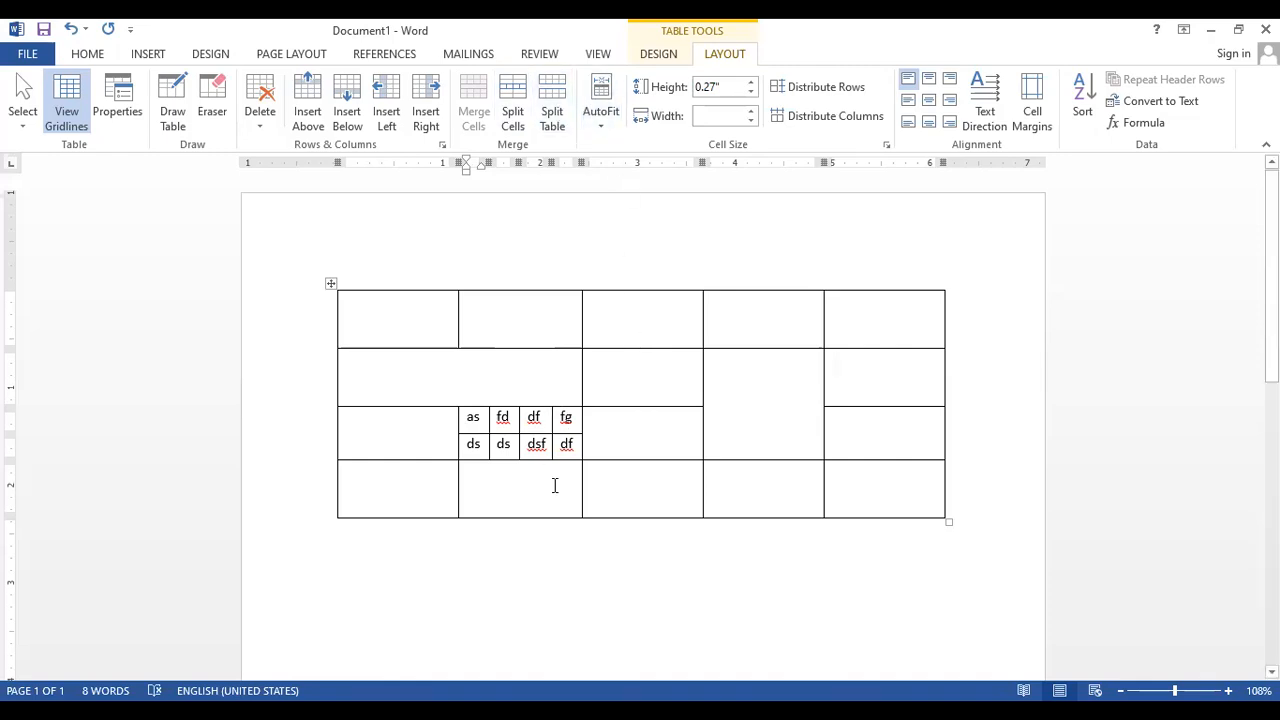
# - Undo the text entries in the small split cells, keeping only "as" in the first one
pyautogui.hotkey('ctrl', 'z')
pyautogui.hotkey('ctrl', 'z')
pyautogui.hotkey('ctrl', 'z')
pyautogui.hotkey('ctrl', 'z')
pyautogui.hotkey('ctrl', 'z')
pyautogui.hotkey('ctrl', 'z')
pyautogui.hotkey('ctrl', 'z')
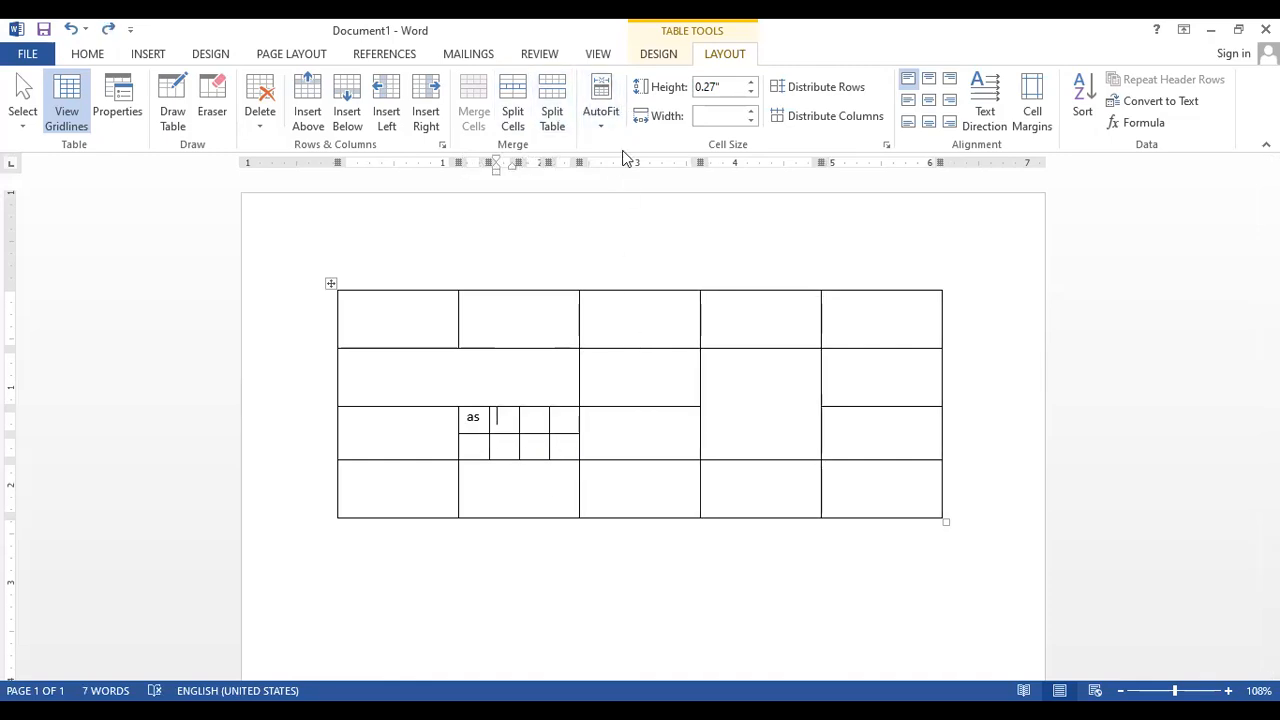
# - Undo all the remaining table edits, including the table itself, back to an empty page
pyautogui.hotkey('ctrl', 'z')
pyautogui.hotkey('ctrl', 'z')
pyautogui.hotkey('ctrl', 'z')
pyautogui.hotkey('ctrl', 'z')
pyautogui.hotkey('ctrl', 'z')
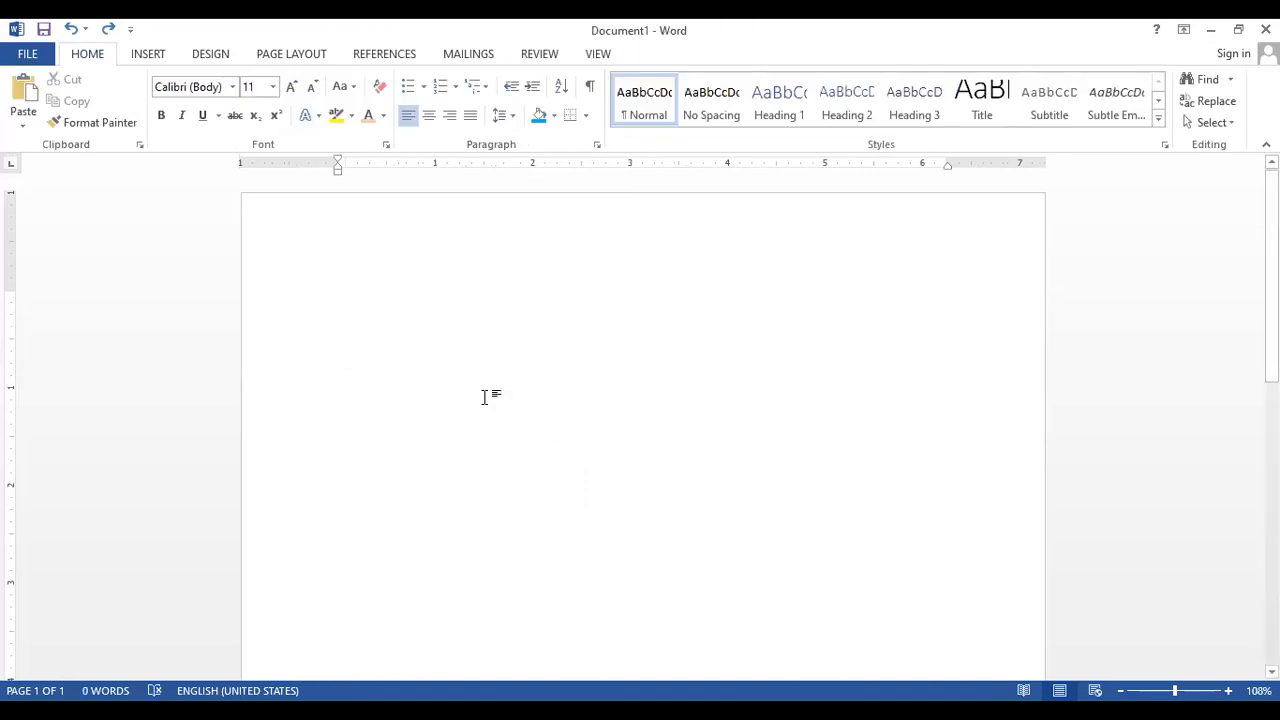
# - Insert a table with 5 columns and 6 rows on the blank page
pyautogui.click(155, 57)
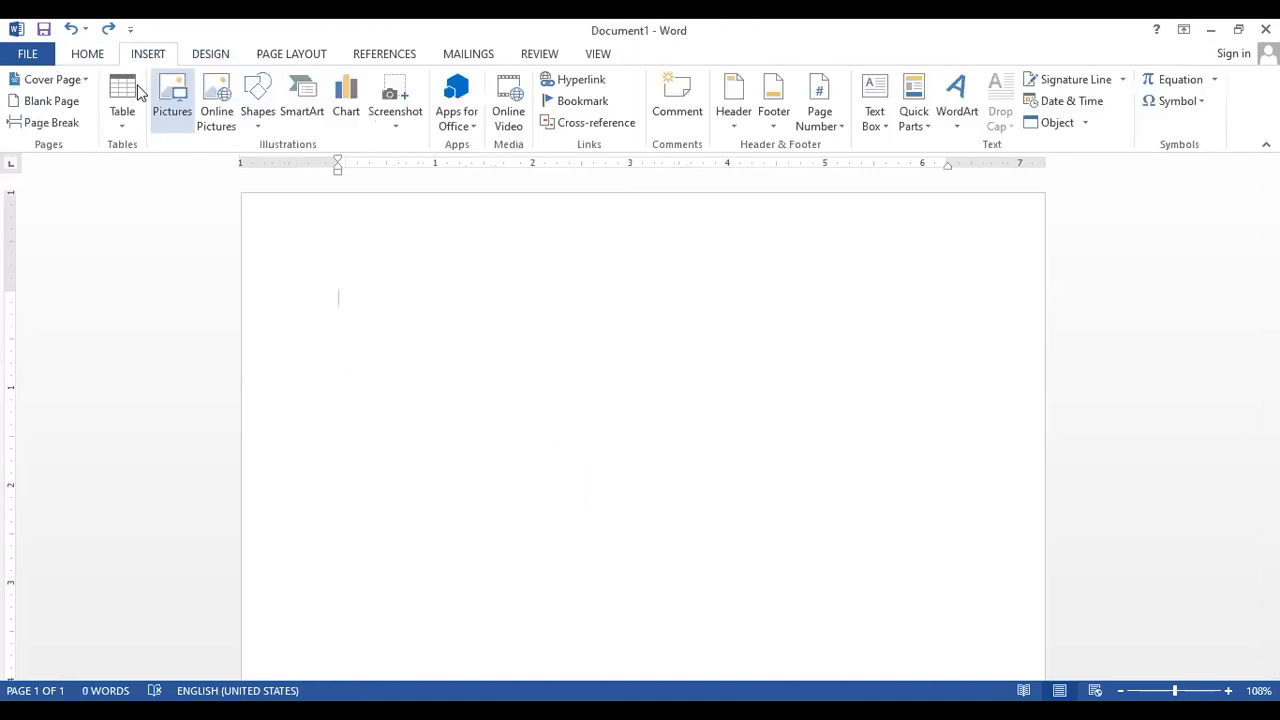
pyautogui.click(122, 100)
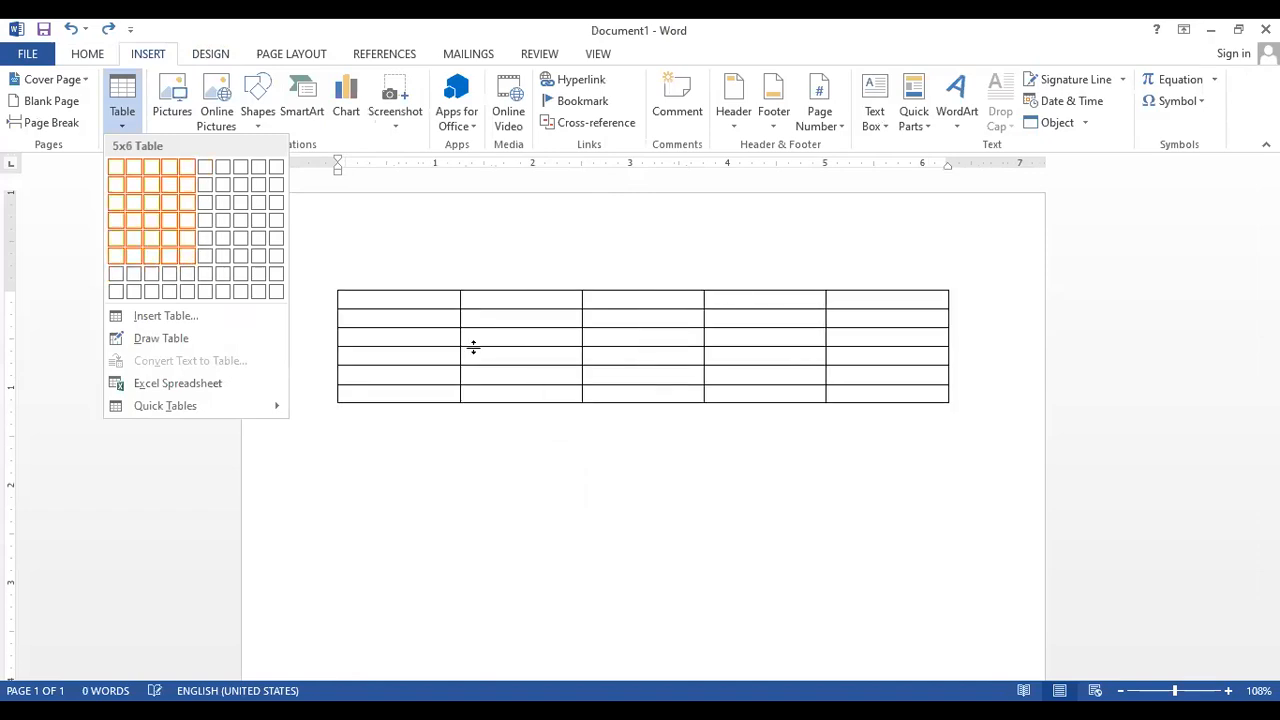
pyautogui.click(563, 374)
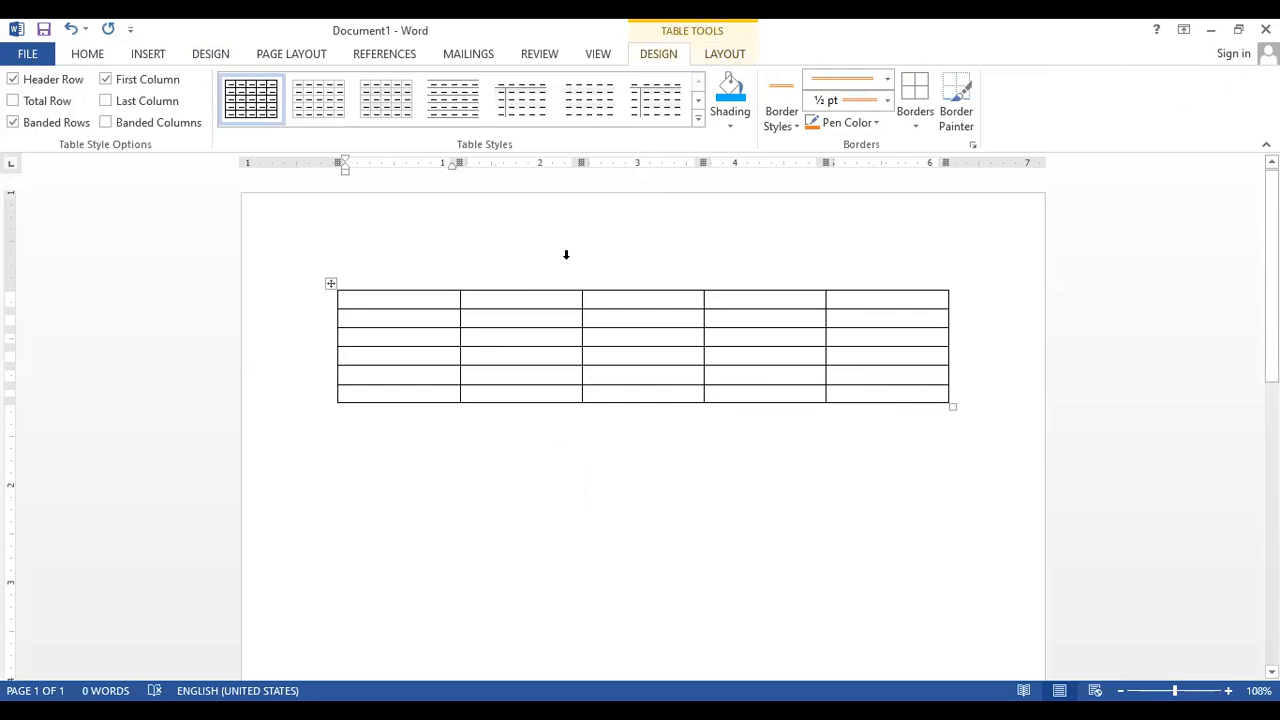
# - Split the table into two at its fourth row and undo the split
pyautogui.click(727, 53)
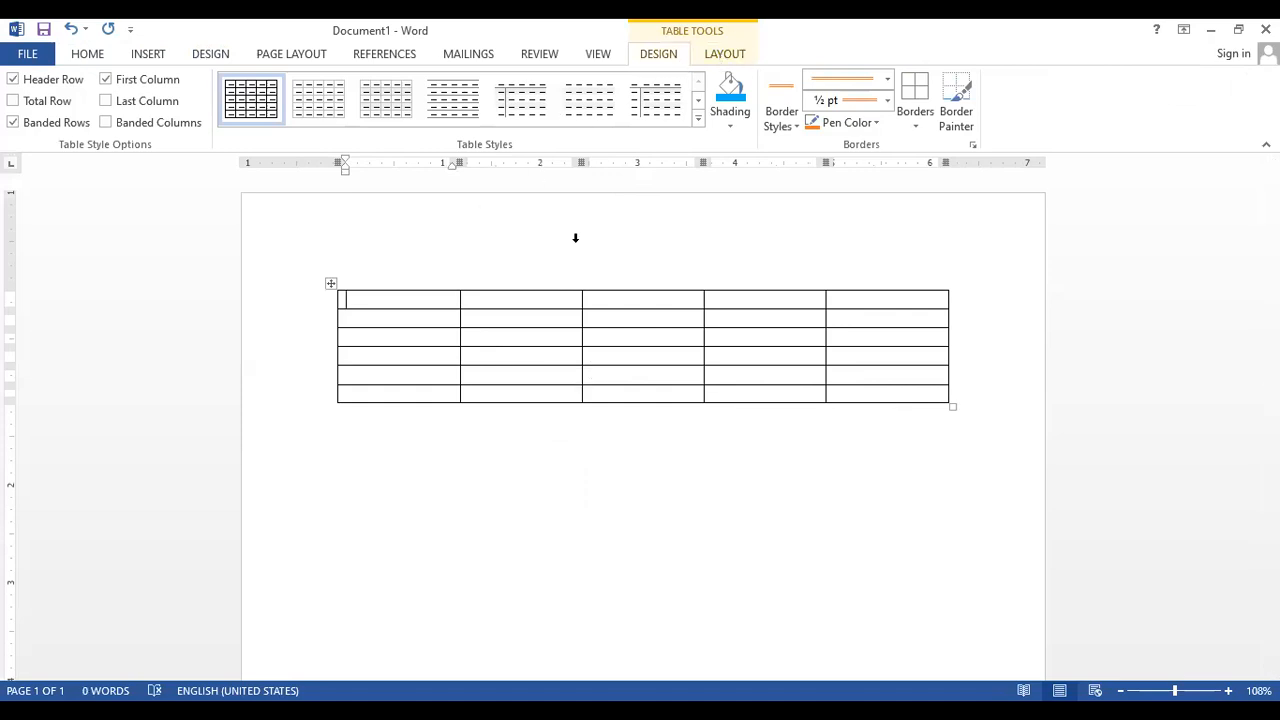
pyautogui.click(372, 355)
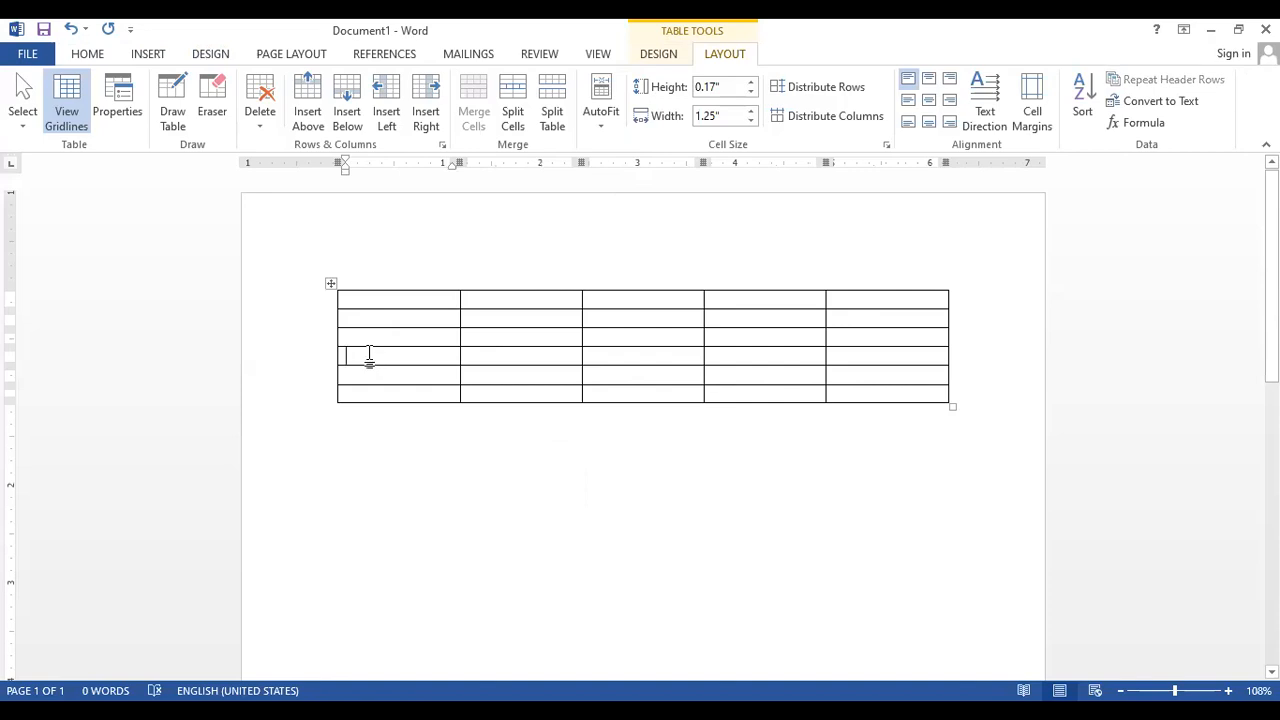
pyautogui.click(553, 103)
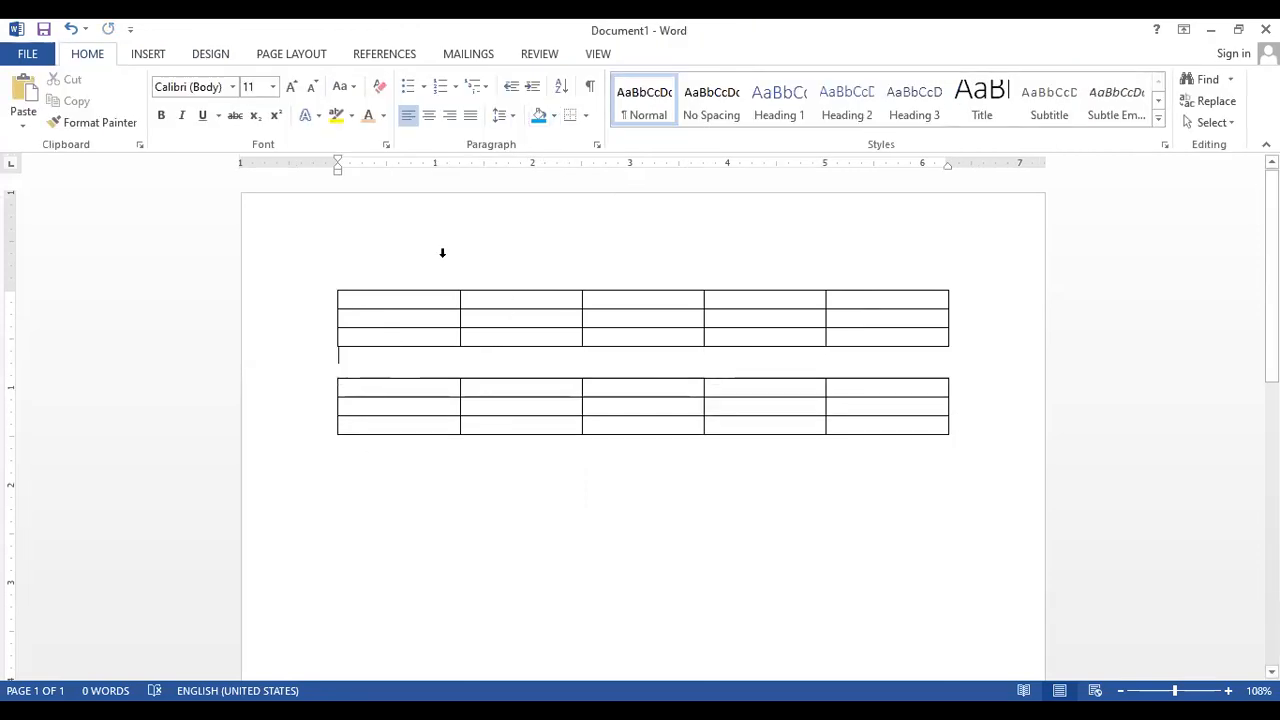
pyautogui.press('Delete')
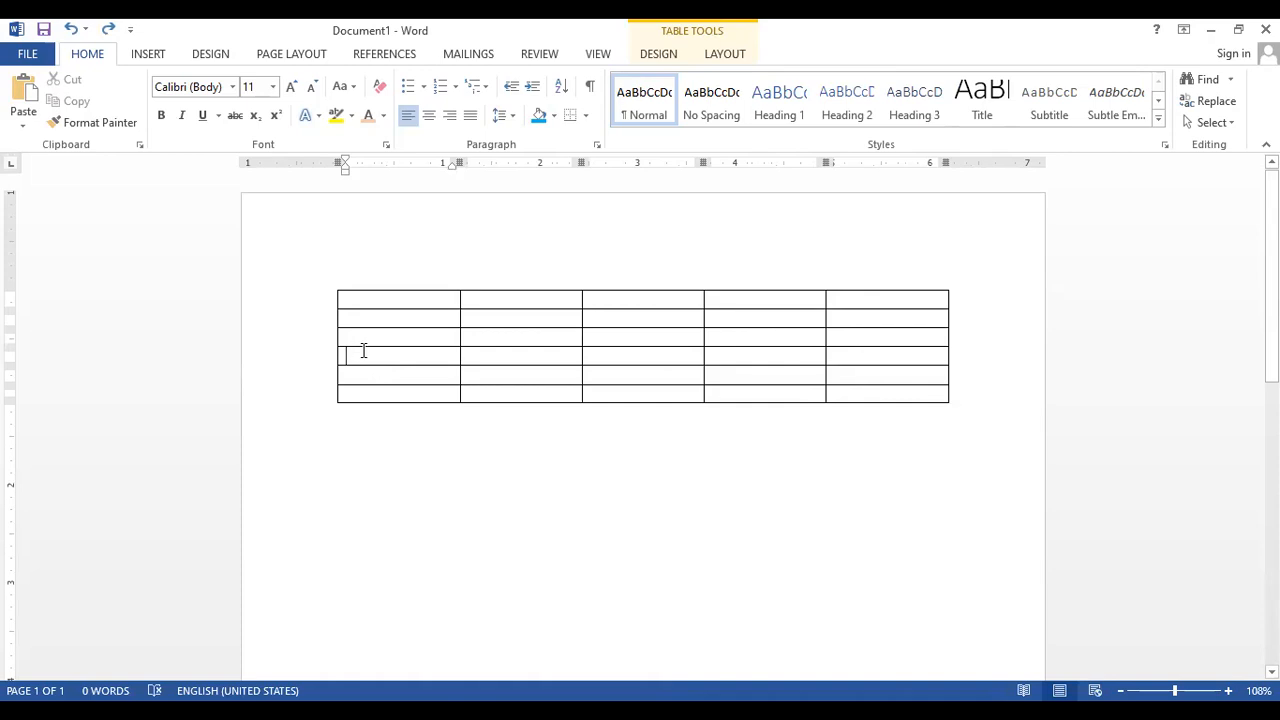
# - Split the table at its fourth row again to inspect the two separate tables, and undo the split
pyautogui.click(728, 55)
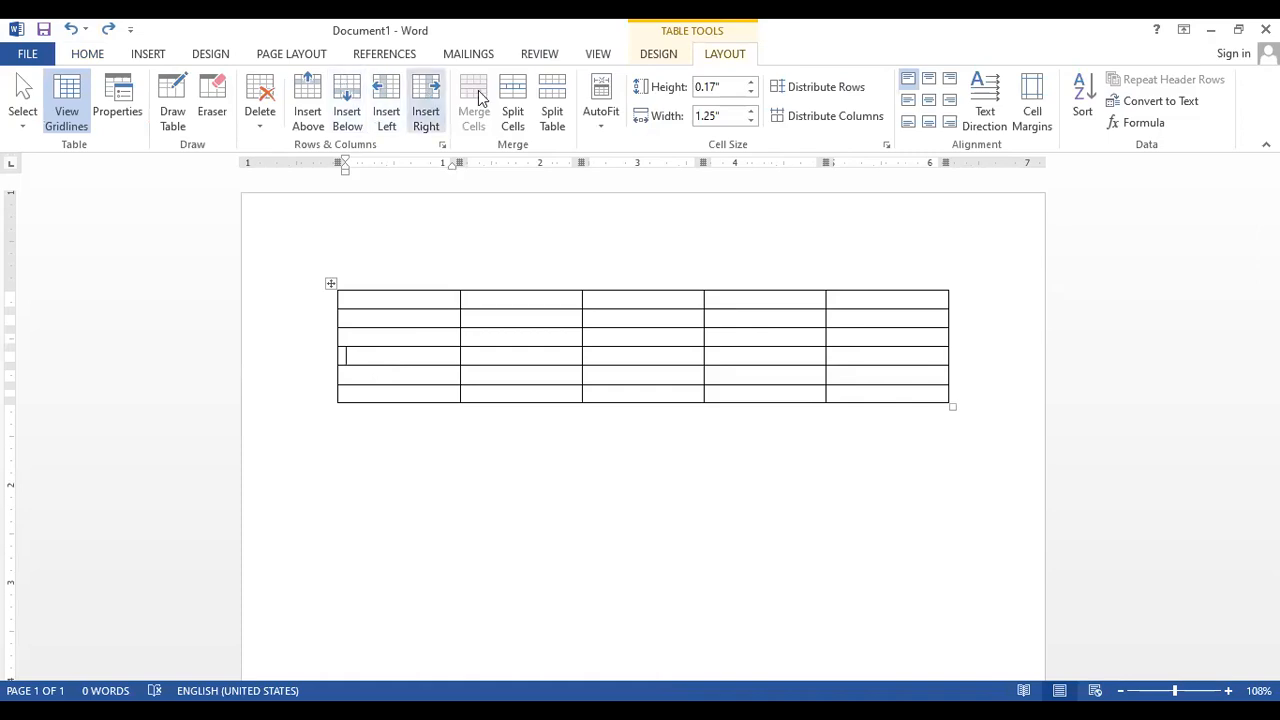
pyautogui.click(557, 97)
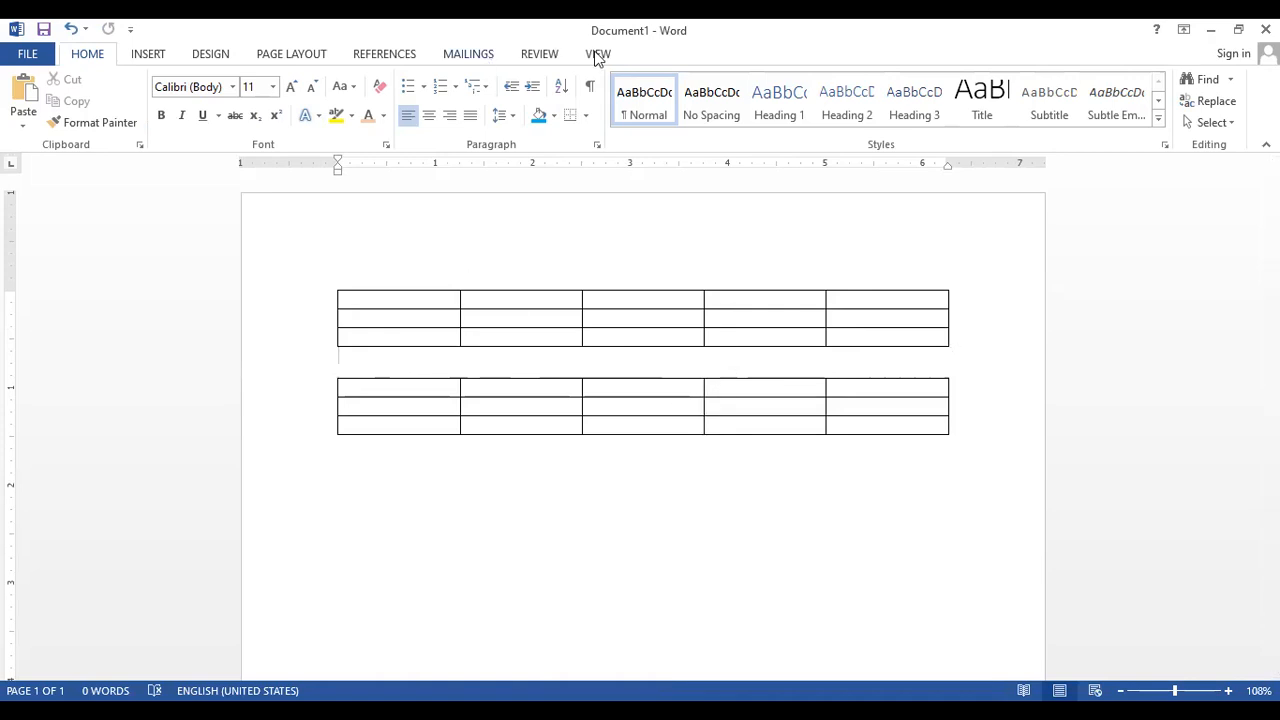
pyautogui.click(598, 54)
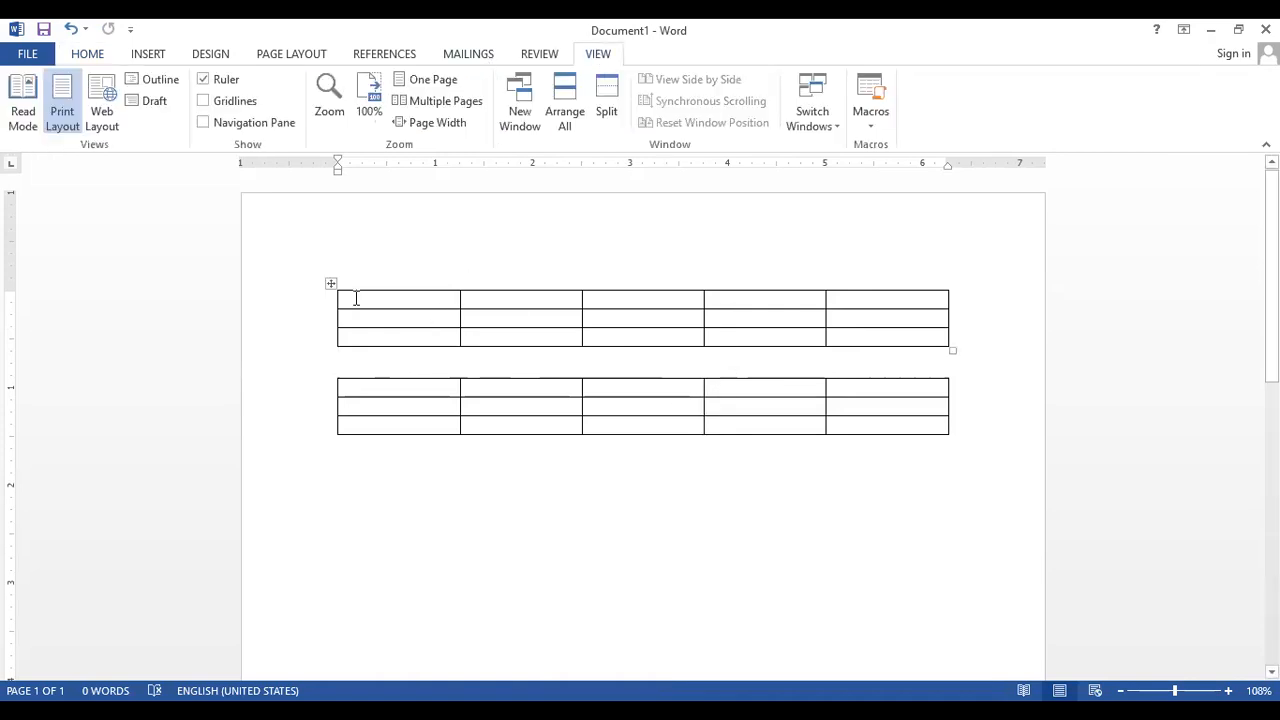
pyautogui.click(725, 50)
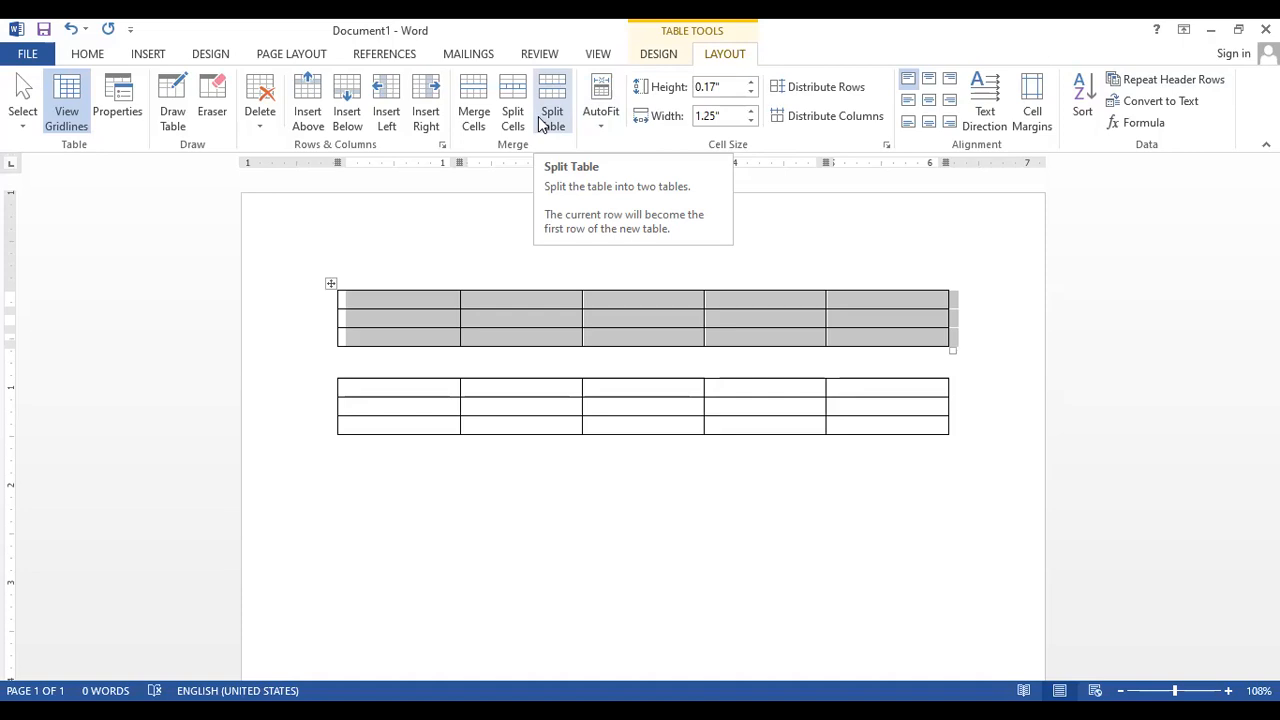
pyautogui.click(377, 392)
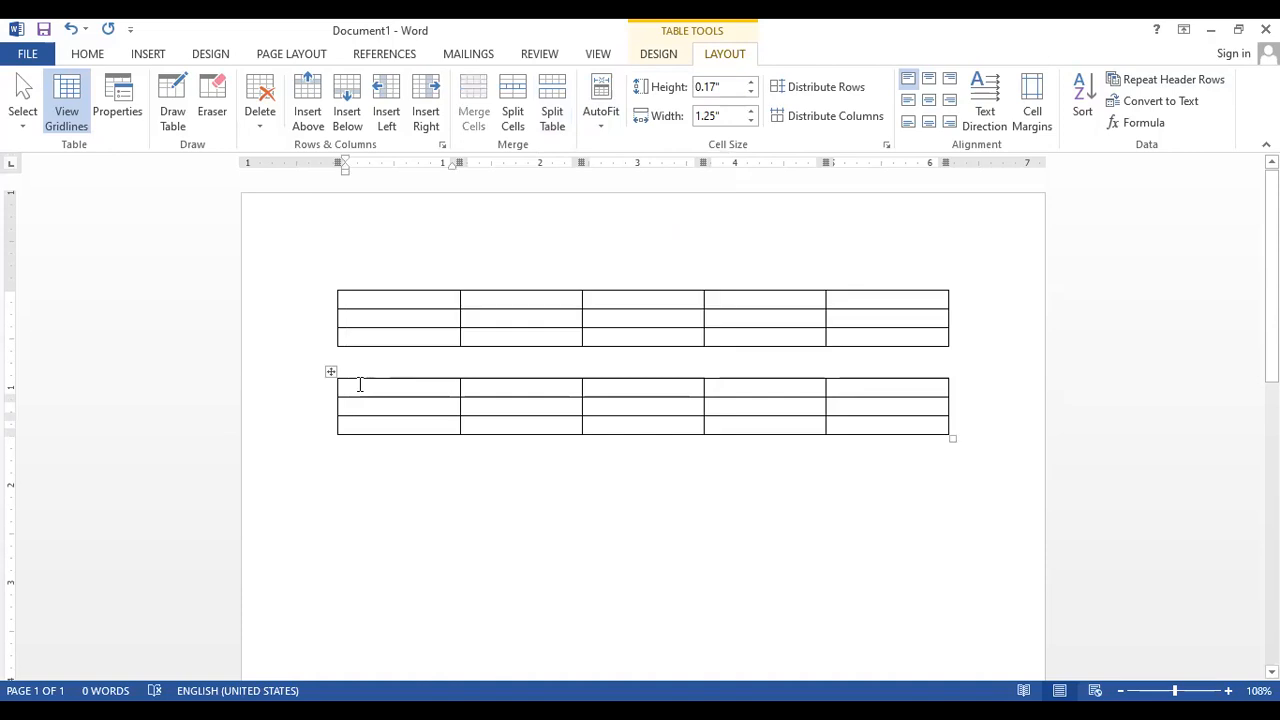
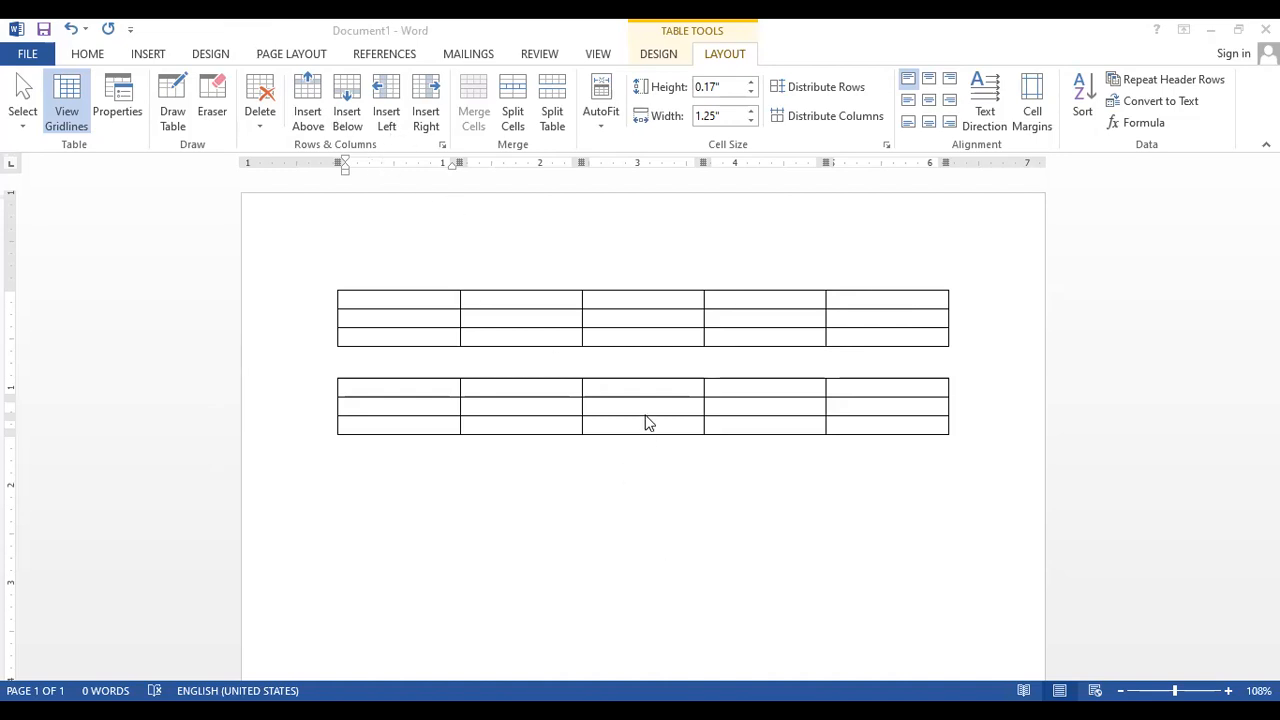
pyautogui.click(582, 470)
pyautogui.hotkey('ctrl', 'z')
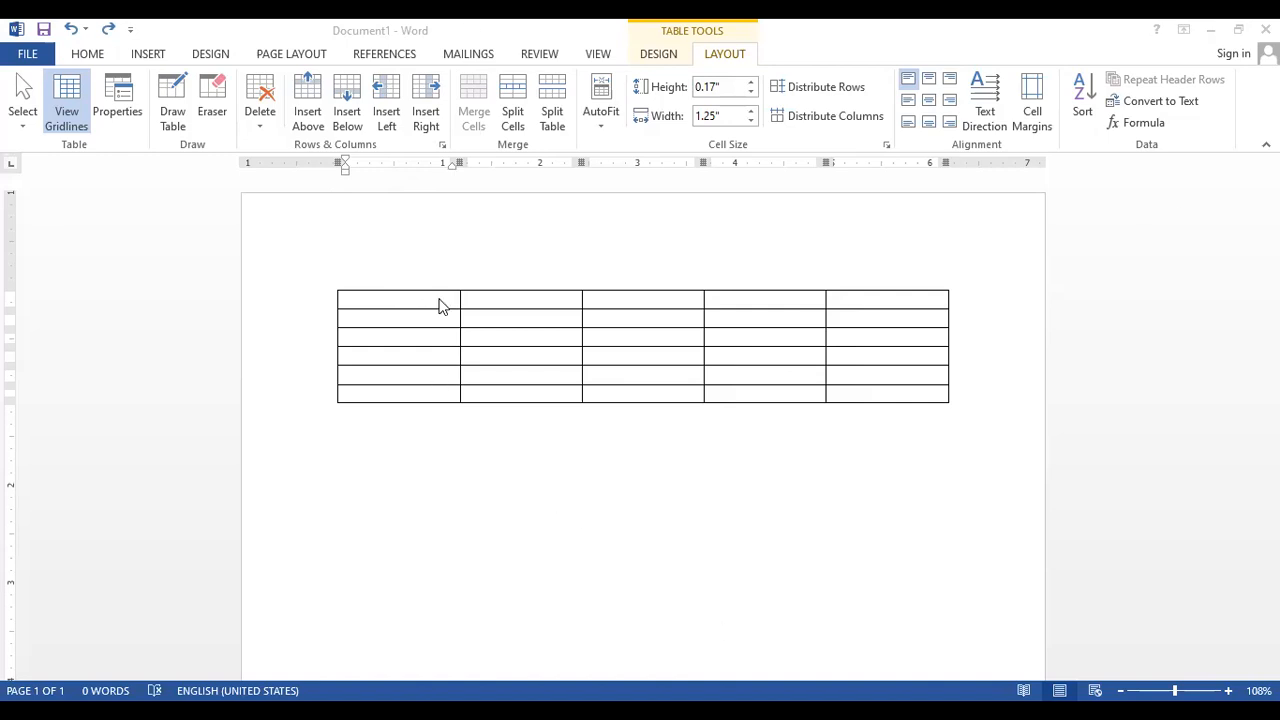
# - Fill the five cells of the table's first row with the letters A, B, C, D and E
pyautogui.click(408, 300)
pyautogui.write('A')
pyautogui.click(534, 300)
pyautogui.write('B')
pyautogui.click(632, 305)
pyautogui.write('C')
pyautogui.click(754, 302)
pyautogui.write('D')
pyautogui.click(855, 297)
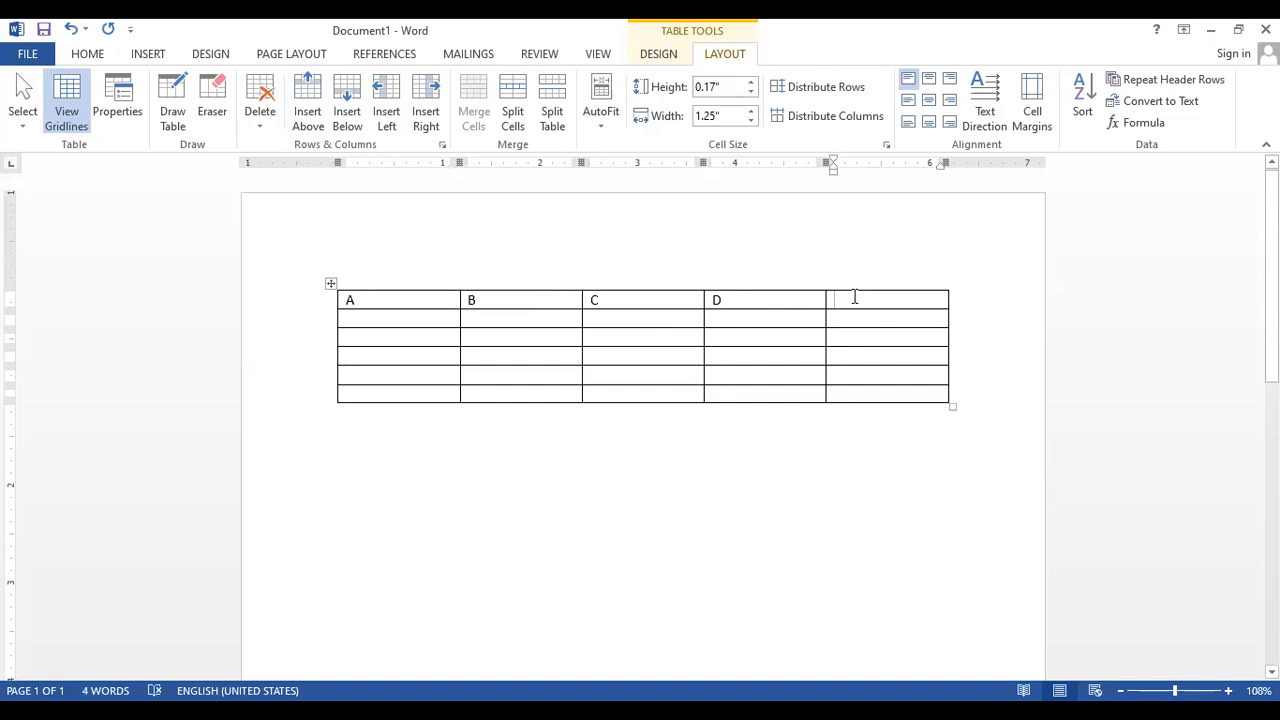
pyautogui.write('E')
# - Fill the first four cells of the second row with E, G, H and I
pyautogui.click(437, 320)
pyautogui.write('E')
pyautogui.click(512, 326)
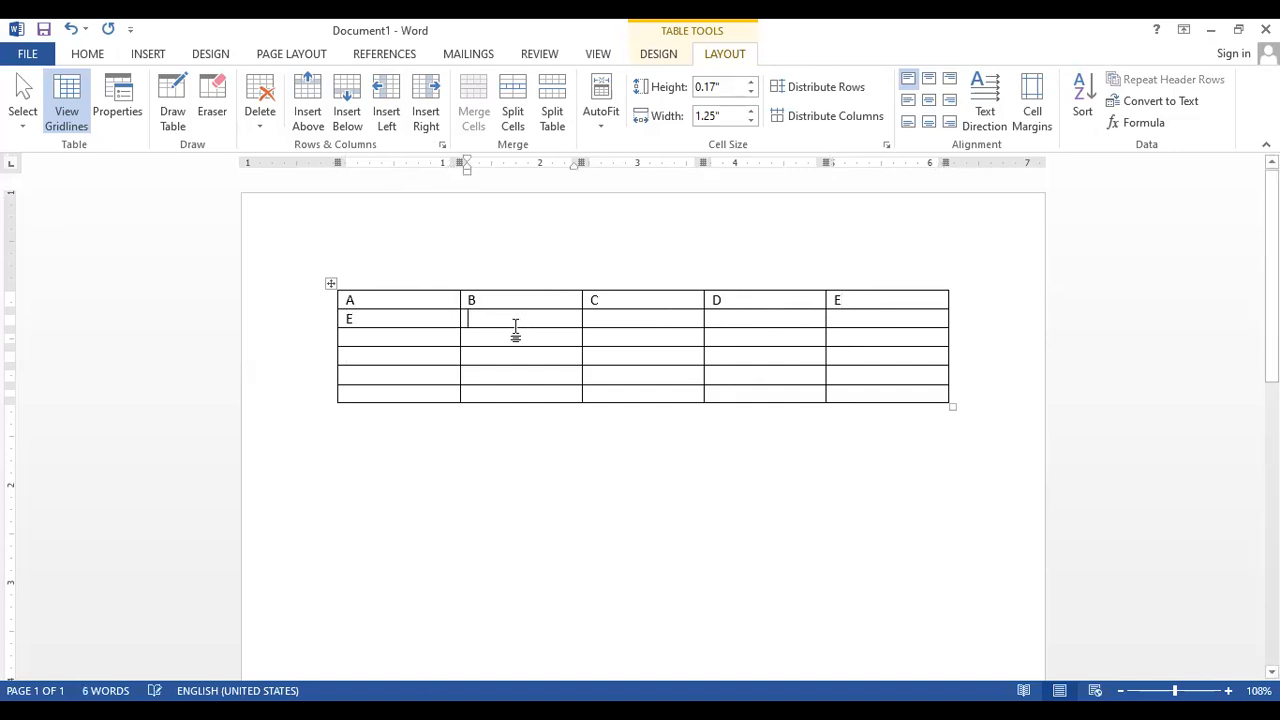
pyautogui.write('G')
pyautogui.click(612, 319)
pyautogui.write('H')
pyautogui.click(729, 320)
pyautogui.write('I')
# - Remove all the letter entries and the five-column table, leaving an empty page
pyautogui.press('BackSpace')
pyautogui.press('BackSpace')
pyautogui.press('BackSpace')
pyautogui.press('BackSpace')
pyautogui.press('BackSpace')
pyautogui.press('BackSpace')
pyautogui.press('BackSpace')
pyautogui.press('BackSpace')
pyautogui.press('BackSpace')
pyautogui.press('BackSpace')
pyautogui.press('BackSpace')
pyautogui.press('BackSpace')
pyautogui.press('BackSpace')
pyautogui.press('BackSpace')
pyautogui.press('BackSpace')
pyautogui.press('BackSpace')
pyautogui.press('BackSpace')
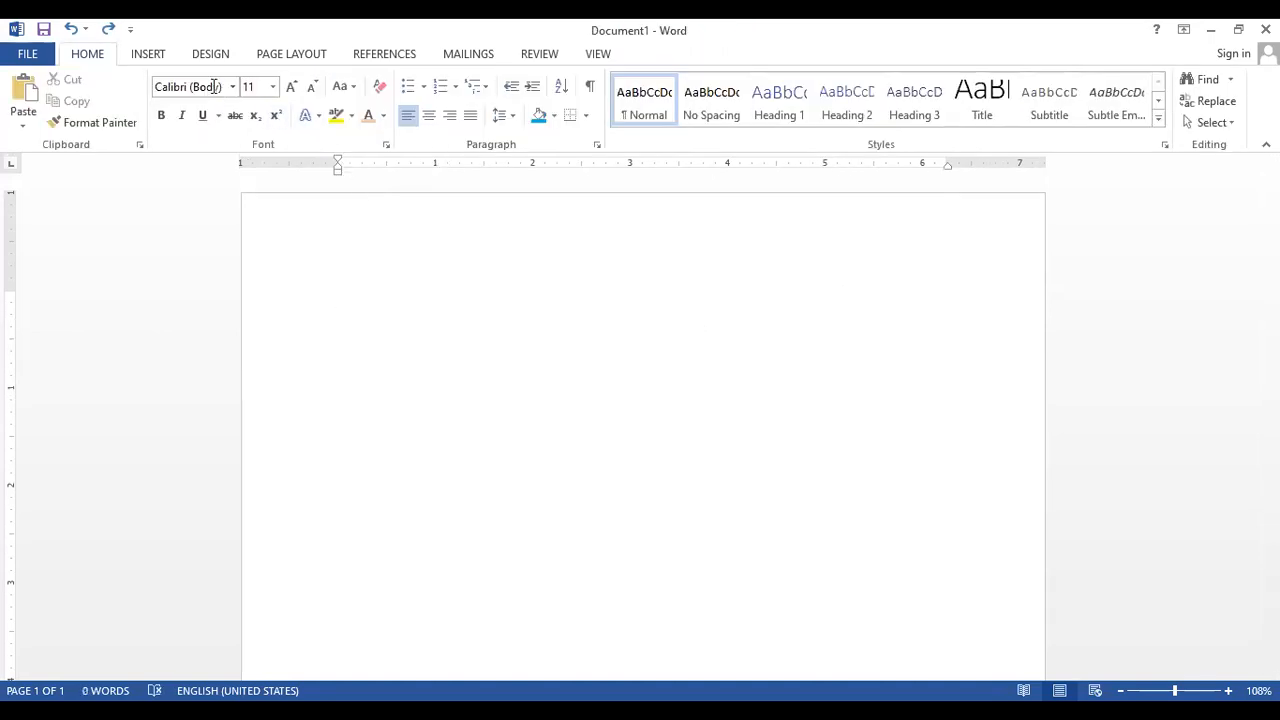
# - Insert a new table with 4 columns and 6 rows on the blank page
pyautogui.click(148, 56)
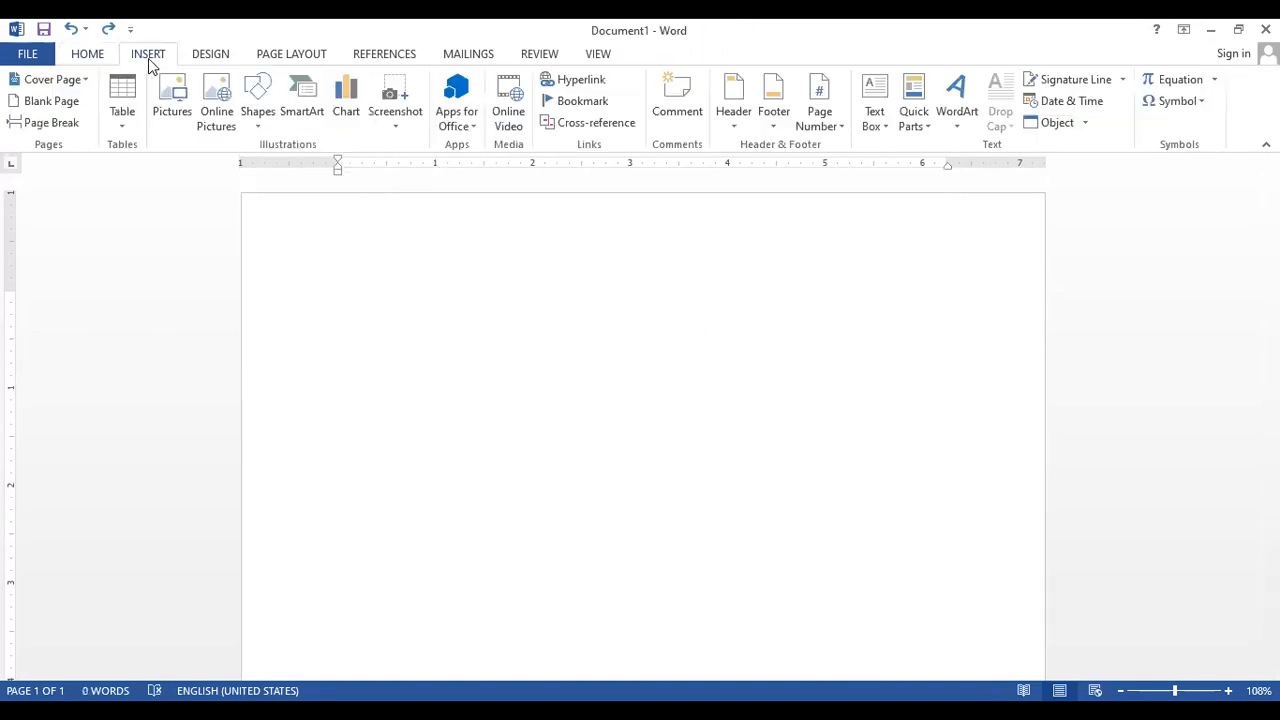
pyautogui.click(122, 102)
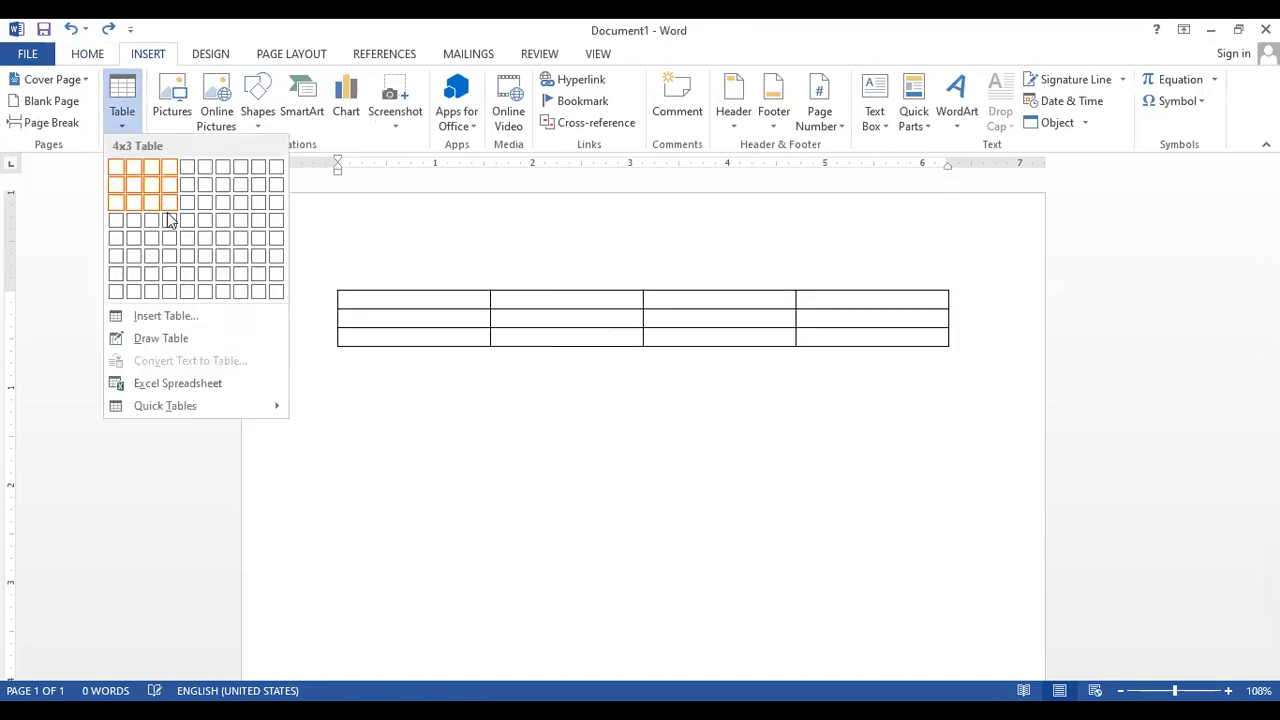
pyautogui.click(169, 272)
# - Fill the first row of the table with A, B, C and D
pyautogui.write('A')
pyautogui.click(538, 287)
pyautogui.click(536, 300)
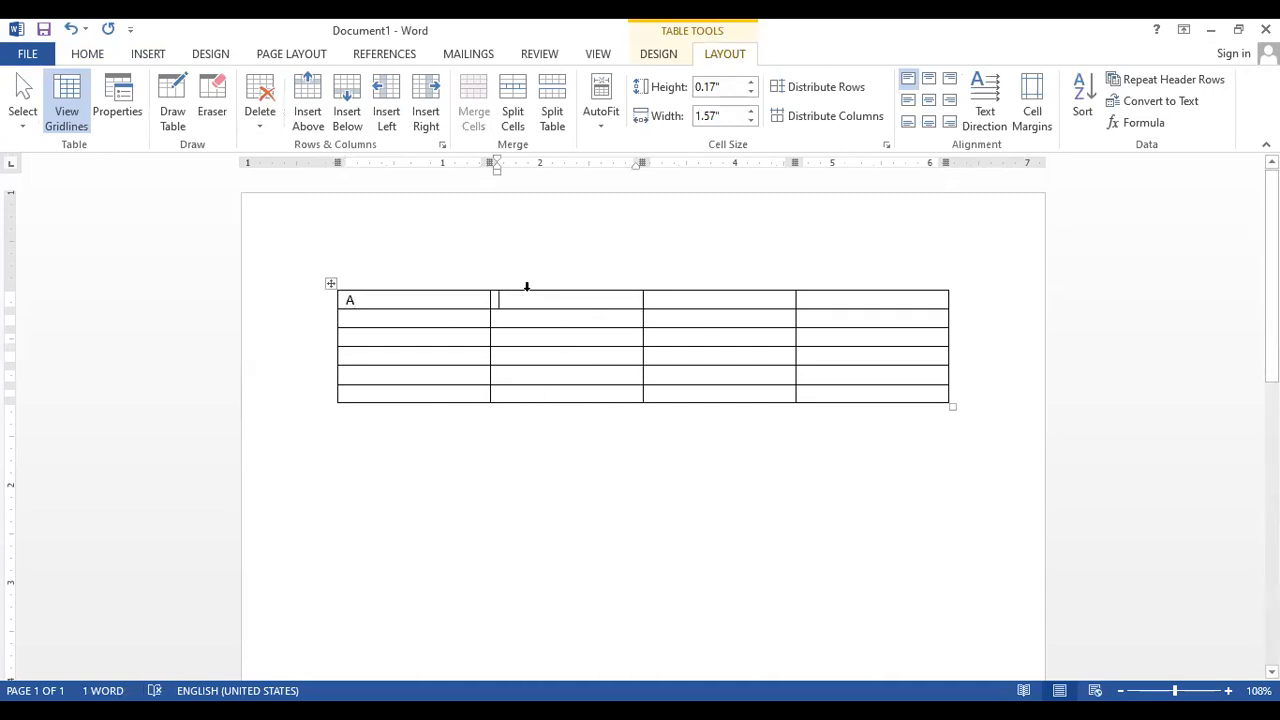
pyautogui.write('B')
pyautogui.click(680, 304)
pyautogui.write('C')
pyautogui.click(817, 300)
pyautogui.write('D')
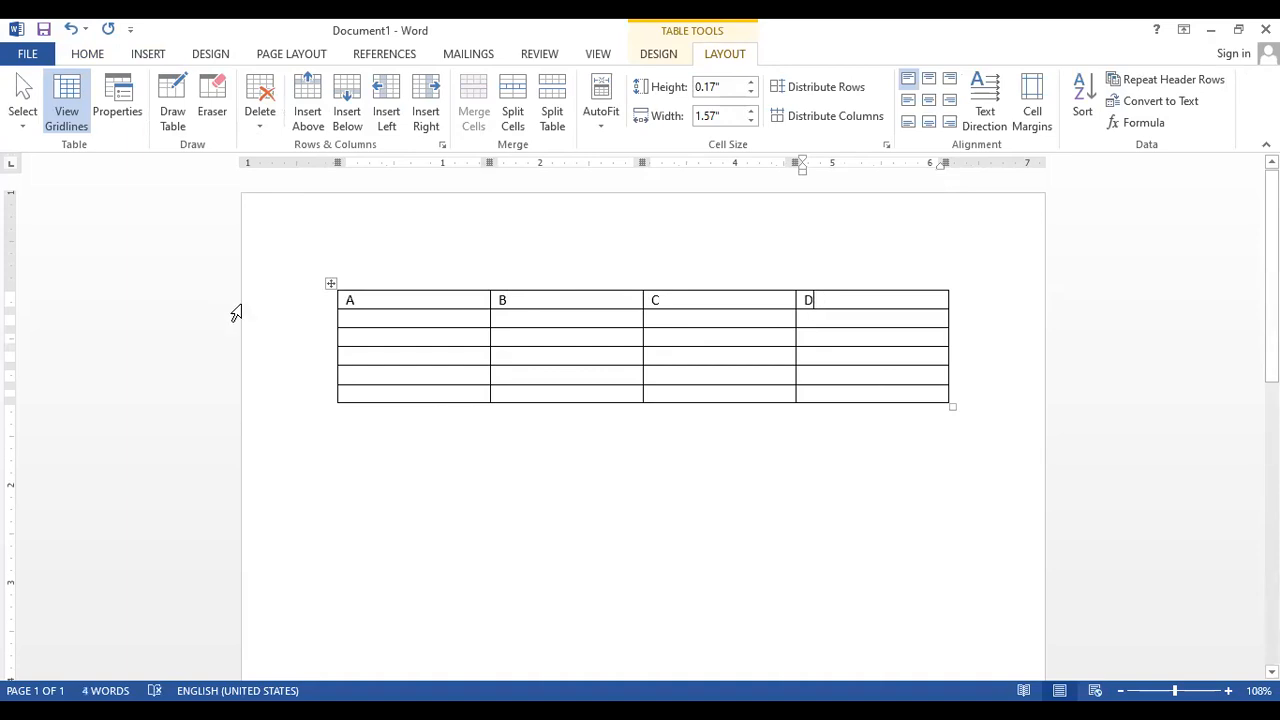
# - Fill the second row of the table with E, F, G and H
pyautogui.click(405, 328)
pyautogui.write('E')
pyautogui.click(549, 320)
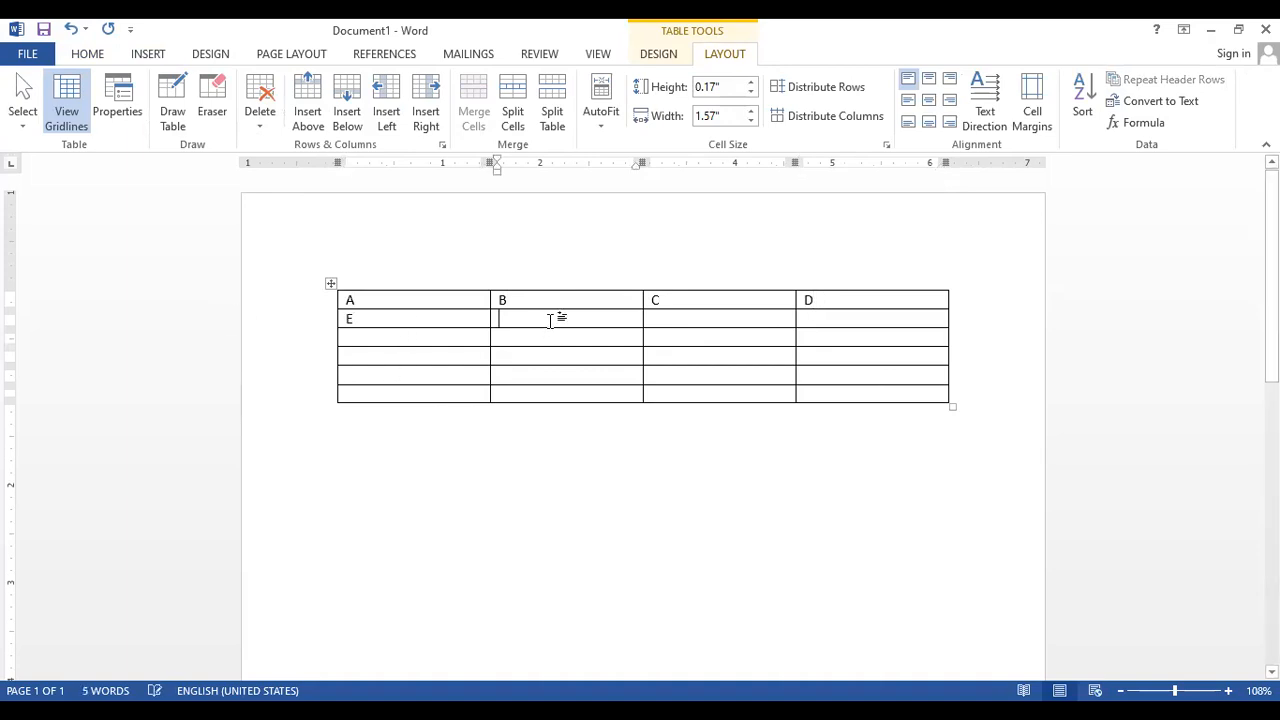
pyautogui.write('F')
pyautogui.click(748, 324)
pyautogui.write('G')
pyautogui.click(818, 320)
pyautogui.write('H')
# - Fill the third row of the table with I, J, K and L
pyautogui.click(455, 337)
pyautogui.write('I')
pyautogui.click(547, 336)
pyautogui.write('J')
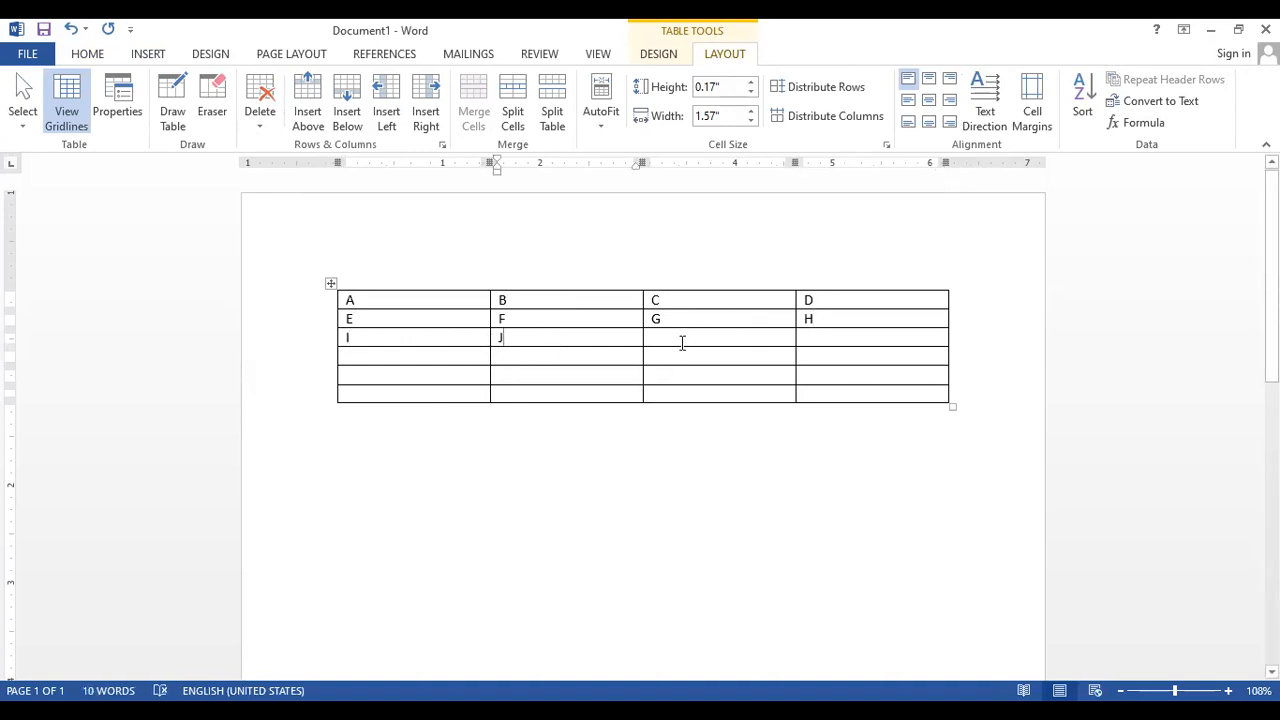
pyautogui.click(683, 339)
pyautogui.write('K ')
pyautogui.write('L')
# - Insert an empty row above and another below the row containing E, F, G and H
pyautogui.click(423, 320)
pyautogui.click(311, 103)
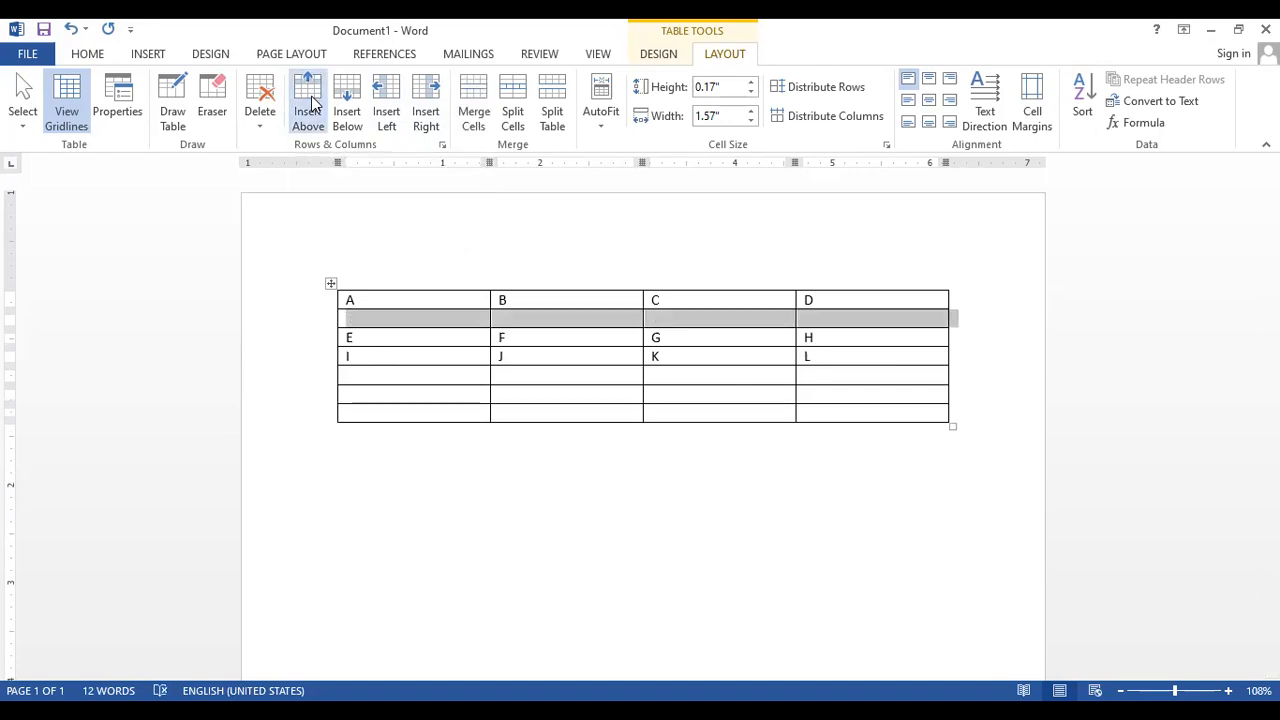
pyautogui.click(400, 334)
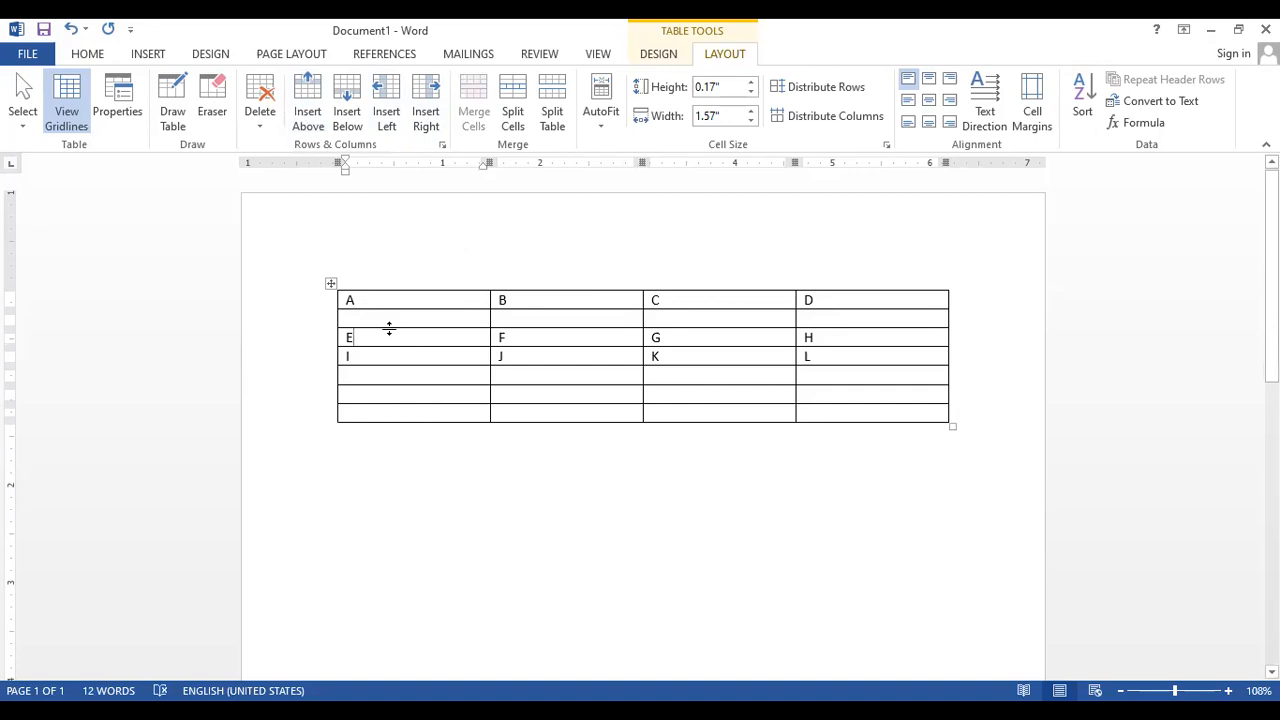
pyautogui.click(347, 117)
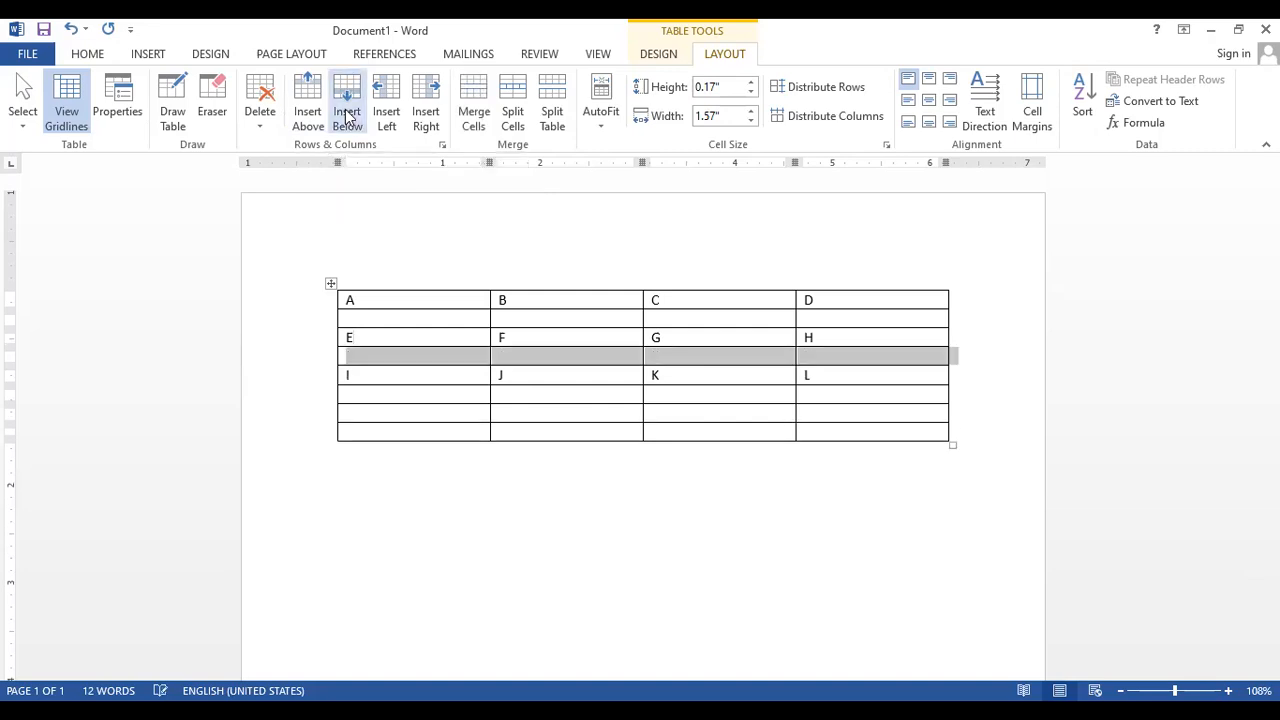
# - Insert an empty column to the left and another to the right of the column containing A, E and I
pyautogui.click(380, 368)
pyautogui.click(389, 332)
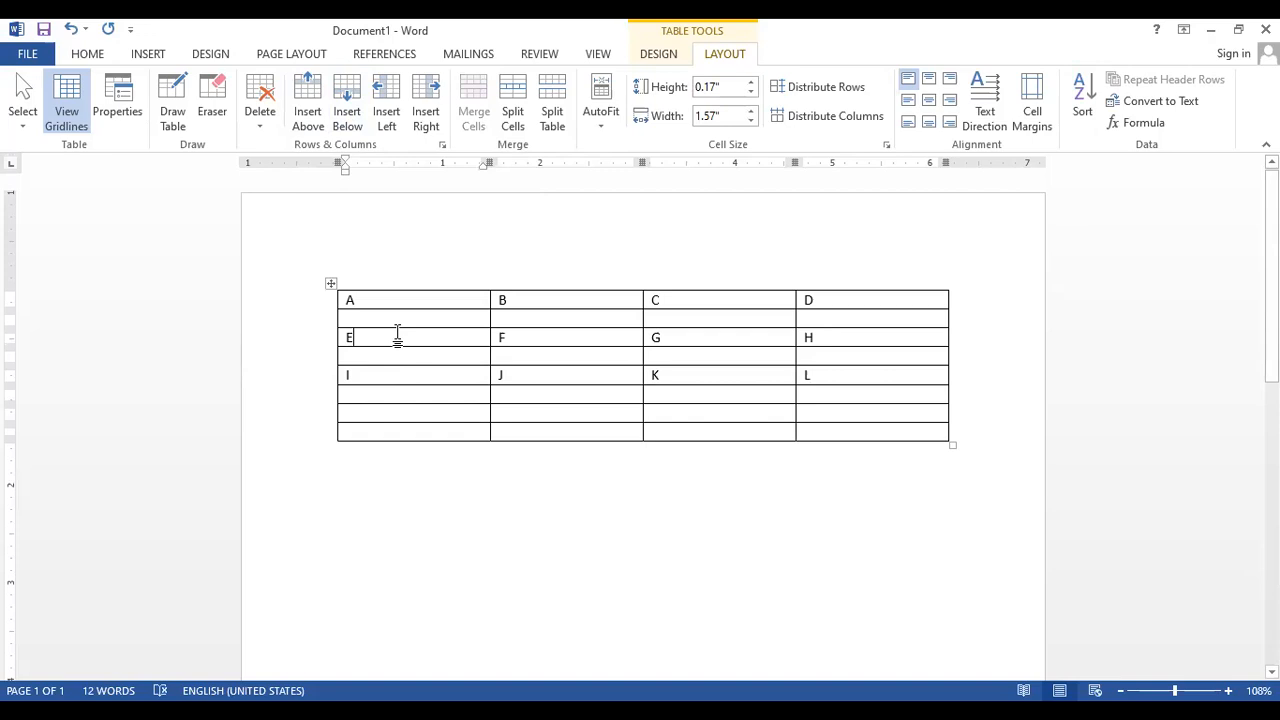
pyautogui.click(389, 96)
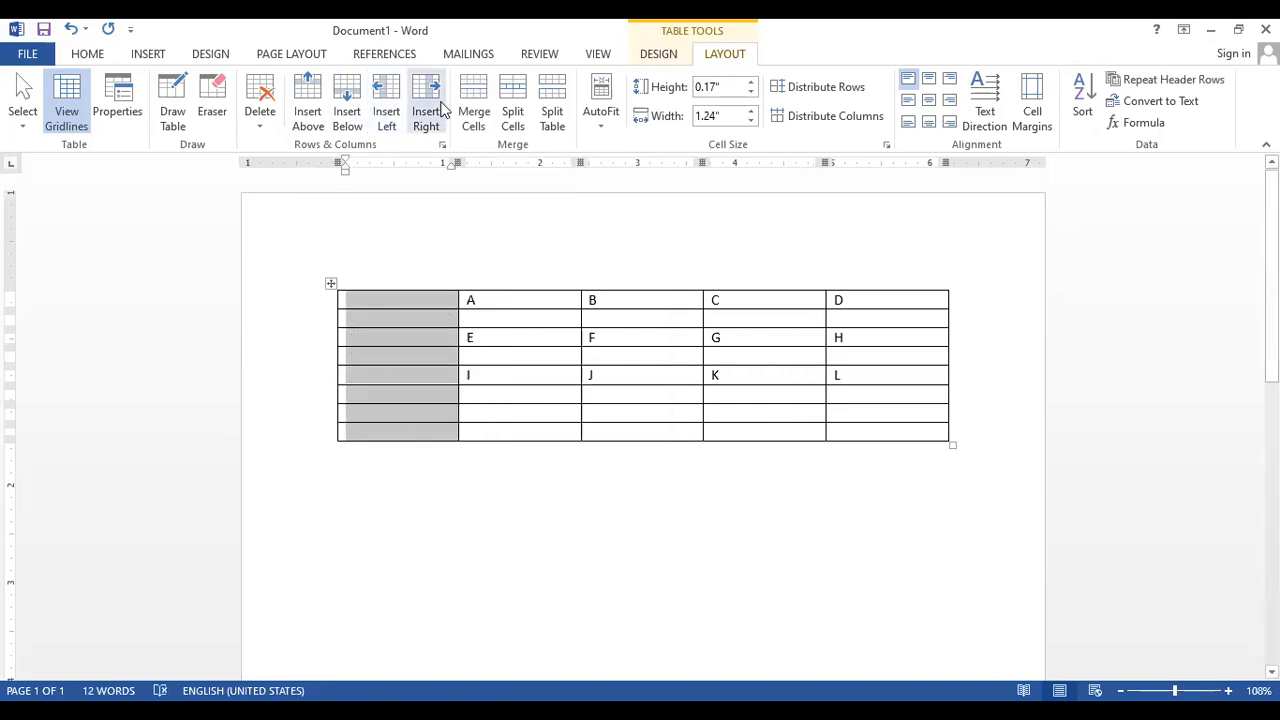
pyautogui.click(491, 336)
pyautogui.click(426, 105)
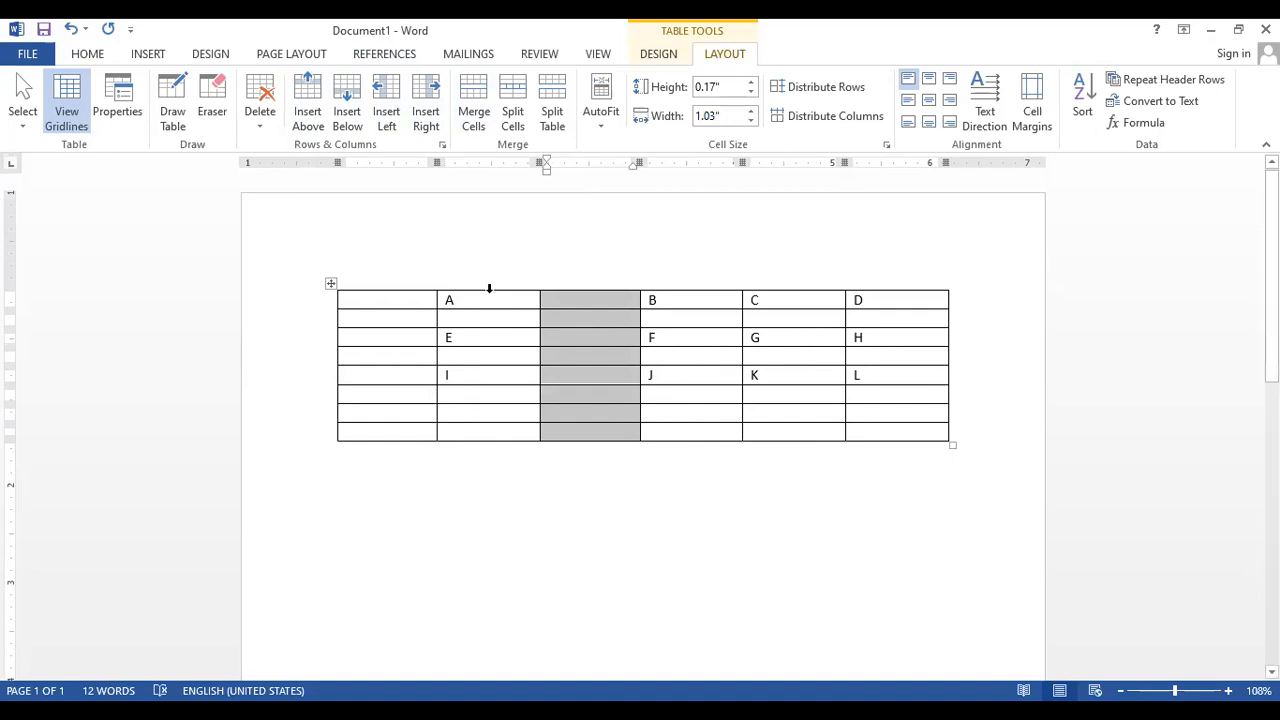
pyautogui.click(487, 338)
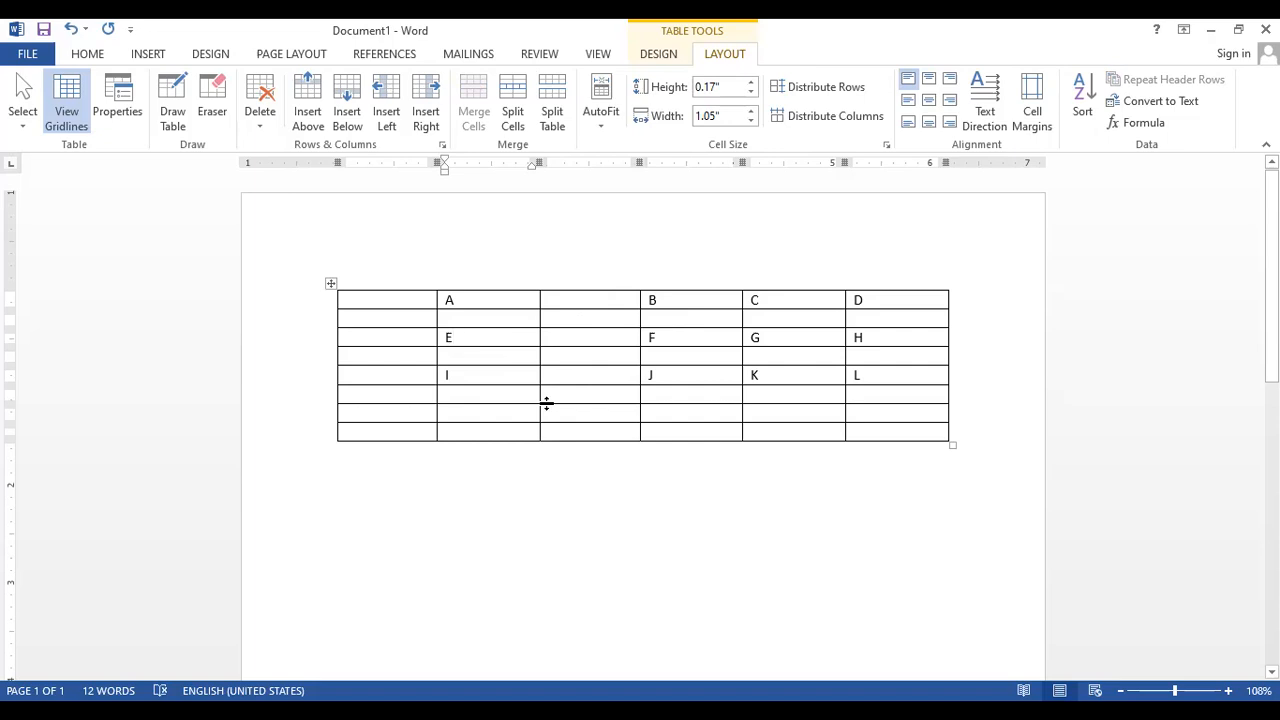
pyautogui.write('+')
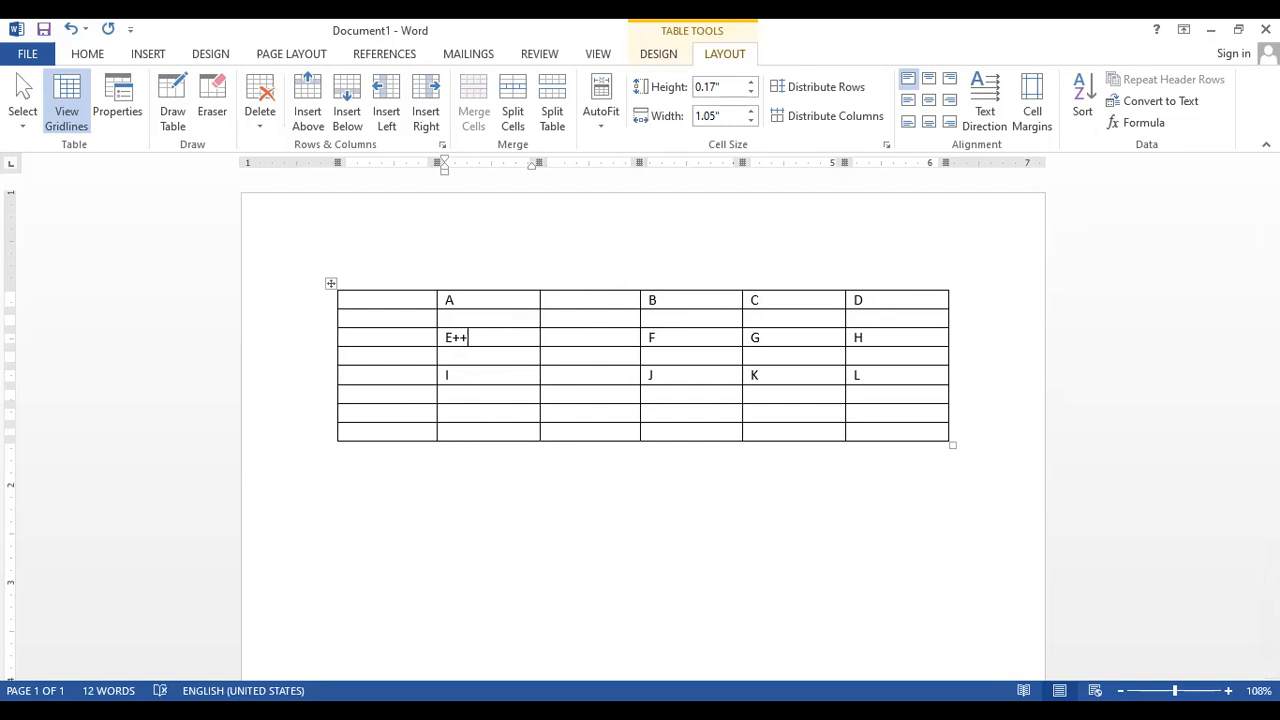
pyautogui.press('BackSpace')
# - Zoom the document in to 196% and place the cursor in the cell containing E
pyautogui.moveTo(1176, 690); pyautogui.dragTo(1185, 690)
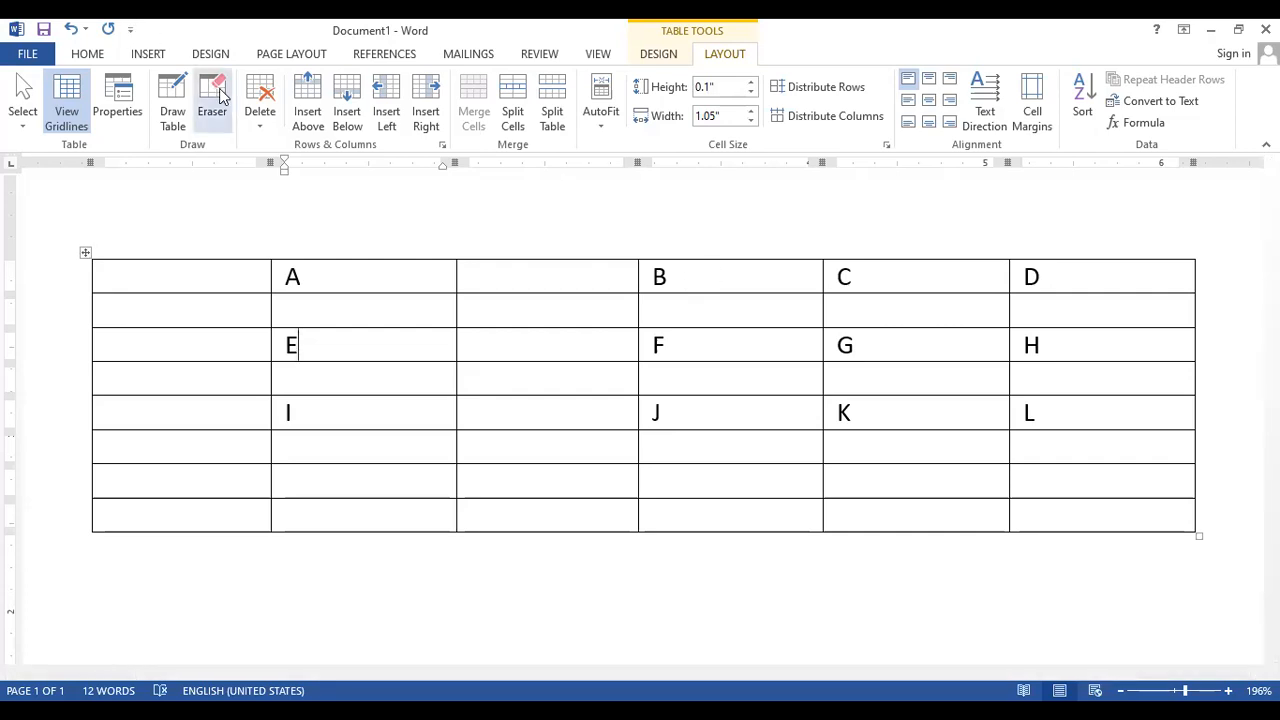
pyautogui.click(366, 305)
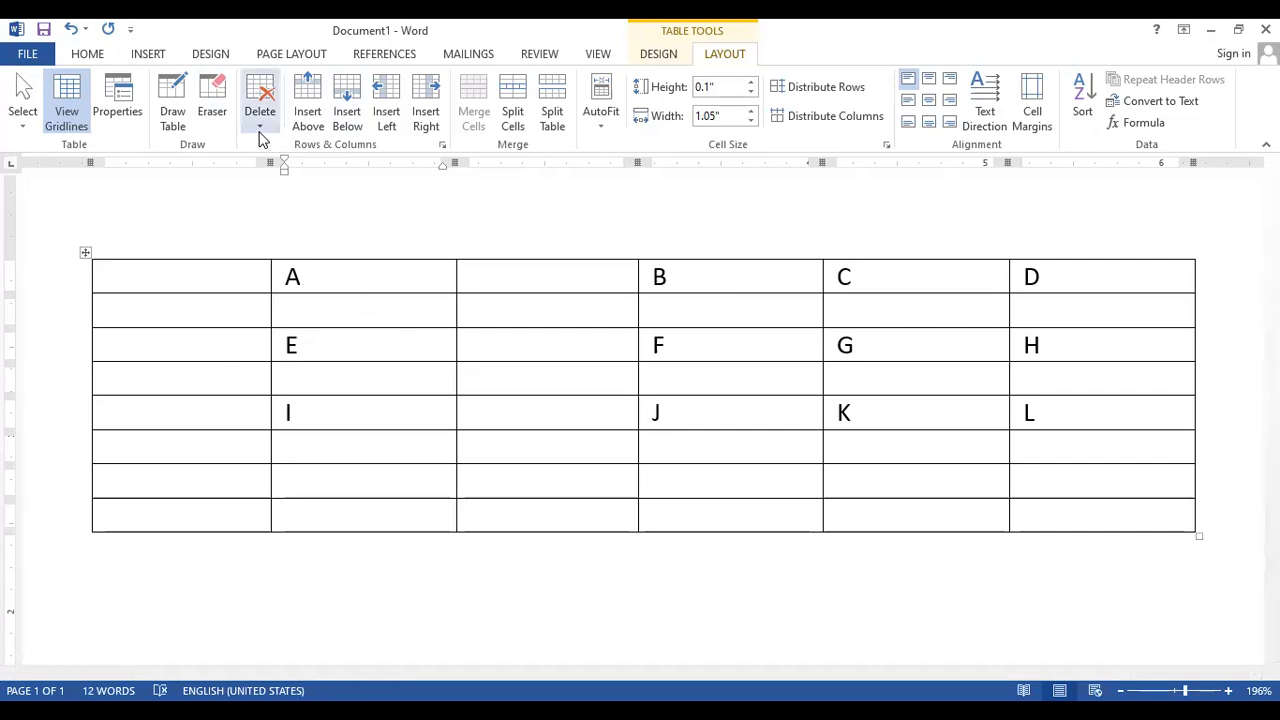
pyautogui.click(318, 352)
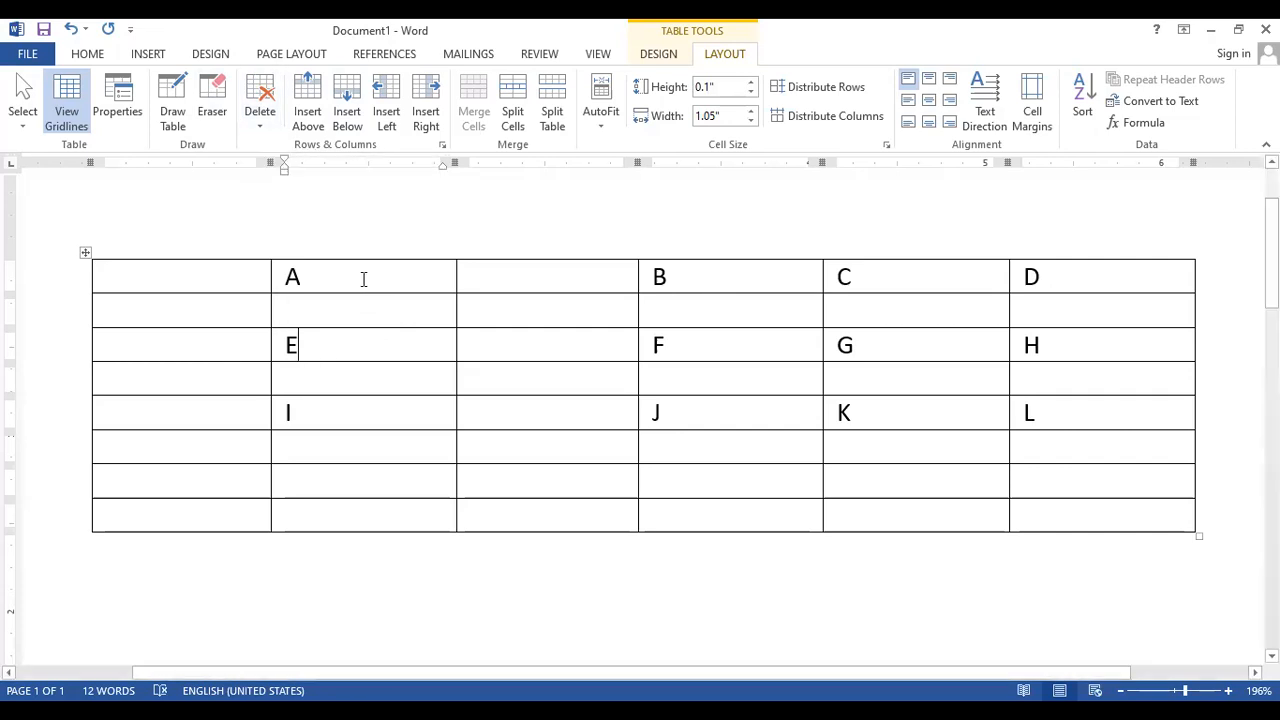
# - Try deleting the cell containing E with the remaining cells shifted left, and undo the deletion
pyautogui.click(258, 110)
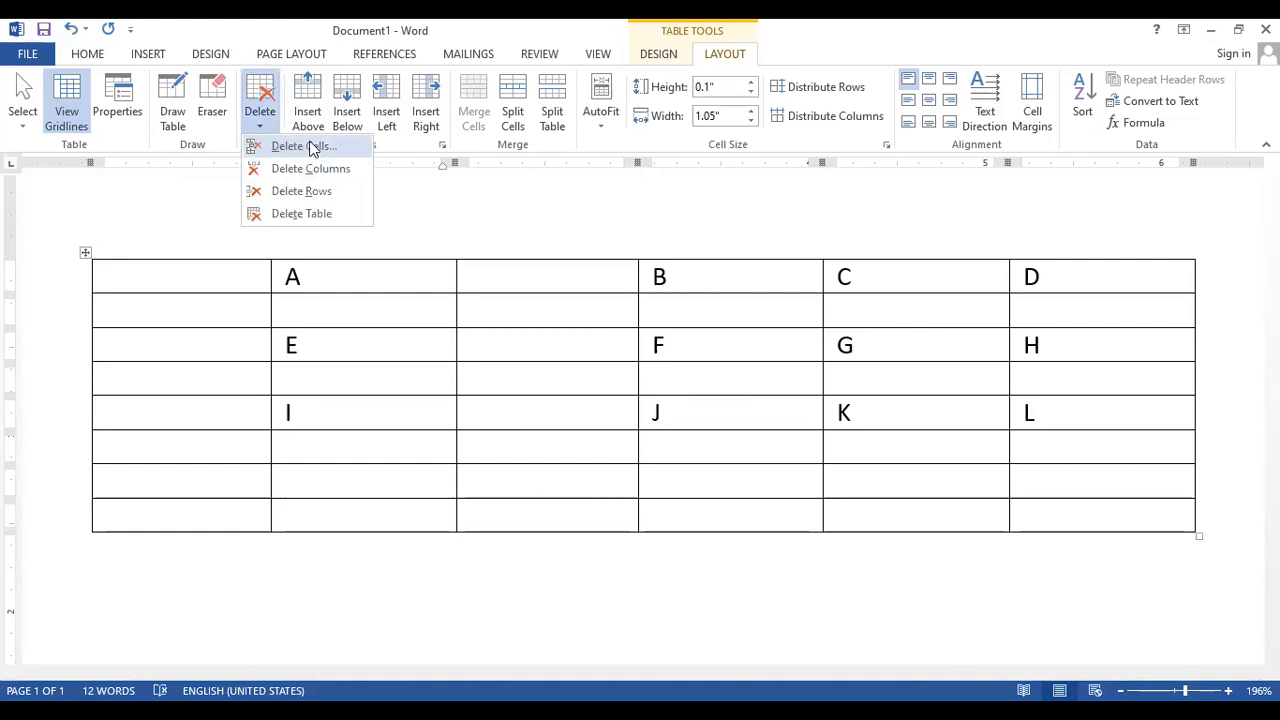
pyautogui.click(316, 148)
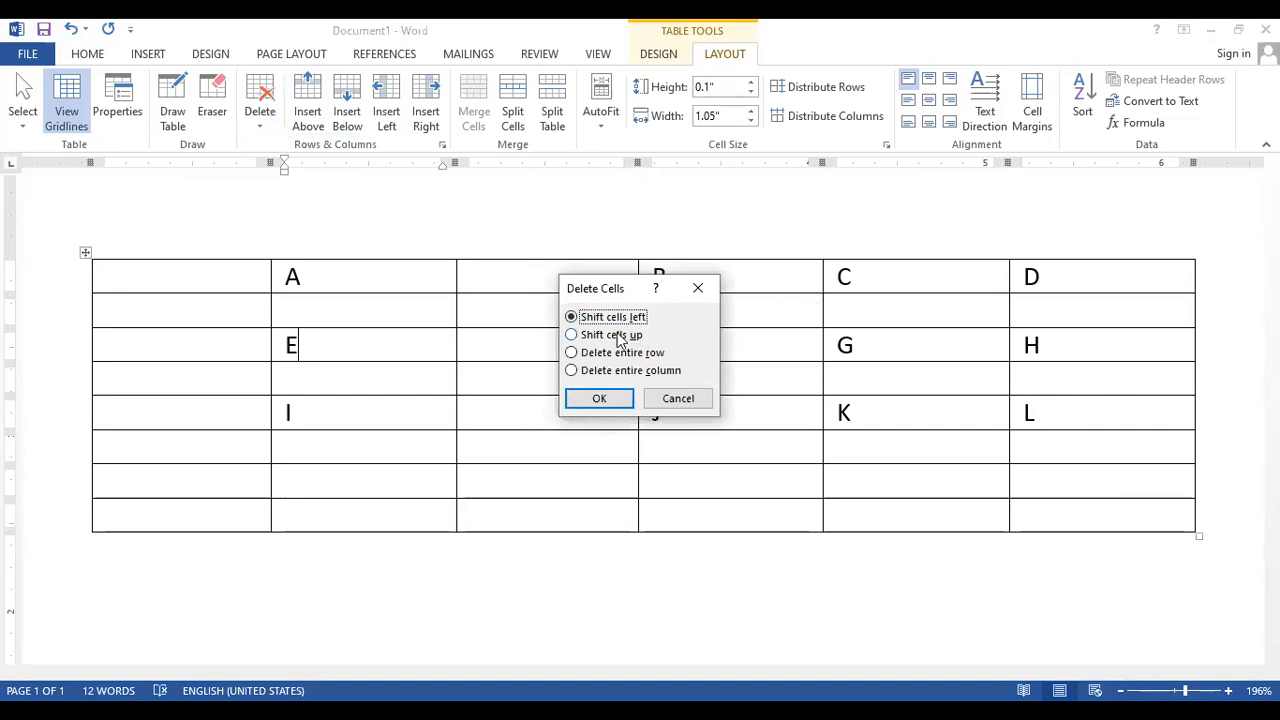
pyautogui.click(600, 399)
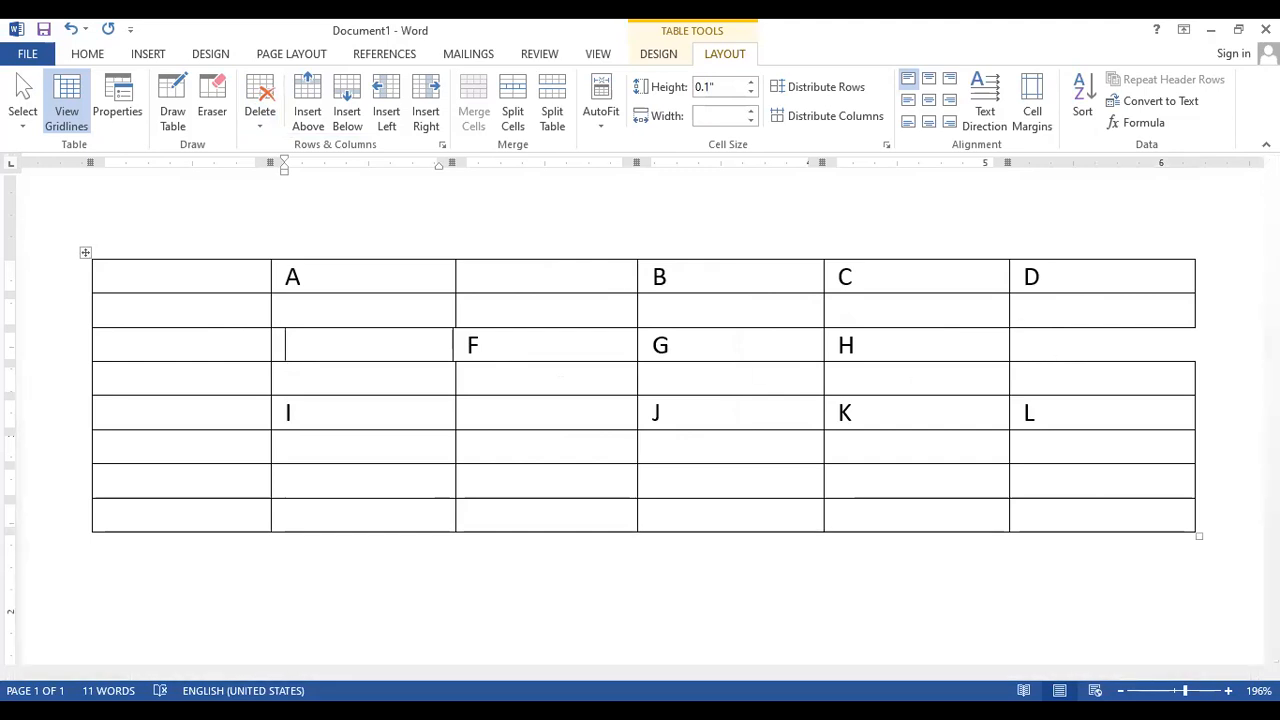
pyautogui.moveTo(1040, 336)
pyautogui.mouseDown()
pyautogui.moveTo(1110, 322)
pyautogui.moveTo(1205, 347)
pyautogui.mouseUp()
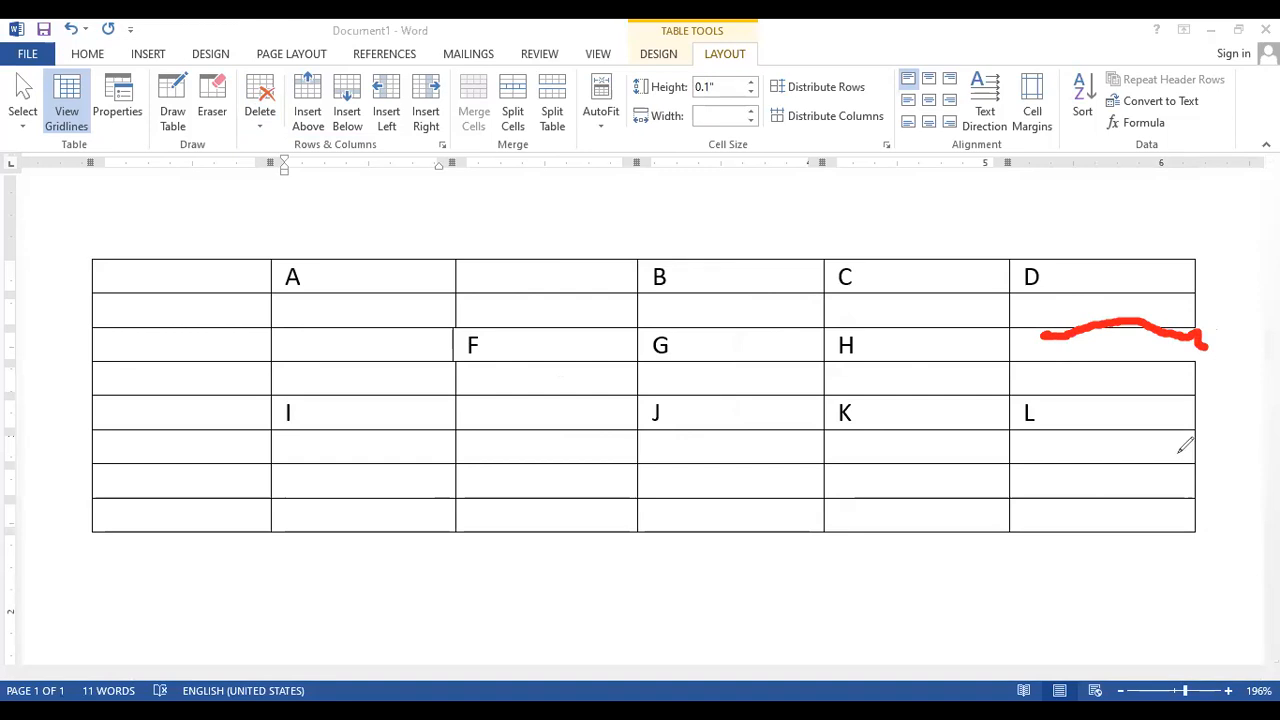
pyautogui.hotkey('ctrl', 'z')
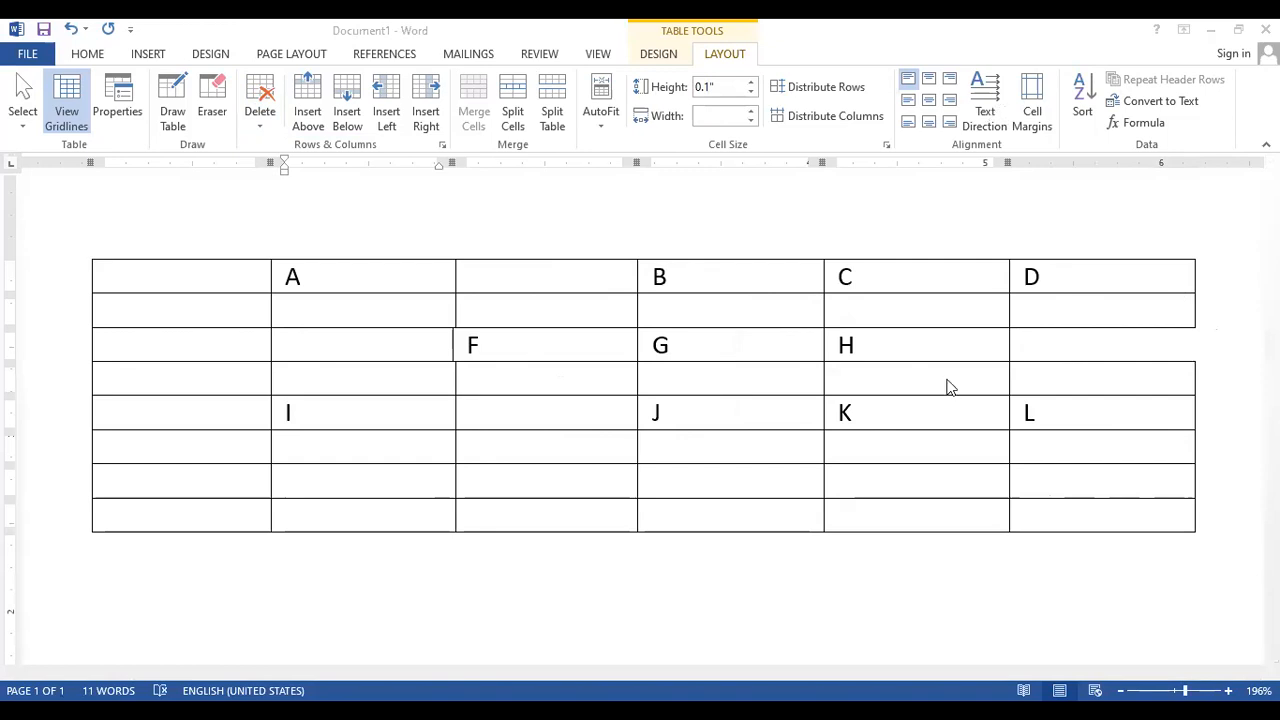
pyautogui.hotkey('ctrl', 'z')
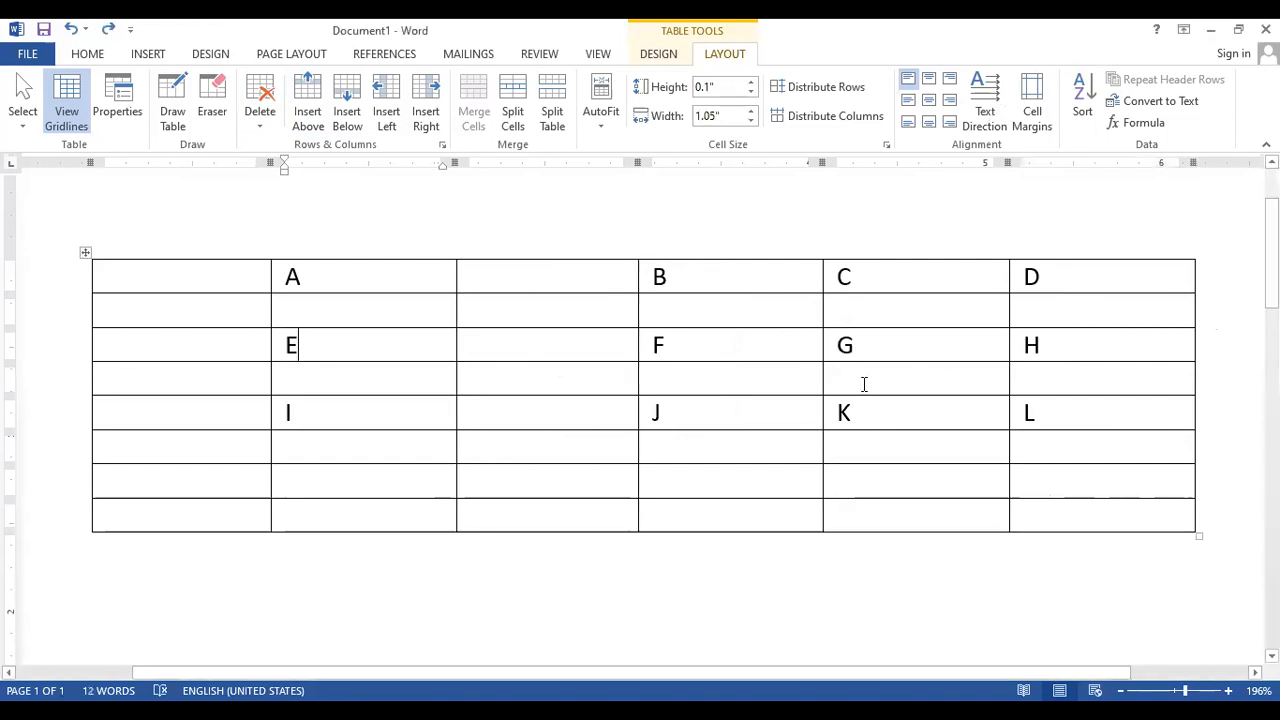
# - Repeat the deletion of the E cell using the Shift cells left option and undo it again
pyautogui.click(256, 116)
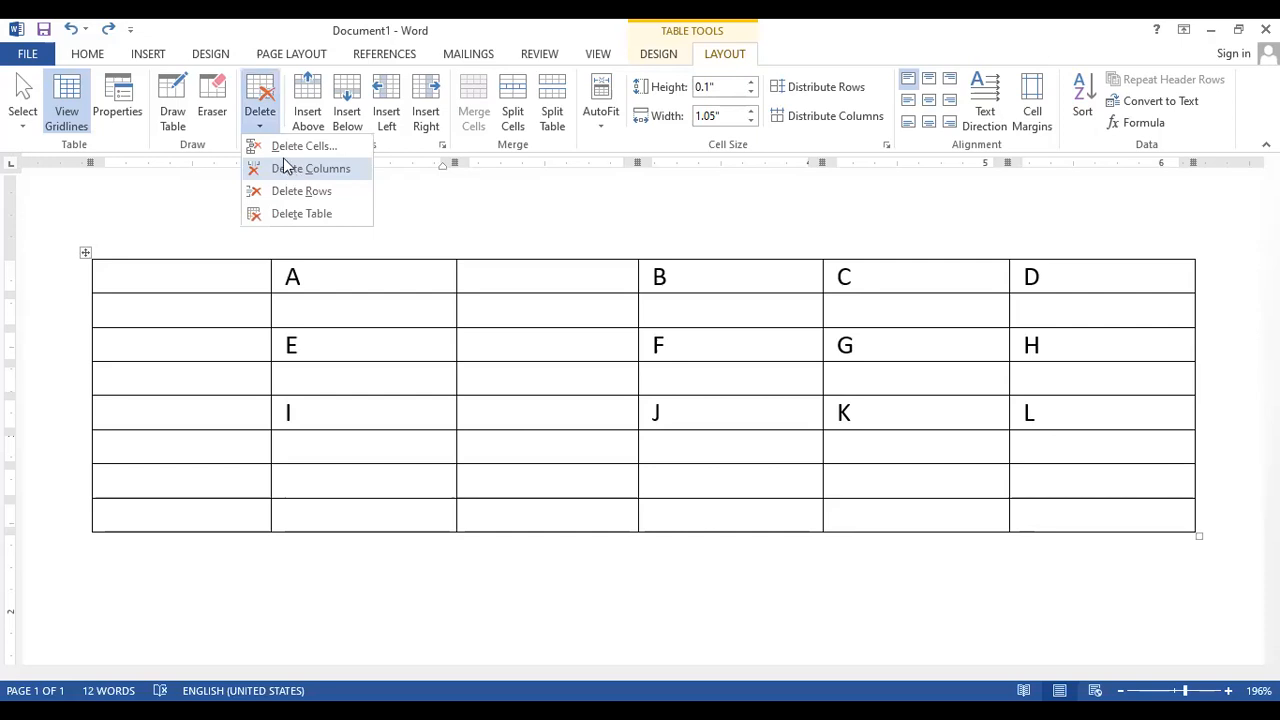
pyautogui.press('Return')
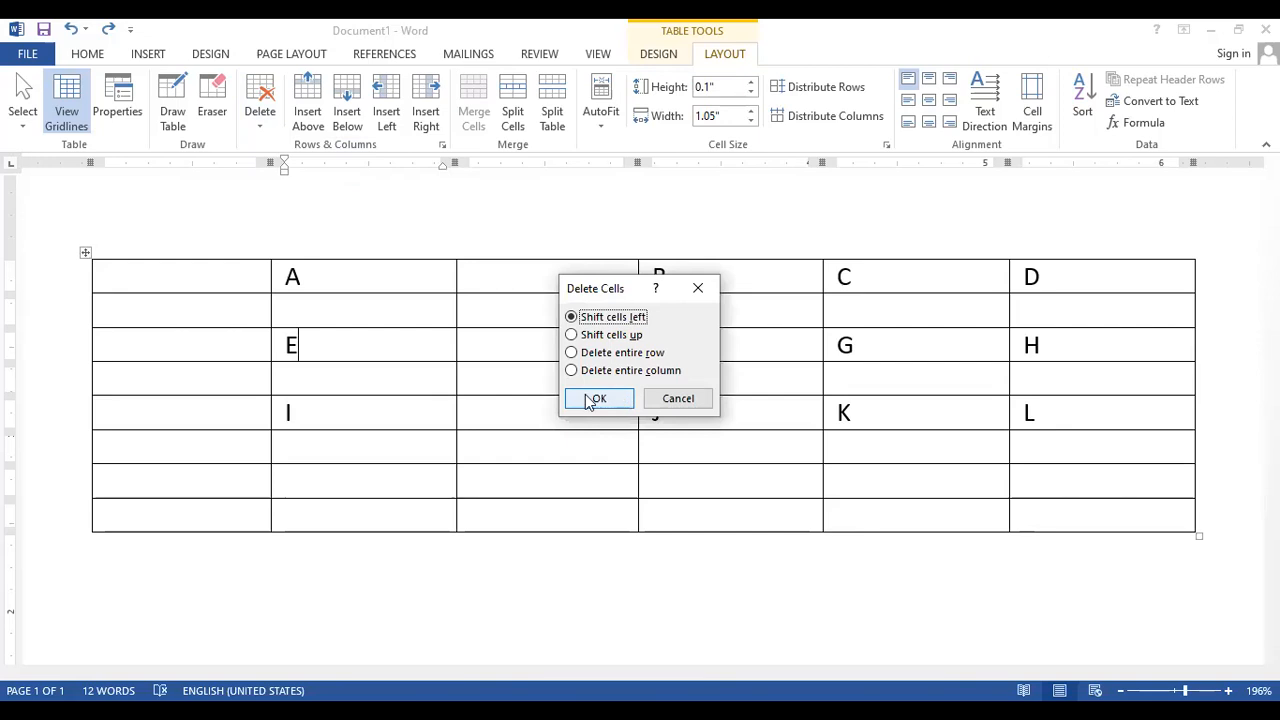
pyautogui.click(592, 399)
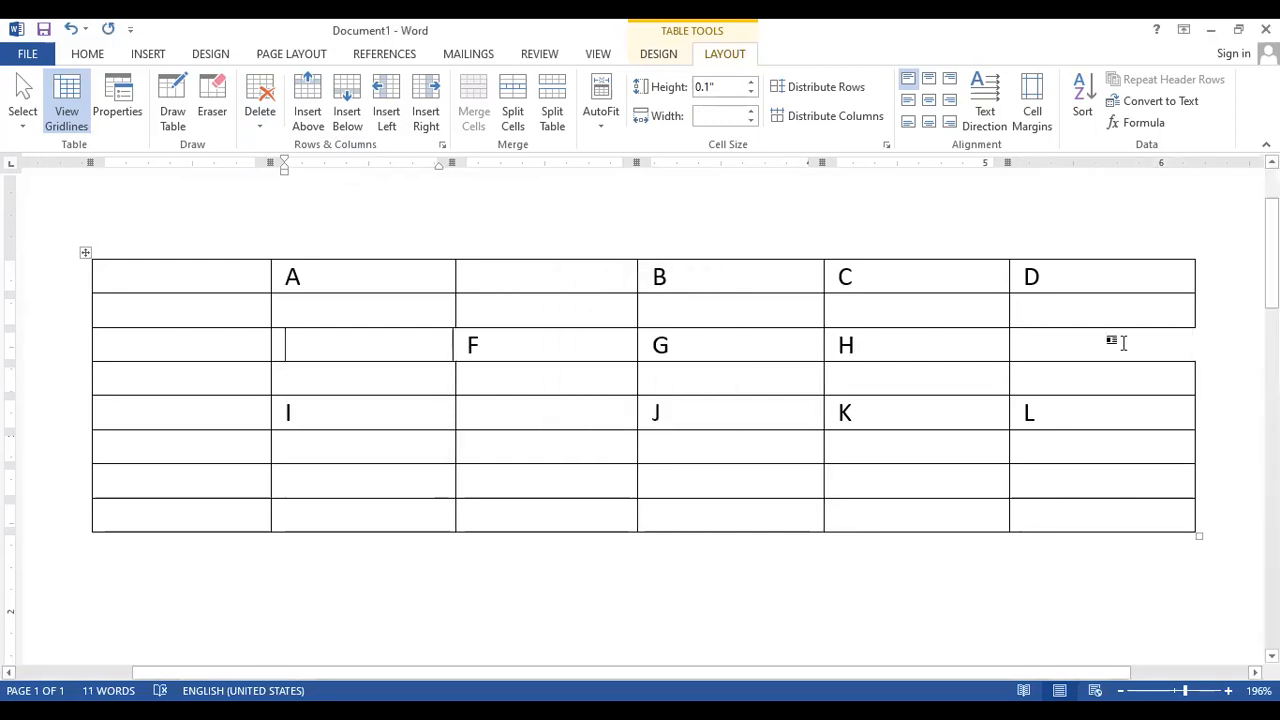
pyautogui.hotkey('ctrl', 'z')
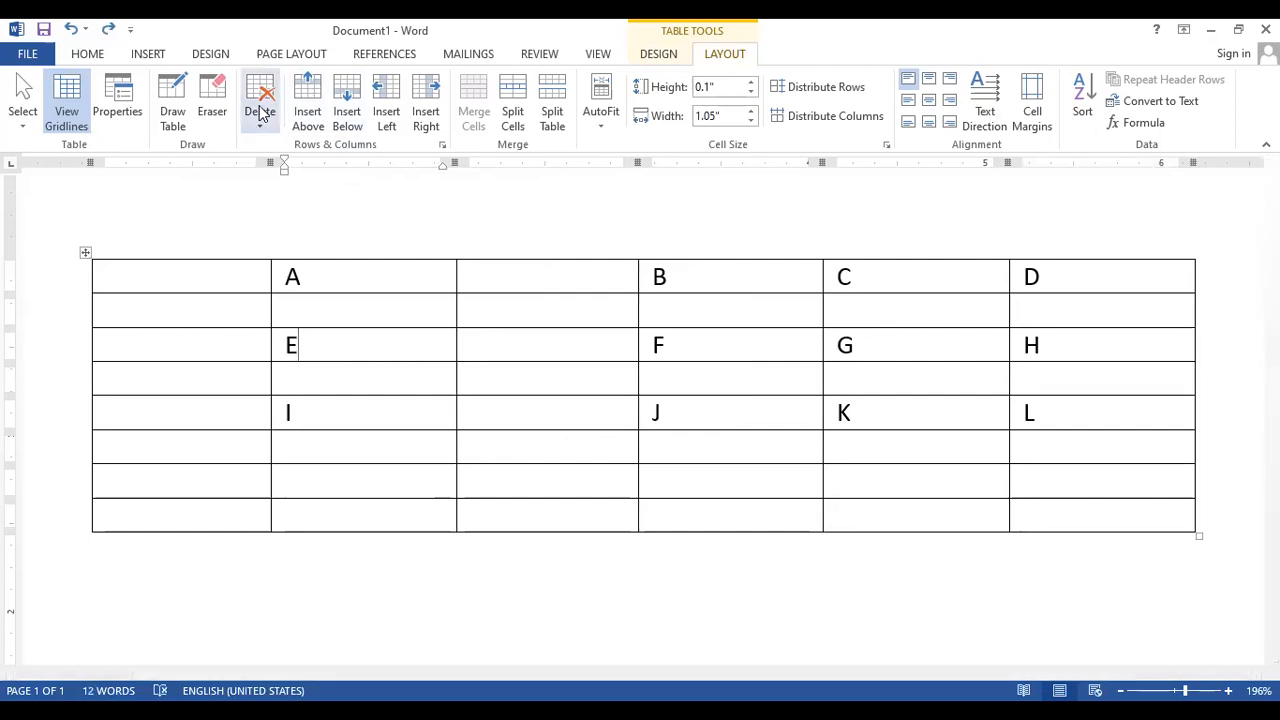
# - Try deleting the cell containing E with the cells below shifted up, and undo the deletion
pyautogui.click(259, 113)
pyautogui.click(300, 149)
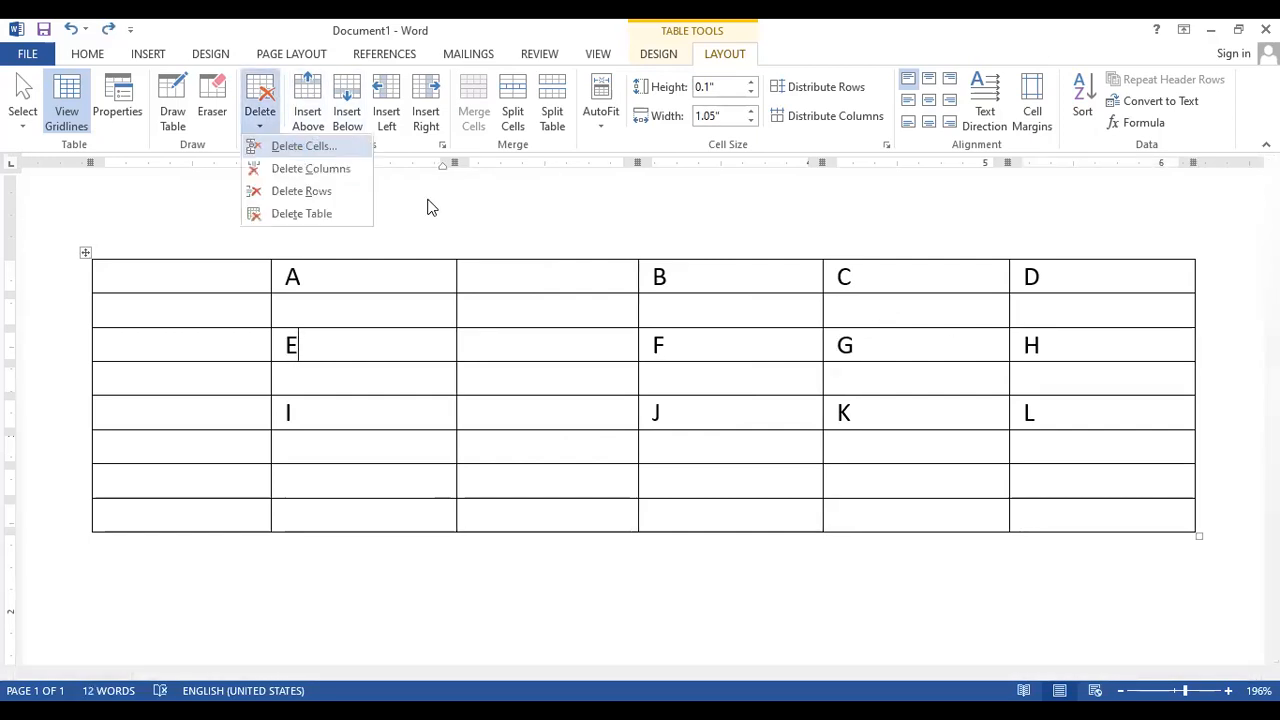
pyautogui.click(611, 340)
pyautogui.click(600, 397)
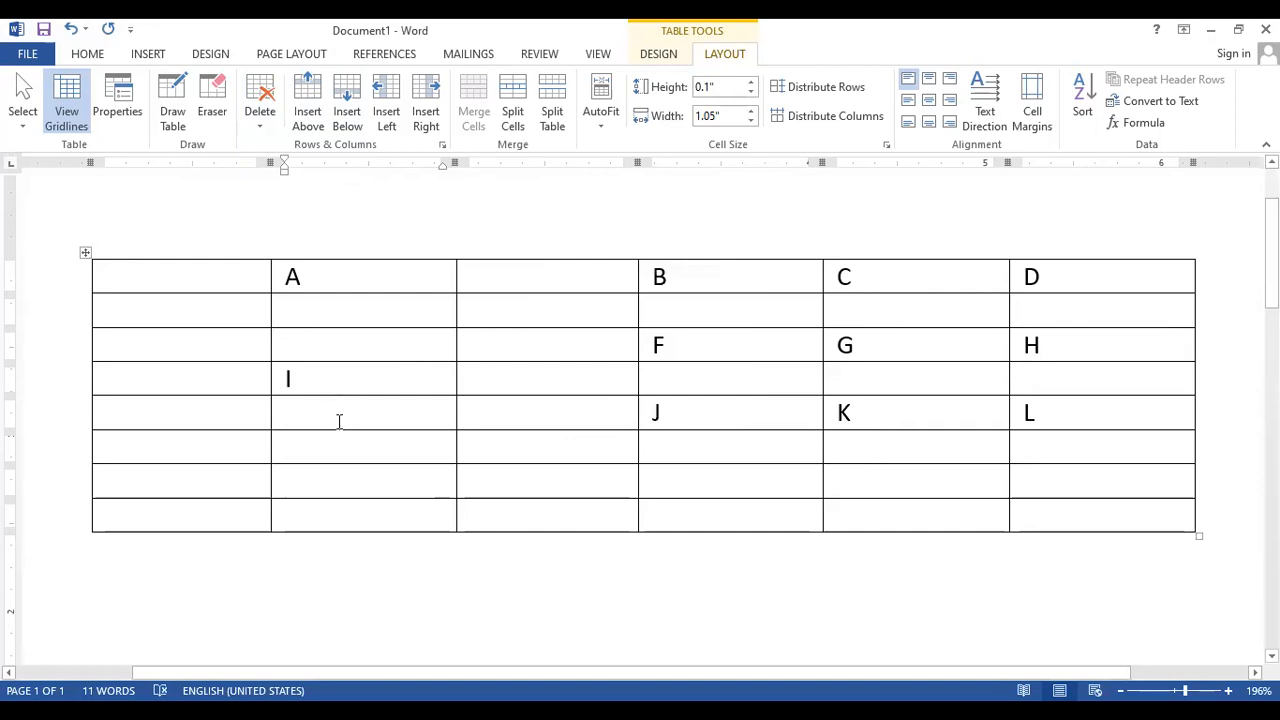
pyautogui.click(307, 375)
pyautogui.hotkey('ctrl', 'z')
pyautogui.click(346, 359)
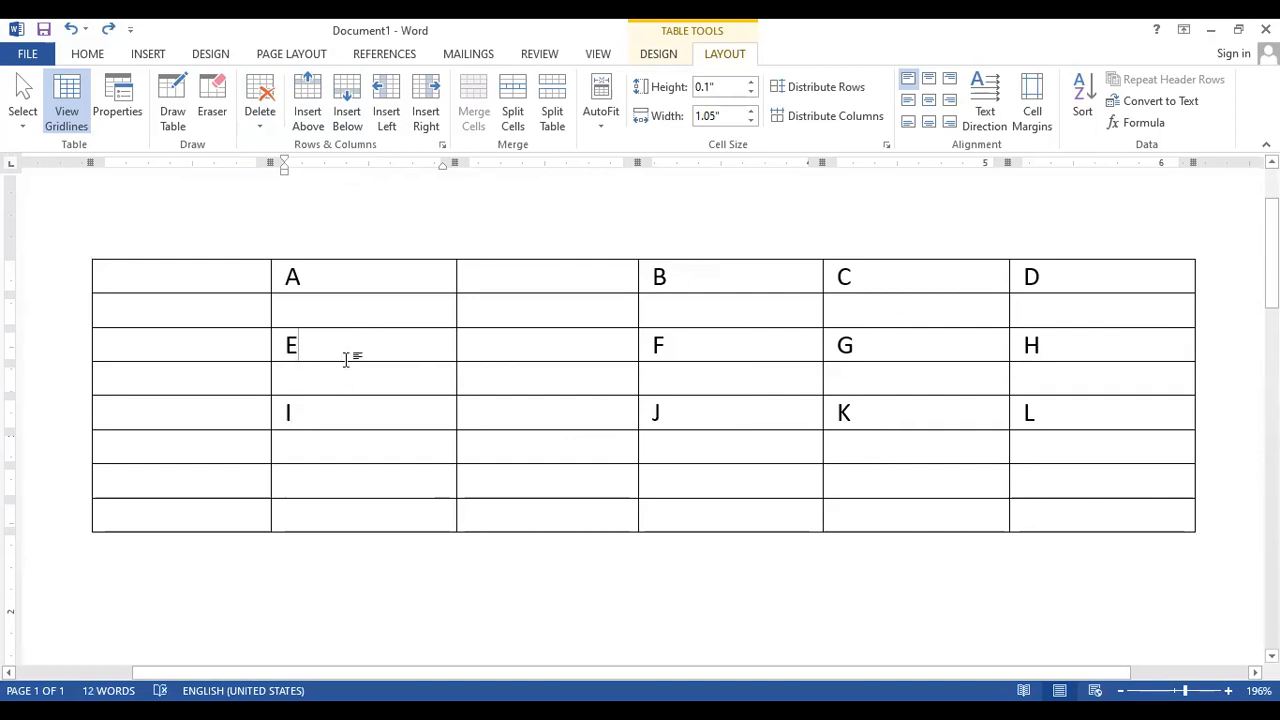
# - Repeat the deletion of the E cell using the Shift cells up option and undo it again
pyautogui.click(262, 110)
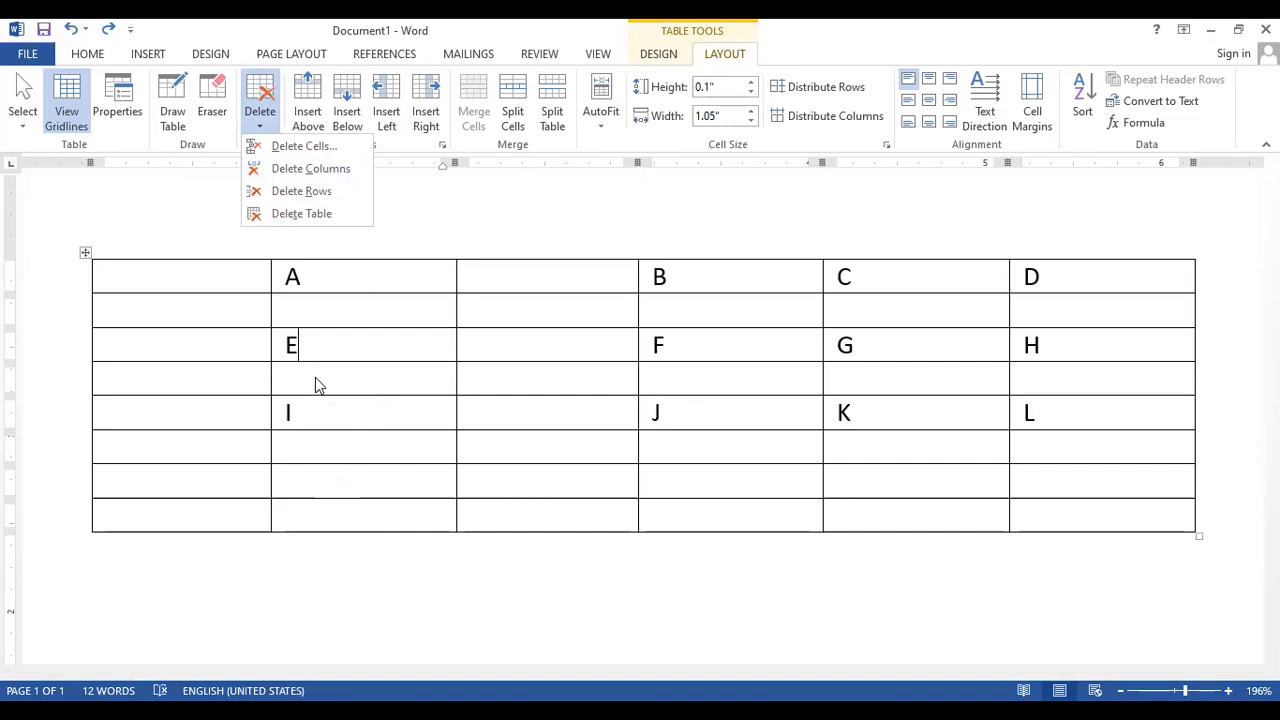
pyautogui.click(297, 150)
pyautogui.click(584, 335)
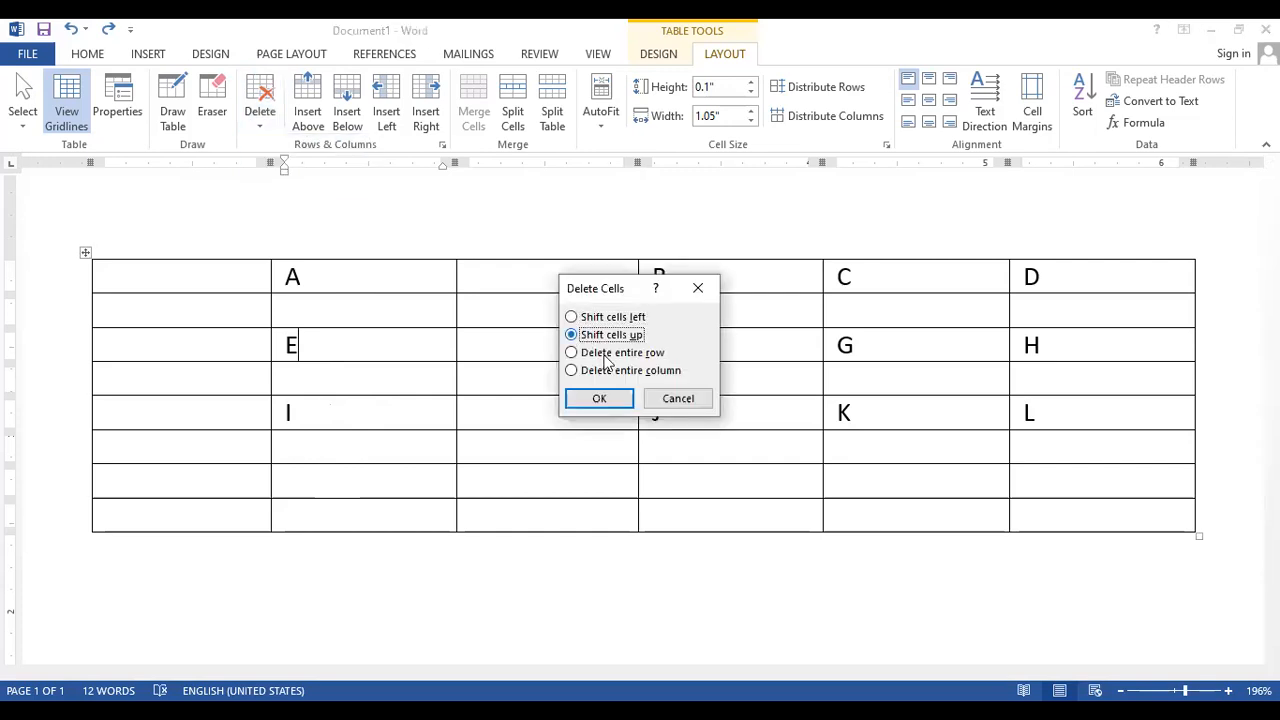
pyautogui.click(599, 399)
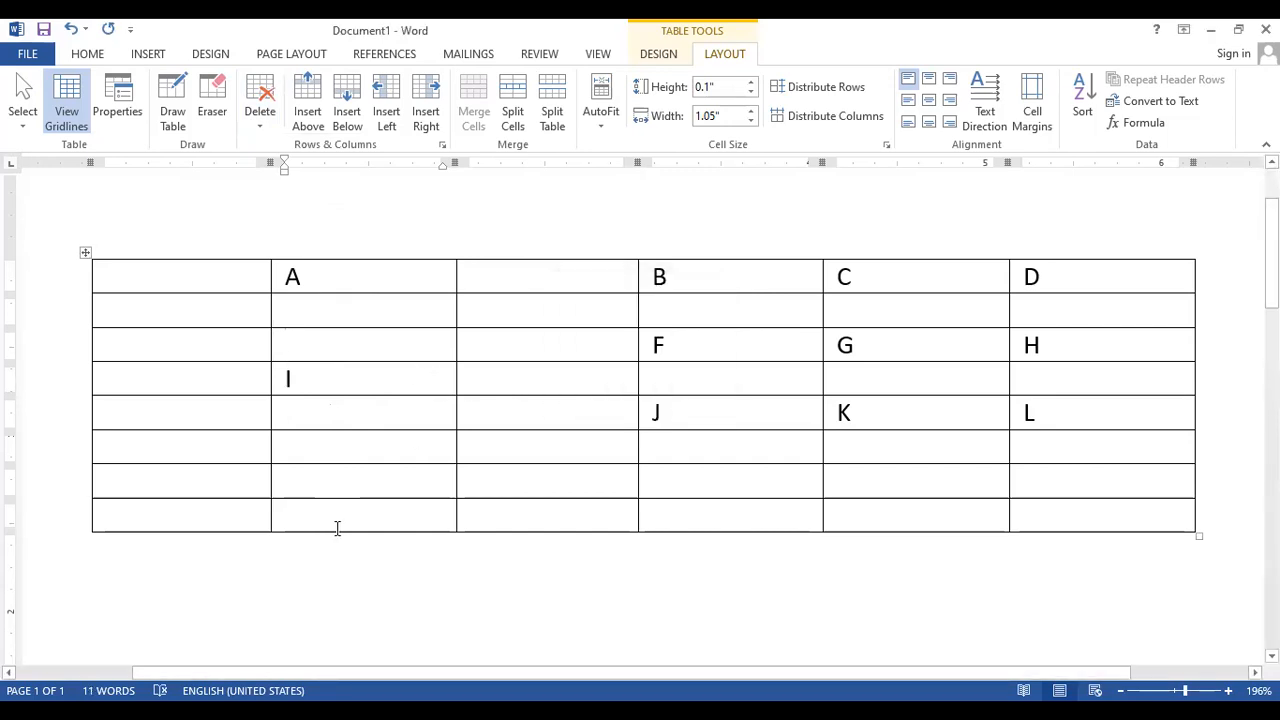
pyautogui.moveTo(337, 528); pyautogui.dragTo(397, 543)
pyautogui.click(390, 545)
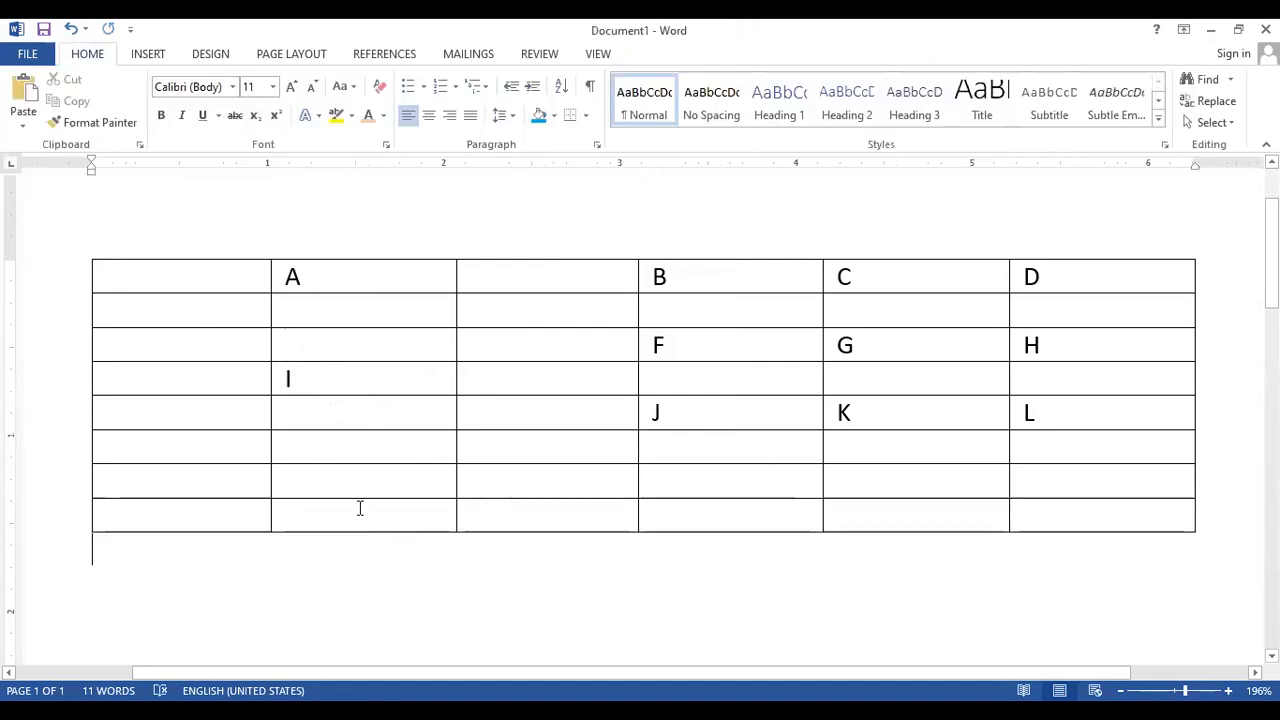
pyautogui.hotkey('ctrl', 'z')
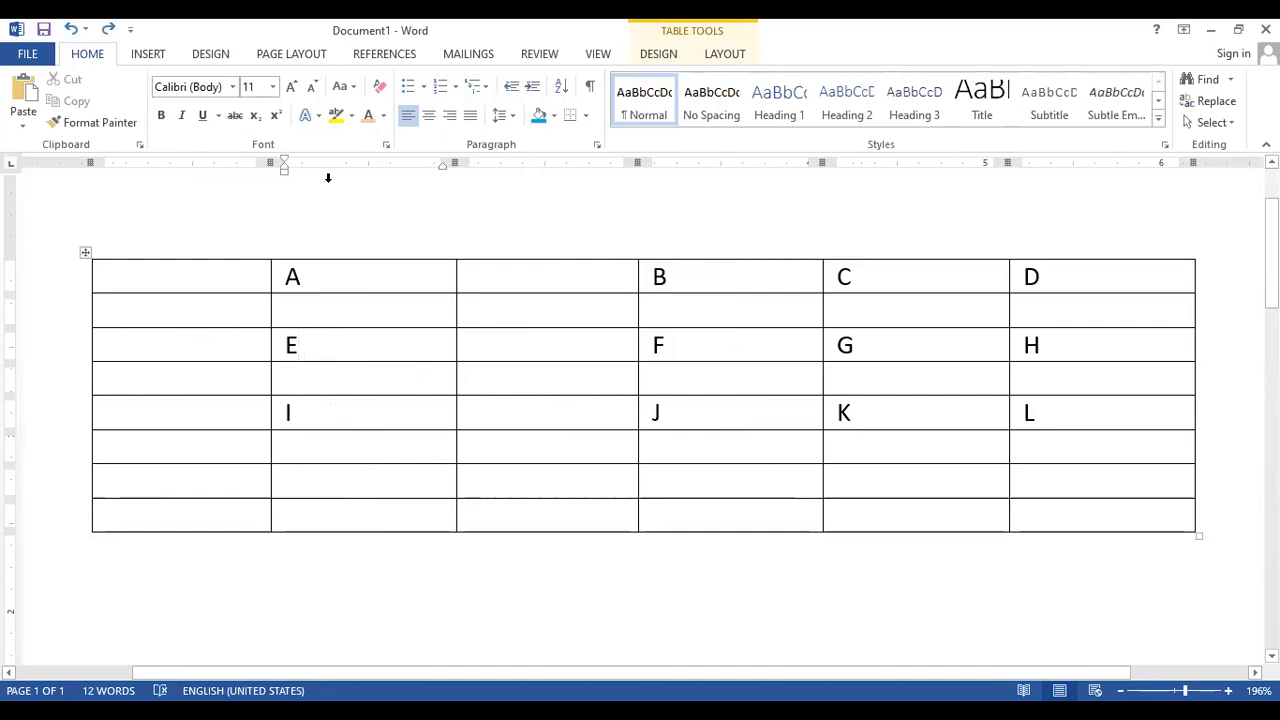
# - Try deleting the entire row containing E, F, G and H through the Delete Cells options, and undo the deletion
pyautogui.click(733, 59)
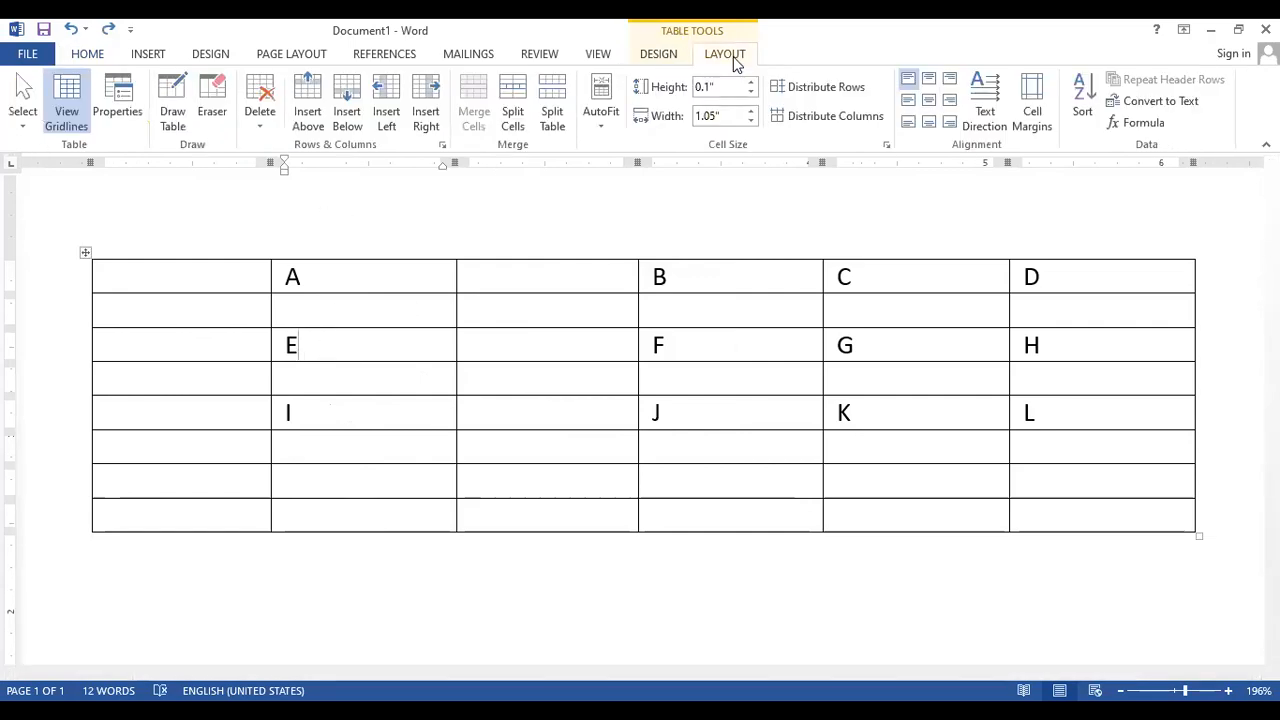
pyautogui.click(262, 118)
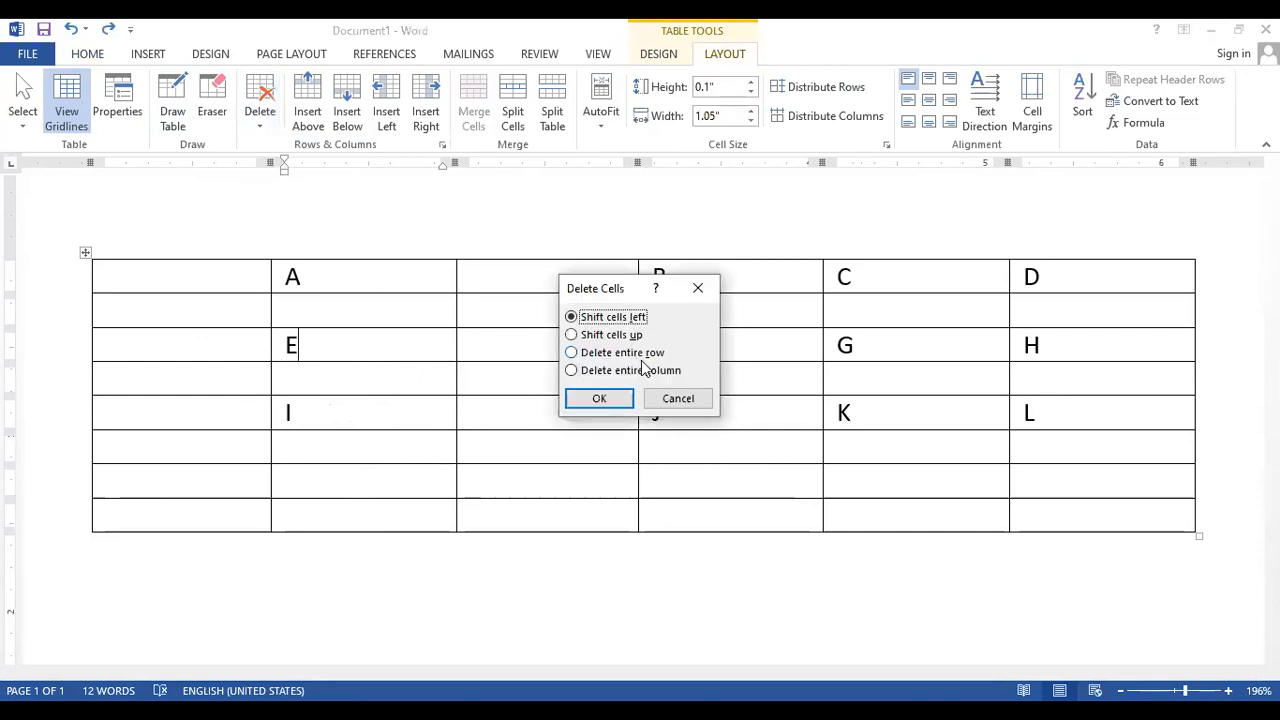
pyautogui.click(630, 353)
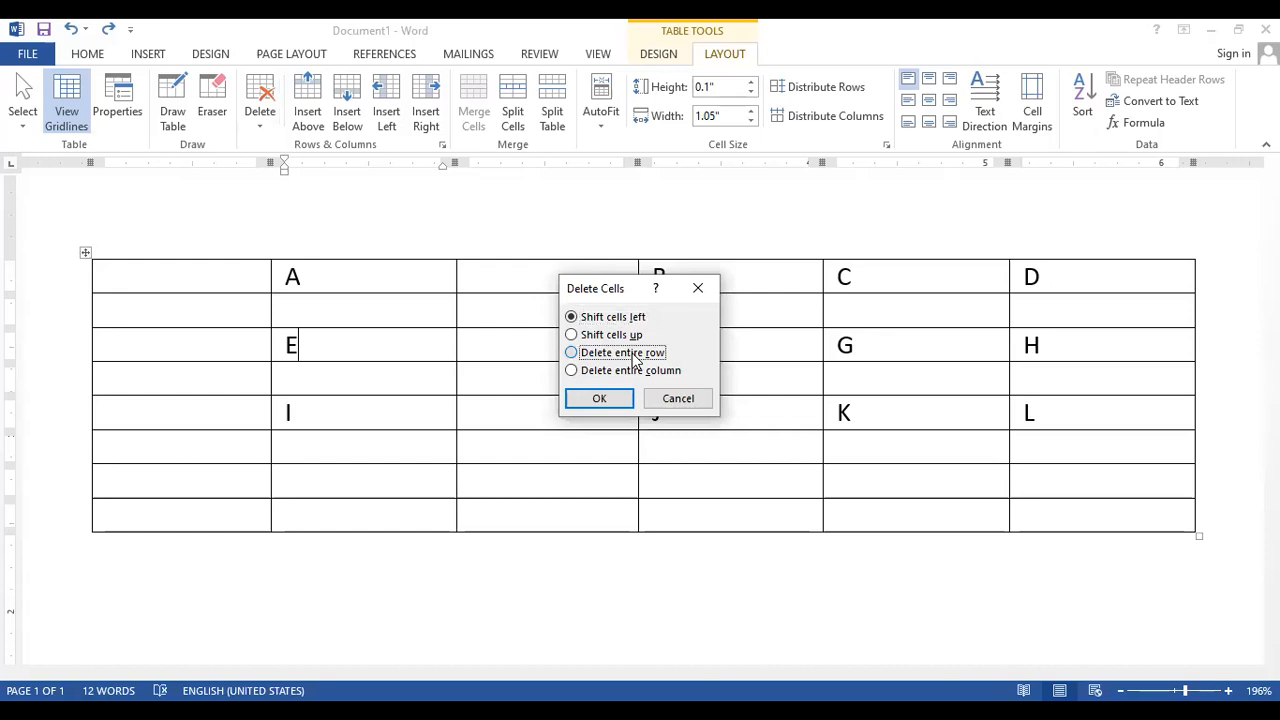
pyautogui.click(604, 399)
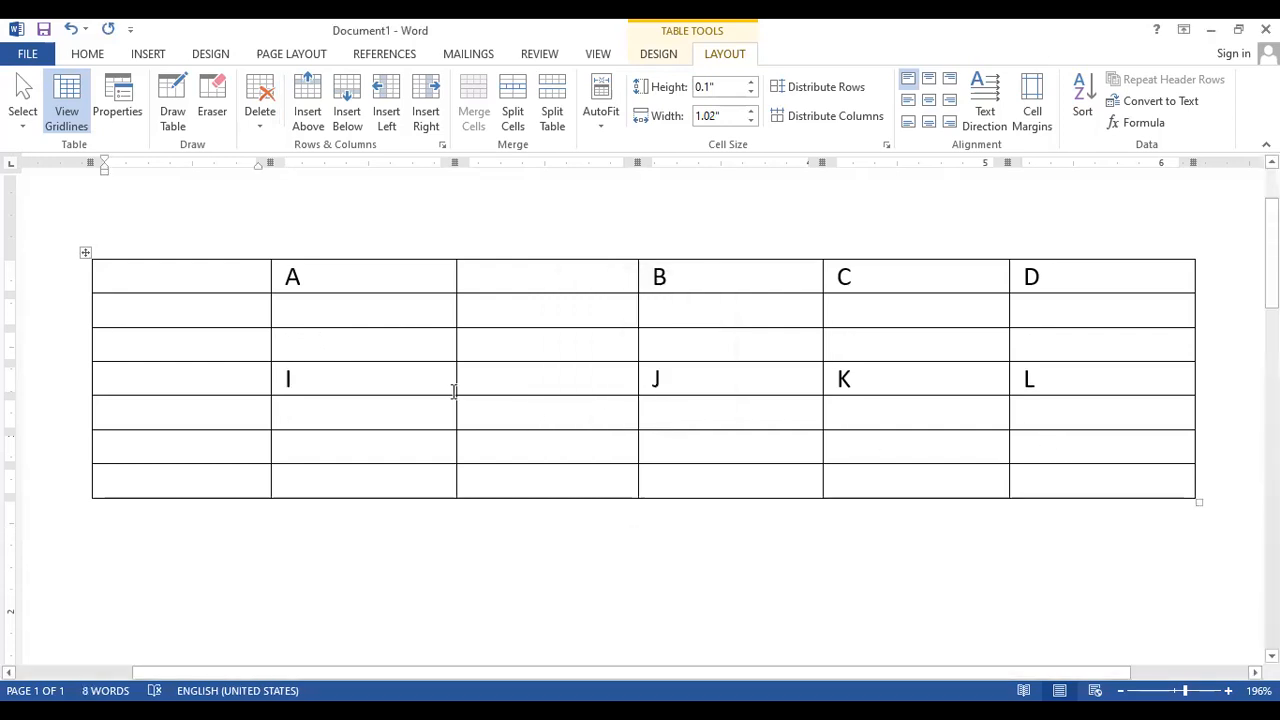
pyautogui.hotkey('ctrl', 'z')
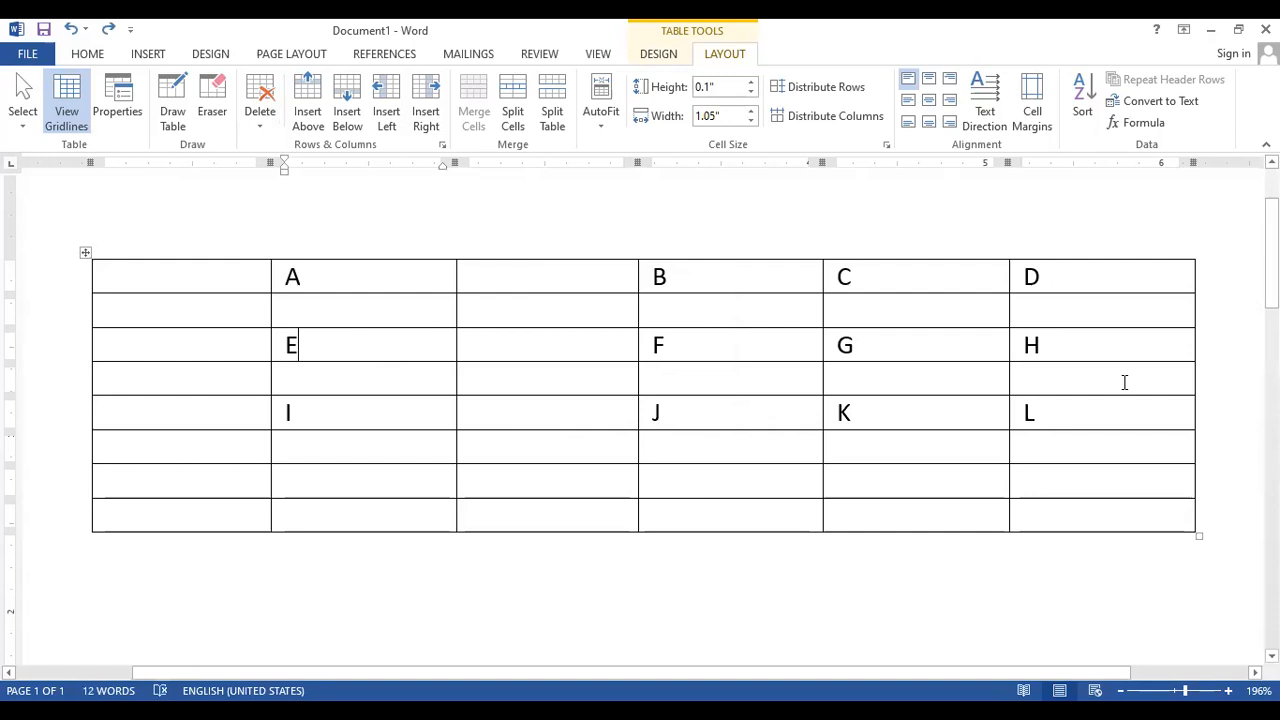
# - Move the Delete Cells dialog clear of the table, delete the entire E row once more, and undo it
pyautogui.click(260, 110)
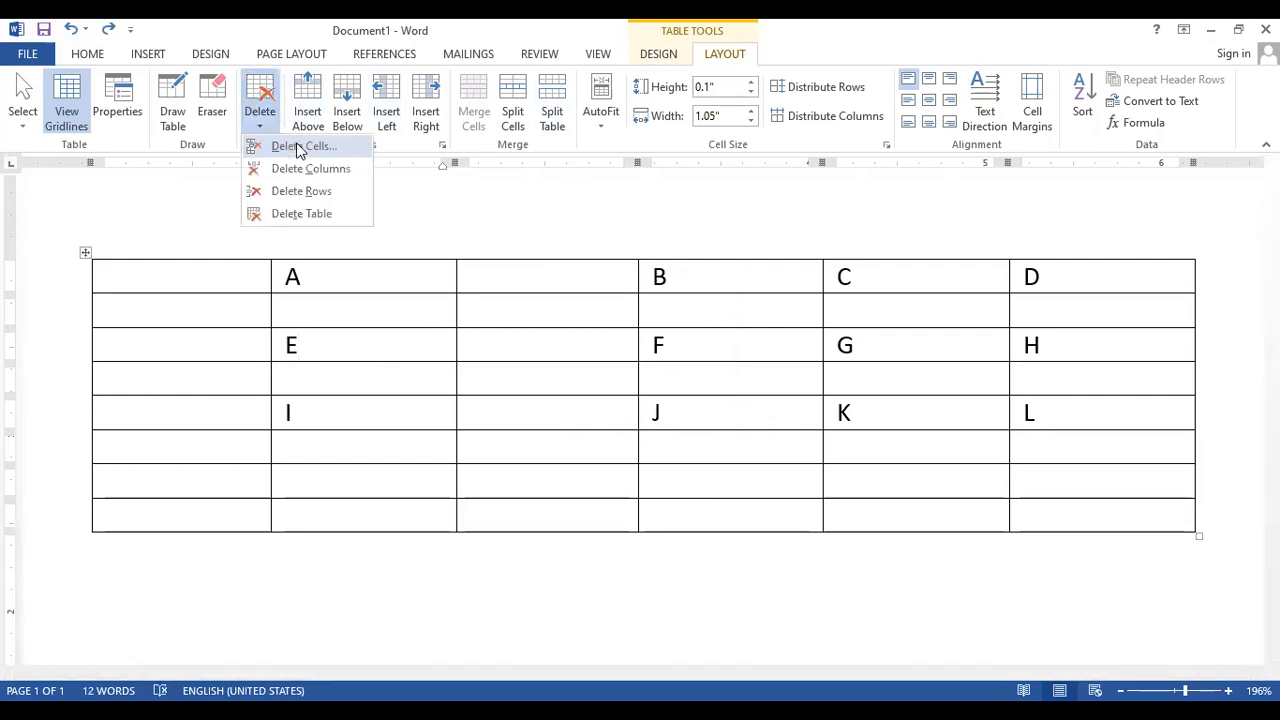
pyautogui.click(298, 146)
pyautogui.click(601, 357)
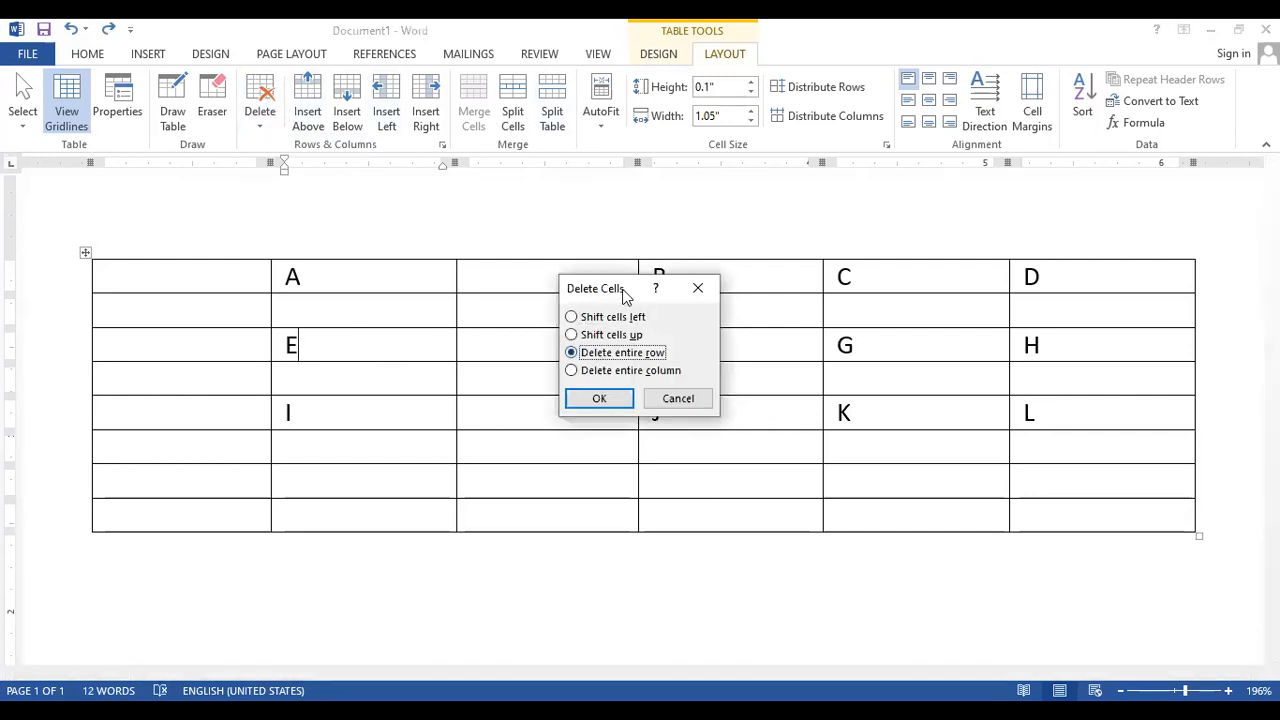
pyautogui.moveTo(623, 290); pyautogui.dragTo(1113, 524)
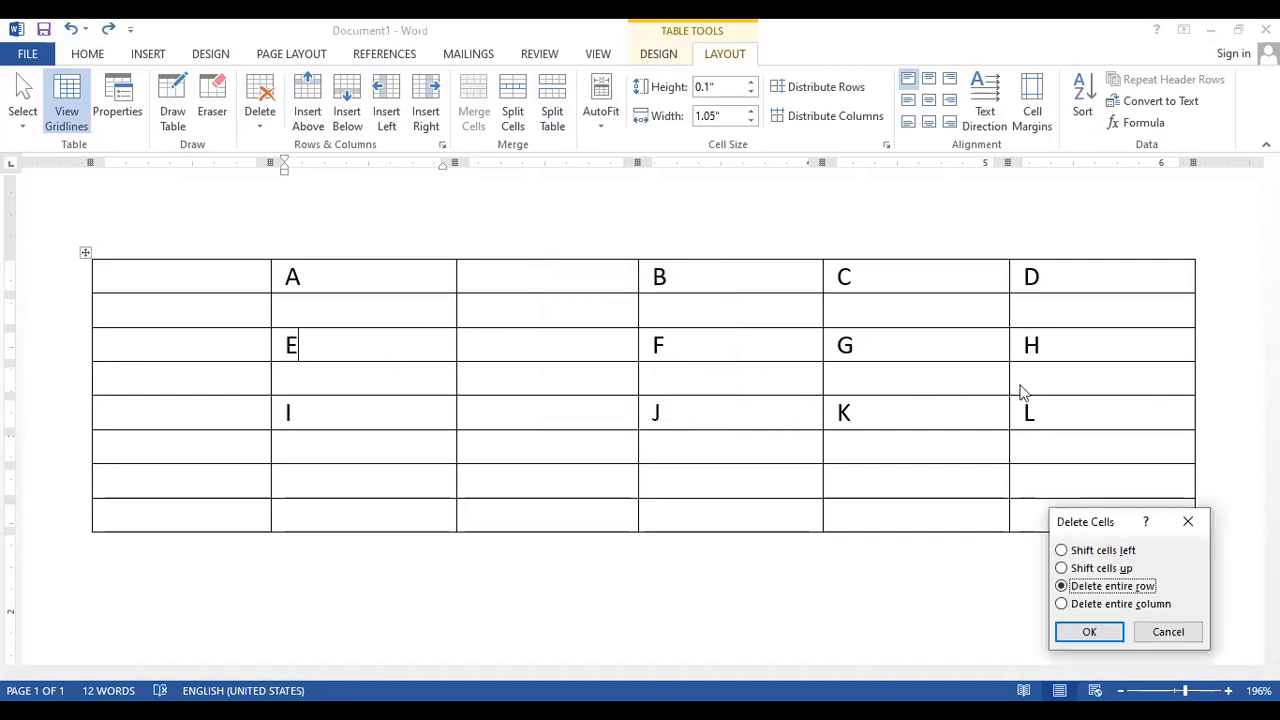
pyautogui.click(1092, 632)
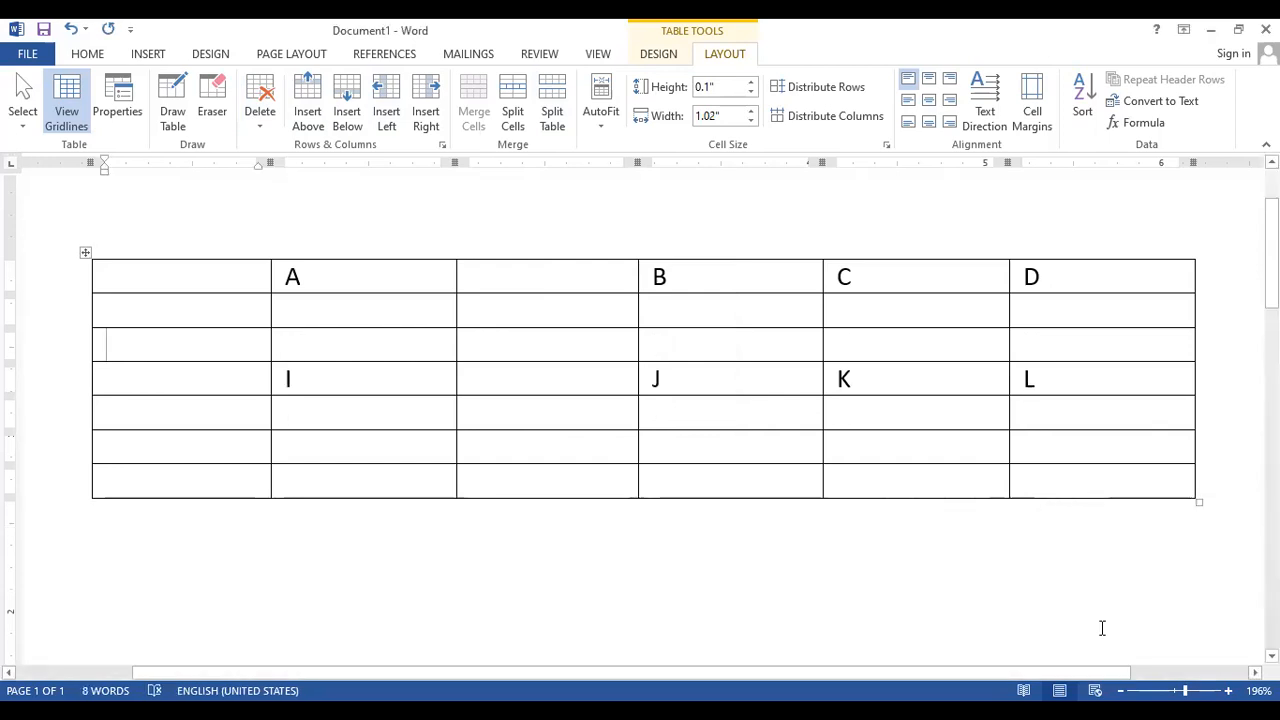
pyautogui.hotkey('ctrl', 'z')
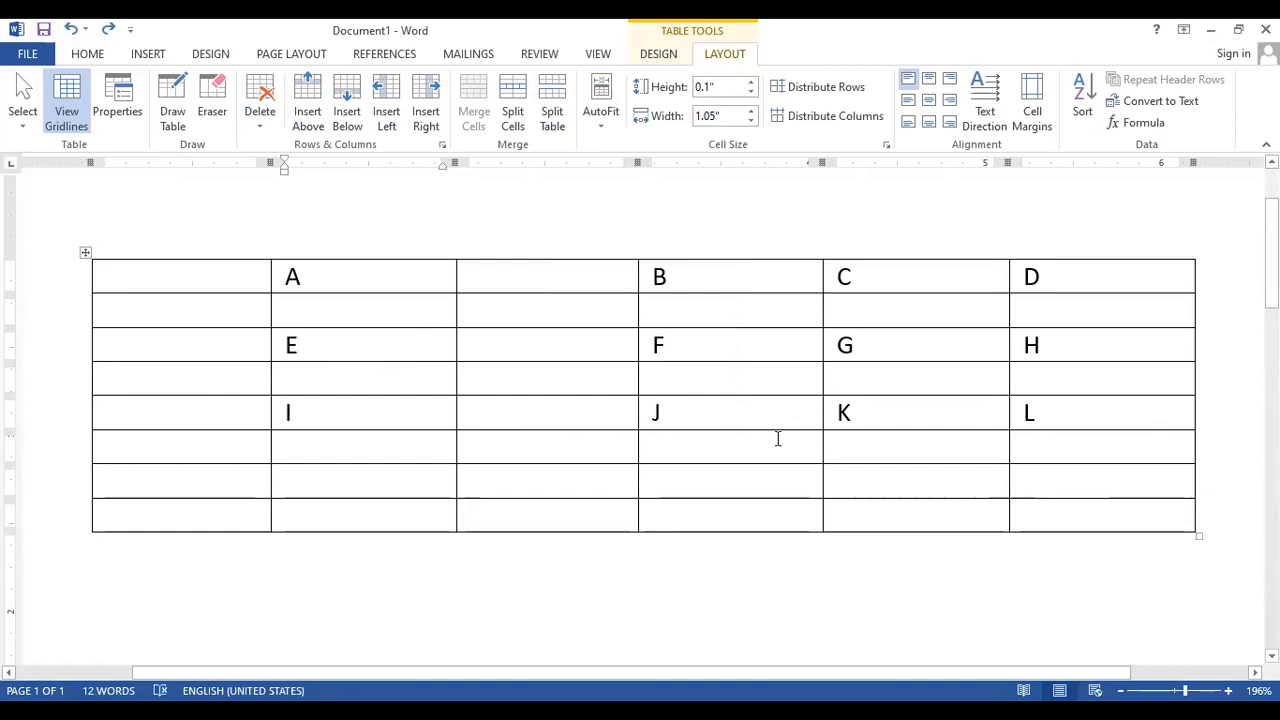
# - Try deleting the entire column containing A, E and I through the Delete Cells options, and undo the deletion
pyautogui.click(259, 120)
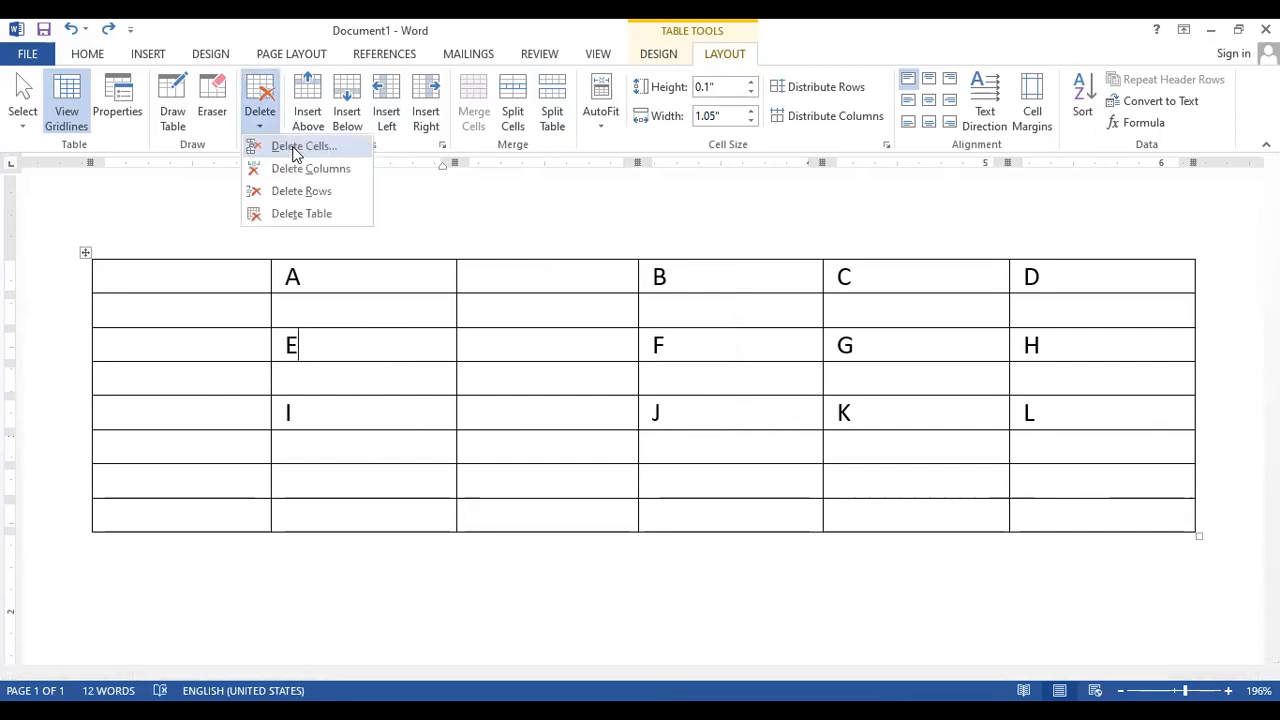
pyautogui.click(296, 150)
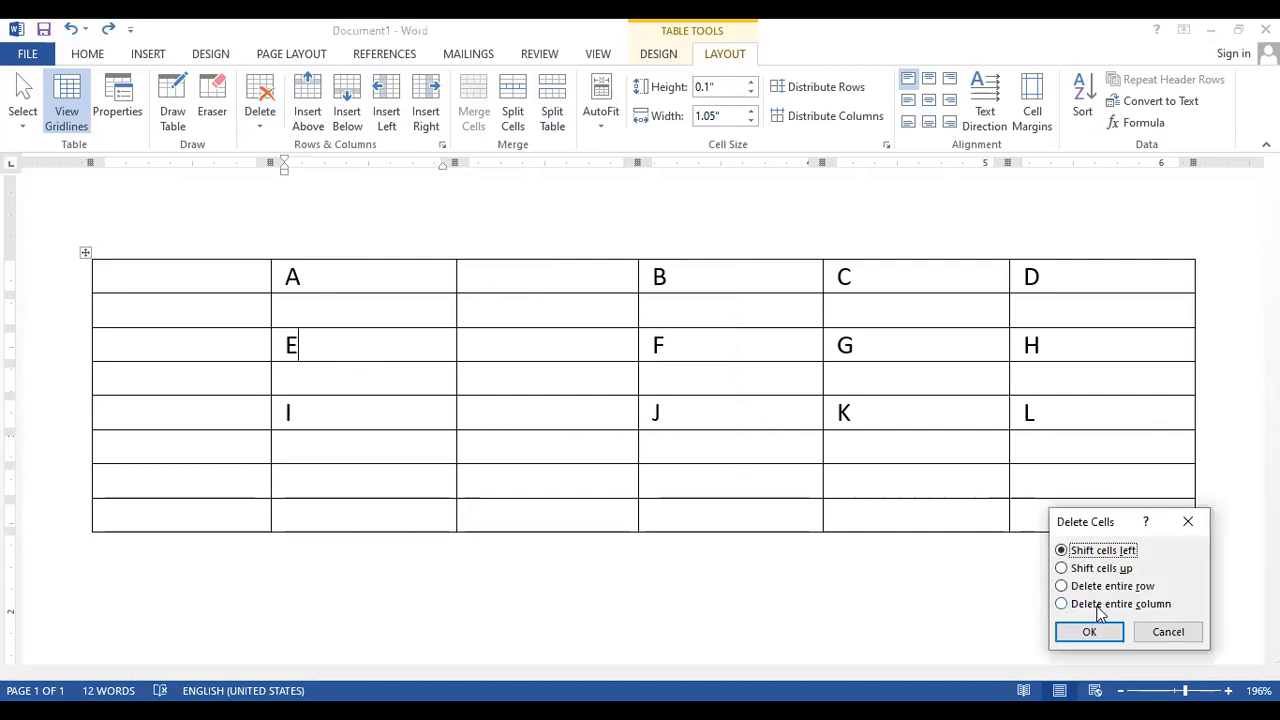
pyautogui.click(1085, 606)
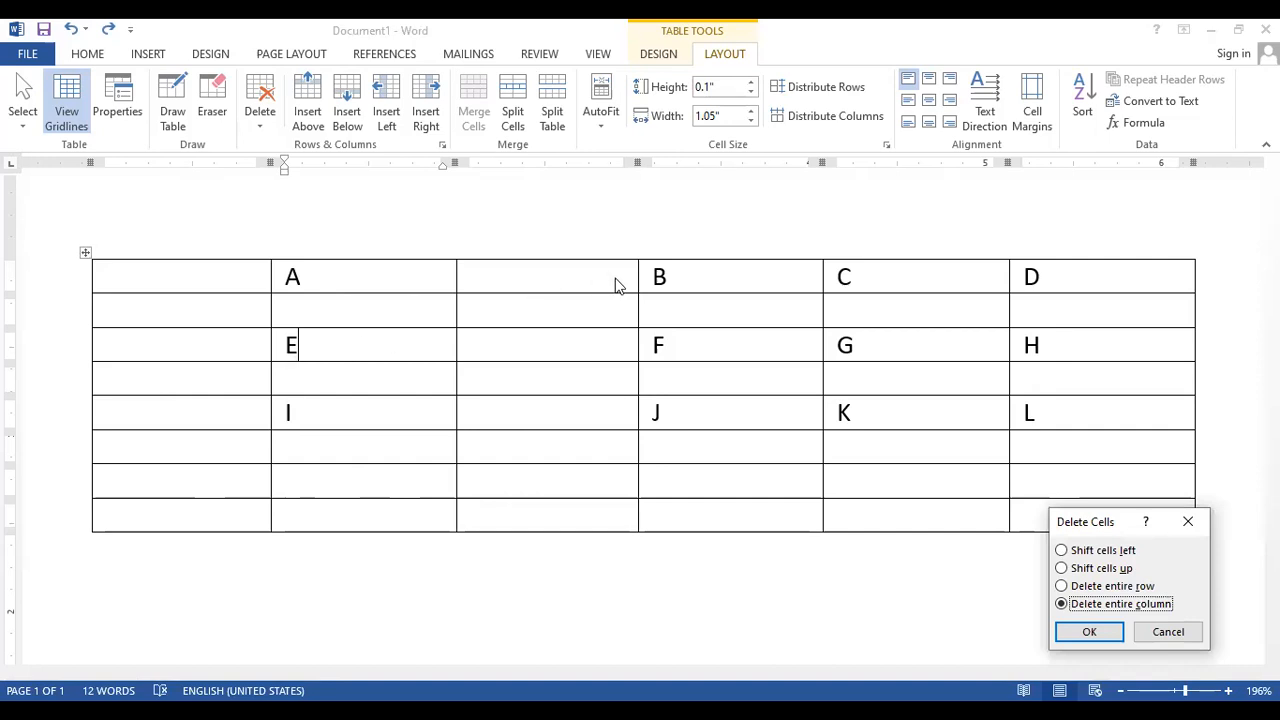
pyautogui.click(1083, 639)
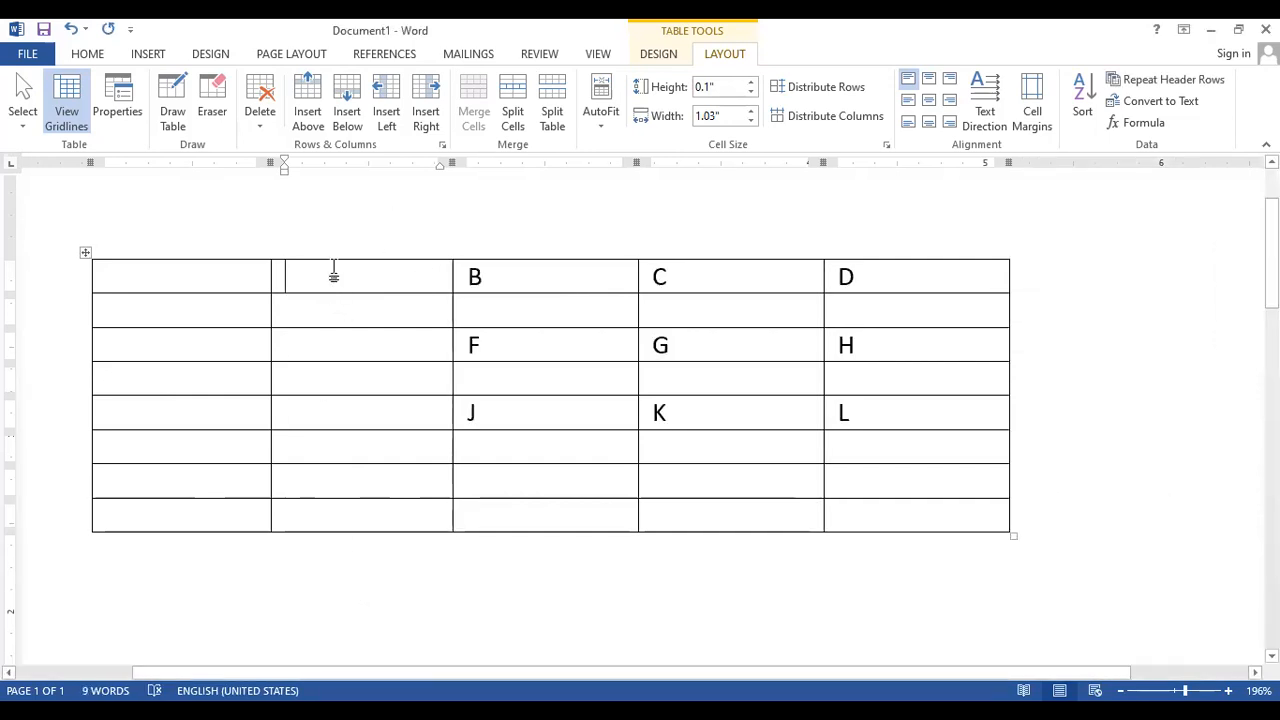
pyautogui.hotkey('ctrl', 'z')
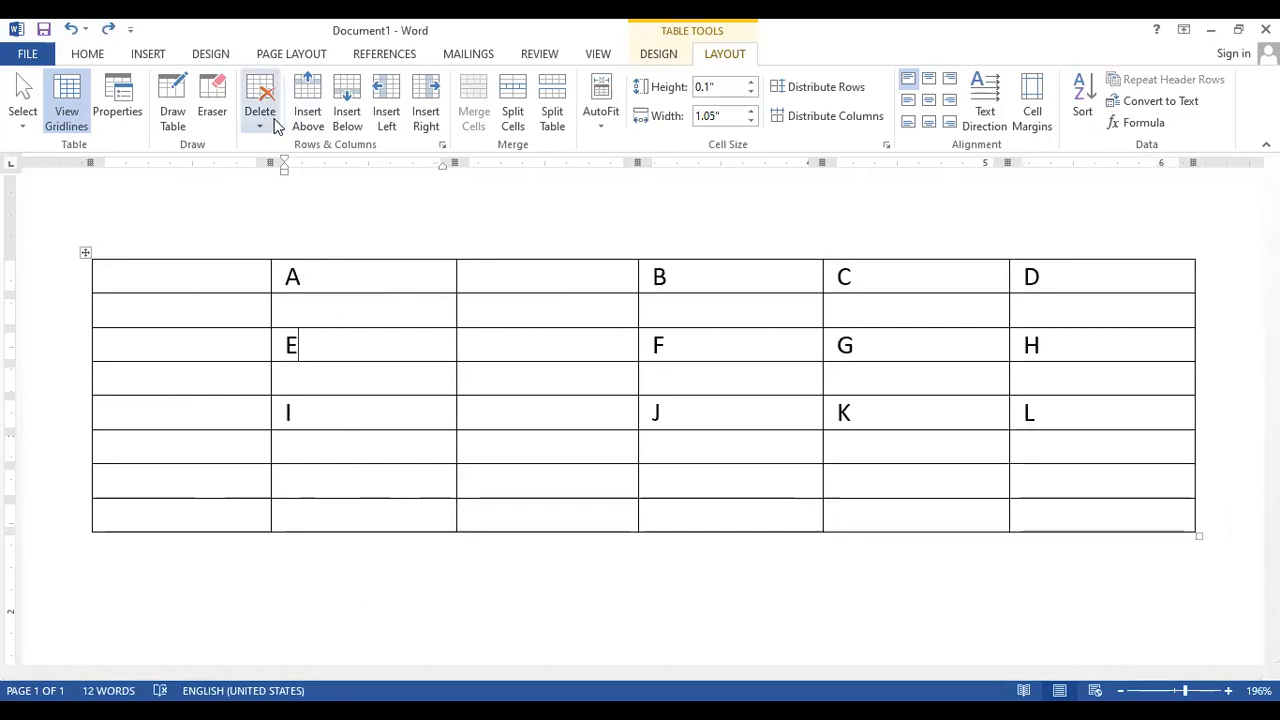
# - Review the Delete Cells options for the E cell clear of the table, and close them without deleting anything
pyautogui.click(260, 118)
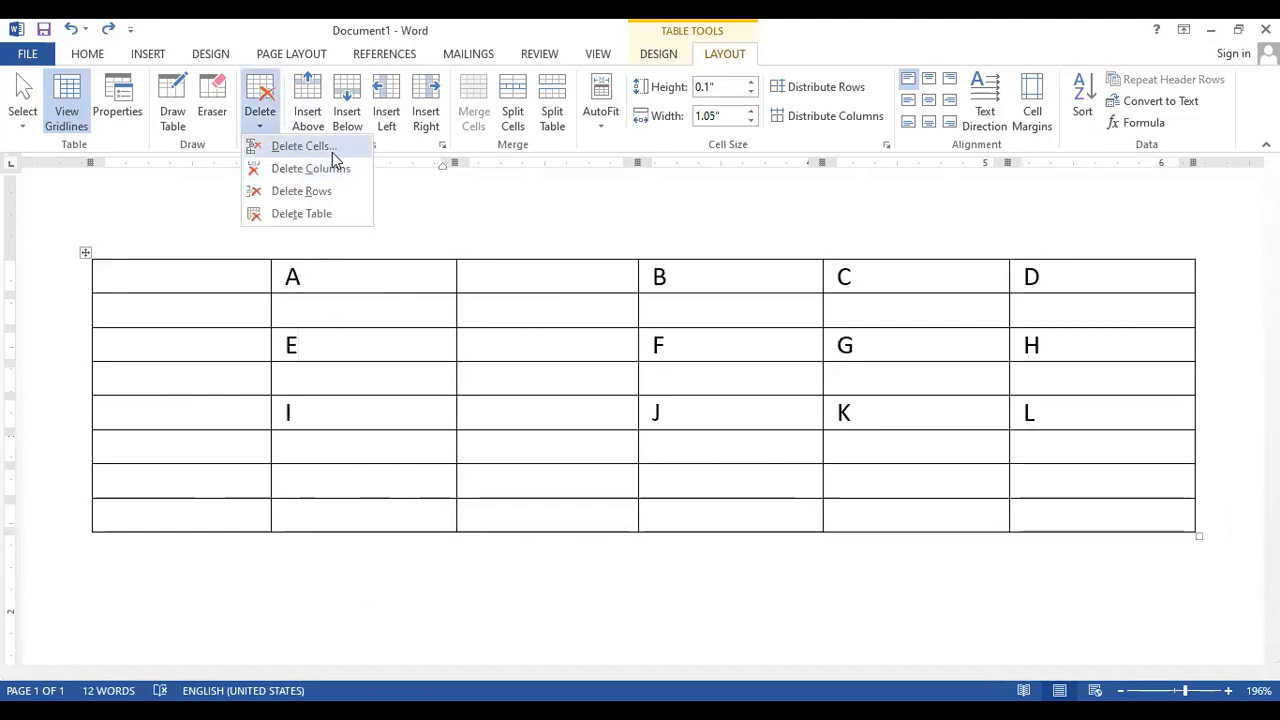
pyautogui.press('Return')
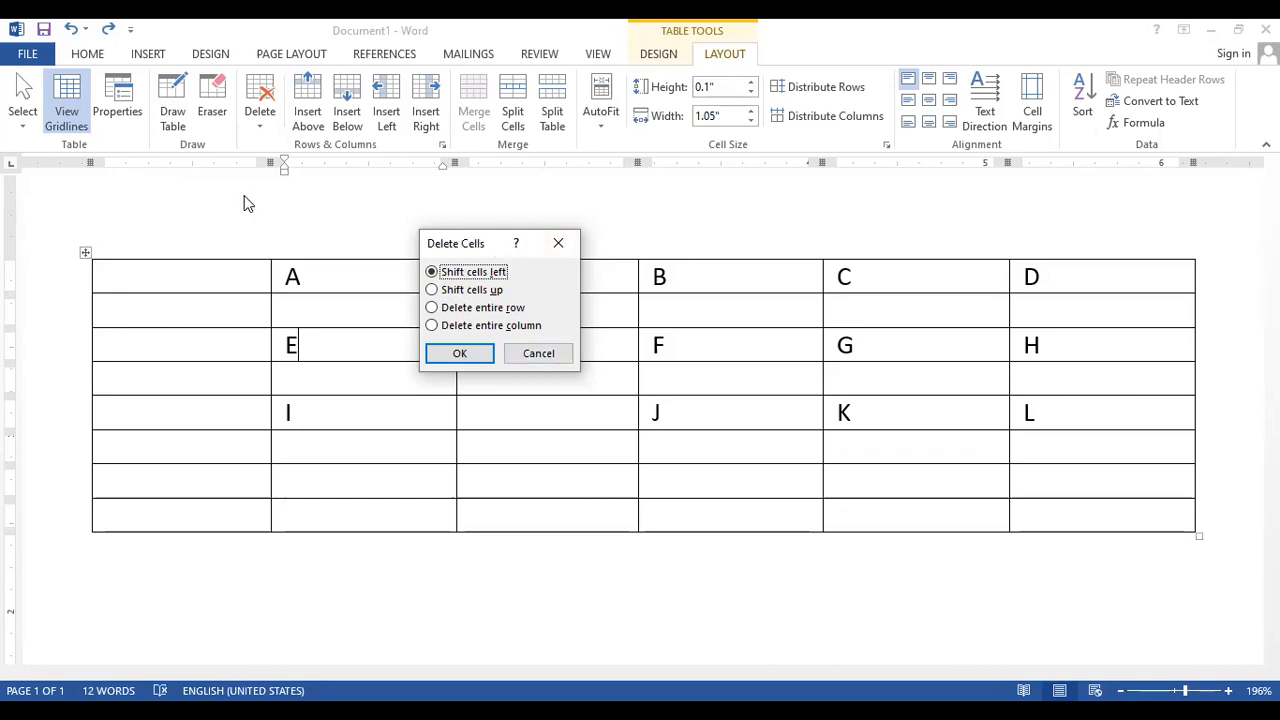
pyautogui.moveTo(460, 248); pyautogui.dragTo(244, 196)
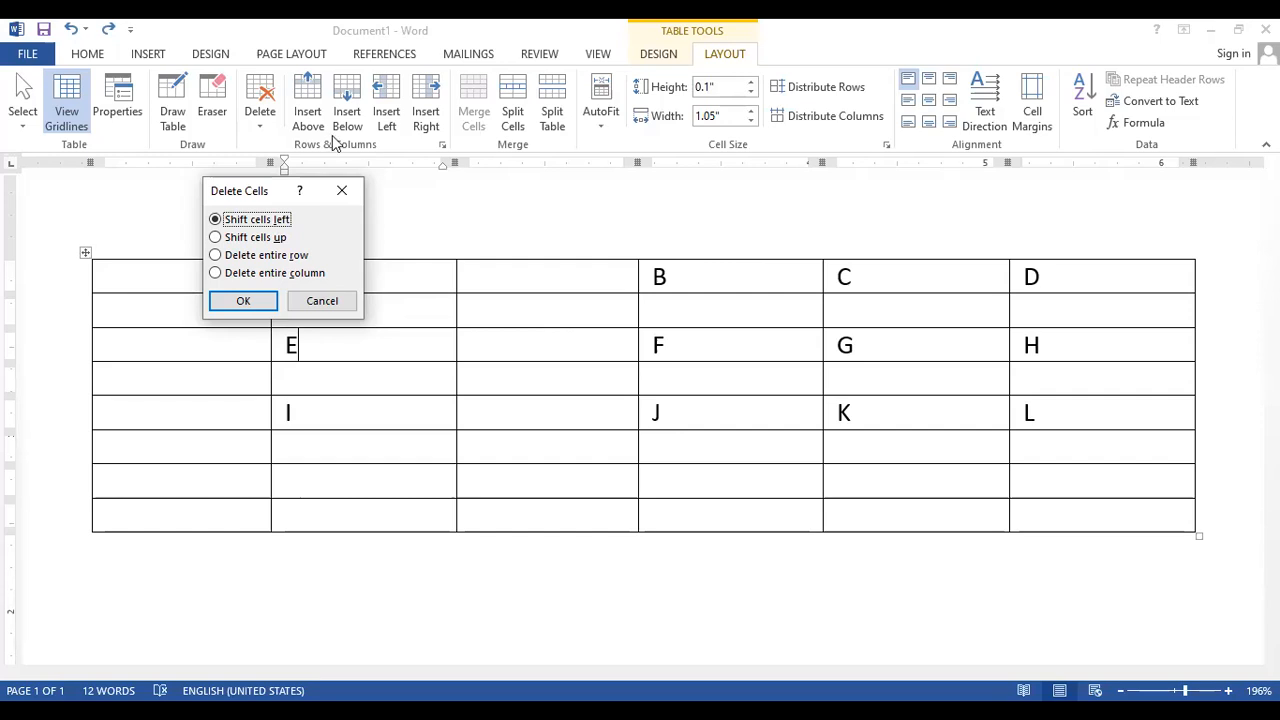
pyautogui.click(321, 301)
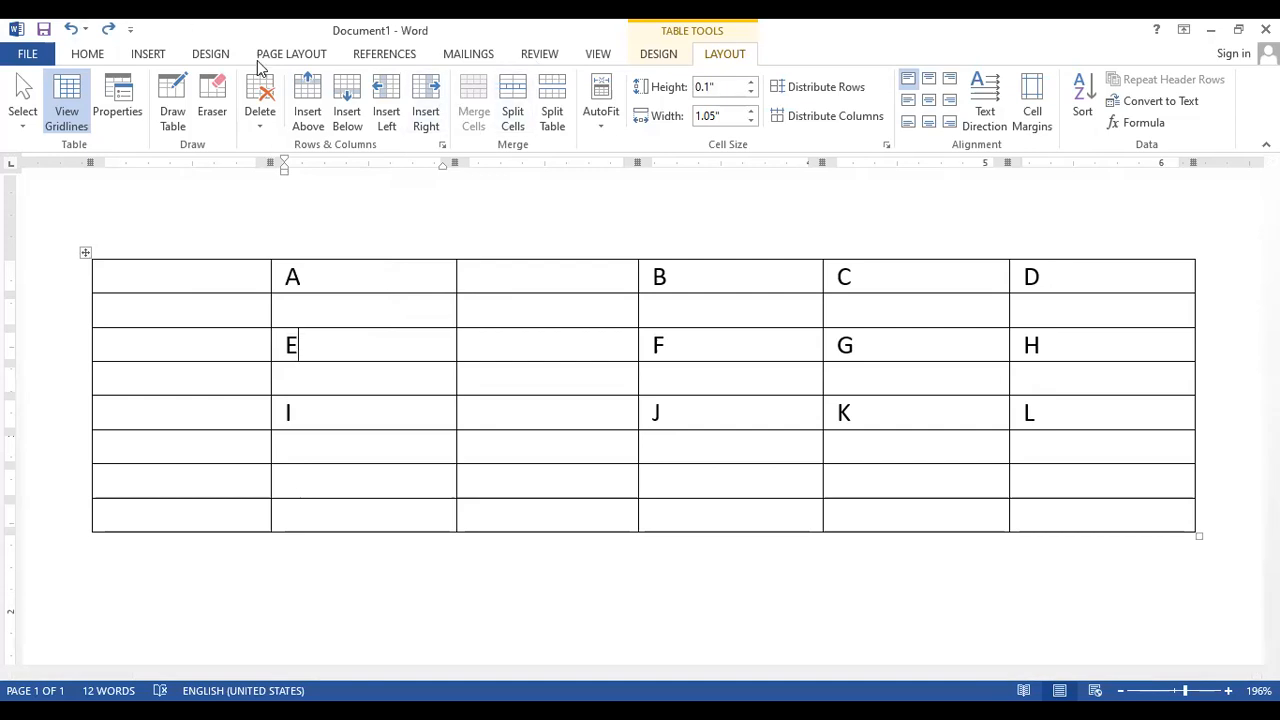
# - Use the Eraser to remove the border between A and the empty cell before it, and the borders joining F to its neighbouring empty cells
pyautogui.click(218, 110)
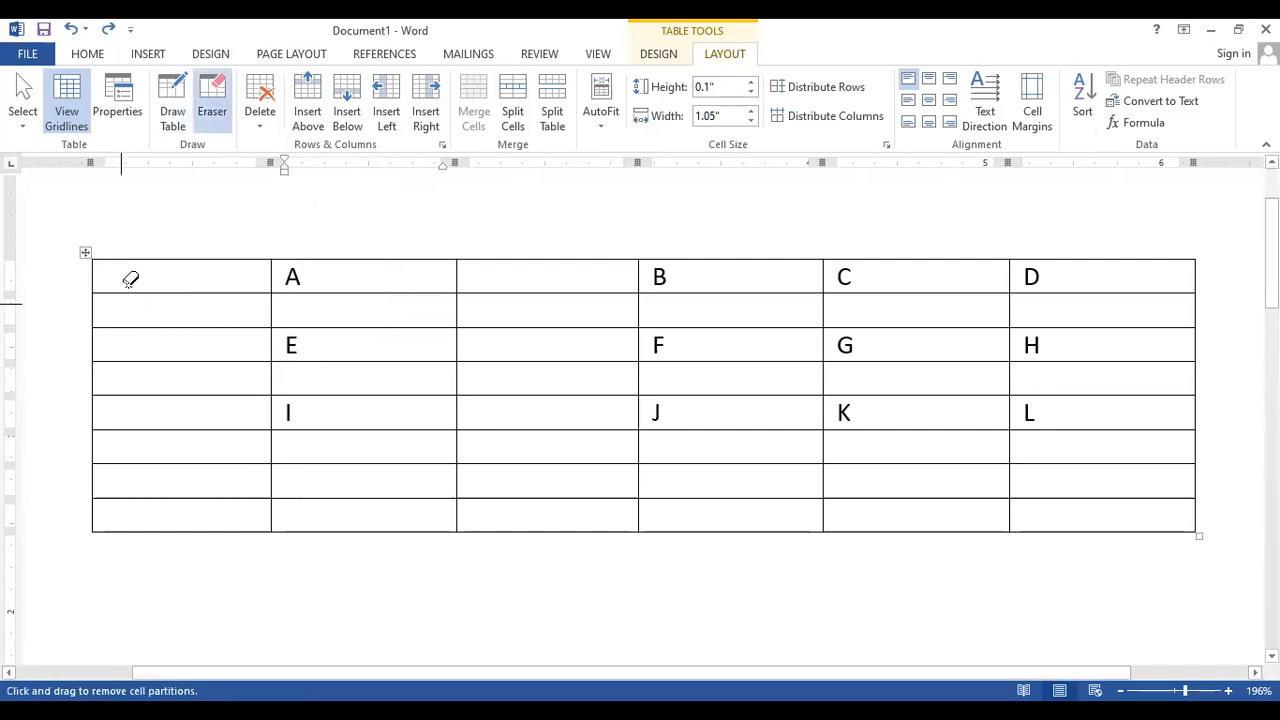
pyautogui.click(271, 276)
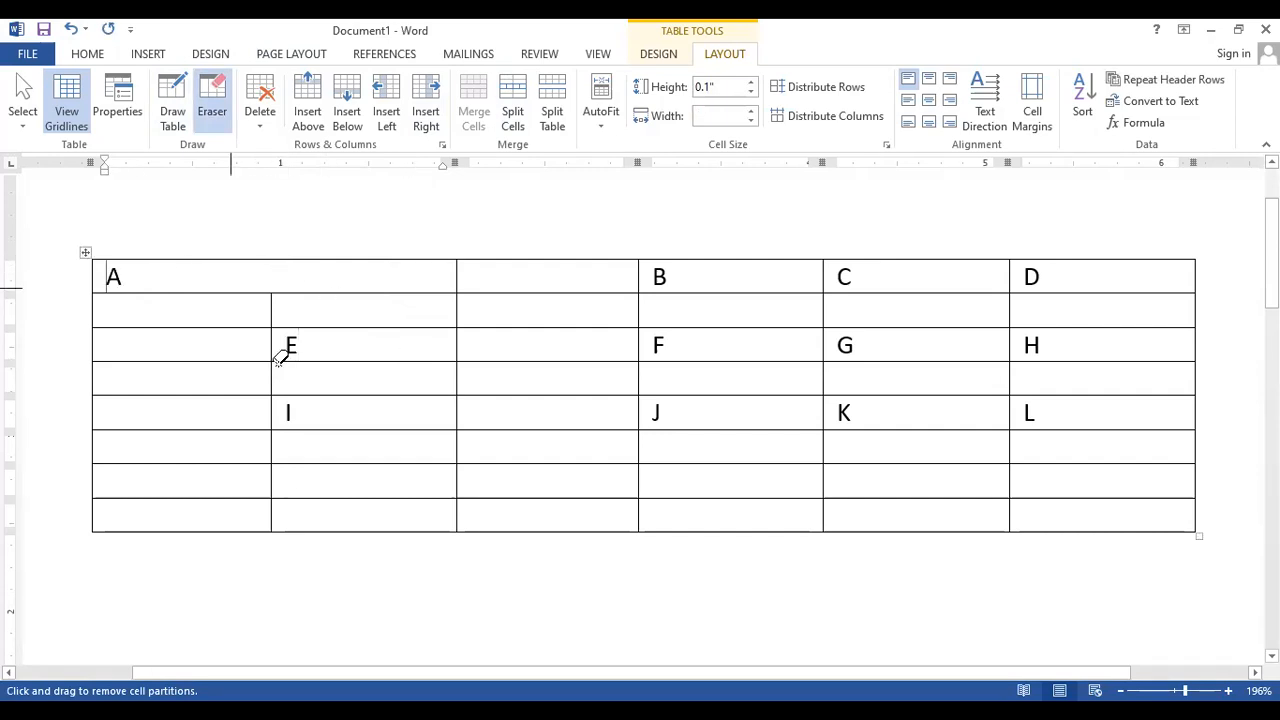
pyautogui.click(640, 345)
pyautogui.click(640, 310)
pyautogui.click(650, 328)
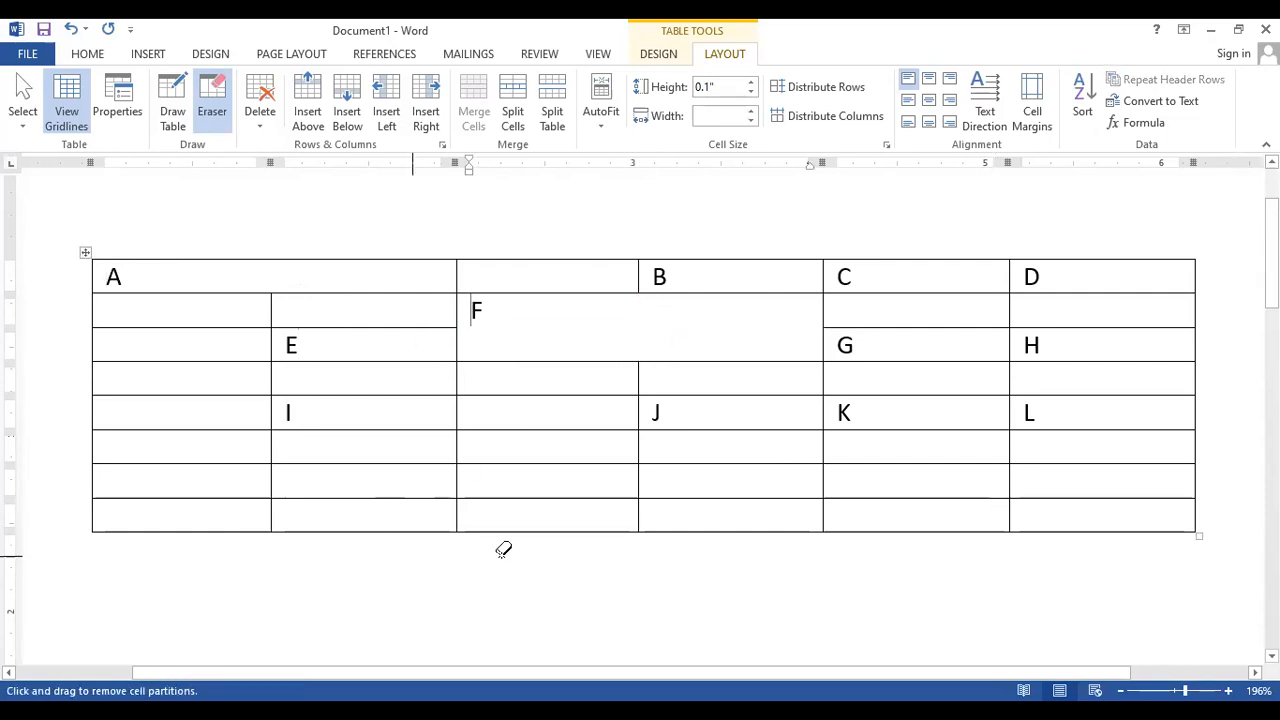
# - Erase the table's outer border beside D and H, and the partitions between H and the empty cells above and below it
pyautogui.click(1197, 308)
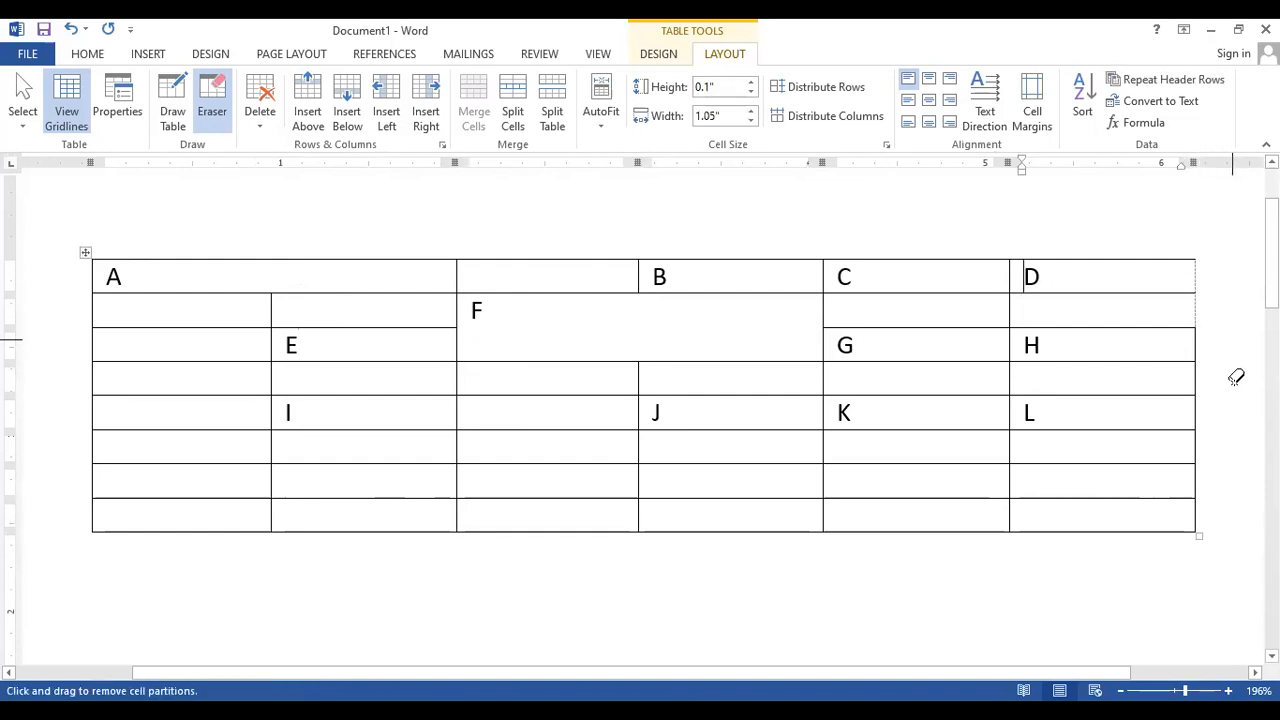
pyautogui.click(1195, 350)
pyautogui.click(1194, 326)
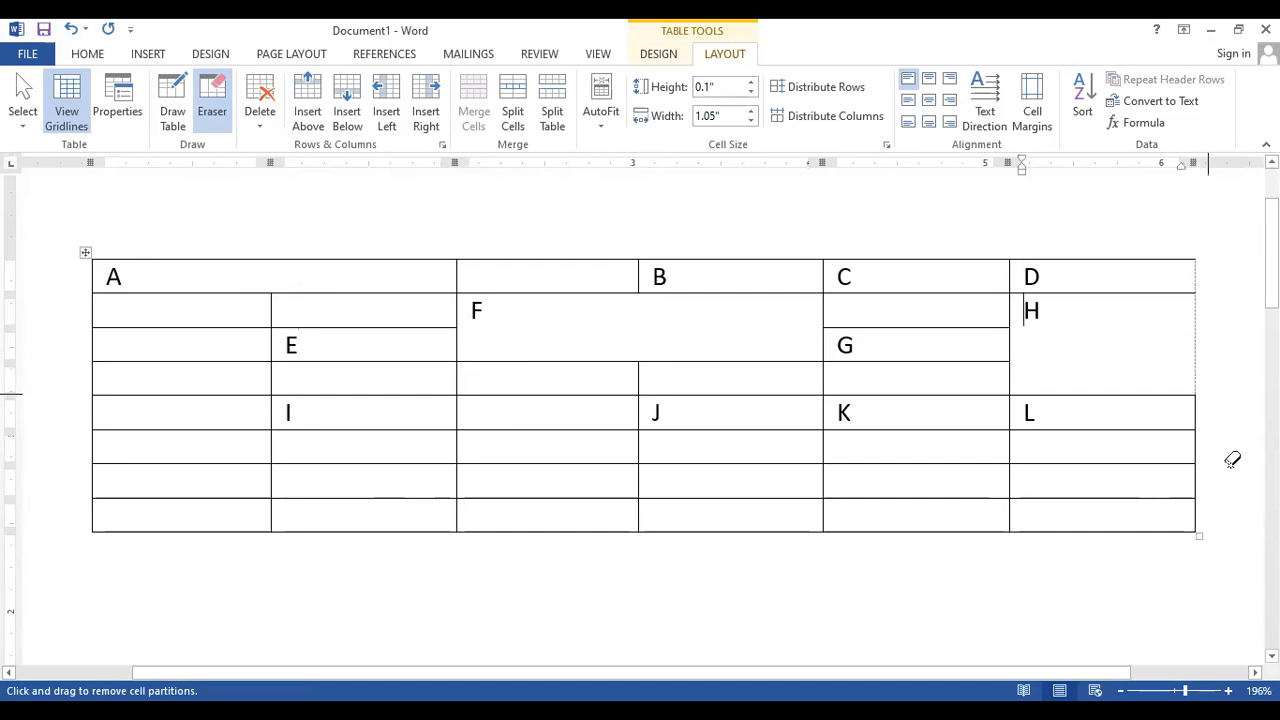
pyautogui.click(1203, 340)
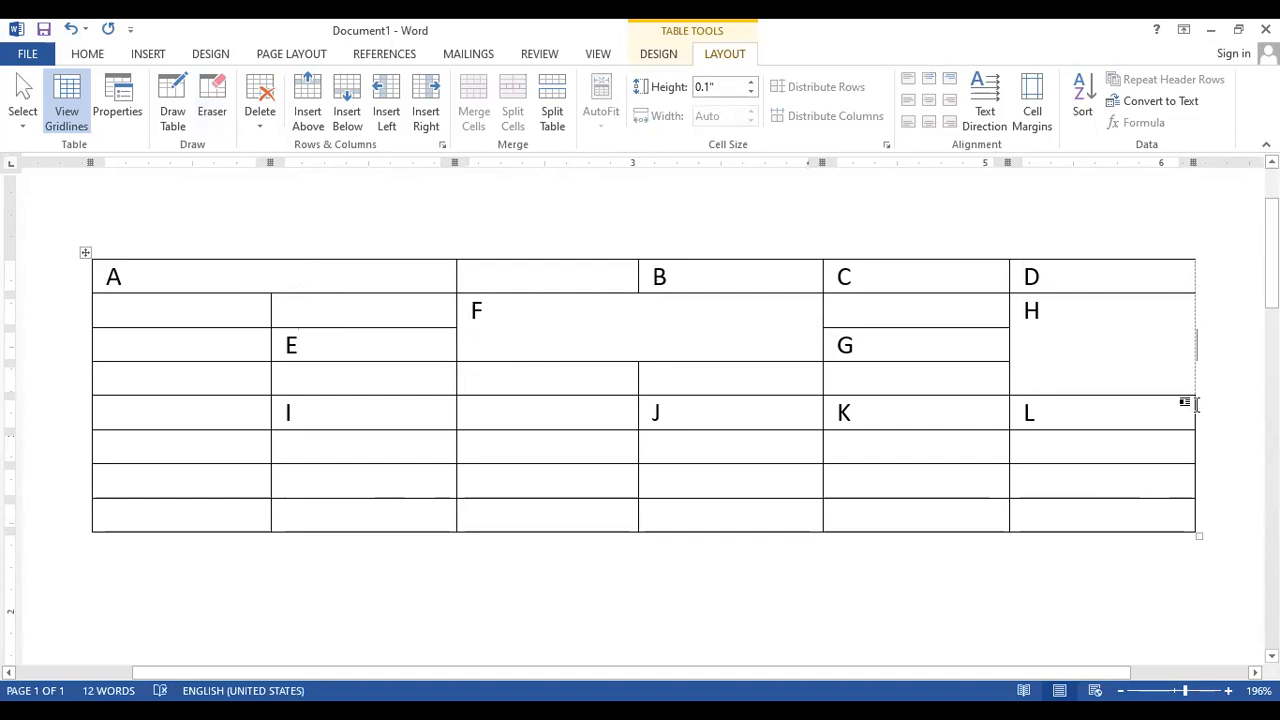
# - Erase the table's outer border above A and the adjacent empty cell, and leave the Eraser
pyautogui.click(260, 110)
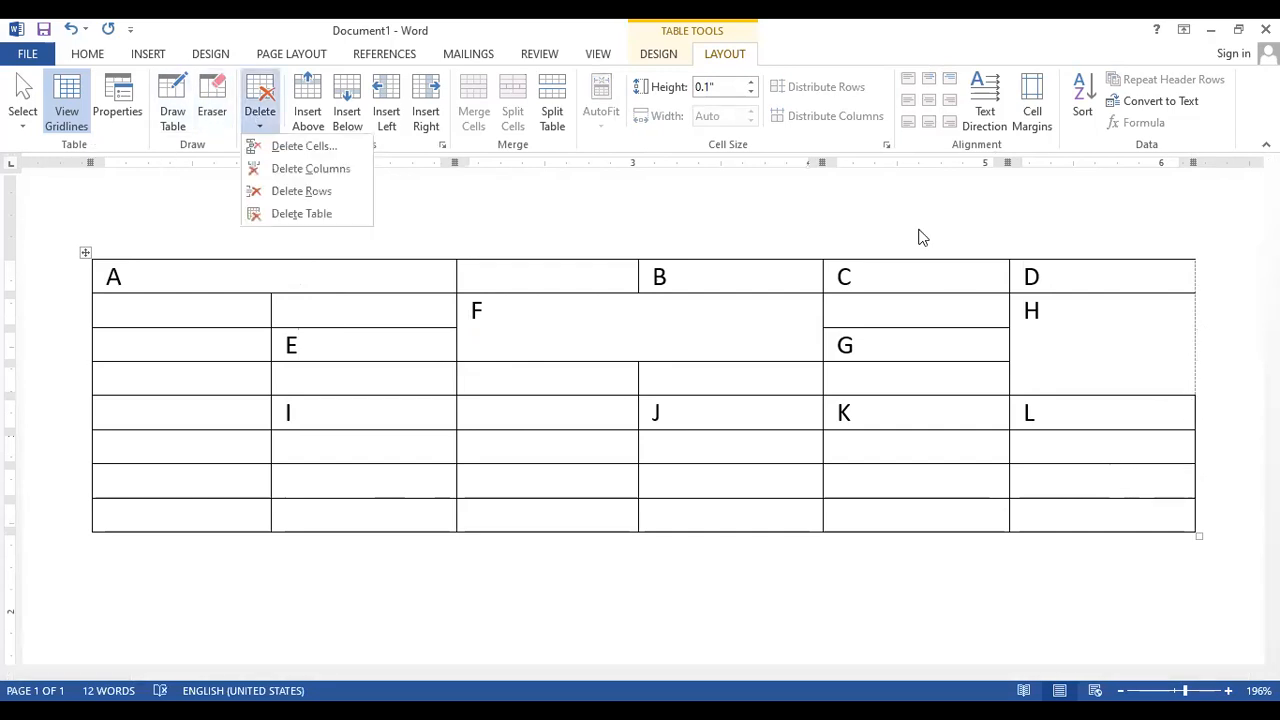
pyautogui.click(226, 115)
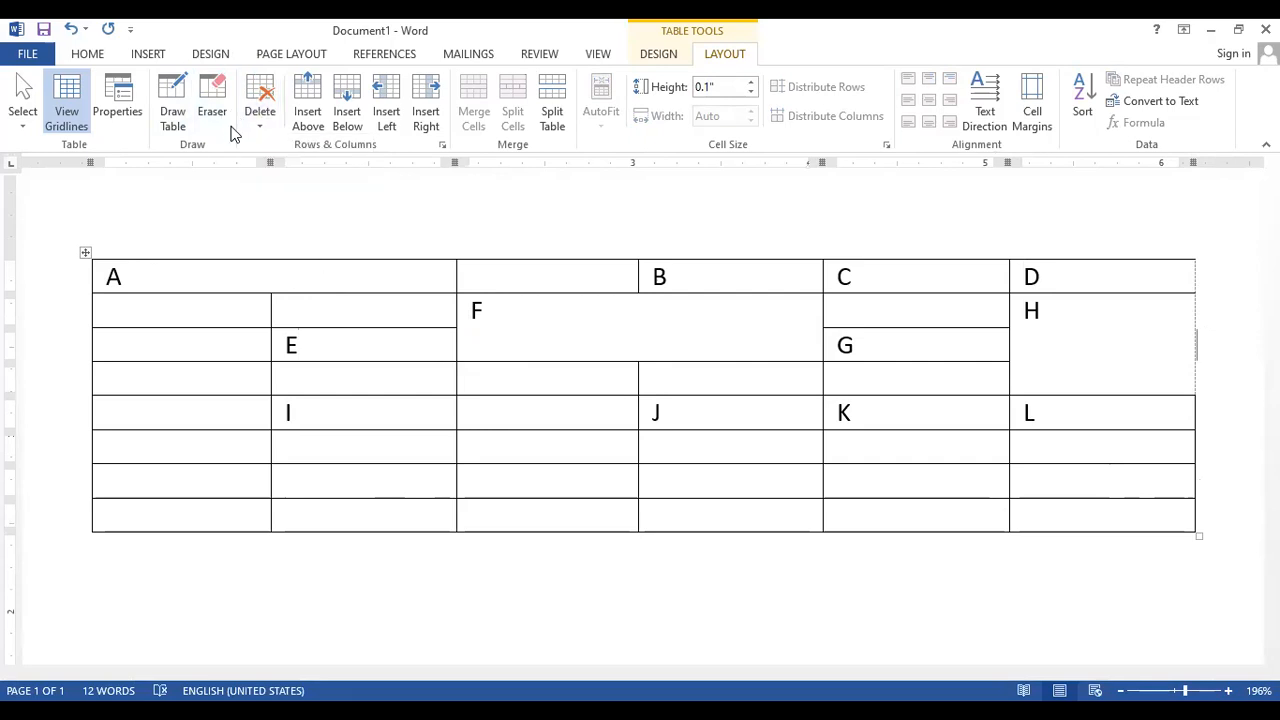
pyautogui.moveTo(250, 253)
pyautogui.mouseDown()
pyautogui.moveTo(500, 315)
pyautogui.moveTo(570, 257)
pyautogui.mouseUp()
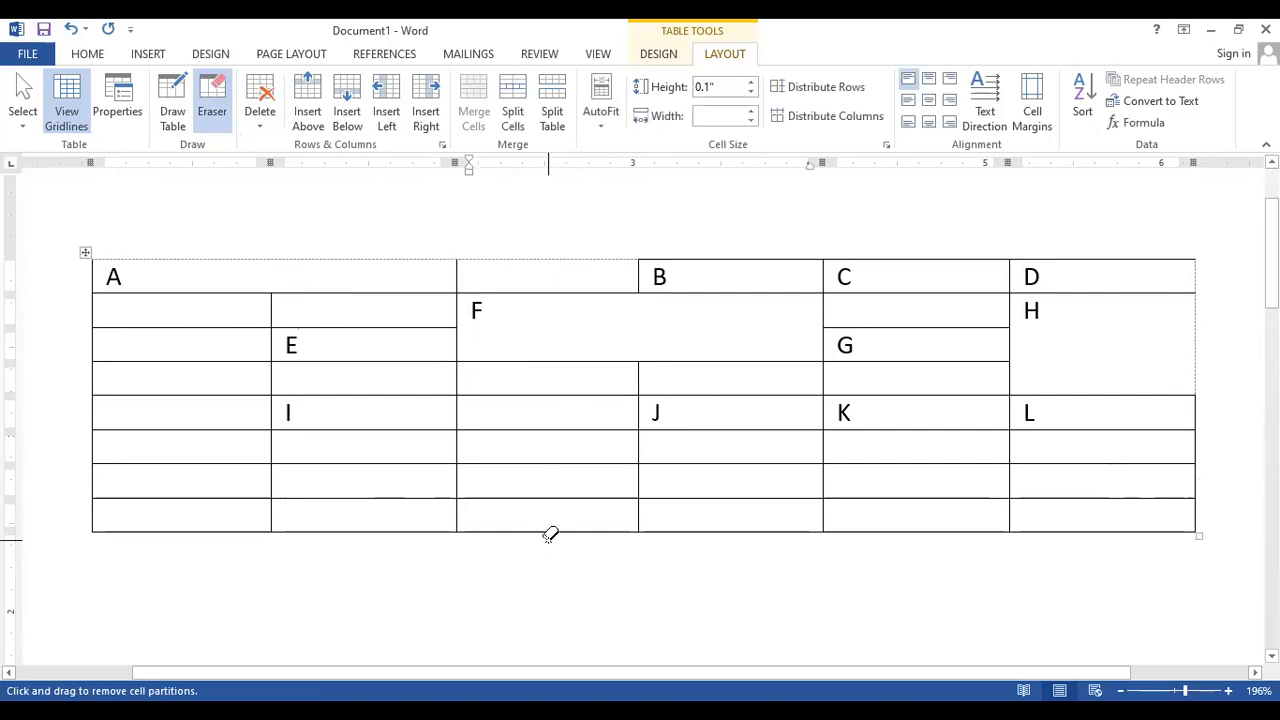
pyautogui.press('Escape')
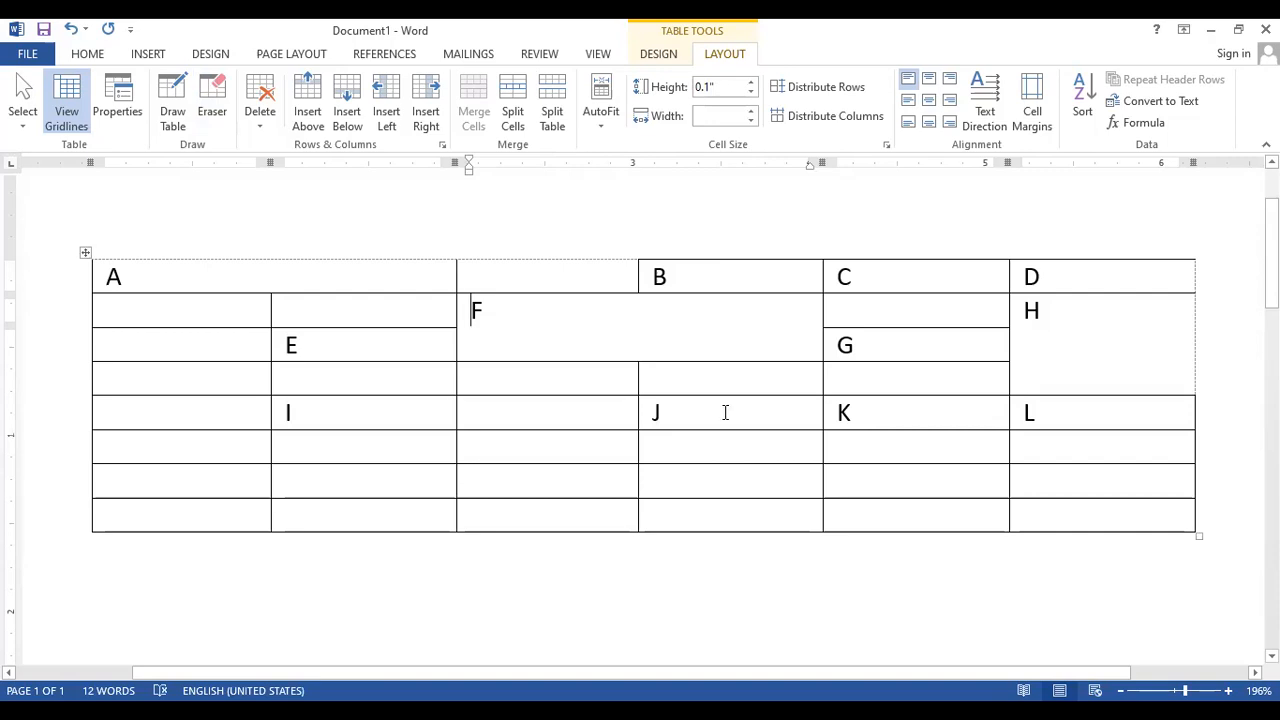
# - Undo all the Eraser edits to restore the table's original cell borders
pyautogui.click(551, 236)
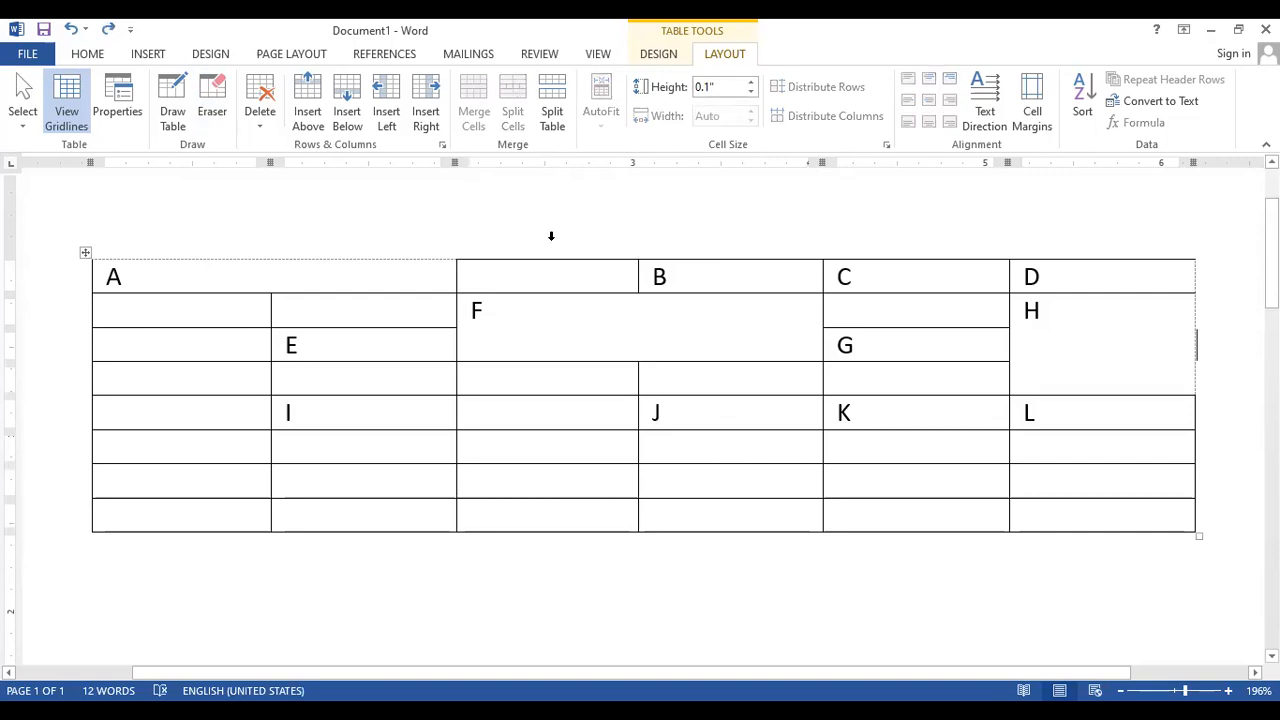
pyautogui.hotkey('ctrl', 'z')
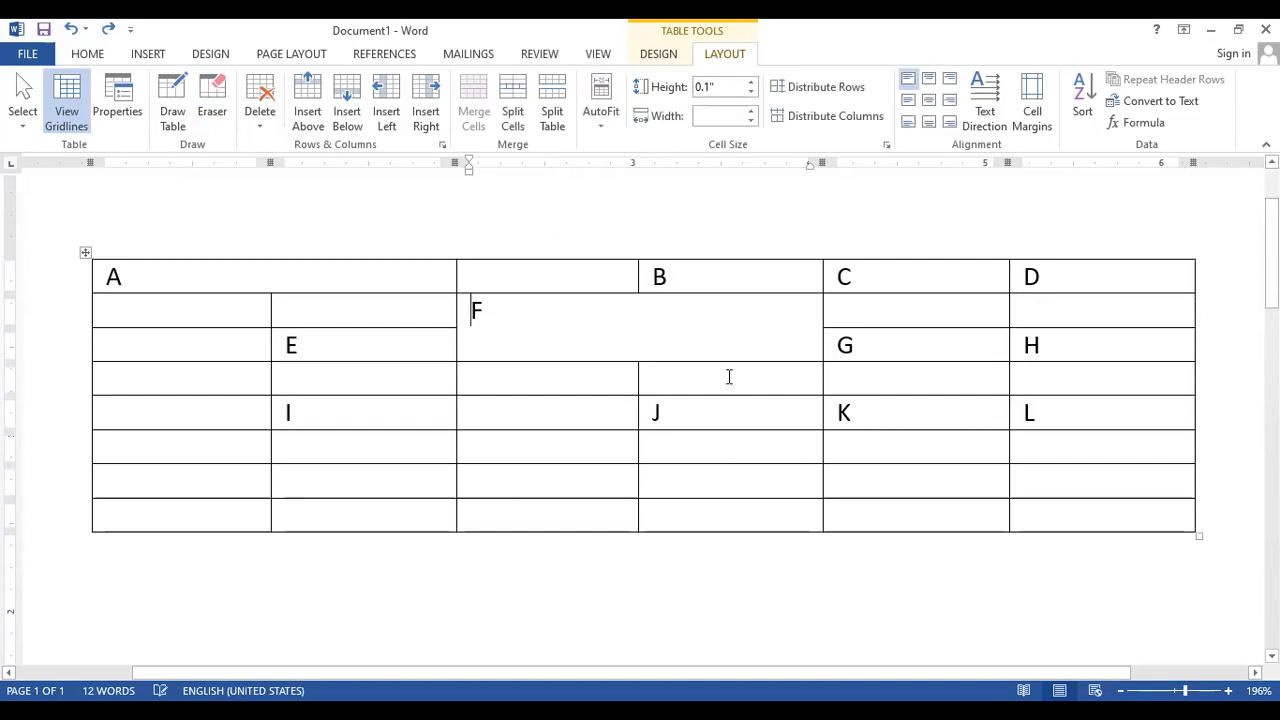
pyautogui.hotkey('ctrl', 'z')
pyautogui.hotkey('ctrl', 'z')
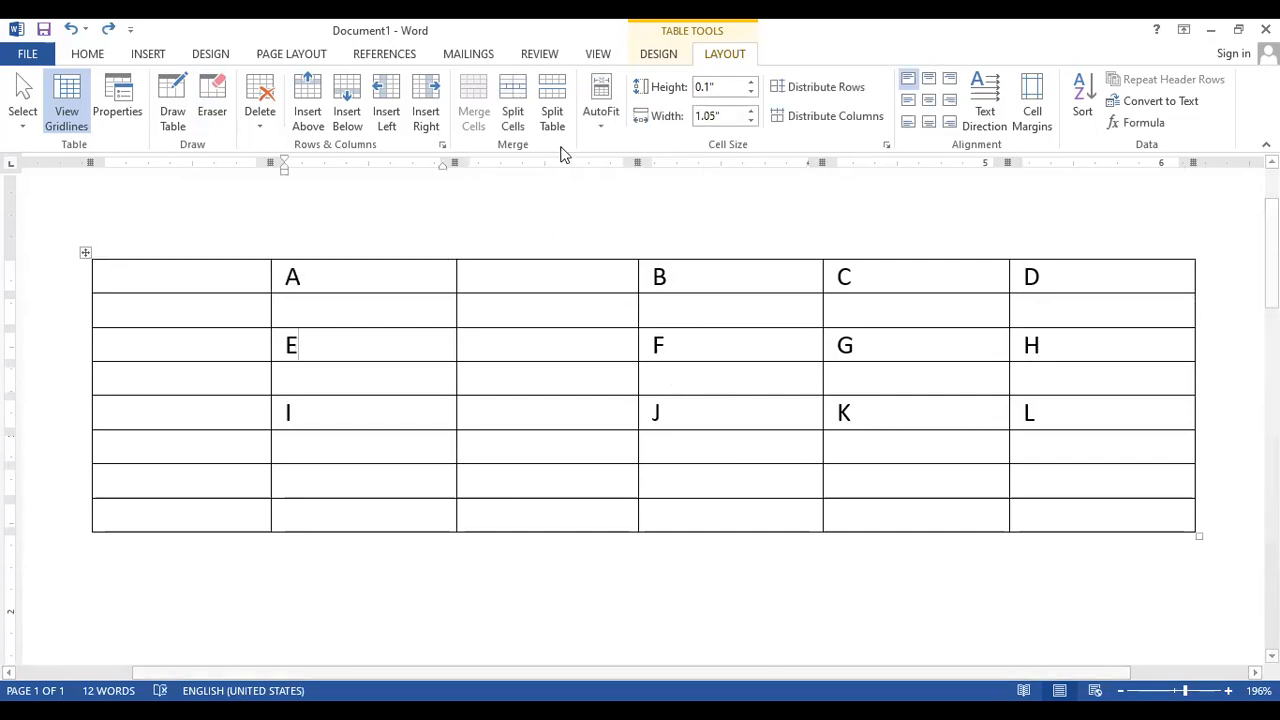
# - Try splitting the table at the row containing E, and undo the split
pyautogui.click(553, 105)
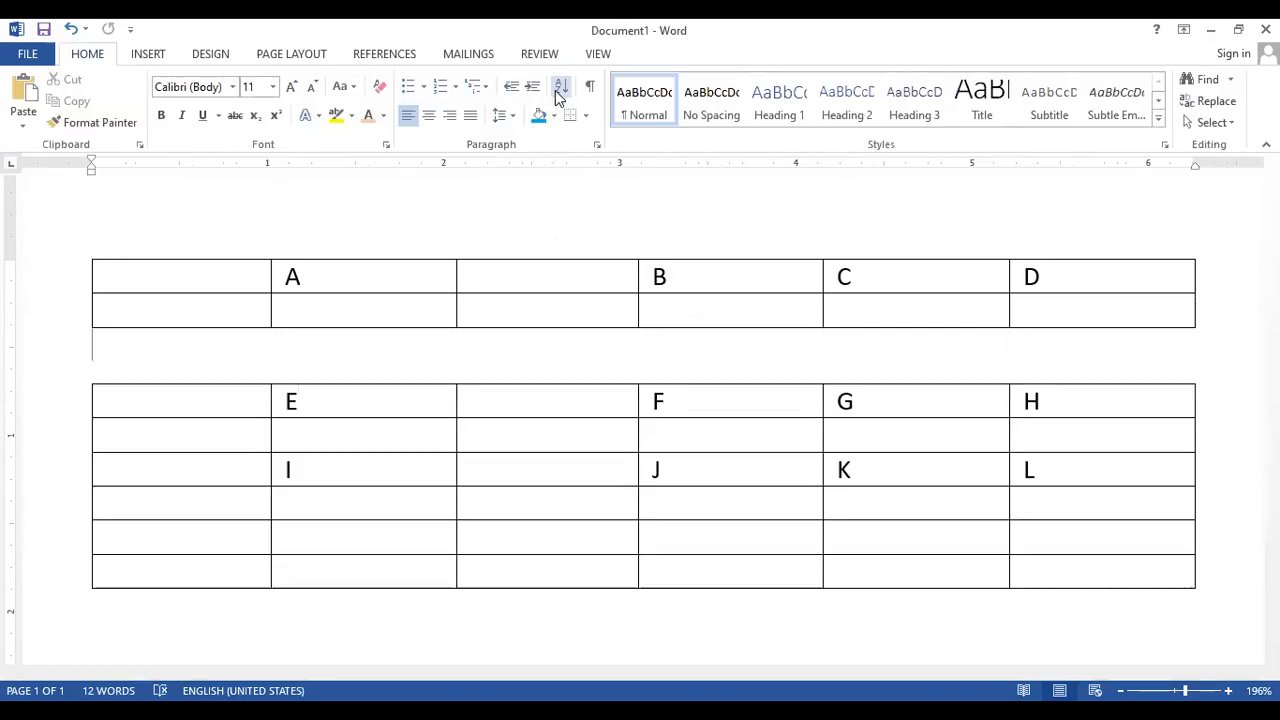
pyautogui.hotkey('ctrl', 'z')
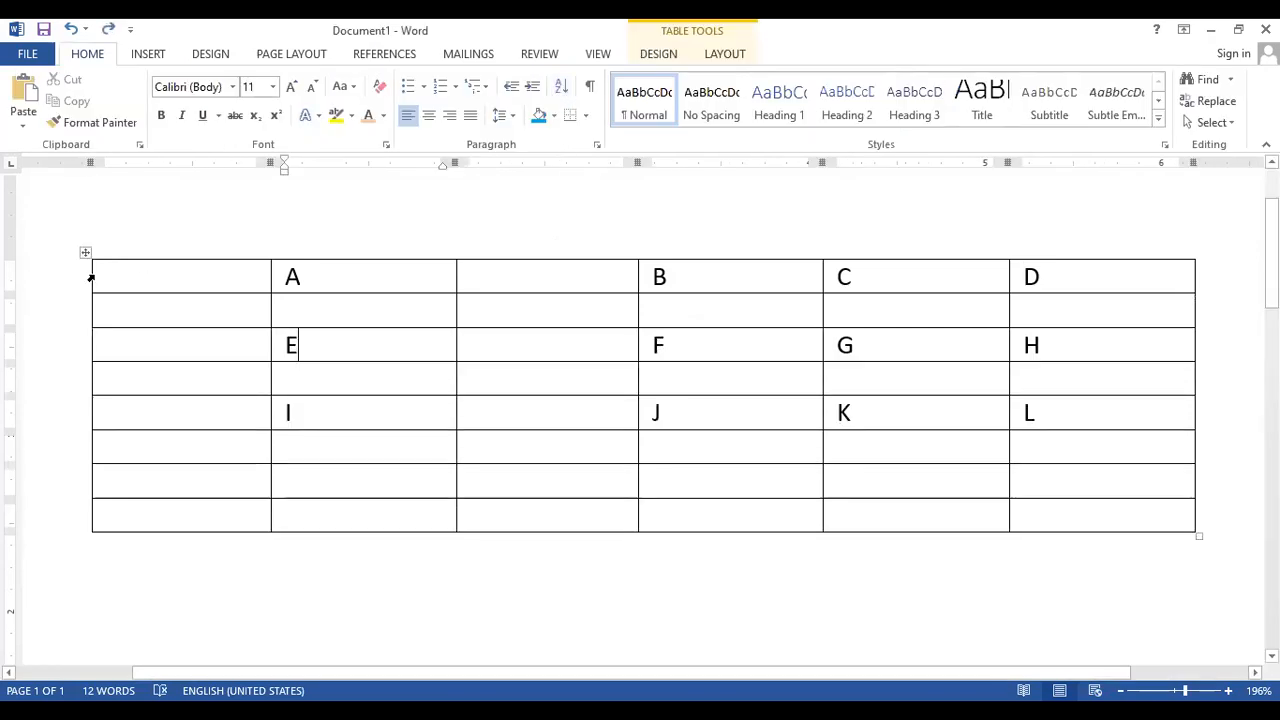
# - Apply Split Table twice with the entire table selected, adding blank lines above its first row
pyautogui.click(85, 252)
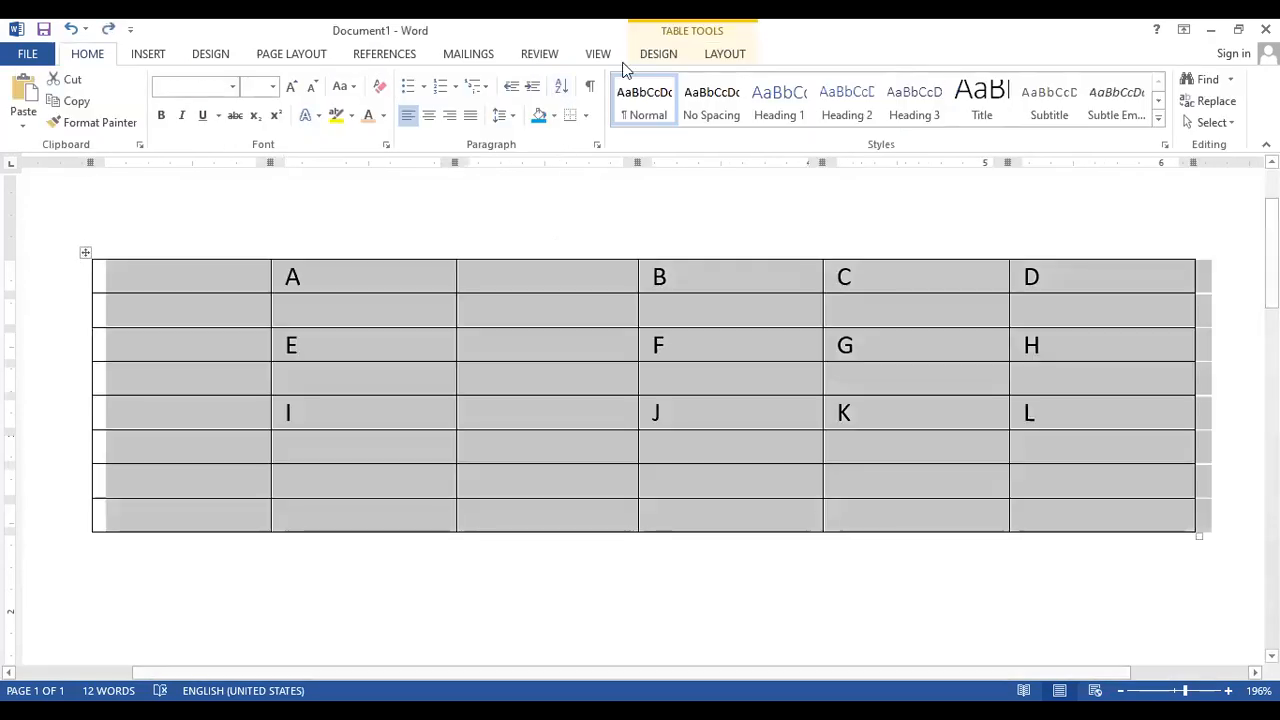
pyautogui.click(725, 54)
pyautogui.click(558, 126)
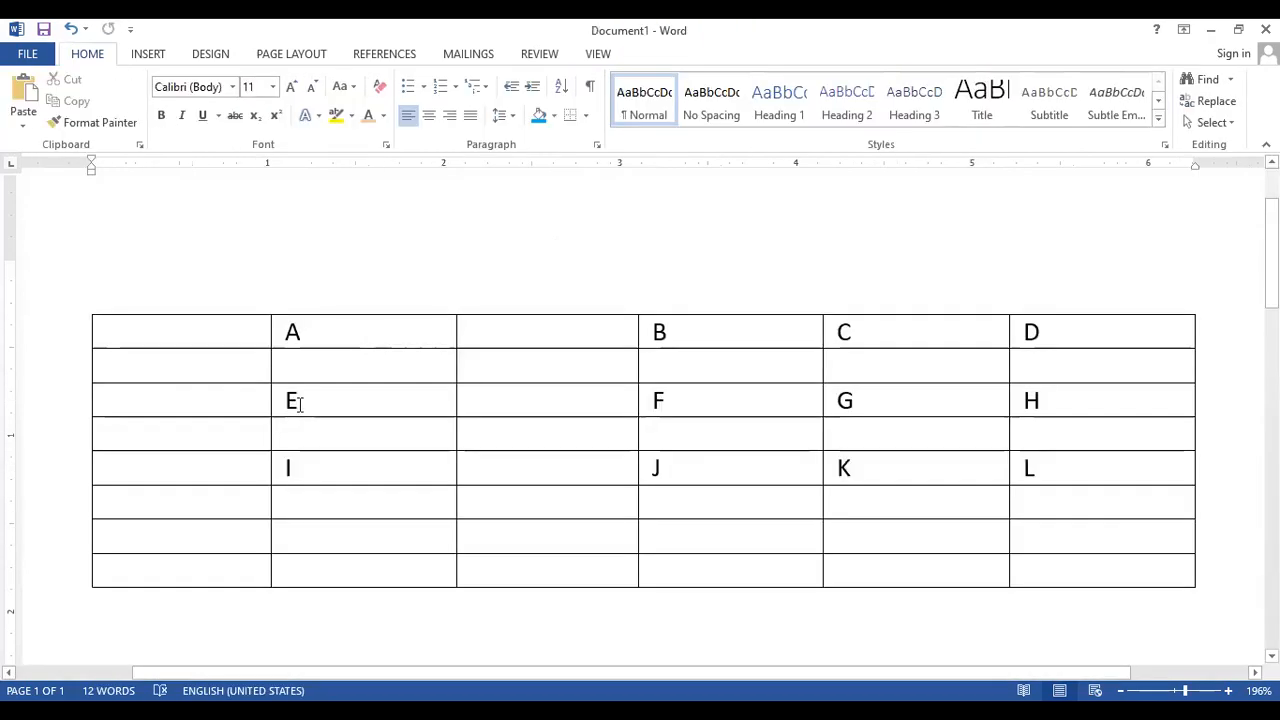
pyautogui.scroll(-1, 94, 448)
pyautogui.moveTo(72, 450)
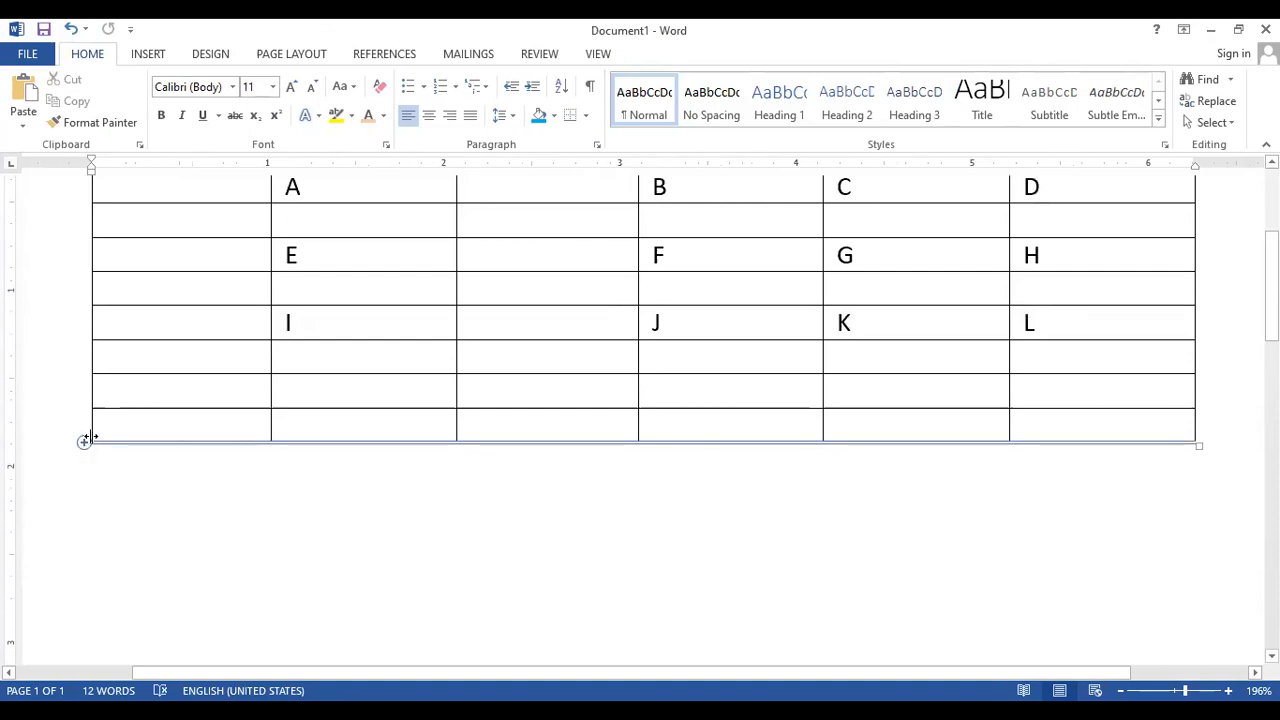
pyautogui.scroll(2, 129, 400)
pyautogui.click(85, 431)
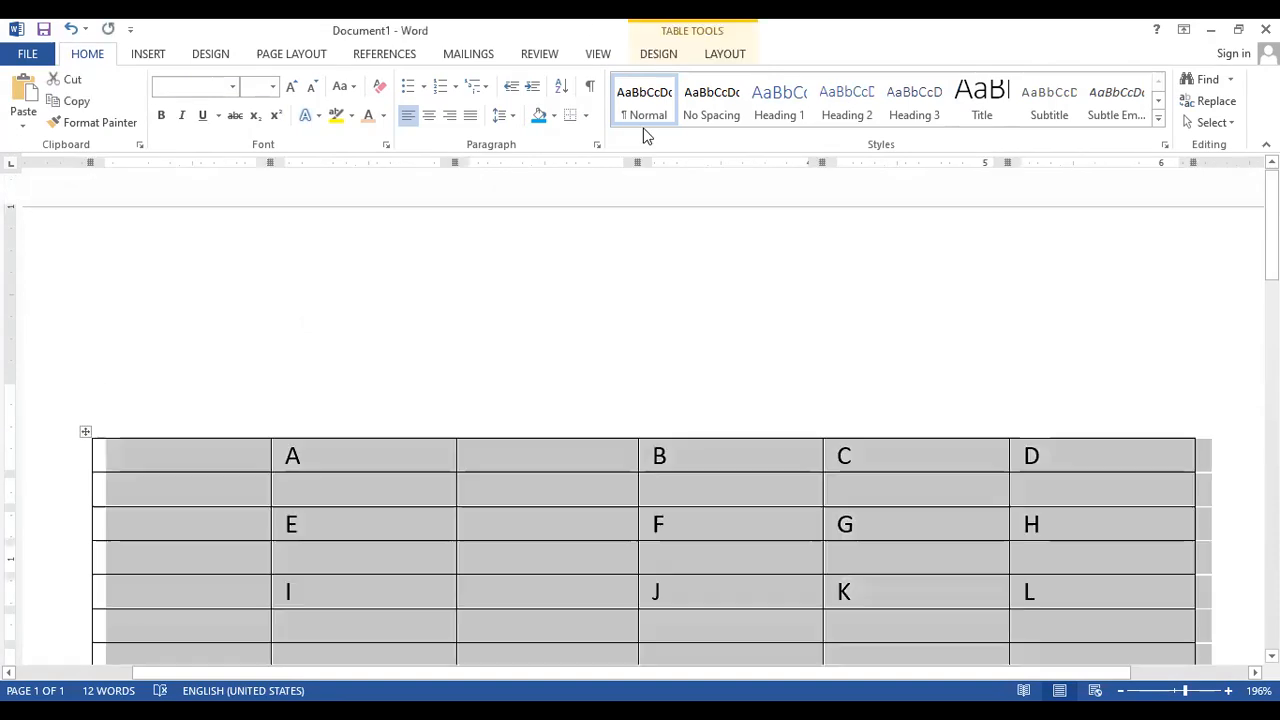
pyautogui.click(713, 56)
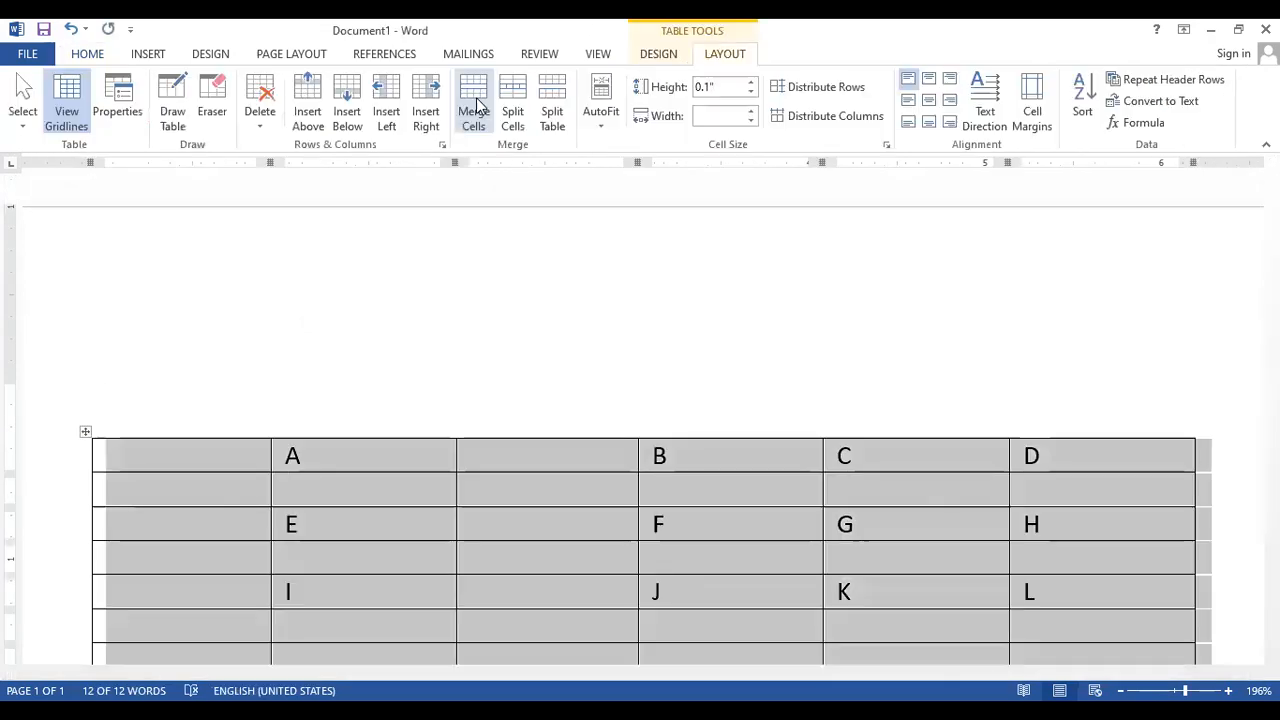
pyautogui.click(562, 98)
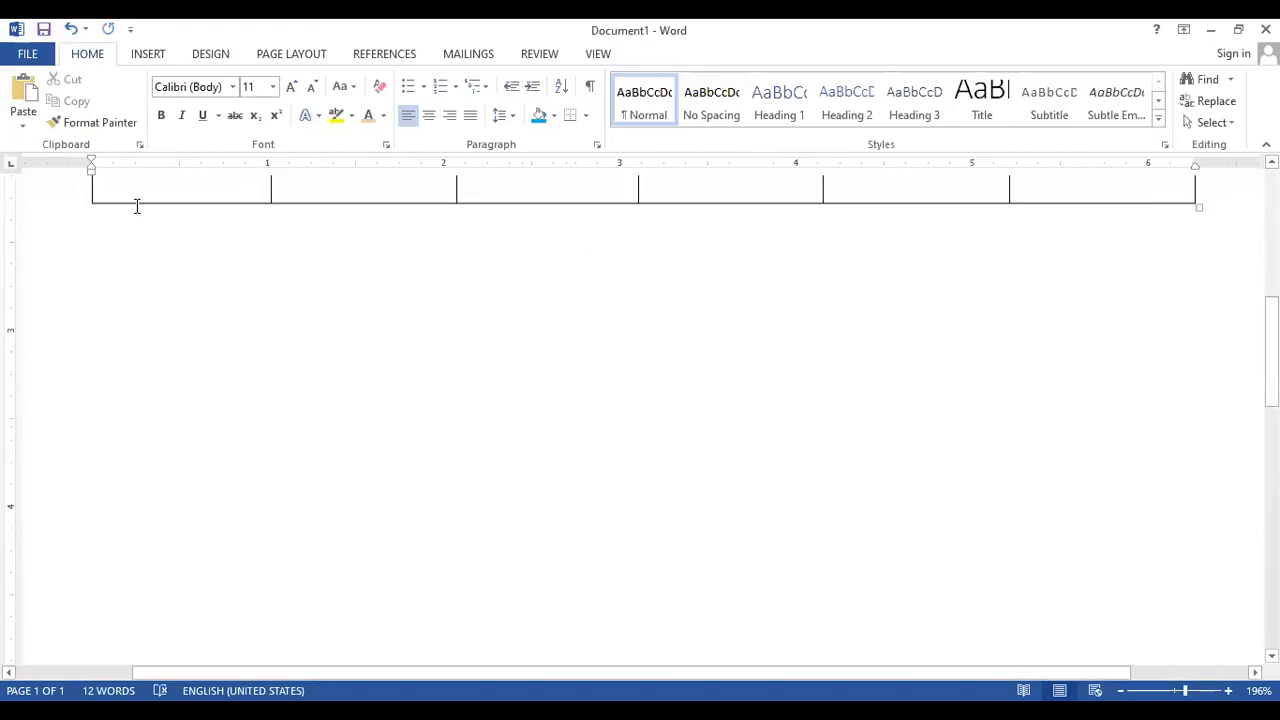
# - Insert several empty rows below the eighth row at the end of the table
pyautogui.scroll(1, 100, 346)
pyautogui.scroll(1, 91, 461)
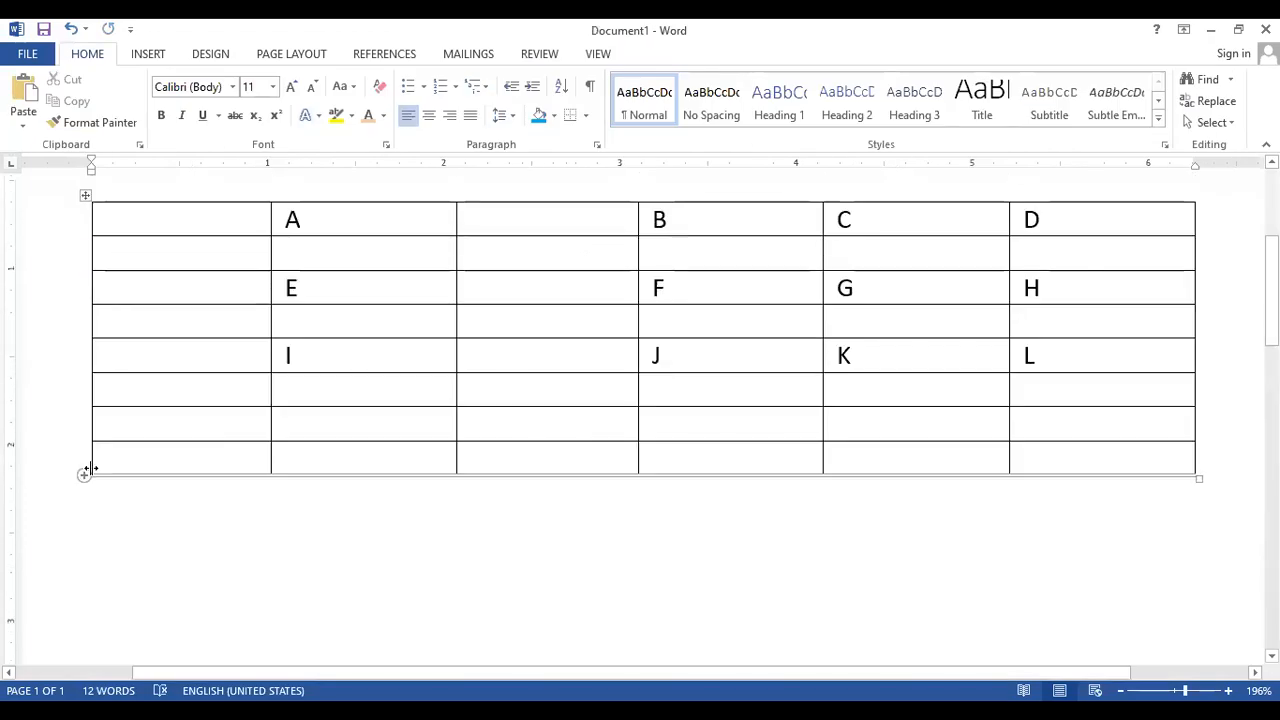
pyautogui.click(84, 477)
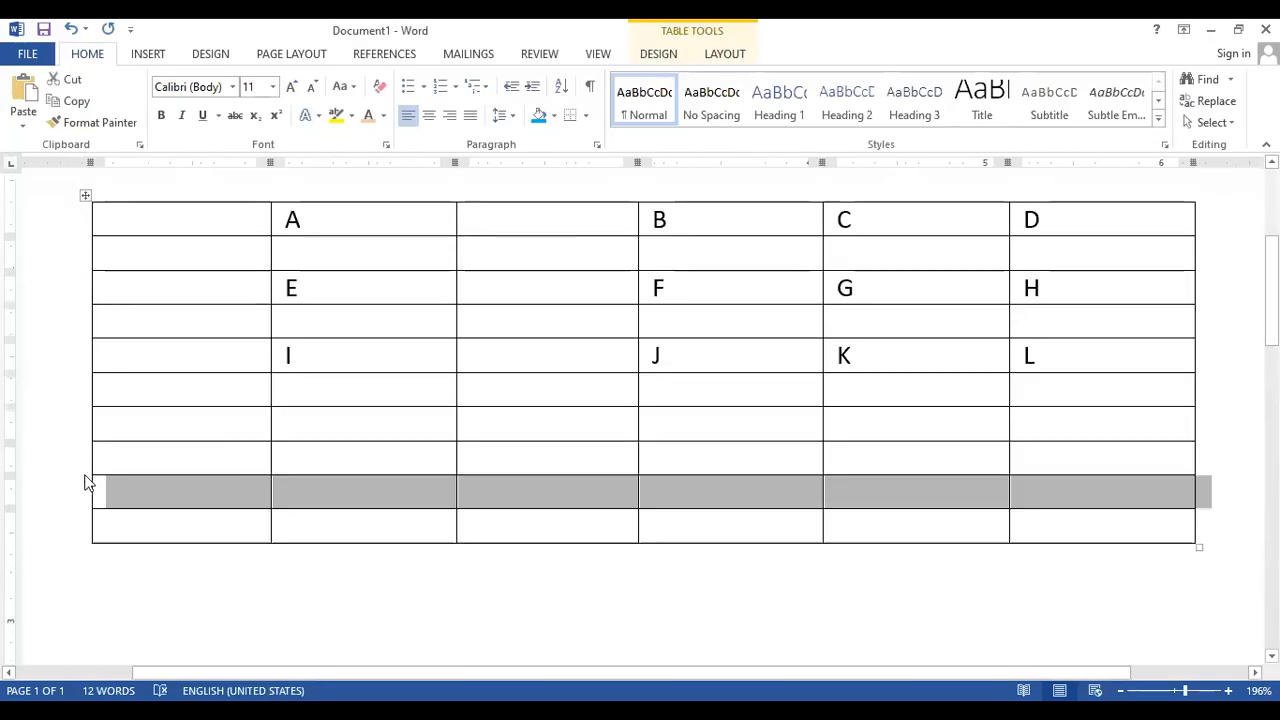
pyautogui.click(84, 476)
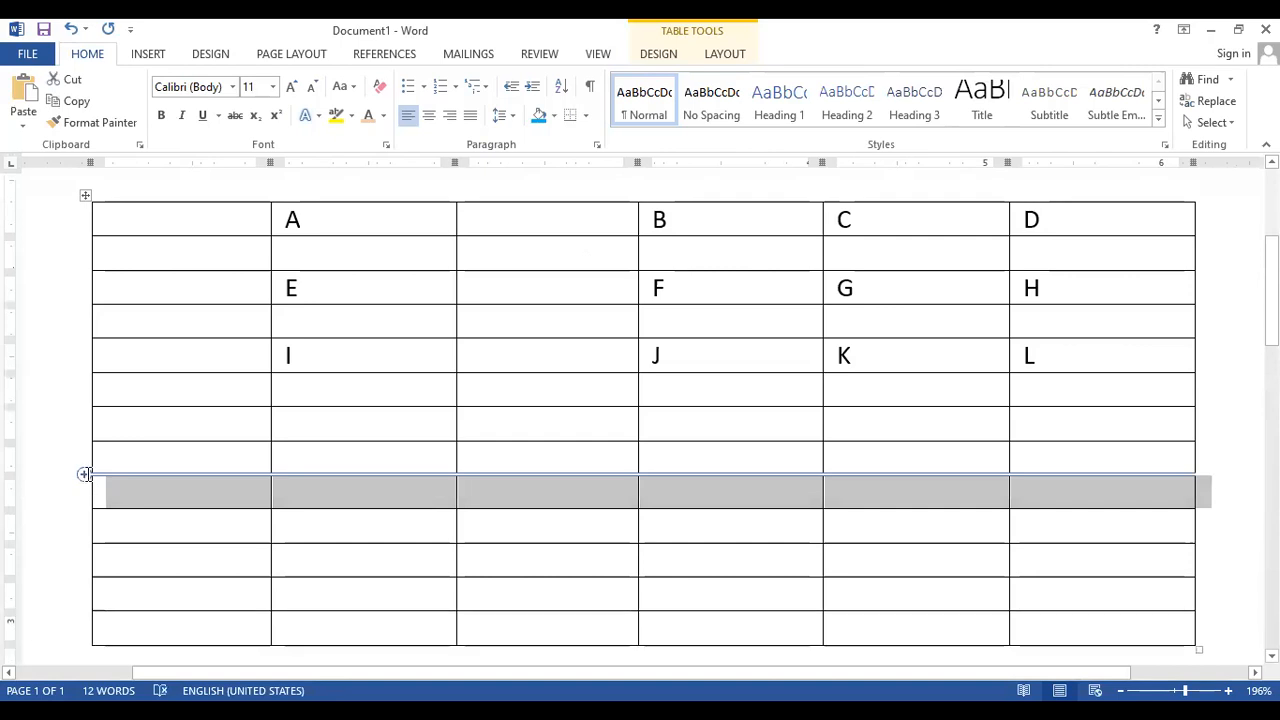
# - Examine the extended table from its newly inserted rows up to the blank lines above it
pyautogui.scroll(-3, 157, 309)
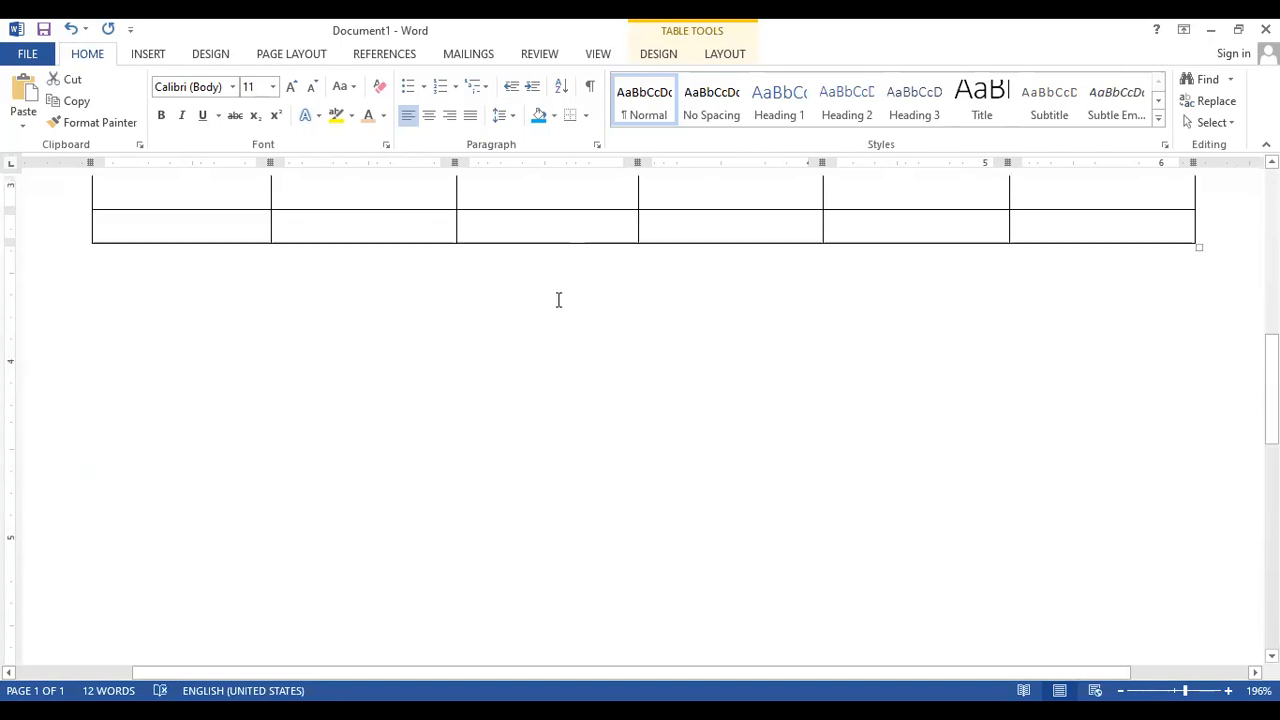
pyautogui.scroll(3, 637, 391)
pyautogui.hotkey('ctrl', 'Home')
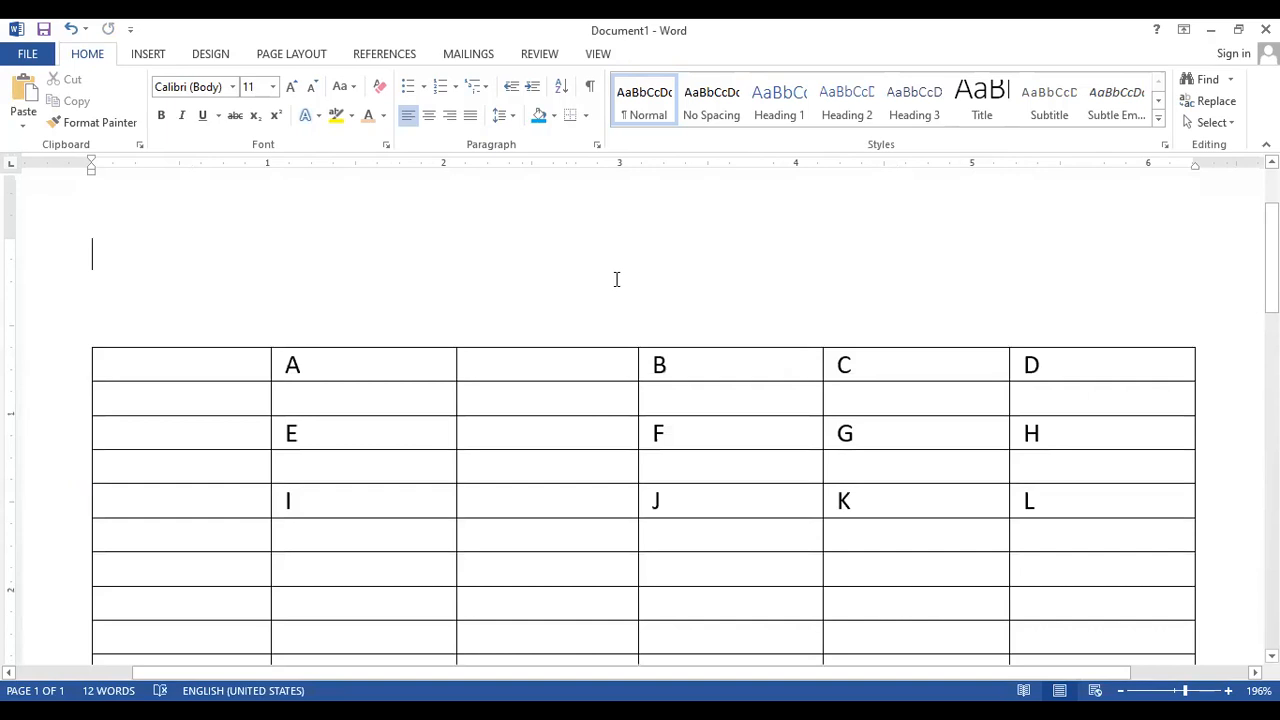
pyautogui.scroll(-4, 612, 290)
pyautogui.scroll(2, 603, 310)
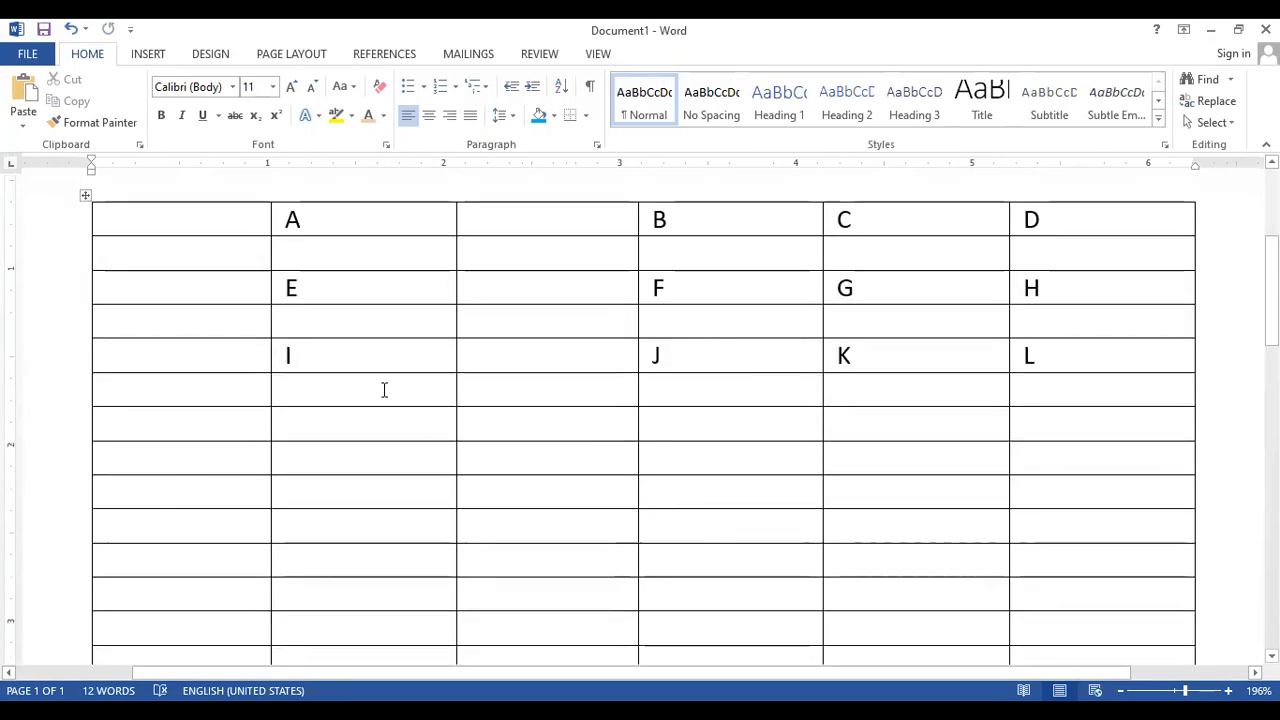
pyautogui.scroll(1, 372, 369)
pyautogui.scroll(-1, 78, 199)
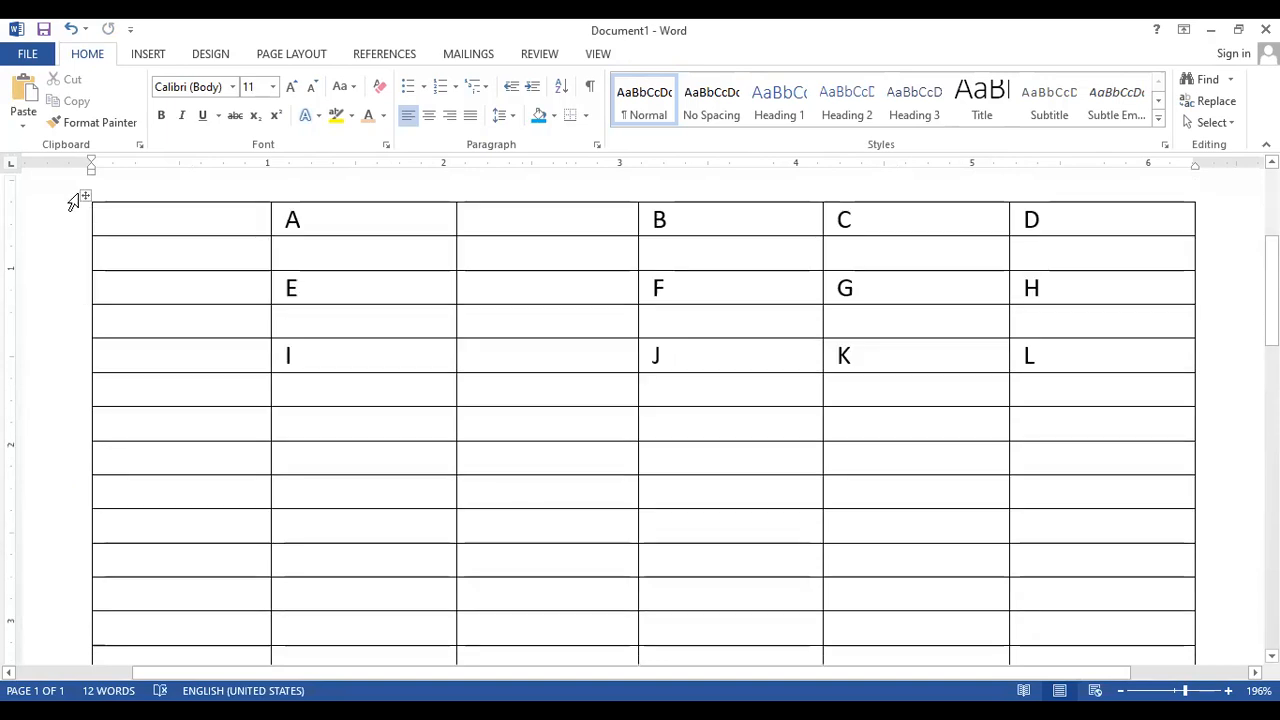
pyautogui.click(85, 196)
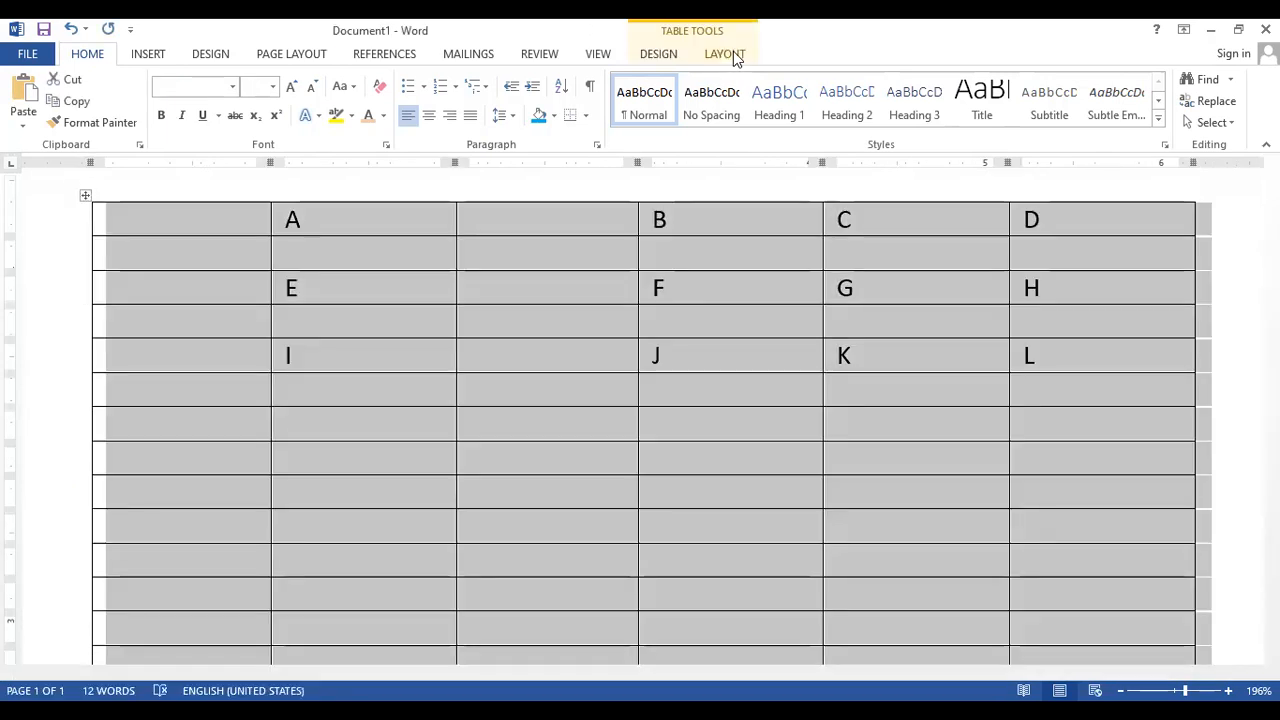
pyautogui.click(747, 53)
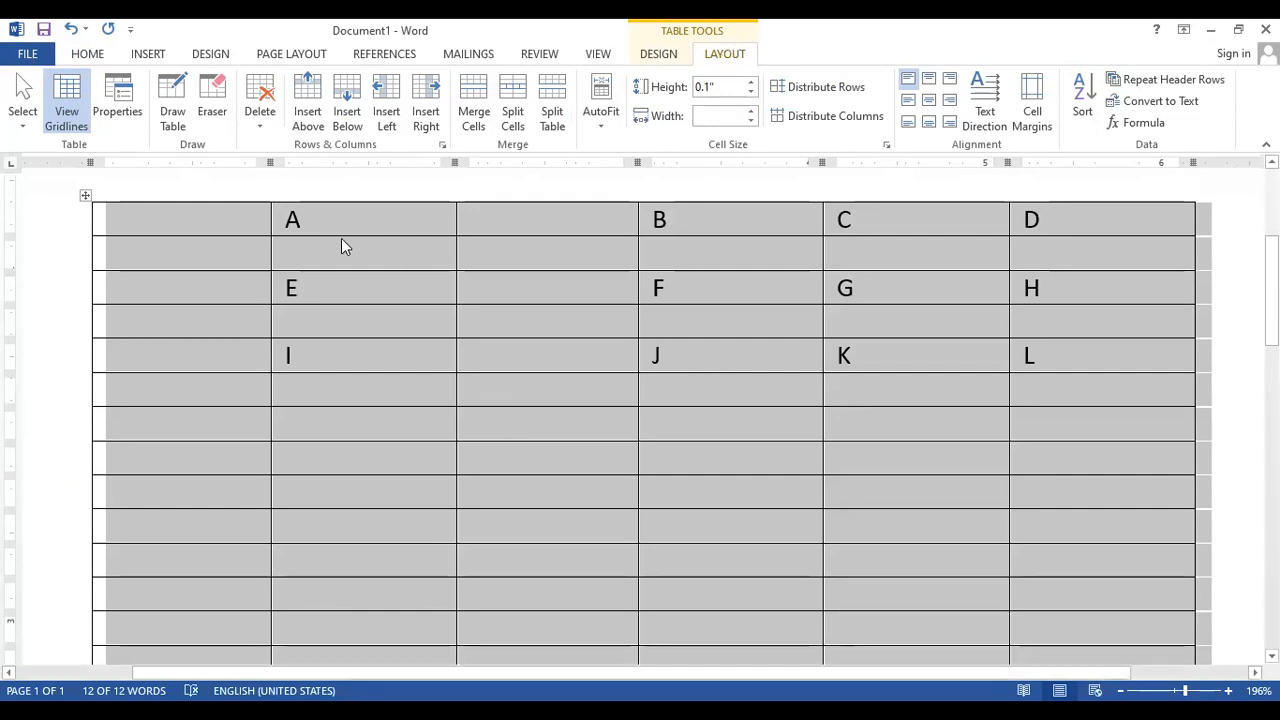
pyautogui.click(297, 215)
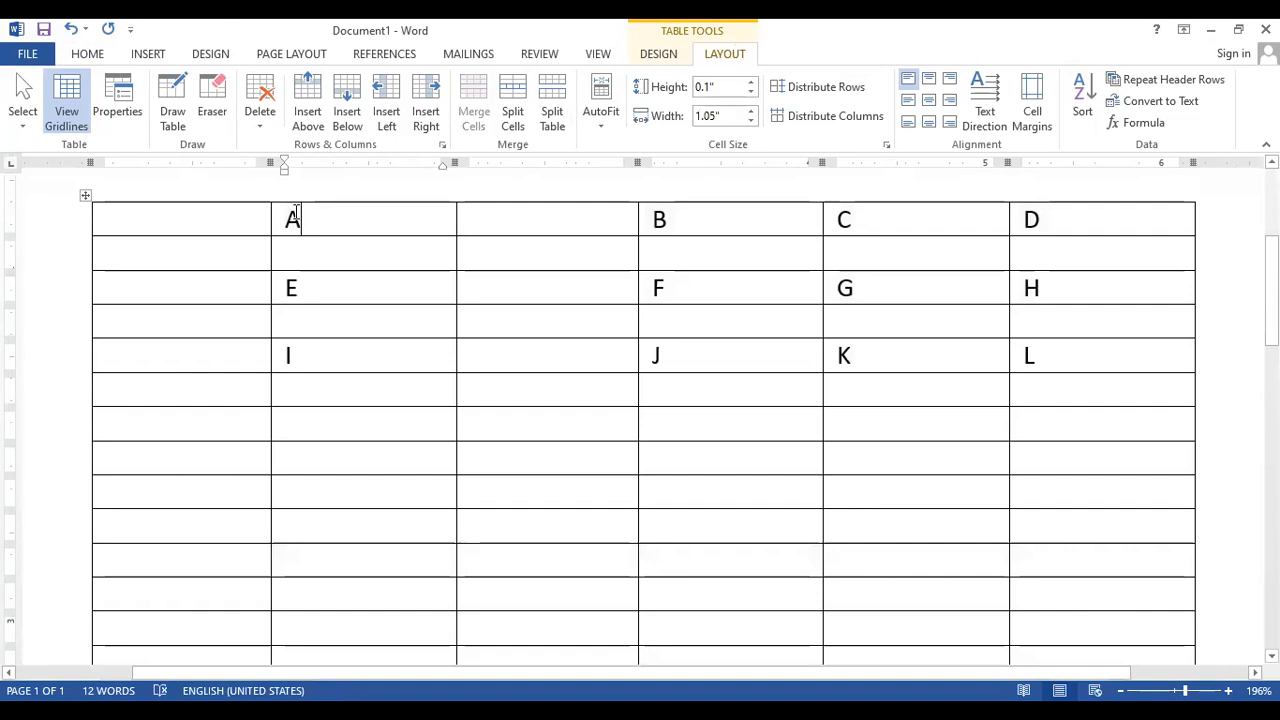
pyautogui.doubleClick(289, 220)
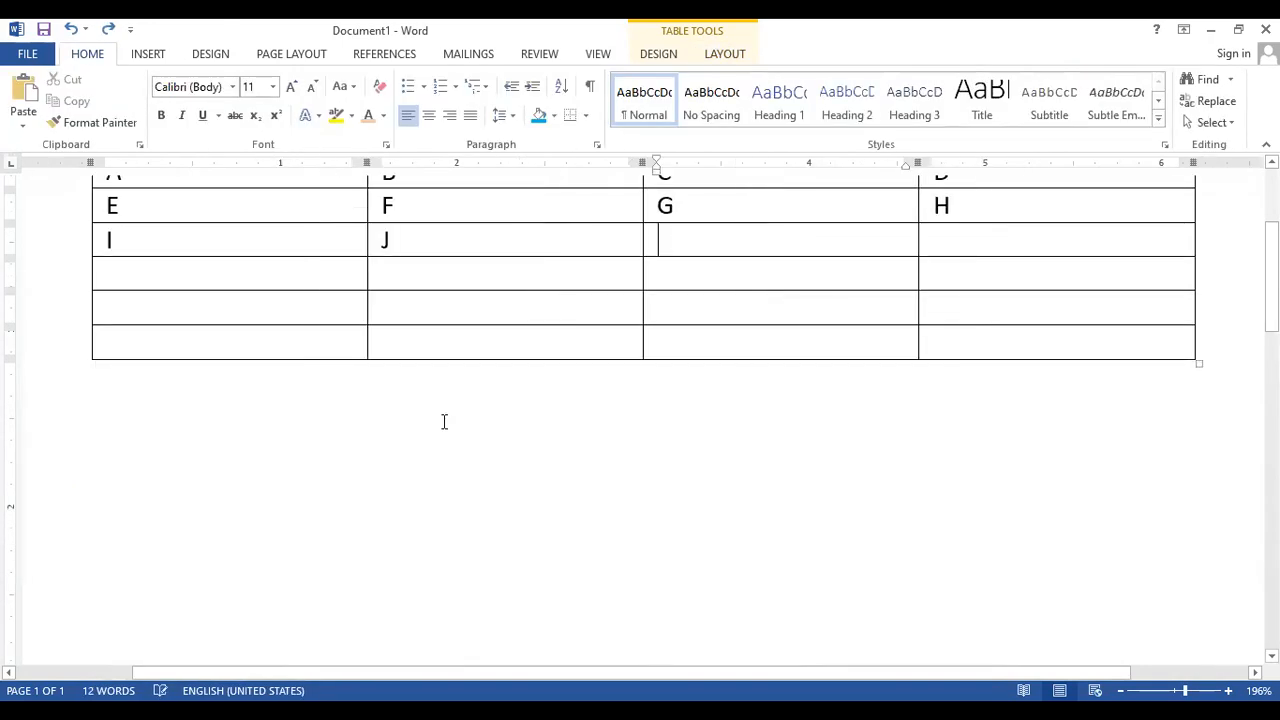
# - Undo the whole series of table edits and clear all content from the document
pyautogui.hotkey('ctrl', 'z')
pyautogui.hotkey('ctrl', 'z')
pyautogui.hotkey('ctrl', 'z')
pyautogui.hotkey('ctrl', 'z')
pyautogui.hotkey('ctrl', 'z')
pyautogui.hotkey('ctrl', 'z')
pyautogui.hotkey('ctrl', 'z')
pyautogui.hotkey('ctrl', 'z')
pyautogui.hotkey('ctrl', 'z')
pyautogui.hotkey('ctrl', 'z')
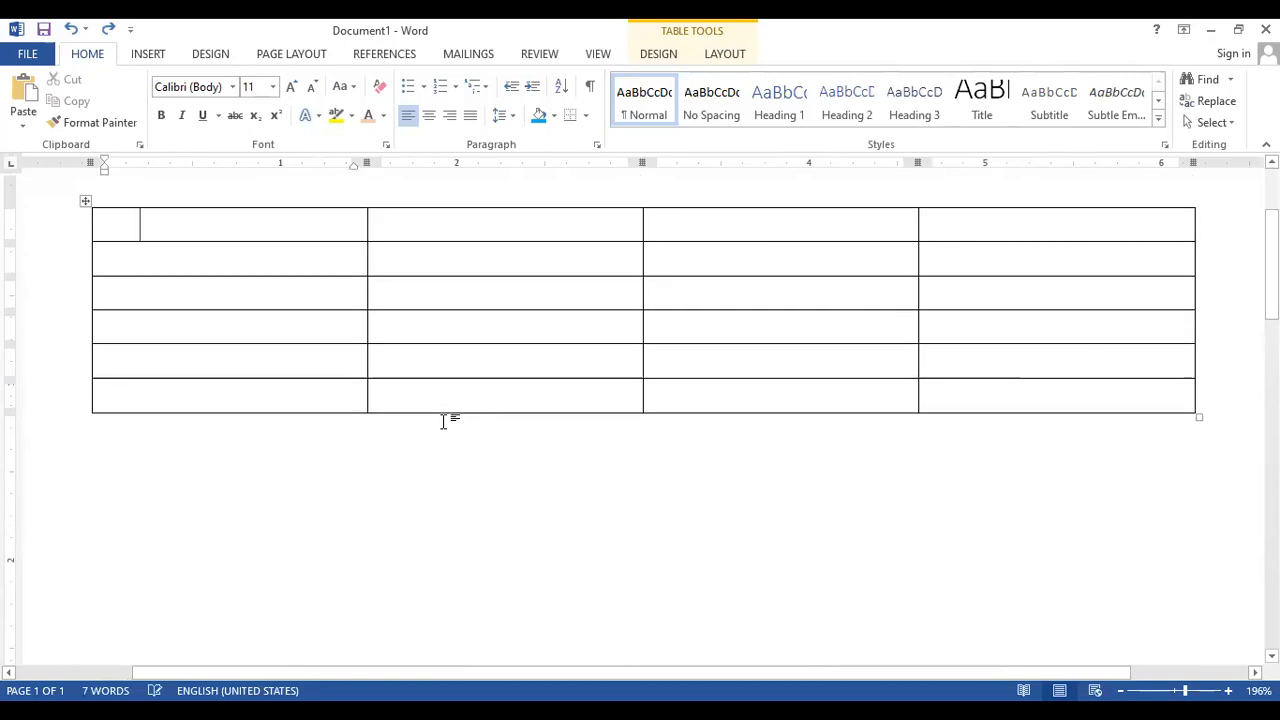
pyautogui.hotkey('ctrl', 'z')
pyautogui.hotkey('ctrl', 'z')
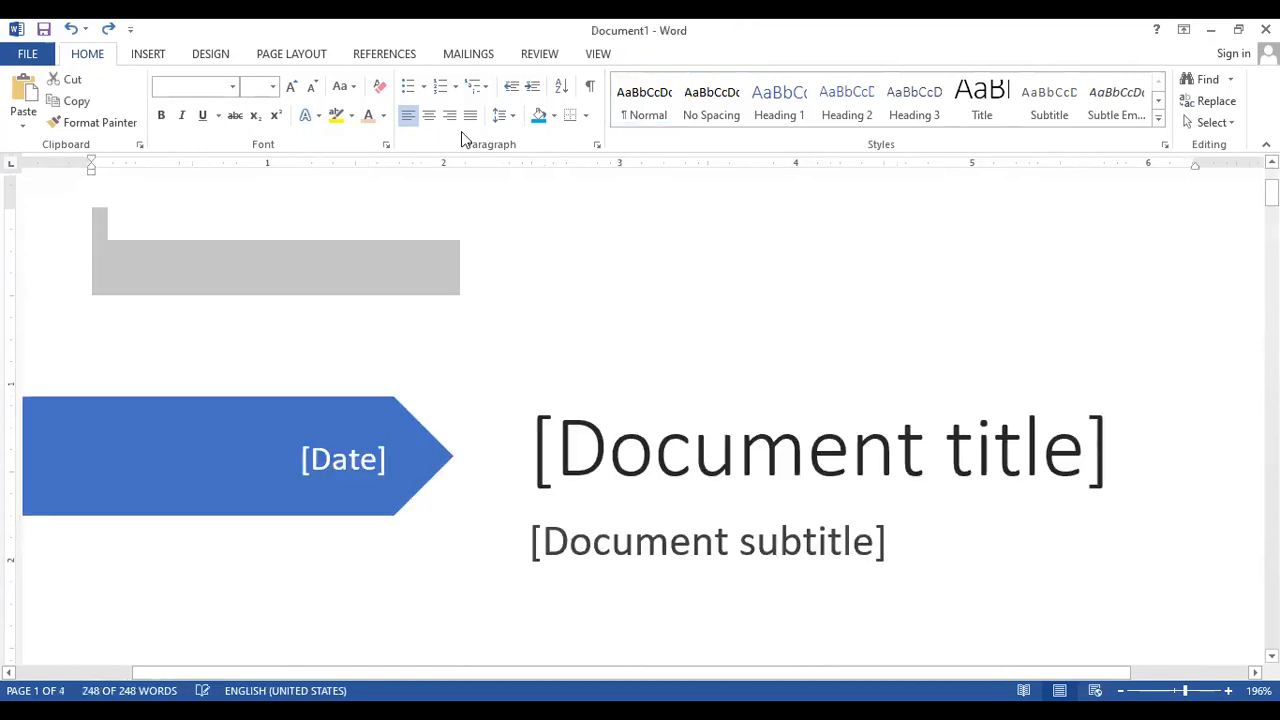
pyautogui.press('Delete')
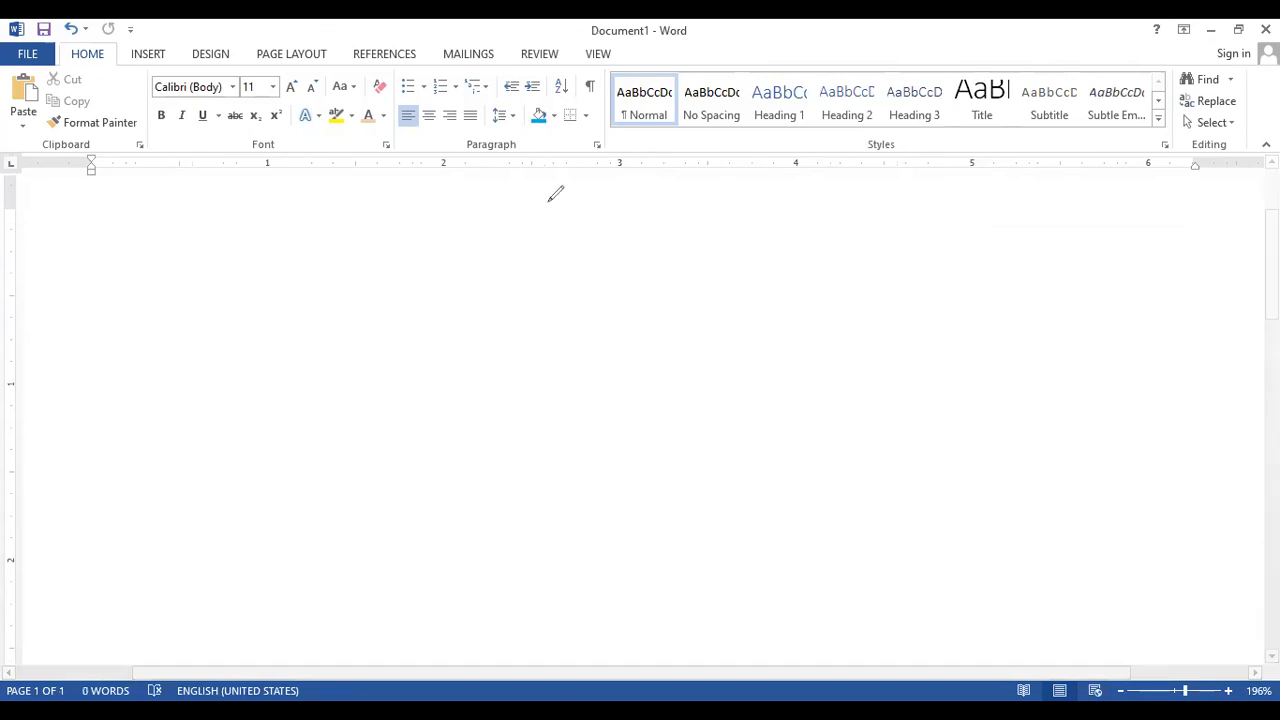
# - Draw a red annotation rectangle on the blank page and write the labels left, center and righ above it
pyautogui.moveTo(355, 253); pyautogui.dragTo(828, 488)
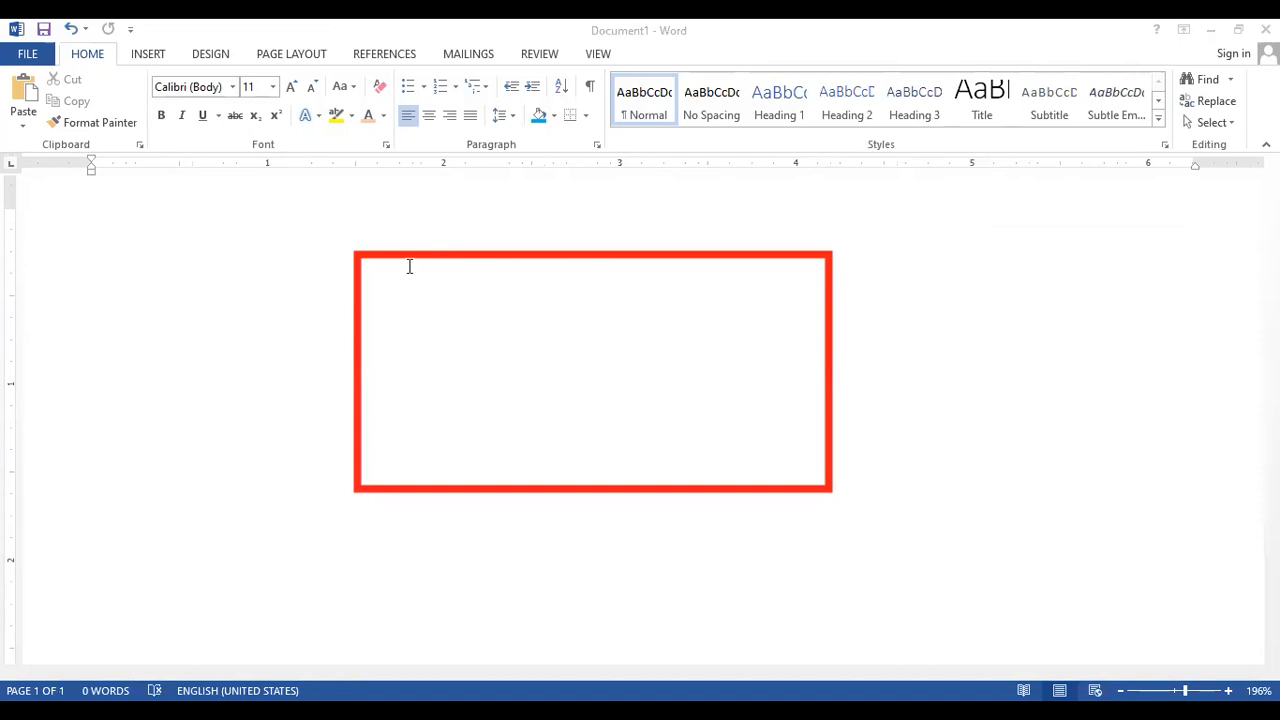
pyautogui.click(389, 202)
pyautogui.write('les')
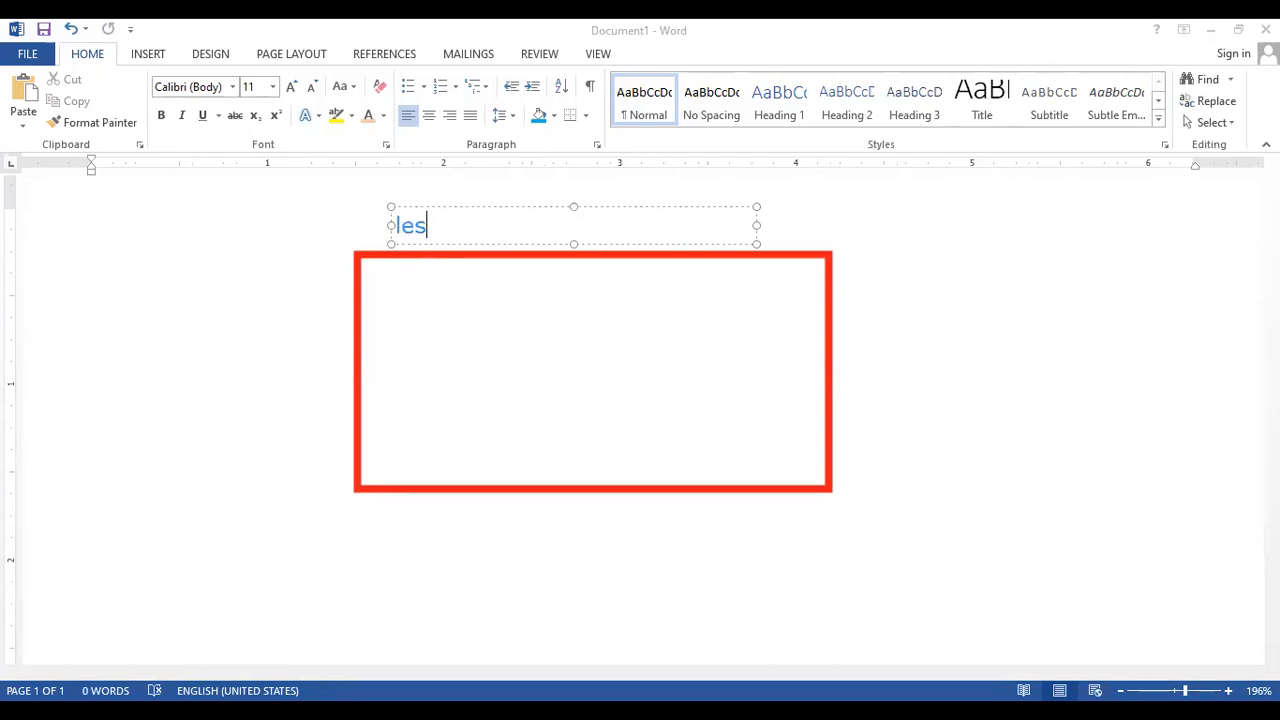
pyautogui.press('BackSpace')
pyautogui.write('ft             center                 righ')
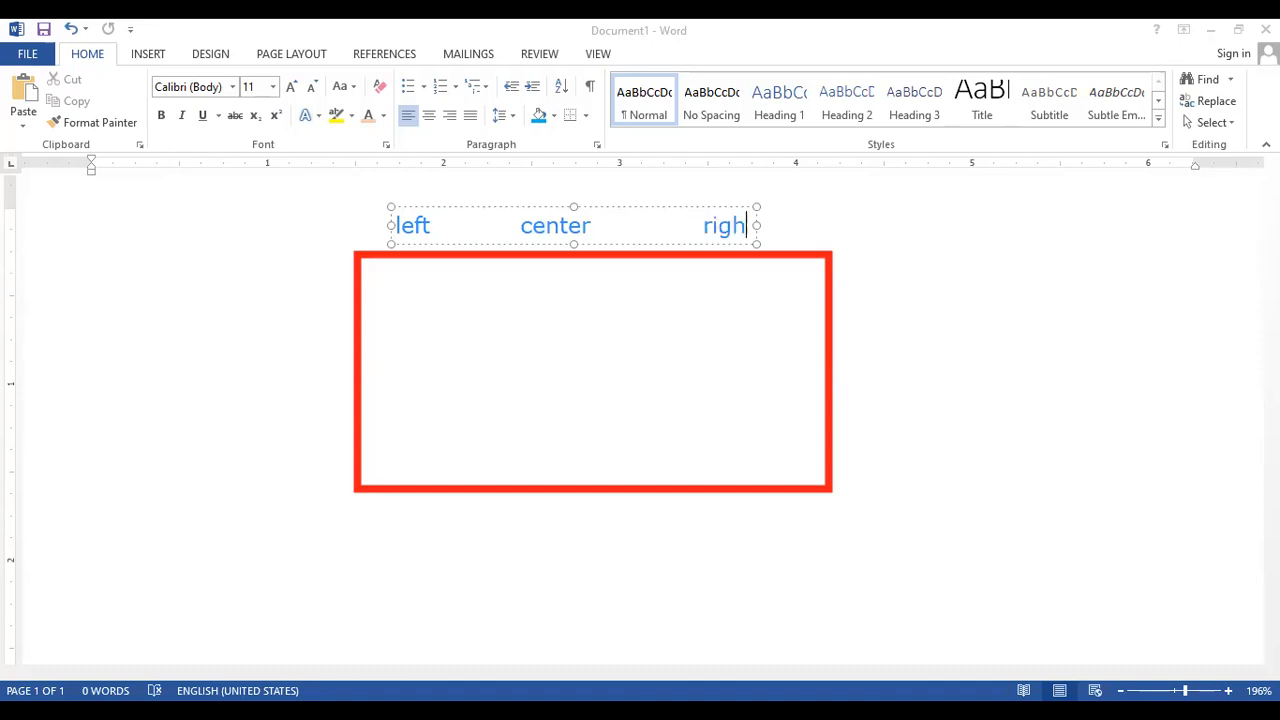
# - Try to complete the third label above the rectangle as right, using a separate text annotation
pyautogui.write('t')
pyautogui.press('BackSpace')
pyautogui.click(762, 223)
pyautogui.moveTo(741, 223); pyautogui.dragTo(691, 224)
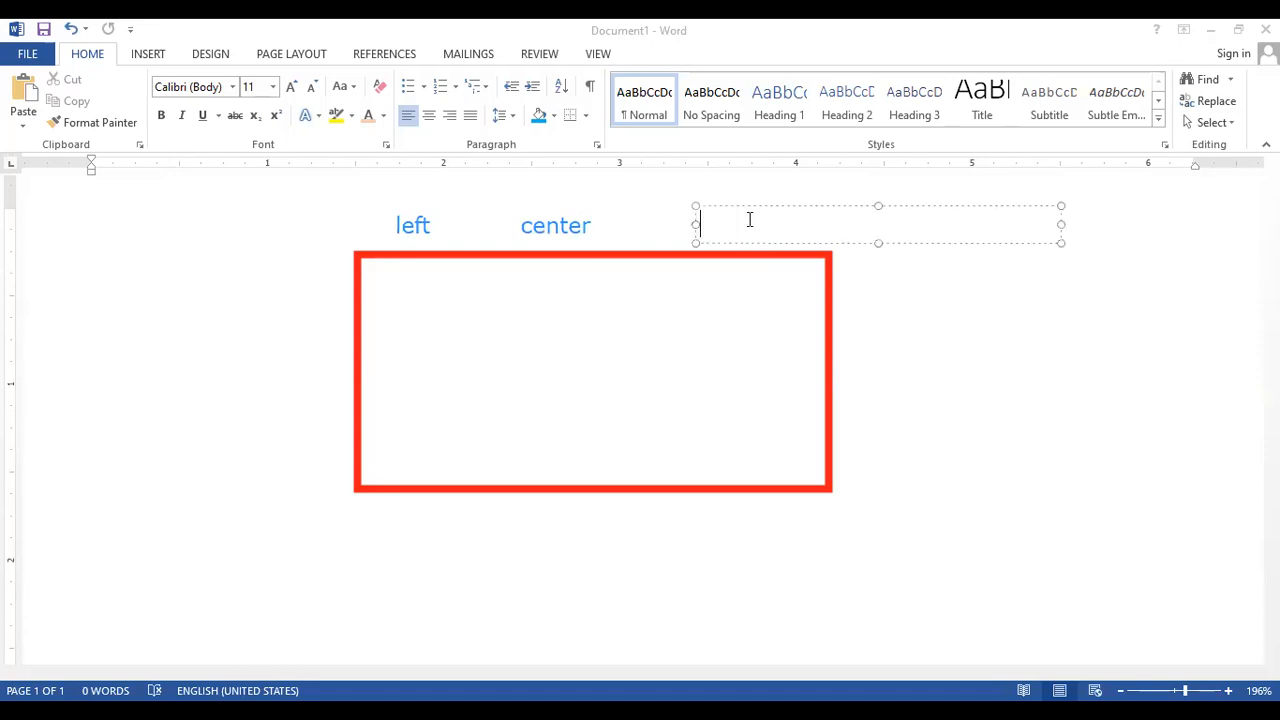
pyautogui.write('right')
pyautogui.click(929, 294)
# - Add the text annotation top Hello beside the upper part of the red rectangle
pyautogui.click(417, 248)
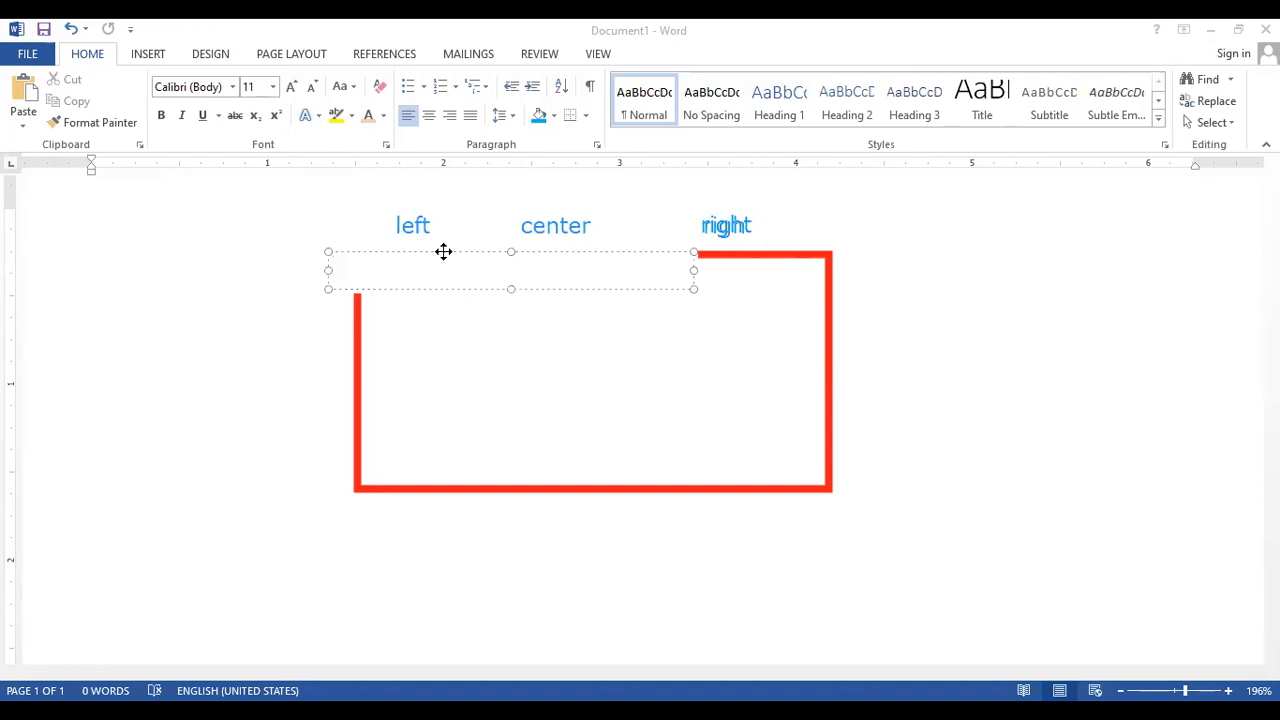
pyautogui.moveTo(444, 251); pyautogui.dragTo(98, 261)
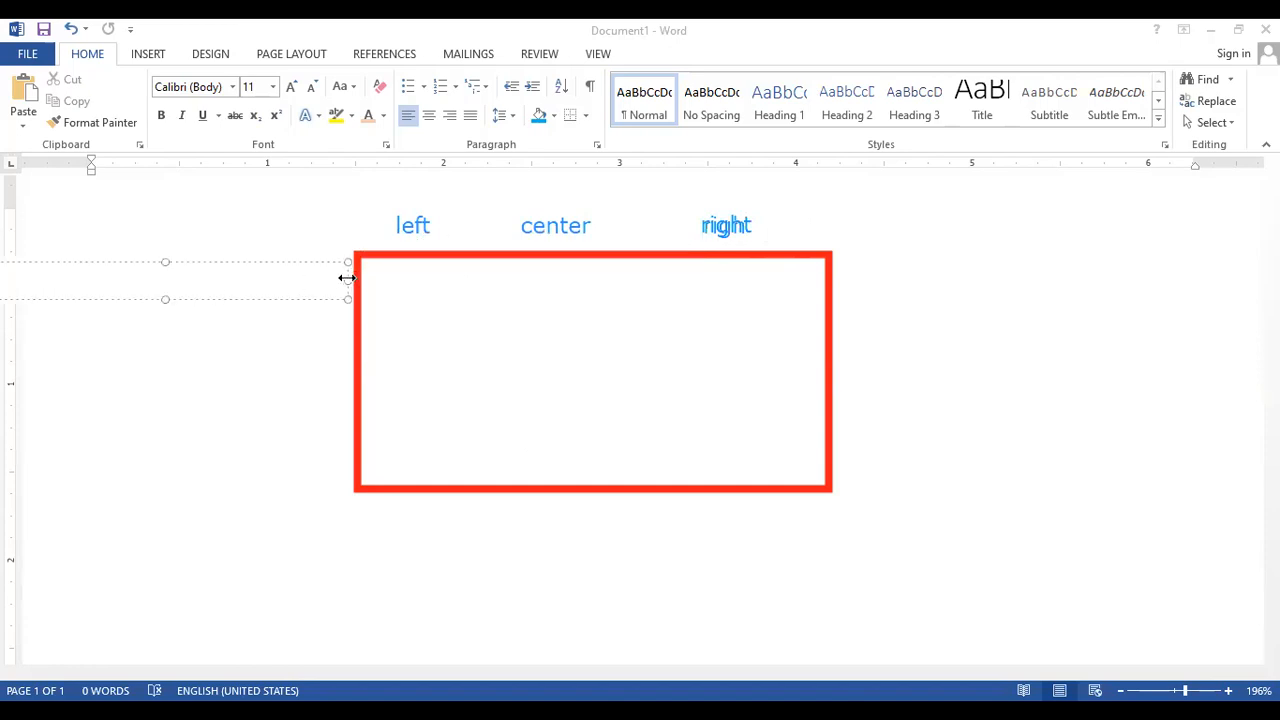
pyautogui.click(238, 294)
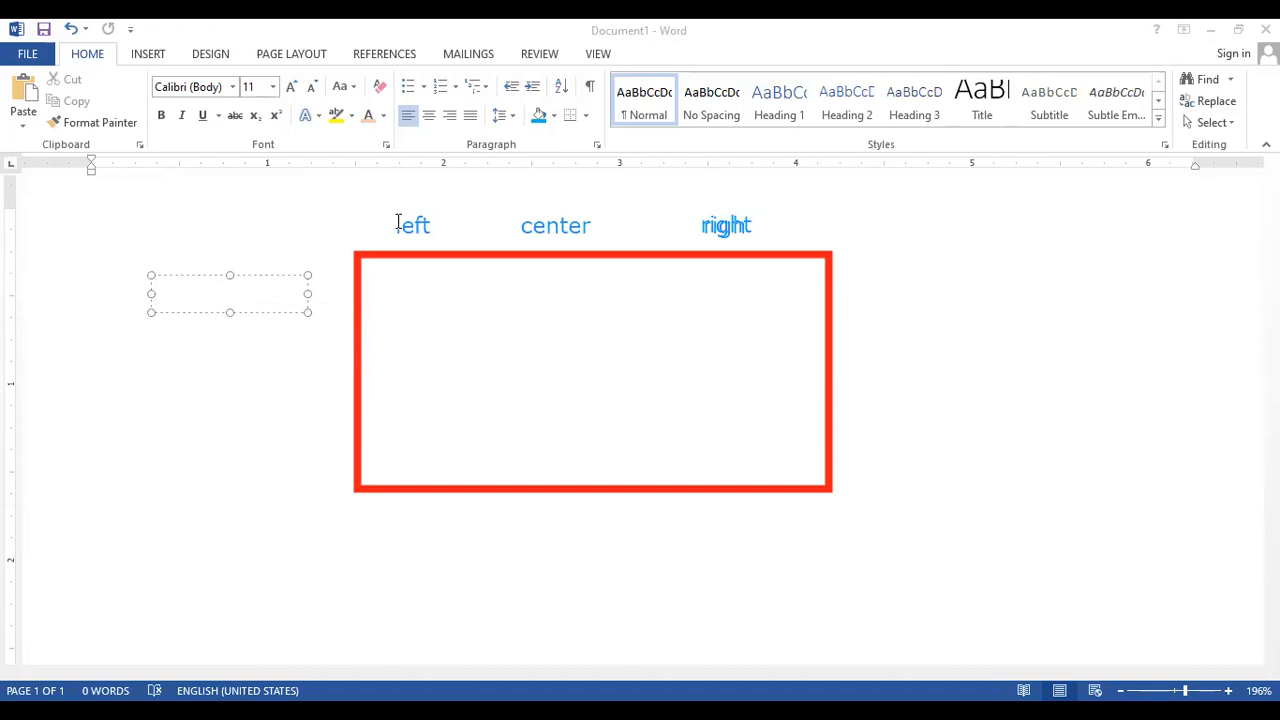
pyautogui.write('top')
pyautogui.moveTo(265, 270); pyautogui.dragTo(263, 271)
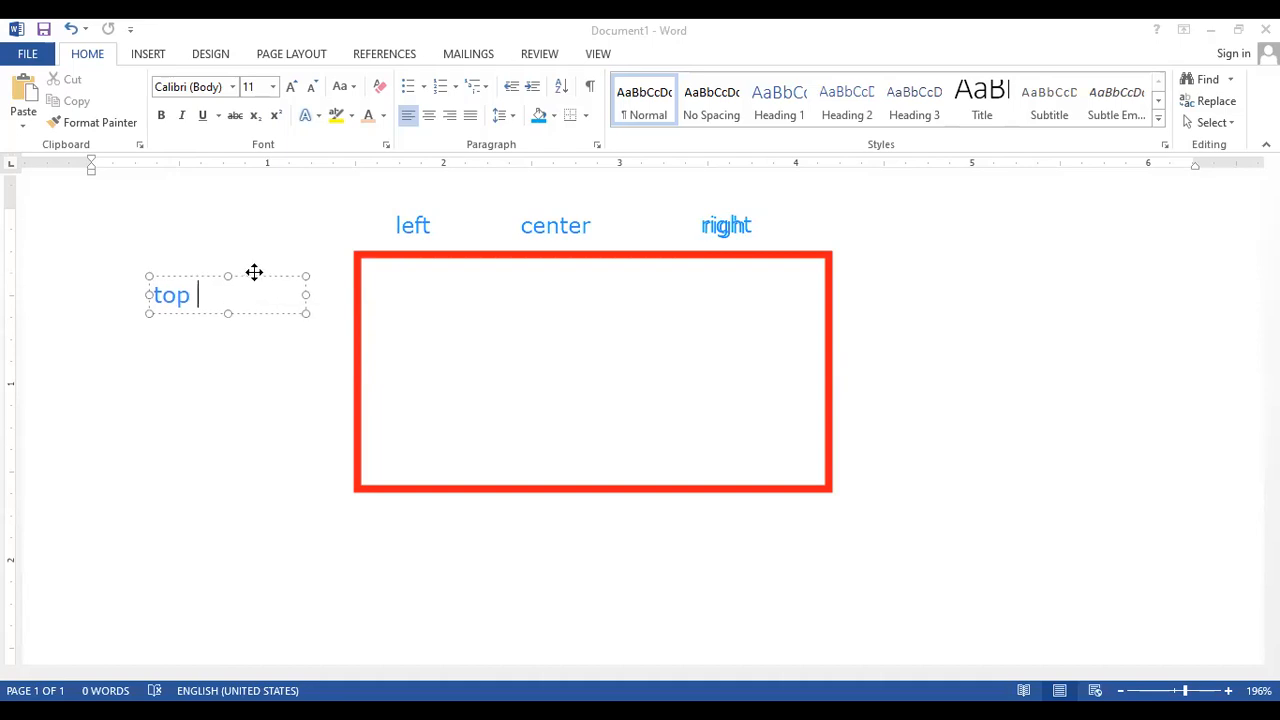
pyautogui.write('Hello')
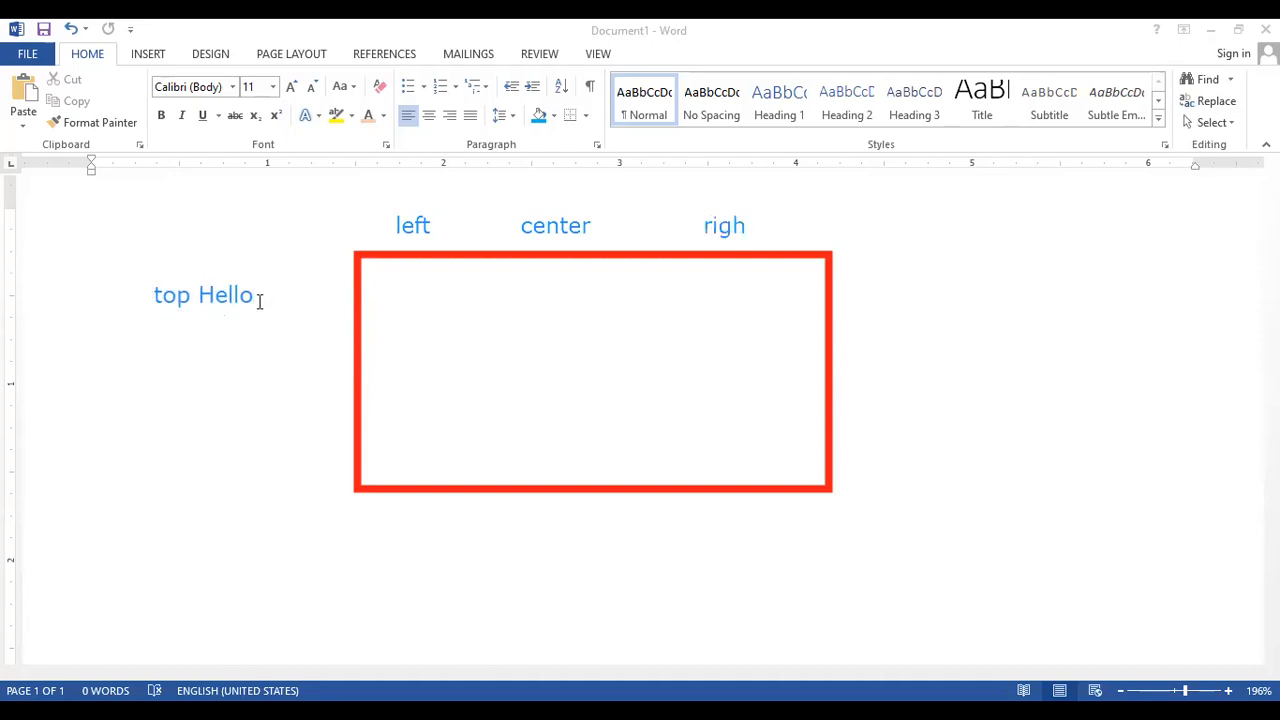
# - Add the text annotations middle and bottom below the top label, beside the red rectangle
pyautogui.click(259, 302)
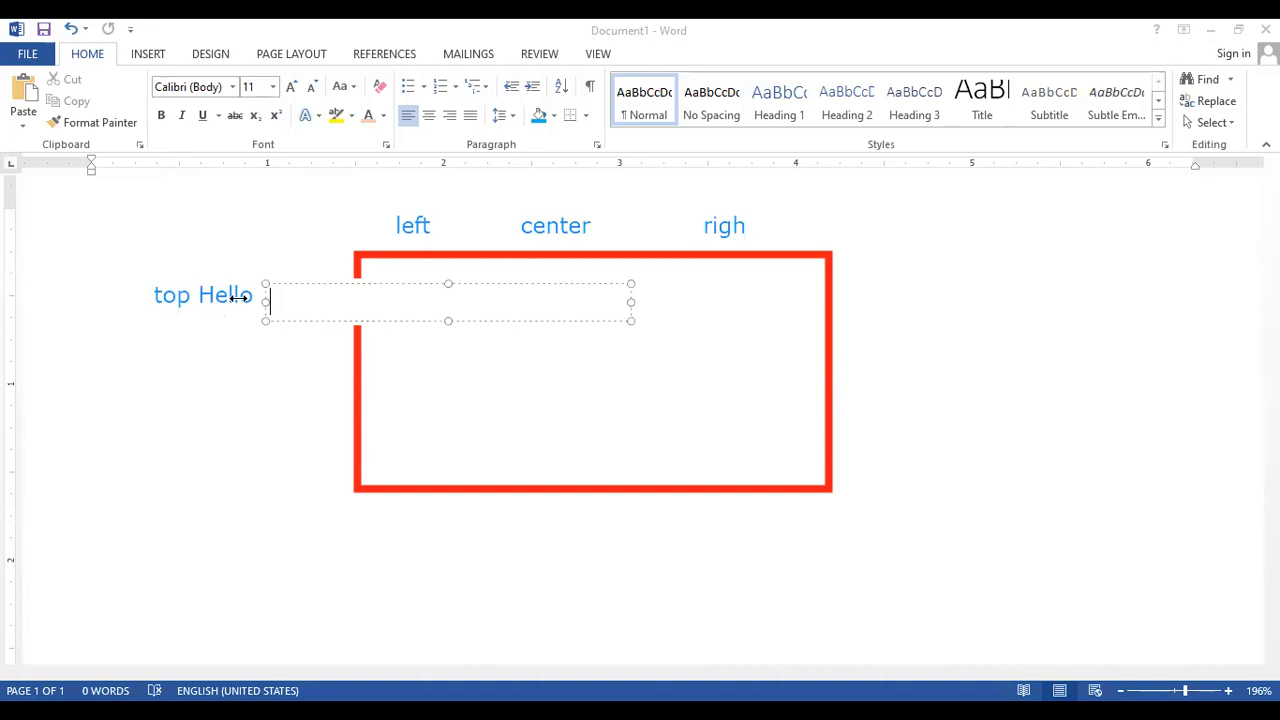
pyautogui.press('BackSpace')
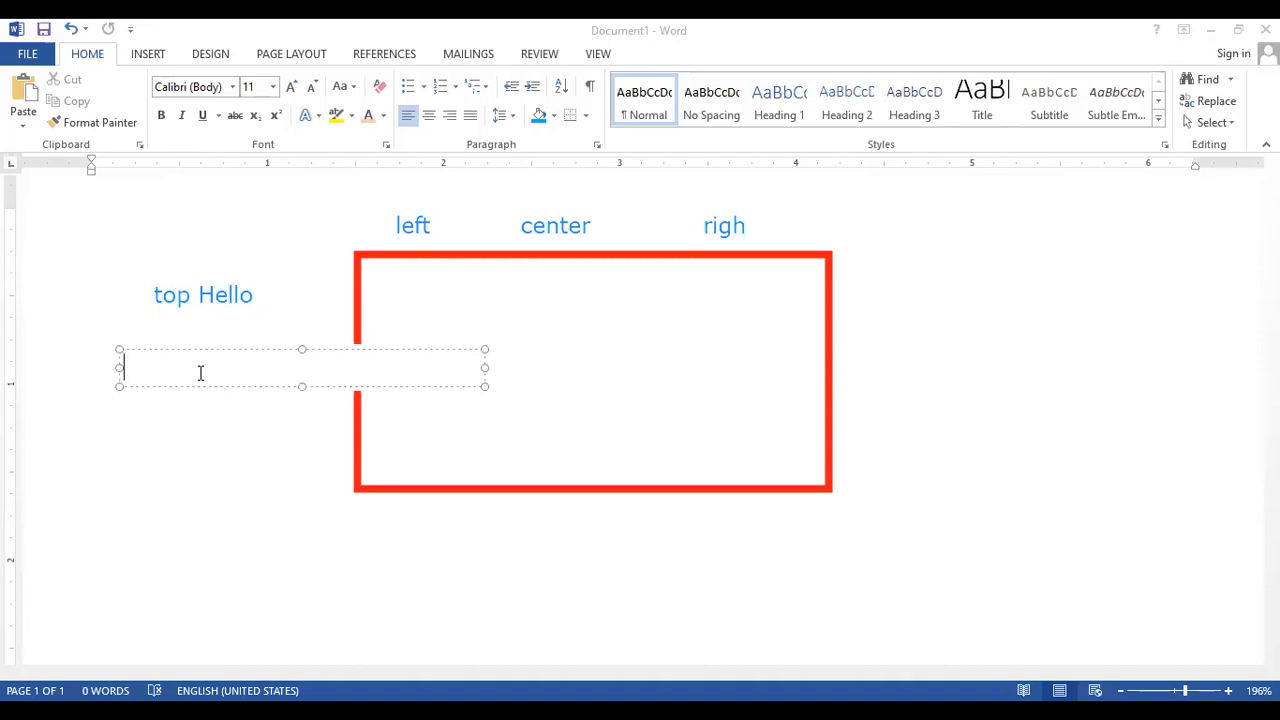
pyautogui.write('middle')
pyautogui.moveTo(350, 373); pyautogui.dragTo(351, 371)
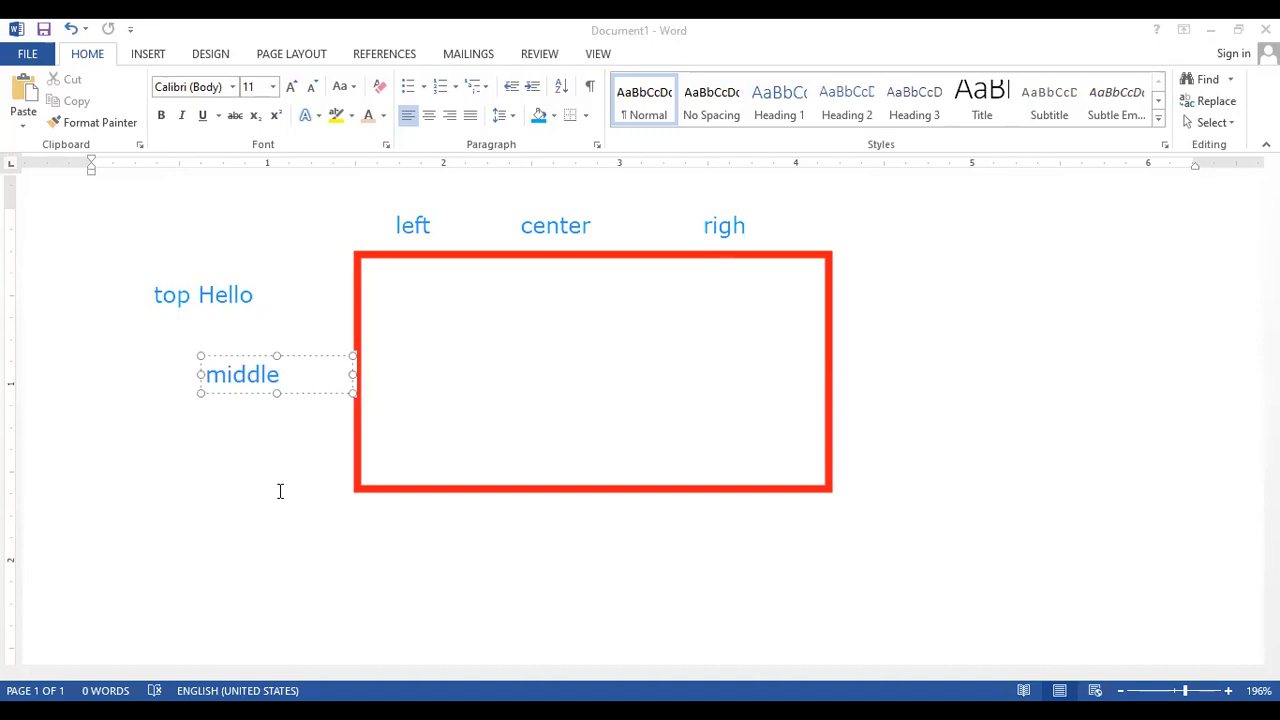
pyautogui.click(212, 502)
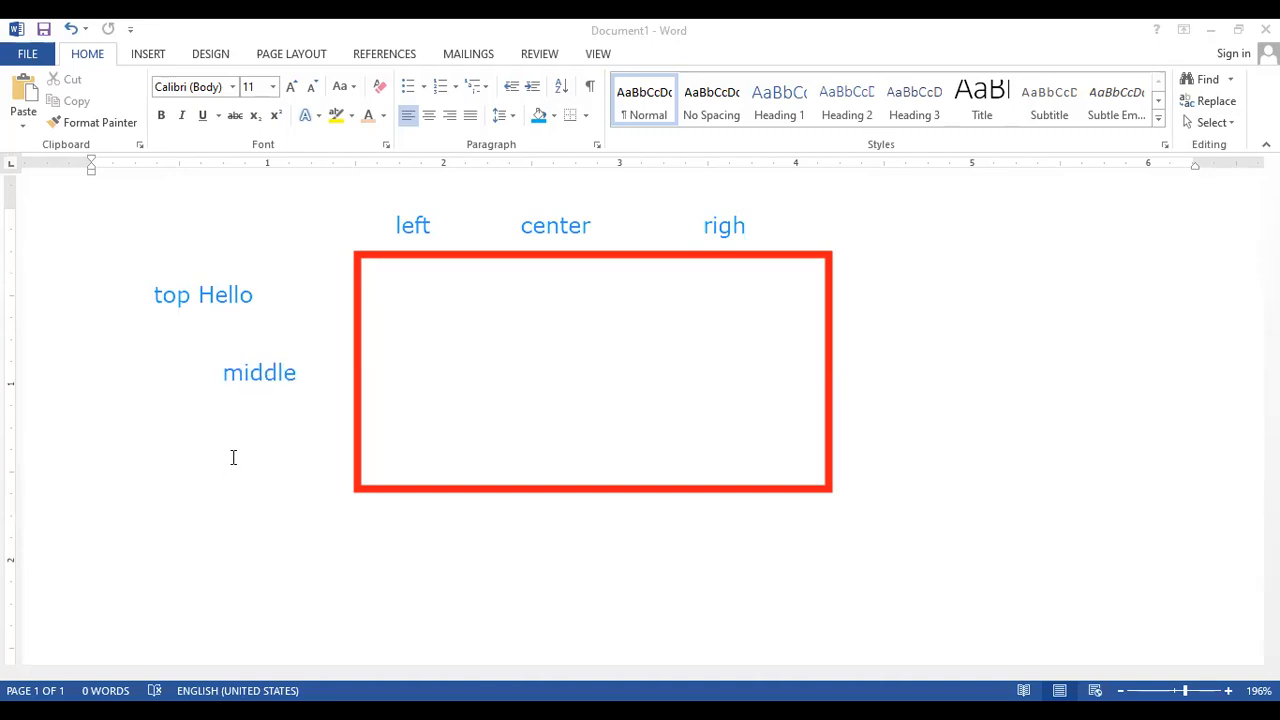
pyautogui.click(238, 458)
pyautogui.write('bott')
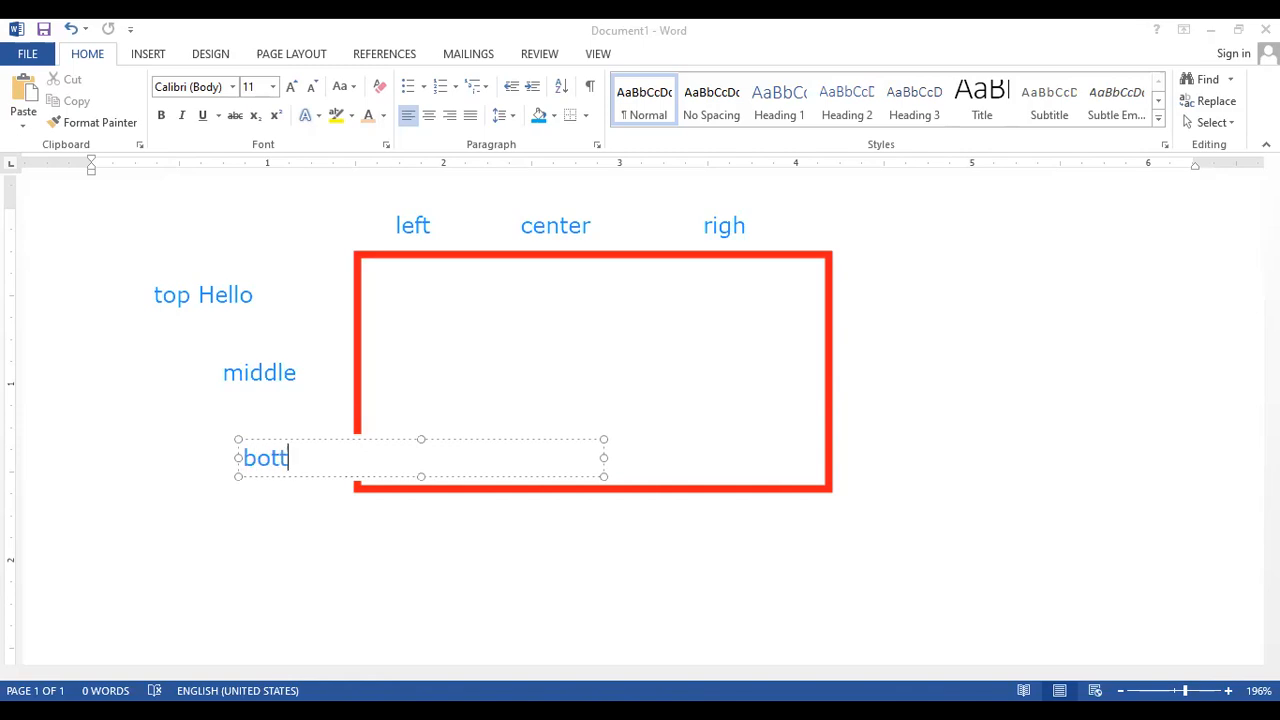
pyautogui.write('om')
pyautogui.moveTo(337, 452); pyautogui.dragTo(341, 457)
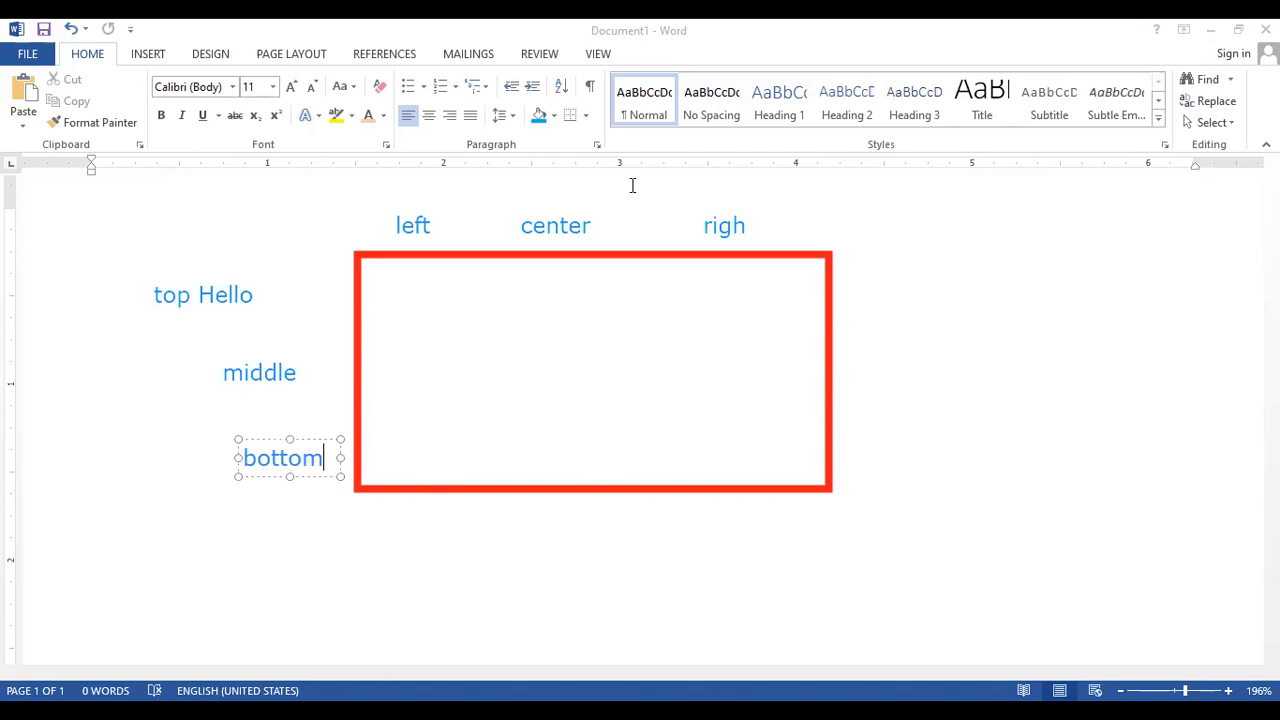
# - Handwrite cell with an arrow pointing at the rectangle, and strike out Hello with an arrow from the top label
pyautogui.moveTo(970, 391)
pyautogui.mouseDown()
pyautogui.moveTo(848, 381)
pyautogui.moveTo(885, 410)
pyautogui.mouseUp()
pyautogui.moveTo(1012, 370)
pyautogui.mouseDown()
pyautogui.moveTo(1050, 436)
pyautogui.moveTo(1077, 351)
pyautogui.moveTo(1128, 400)
pyautogui.mouseUp()
pyautogui.moveTo(1097, 333); pyautogui.dragTo(1143, 445)
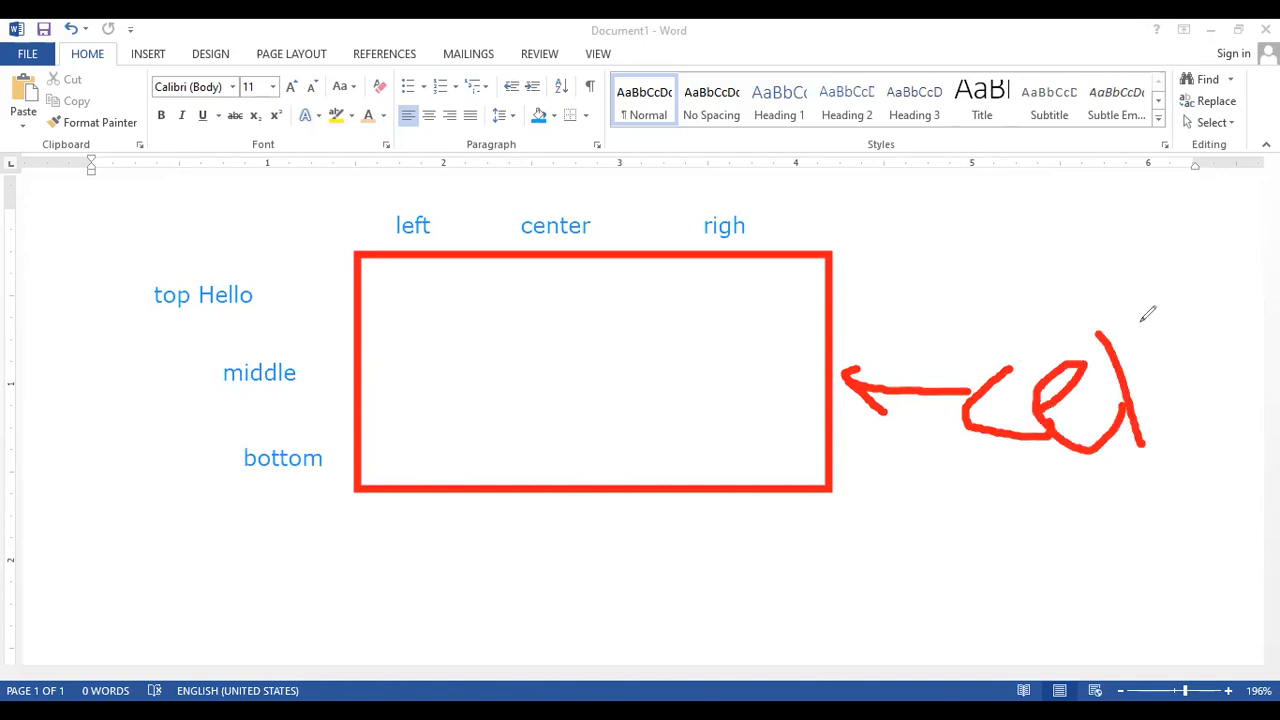
pyautogui.moveTo(1140, 322); pyautogui.dragTo(1181, 420)
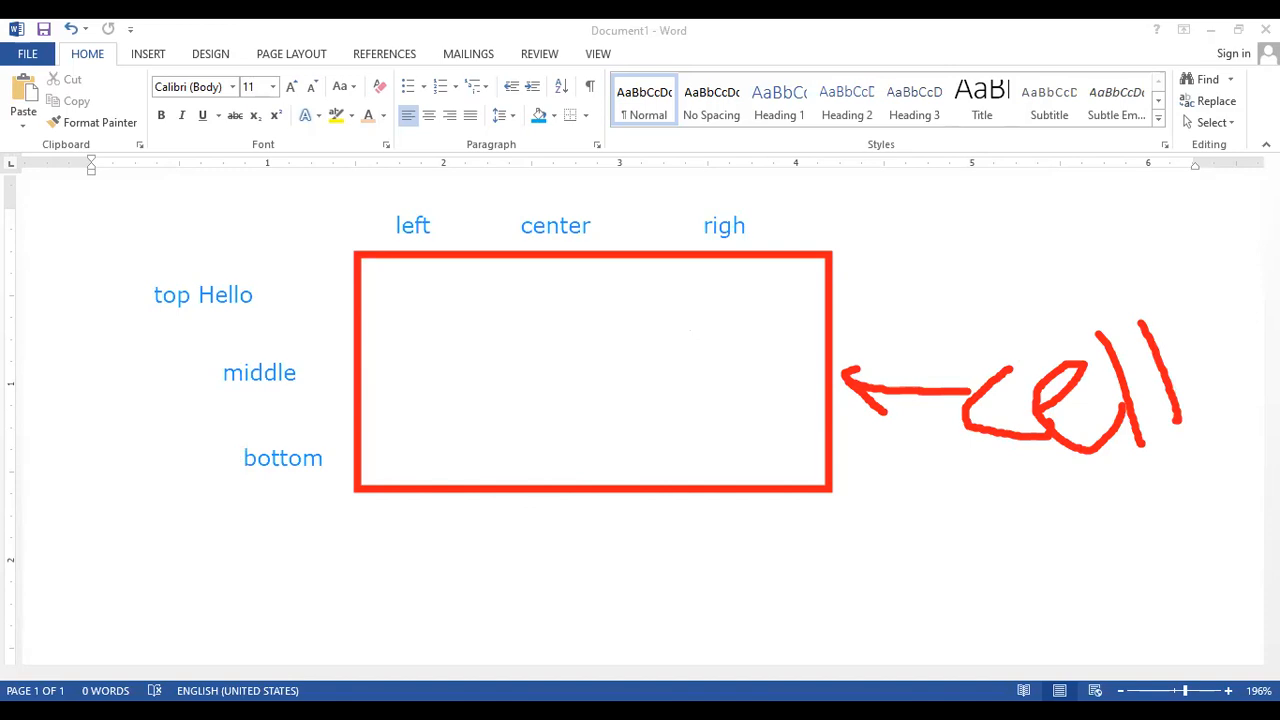
pyautogui.moveTo(222, 291)
pyautogui.mouseDown()
pyautogui.moveTo(197, 294)
pyautogui.moveTo(357, 283)
pyautogui.moveTo(343, 281)
pyautogui.moveTo(352, 292)
pyautogui.mouseUp()
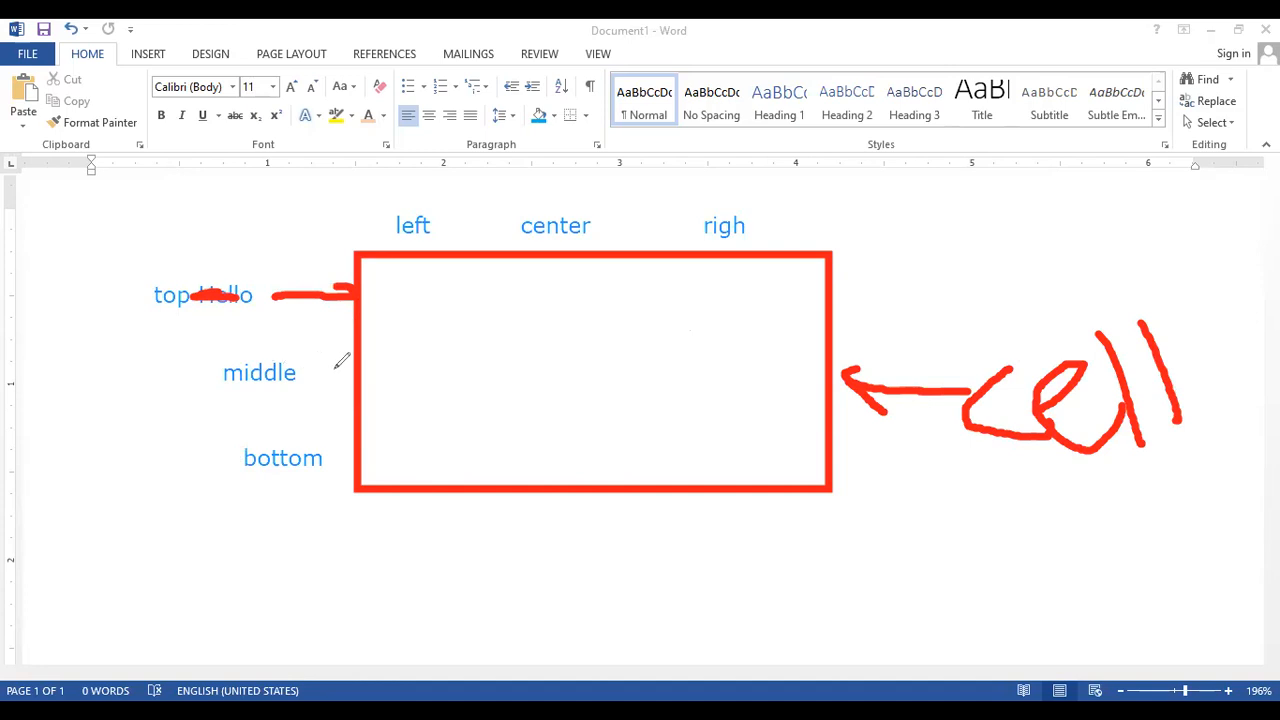
# - Divide the red rectangle into nine areas with two vertical and two horizontal freehand lines
pyautogui.moveTo(467, 248); pyautogui.dragTo(481, 518)
pyautogui.moveTo(643, 256)
pyautogui.mouseDown()
pyautogui.moveTo(691, 457)
pyautogui.moveTo(686, 494)
pyautogui.mouseUp()
pyautogui.moveTo(357, 340); pyautogui.dragTo(821, 338)
pyautogui.moveTo(340, 408)
pyautogui.mouseDown()
pyautogui.moveTo(620, 434)
pyautogui.moveTo(832, 405)
pyautogui.mouseUp()
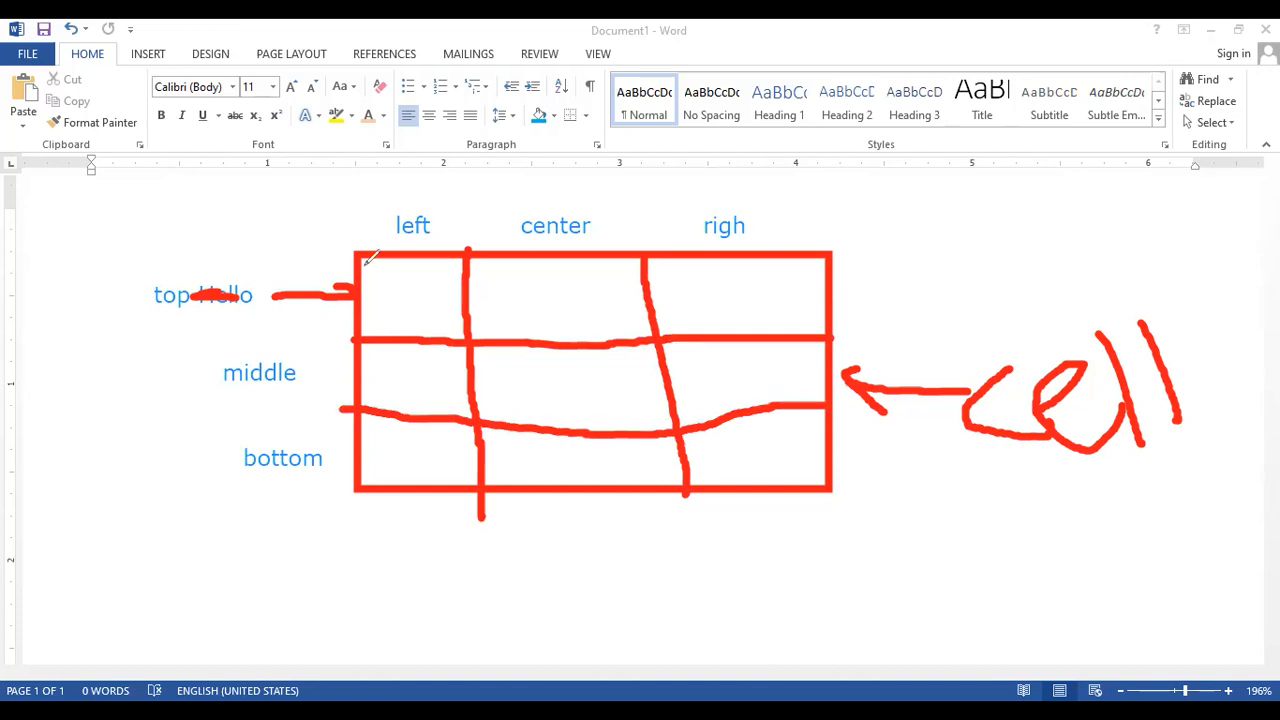
# - Dot the top-left, middle-left, middle-center and bottom-right areas of the grid, and complete the label right with a handwritten t
pyautogui.click(410, 293)
pyautogui.moveTo(752, 207)
pyautogui.mouseDown()
pyautogui.moveTo(754, 226)
pyautogui.moveTo(772, 230)
pyautogui.mouseUp()
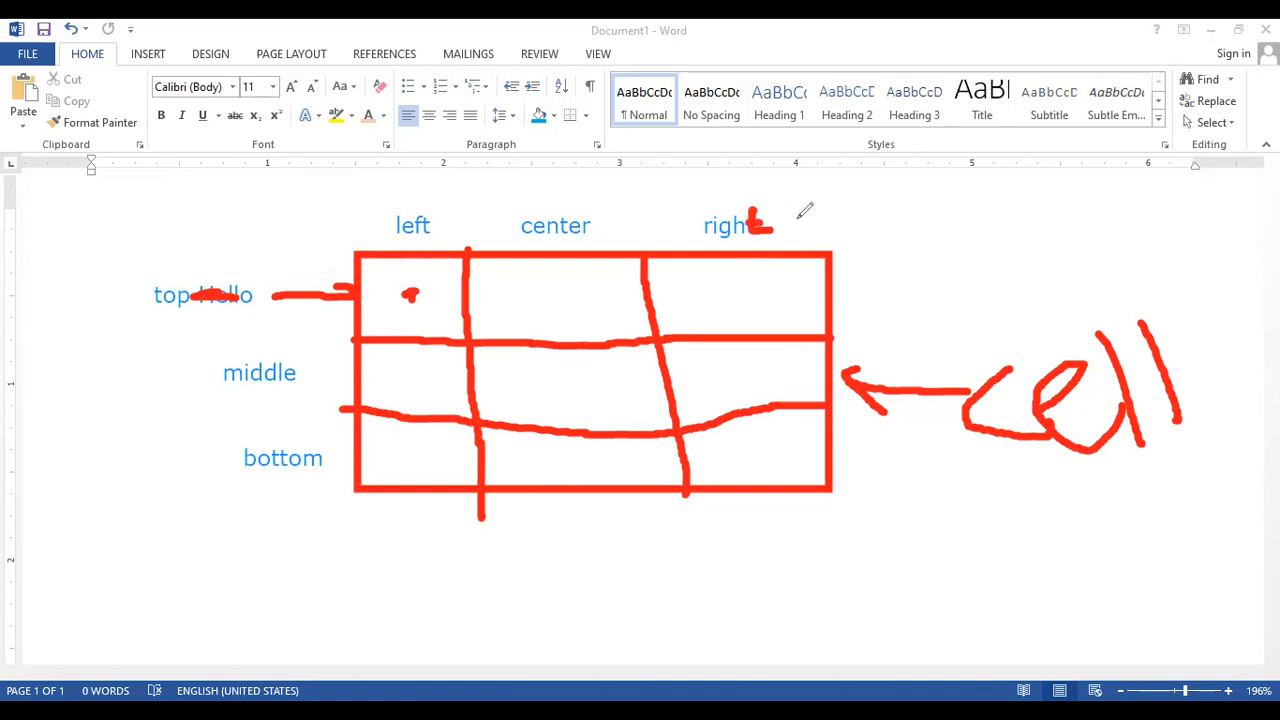
pyautogui.click(427, 372)
pyautogui.click(556, 374)
pyautogui.click(780, 440)
# - Insert a table with four columns and three rows below the annotated cell diagram
pyautogui.click(150, 56)
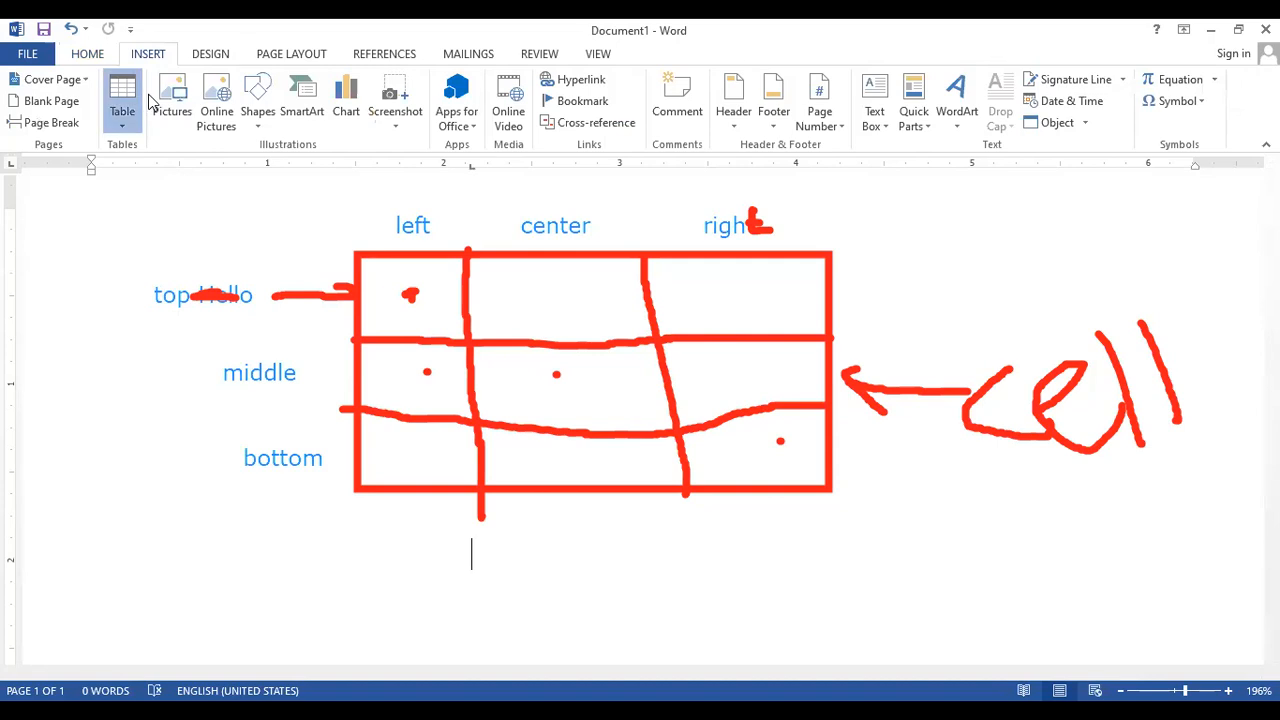
pyautogui.click(122, 105)
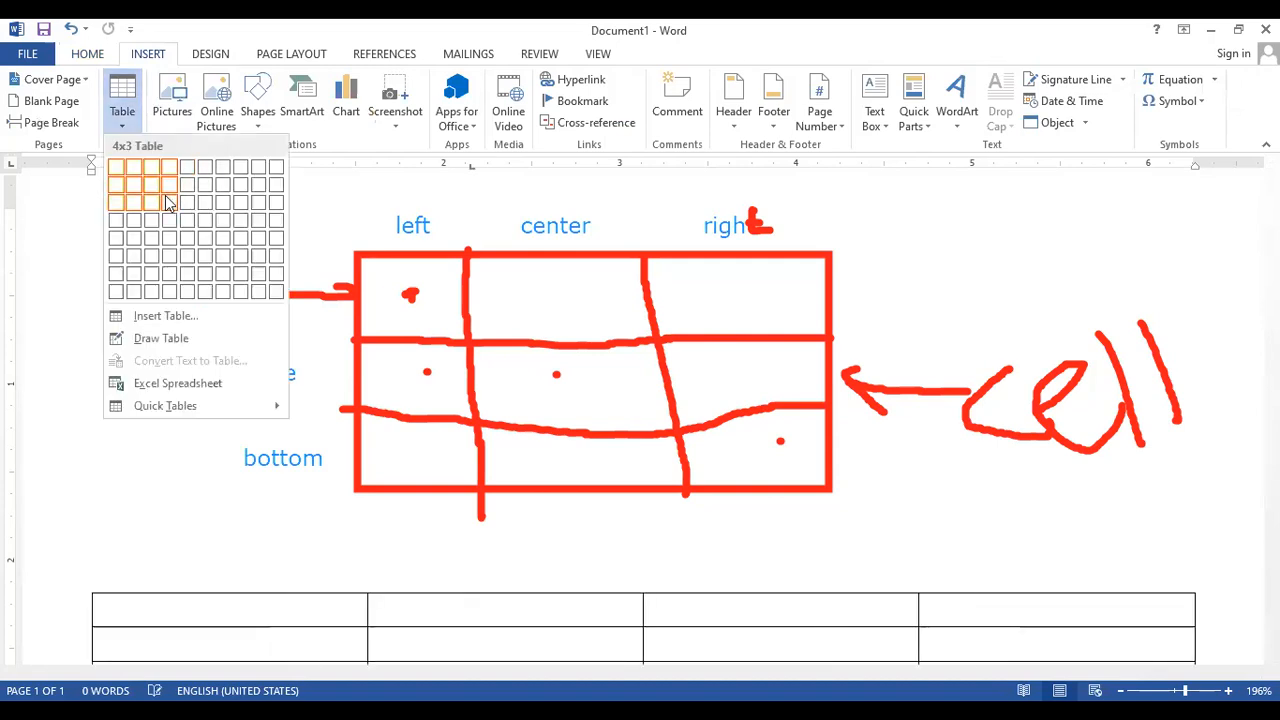
pyautogui.click(169, 203)
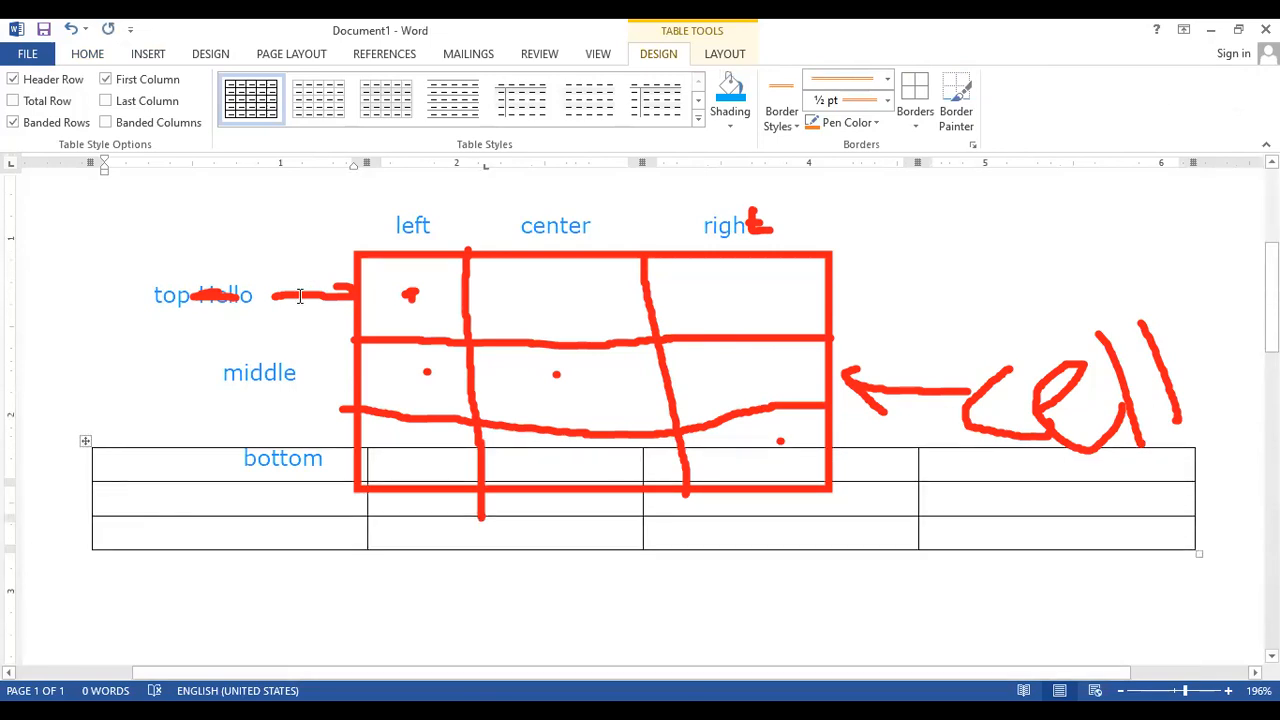
# - Set the table's first row height to 0.87" and enter It class in its first cell
pyautogui.scroll(3, 300, 477)
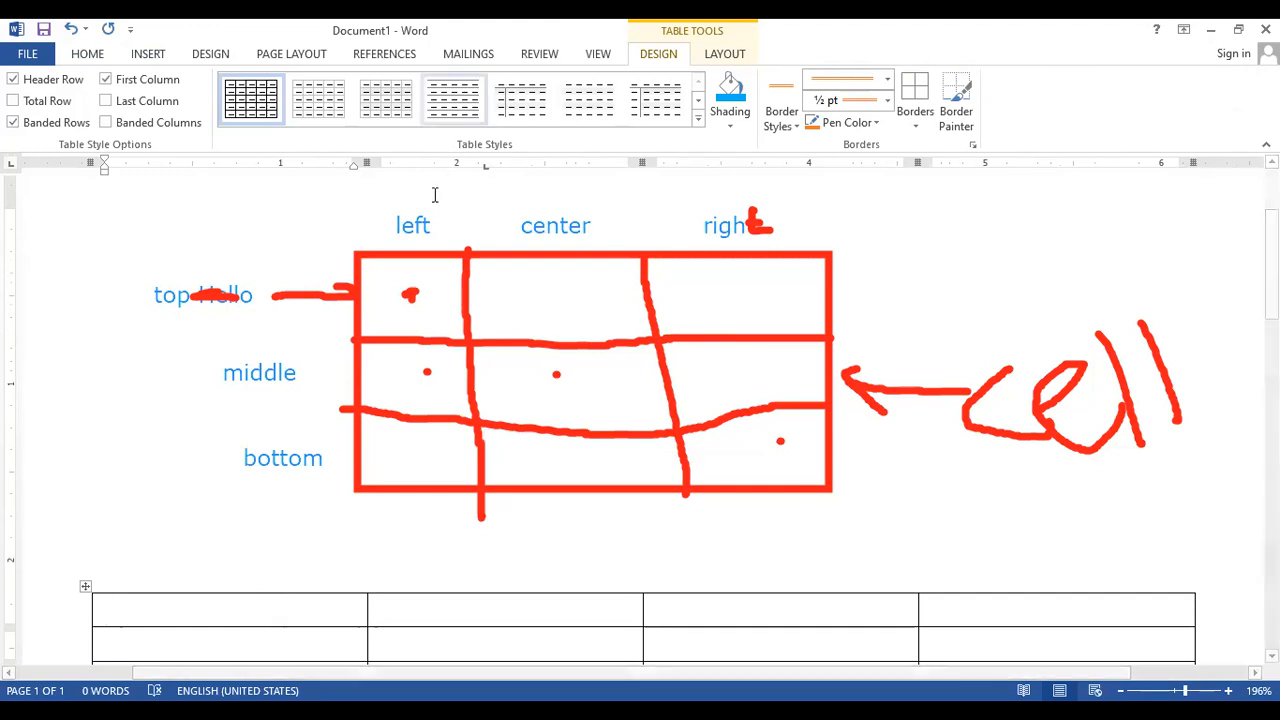
pyautogui.click(716, 52)
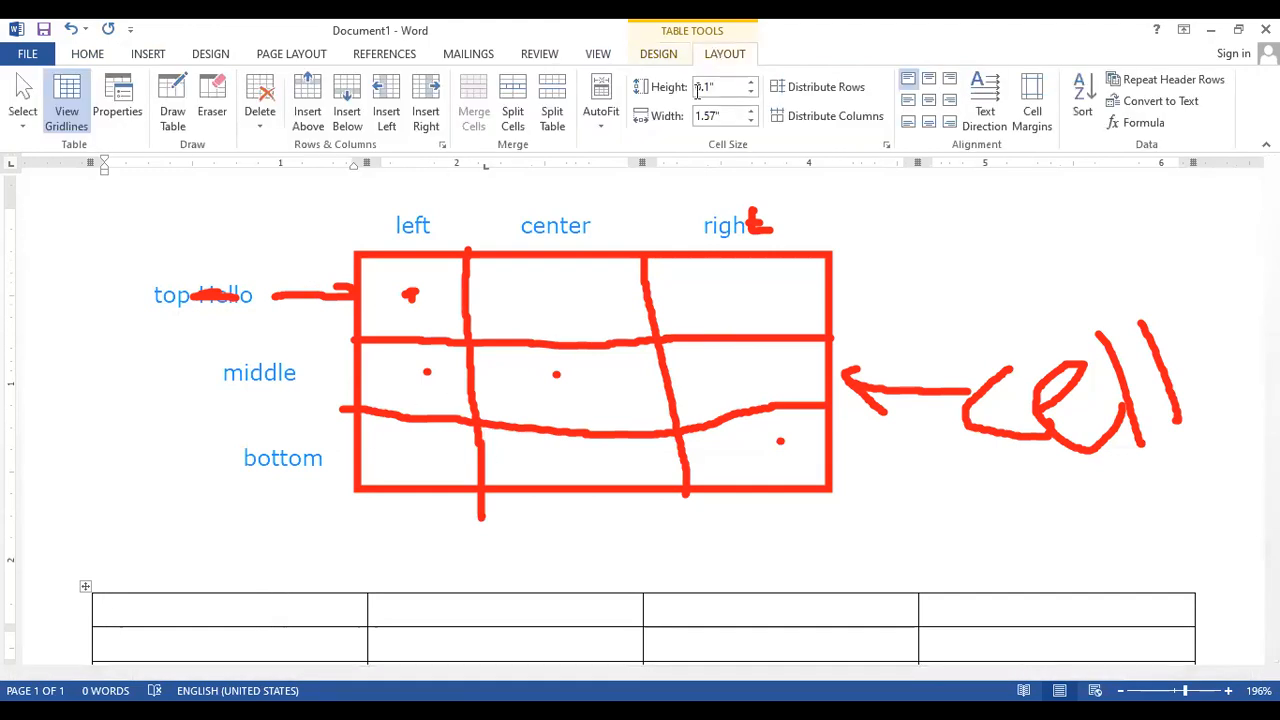
pyautogui.scroll(-3, 386, 449)
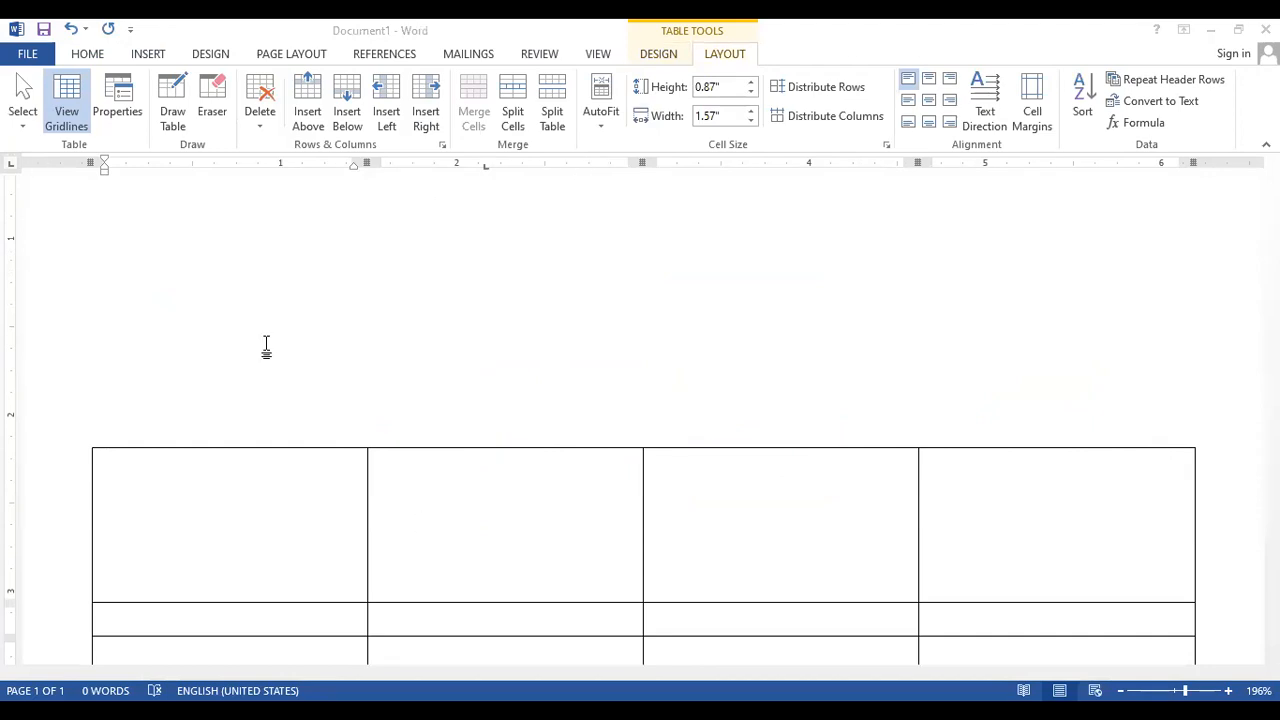
pyautogui.scroll(-3, 273, 344)
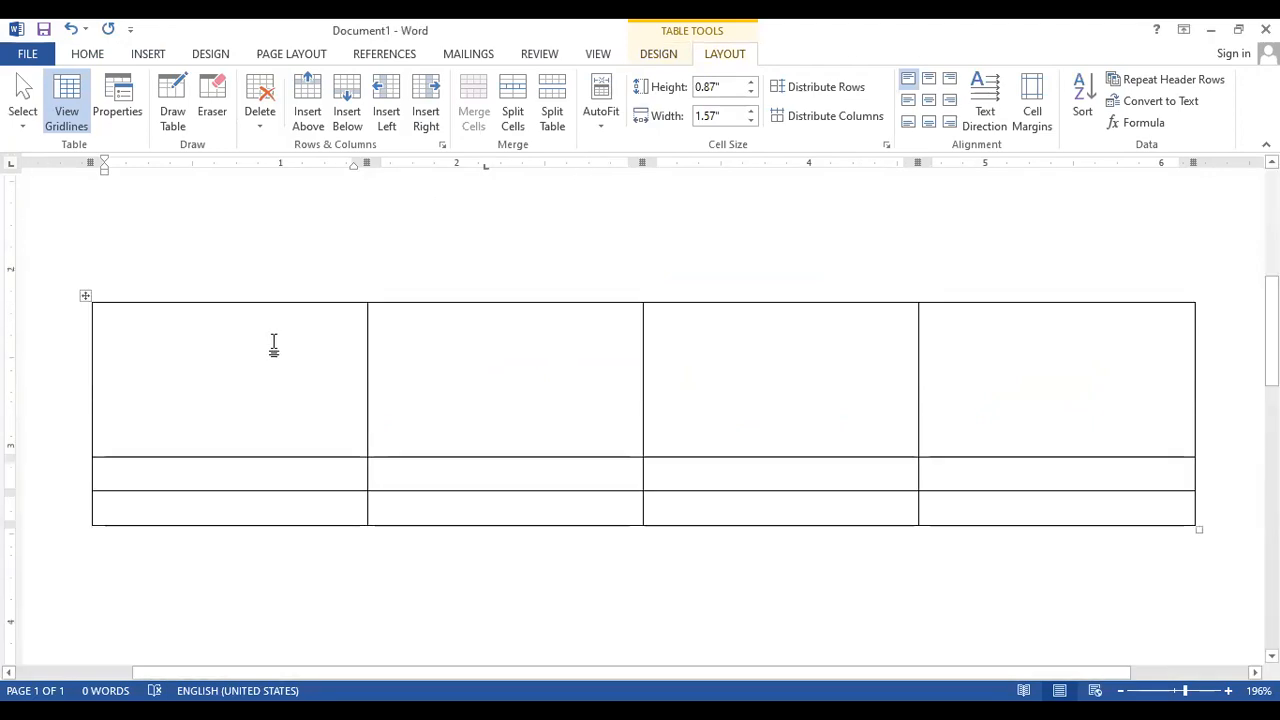
pyautogui.write('It class')
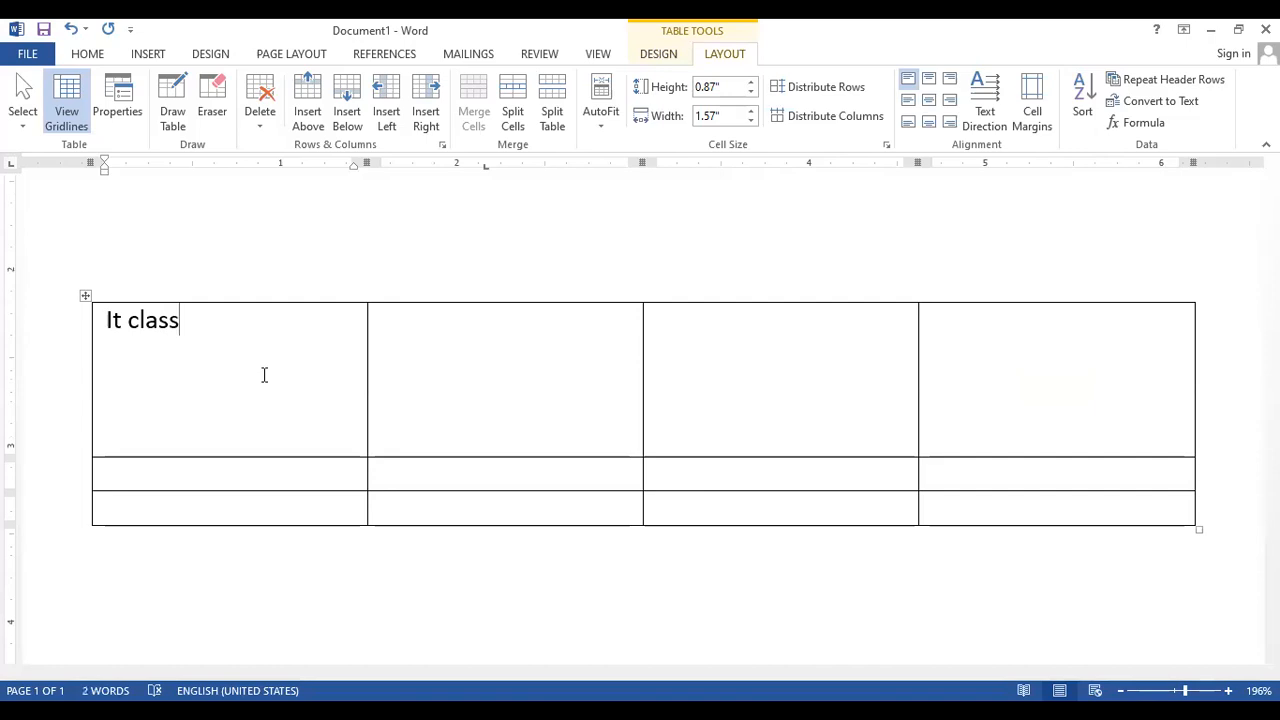
pyautogui.hotkey('ctrl', 'Home')
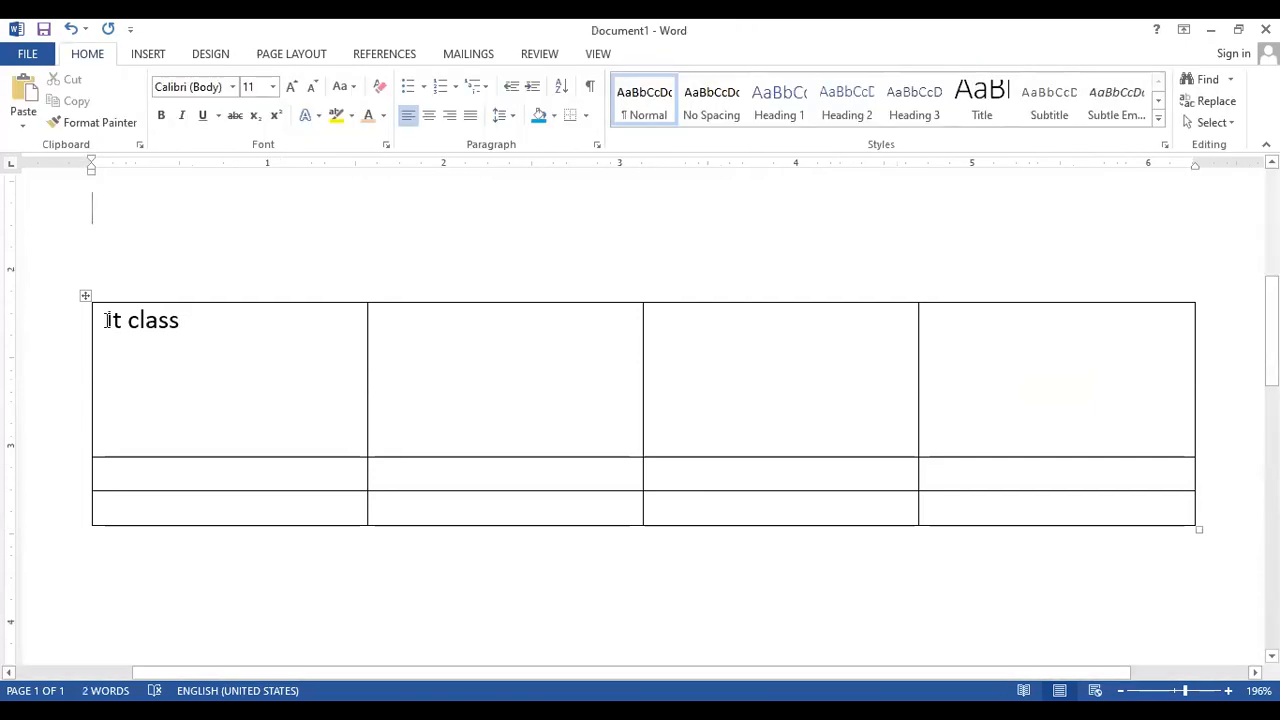
pyautogui.tripleClick(110, 322)
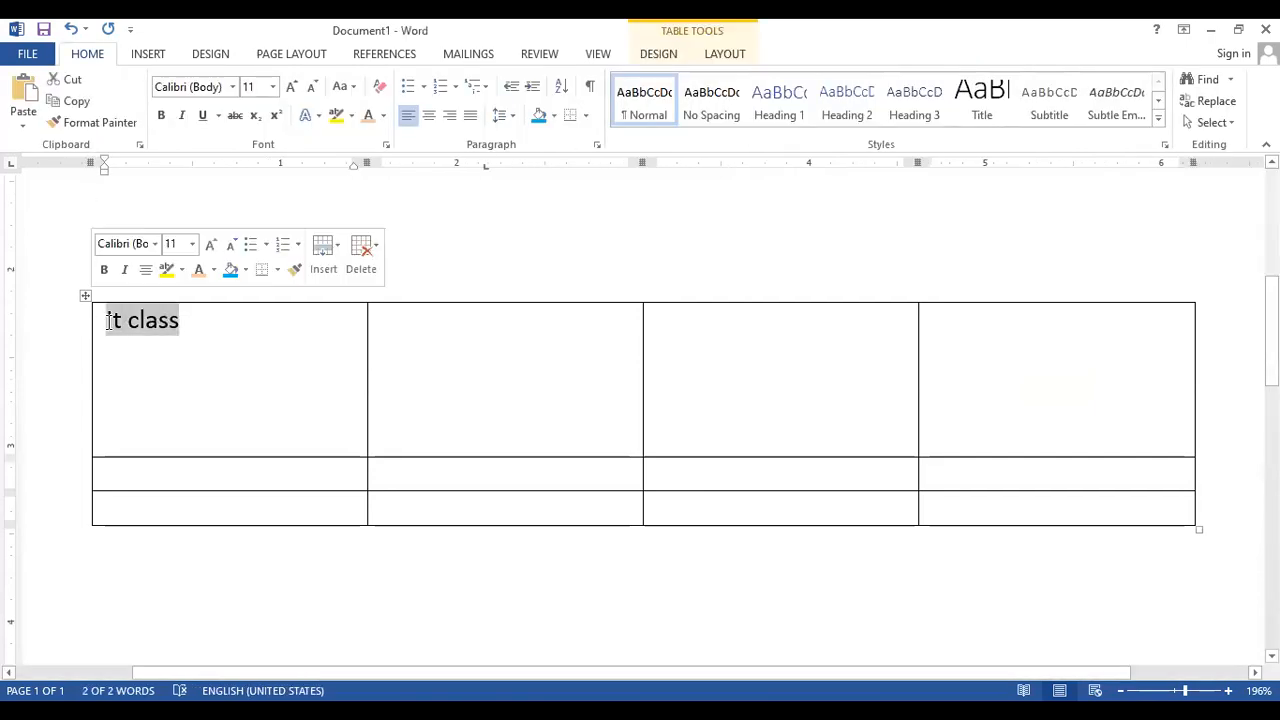
pyautogui.click(101, 325)
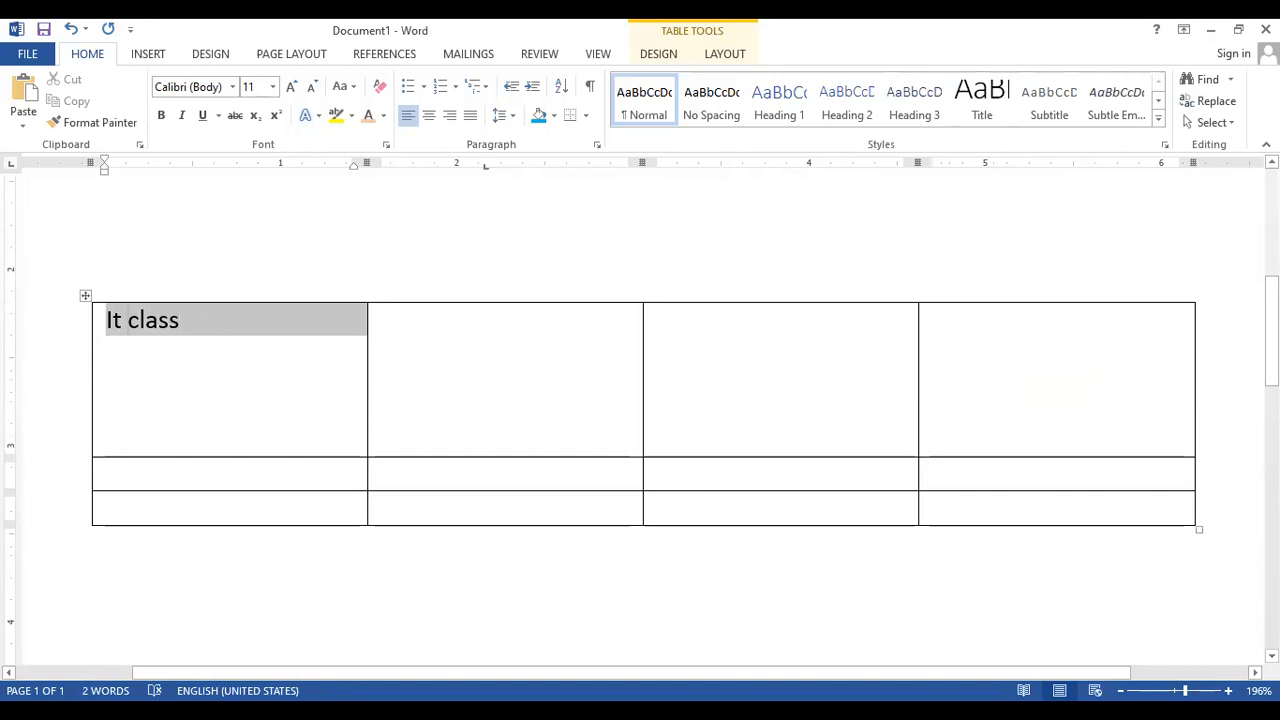
pyautogui.press('Delete')
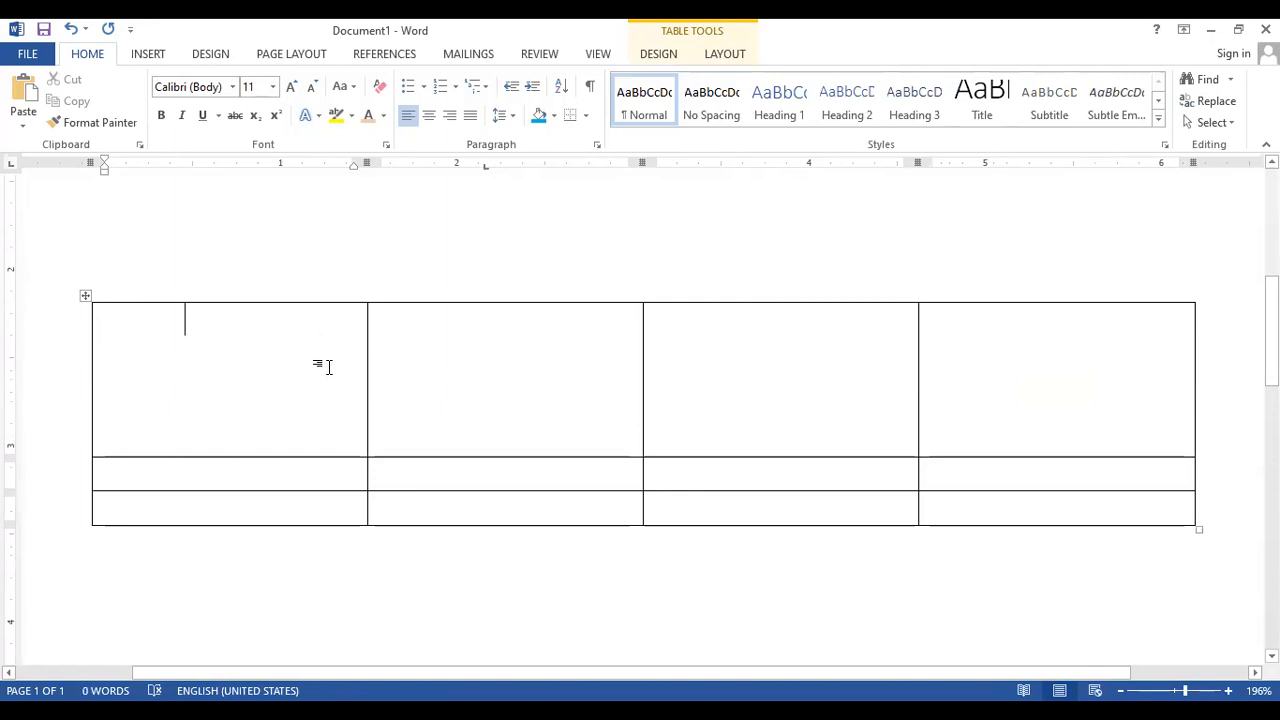
pyautogui.hotkey('ctrl', 'z')
pyautogui.click(262, 347)
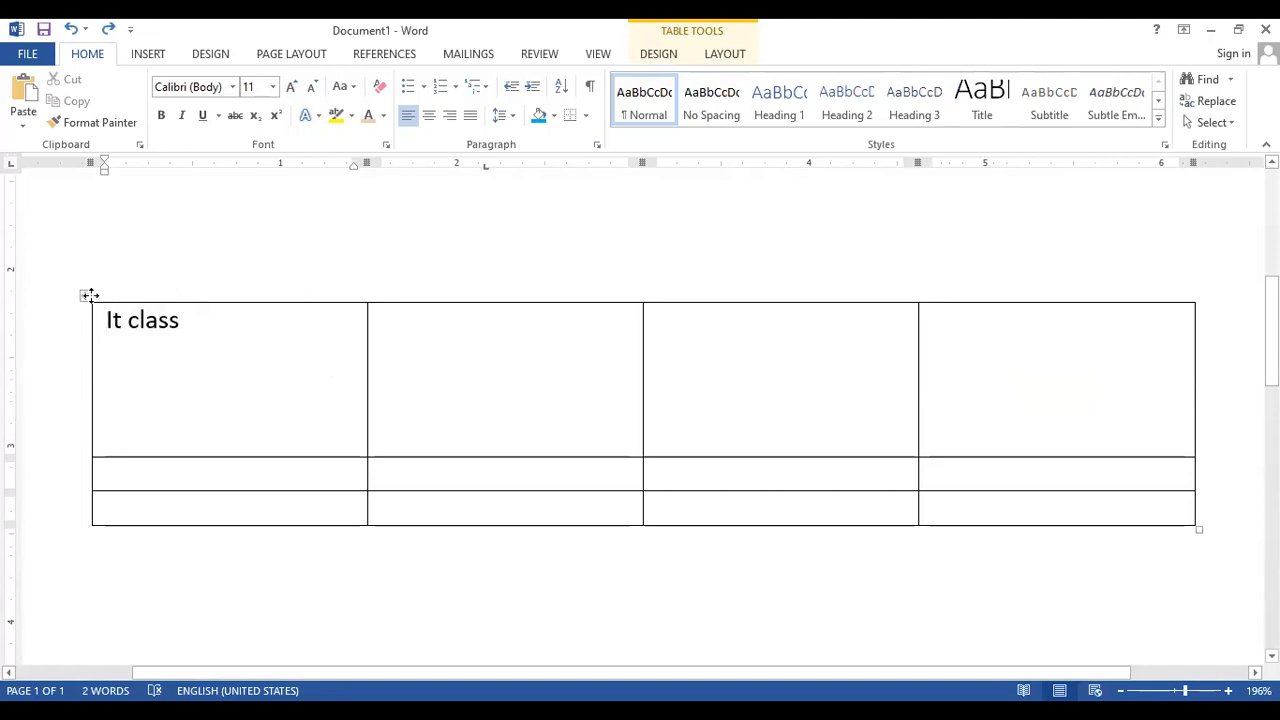
# - Align the It class text in the table's first cell to top center and to top right
pyautogui.click(85, 296)
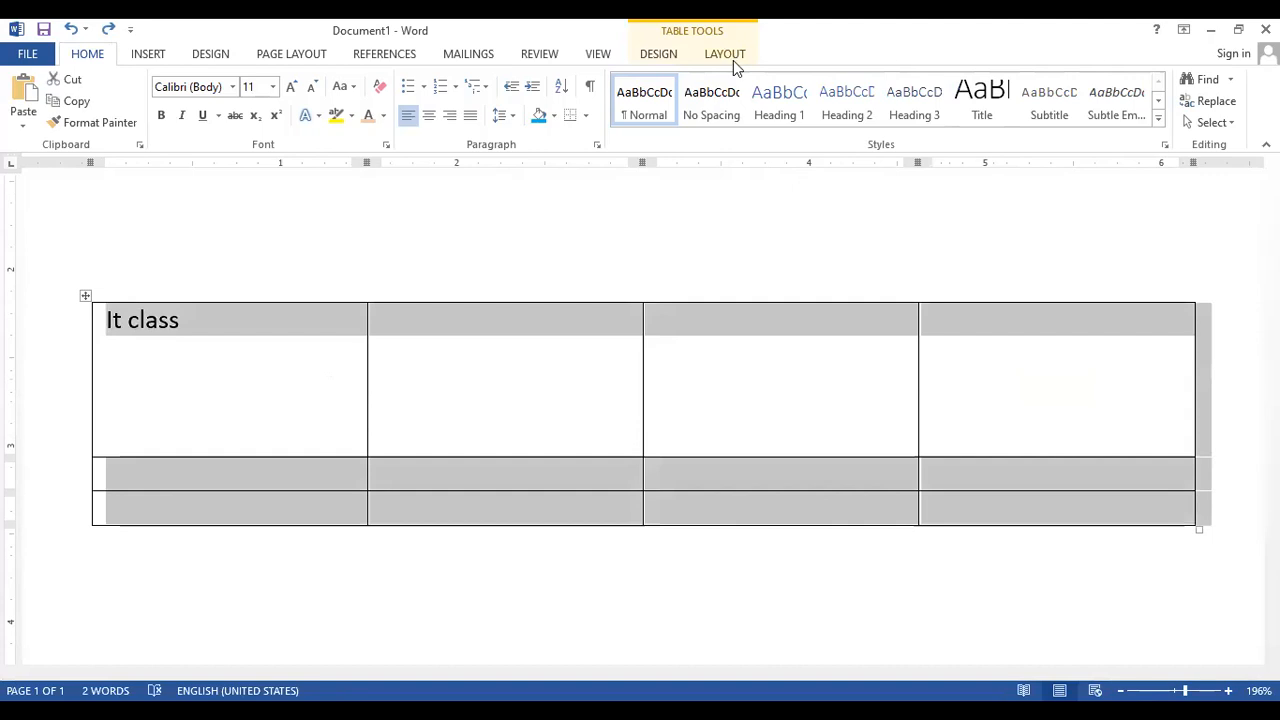
pyautogui.click(729, 56)
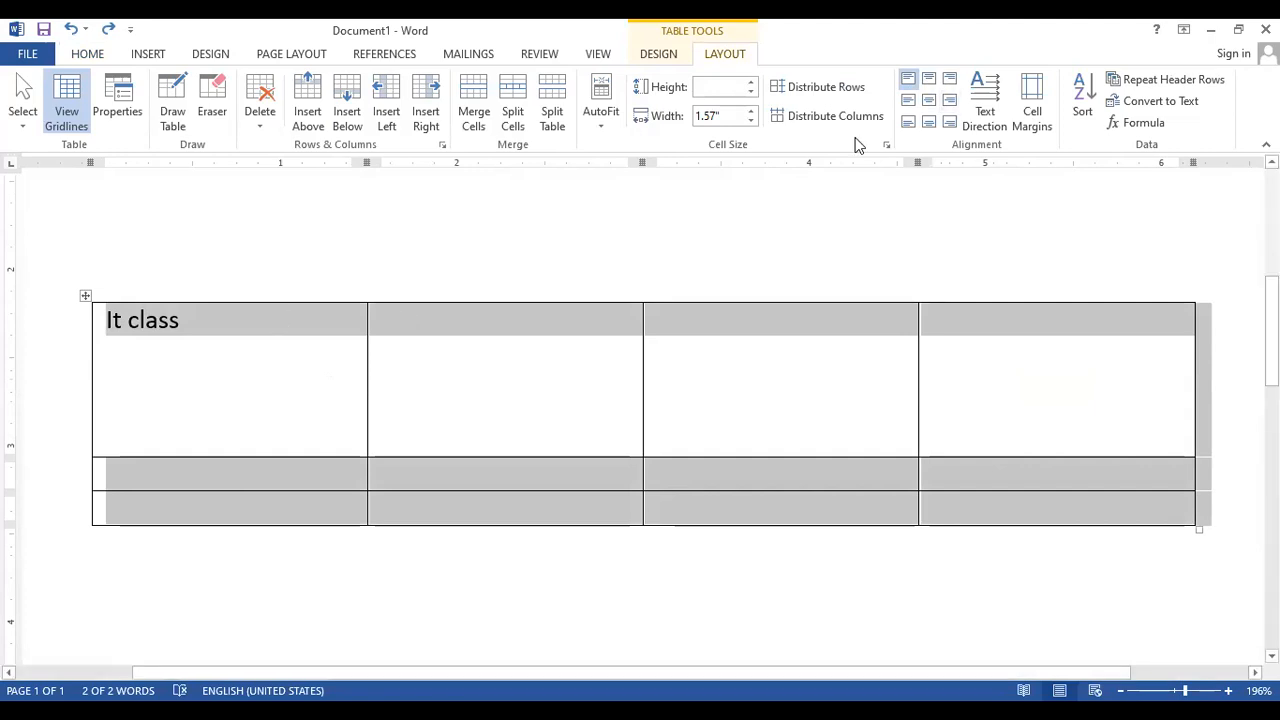
pyautogui.click(270, 306)
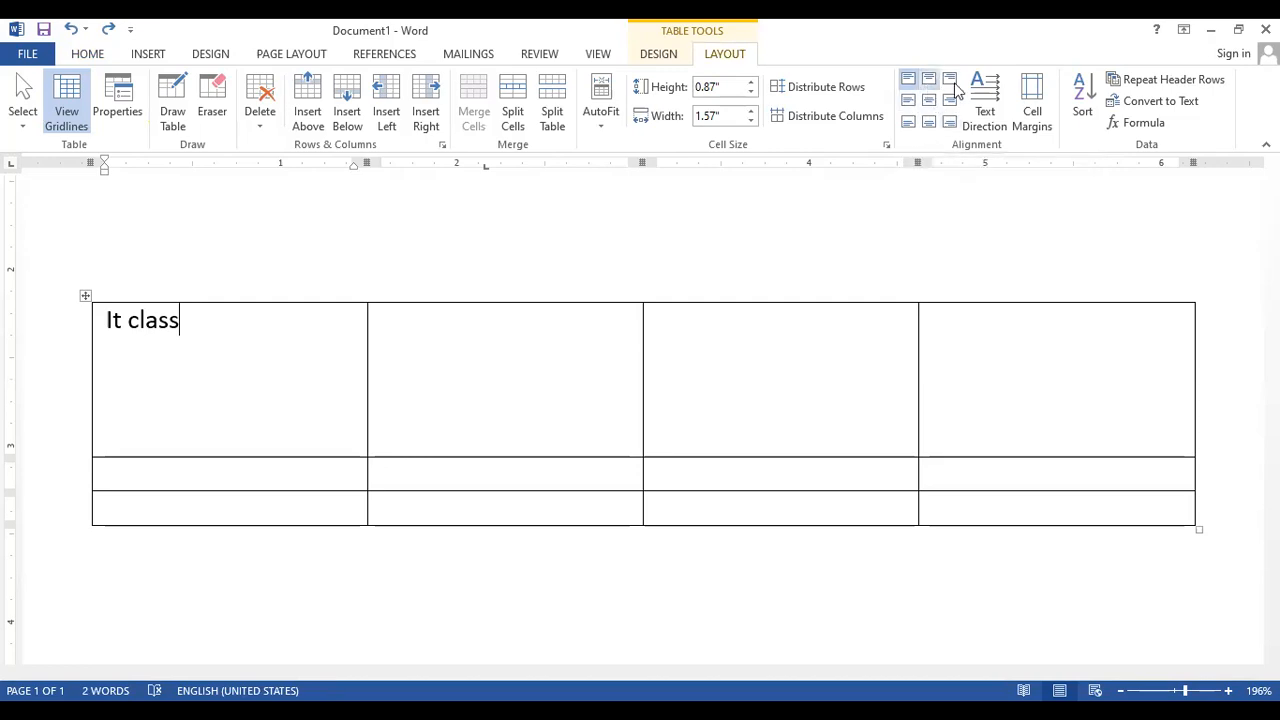
pyautogui.click(929, 78)
pyautogui.click(949, 78)
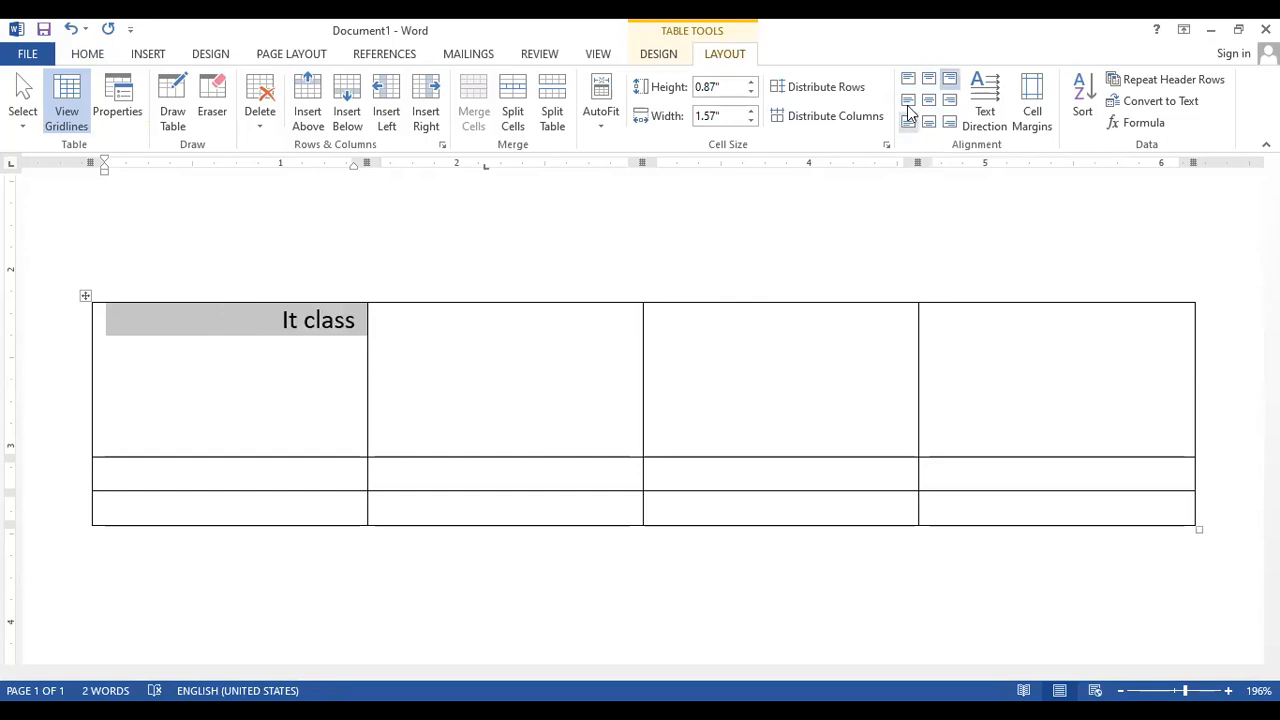
# - Apply the three middle alignments and the three bottom alignments to the It class cell, going from left to right
pyautogui.click(908, 102)
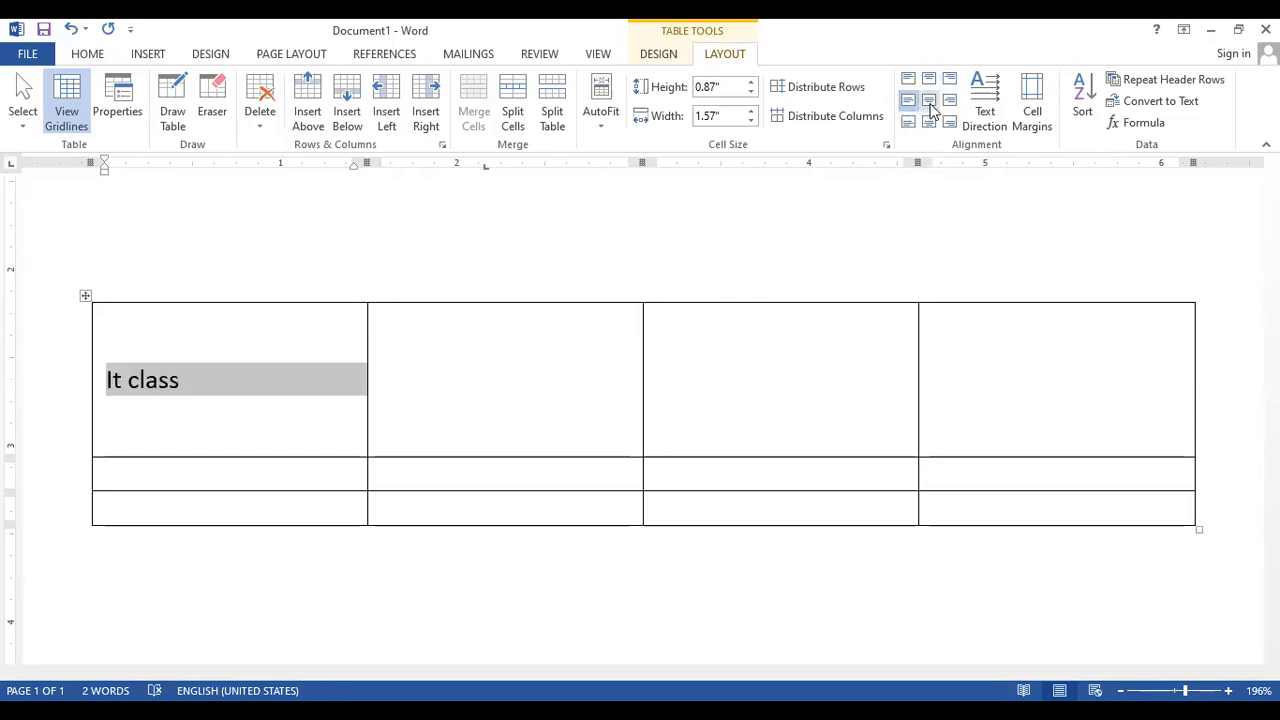
pyautogui.click(929, 102)
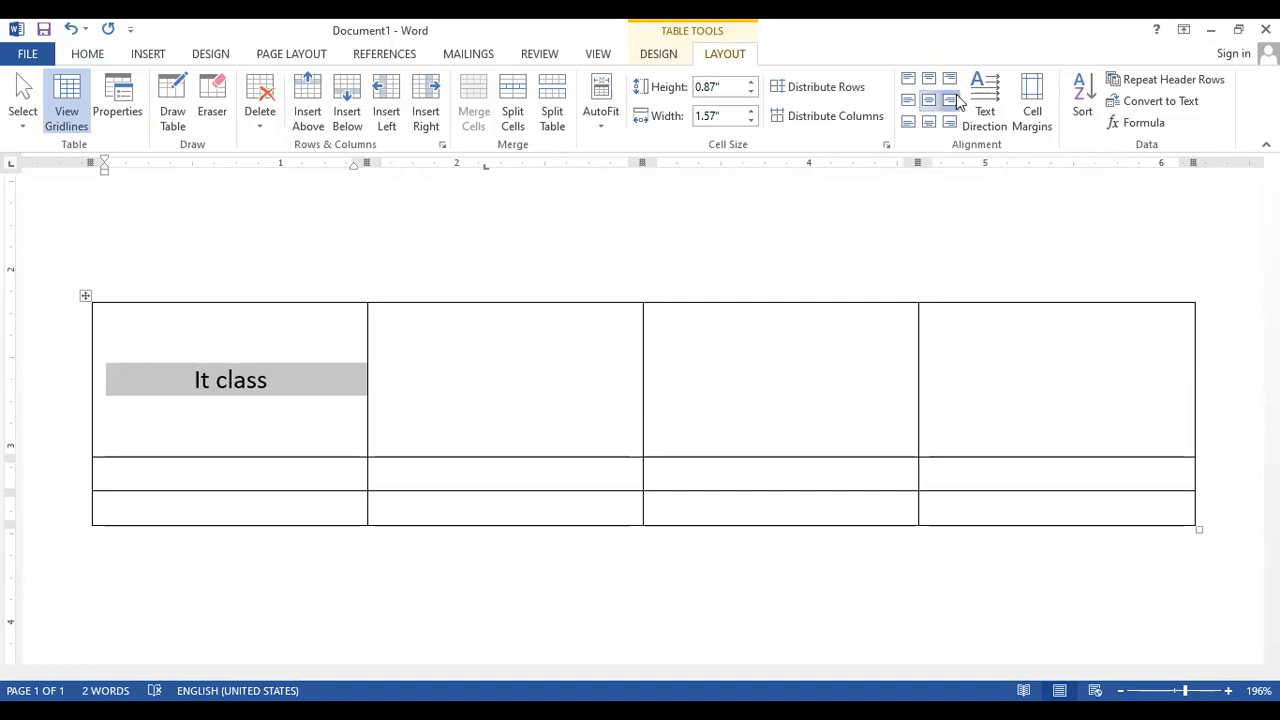
pyautogui.click(952, 98)
pyautogui.click(907, 124)
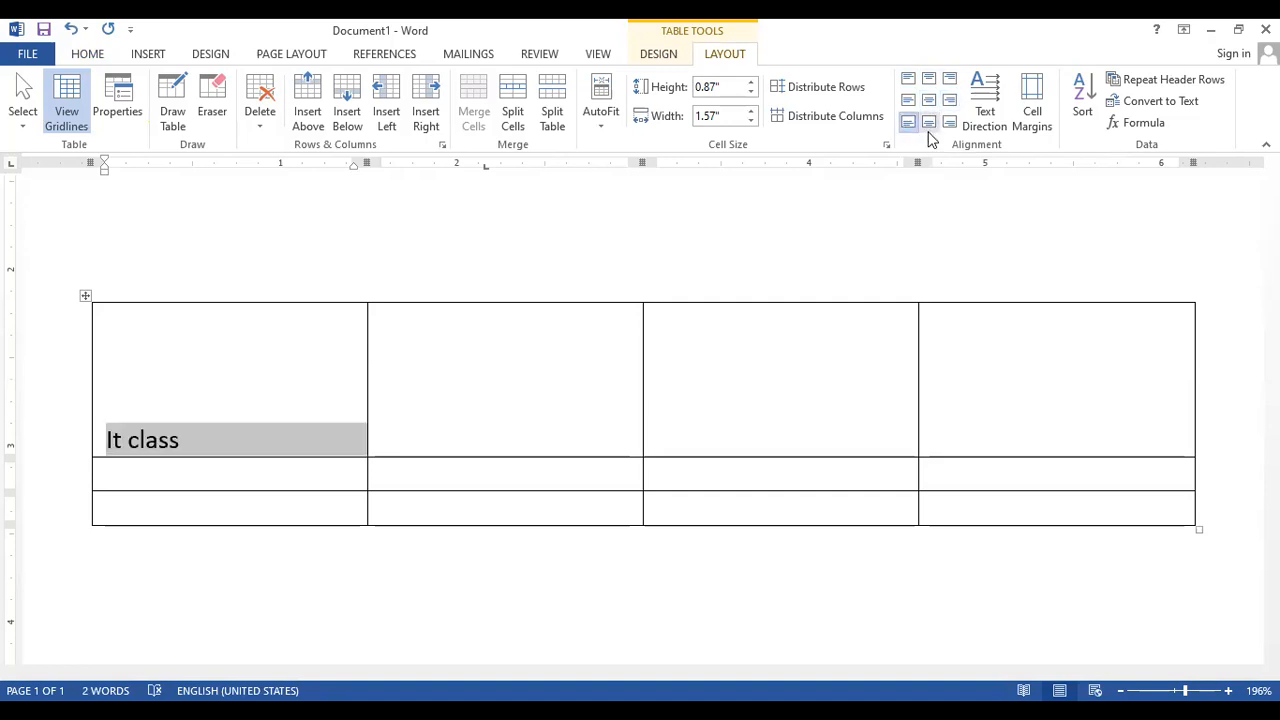
pyautogui.click(929, 125)
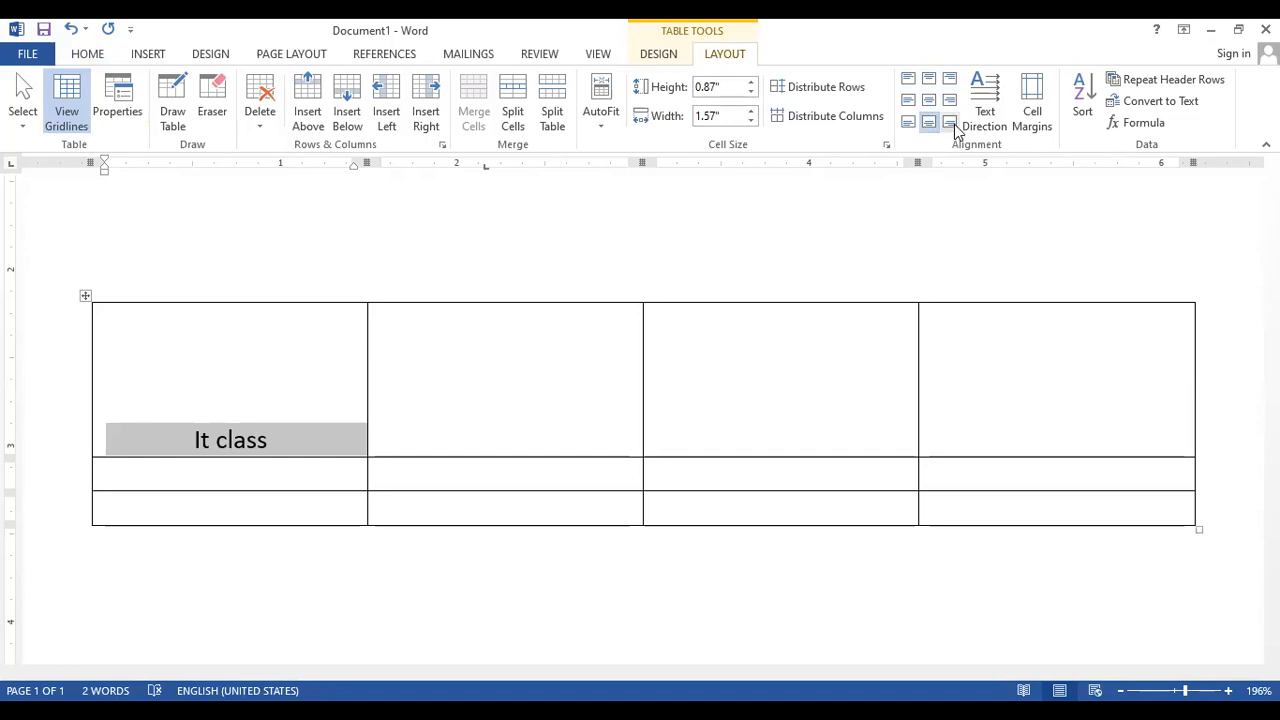
pyautogui.click(950, 122)
# - Cycle the It class cell through the bottom-left, middle and top alignments, finishing with the text centered both horizontally and vertically
pyautogui.click(907, 122)
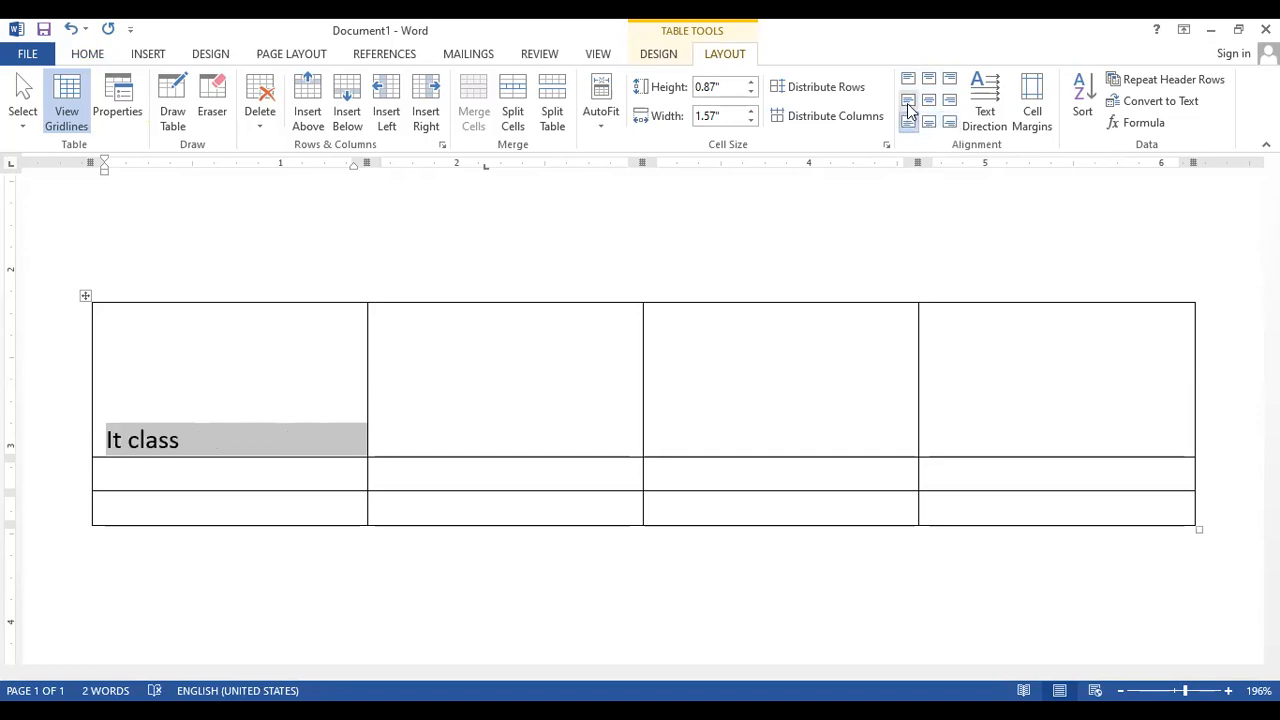
pyautogui.click(907, 100)
pyautogui.click(929, 100)
pyautogui.click(950, 100)
pyautogui.click(950, 79)
pyautogui.click(929, 79)
pyautogui.click(907, 80)
pyautogui.click(907, 100)
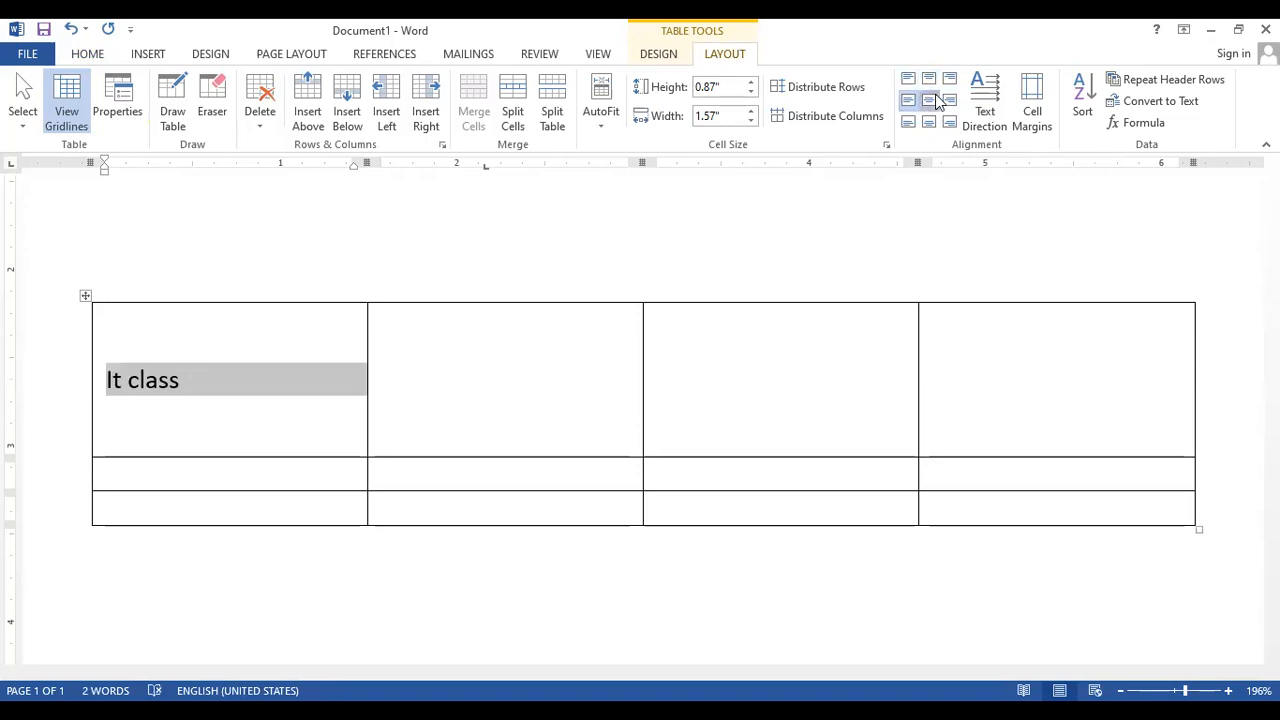
pyautogui.click(929, 100)
pyautogui.click(334, 403)
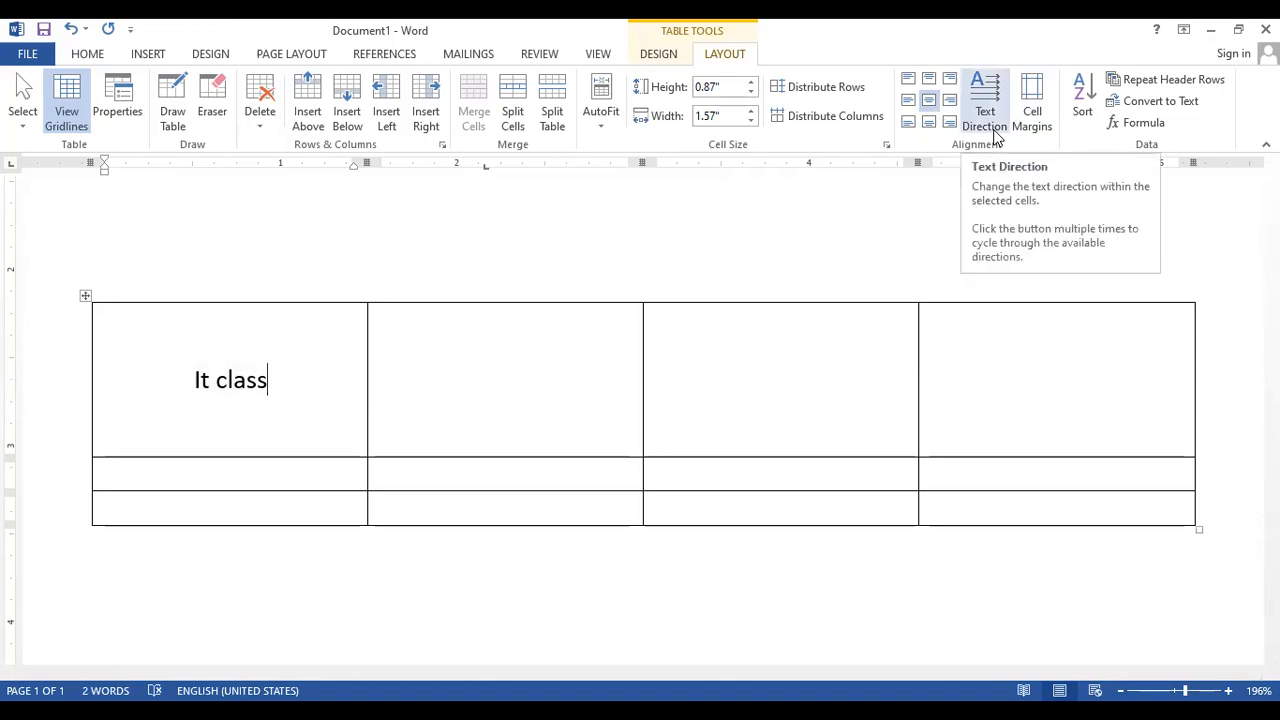
# - Shrink the table's first row to 0.18" by its lower border, and set its height to 1.2"
pyautogui.moveTo(268, 384); pyautogui.dragTo(171, 384)
pyautogui.moveTo(268, 385); pyautogui.dragTo(191, 400)
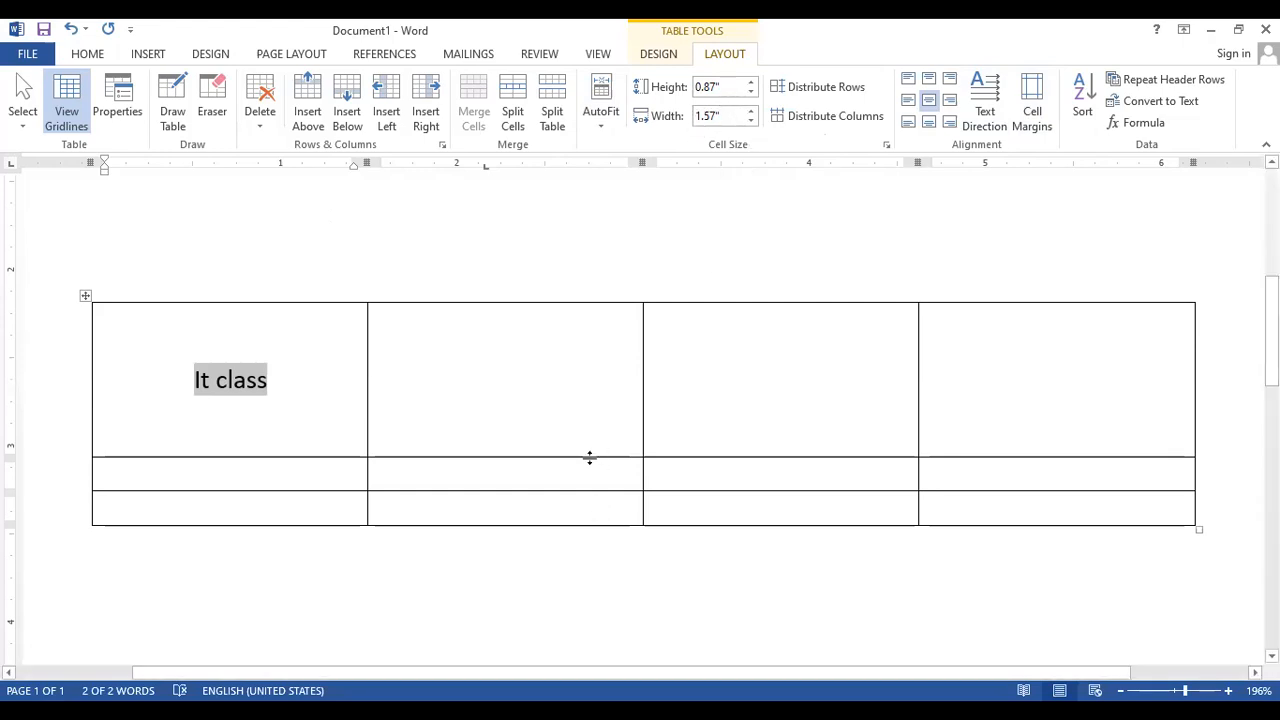
pyautogui.moveTo(574, 457); pyautogui.dragTo(574, 458)
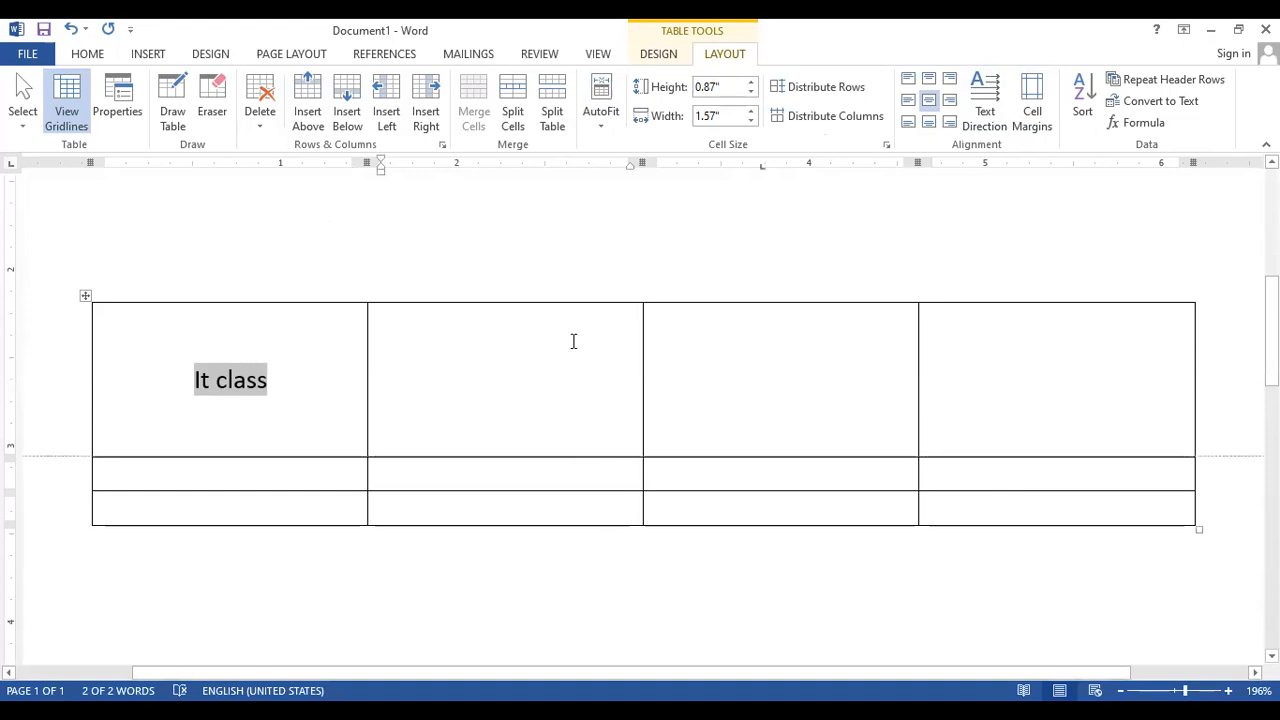
pyautogui.moveTo(574, 341); pyautogui.dragTo(574, 336)
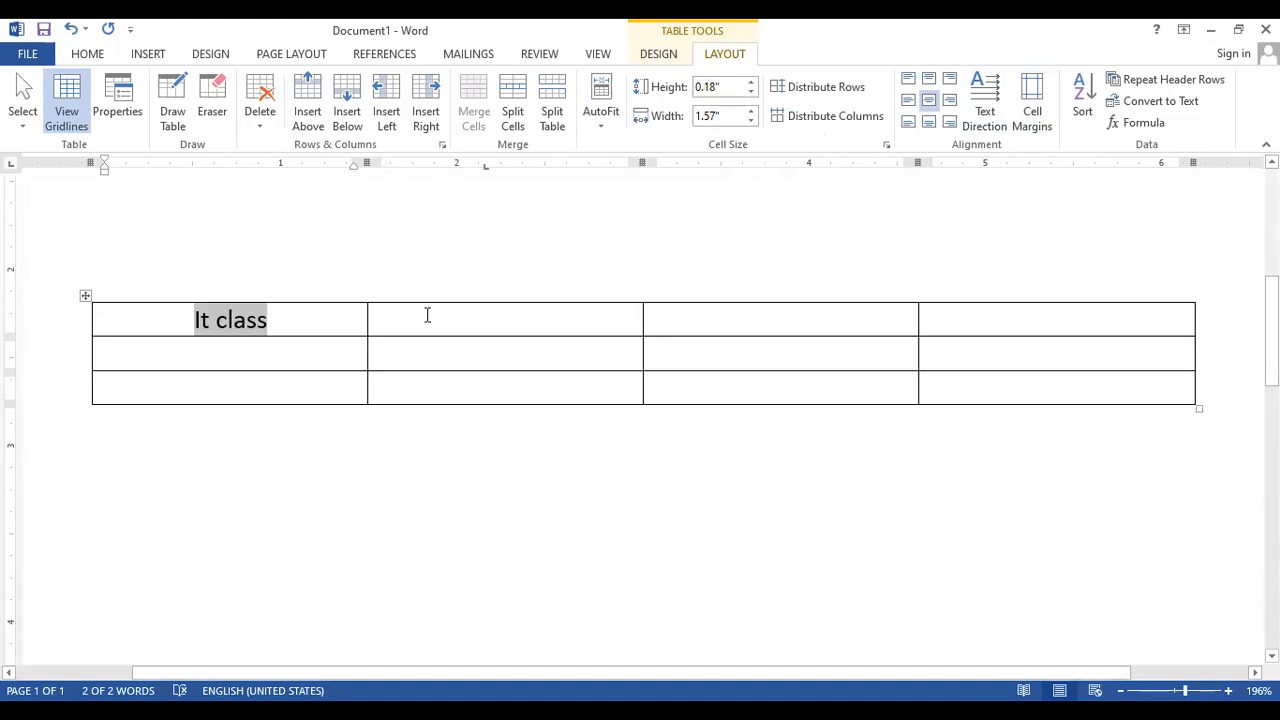
pyautogui.click(752, 83)
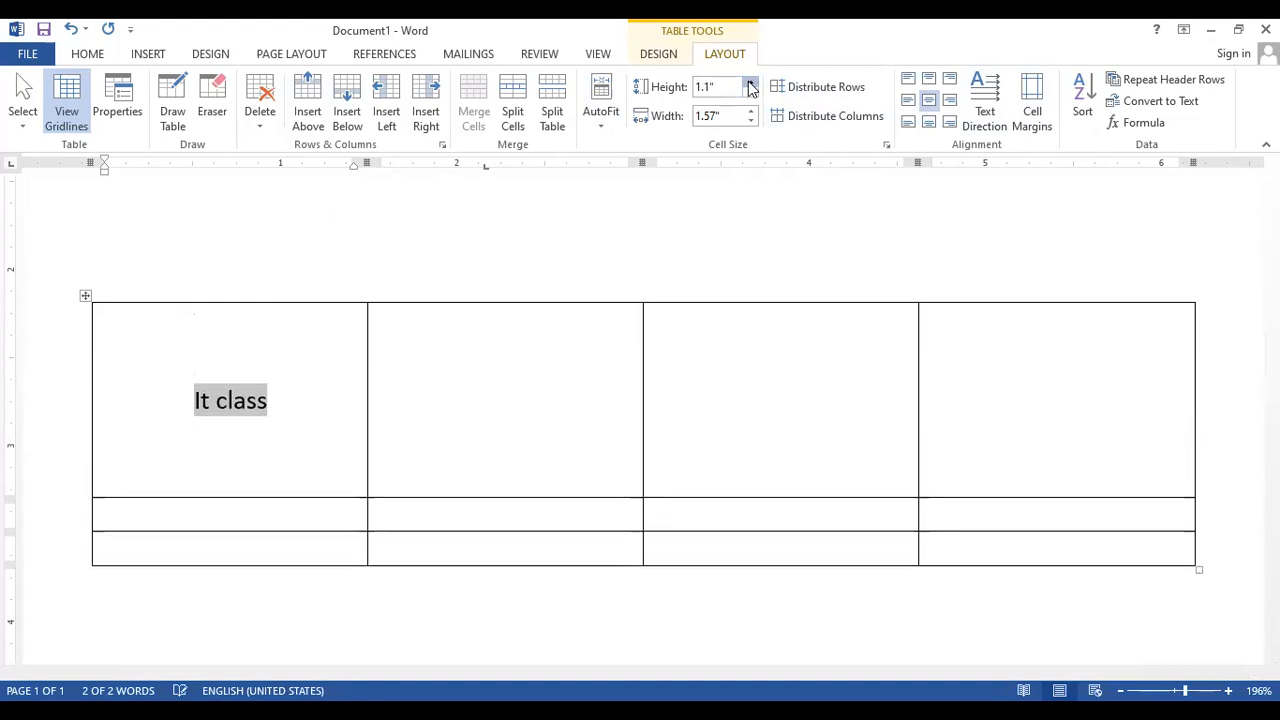
# - Try different widths for the It class cell, including 1.1", 1.6", 1.4" and 1.5"
pyautogui.click(751, 120)
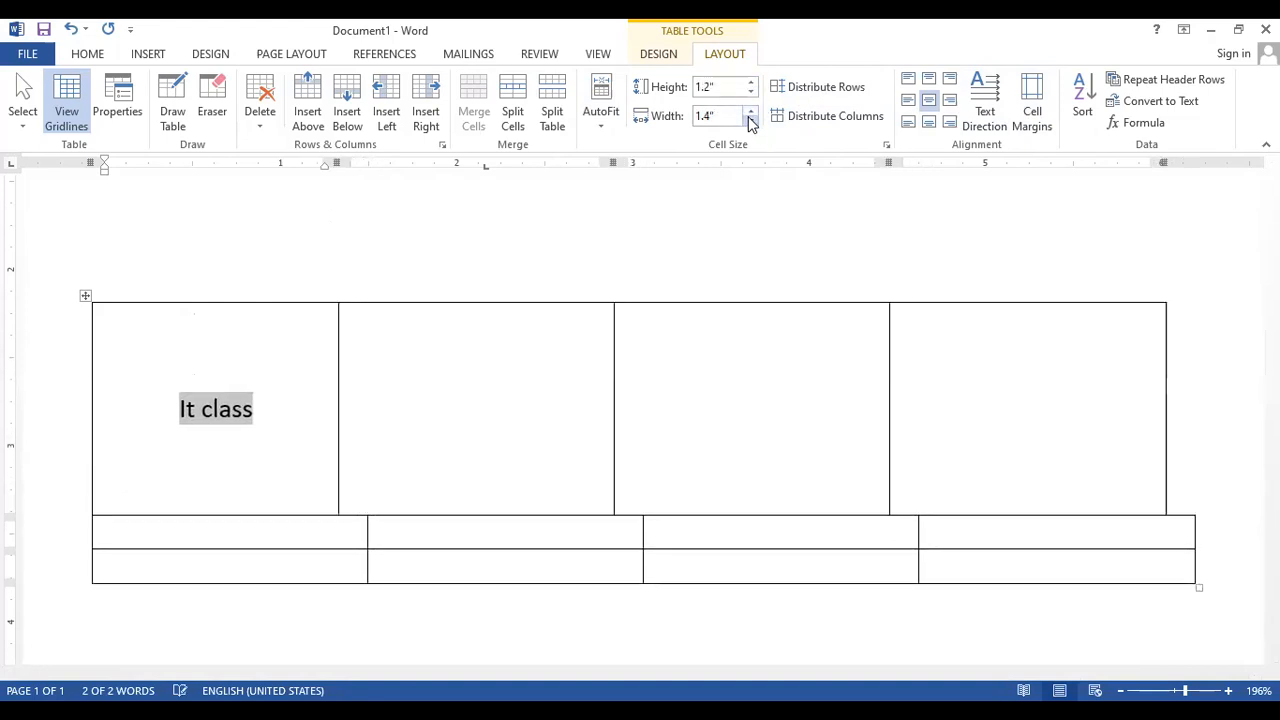
pyautogui.click(751, 120)
pyautogui.click(752, 112)
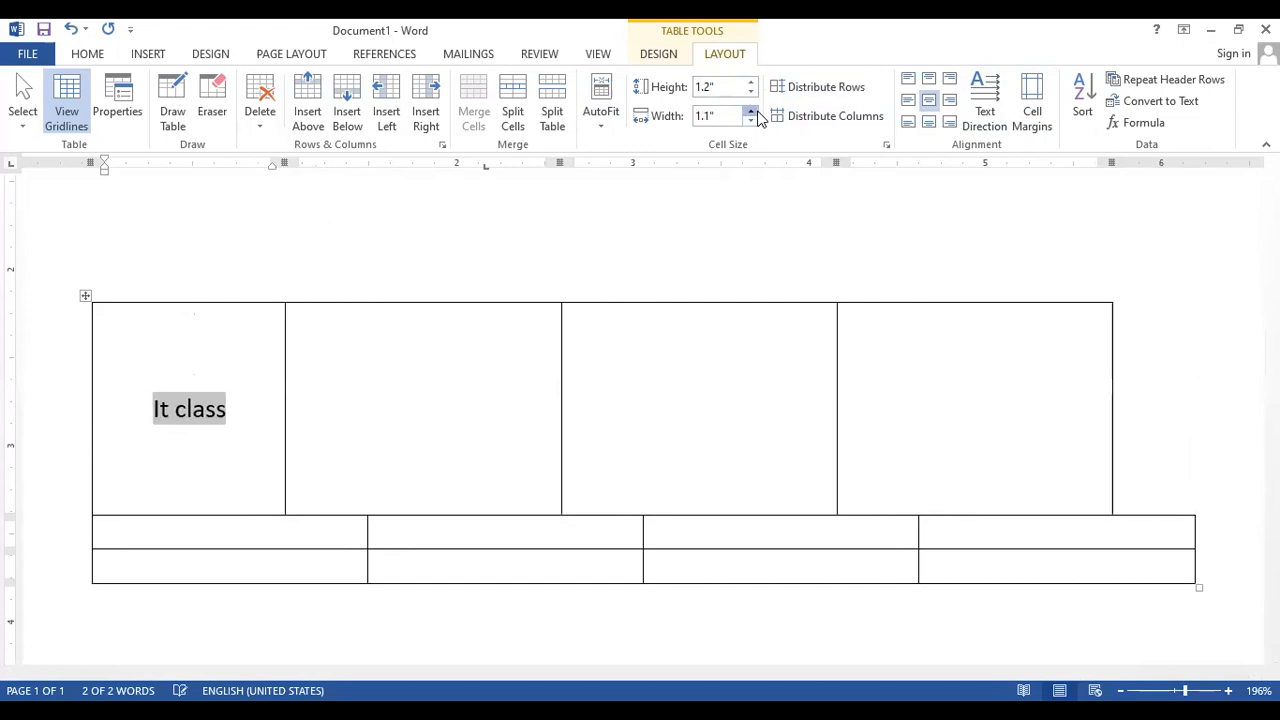
pyautogui.click(753, 113)
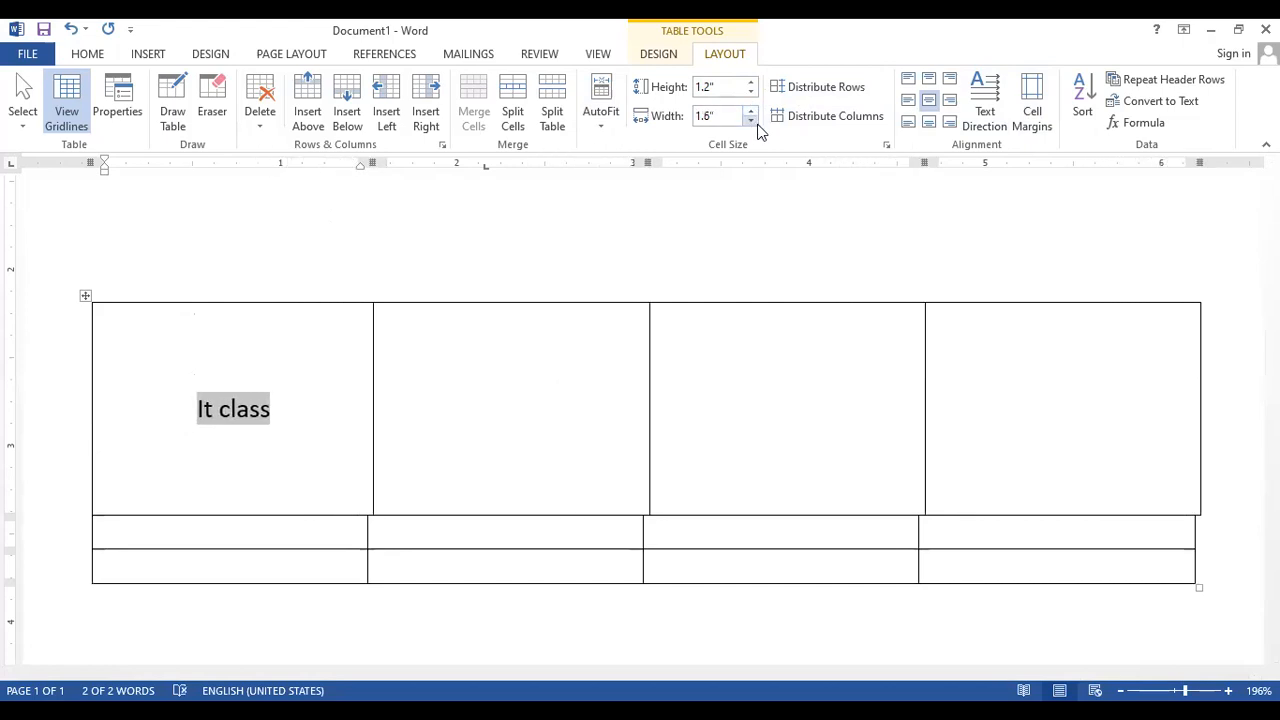
pyautogui.click(752, 122)
pyautogui.click(752, 121)
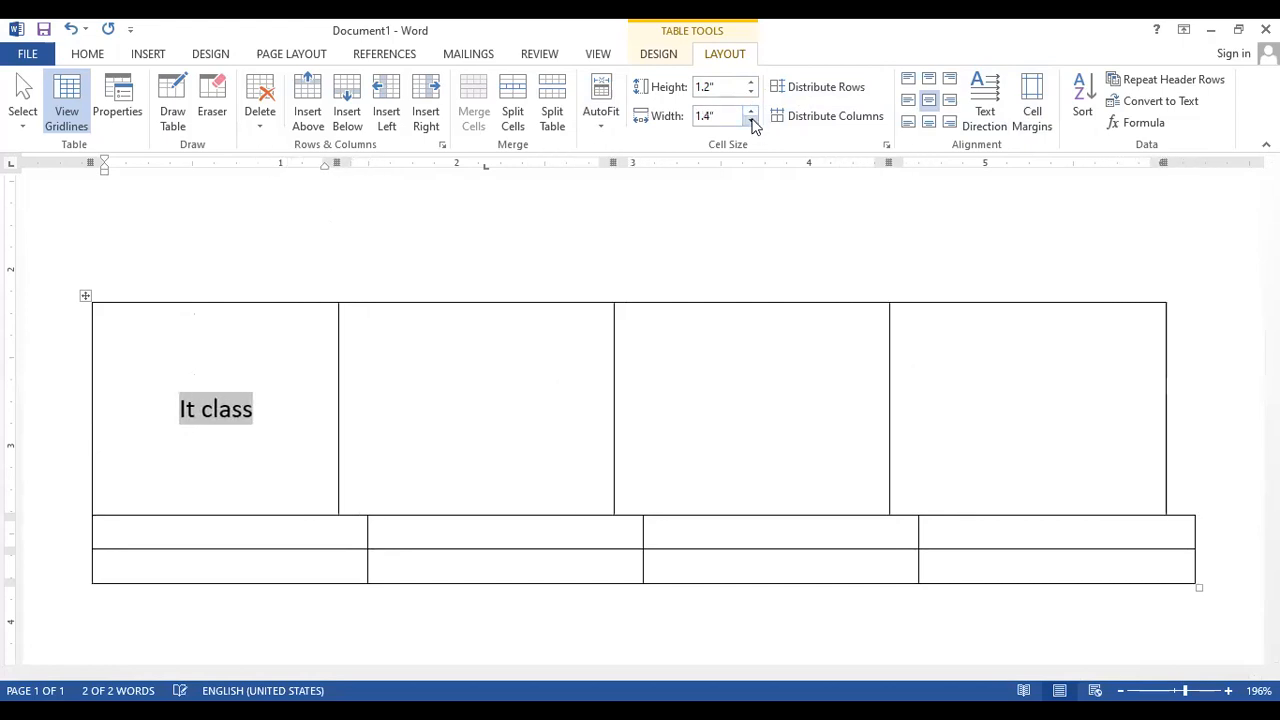
pyautogui.click(751, 113)
pyautogui.click(750, 113)
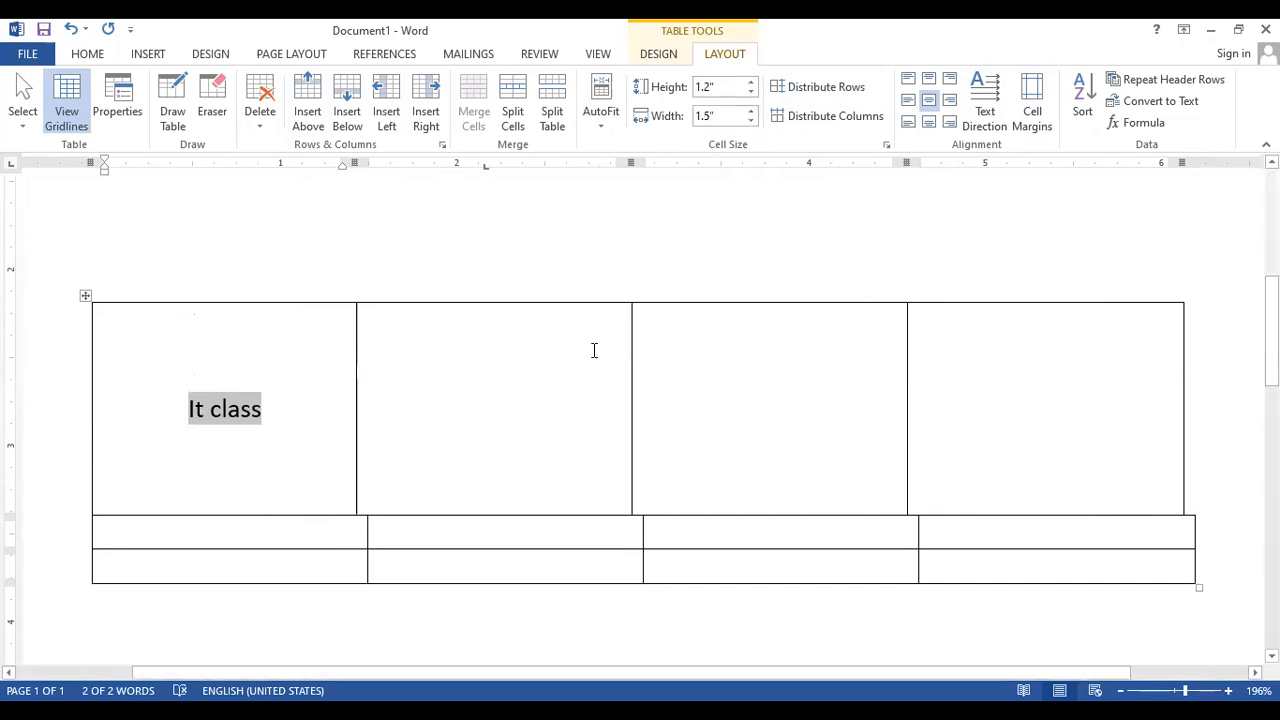
# - Undo all the width changes made to the It class cell
pyautogui.press('Home')
pyautogui.press('End')
pyautogui.hotkey('shift', 'Home')
pyautogui.press('Home')
pyautogui.press('End')
pyautogui.press('Home')
pyautogui.press('End')
pyautogui.press('Home')
pyautogui.hotkey('ctrl', 'z')
pyautogui.hotkey('ctrl', 'z')
pyautogui.hotkey('ctrl', 'z')
pyautogui.hotkey('ctrl', 'z')
pyautogui.hotkey('ctrl', 'z')
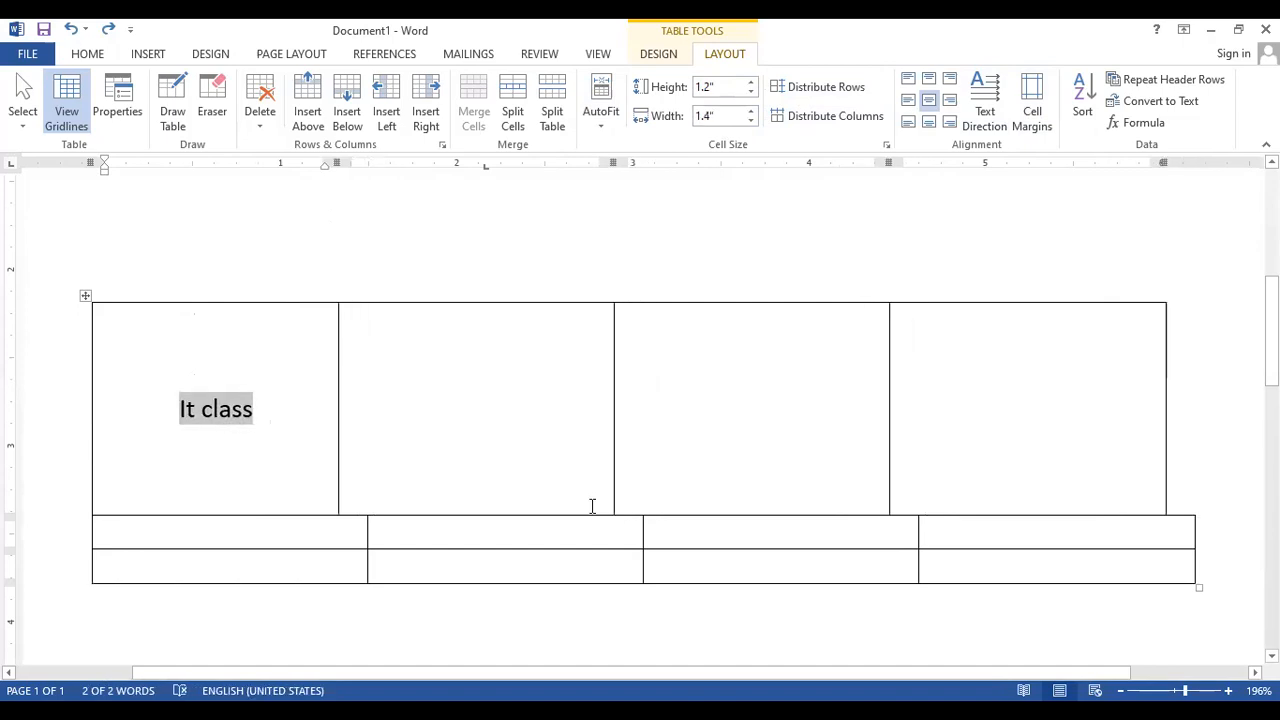
pyautogui.hotkey('ctrl', 'z')
pyautogui.hotkey('ctrl', 'z')
pyautogui.hotkey('ctrl', 'z')
pyautogui.hotkey('ctrl', 'z')
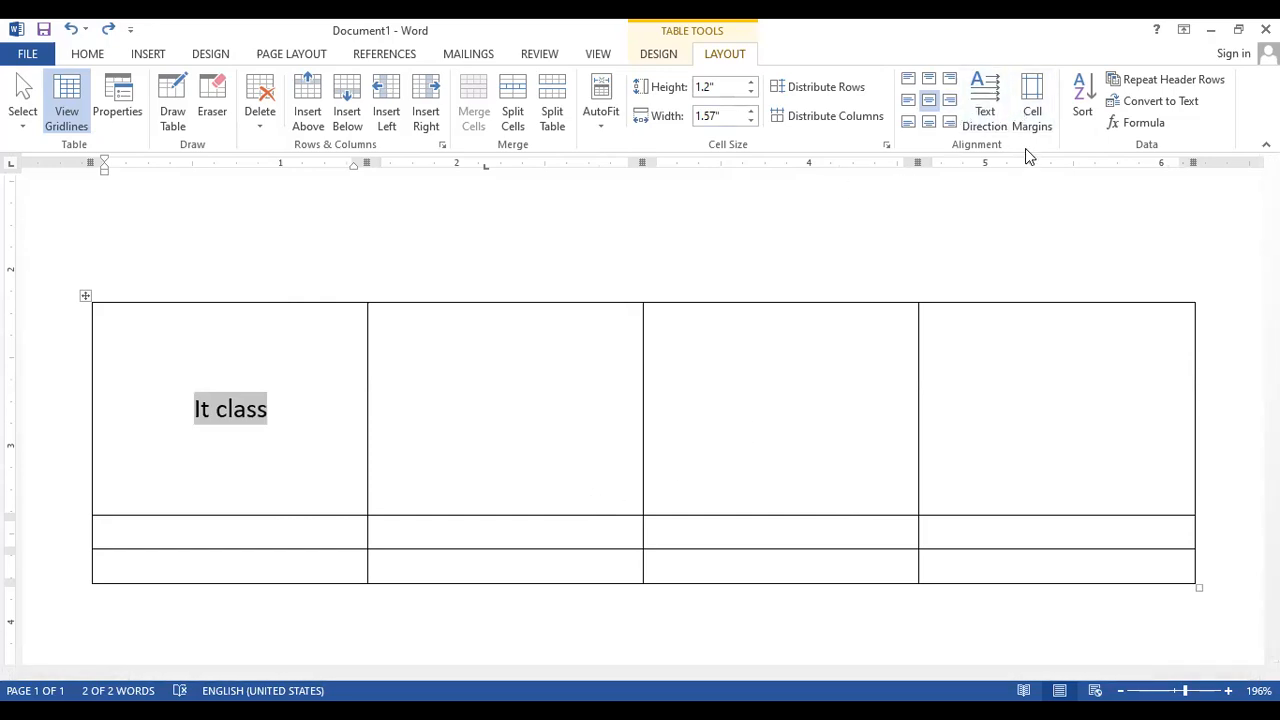
# - Rotate the It class text through its vertical directions twice, returning it to horizontal each time
pyautogui.click(985, 100)
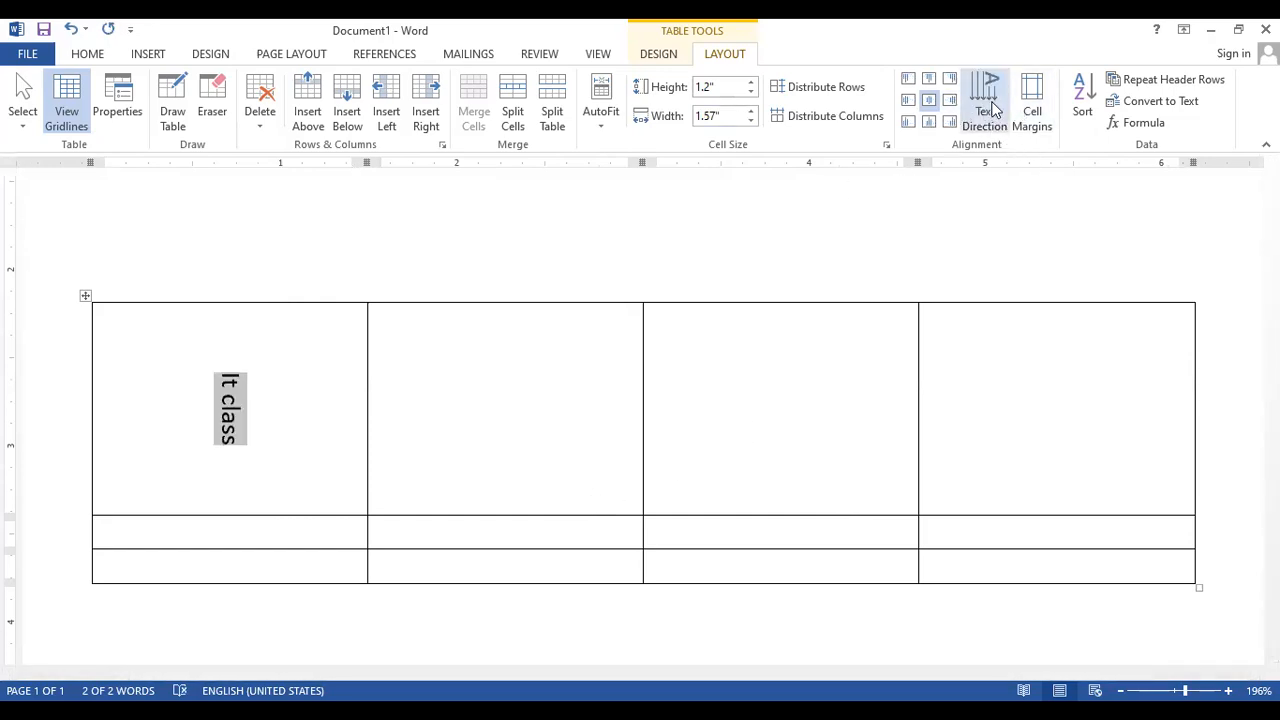
pyautogui.click(990, 106)
pyautogui.click(984, 110)
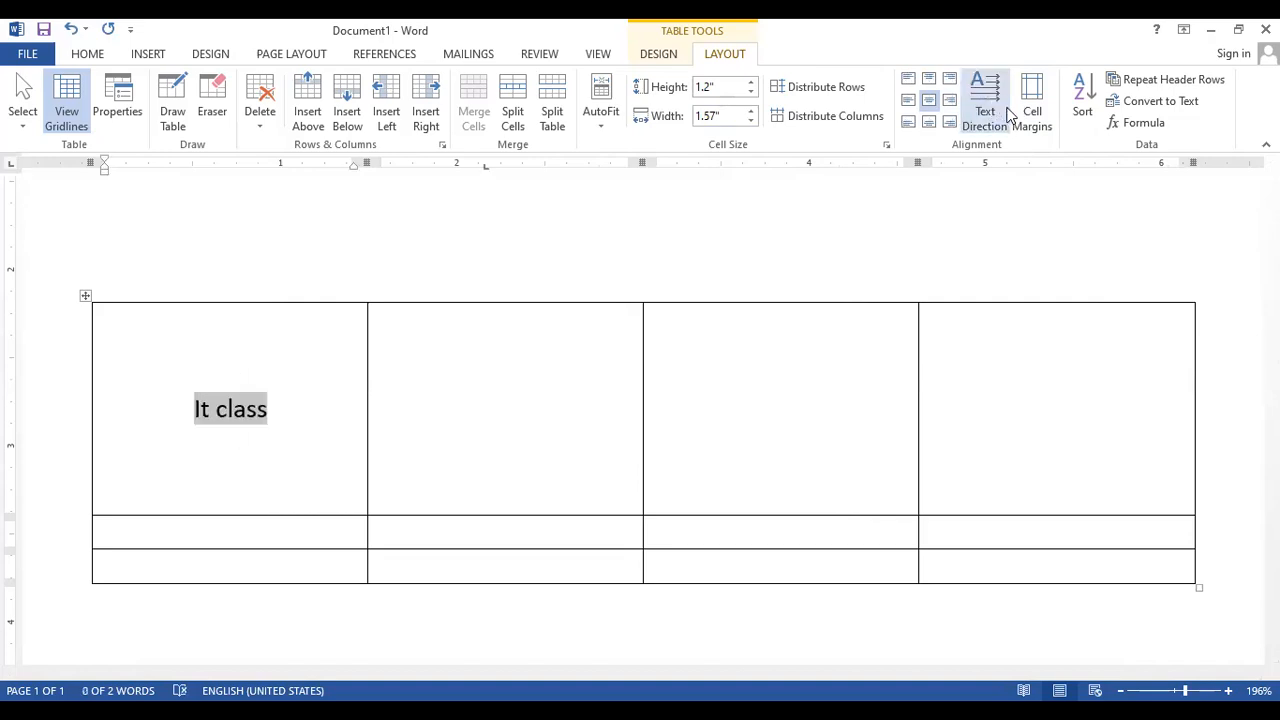
pyautogui.click(975, 132)
pyautogui.click(984, 130)
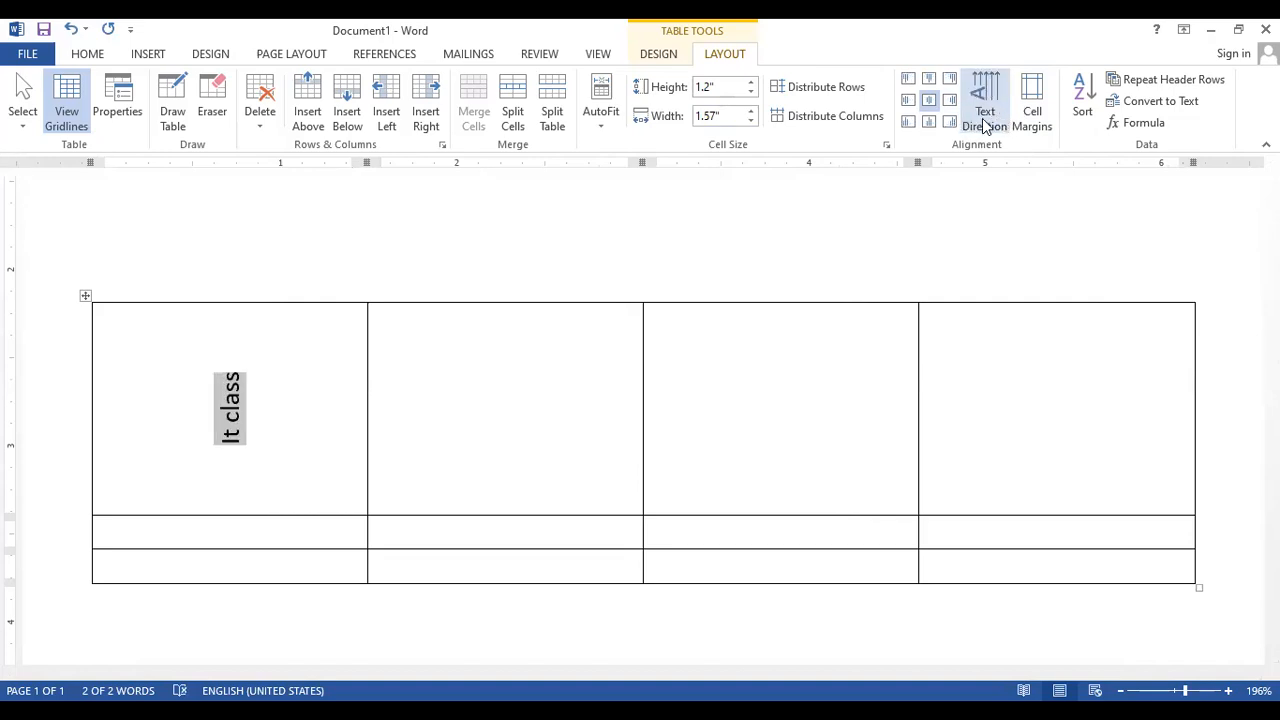
pyautogui.click(982, 126)
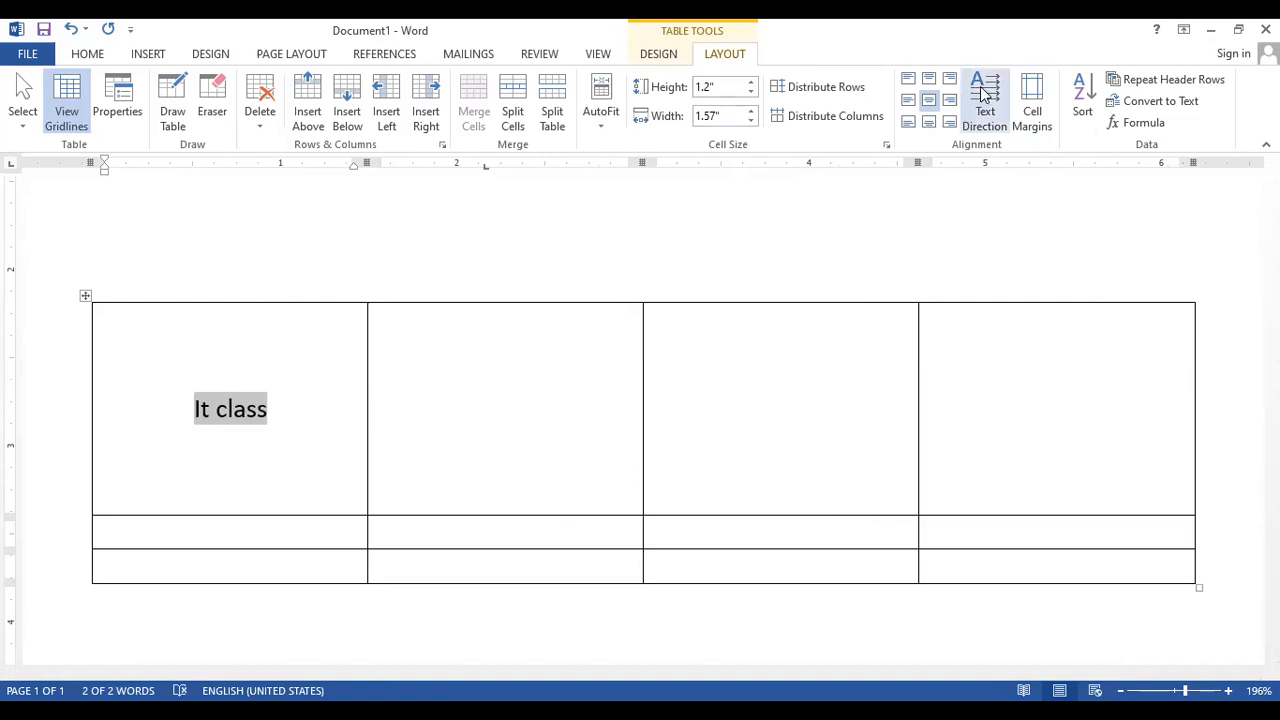
# - Keep cycling the text direction of the It class cell until the text reads vertically from bottom to top
pyautogui.click(990, 118)
pyautogui.click(990, 118)
pyautogui.click(990, 118)
pyautogui.click(990, 118)
pyautogui.click(990, 118)
pyautogui.click(990, 118)
pyautogui.click(990, 118)
pyautogui.click(990, 118)
pyautogui.click(990, 118)
pyautogui.click(990, 118)
pyautogui.click(990, 118)
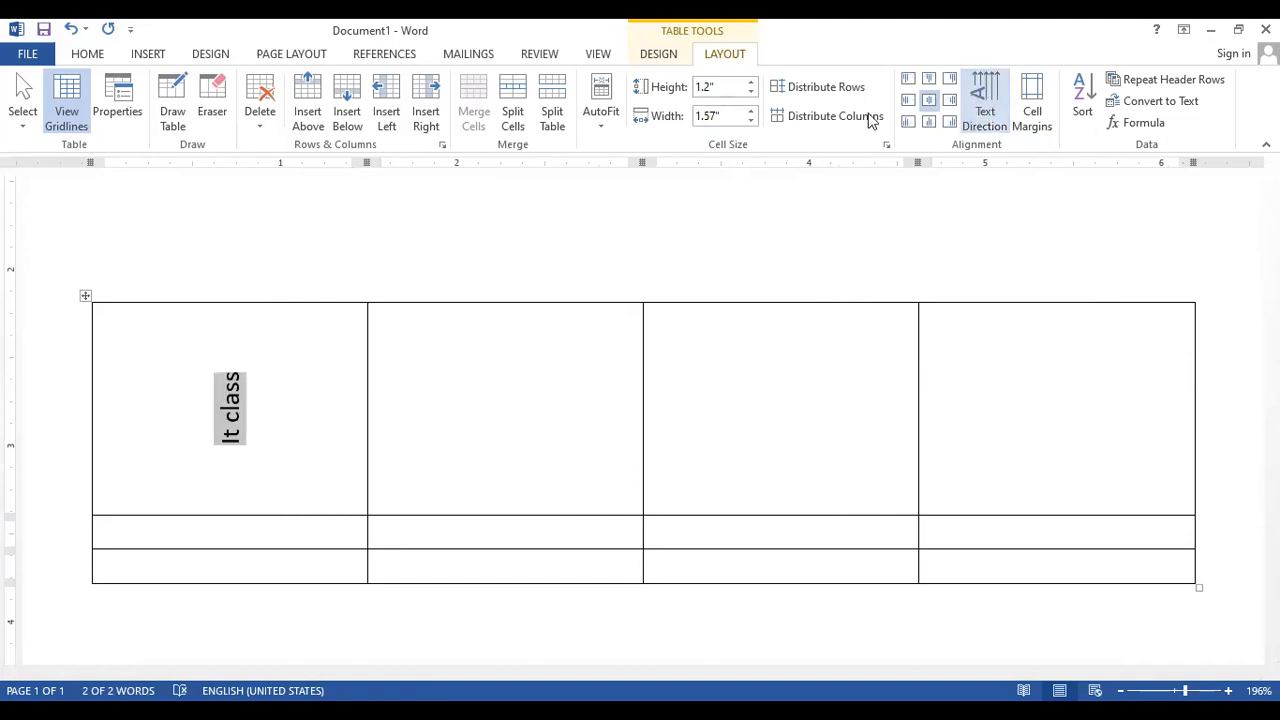
# - Apply several alignments to the vertical It class text, ending at bottom left, and change its direction back to horizontal
pyautogui.click(908, 80)
pyautogui.click(929, 78)
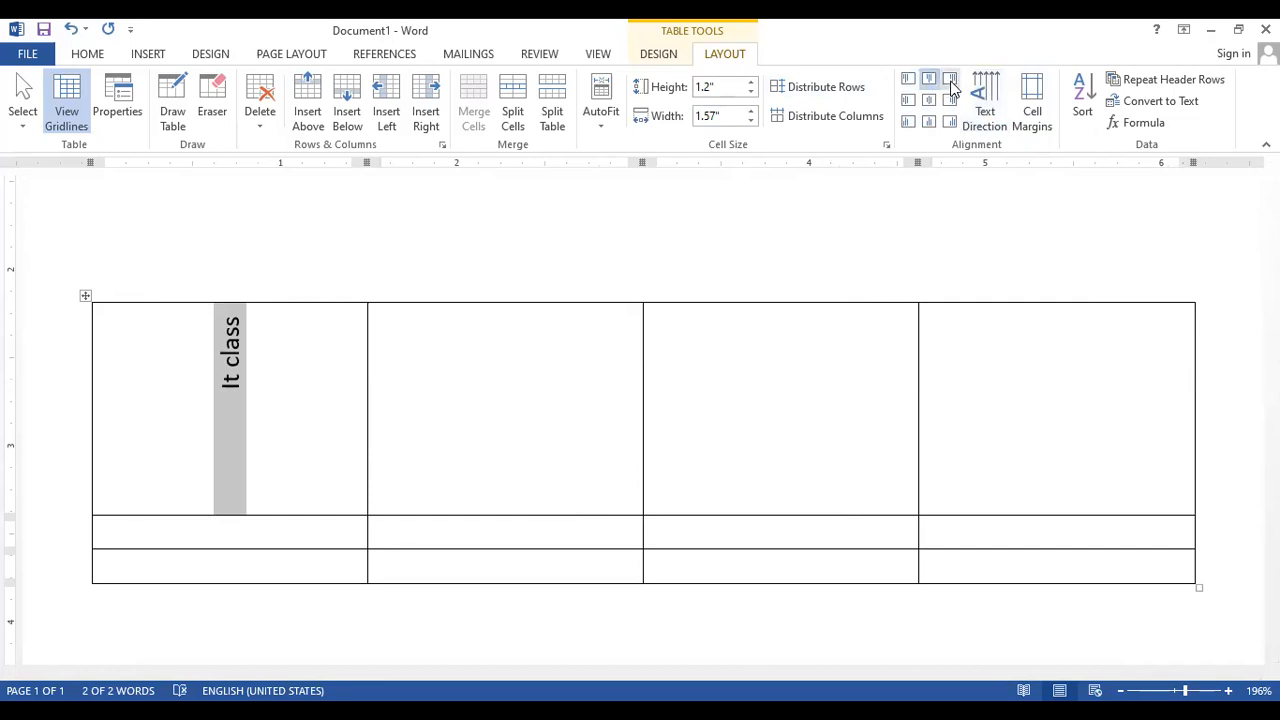
pyautogui.click(950, 78)
pyautogui.click(950, 100)
pyautogui.click(908, 122)
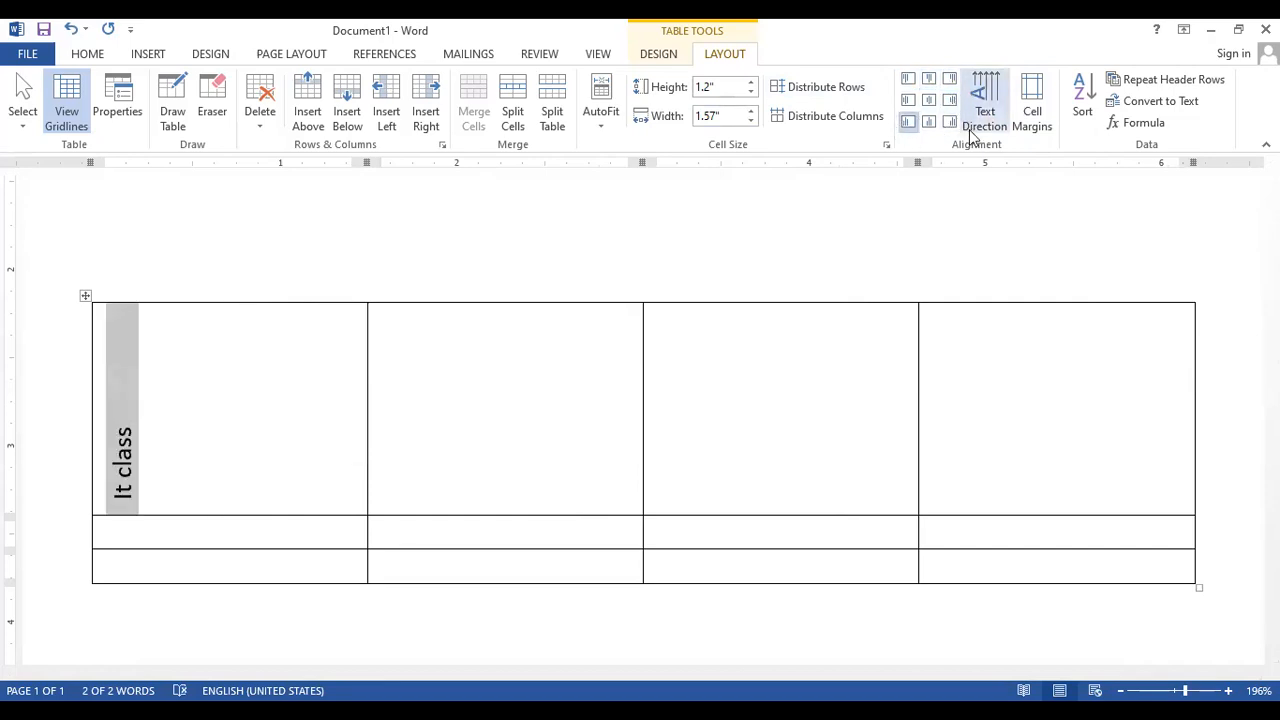
pyautogui.click(986, 118)
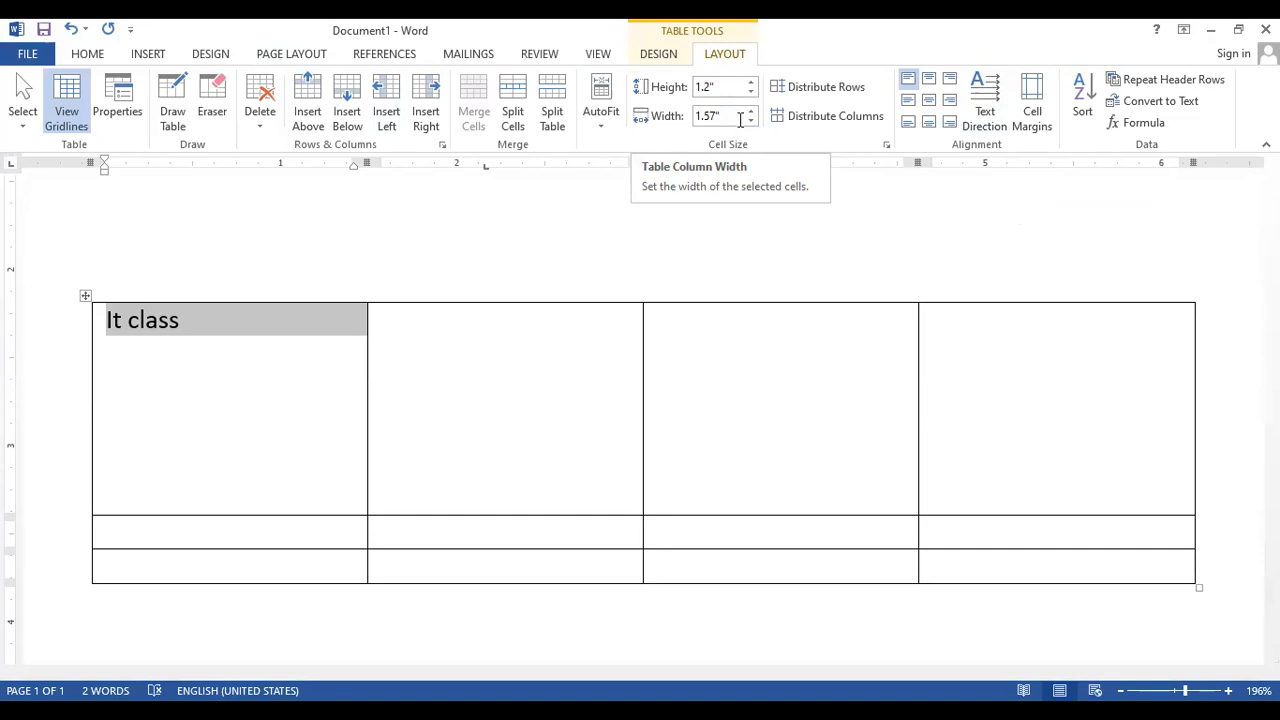
pyautogui.click(1022, 97)
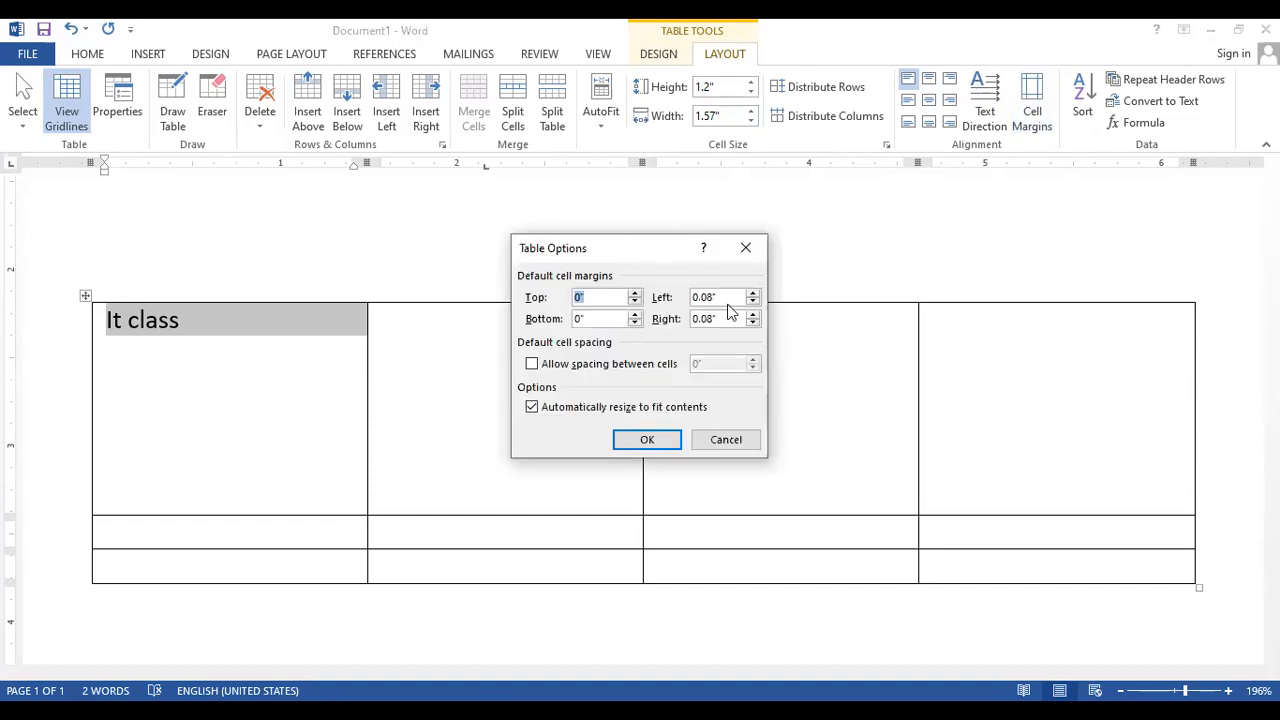
pyautogui.moveTo(632, 248); pyautogui.dragTo(732, 309)
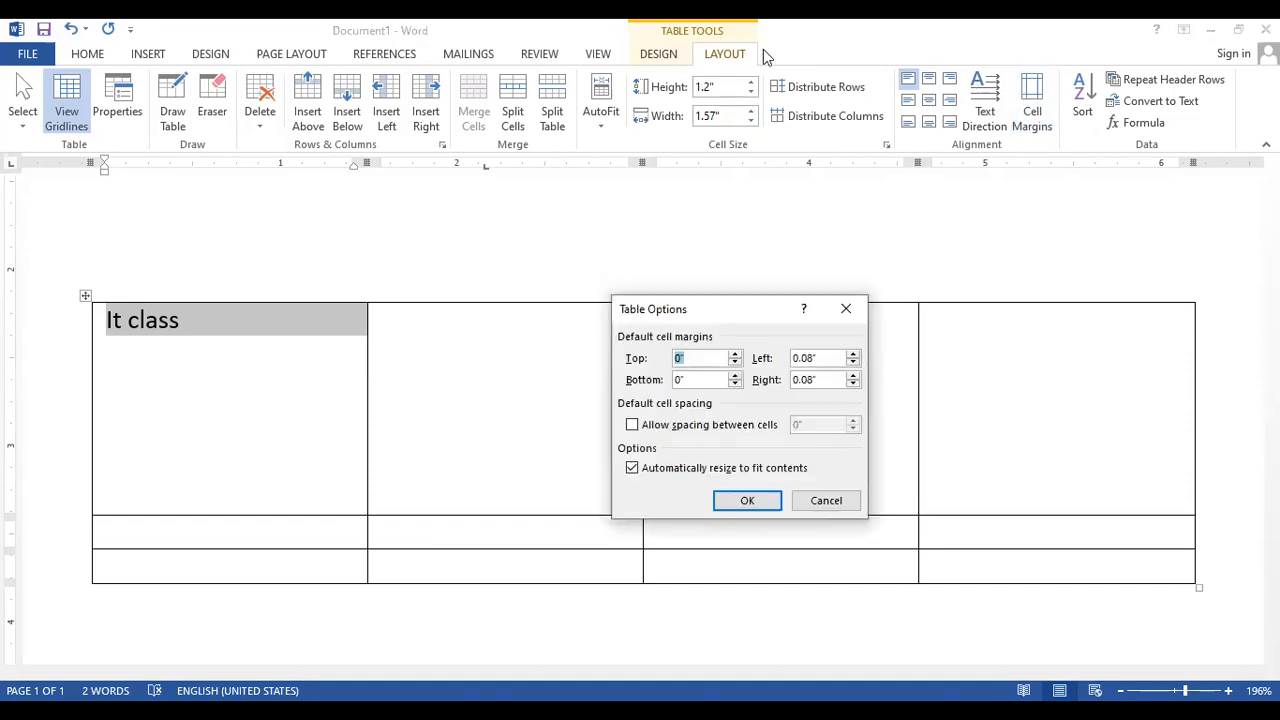
pyautogui.click(846, 308)
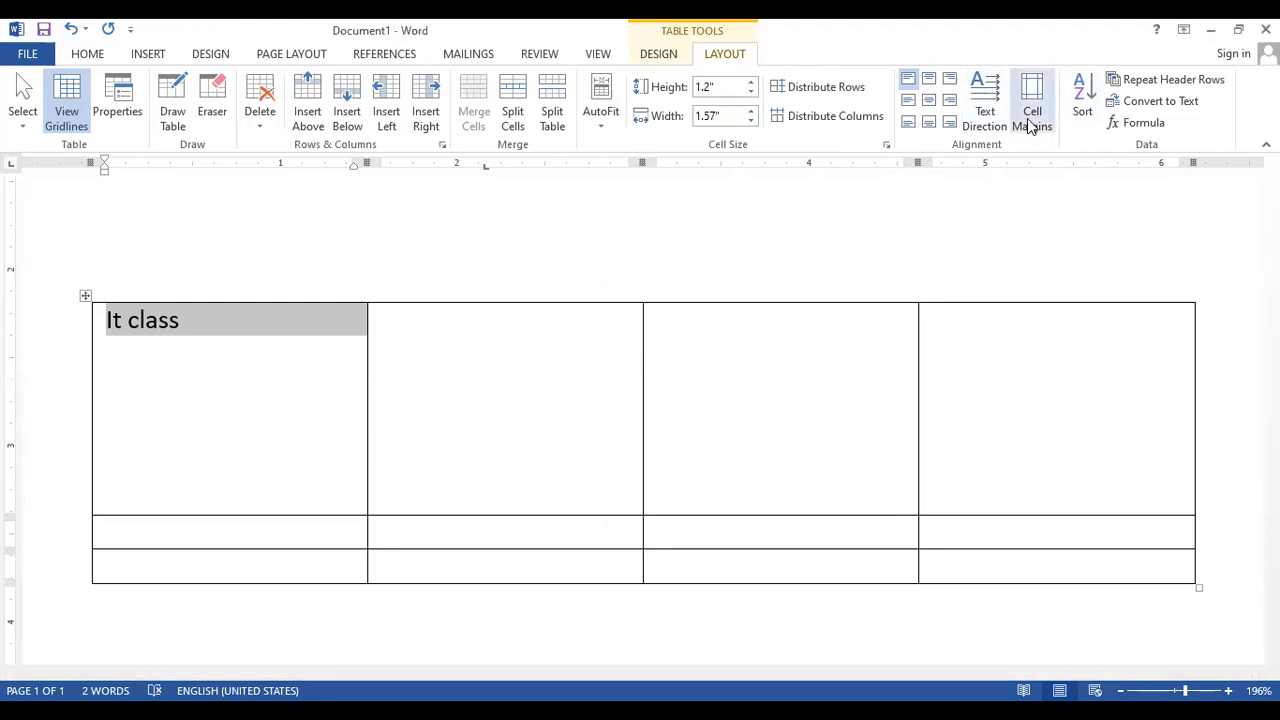
# - Increase the table's default top and left cell margins
pyautogui.click(1030, 118)
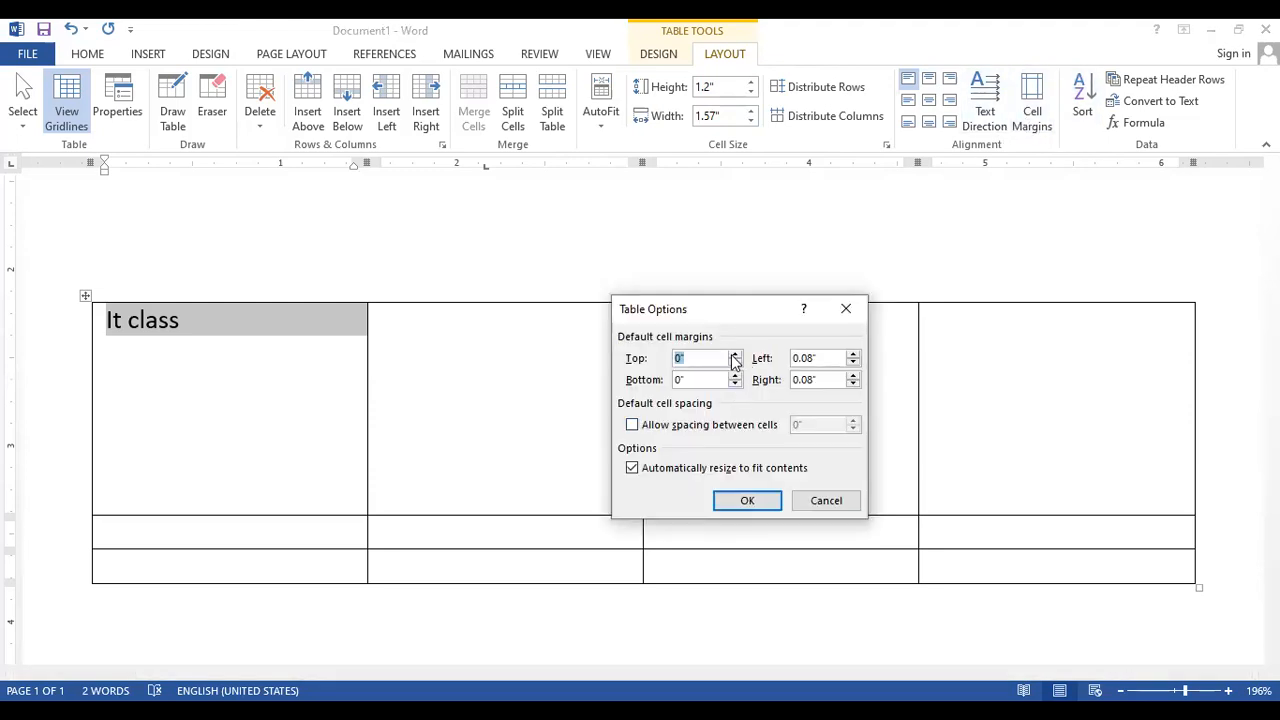
pyautogui.click(736, 354)
pyautogui.click(736, 354)
pyautogui.click(736, 354)
pyautogui.click(736, 354)
pyautogui.click(736, 354)
pyautogui.click(736, 354)
pyautogui.click(852, 354)
pyautogui.click(852, 354)
pyautogui.click(850, 357)
# - Increase the table's default right and bottom cell margins, and undo the applied margin changes
pyautogui.click(853, 376)
pyautogui.click(853, 376)
pyautogui.click(853, 376)
pyautogui.click(853, 376)
pyautogui.click(853, 376)
pyautogui.click(735, 376)
pyautogui.click(735, 376)
pyautogui.click(735, 376)
pyautogui.click(735, 377)
pyautogui.click(758, 503)
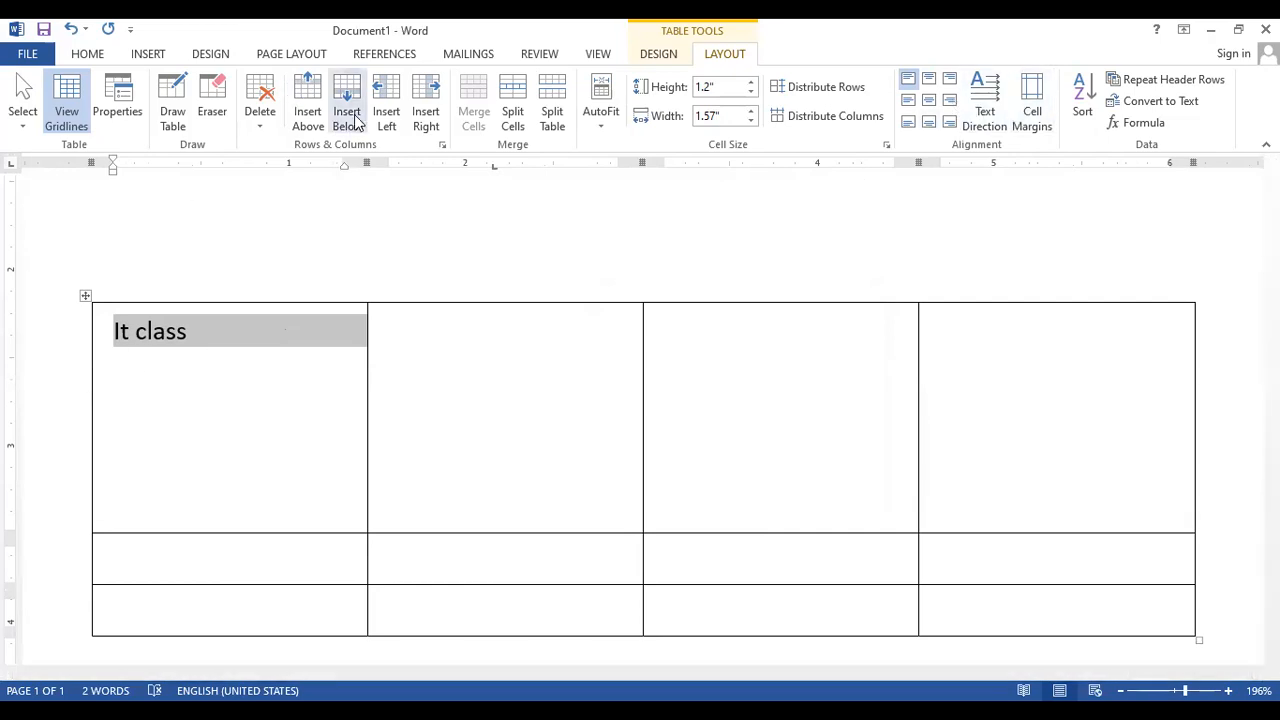
pyautogui.hotkey('ctrl', 'z')
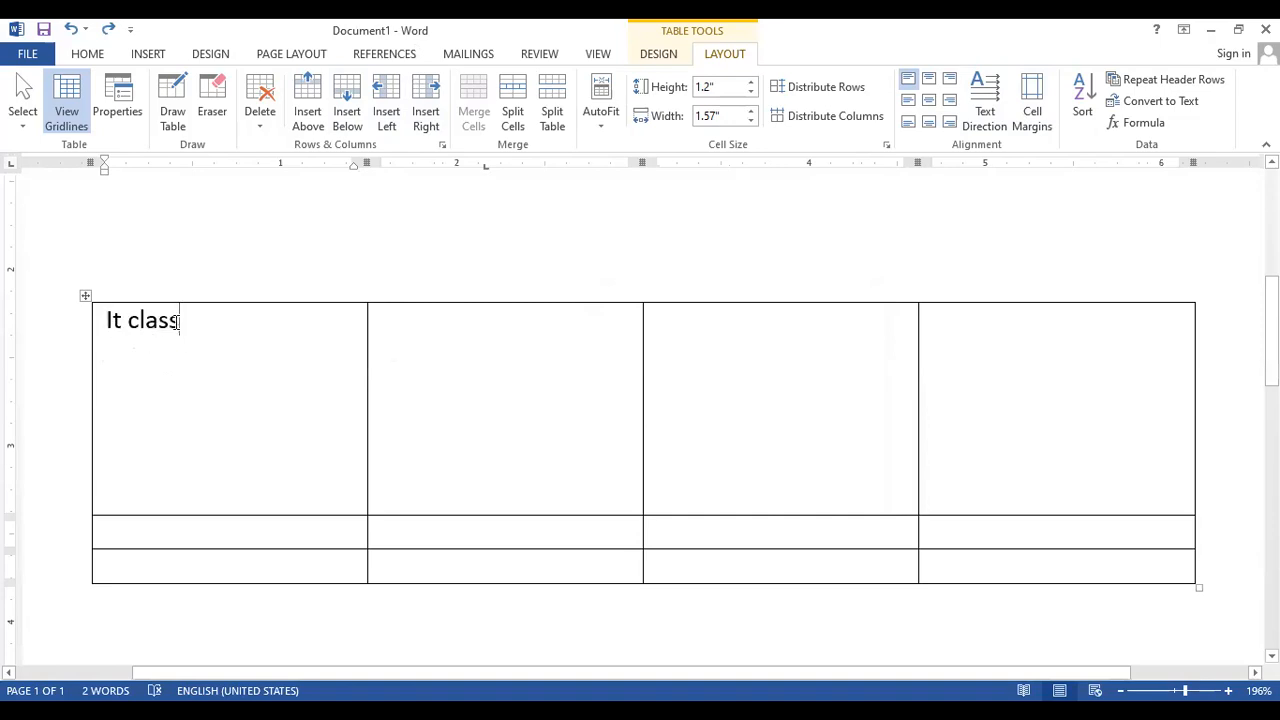
# - Select the It class text and set the table's default top cell margin to 0.05"
pyautogui.moveTo(108, 320); pyautogui.dragTo(152, 318)
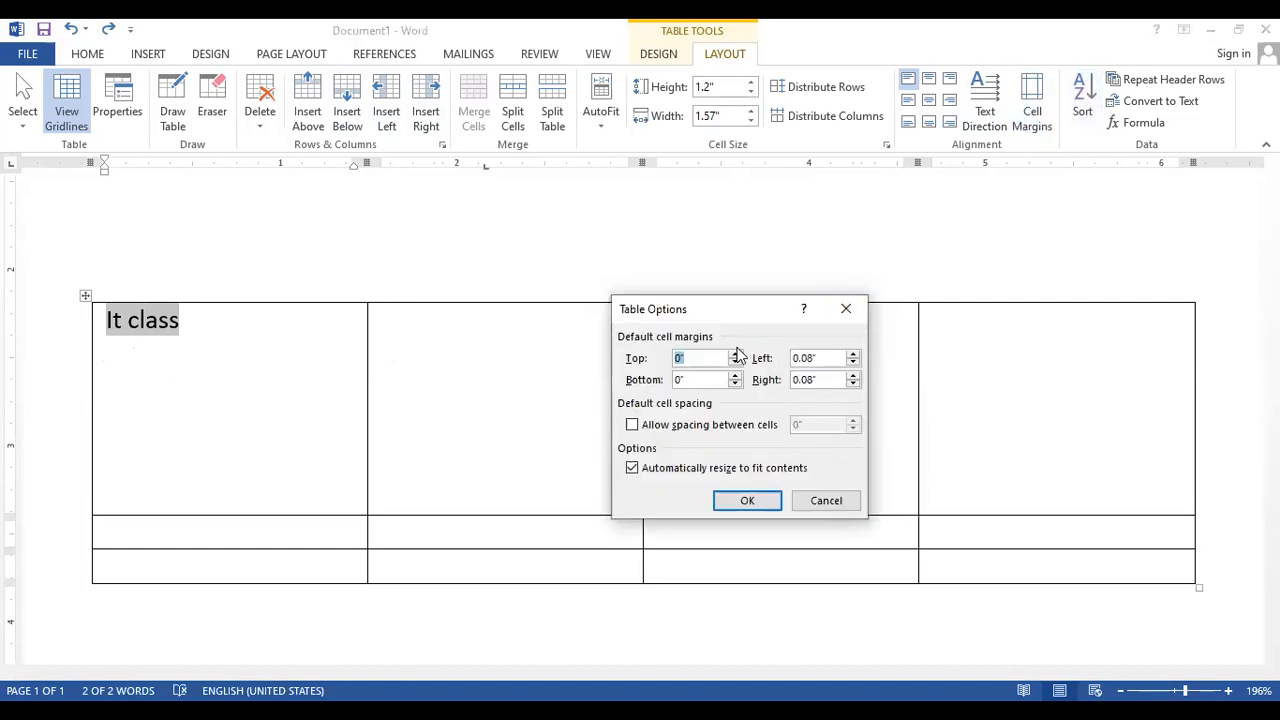
pyautogui.click(735, 354)
pyautogui.click(735, 354)
pyautogui.click(755, 503)
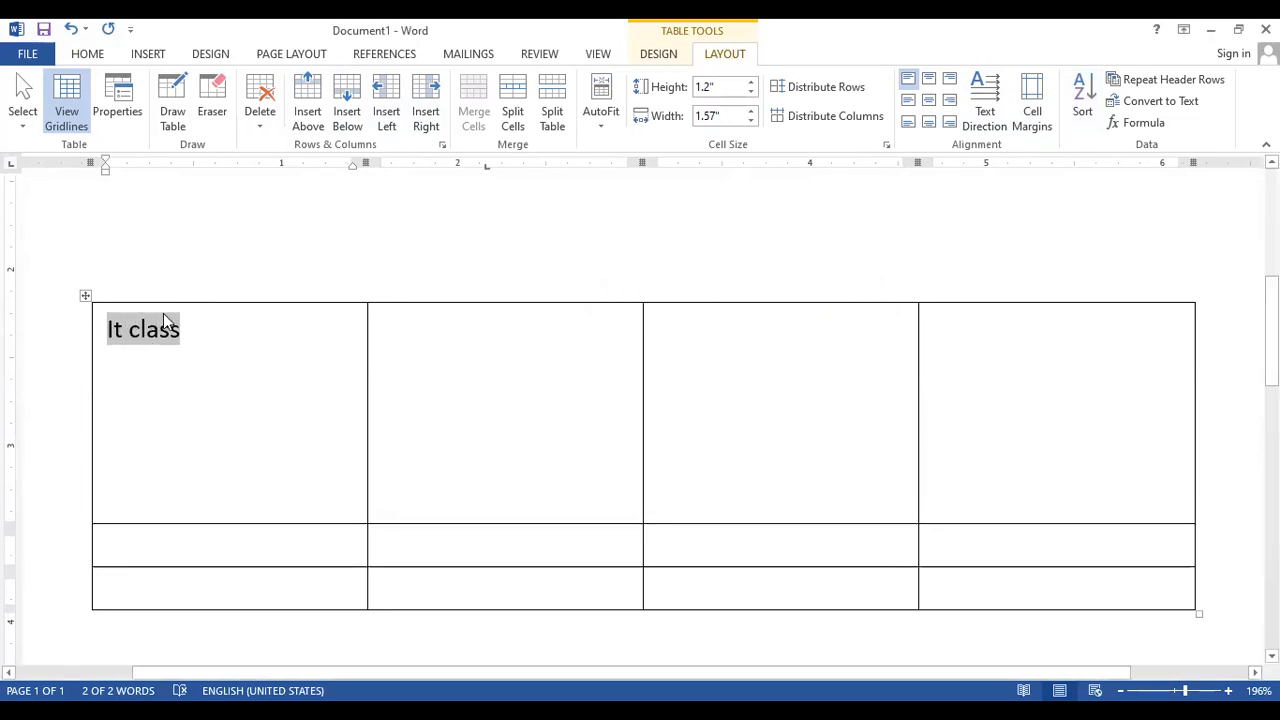
# - Center the It class text in its cell while rotating it through the vertical directions back to horizontal
pyautogui.click(929, 78)
pyautogui.click(985, 100)
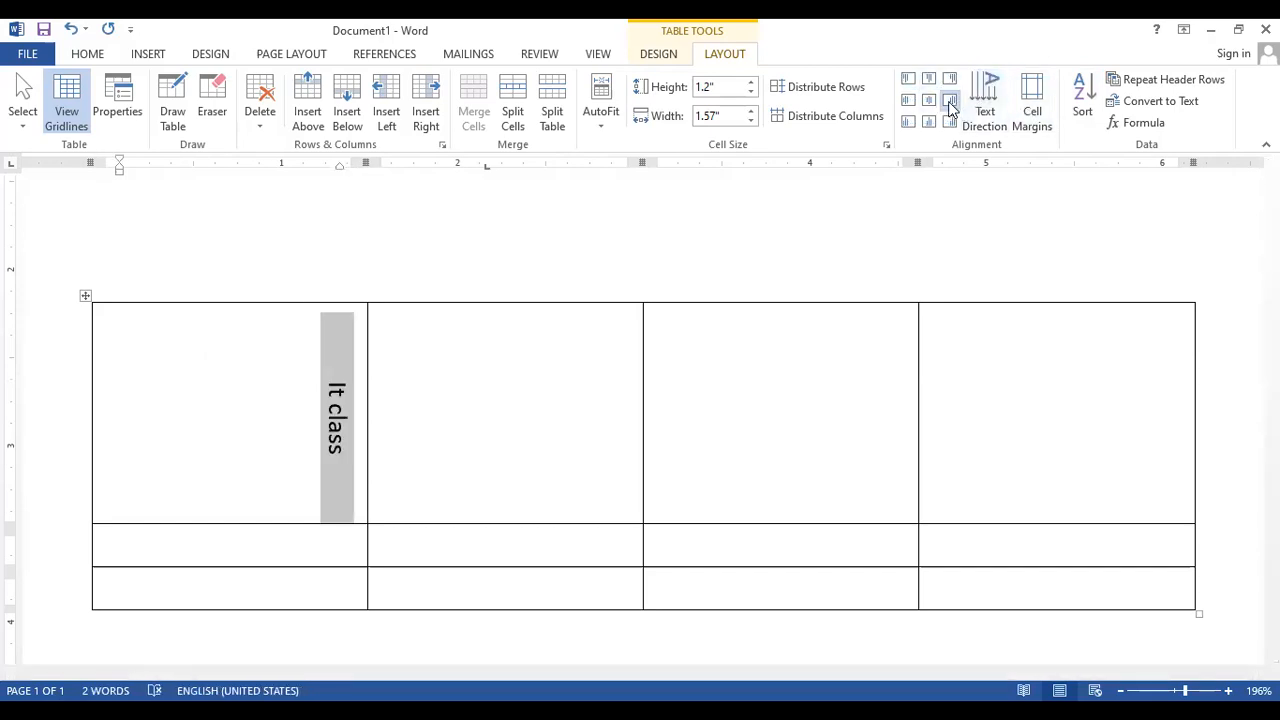
pyautogui.click(929, 100)
pyautogui.click(985, 98)
pyautogui.click(985, 98)
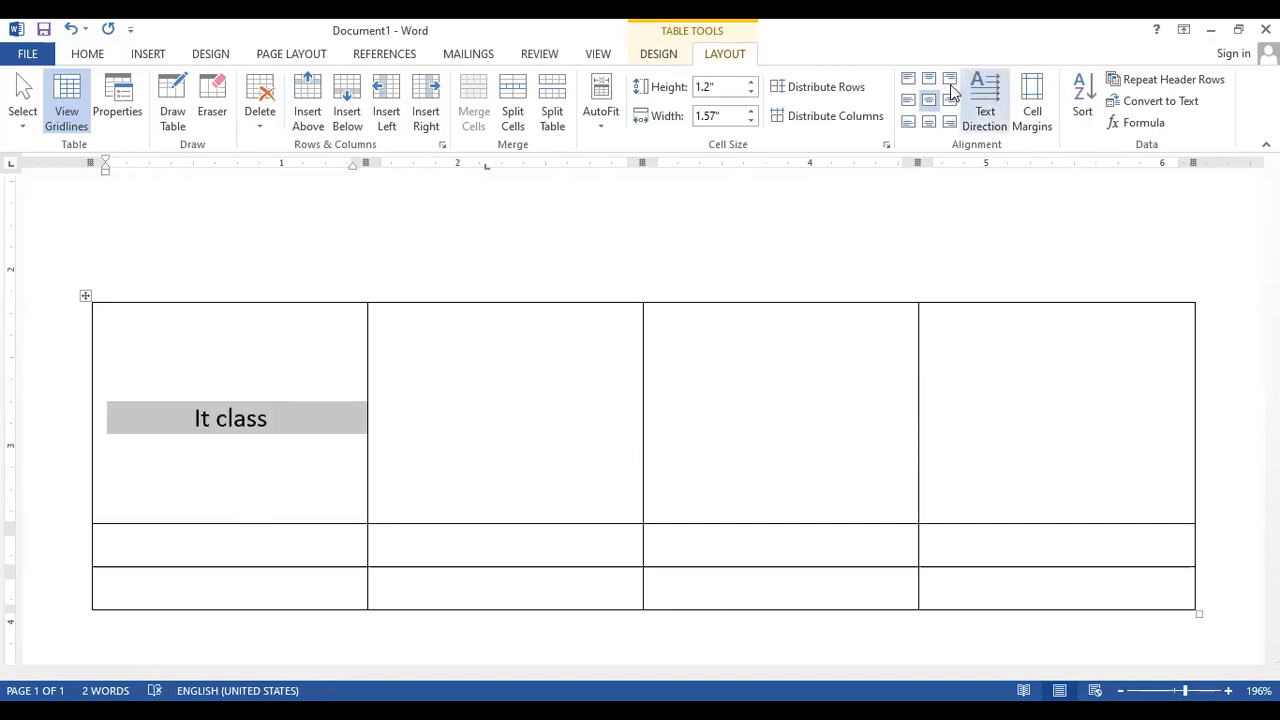
# - Align the It class text top right and top center, ending at top left
pyautogui.click(949, 78)
pyautogui.click(929, 78)
pyautogui.click(908, 78)
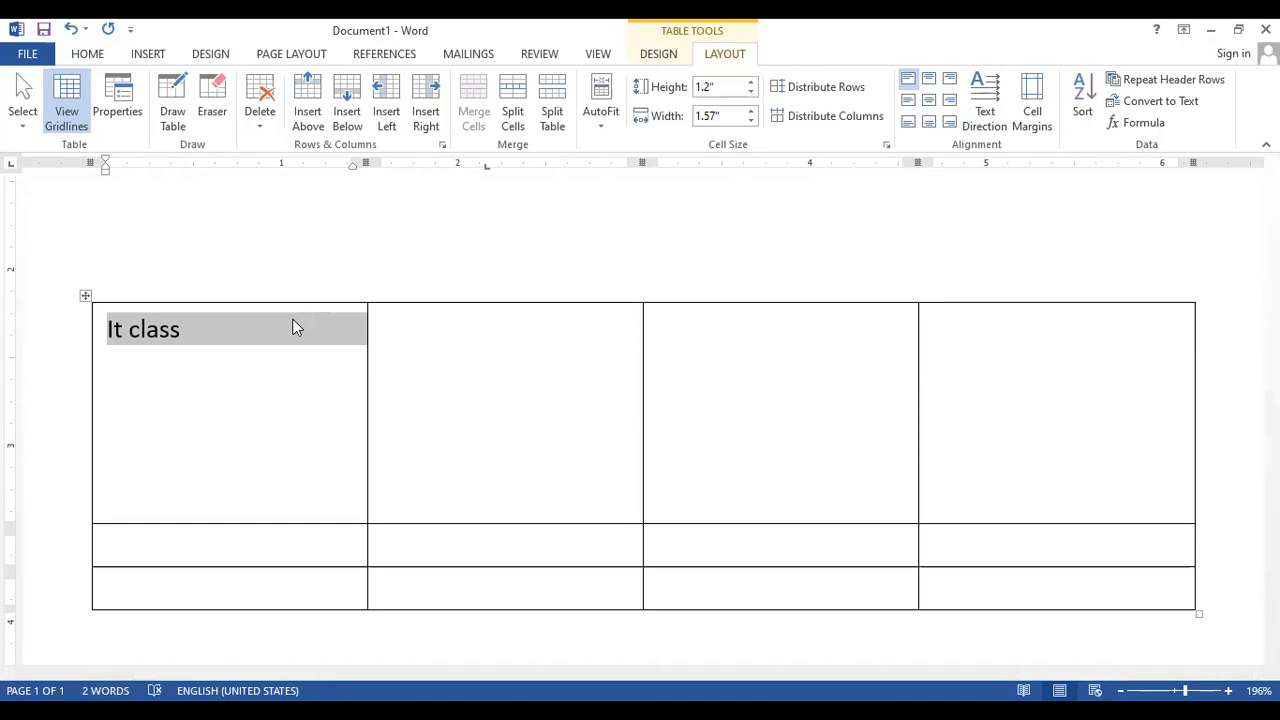
# - Review the table's default cell margin settings, close them unchanged and reopen them
pyautogui.click(1040, 100)
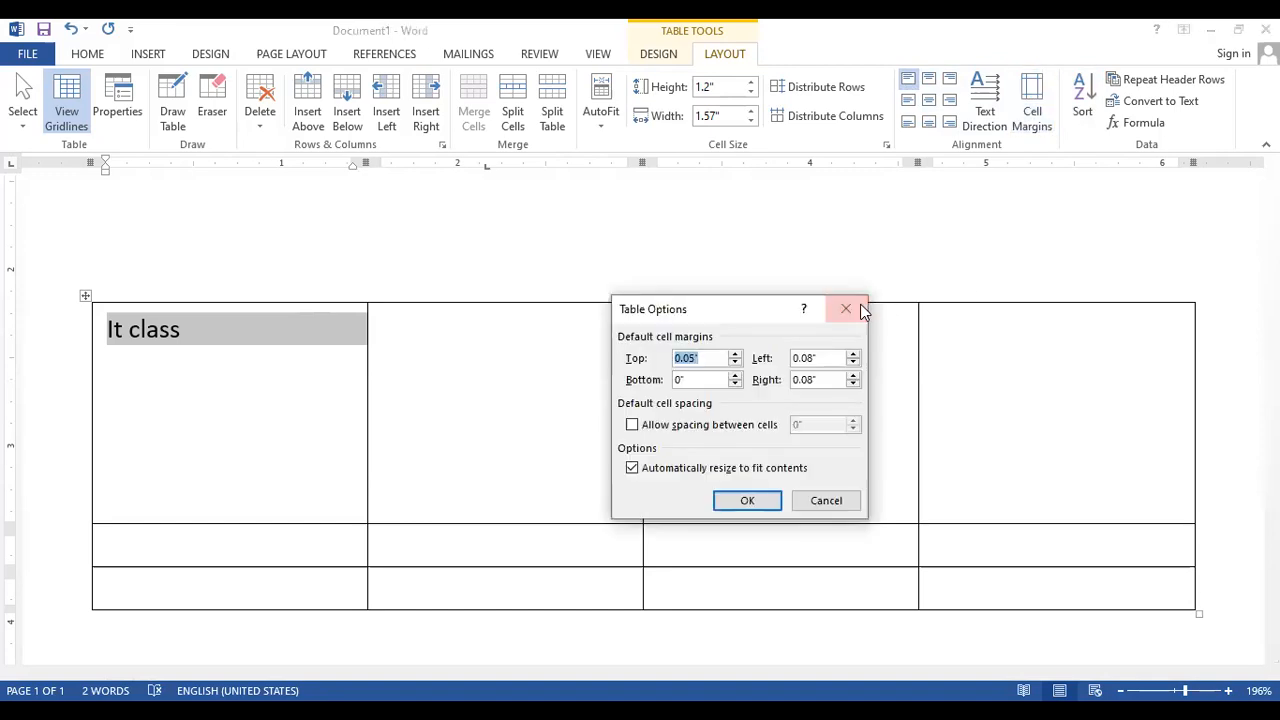
pyautogui.press('Escape')
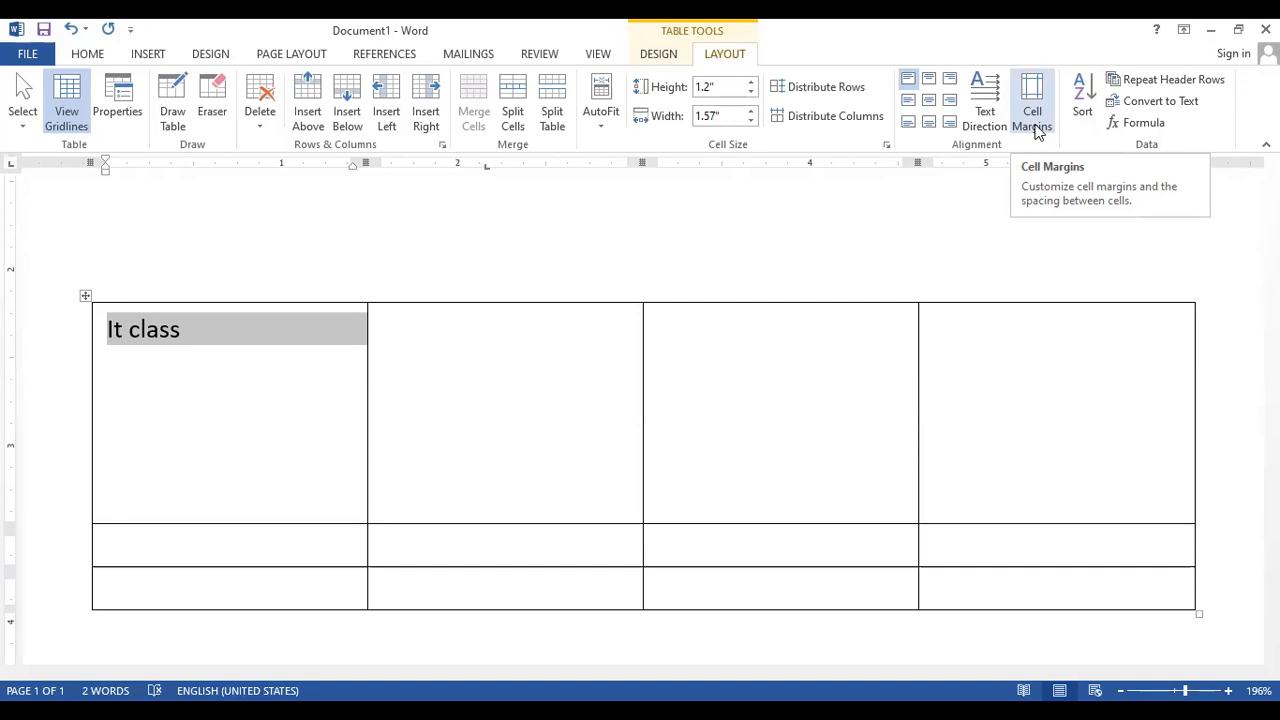
pyautogui.click(1038, 133)
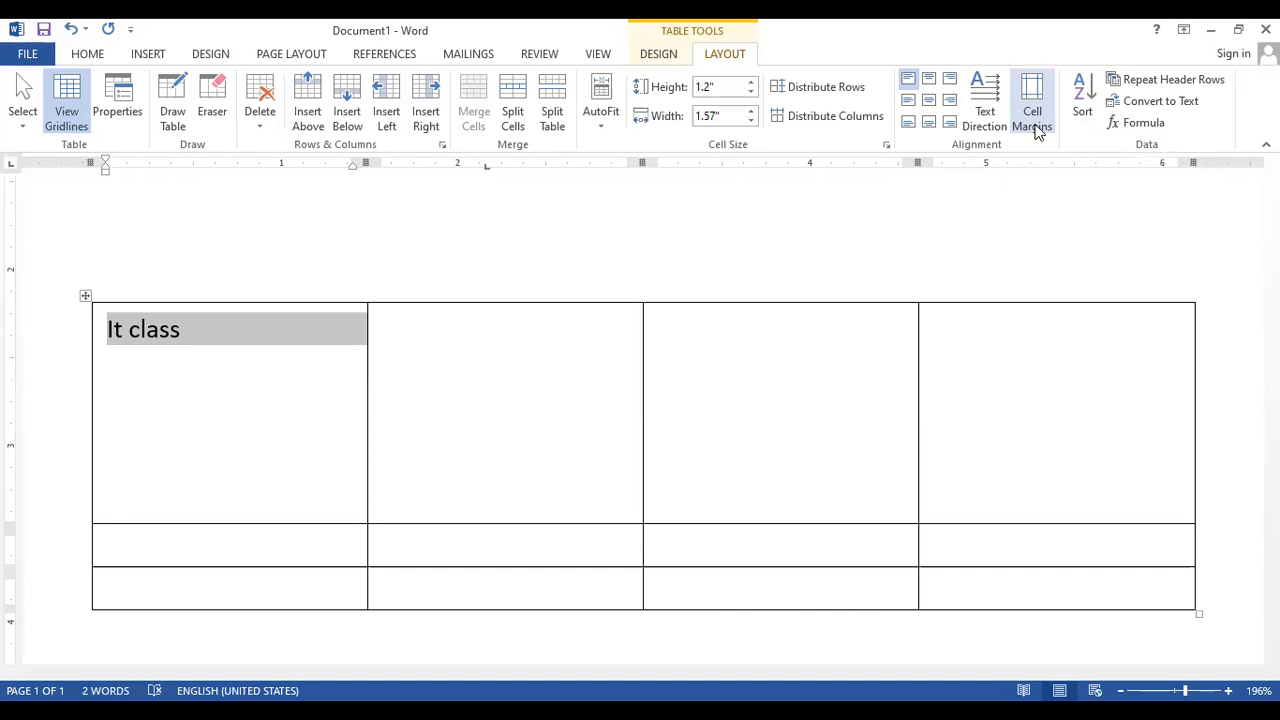